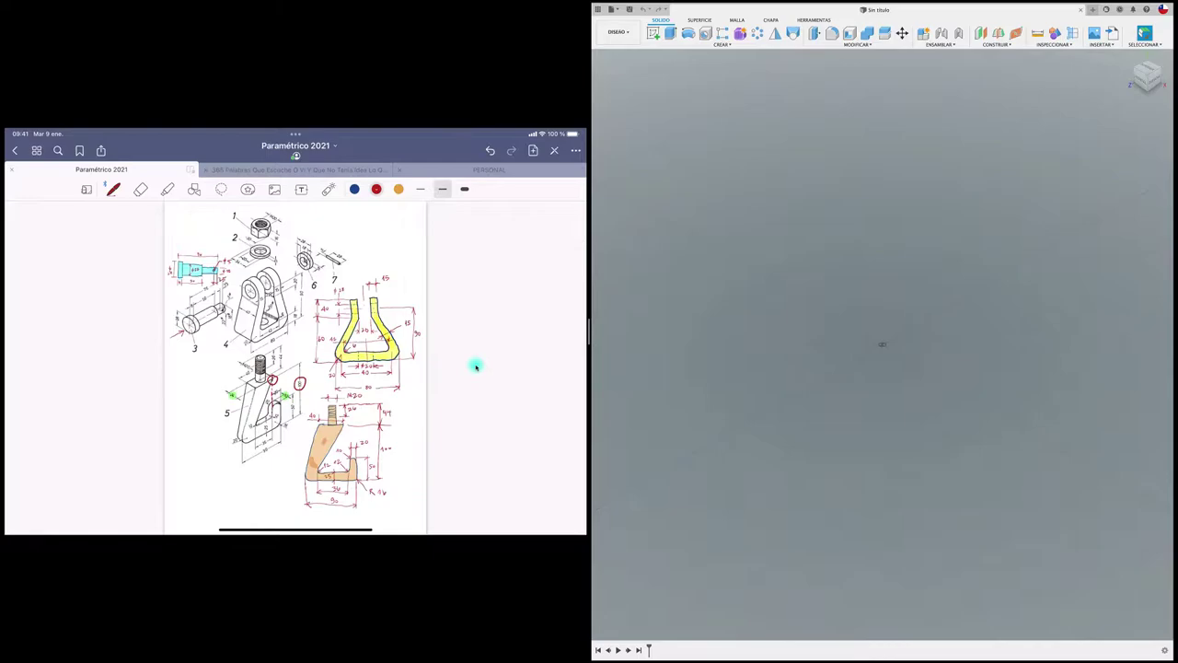
Zoom around the reference drawing, then widen the Fusion 360 design window.
{"action": "scroll", "coordinate": [475, 366], "scroll_direction": "up", "scroll_amount": 3, "text": "ctrl"}
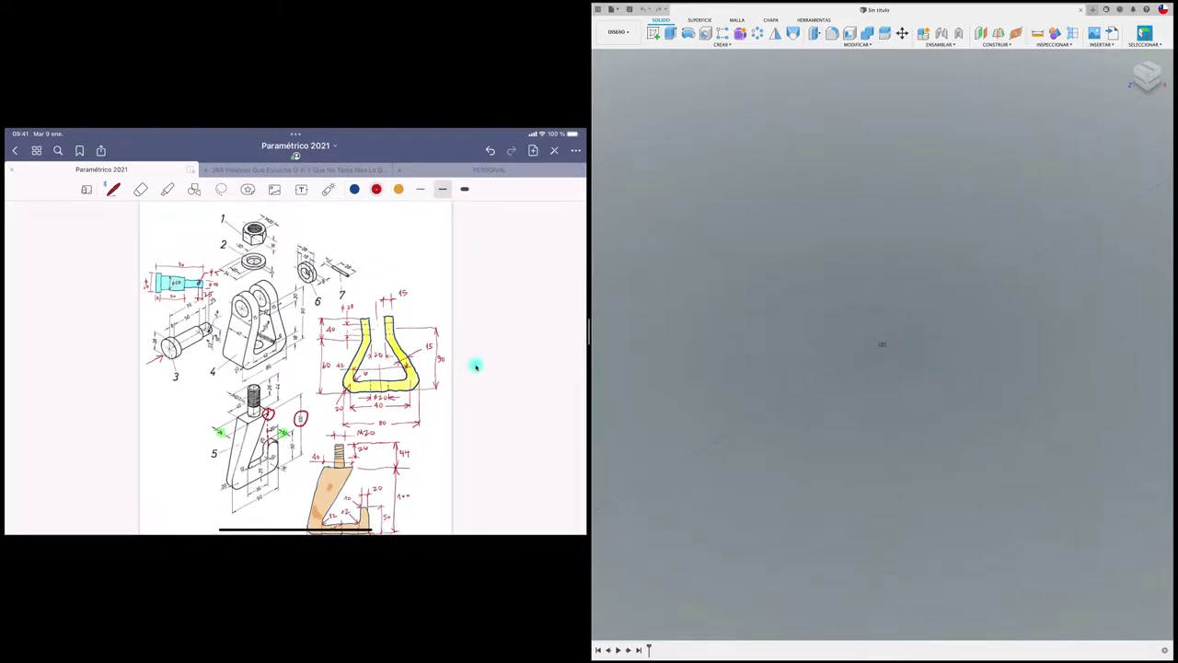
{"action": "scroll", "coordinate": [475, 367], "scroll_direction": "up", "scroll_amount": 3, "text": "ctrl"}
{"action": "scroll", "coordinate": [475, 367], "scroll_direction": "down", "scroll_amount": 2, "text": "ctrl"}
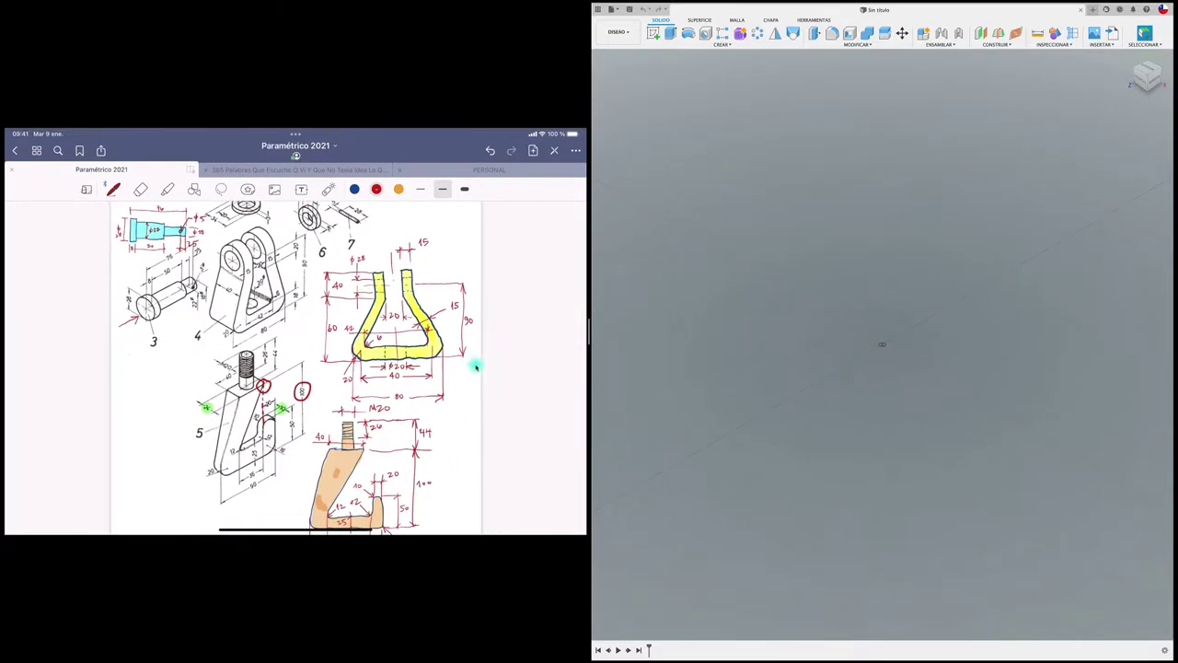
{"action": "scroll", "coordinate": [475, 367], "scroll_direction": "up", "scroll_amount": 3, "text": "ctrl"}
{"action": "scroll", "coordinate": [476, 366], "scroll_direction": "up", "scroll_amount": 2}
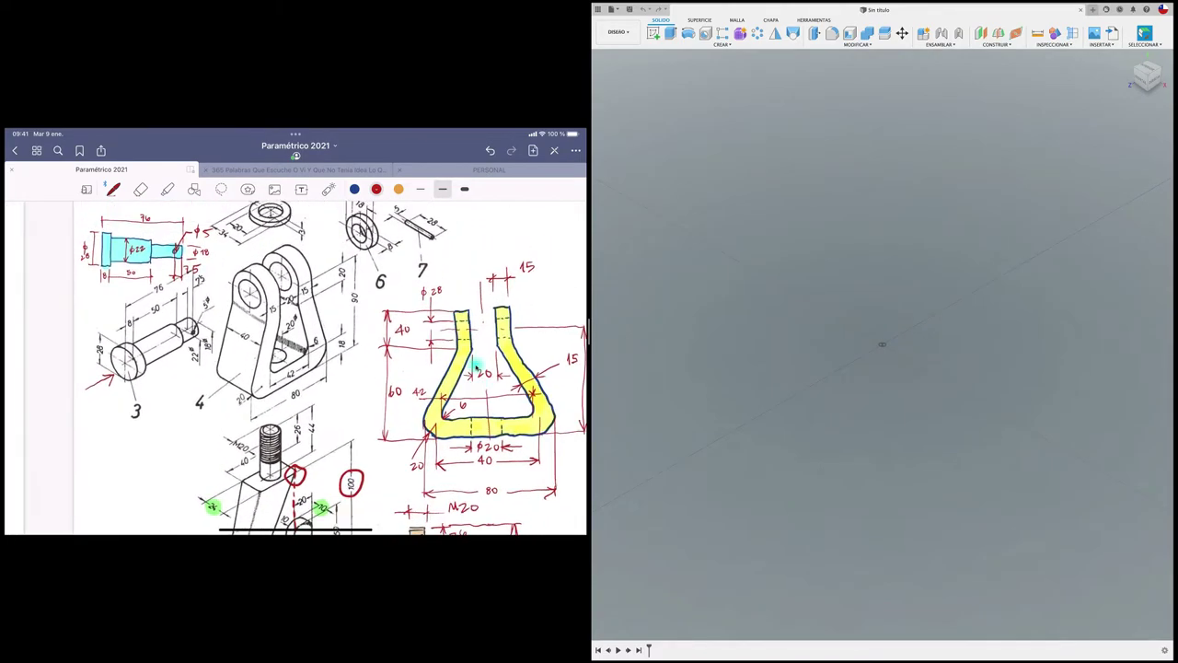
{"action": "scroll", "coordinate": [476, 366], "scroll_direction": "up", "scroll_amount": 2, "text": "ctrl"}
{"action": "scroll", "coordinate": [476, 367], "scroll_direction": "up", "scroll_amount": 3, "text": "ctrl"}
{"action": "scroll", "coordinate": [476, 366], "scroll_direction": "up", "scroll_amount": 3}
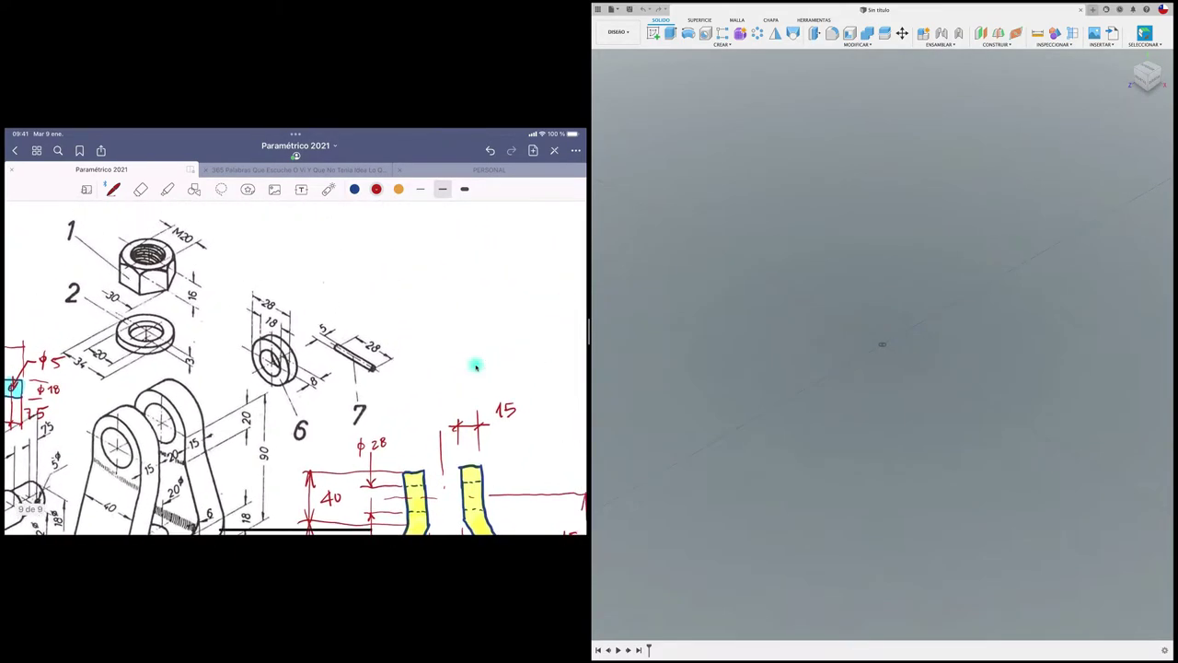
{"action": "scroll", "coordinate": [475, 367], "scroll_direction": "up", "scroll_amount": 3, "text": "ctrl"}
{"action": "scroll", "coordinate": [475, 366], "scroll_direction": "down", "scroll_amount": 2, "text": "ctrl"}
{"action": "scroll", "coordinate": [475, 366], "scroll_direction": "up", "scroll_amount": 4, "text": "ctrl"}
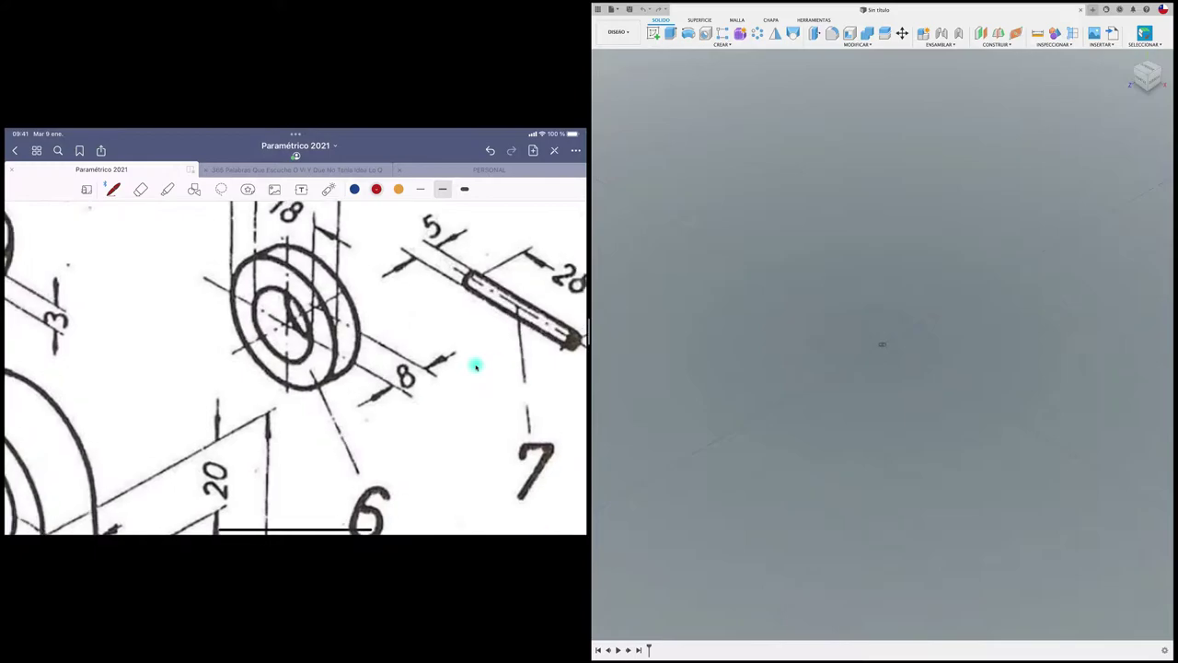
{"action": "scroll", "coordinate": [475, 366], "scroll_direction": "down", "scroll_amount": 3, "text": "ctrl"}
{"action": "scroll", "coordinate": [475, 367], "scroll_direction": "down", "scroll_amount": 1, "text": "ctrl"}
{"action": "scroll", "coordinate": [476, 366], "scroll_direction": "up", "scroll_amount": 3, "text": "ctrl"}
{"action": "scroll", "coordinate": [475, 367], "scroll_direction": "down", "scroll_amount": 3, "text": "ctrl"}
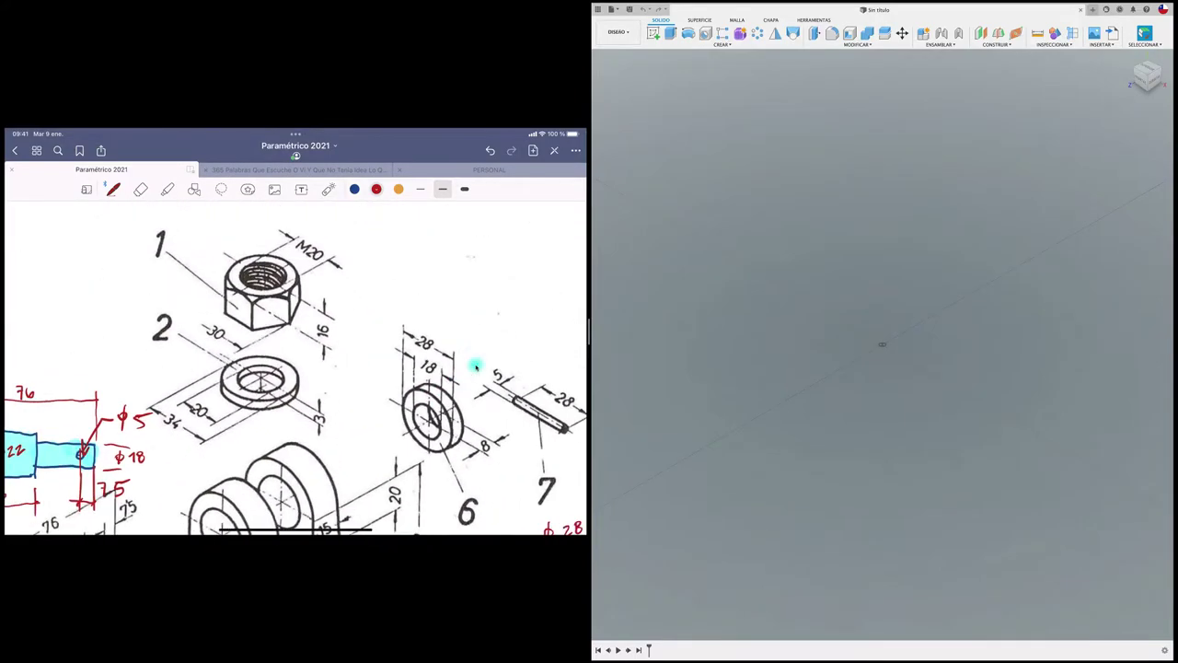
{"action": "scroll", "coordinate": [475, 366], "scroll_direction": "up", "scroll_amount": 1, "text": "ctrl"}
{"action": "scroll", "coordinate": [475, 367], "scroll_direction": "up", "scroll_amount": 3, "text": "ctrl"}
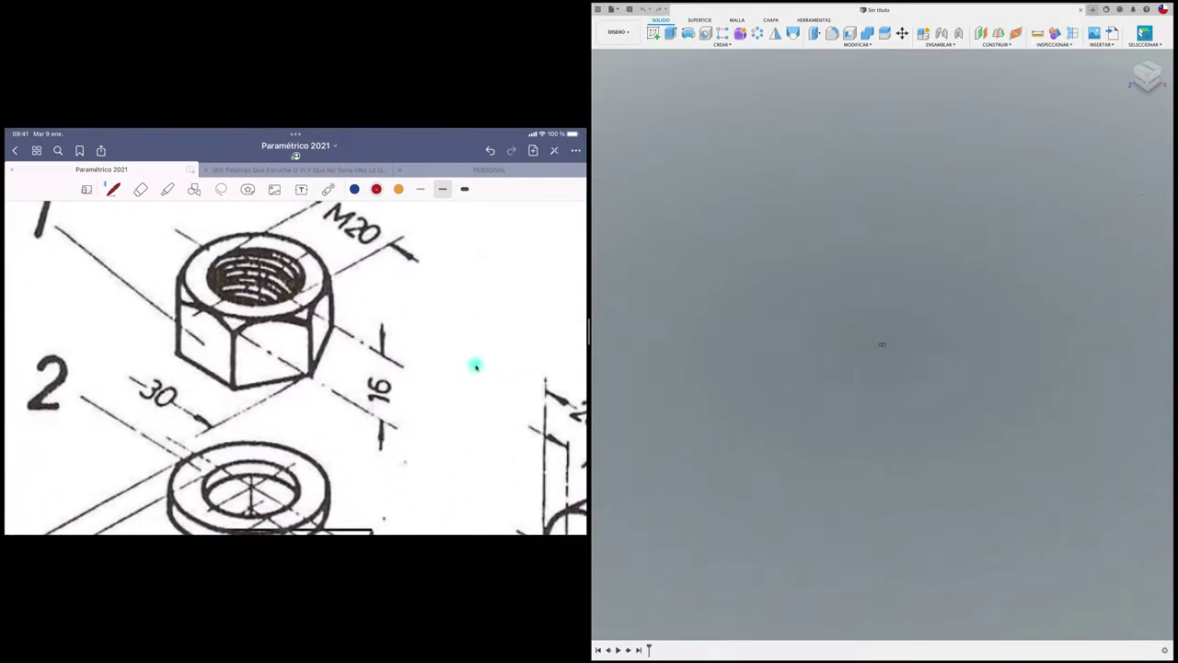
{"action": "scroll", "coordinate": [475, 366], "scroll_direction": "down", "scroll_amount": 2, "text": "ctrl"}
{"action": "scroll", "coordinate": [475, 366], "scroll_direction": "down", "scroll_amount": 1, "text": "ctrl"}
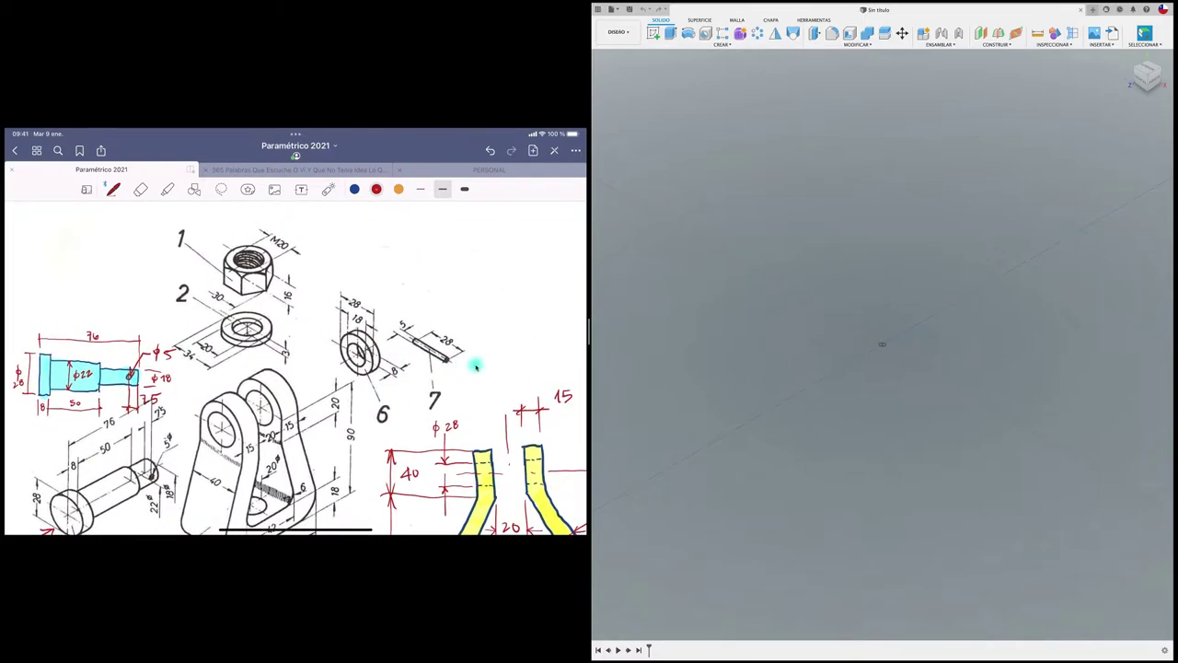
{"action": "scroll", "coordinate": [475, 366], "scroll_direction": "up", "scroll_amount": 1, "text": "ctrl"}
{"action": "scroll", "coordinate": [475, 366], "scroll_direction": "down", "scroll_amount": 2, "text": "ctrl"}
{"action": "scroll", "coordinate": [475, 367], "scroll_direction": "up", "scroll_amount": 3, "text": "ctrl"}
{"action": "scroll", "coordinate": [476, 367], "scroll_direction": "down", "scroll_amount": 3, "text": "ctrl"}
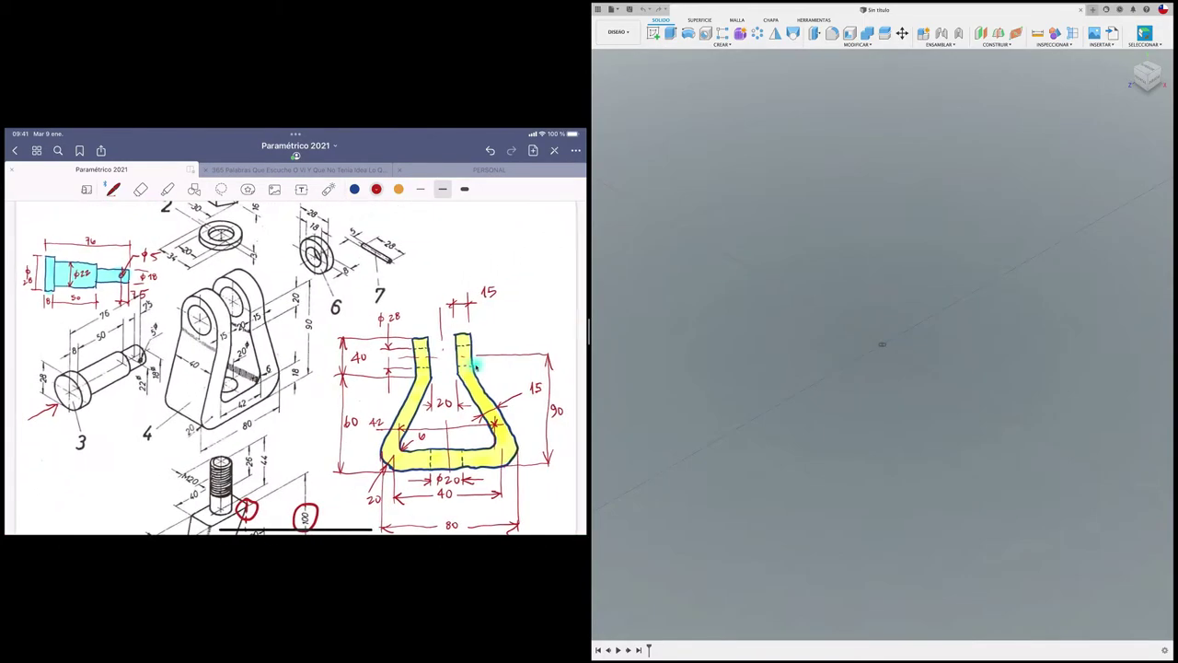
{"action": "scroll", "coordinate": [475, 366], "scroll_direction": "down", "scroll_amount": 2, "text": "ctrl"}
{"action": "scroll", "coordinate": [475, 366], "scroll_direction": "down", "scroll_amount": 1, "text": "ctrl"}
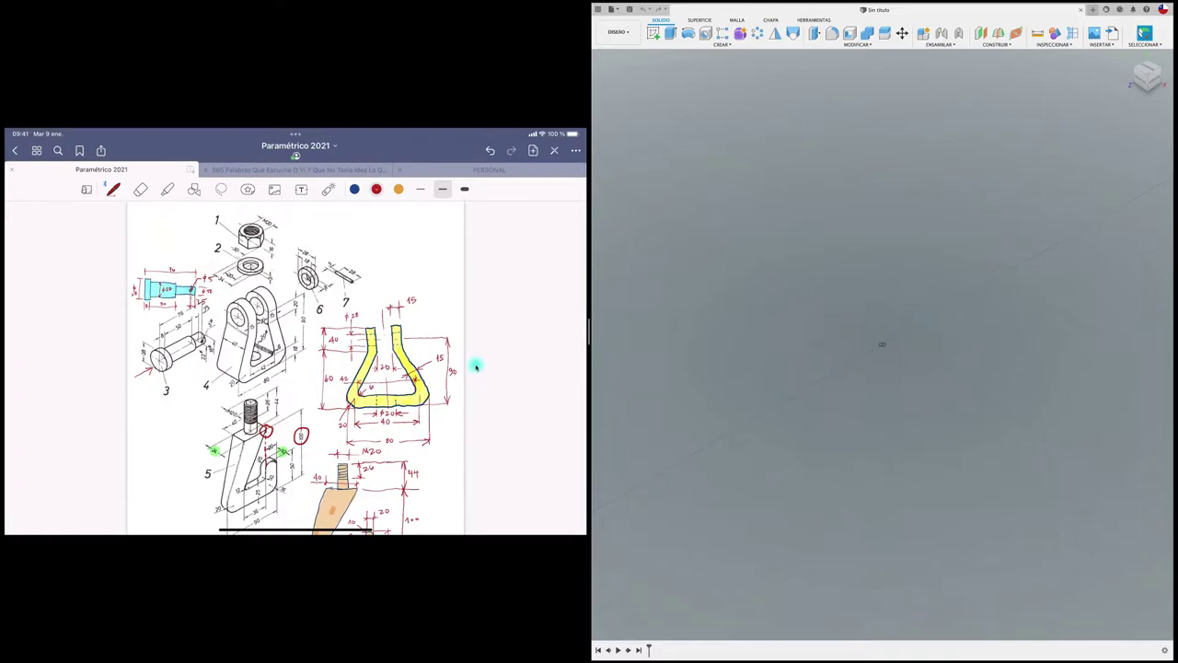
{"action": "scroll", "coordinate": [475, 366], "scroll_direction": "up", "scroll_amount": 1, "text": "ctrl"}
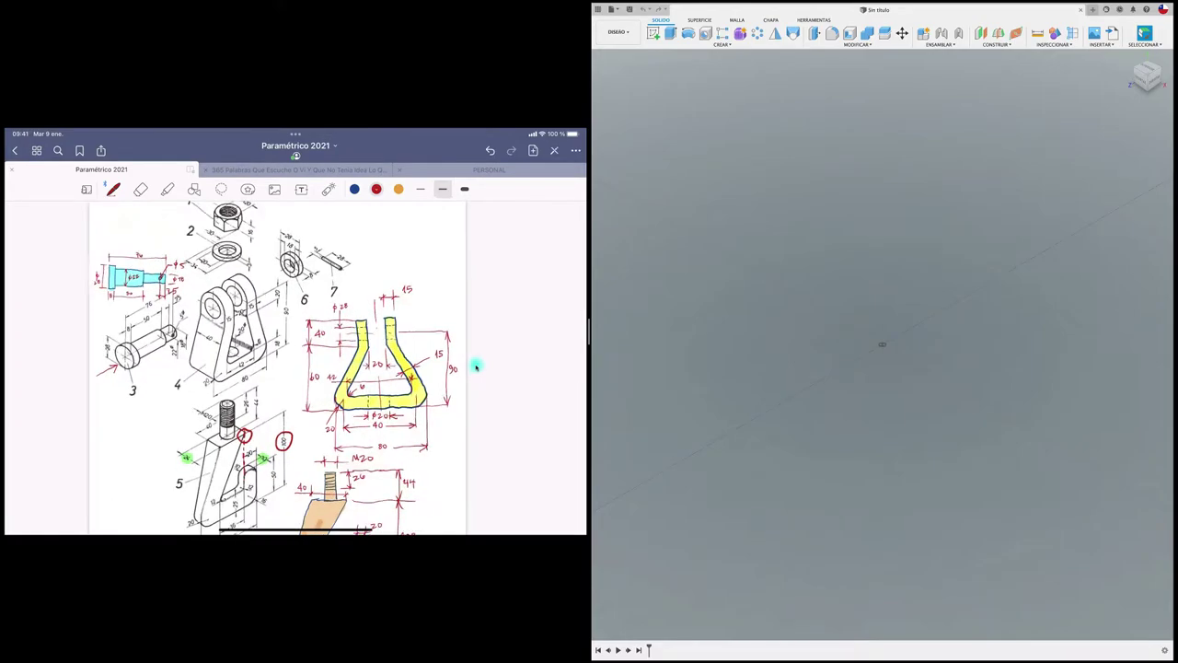
{"action": "scroll", "coordinate": [475, 367], "scroll_direction": "up", "scroll_amount": 2, "text": "ctrl"}
{"action": "scroll", "coordinate": [475, 366], "scroll_direction": "up", "scroll_amount": 1, "text": "ctrl"}
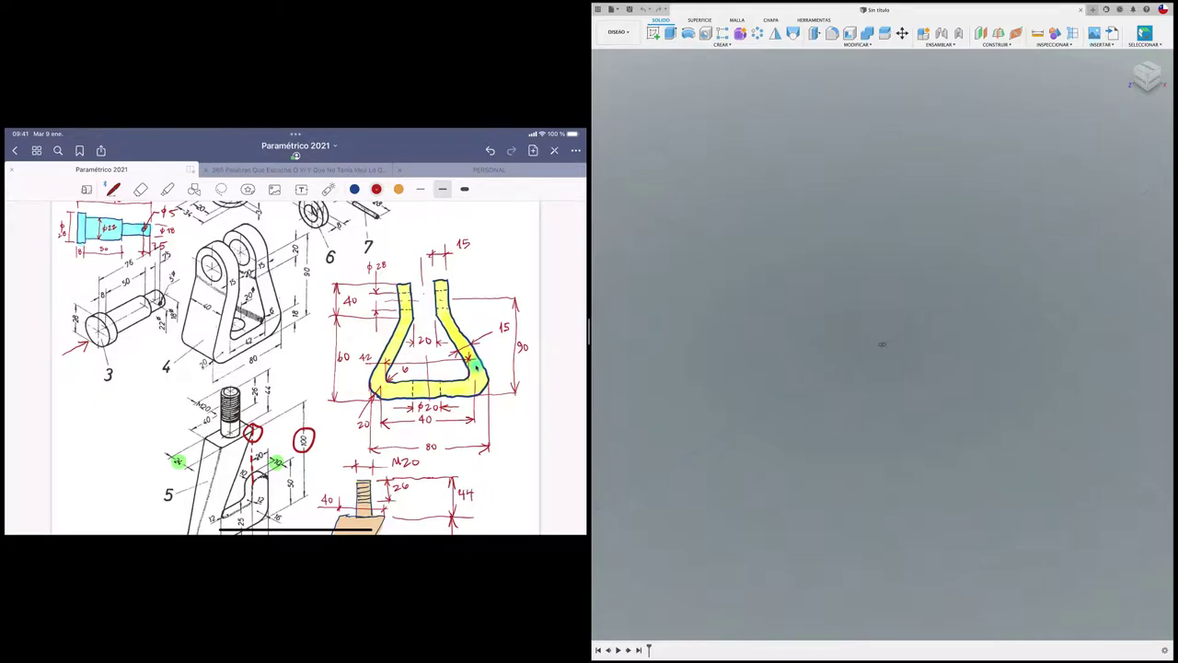
{"action": "scroll", "coordinate": [475, 366], "scroll_direction": "down", "scroll_amount": 1, "text": "ctrl"}
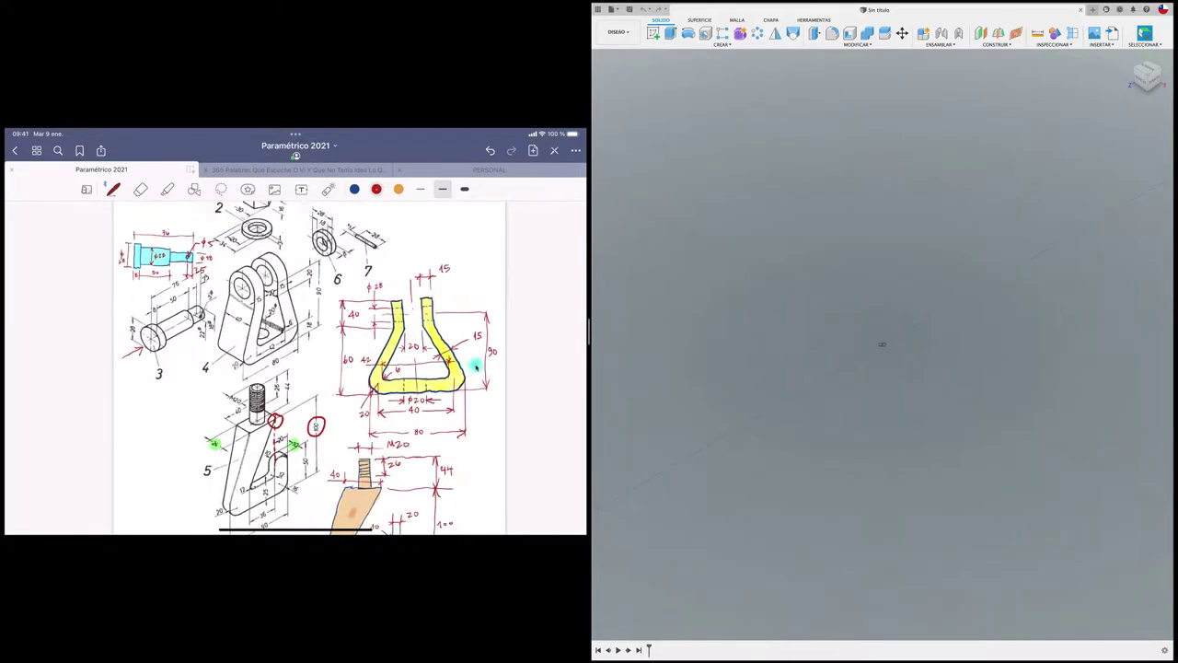
{"action": "scroll", "coordinate": [475, 366], "scroll_direction": "down", "scroll_amount": 1, "text": "ctrl"}
{"action": "scroll", "coordinate": [475, 367], "scroll_direction": "down", "scroll_amount": 1, "text": "ctrl"}
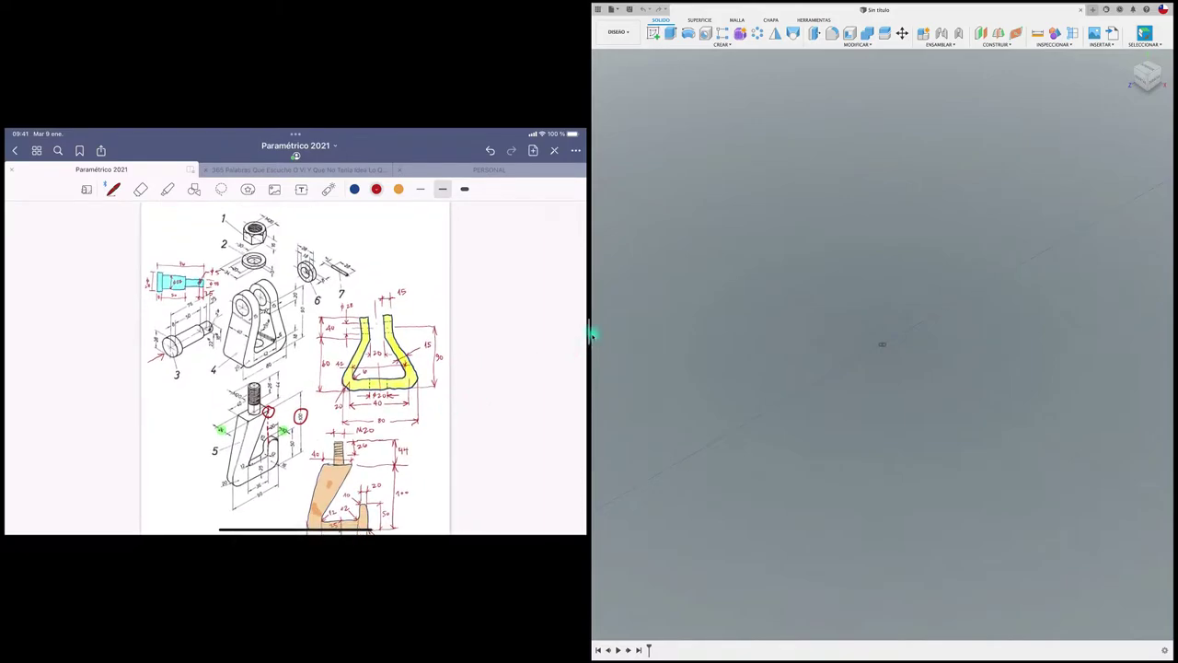
{"action": "left_click_drag", "start_coordinate": [589, 331], "coordinate": [402, 334]}
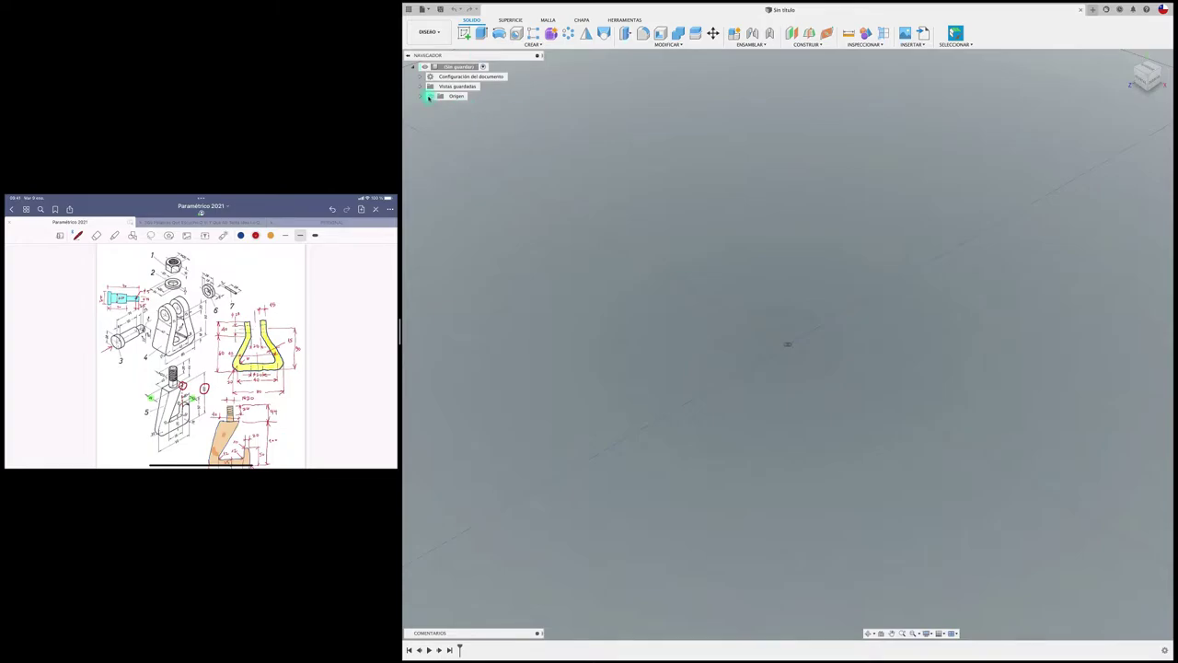
Show the origin planes and save the design as GANCHO in the MECANICA project.
{"action": "left_click", "coordinate": [429, 95]}
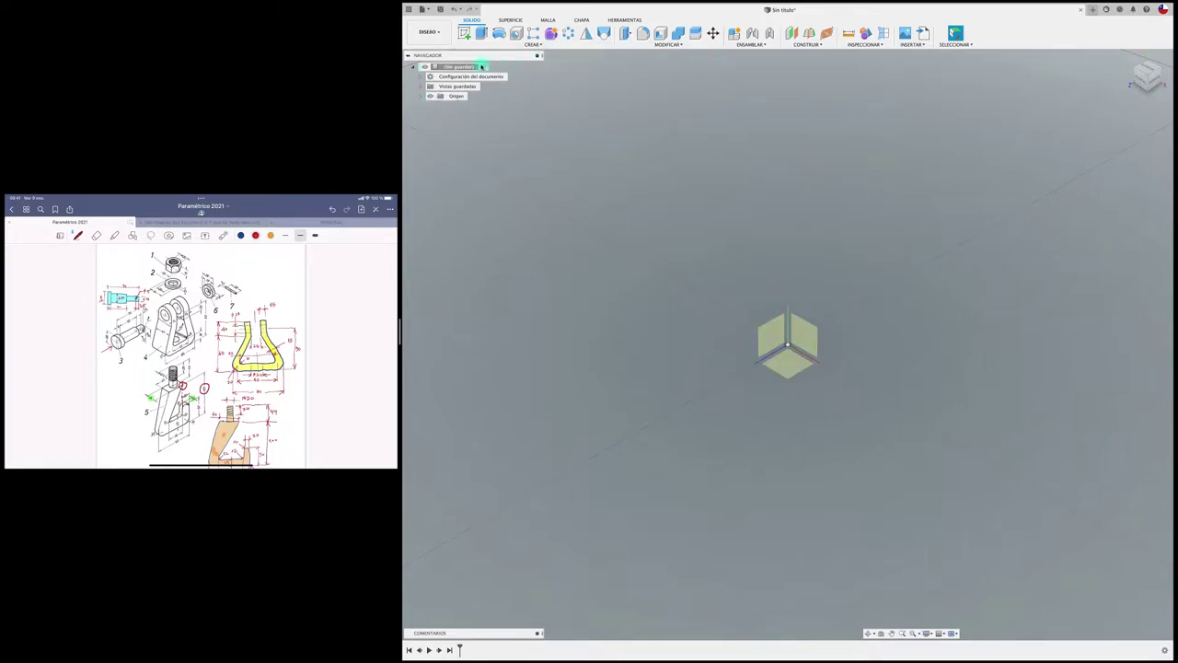
{"action": "left_click", "coordinate": [441, 8]}
{"action": "type", "text": "GANCHO"}
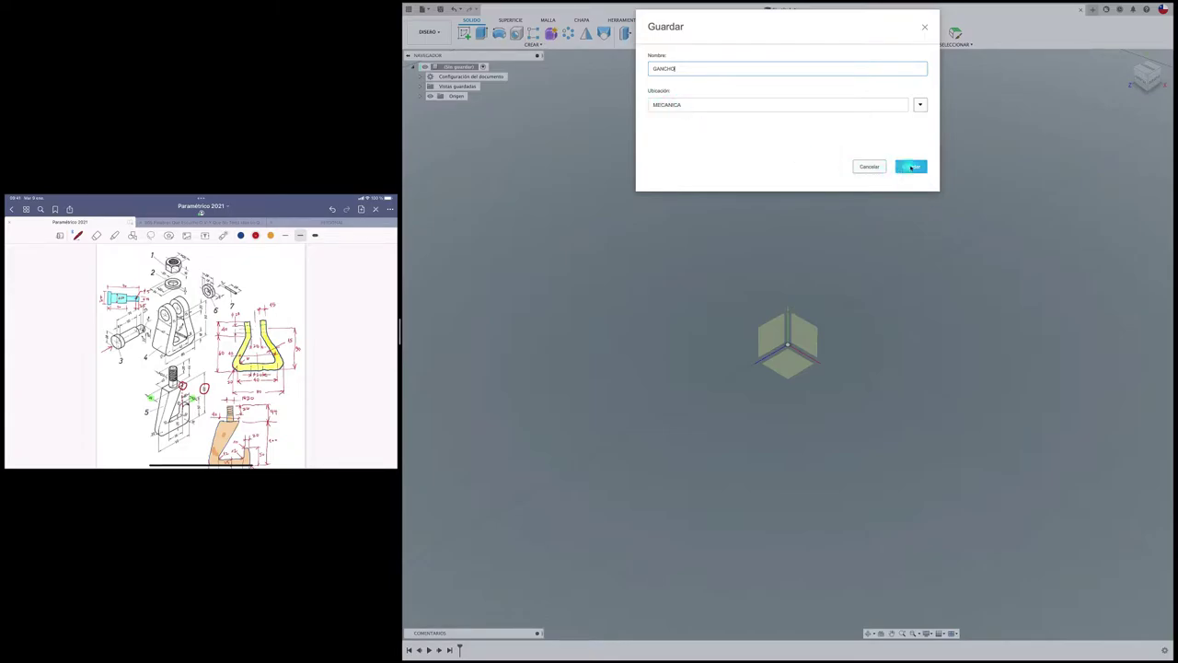
{"action": "left_click", "coordinate": [911, 167]}
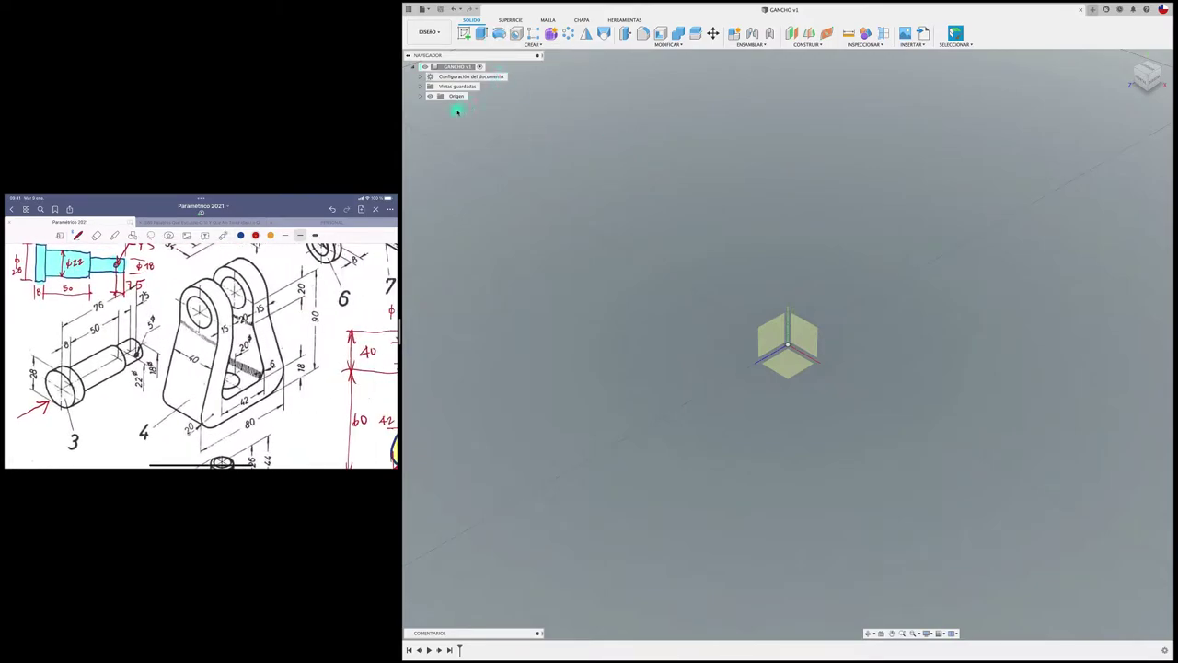
Add a new component named BARRA under GANCHO v1 and begin a sketch for it.
{"action": "right_click", "coordinate": [464, 67]}
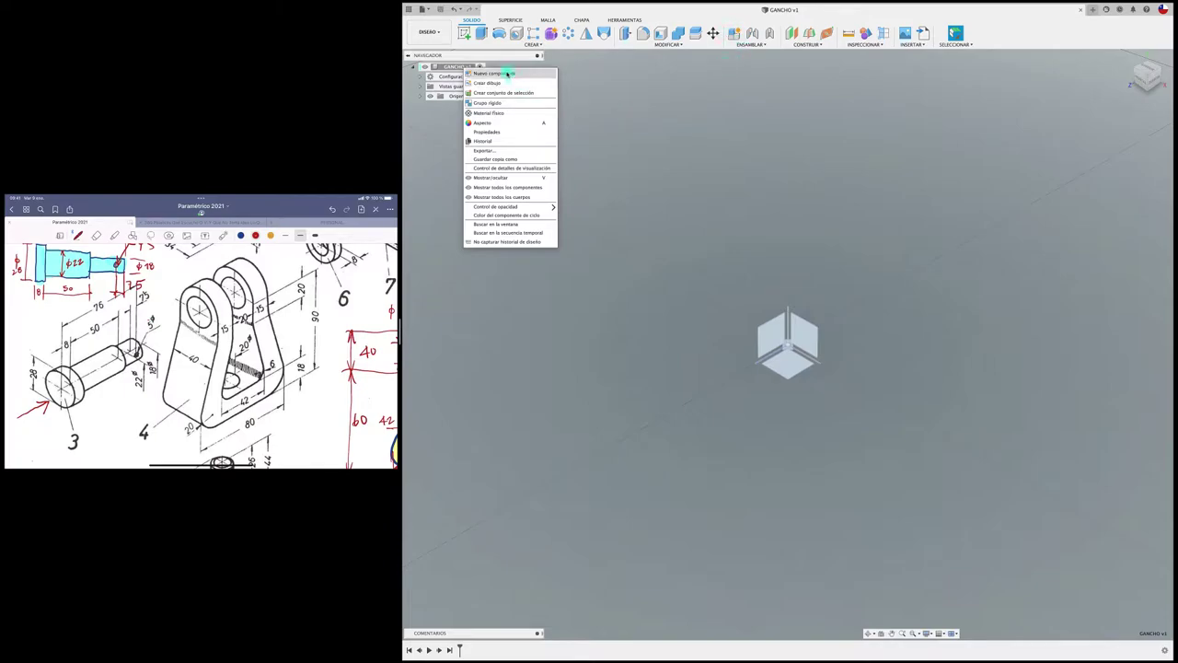
{"action": "left_click", "coordinate": [505, 74]}
{"action": "double_click", "coordinate": [887, 161]}
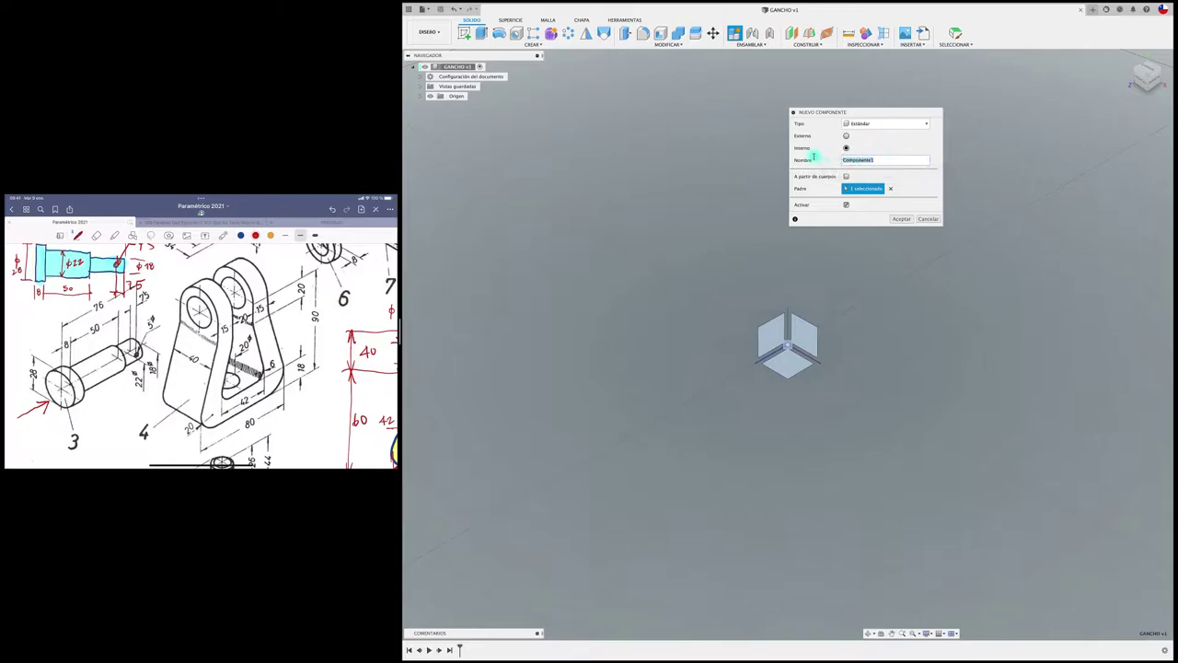
{"action": "type", "text": "BARRA"}
{"action": "left_click", "coordinate": [895, 219]}
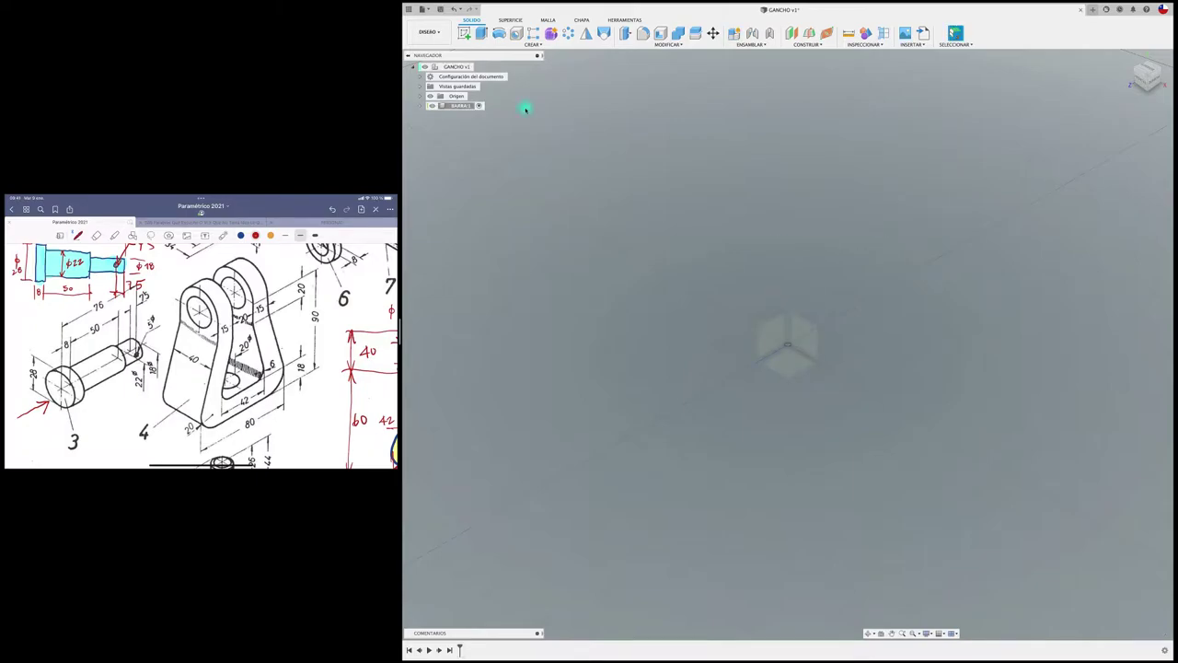
{"action": "left_click", "coordinate": [465, 34]}
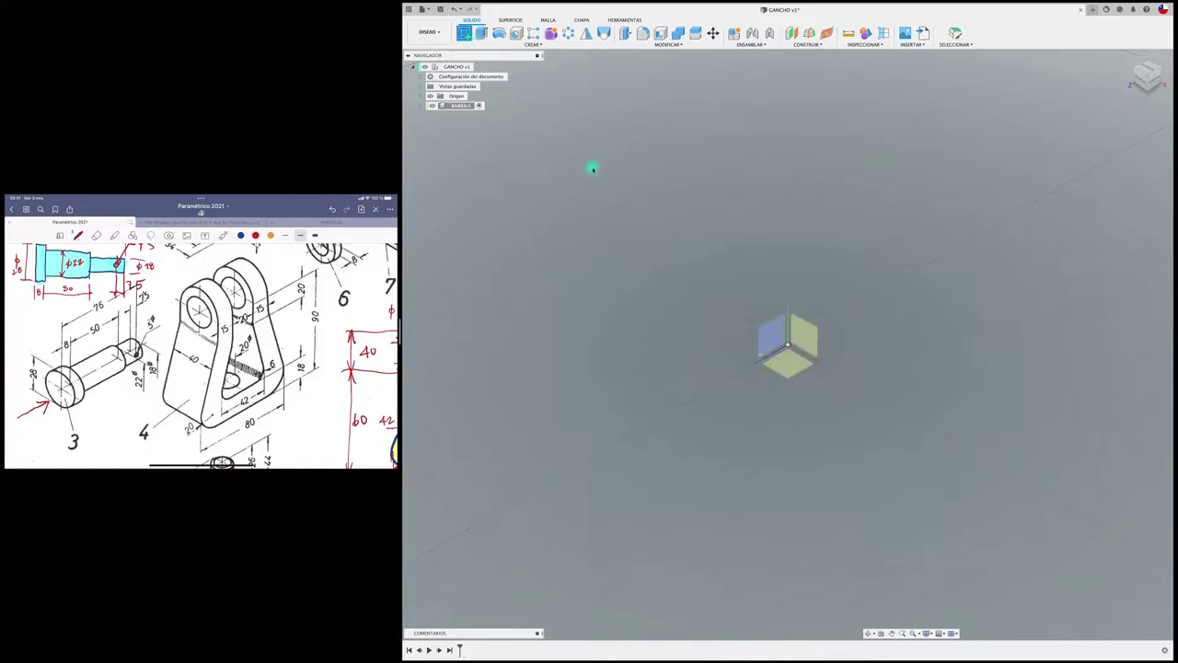
Sketch a 28 mm diameter circle centred on the origin of an origin plane.
{"action": "left_click", "coordinate": [790, 368]}
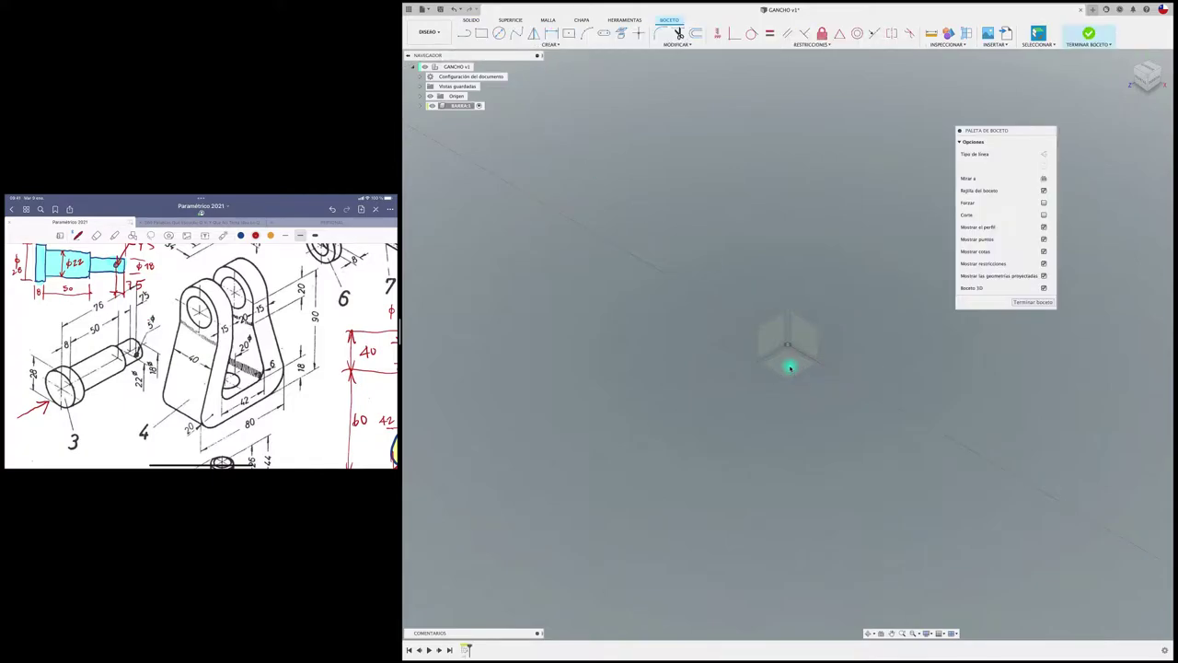
{"action": "key", "text": "c"}
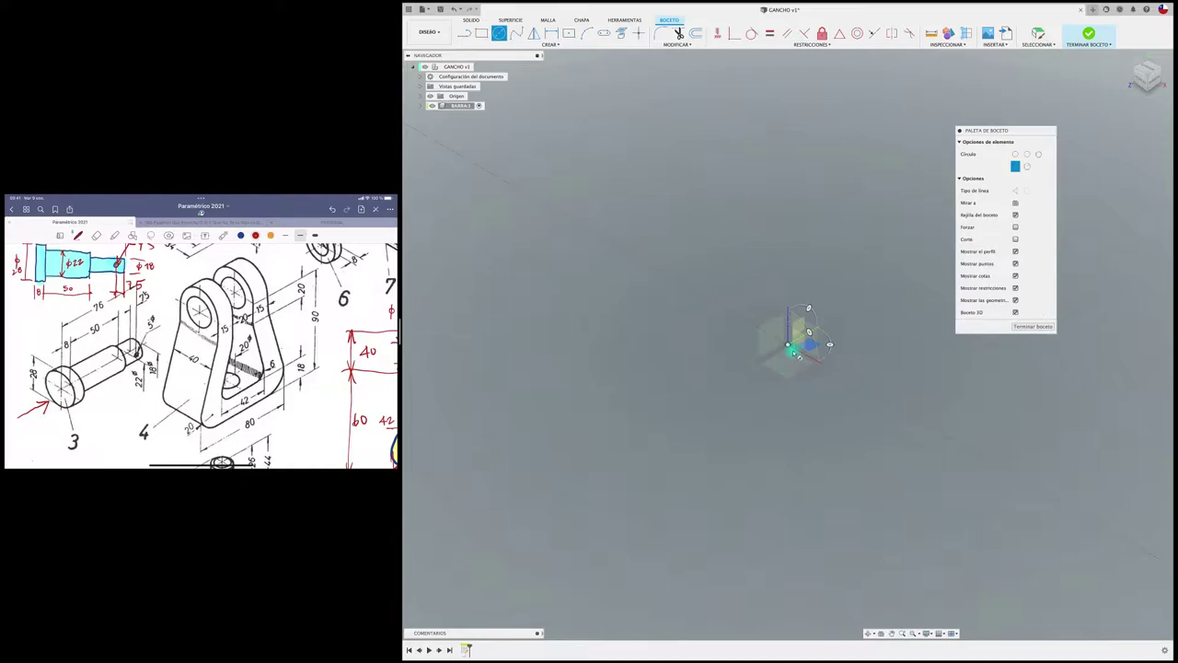
{"action": "left_click", "coordinate": [787, 345]}
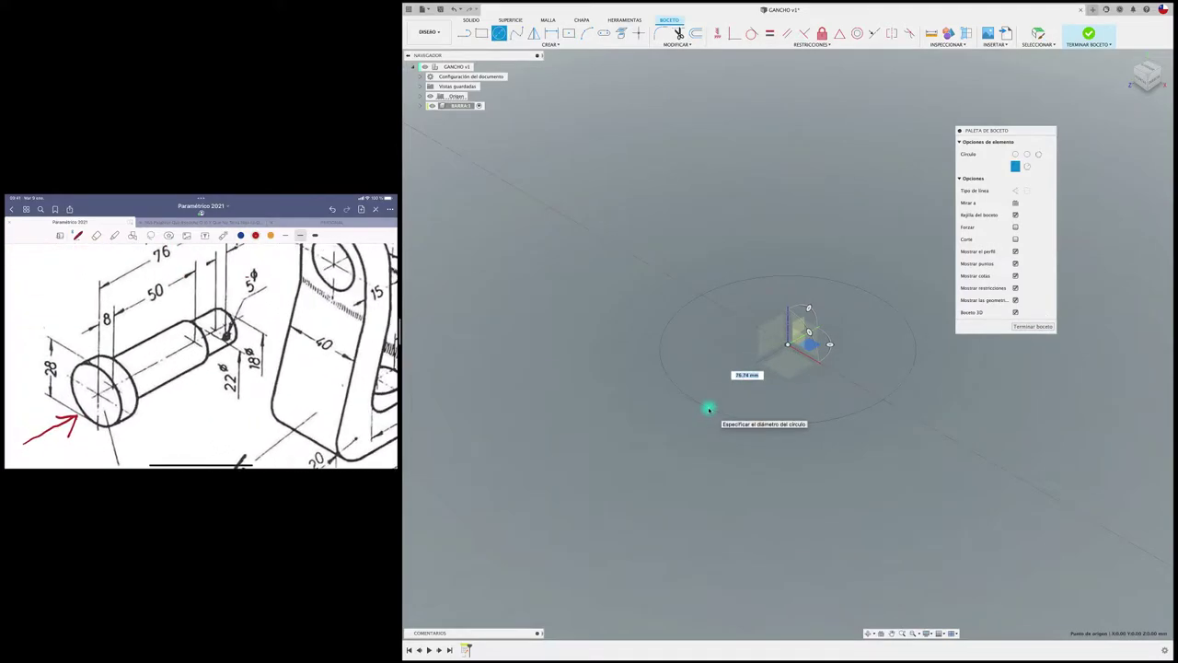
{"action": "type", "text": "28"}
{"action": "key", "text": "Return"}
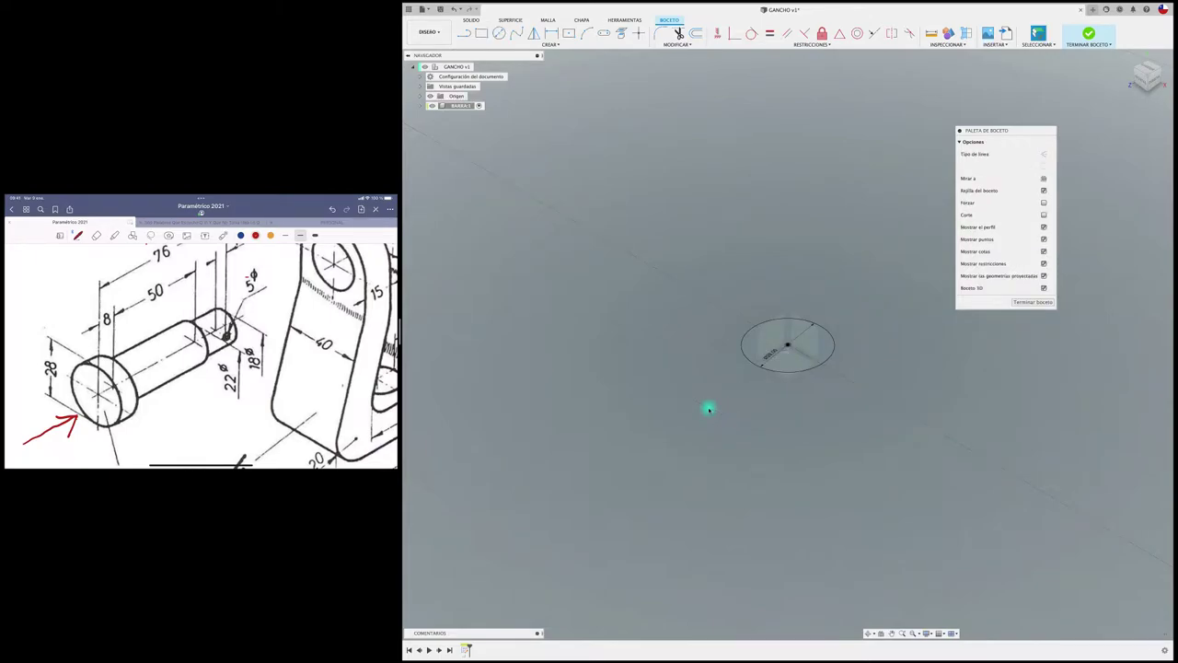
Extrude the circle about 17.27 mm into a new solid cylinder.
{"action": "key", "text": "e"}
{"action": "left_click_drag", "start_coordinate": [787, 337], "coordinate": [787, 290]}
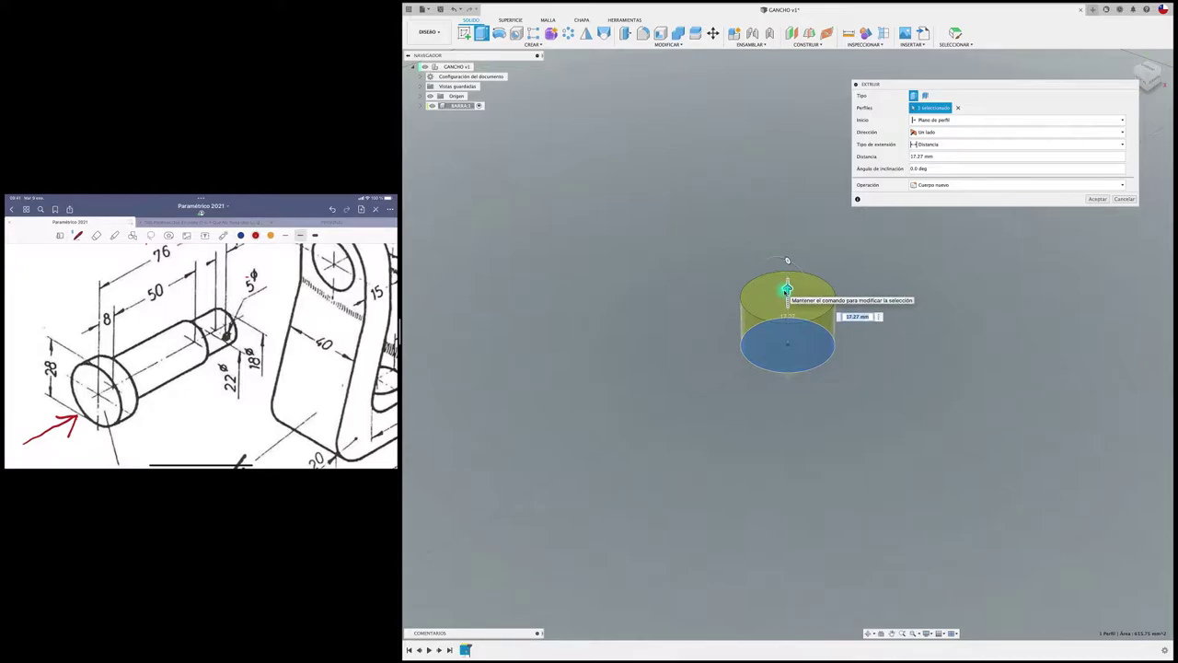
{"action": "key", "text": "Return"}
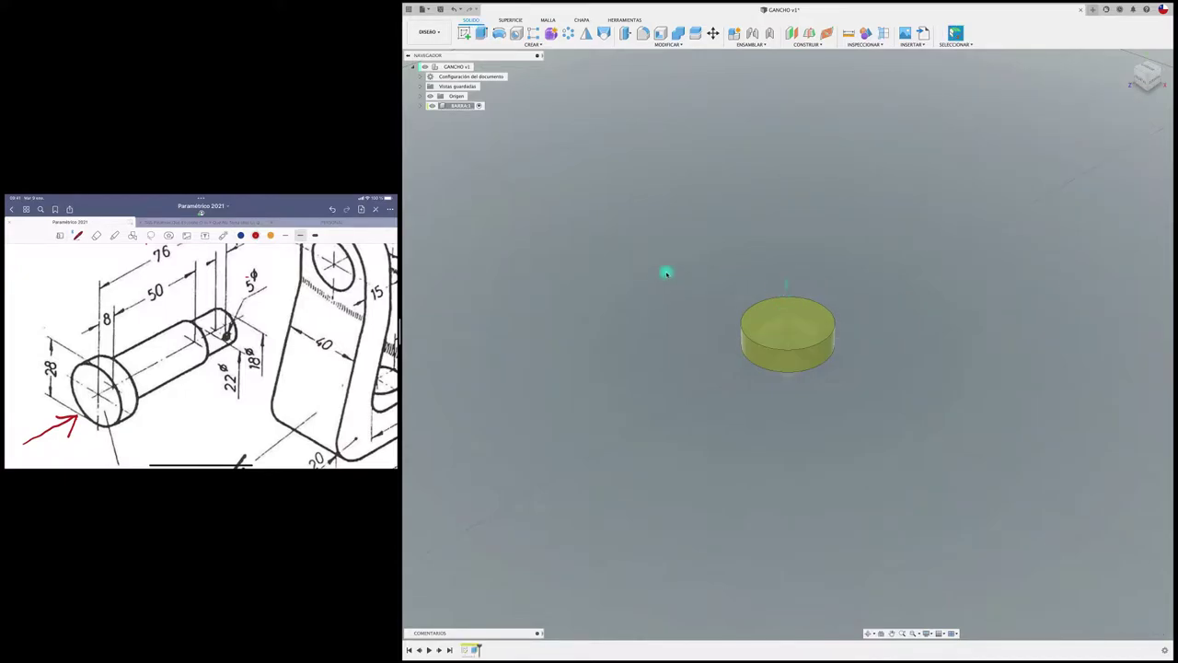
{"action": "middle_click_drag", "start_coordinate": [665, 271], "coordinate": [600, 333]}
Sketch an 18 mm circle centred on the cylinder's top face.
{"action": "left_click", "coordinate": [465, 33]}
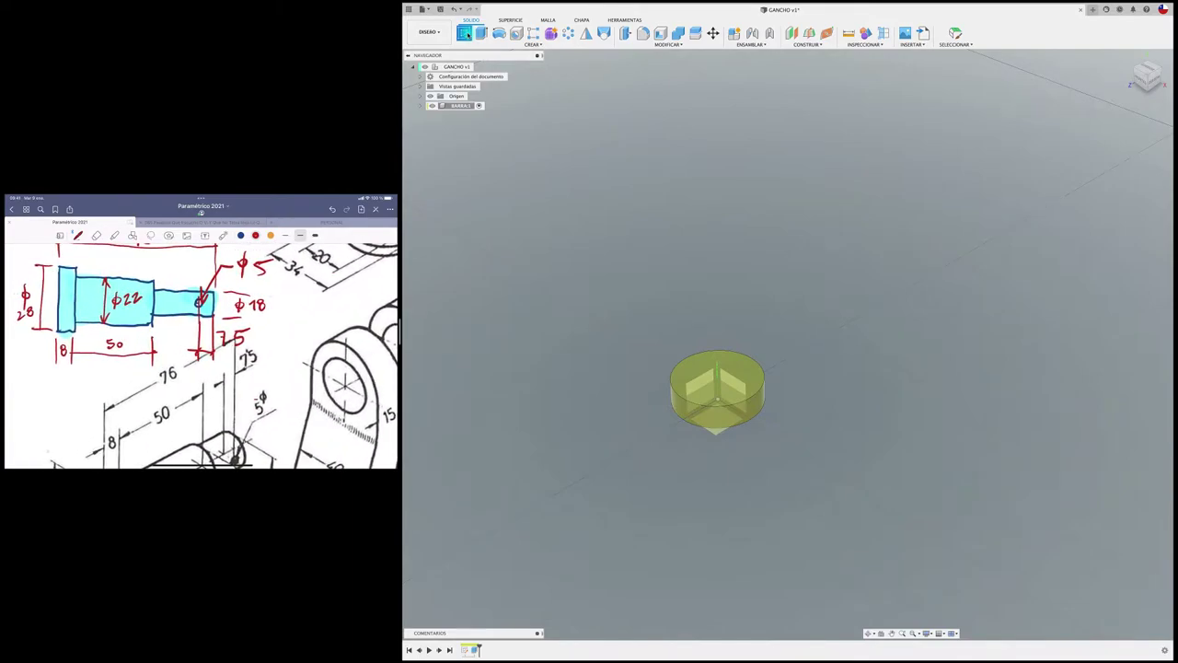
{"action": "left_click", "coordinate": [465, 34]}
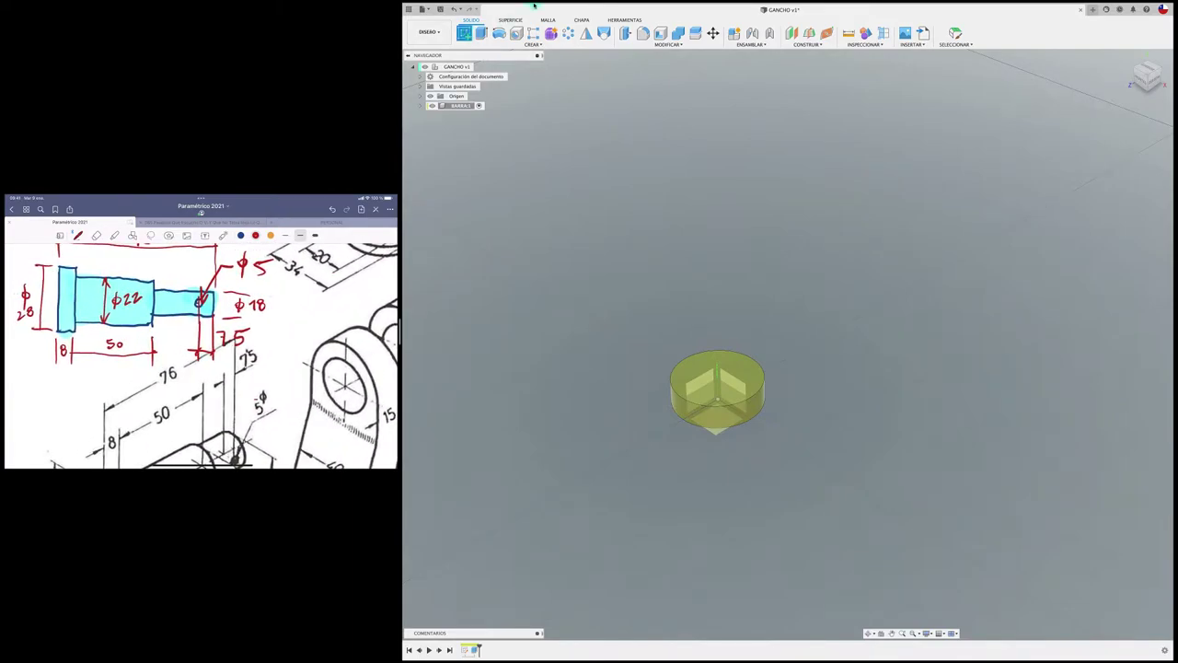
{"action": "left_click", "coordinate": [746, 367]}
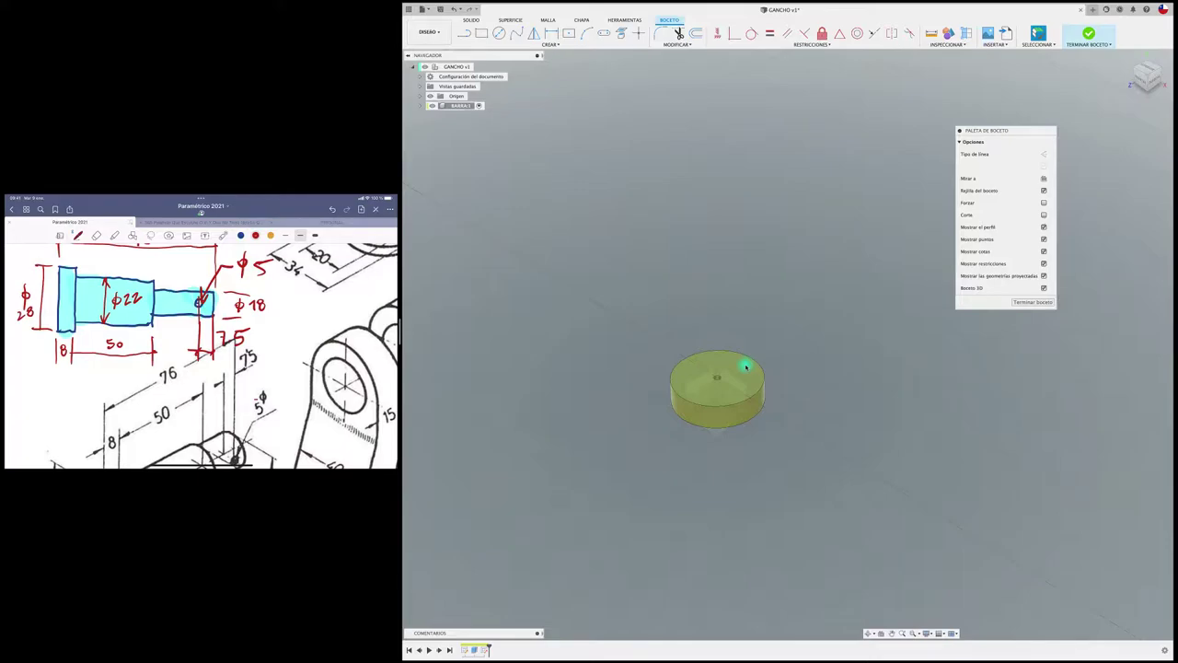
{"action": "key", "text": "c"}
{"action": "left_click", "coordinate": [717, 378]}
{"action": "type", "text": "22"}
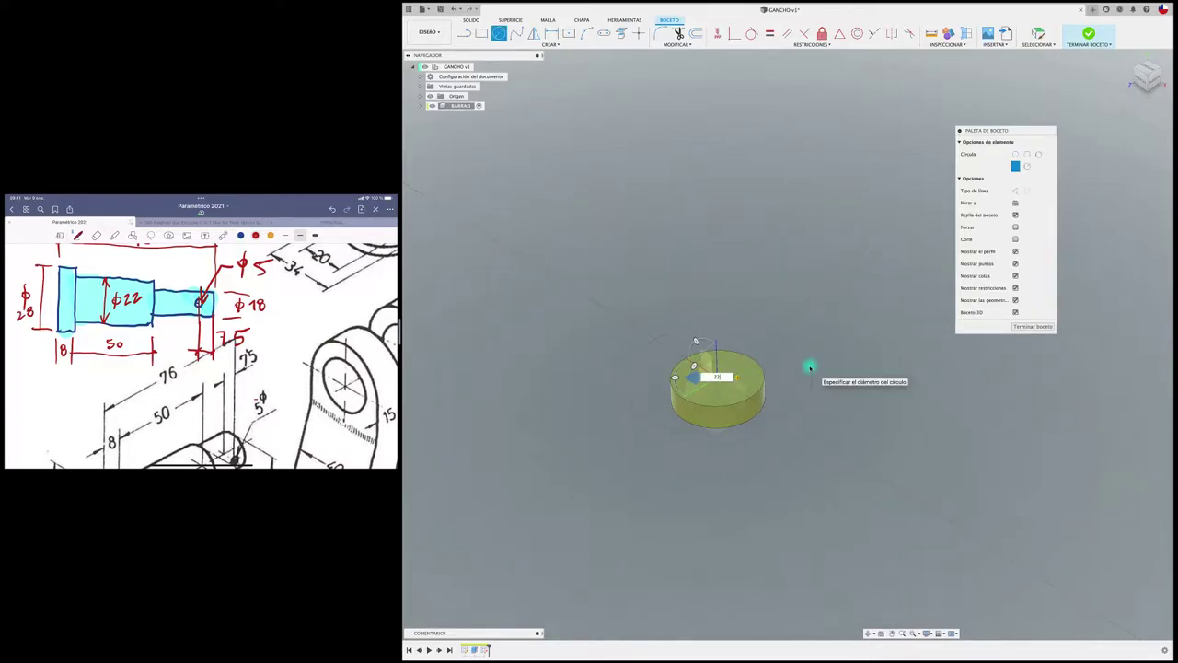
{"action": "key", "text": "Return"}
Extrude the inner circle upward into a tall cylinder joined to the base disc.
{"action": "key", "text": "e"}
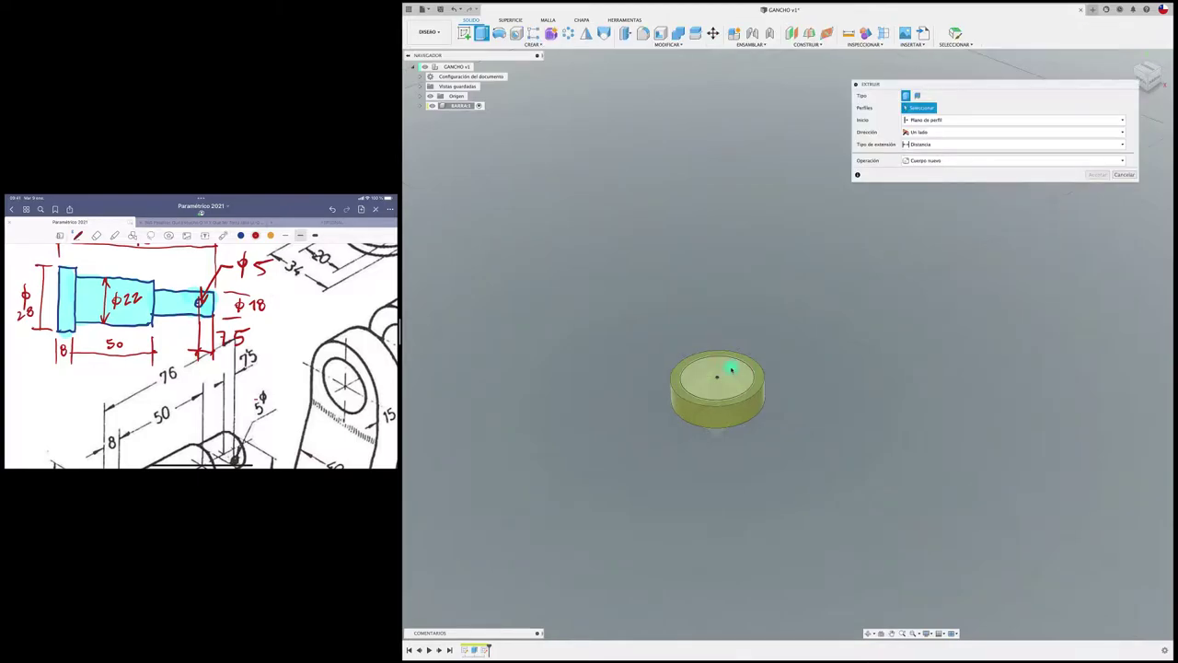
{"action": "left_click", "coordinate": [723, 371]}
{"action": "left_click_drag", "start_coordinate": [717, 368], "coordinate": [713, 266]}
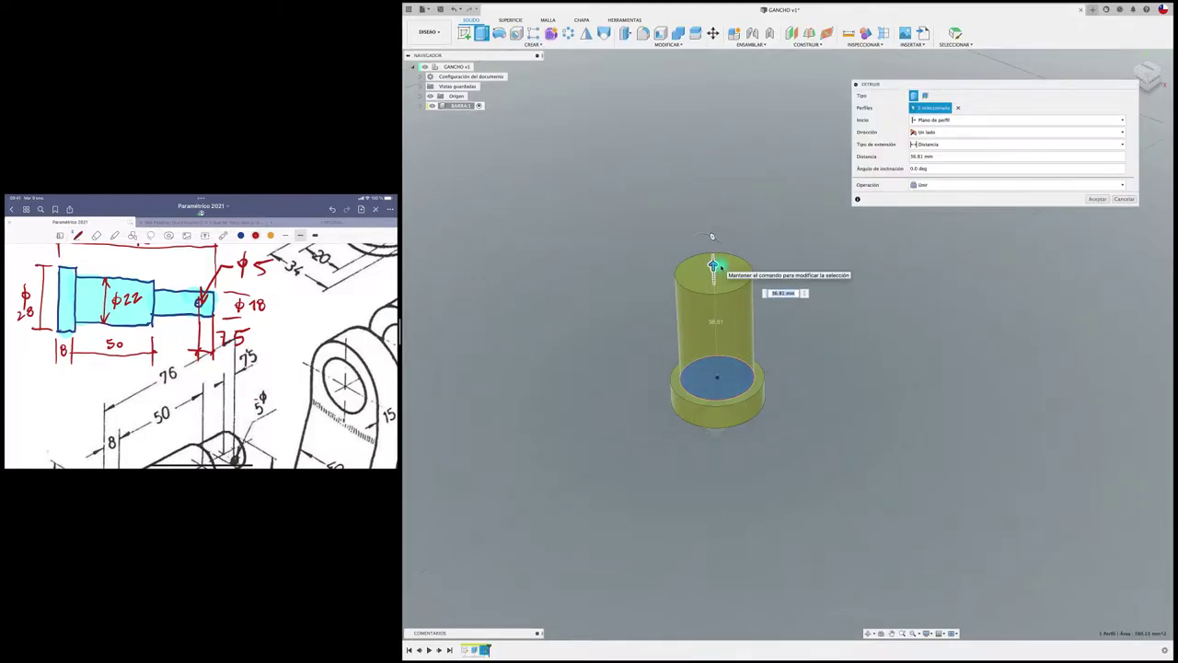
{"action": "key", "text": "Return"}
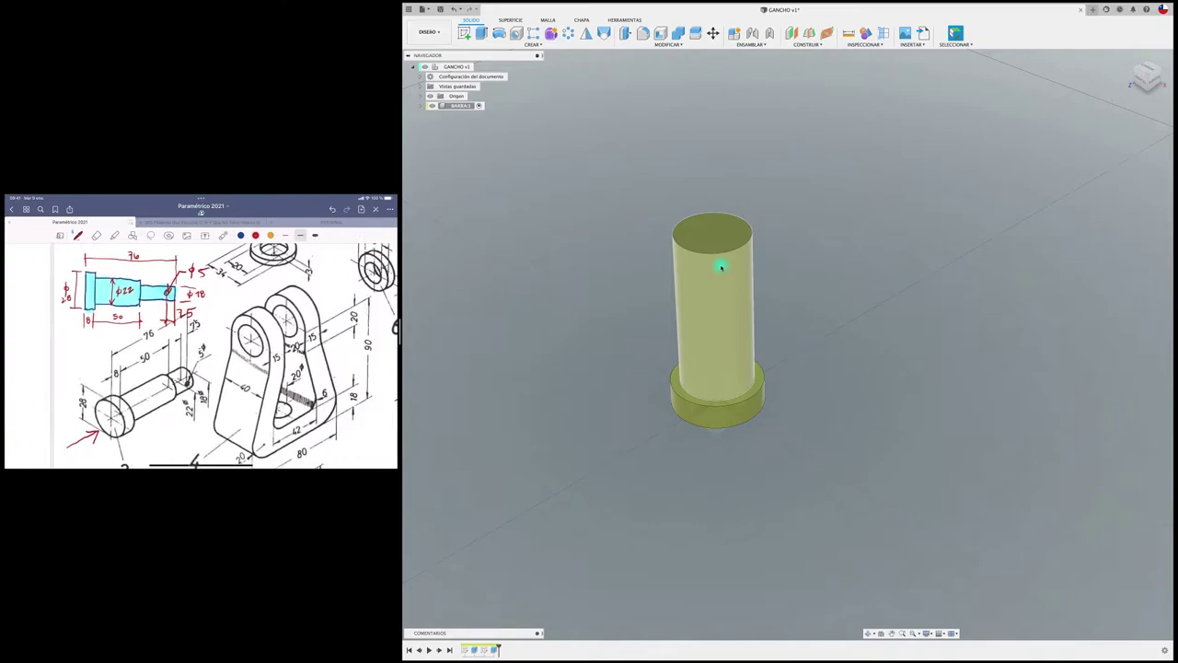
Create an offset plane at -76 mm from the pin's bottom face and sketch on it.
{"action": "middle_click_drag", "start_coordinate": [816, 382], "coordinate": [775, 153], "text": "shift"}
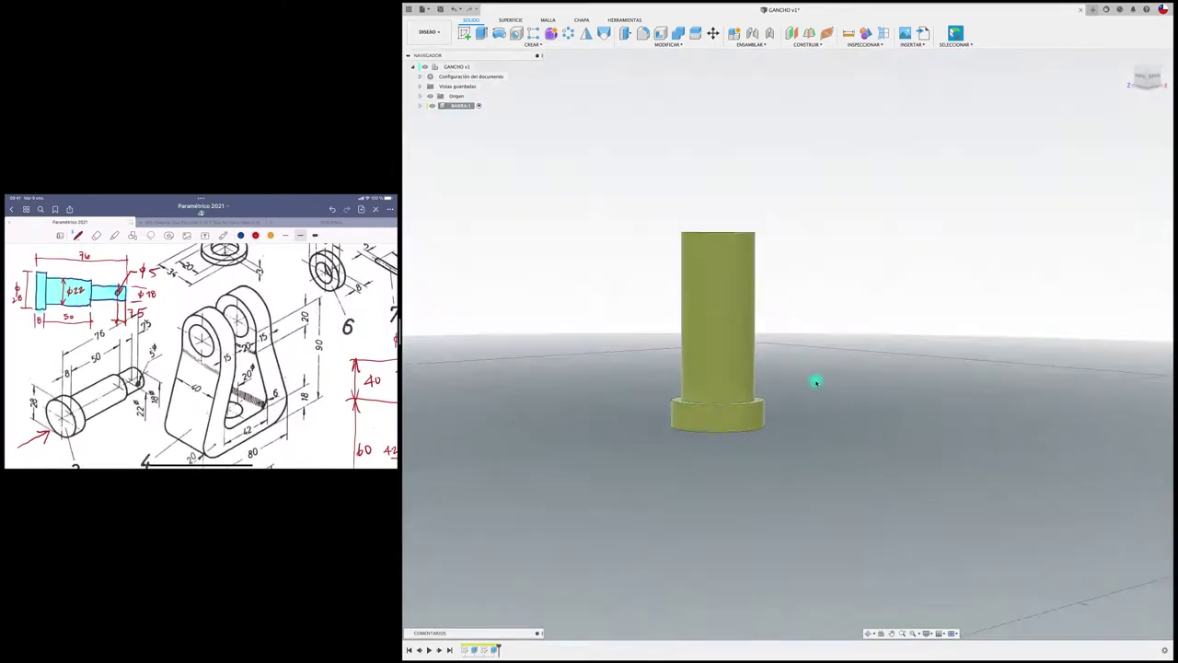
{"action": "left_click", "coordinate": [792, 34]}
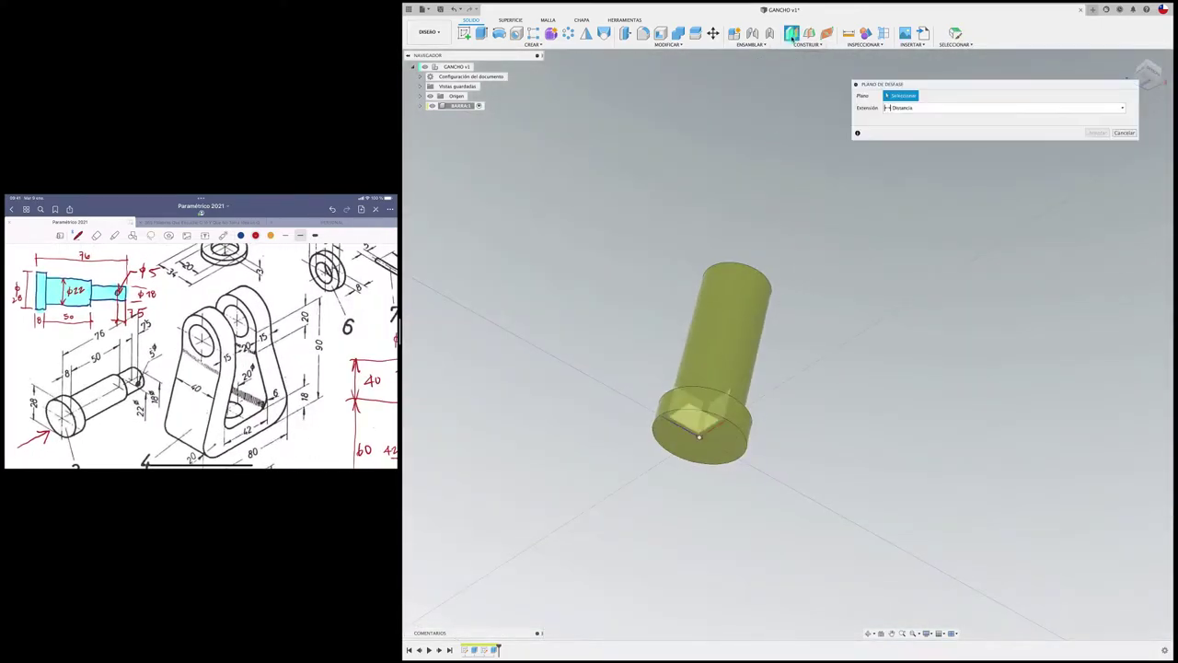
{"action": "left_click", "coordinate": [737, 442]}
{"action": "middle_click_drag", "start_coordinate": [737, 442], "coordinate": [755, 287], "text": "shift"}
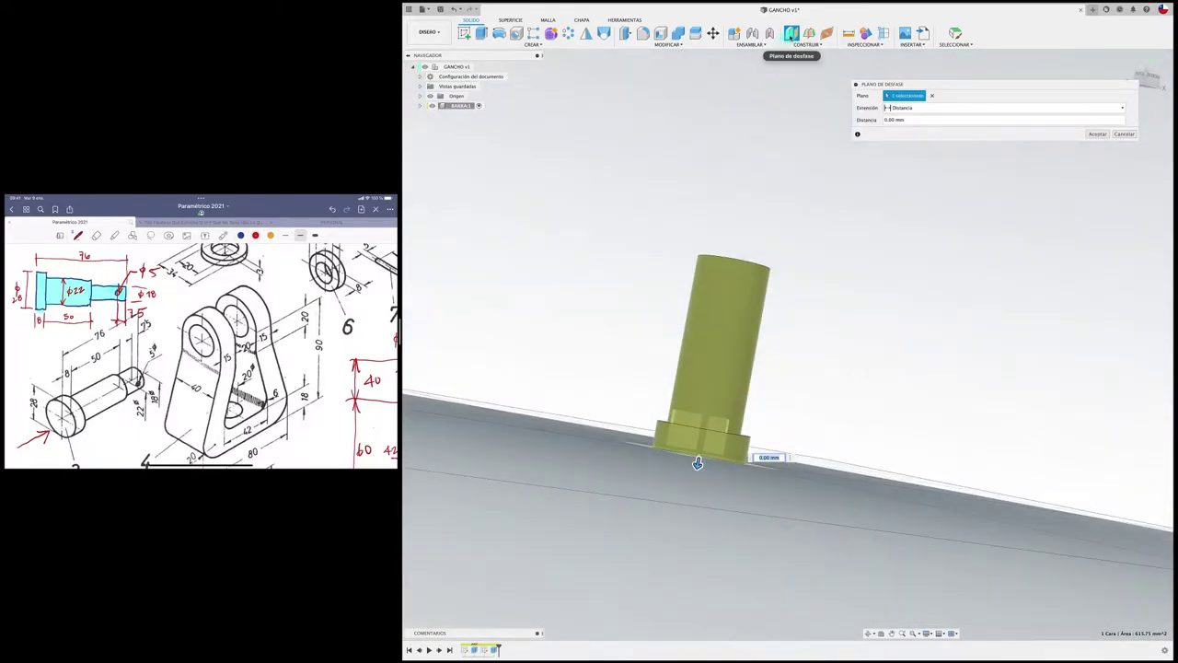
{"action": "middle_click_drag", "start_coordinate": [697, 463], "coordinate": [700, 465], "text": "shift"}
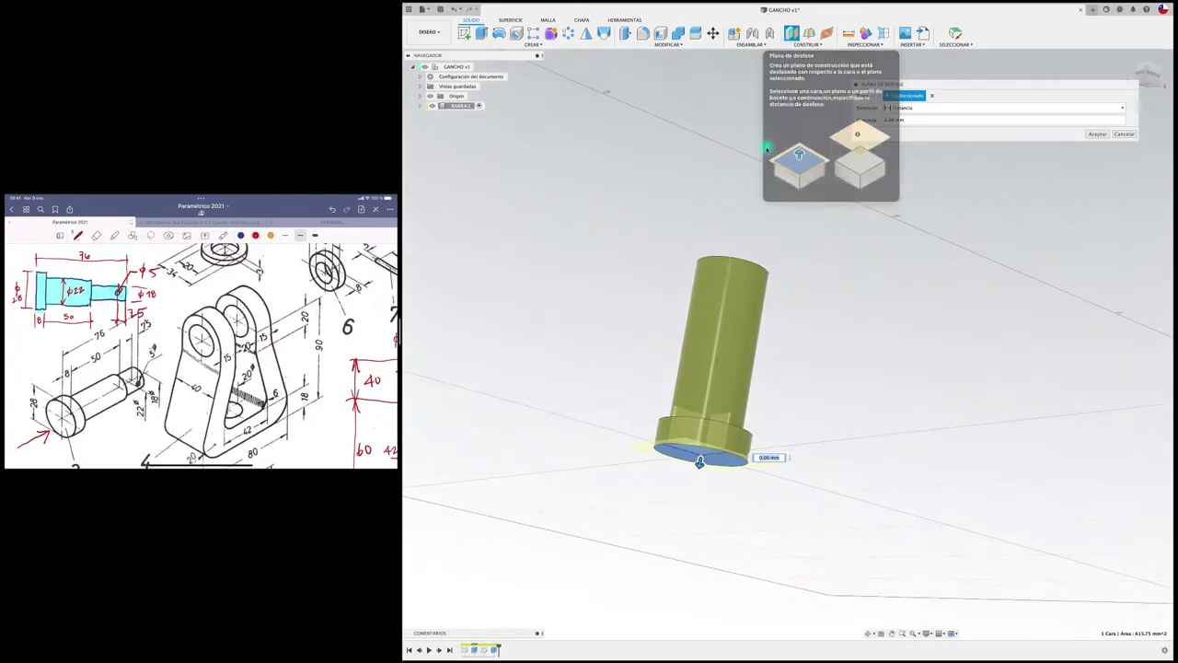
{"action": "left_click_drag", "start_coordinate": [700, 465], "coordinate": [774, 230]}
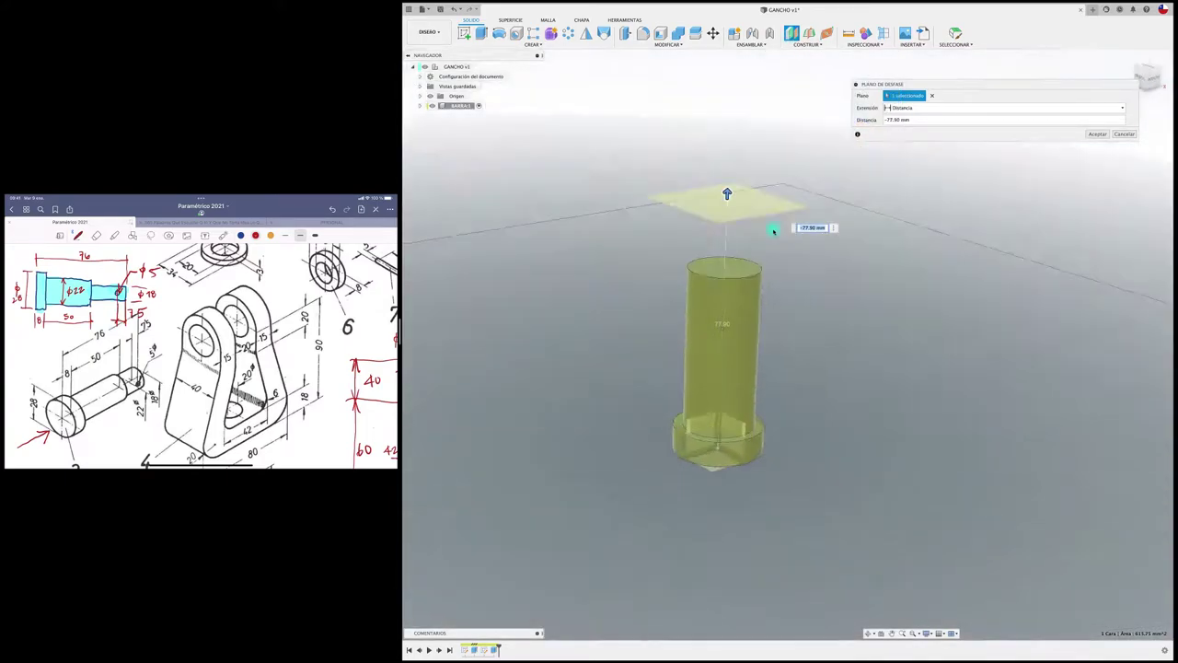
{"action": "middle_click_drag", "start_coordinate": [773, 230], "coordinate": [773, 230], "text": "shift"}
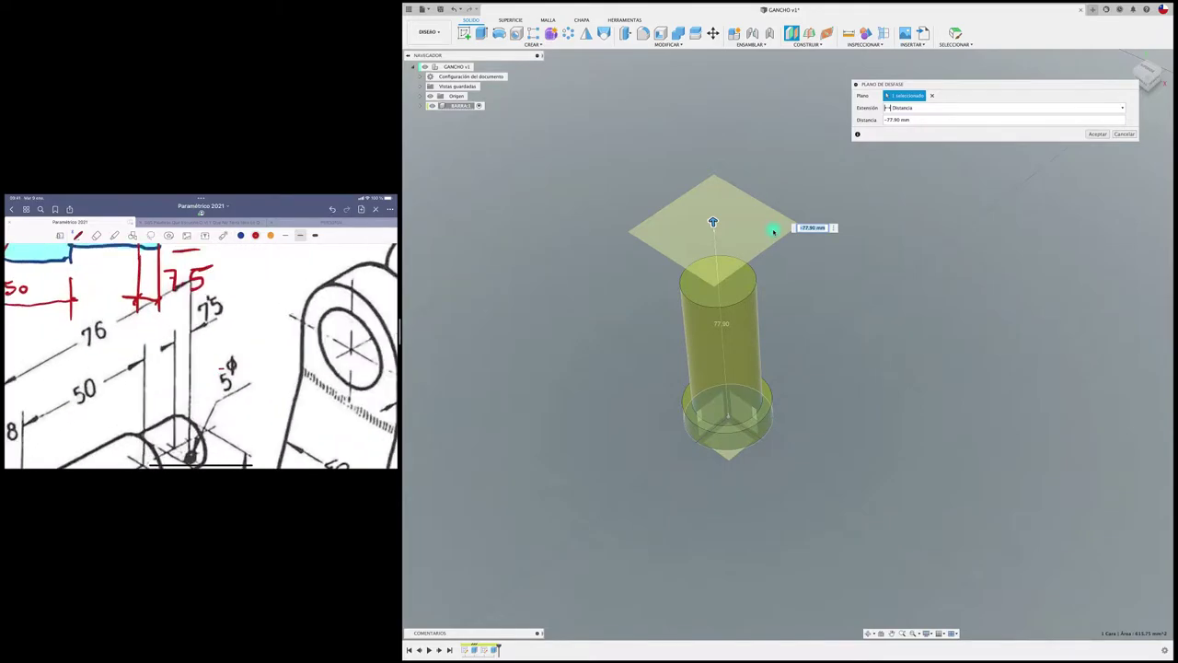
{"action": "type", "text": "-76"}
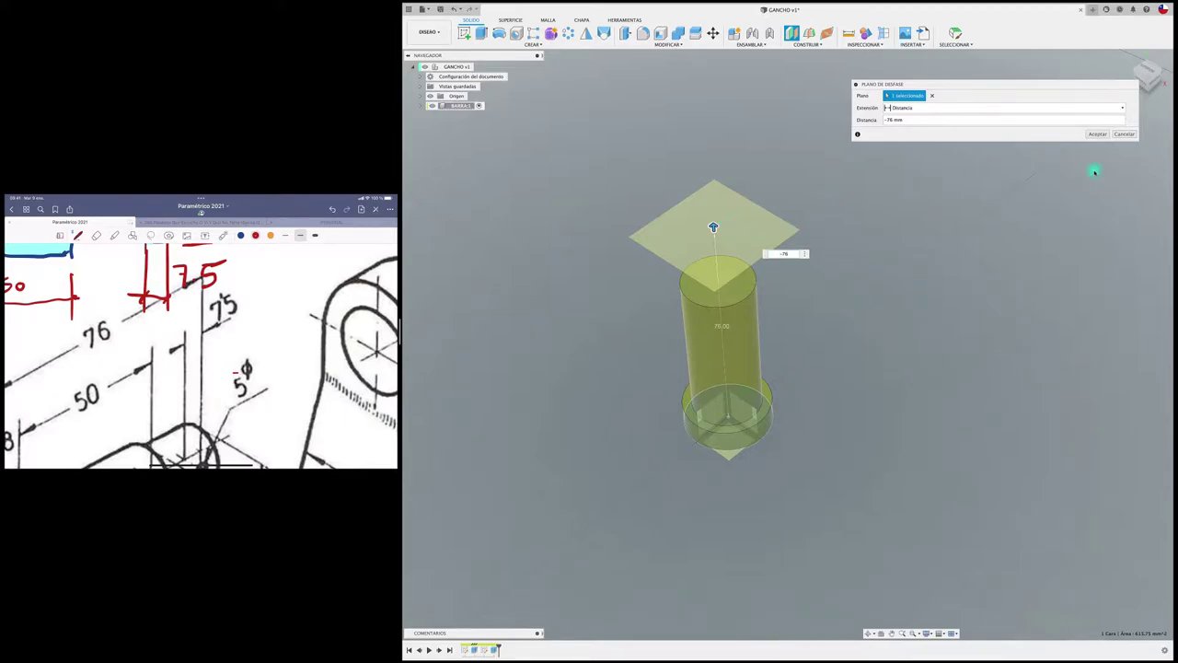
{"action": "left_click", "coordinate": [1098, 135]}
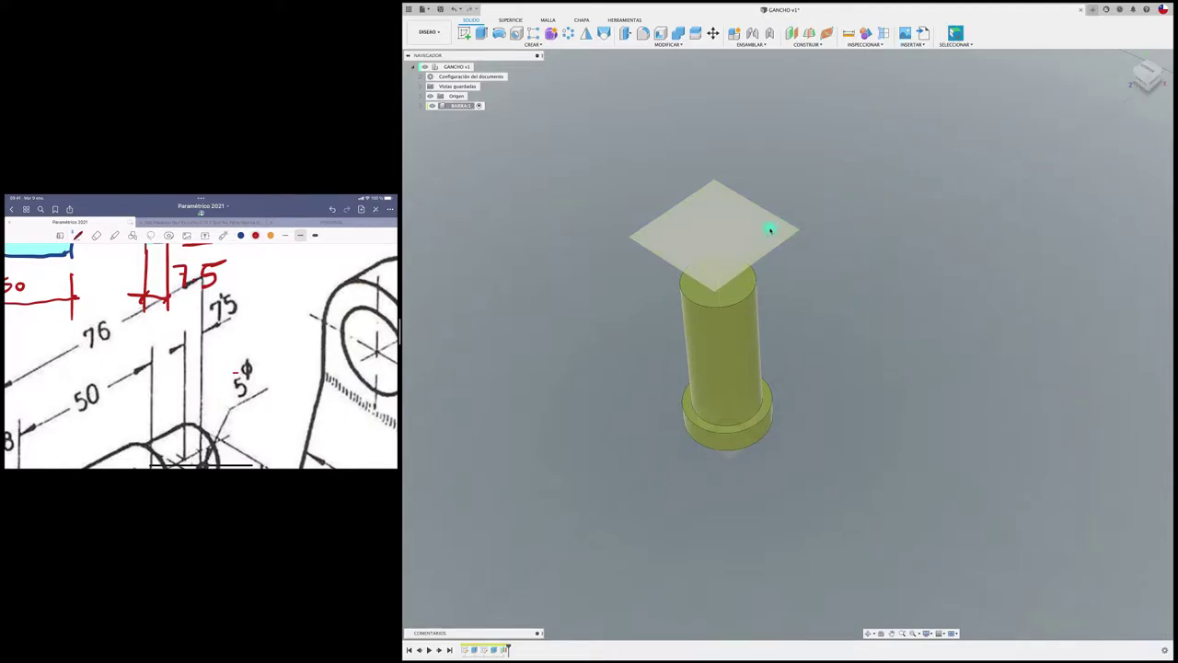
{"action": "left_click", "coordinate": [464, 33]}
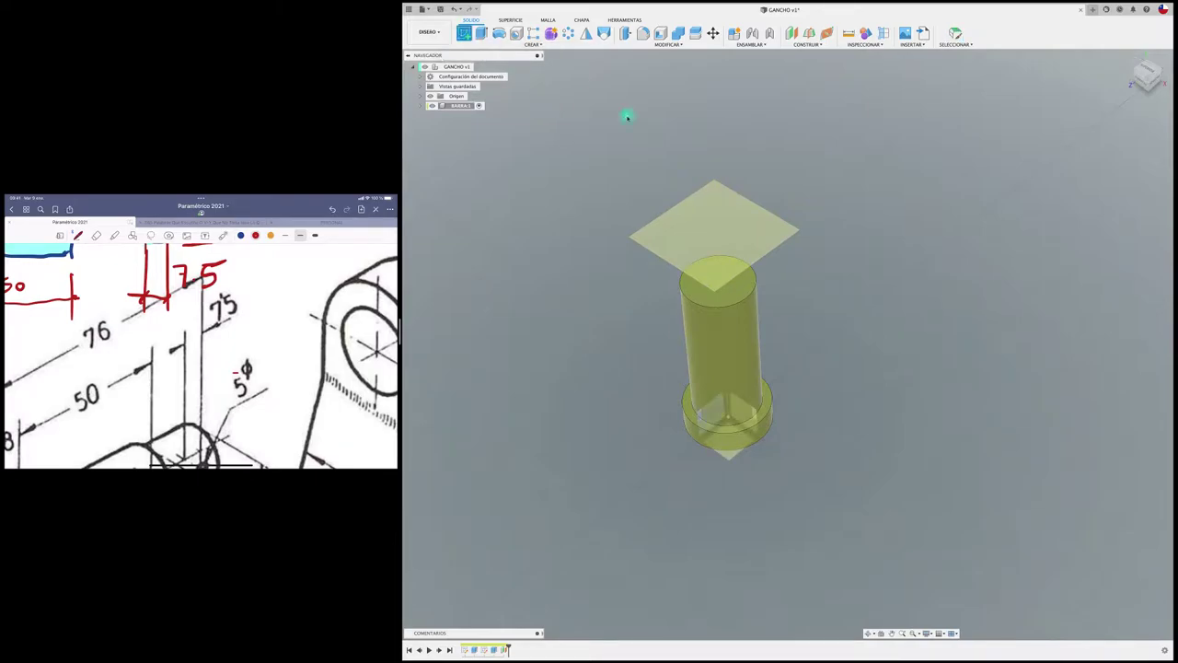
{"action": "left_click", "coordinate": [709, 205]}
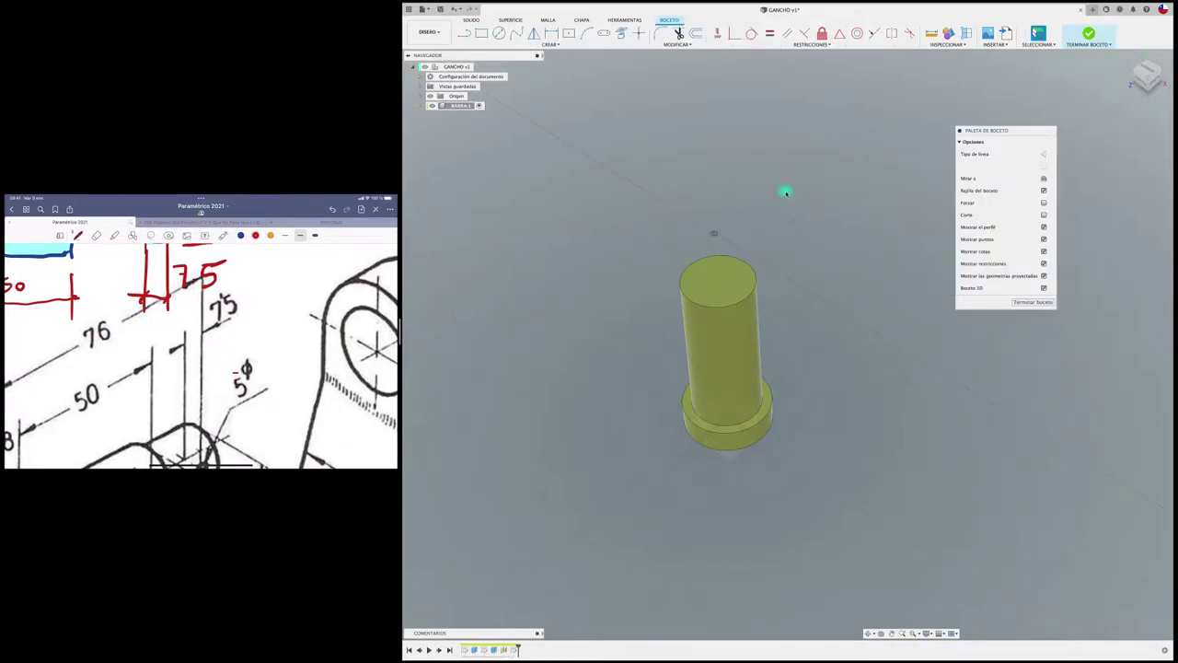
In a top-down view, draw an 18 mm circle centred on the pin's axis.
{"action": "left_click", "coordinate": [1147, 71]}
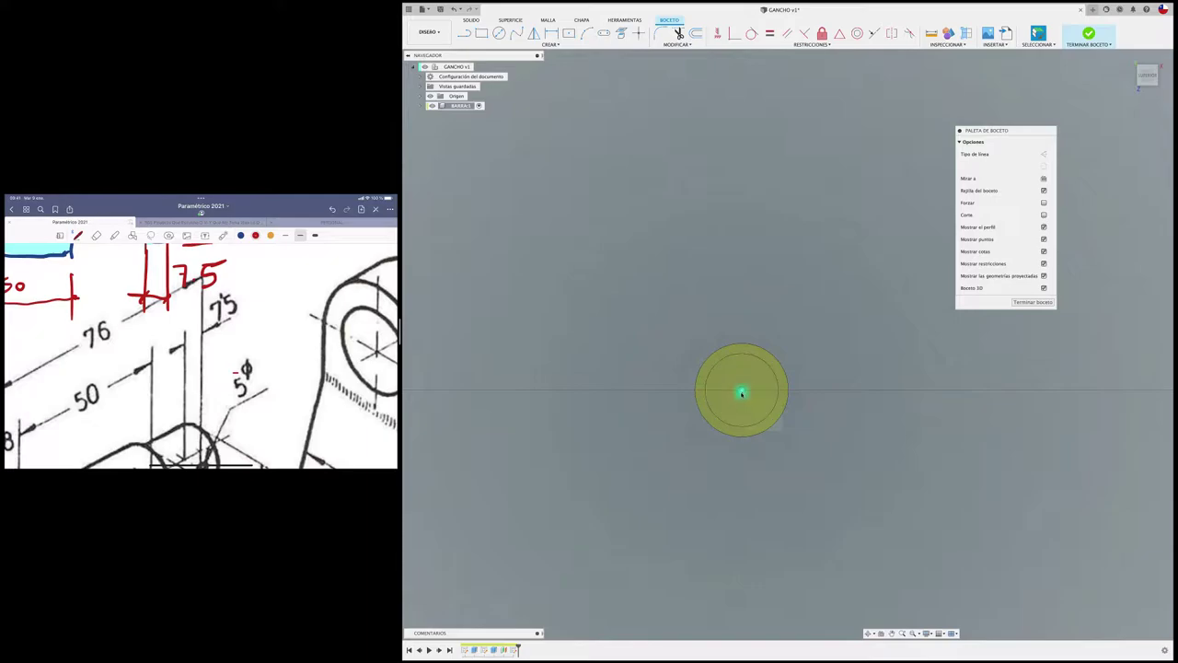
{"action": "left_click", "coordinate": [499, 33]}
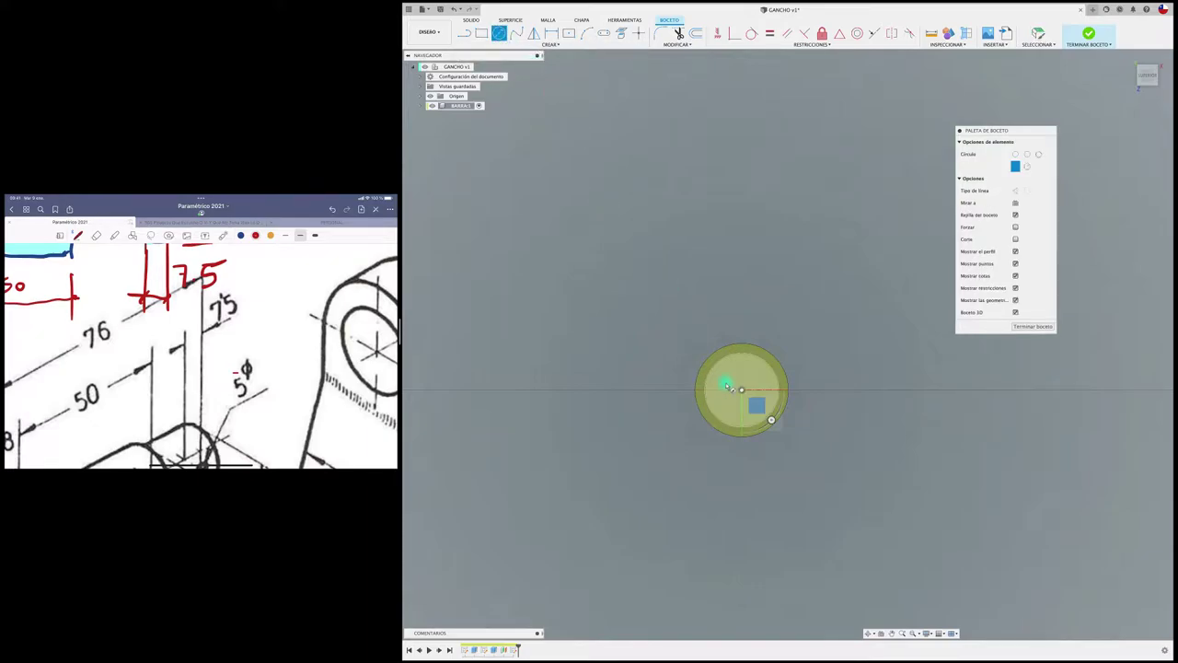
{"action": "left_click", "coordinate": [741, 390]}
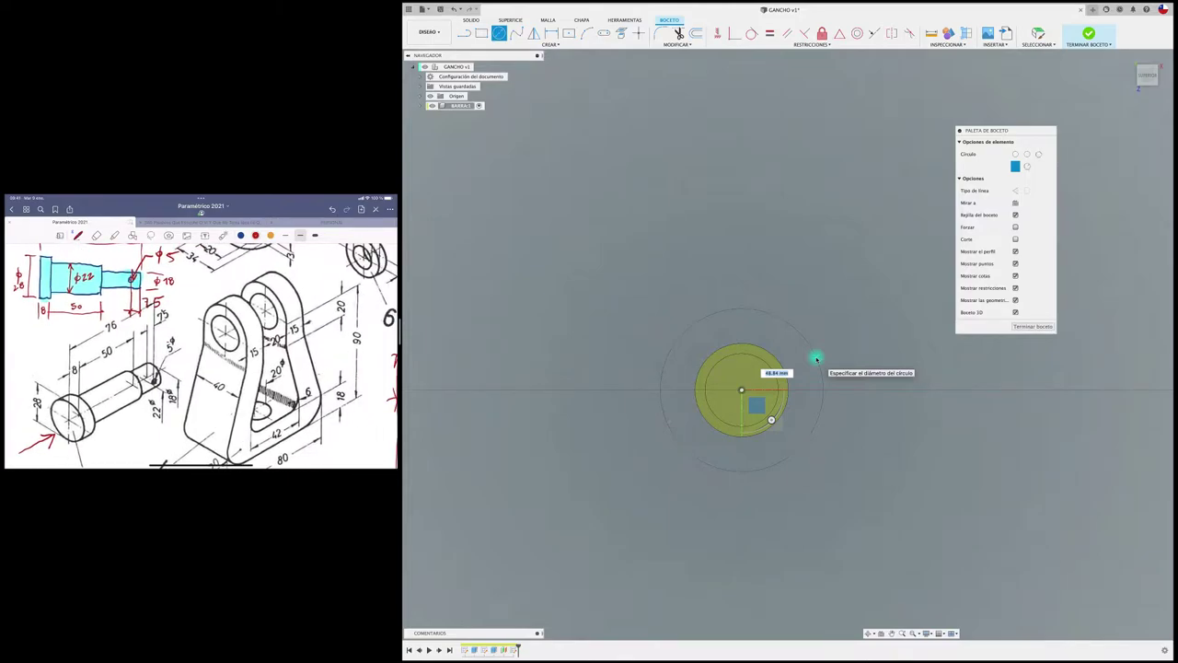
{"action": "key", "text": "Return"}
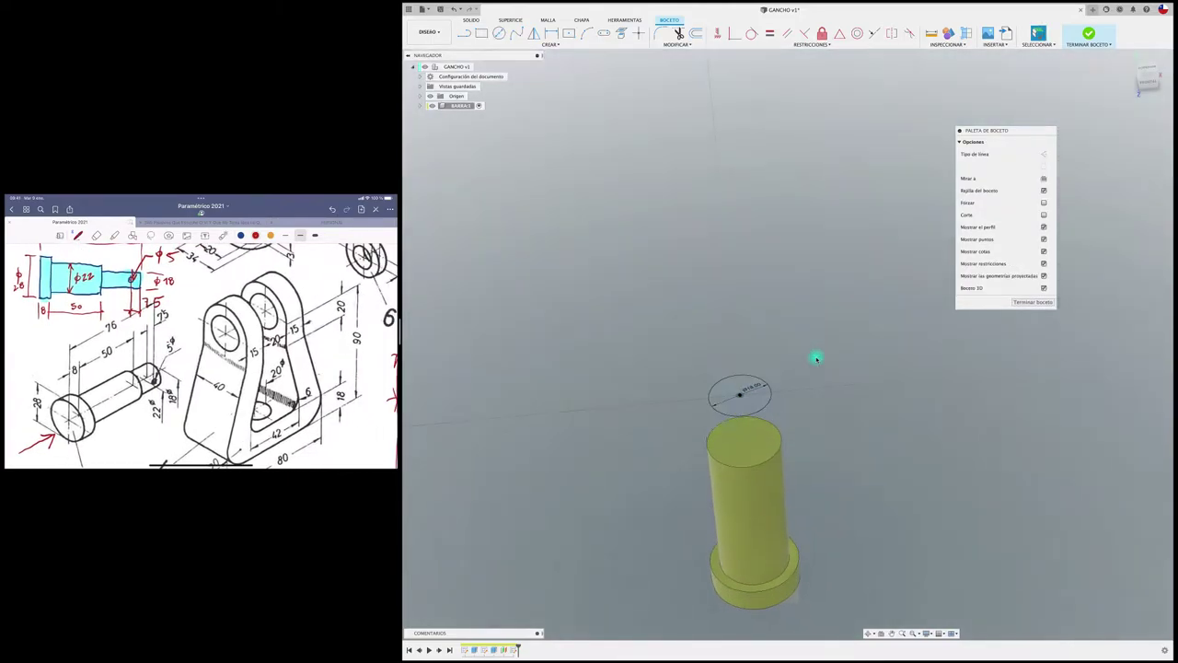
Extrude the 18 mm circle 58.89 mm downward with the Join operation.
{"action": "key", "text": "e"}
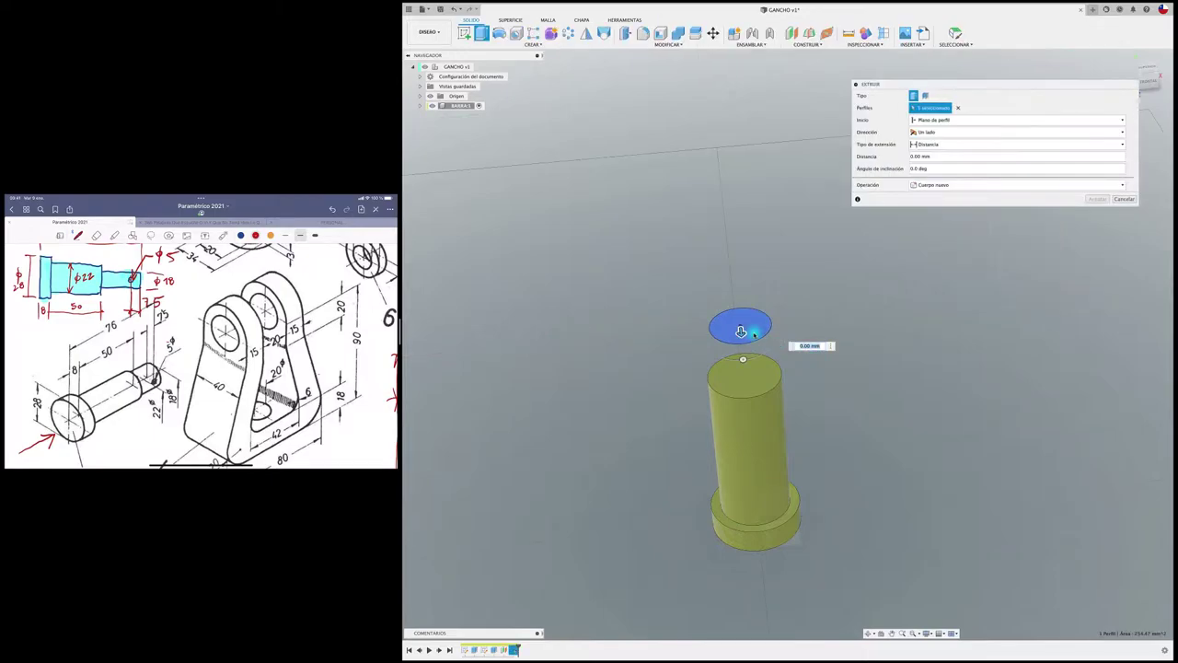
{"action": "left_click_drag", "start_coordinate": [743, 325], "coordinate": [747, 390]}
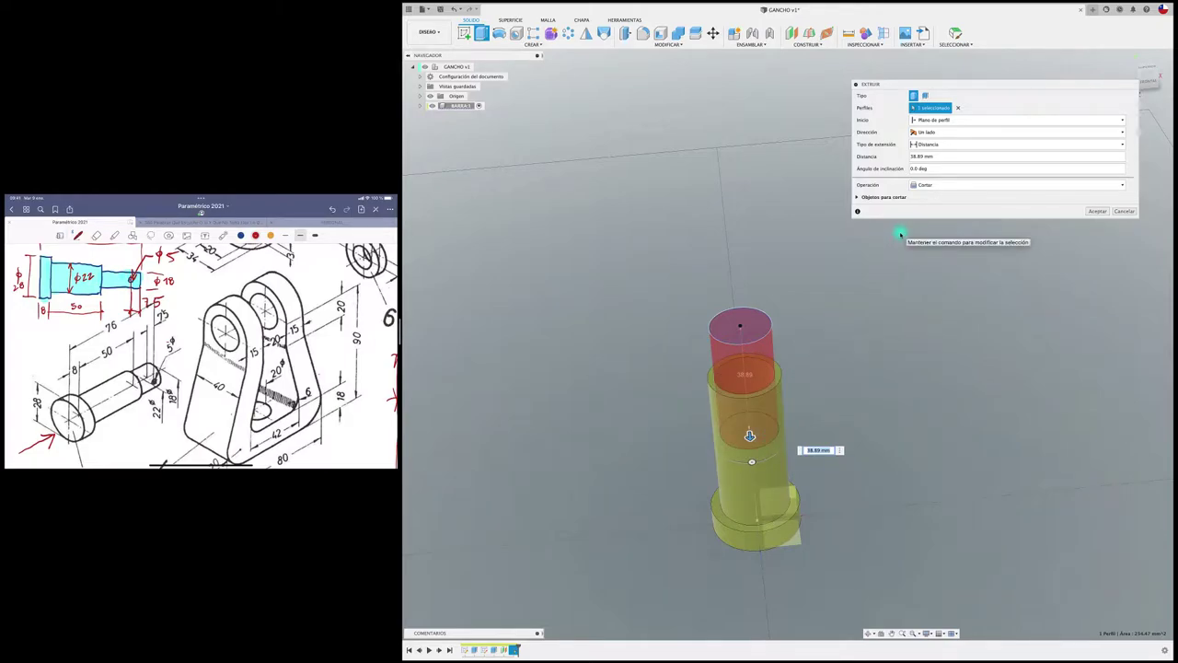
{"action": "left_click", "coordinate": [953, 185]}
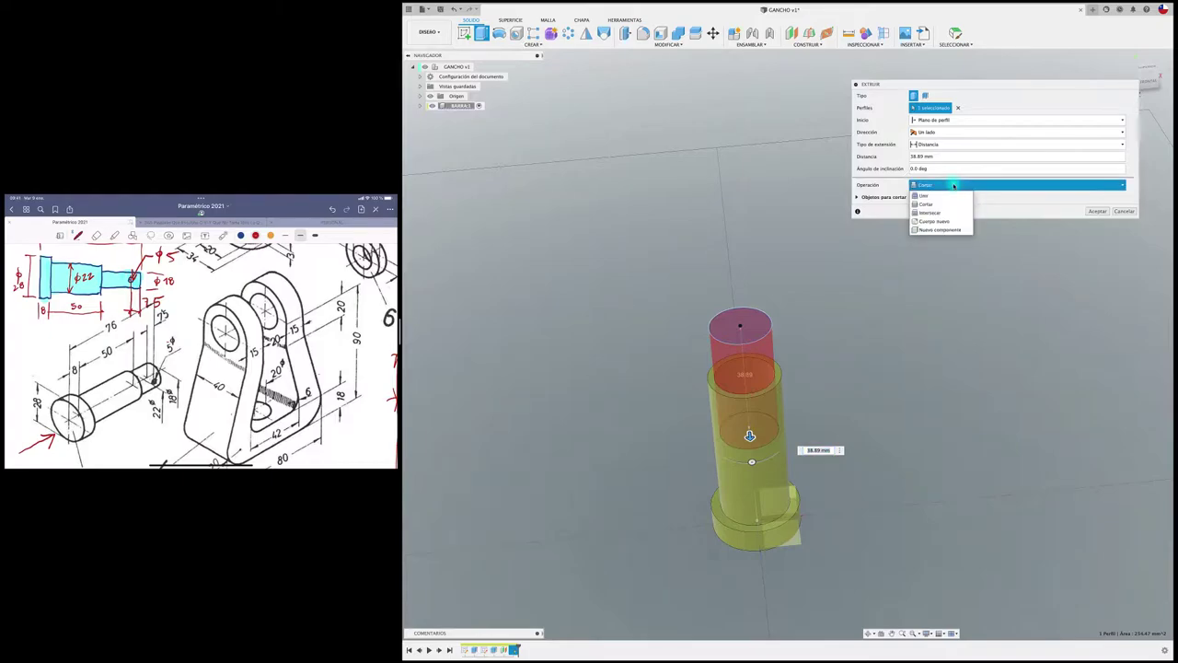
{"action": "left_click", "coordinate": [937, 195]}
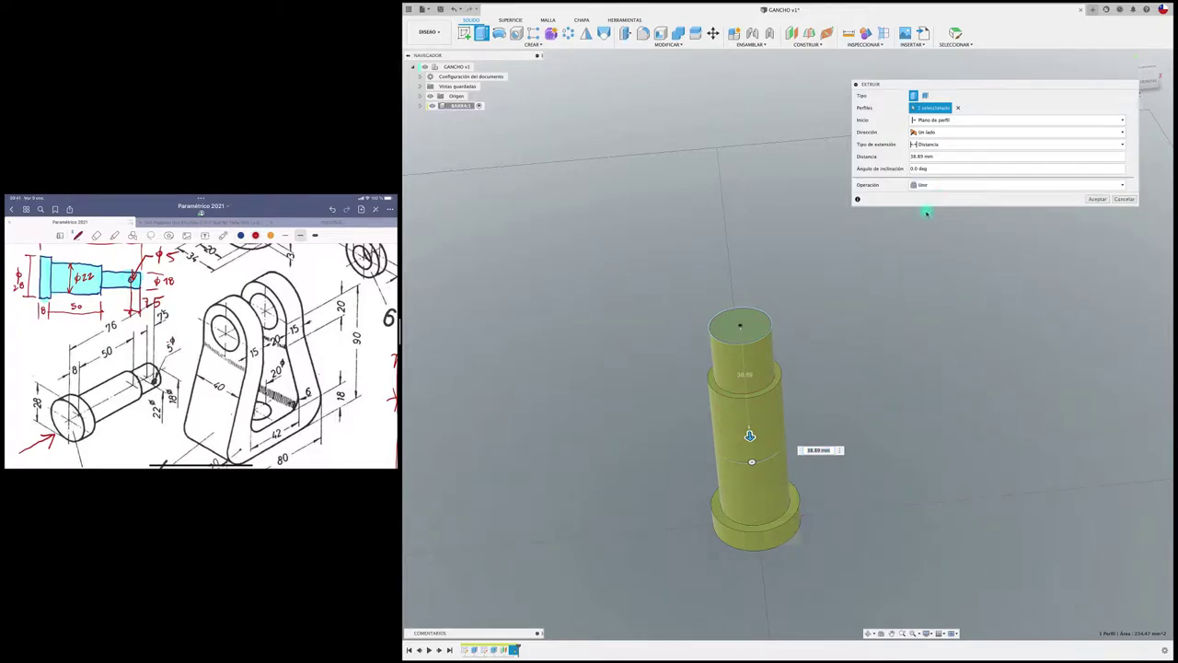
{"action": "left_click", "coordinate": [1097, 200]}
{"action": "middle_click_drag", "start_coordinate": [831, 267], "coordinate": [484, 145], "text": "shift"}
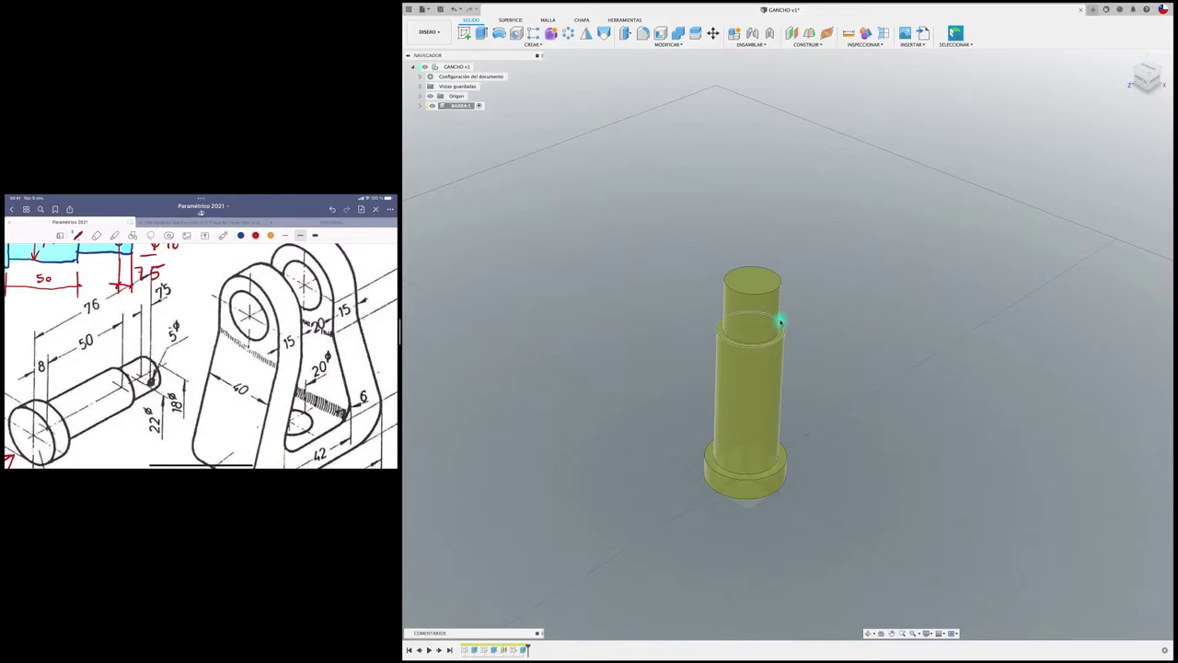
Sketch on the plane through the pin's axis and draw a 5 mm circle near its narrow end.
{"action": "left_click", "coordinate": [464, 34]}
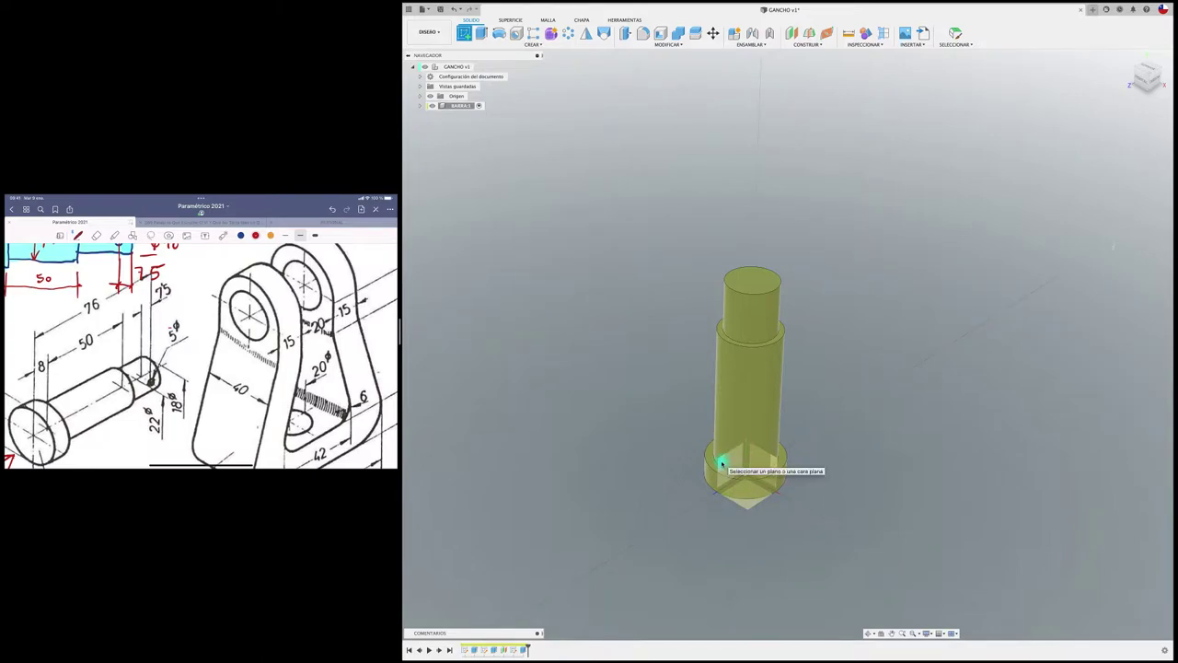
{"action": "left_click", "coordinate": [723, 463]}
{"action": "left_click", "coordinate": [1157, 81]}
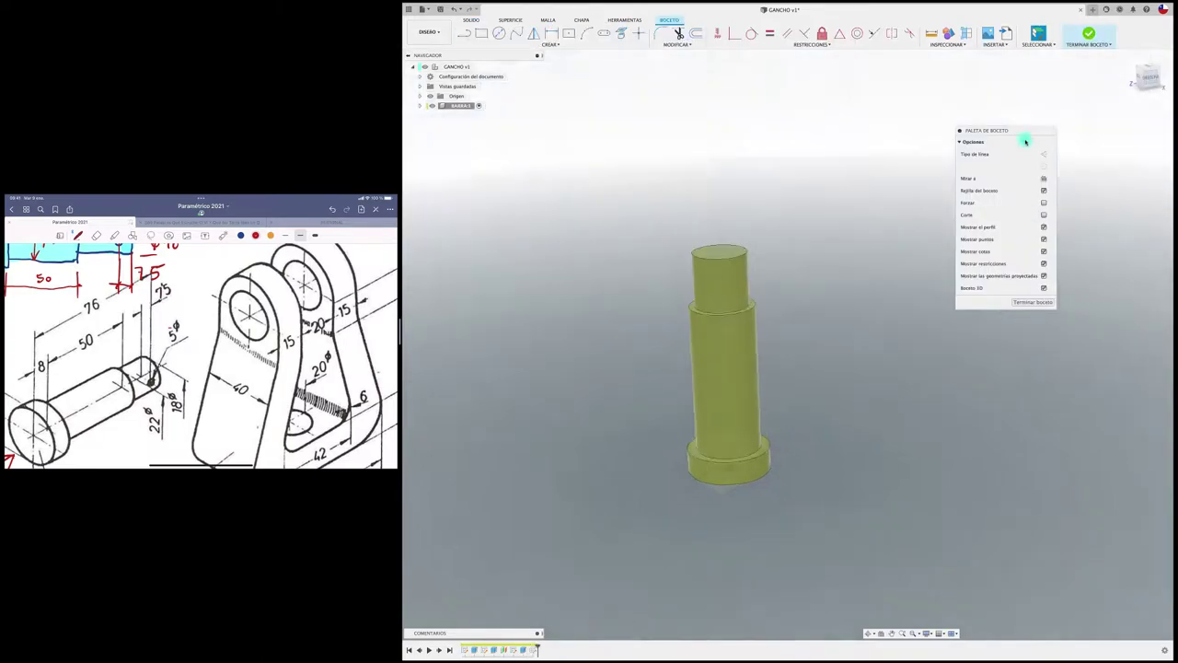
{"action": "left_click", "coordinate": [503, 33]}
{"action": "scroll", "coordinate": [721, 190], "scroll_direction": "up", "scroll_amount": 3}
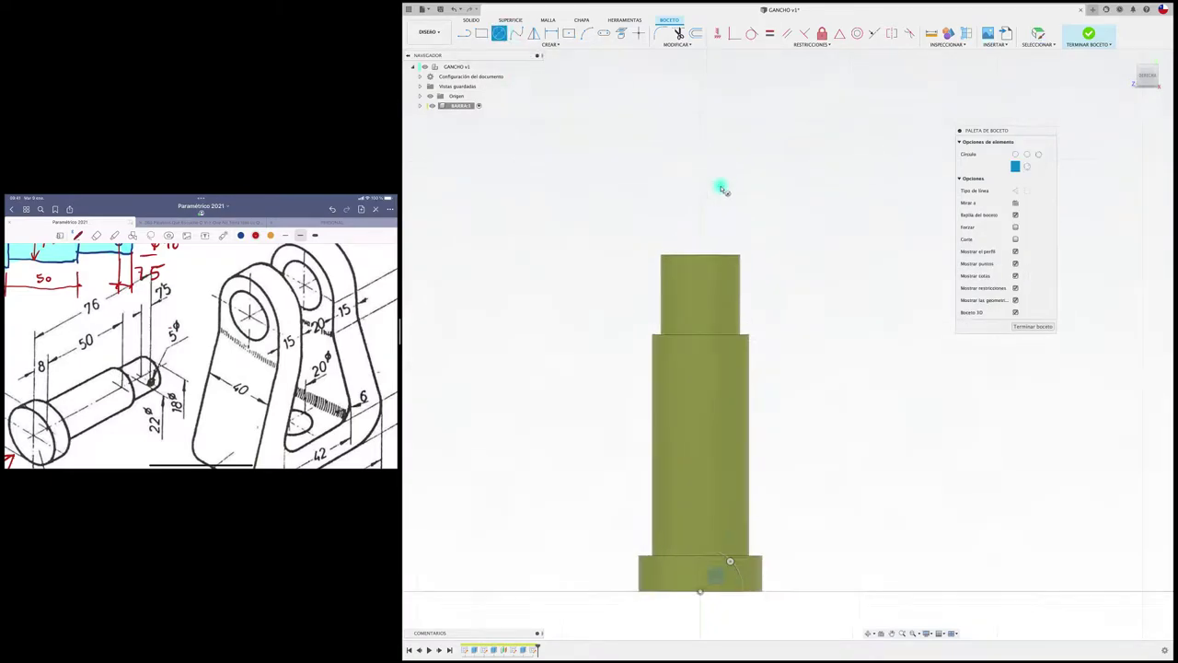
{"action": "left_click", "coordinate": [699, 307]}
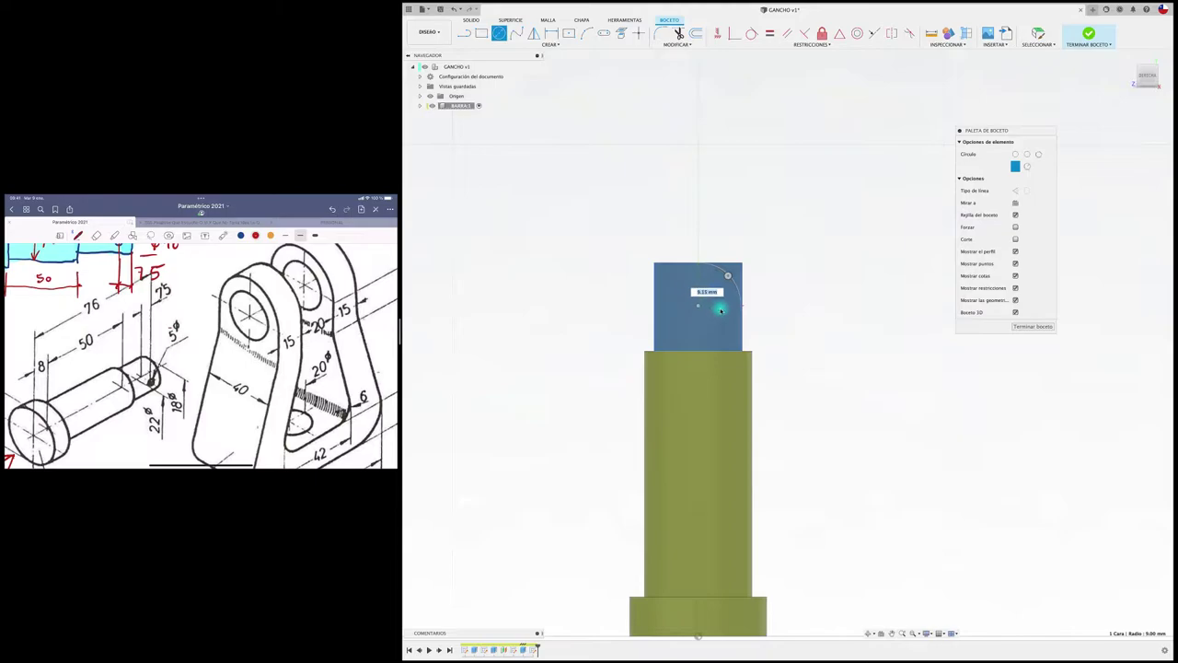
{"action": "key", "text": "Escape"}
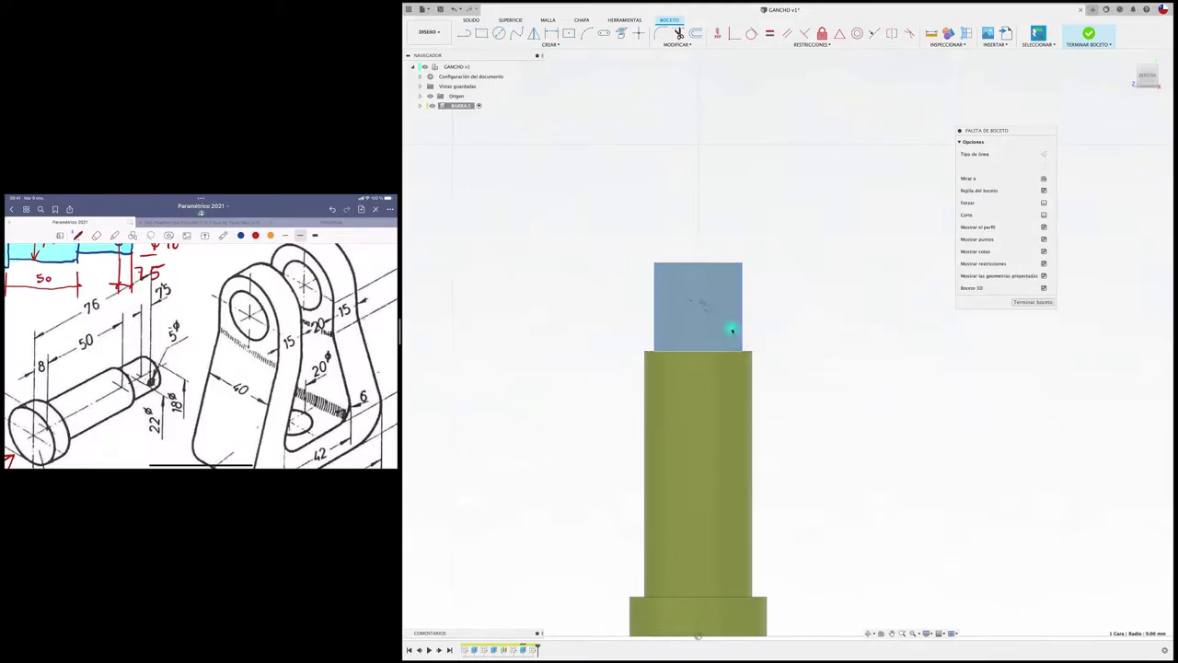
{"action": "scroll", "coordinate": [796, 285], "scroll_direction": "up", "scroll_amount": 2}
Dimension the small circle's distance from the pin's top edge.
{"action": "key", "text": "d"}
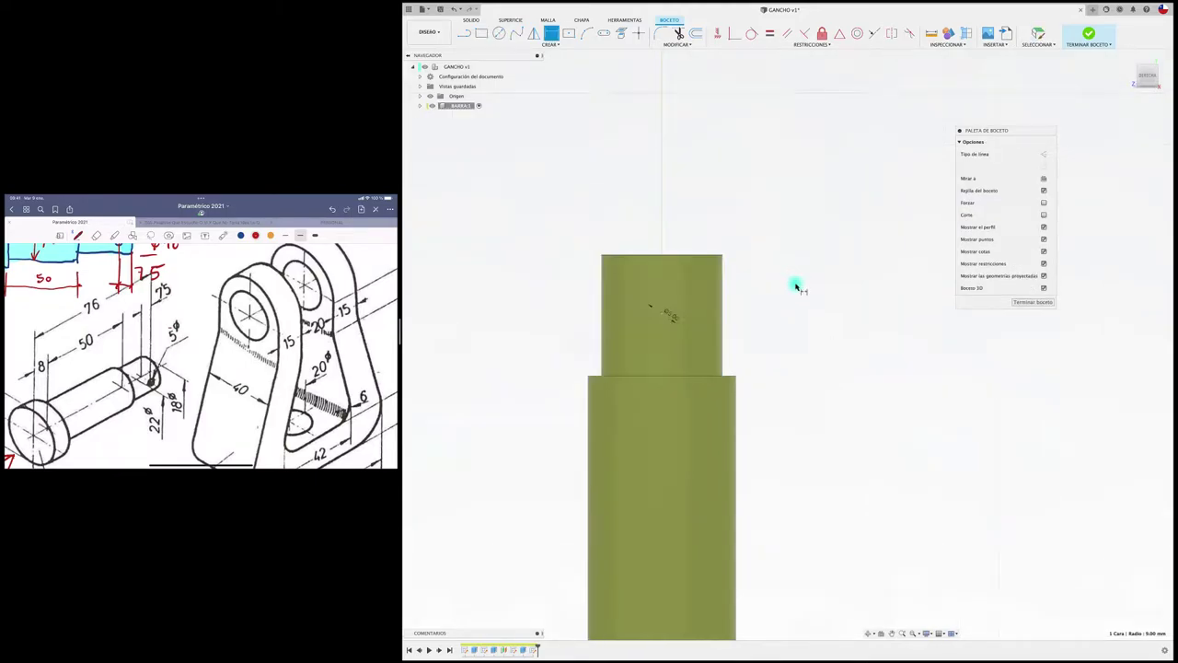
{"action": "left_click", "coordinate": [664, 301]}
{"action": "left_click", "coordinate": [688, 256]}
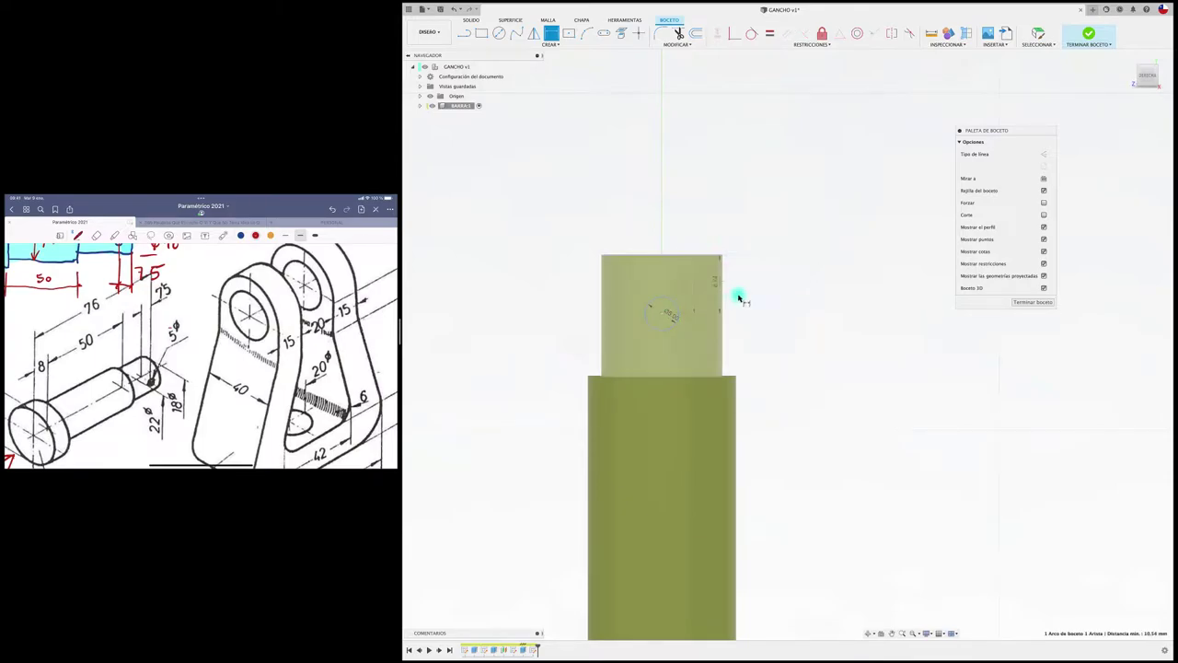
{"action": "left_click", "coordinate": [799, 285]}
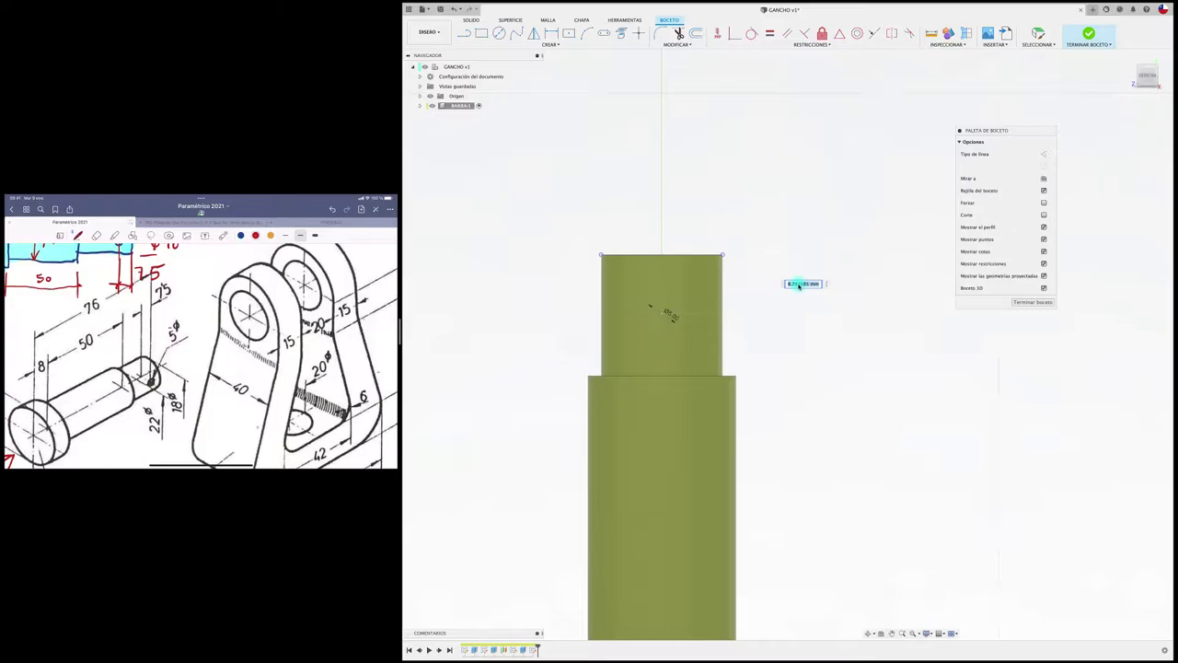
{"action": "key", "text": "Return"}
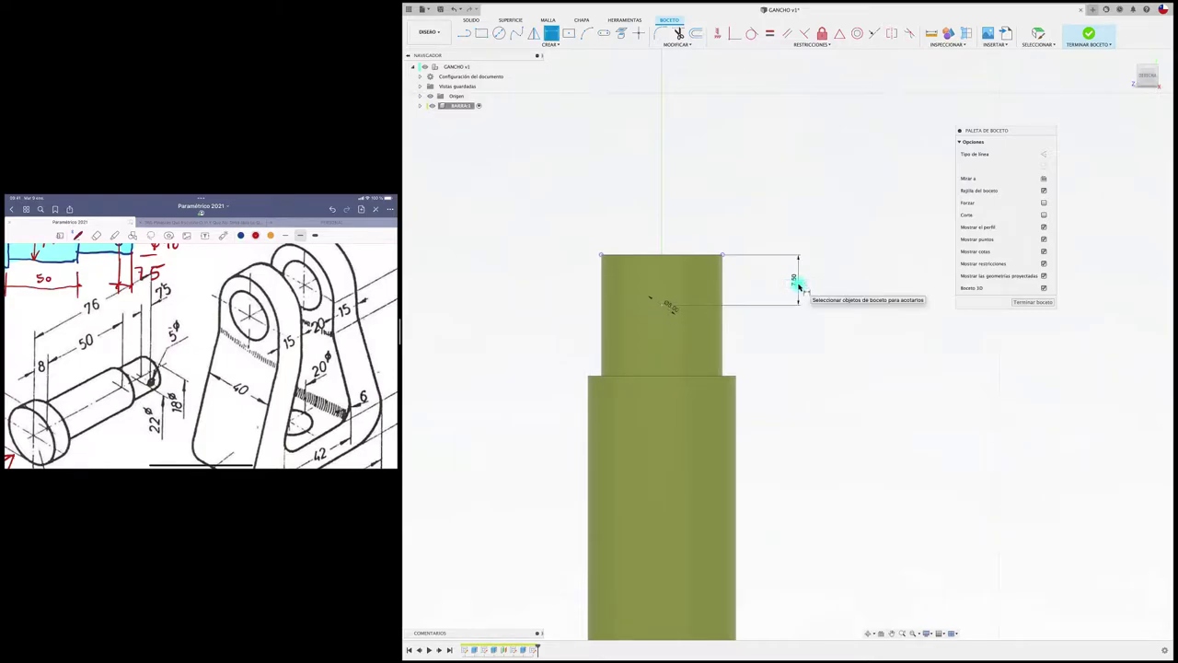
{"action": "scroll", "coordinate": [850, 366], "scroll_direction": "down", "scroll_amount": 5, "text": "shift"}
{"action": "scroll", "coordinate": [847, 371], "scroll_direction": "down", "scroll_amount": 3, "text": "shift"}
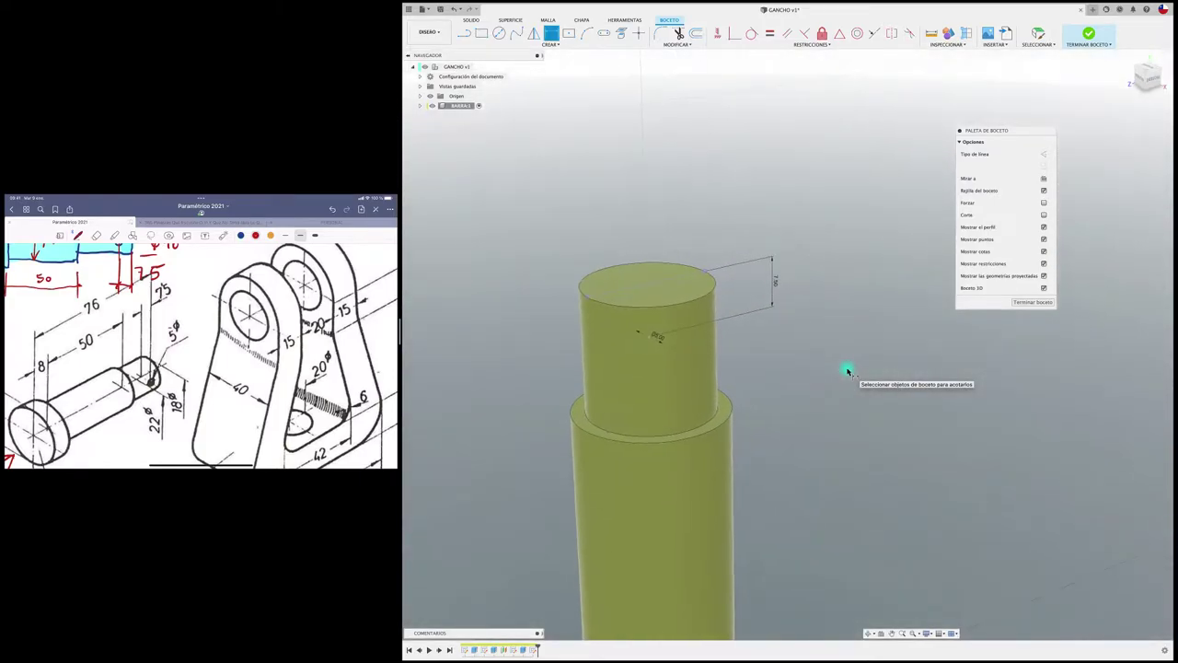
{"action": "scroll", "coordinate": [848, 370], "scroll_direction": "down", "scroll_amount": 2, "text": "shift"}
{"action": "scroll", "coordinate": [848, 370], "scroll_direction": "down", "scroll_amount": 2, "text": "shift"}
{"action": "scroll", "coordinate": [848, 370], "scroll_direction": "down", "scroll_amount": 2, "text": "shift"}
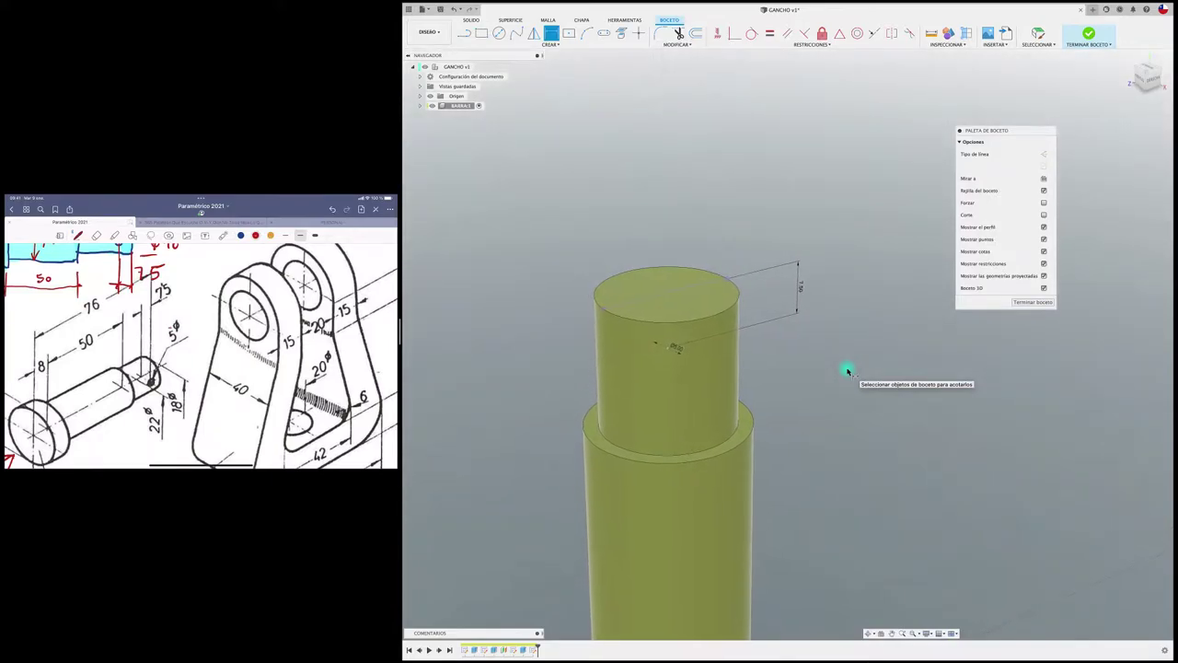
{"action": "scroll", "coordinate": [847, 370], "scroll_direction": "down", "scroll_amount": 2, "text": "shift"}
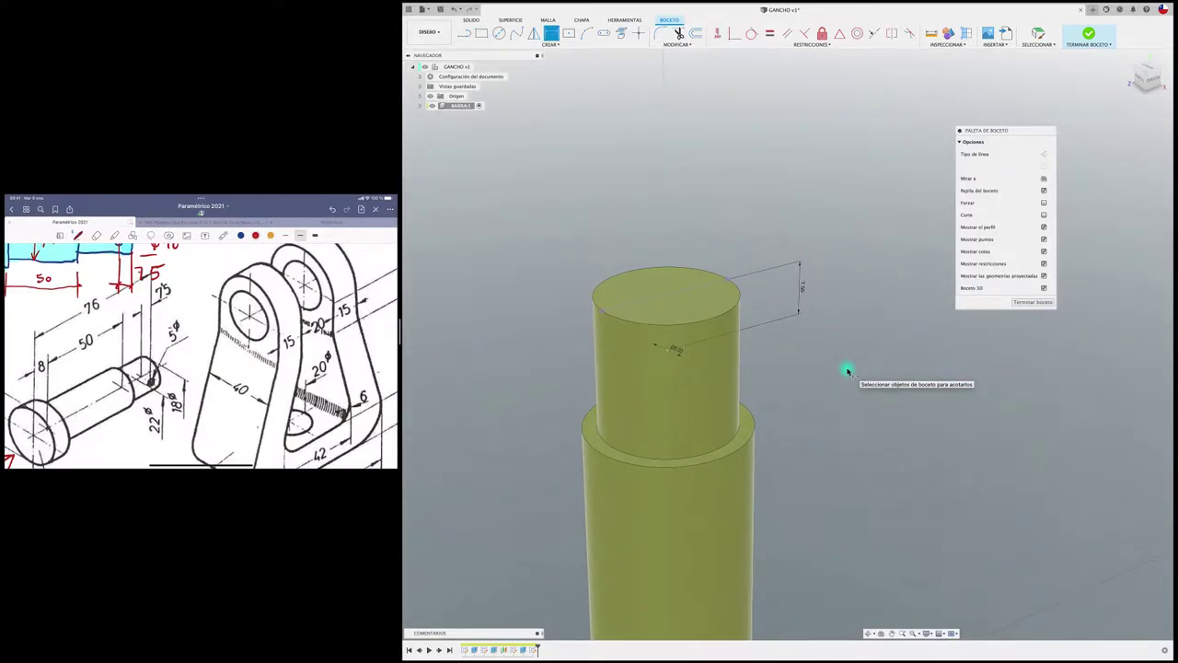
Extrude the small circle Symmetric, Whole Length 28 mm, as a New Component.
{"action": "key", "text": "e"}
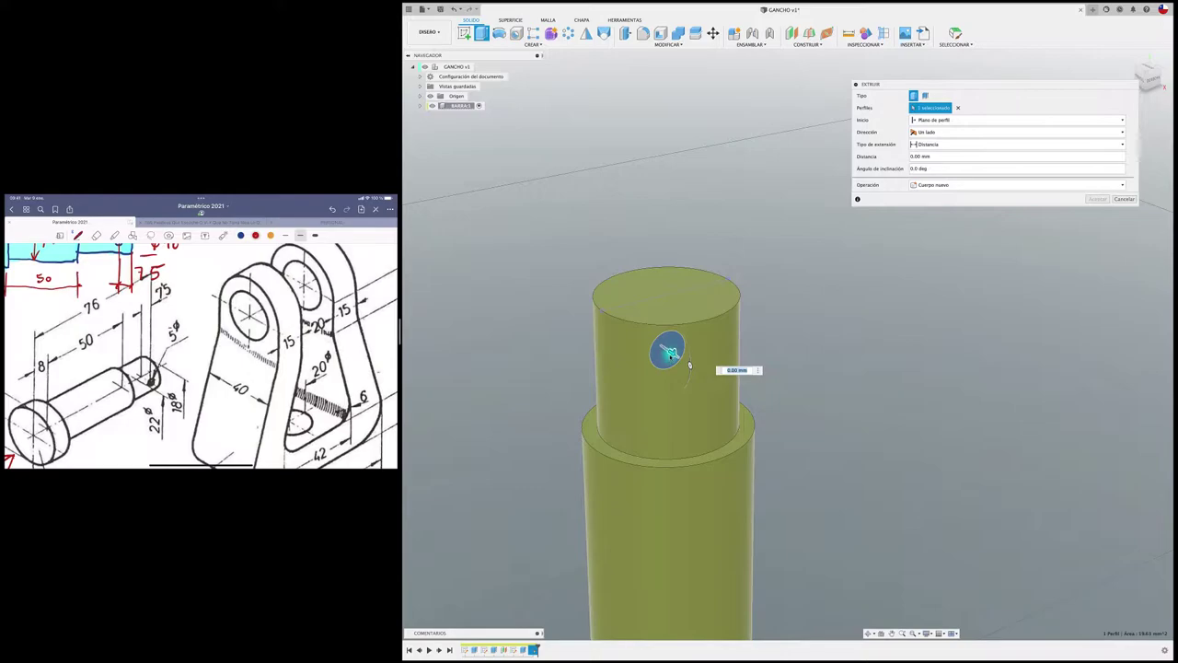
{"action": "left_click_drag", "start_coordinate": [717, 379], "coordinate": [861, 473]}
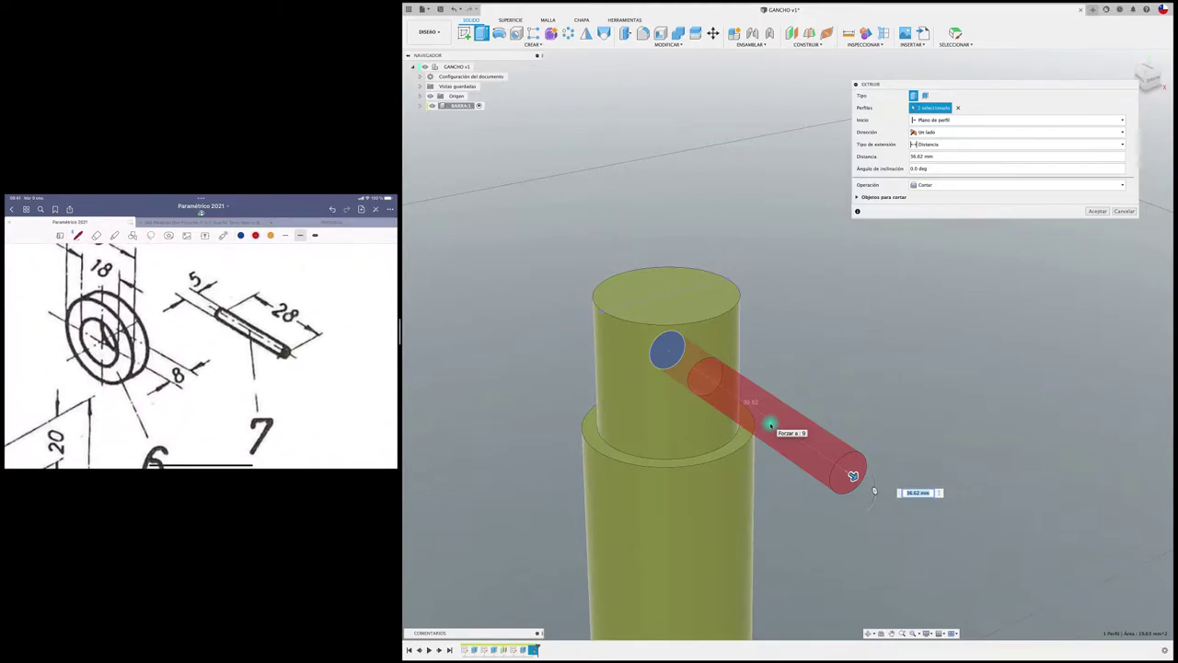
{"action": "left_click", "coordinate": [968, 134]}
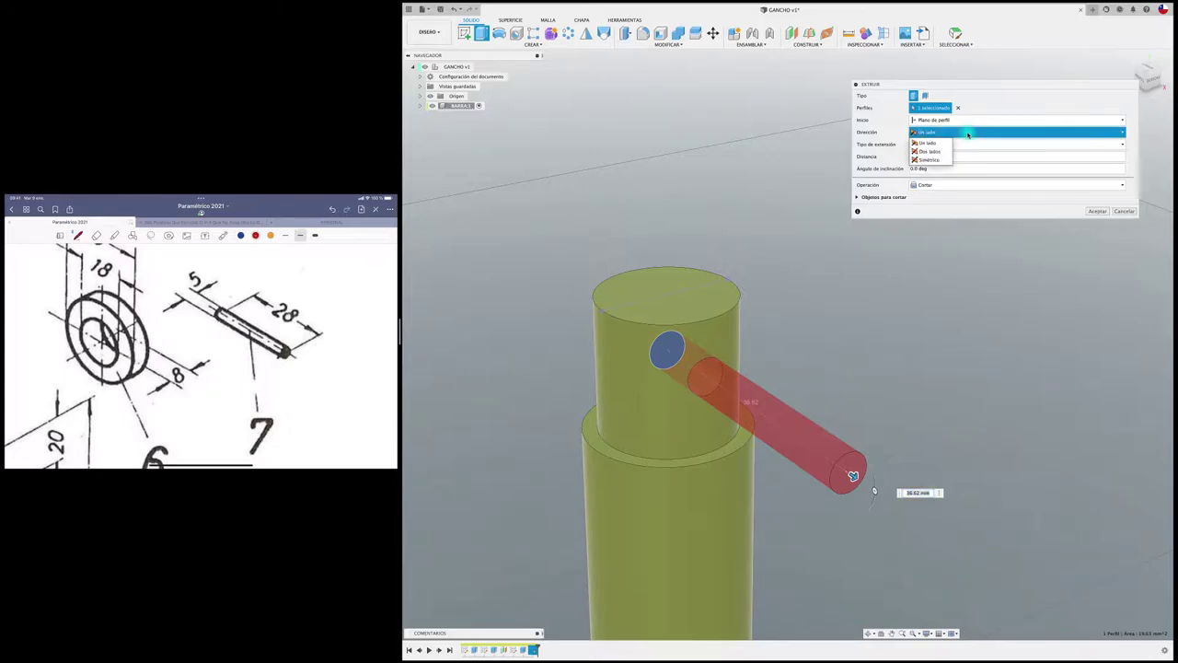
{"action": "left_click", "coordinate": [941, 159]}
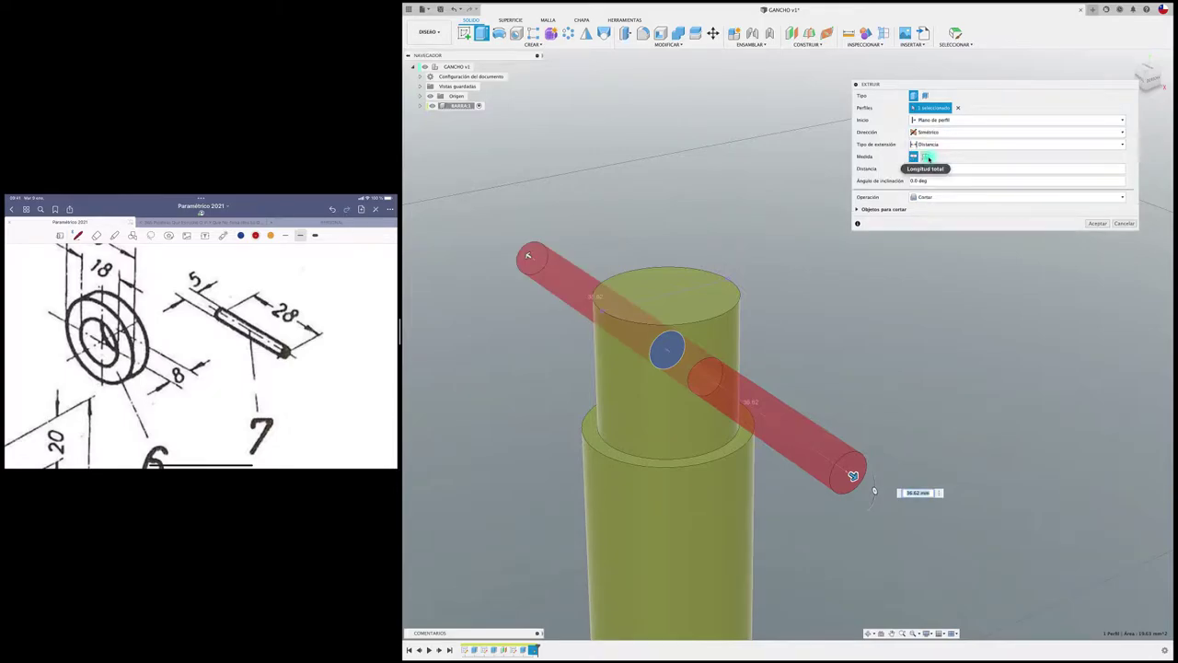
{"action": "left_click", "coordinate": [925, 156]}
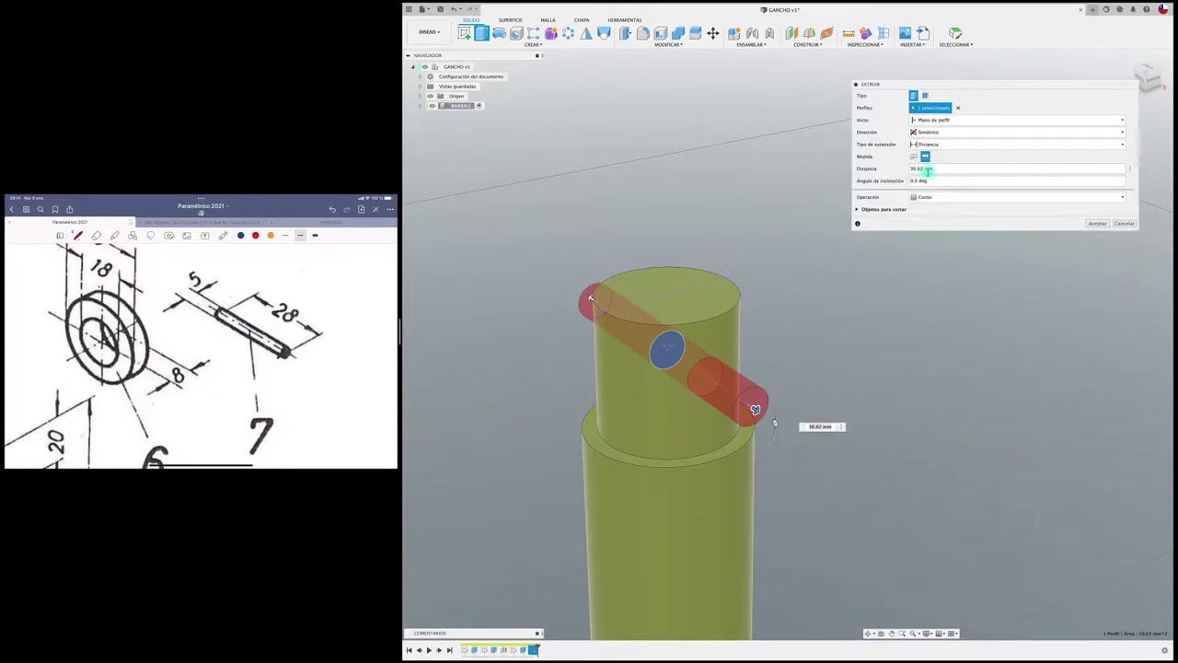
{"action": "left_click", "coordinate": [886, 168]}
{"action": "type", "text": "28"}
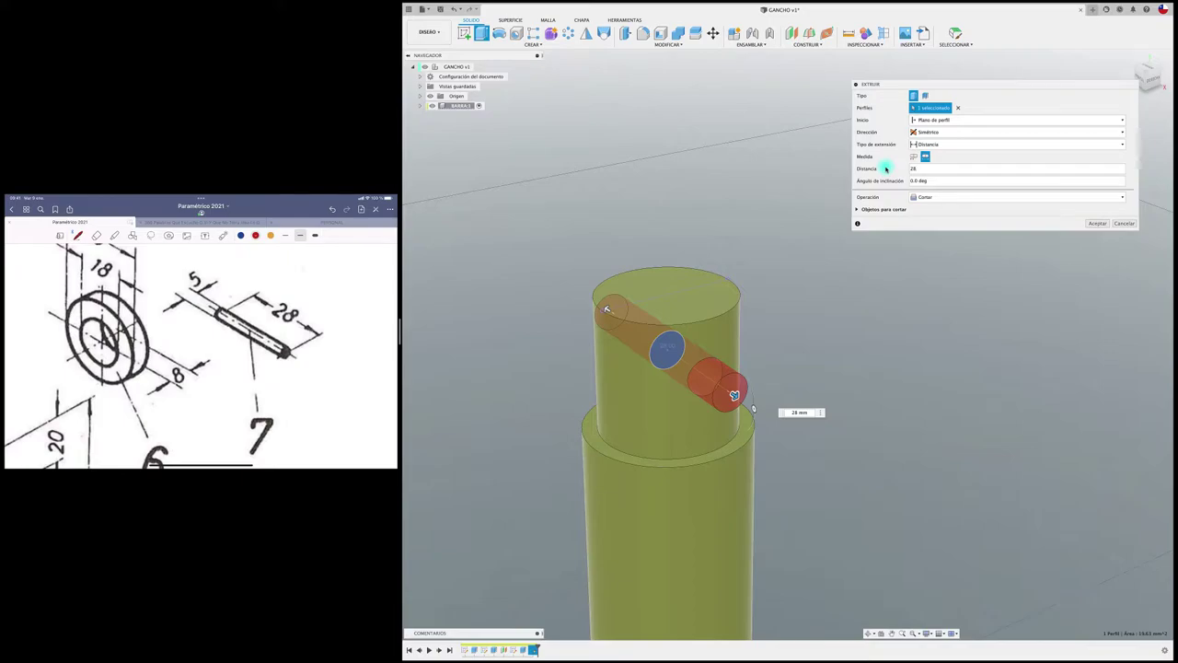
{"action": "left_click", "coordinate": [932, 199]}
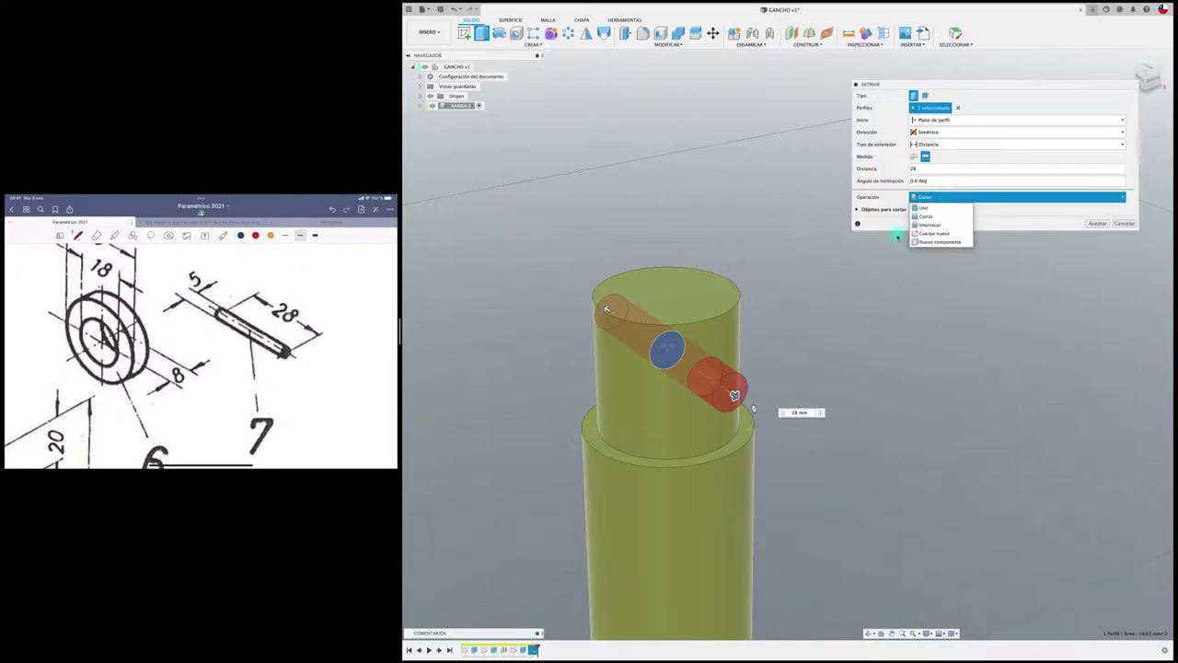
{"action": "left_click", "coordinate": [939, 242]}
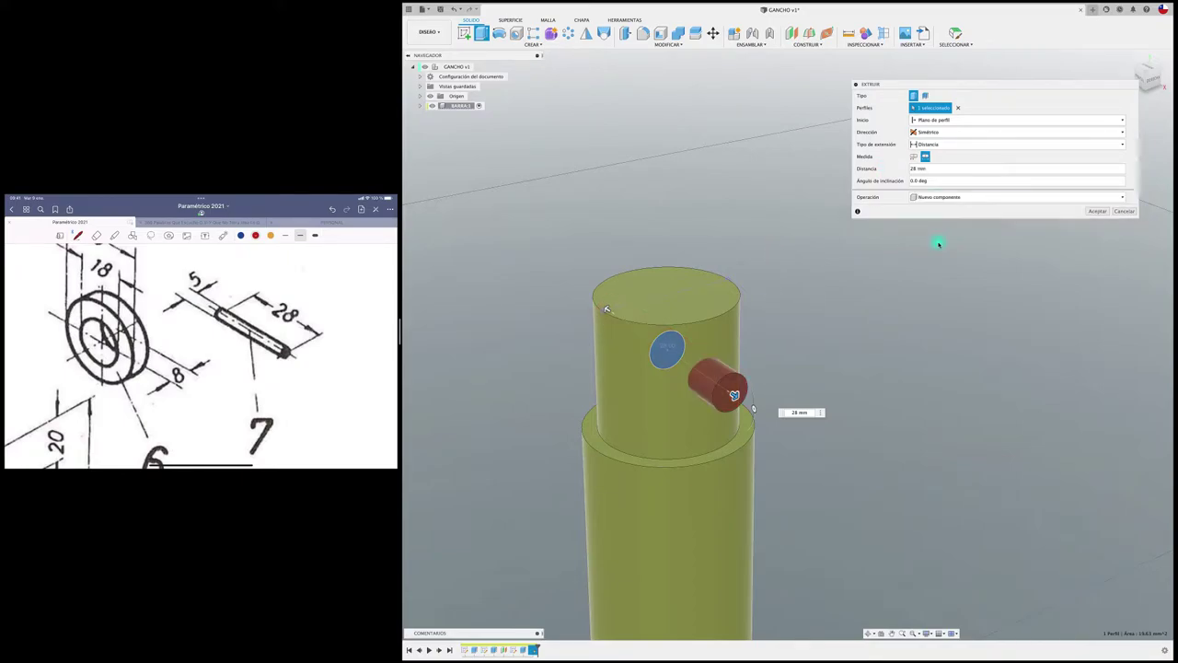
{"action": "left_click", "coordinate": [1099, 213]}
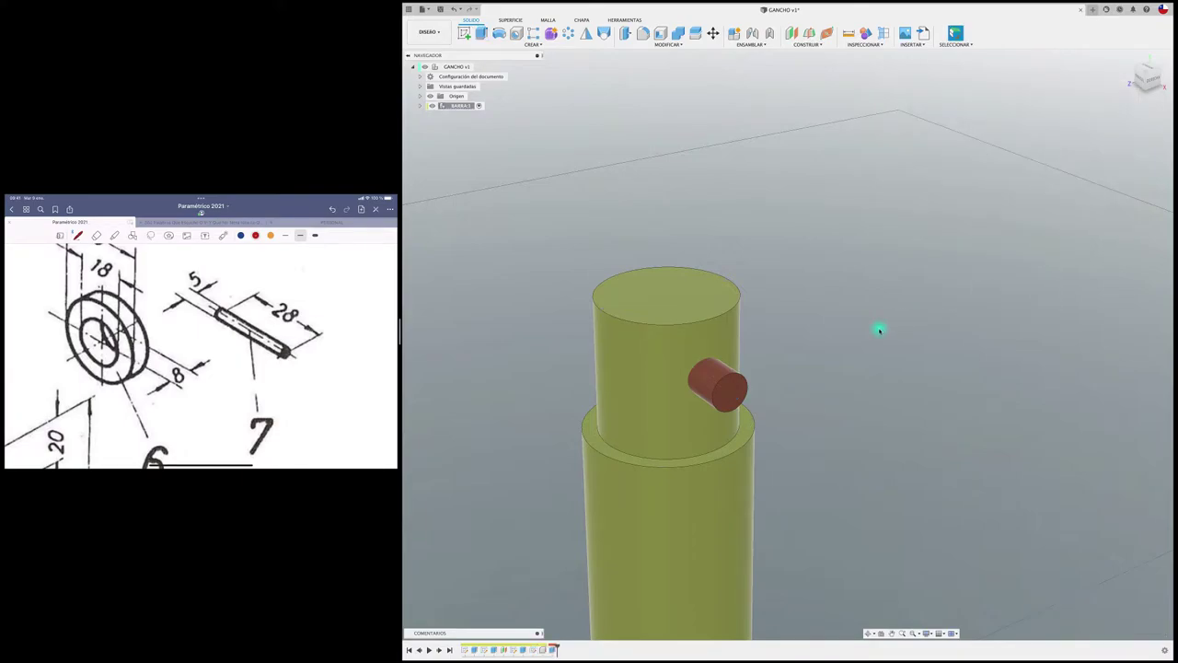
{"action": "middle_click_drag", "start_coordinate": [879, 329], "coordinate": [808, 381], "text": "shift"}
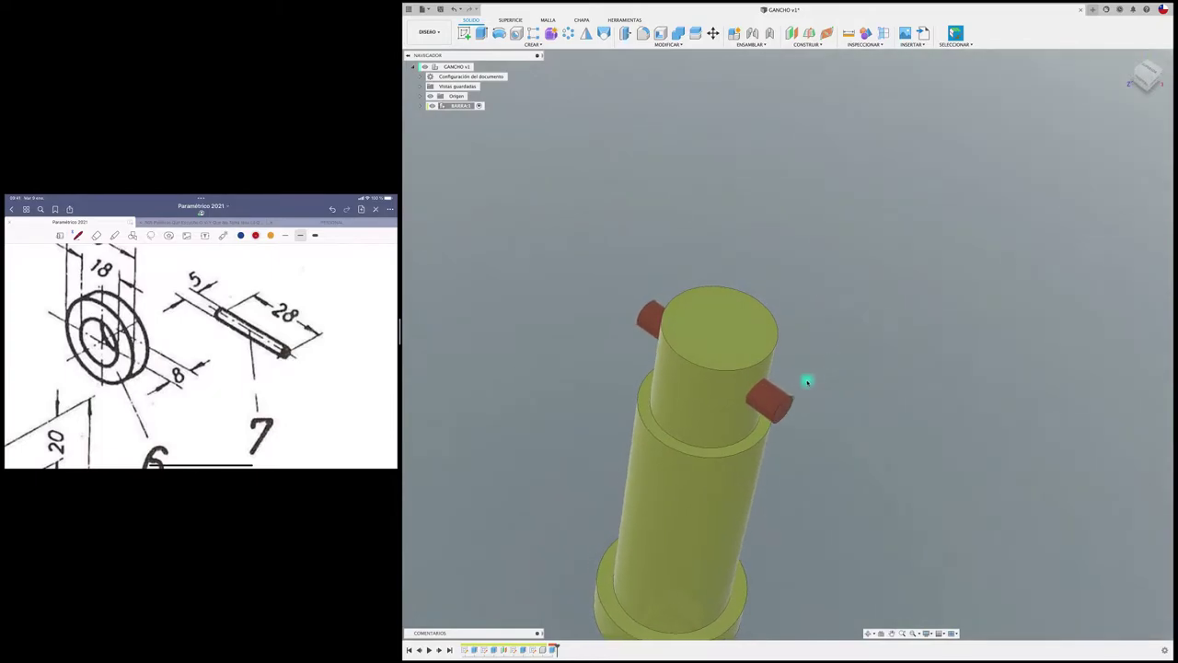
{"action": "left_click_drag", "start_coordinate": [808, 381], "coordinate": [911, 332]}
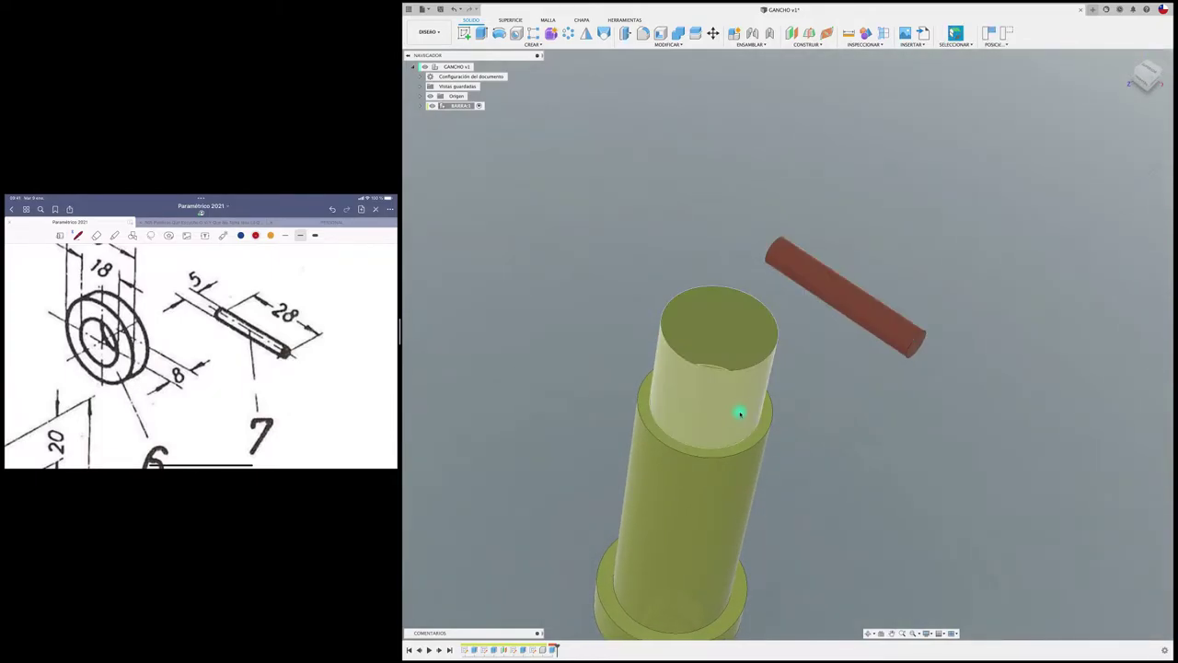
{"action": "middle_click_drag", "start_coordinate": [715, 391], "coordinate": [844, 383], "text": "shift"}
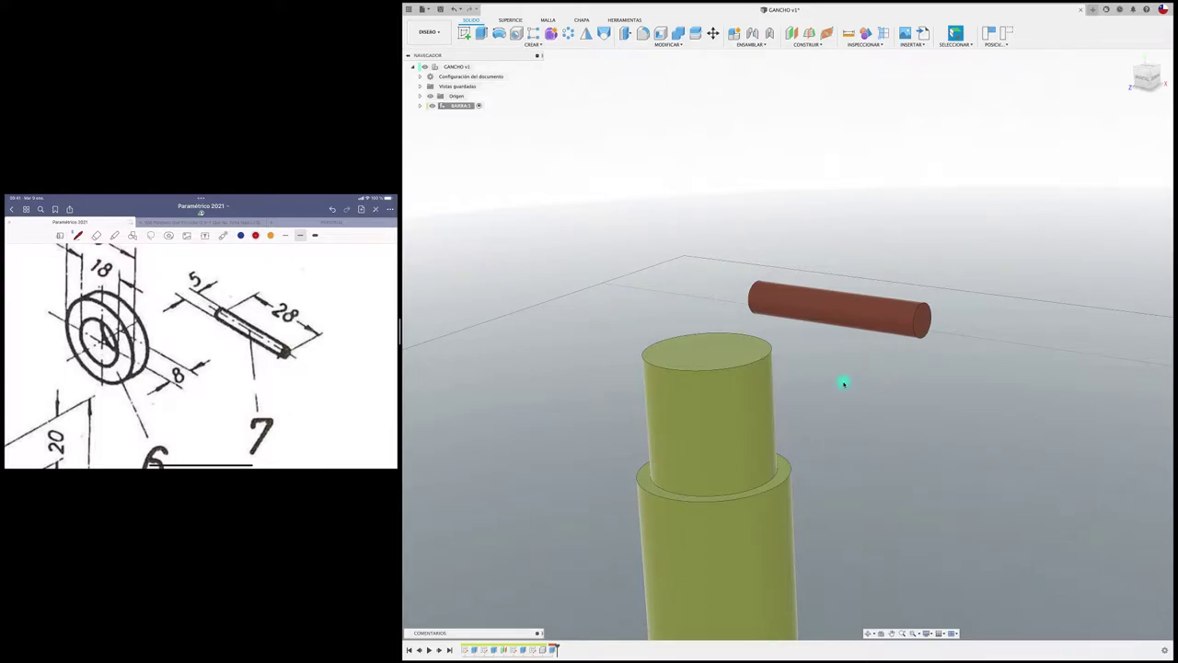
{"action": "key", "text": "ctrl+z"}
{"action": "mouse_move", "coordinate": [749, 194]}
{"action": "middle_mouse_down", "text": "shift"}
{"action": "mouse_move", "coordinate": [714, 130]}
{"action": "mouse_move", "coordinate": [731, 126]}
{"action": "middle_mouse_up", "text": "shift"}
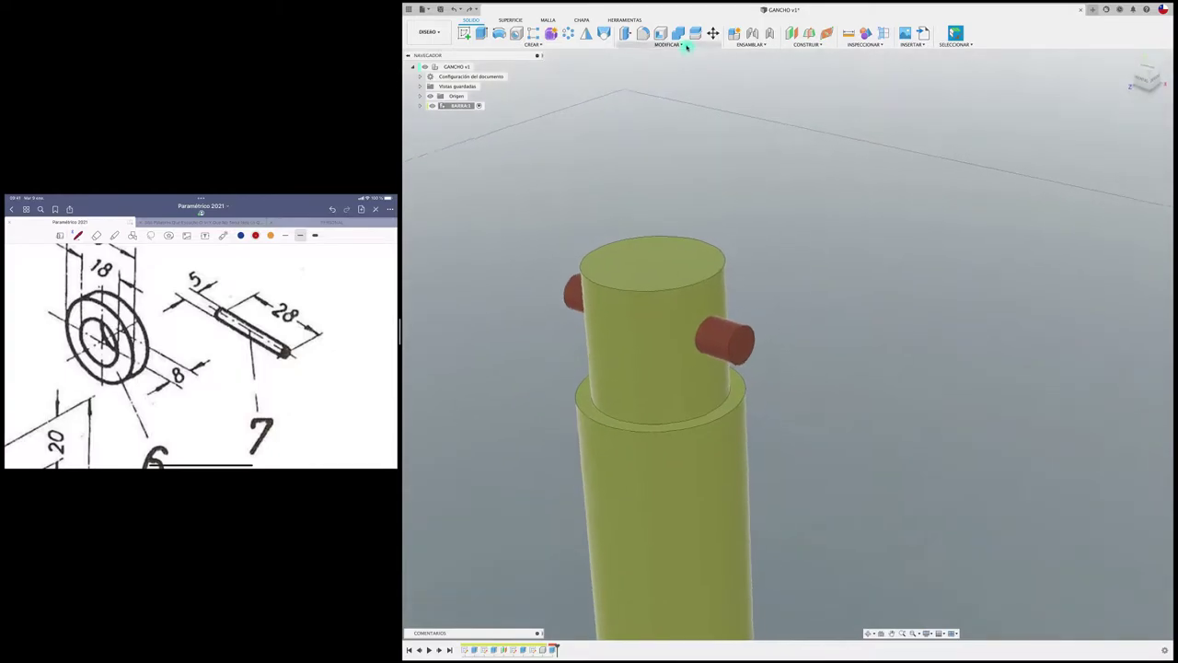
Combine-cut the shaft with the pin, keeping the pin as a tool, then drag it out to check the hole.
{"action": "left_click", "coordinate": [679, 33]}
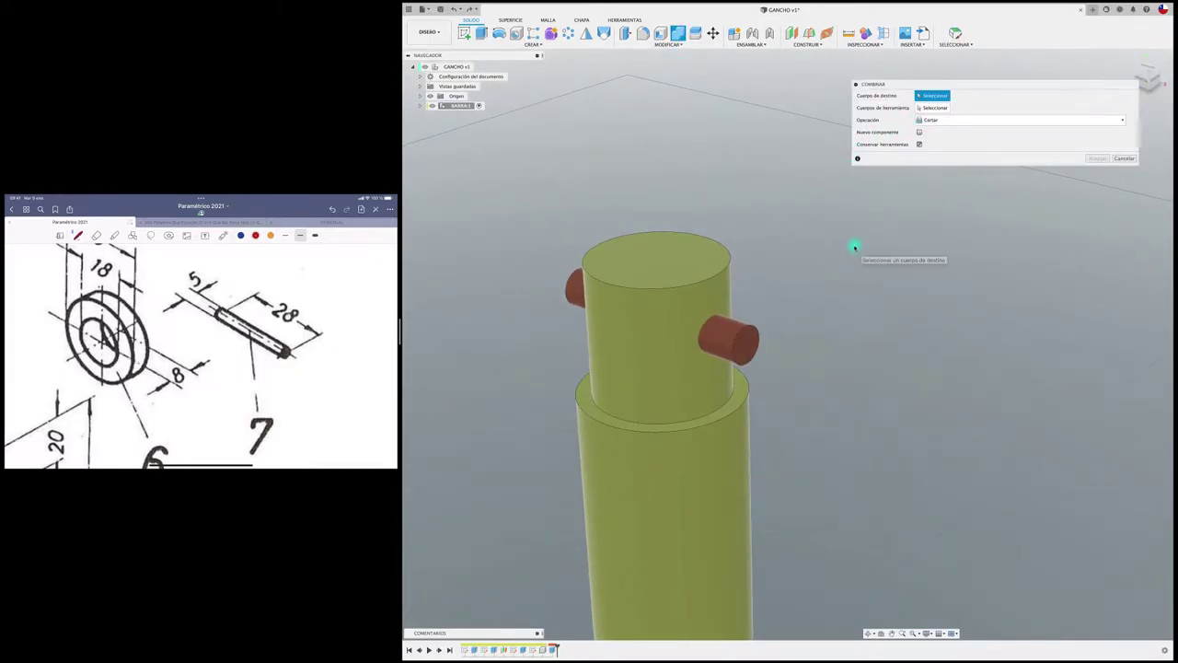
{"action": "left_click", "coordinate": [673, 316]}
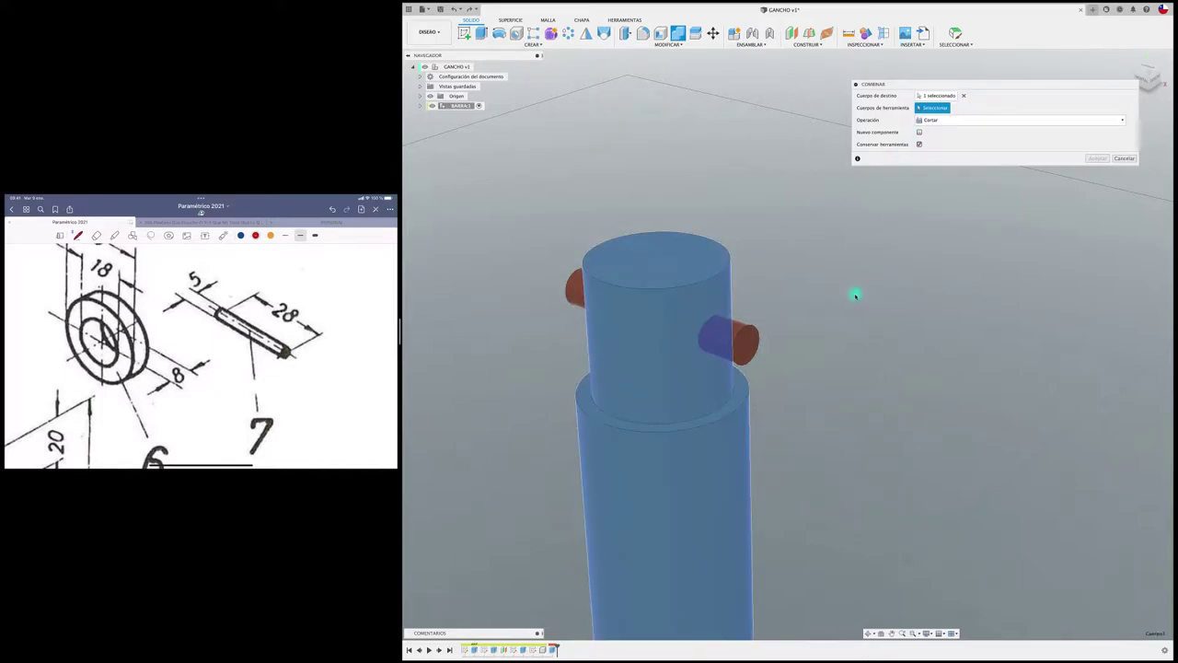
{"action": "left_click", "coordinate": [750, 341]}
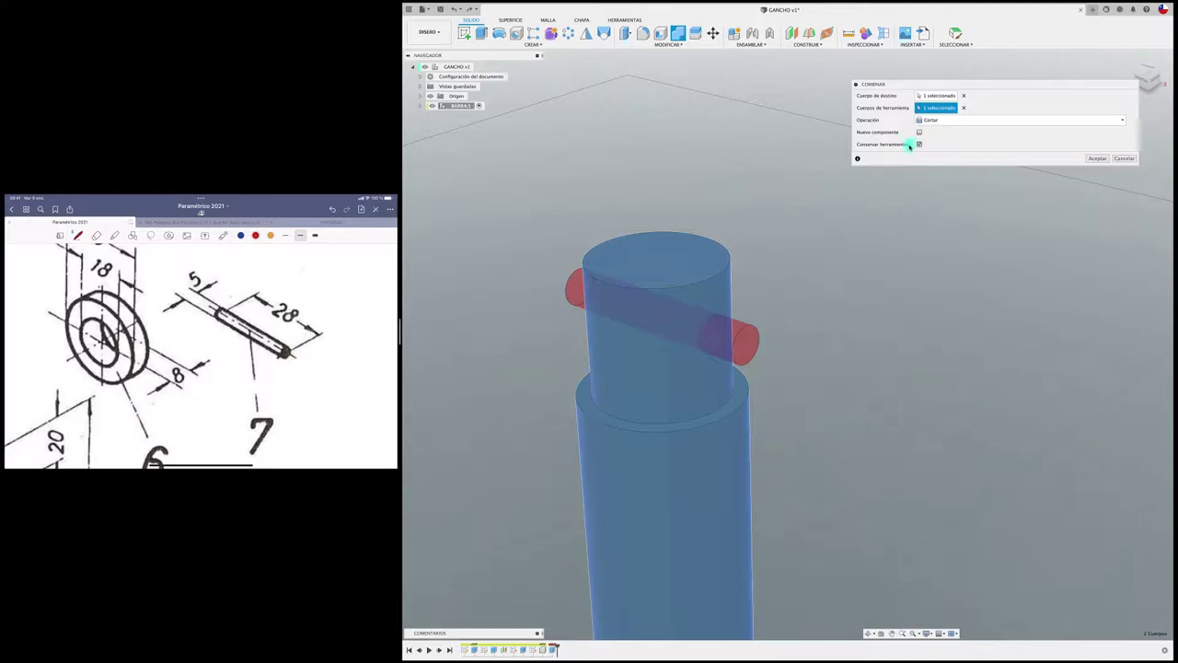
{"action": "left_click", "coordinate": [1097, 159]}
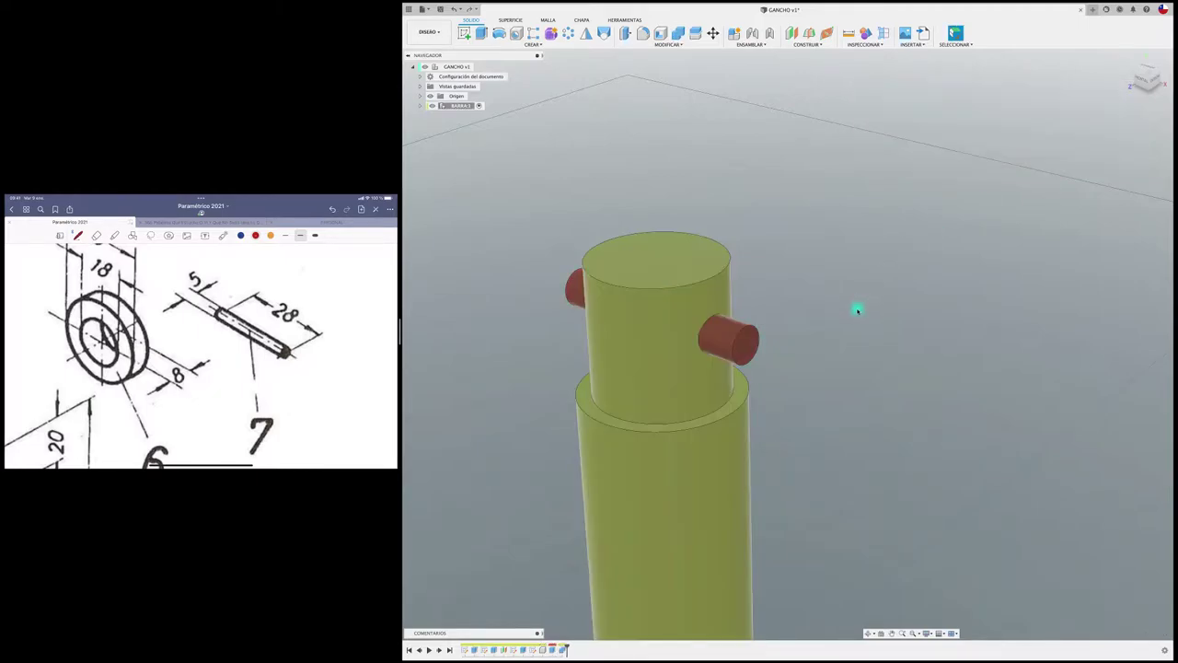
{"action": "left_click_drag", "start_coordinate": [742, 342], "coordinate": [868, 292]}
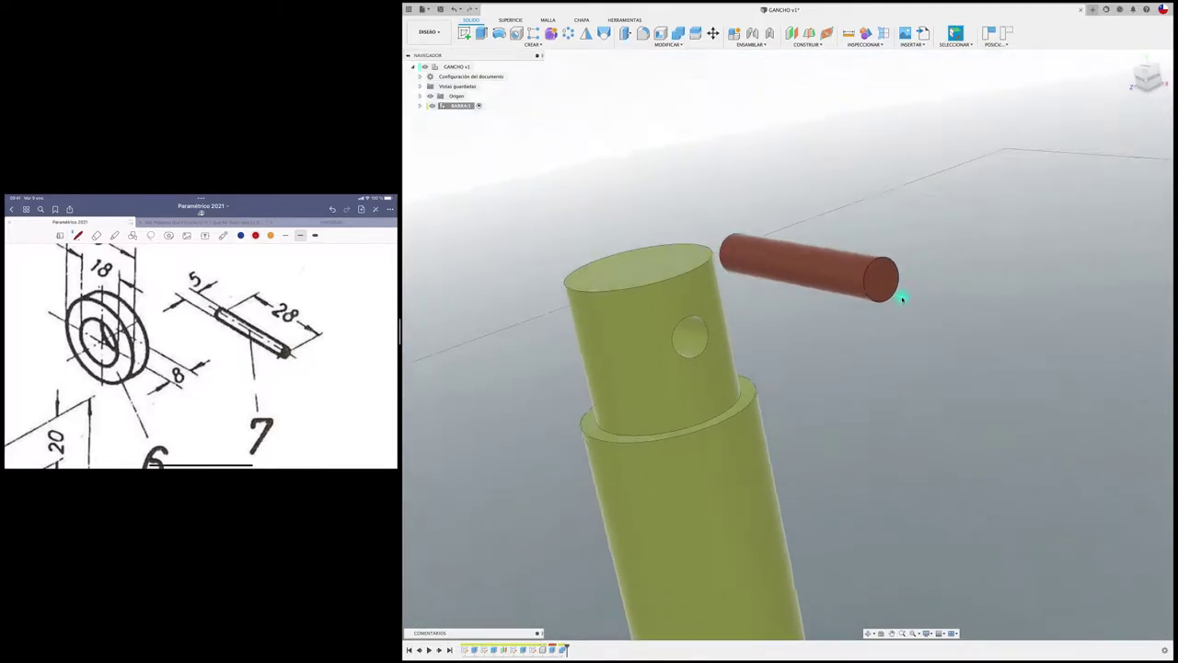
{"action": "key", "text": "ctrl+z"}
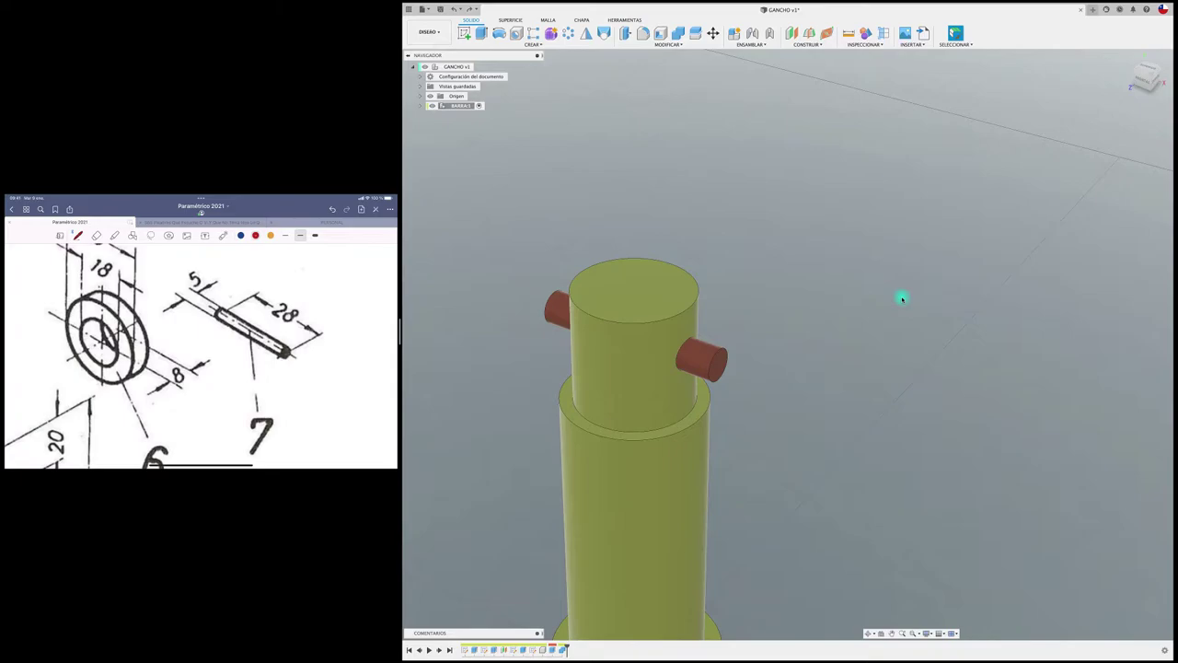
{"action": "left_click_drag", "start_coordinate": [693, 354], "coordinate": [856, 211]}
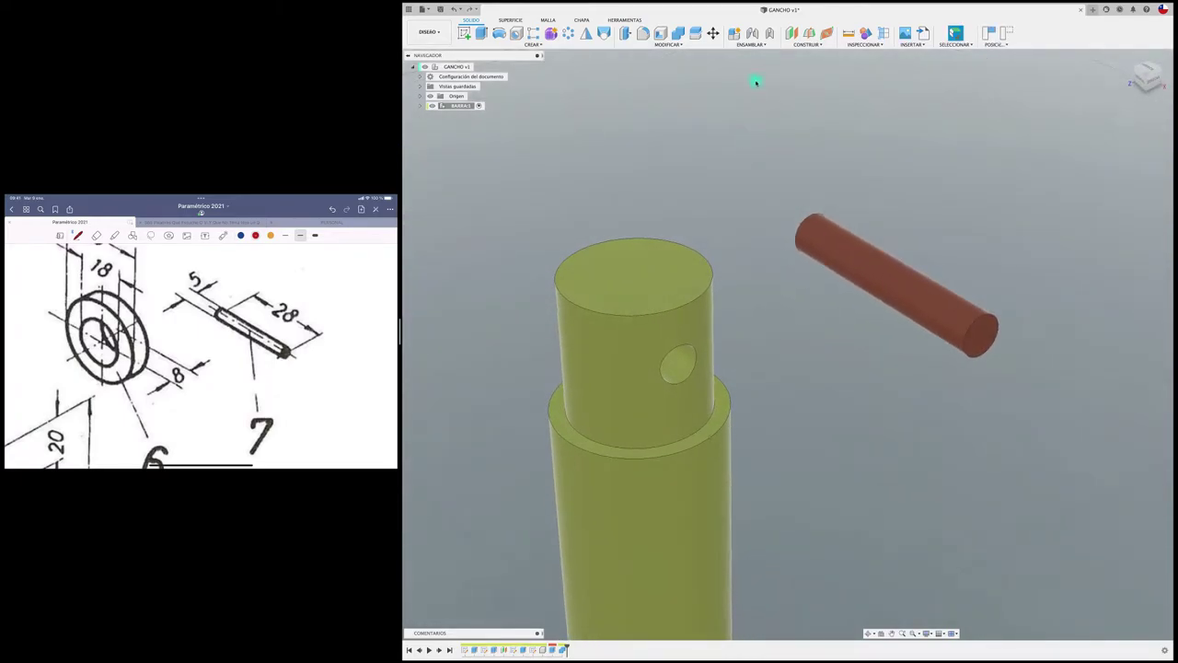
Join the pin's centre to the shaft hole's centre with a rigid joint and preview its motion.
{"action": "left_click", "coordinate": [762, 46]}
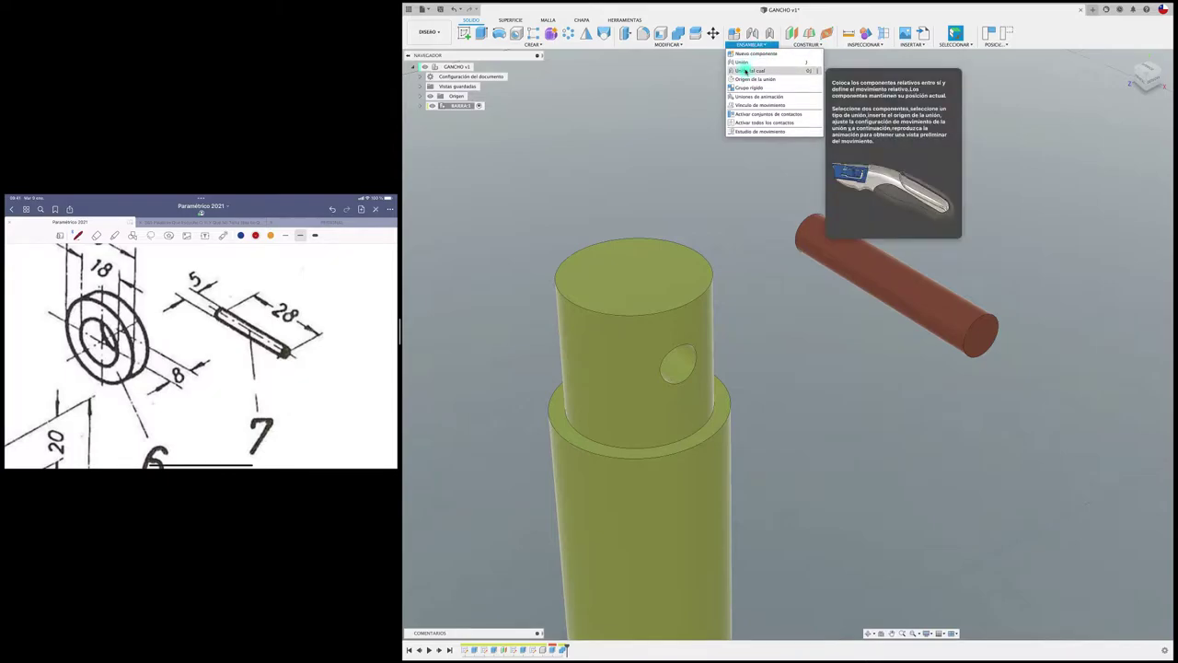
{"action": "left_click", "coordinate": [742, 61]}
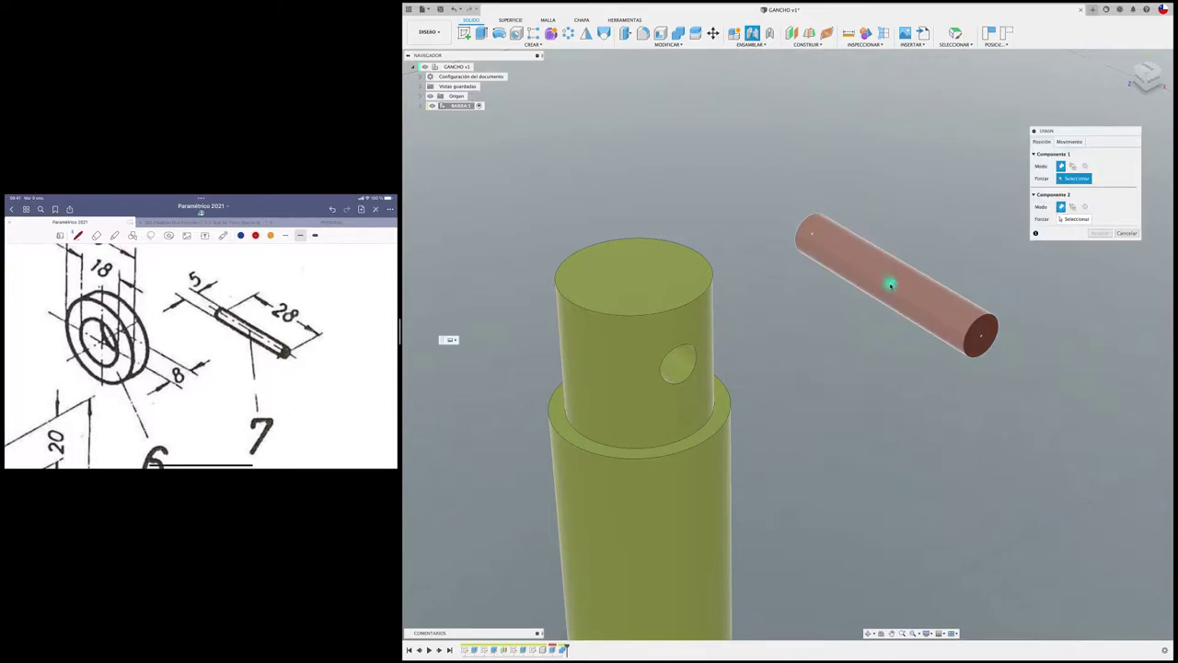
{"action": "left_click", "coordinate": [890, 284]}
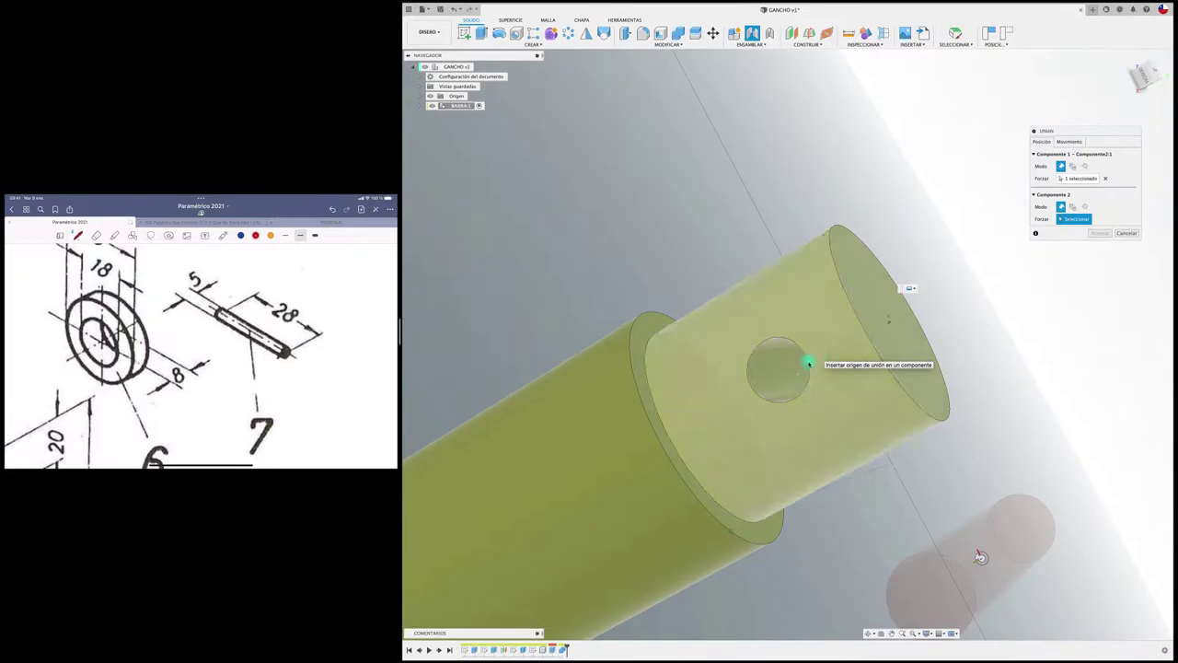
{"action": "mouse_move", "coordinate": [809, 365]}
{"action": "middle_mouse_down", "text": "shift"}
{"action": "mouse_move", "coordinate": [779, 364]}
{"action": "mouse_move", "coordinate": [792, 350]}
{"action": "mouse_move", "coordinate": [789, 407]}
{"action": "mouse_move", "coordinate": [850, 457]}
{"action": "mouse_move", "coordinate": [933, 448]}
{"action": "mouse_move", "coordinate": [894, 465]}
{"action": "middle_mouse_up", "text": "shift"}
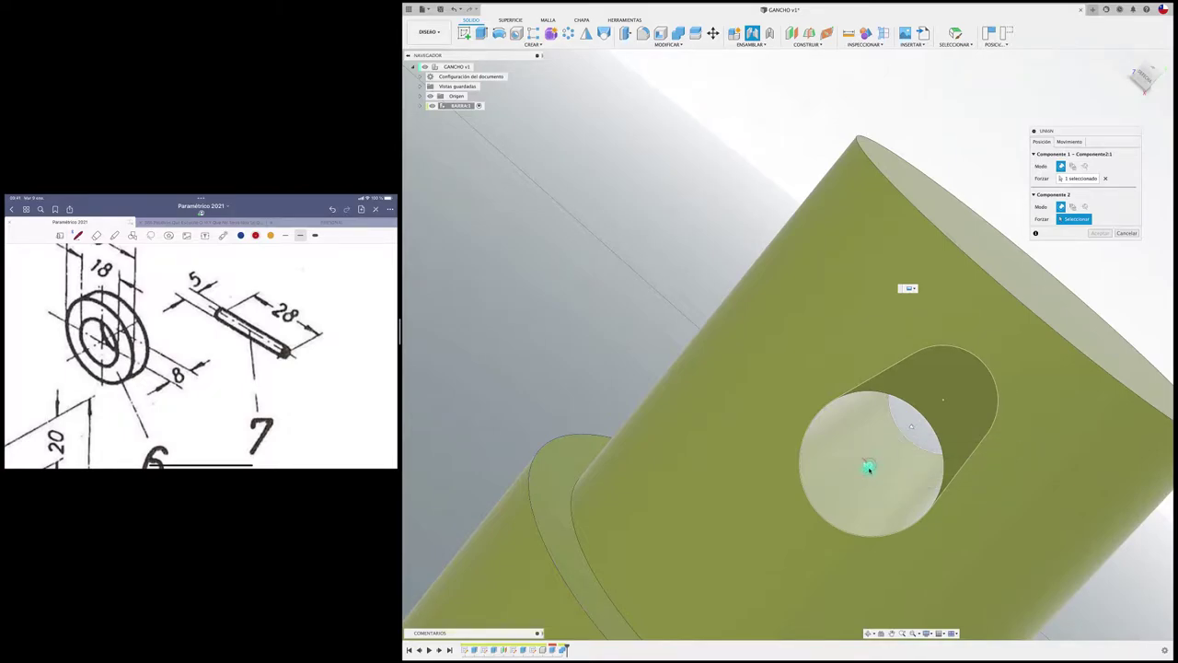
{"action": "left_click", "coordinate": [909, 427]}
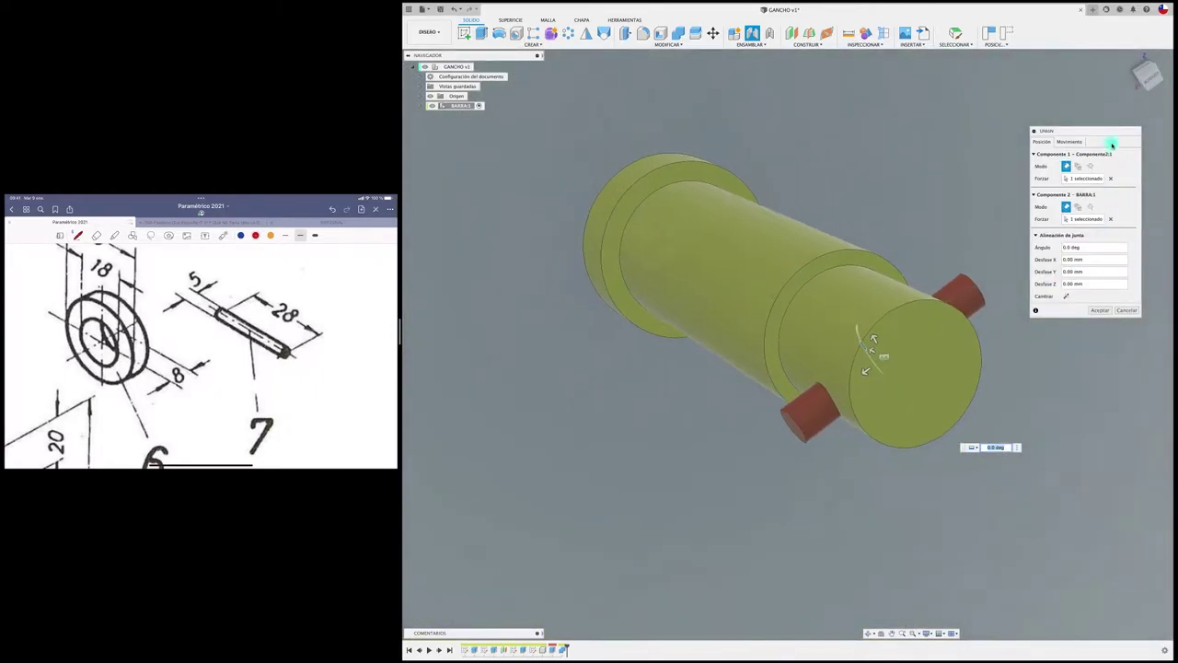
{"action": "left_click", "coordinate": [1071, 142]}
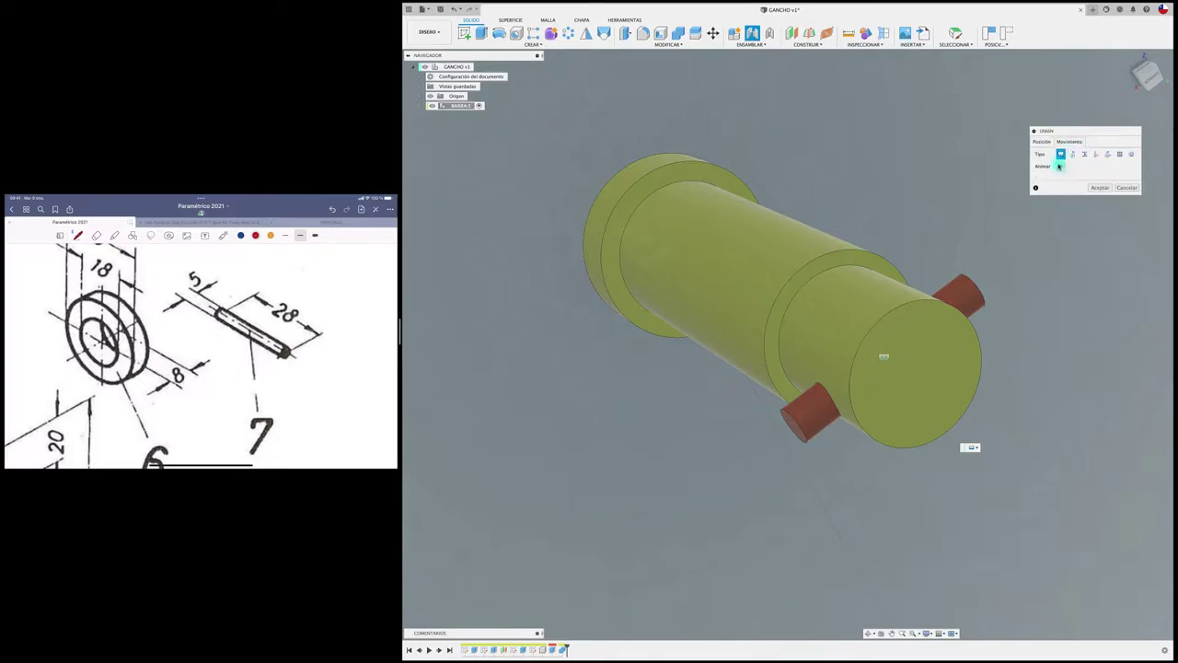
{"action": "left_click", "coordinate": [1060, 167]}
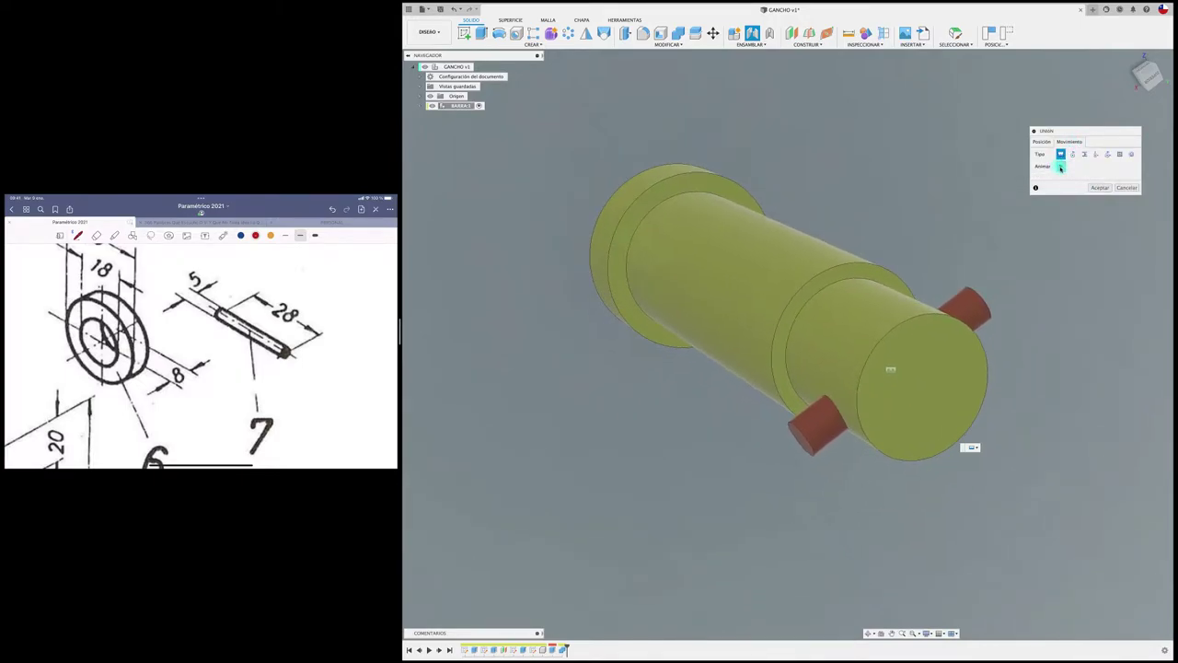
{"action": "key", "text": "Escape"}
{"action": "mouse_move", "coordinate": [1055, 197]}
{"action": "middle_mouse_down", "text": "shift"}
{"action": "mouse_move", "coordinate": [1006, 223]}
{"action": "mouse_move", "coordinate": [599, 247]}
{"action": "middle_mouse_up", "text": "shift"}
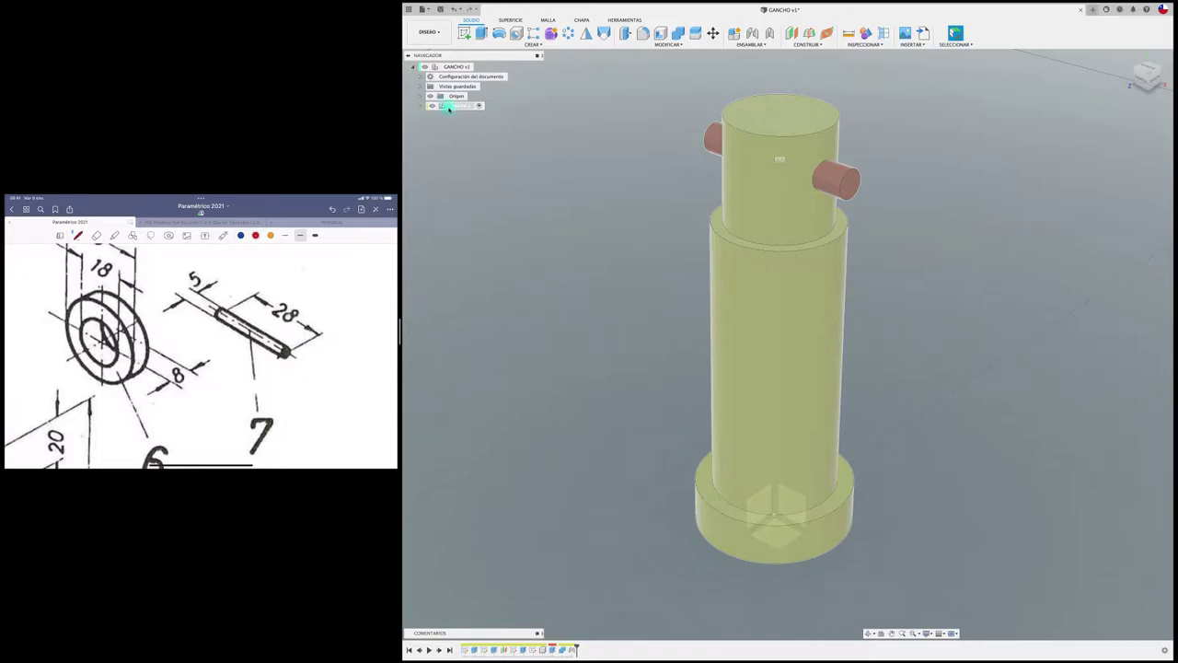
{"action": "left_click", "coordinate": [442, 106]}
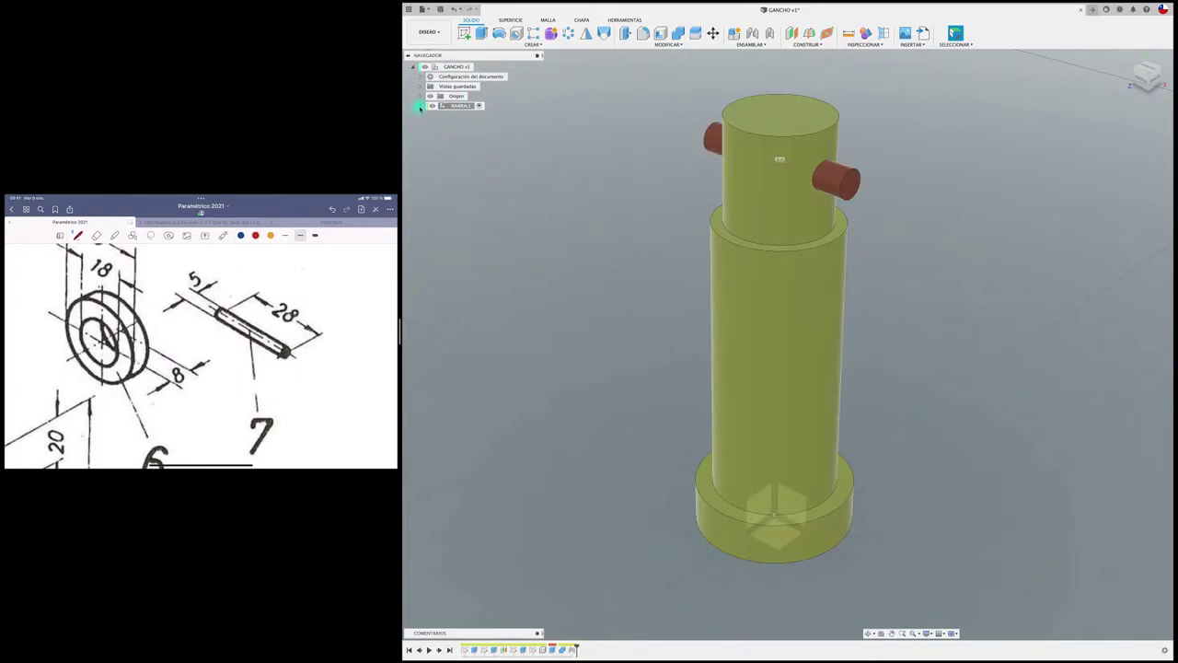
Rename Componente2:1 inside BARRA:1 to PASADOR and move it up to the GANCHO root.
{"action": "left_click", "coordinate": [420, 107]}
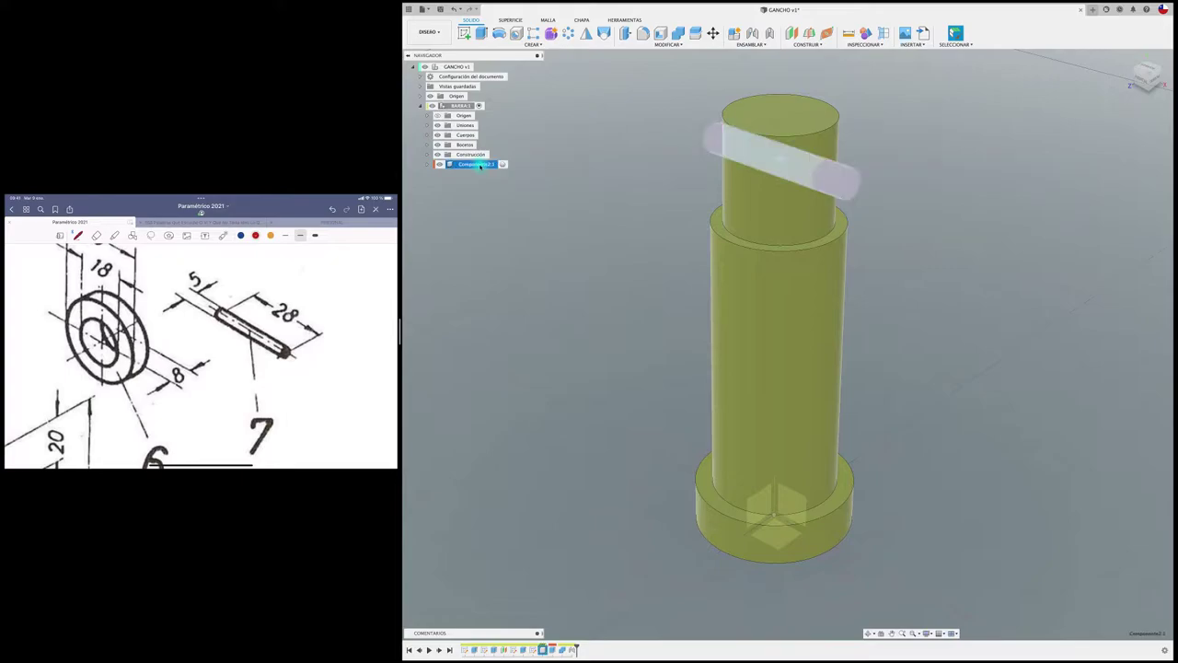
{"action": "left_click", "coordinate": [480, 166]}
{"action": "type", "text": "PASADOR"}
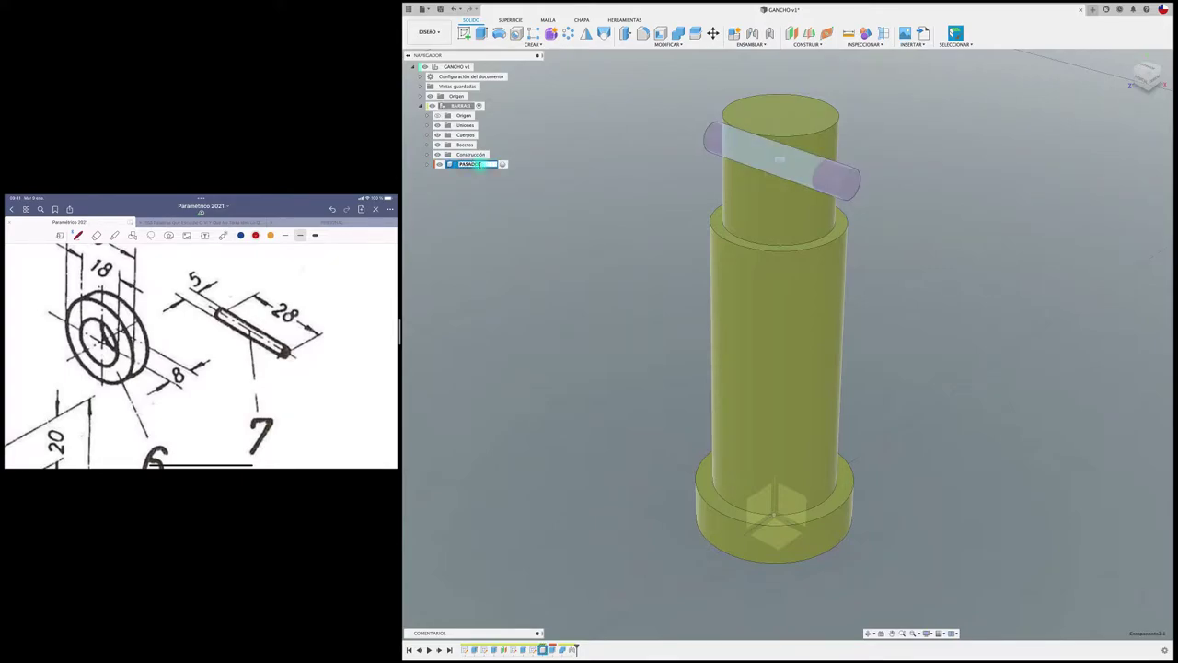
{"action": "key", "text": "Return"}
{"action": "left_click", "coordinate": [509, 162]}
{"action": "left_click", "coordinate": [468, 164]}
{"action": "mouse_move", "coordinate": [470, 164]}
{"action": "left_mouse_down"}
{"action": "mouse_move", "coordinate": [552, 191]}
{"action": "mouse_move", "coordinate": [451, 67]}
{"action": "left_mouse_up"}
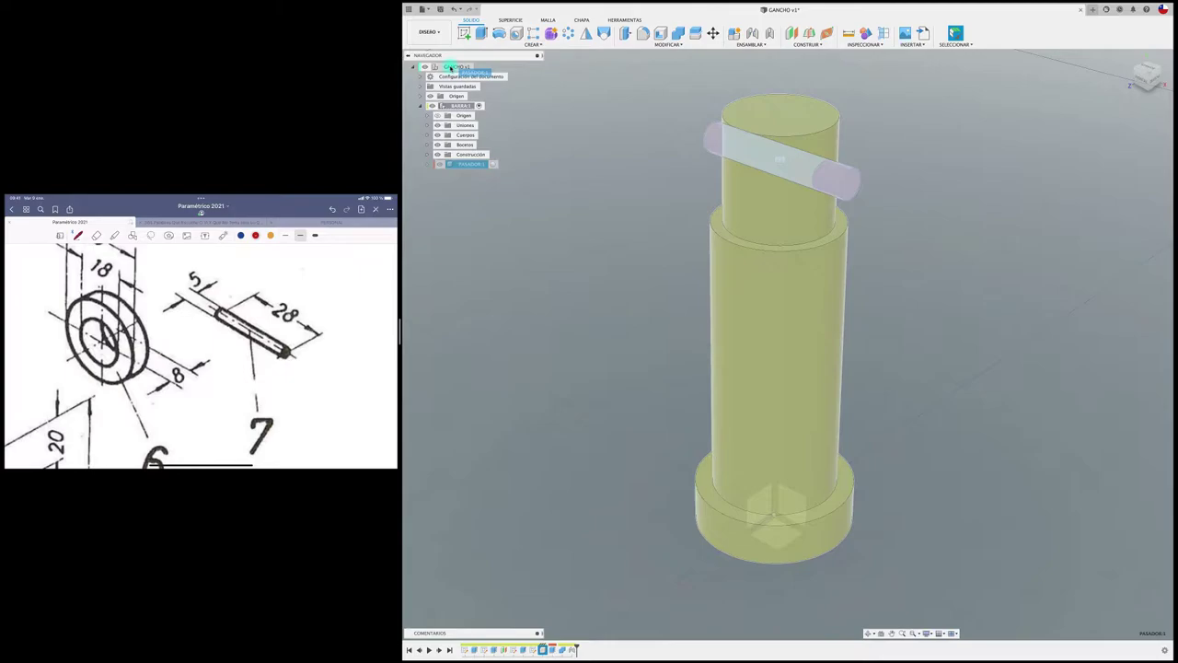
{"action": "left_click_drag", "start_coordinate": [451, 67], "coordinate": [451, 68]}
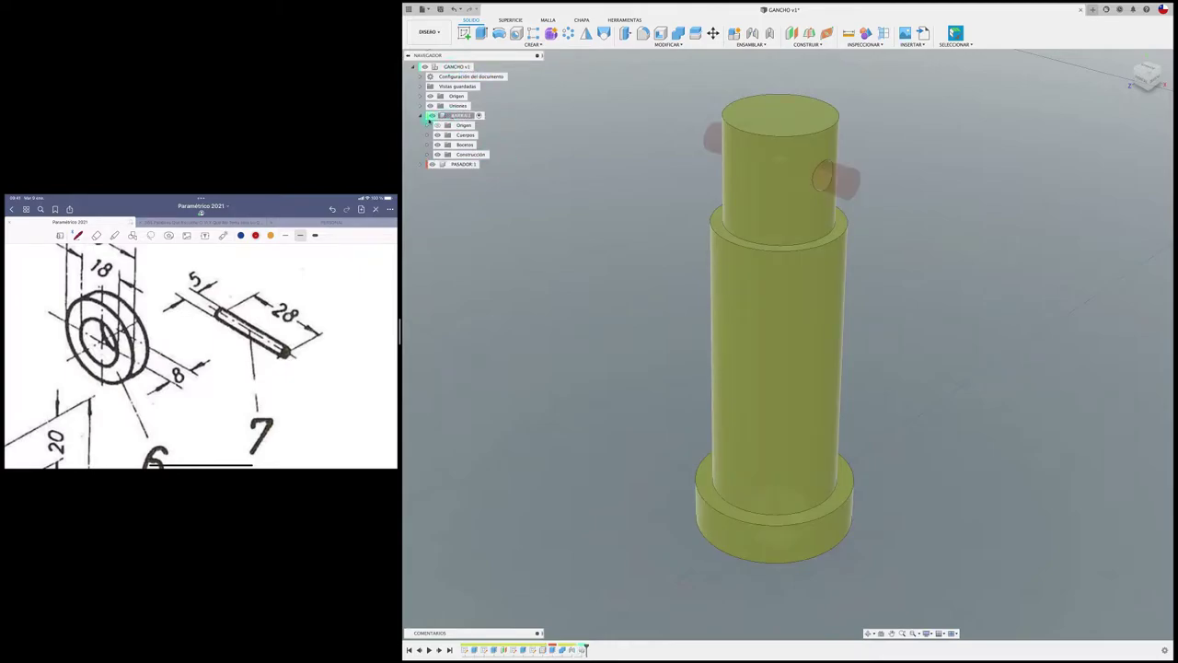
Collapse BARRA:1, activate the GANCHO root component and save a new version.
{"action": "left_click", "coordinate": [421, 116]}
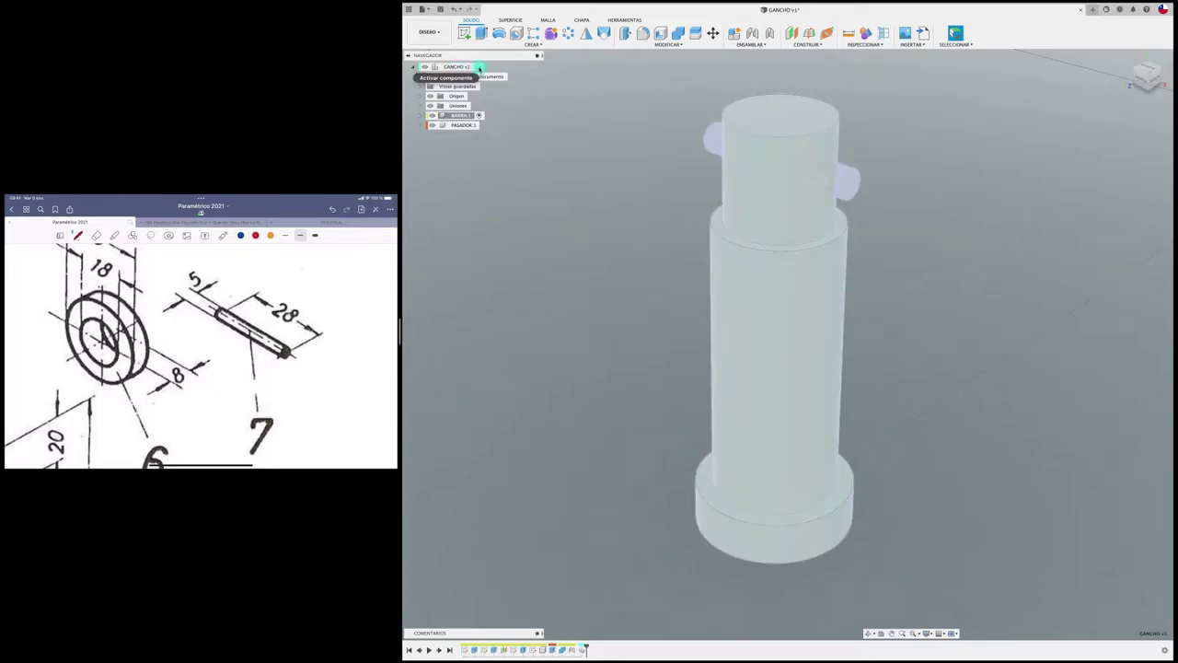
{"action": "left_click", "coordinate": [478, 68]}
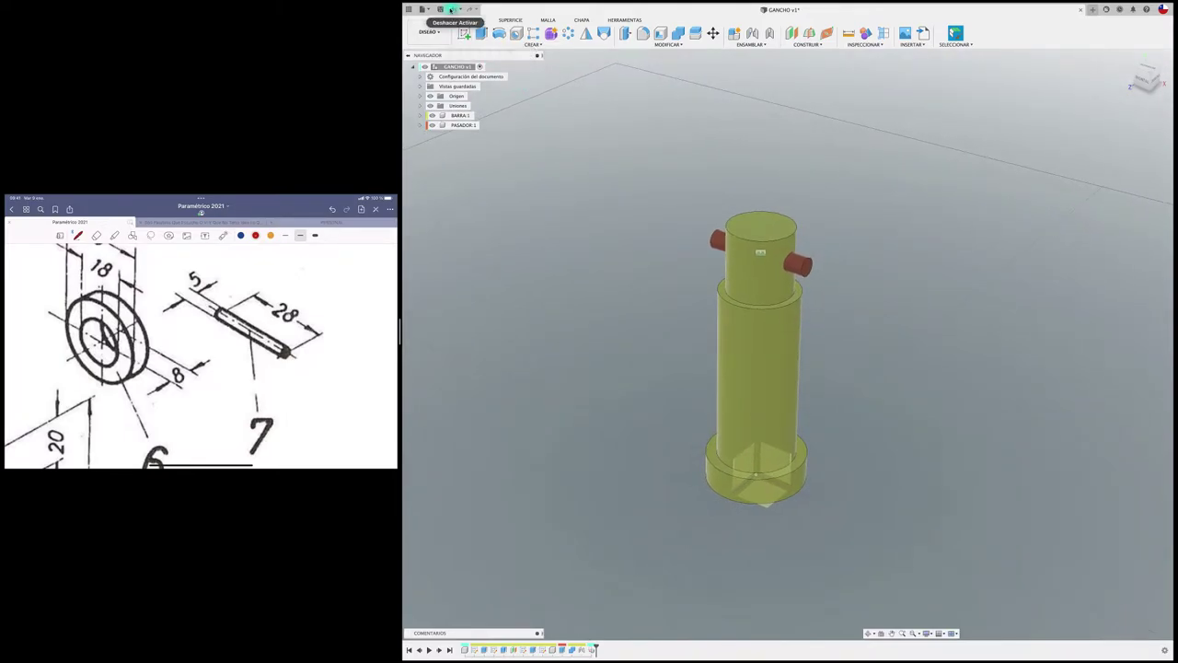
{"action": "left_click", "coordinate": [440, 9]}
{"action": "left_click", "coordinate": [796, 338]}
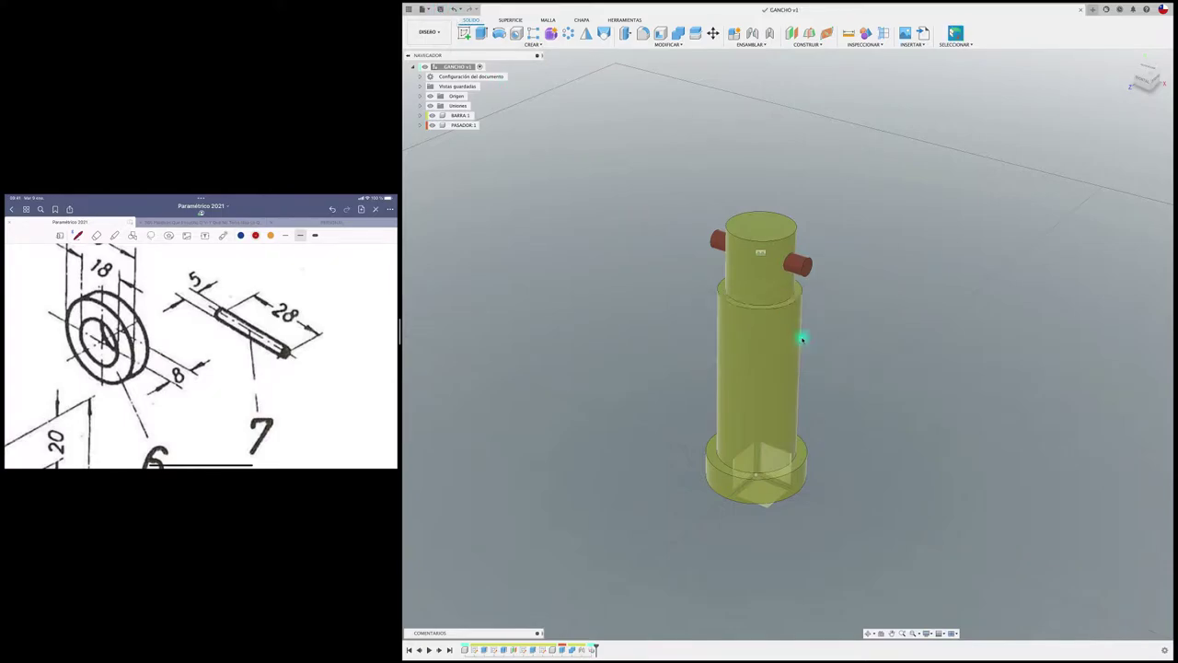
Reframe the view with the model upright at upper right, then hide BARRA:1.
{"action": "middle_click_drag", "start_coordinate": [596, 332], "coordinate": [660, 371], "text": "shift"}
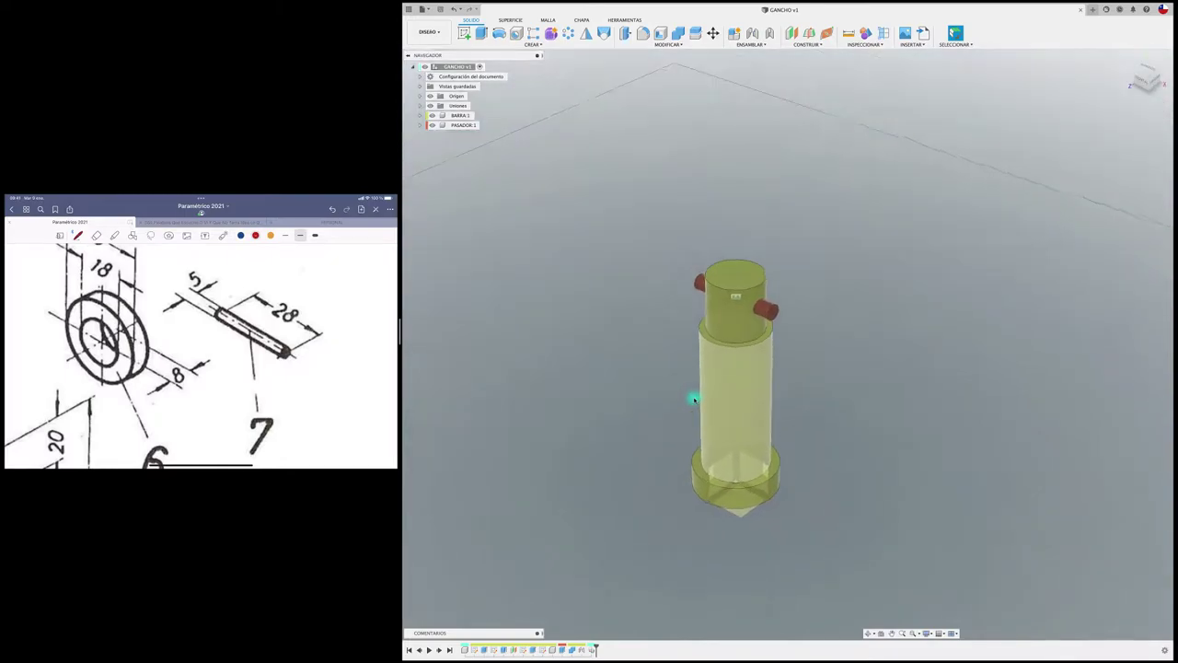
{"action": "middle_click_drag", "start_coordinate": [660, 371], "coordinate": [740, 389], "text": "shift"}
{"action": "mouse_move", "coordinate": [731, 398]}
{"action": "left_mouse_down"}
{"action": "mouse_move", "coordinate": [642, 187]}
{"action": "mouse_move", "coordinate": [608, 276]}
{"action": "left_mouse_up"}
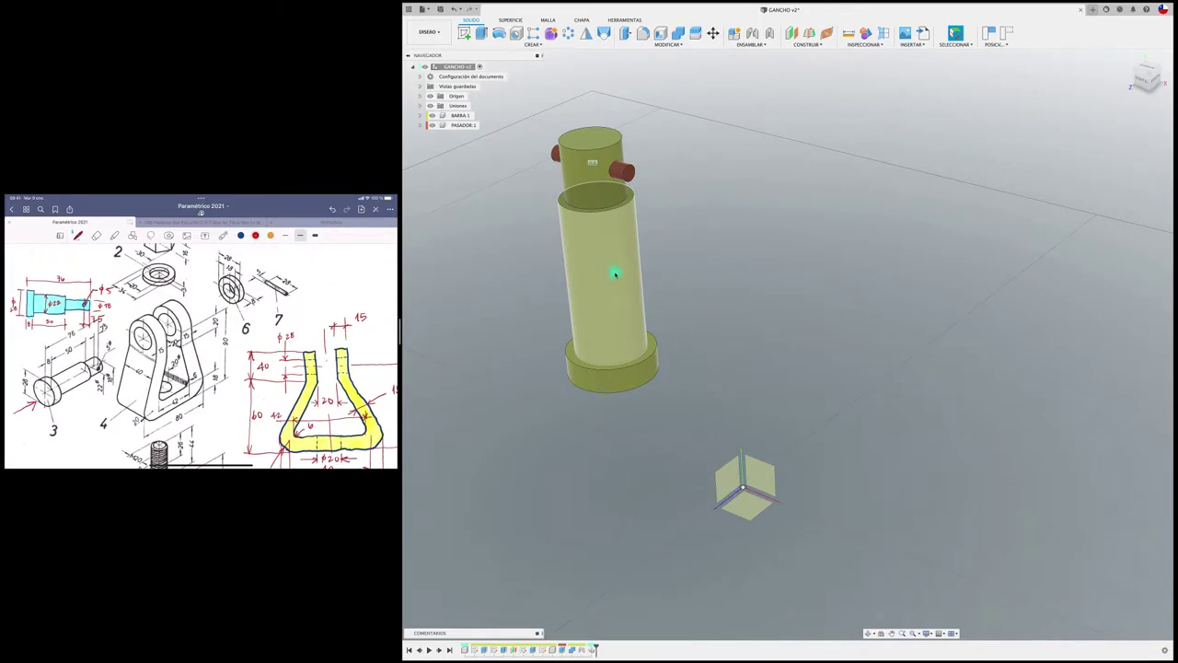
{"action": "middle_click_drag", "start_coordinate": [673, 255], "coordinate": [854, 242]}
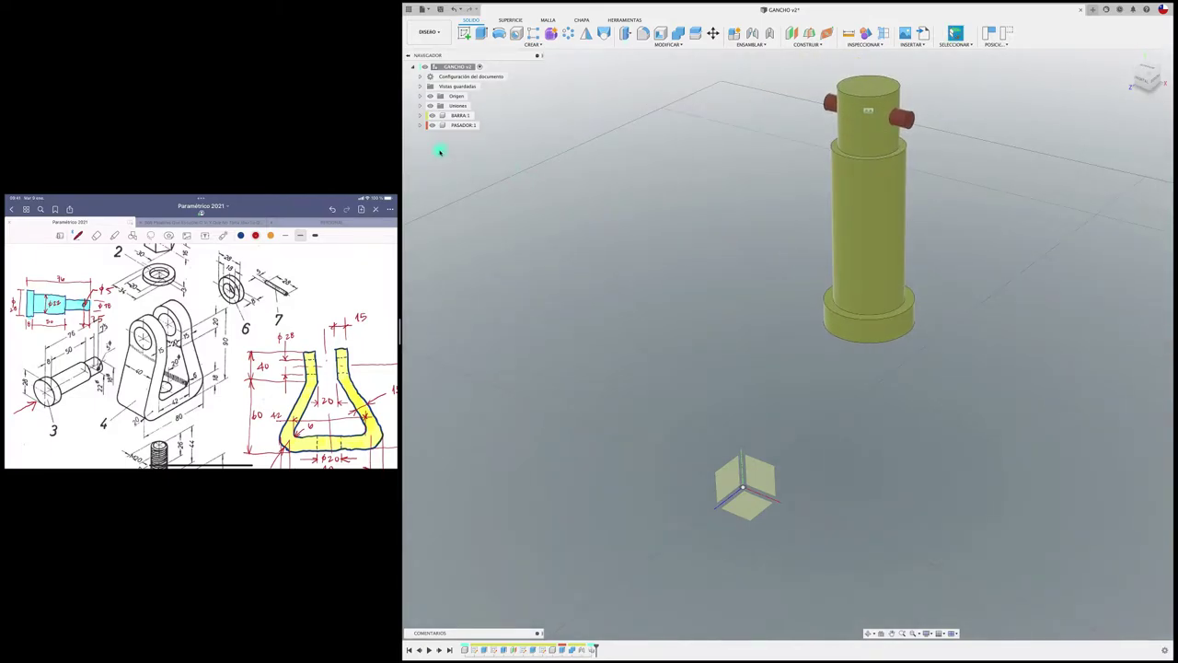
{"action": "left_click", "coordinate": [432, 115]}
Hide the PASADOR:1 pin component.
{"action": "left_click", "coordinate": [431, 125]}
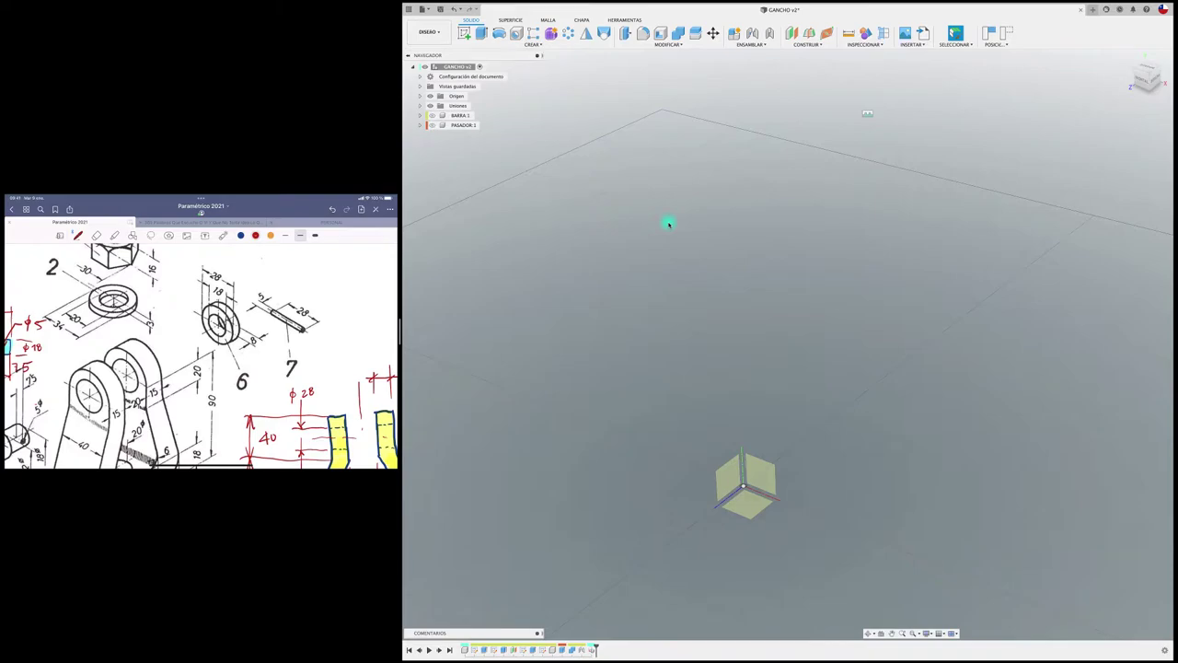
Create a new root-level component named GOLILLA BARRA.
{"action": "right_click", "coordinate": [461, 67]}
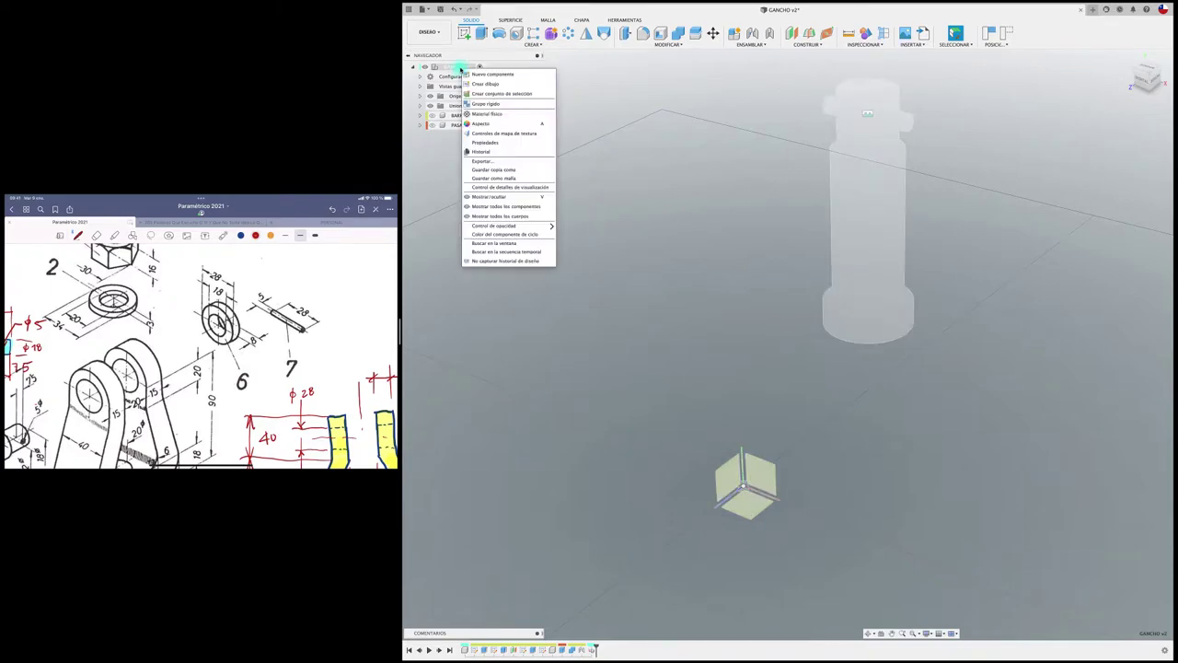
{"action": "left_click", "coordinate": [479, 74]}
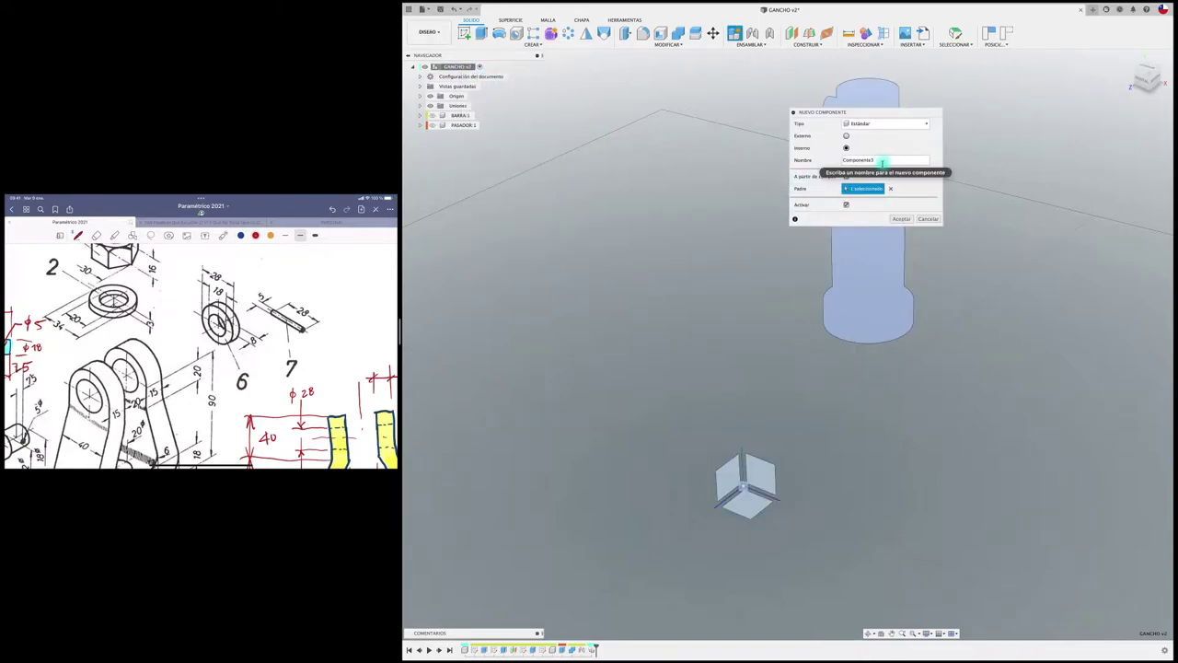
{"action": "type", "text": "GOLILLA BARRA"}
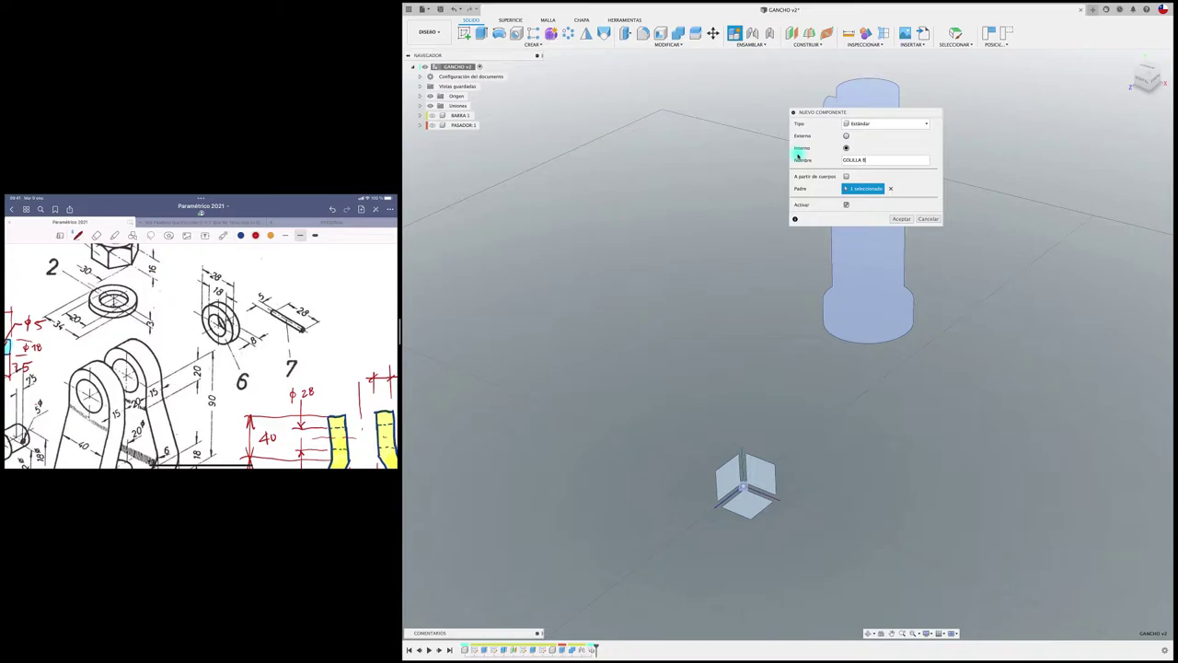
{"action": "left_click", "coordinate": [901, 218]}
Sketch concentric 28 mm and 18 mm circles centred on the origin.
{"action": "left_click", "coordinate": [465, 32]}
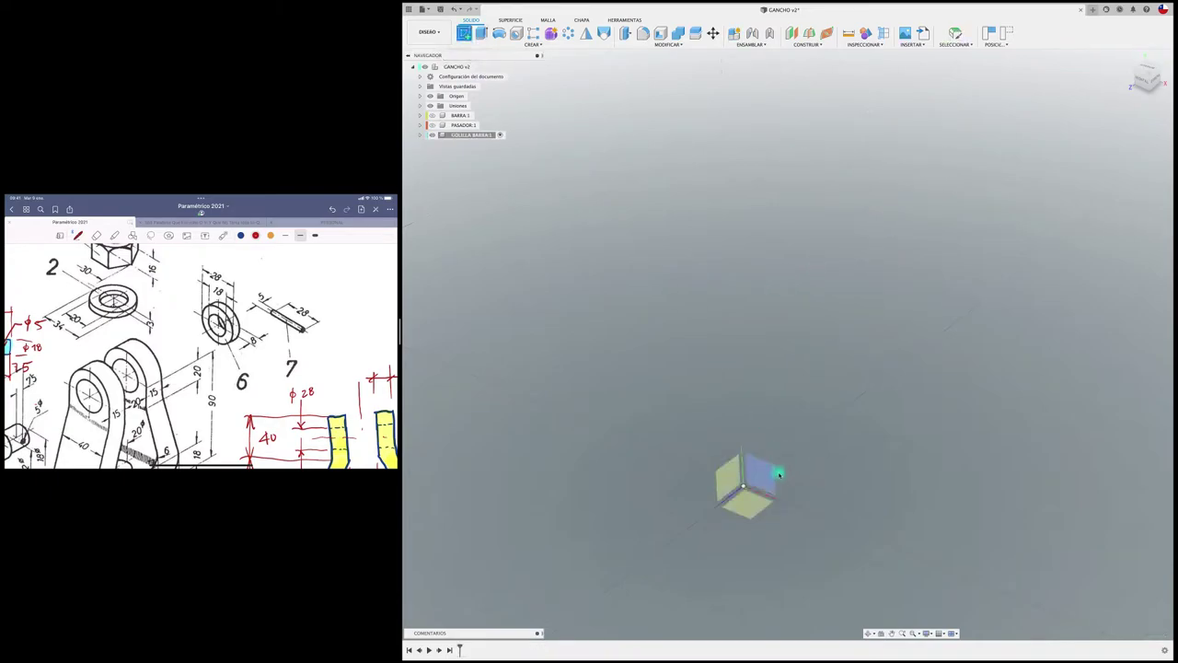
{"action": "left_click", "coordinate": [738, 505]}
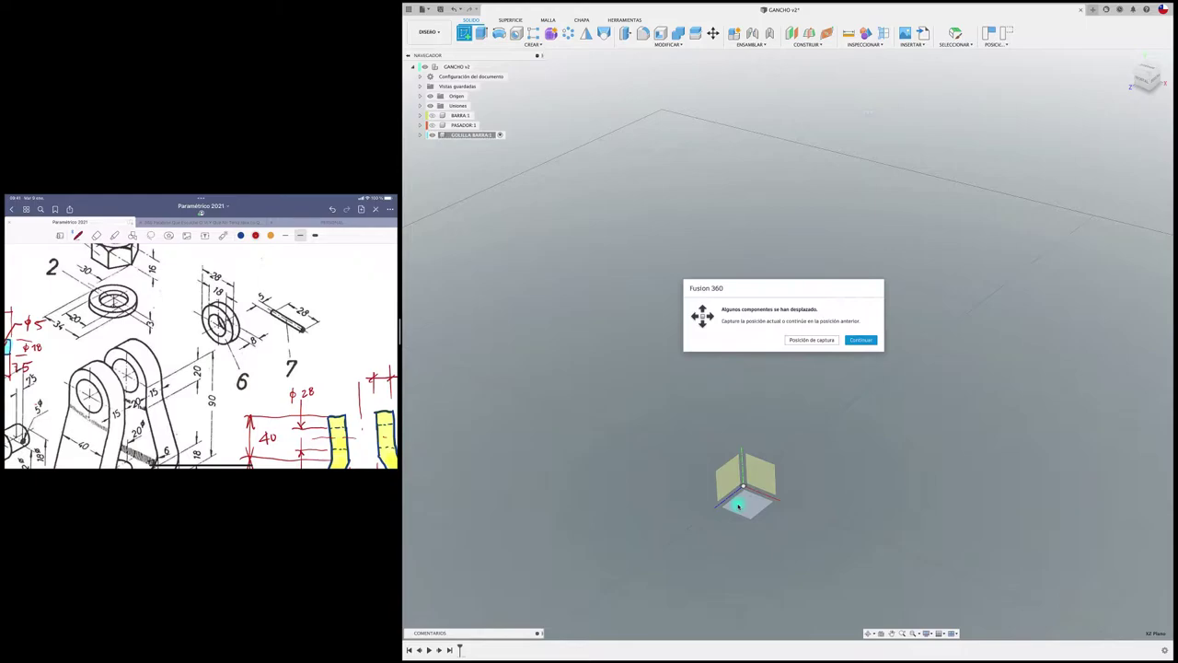
{"action": "left_click", "coordinate": [810, 341]}
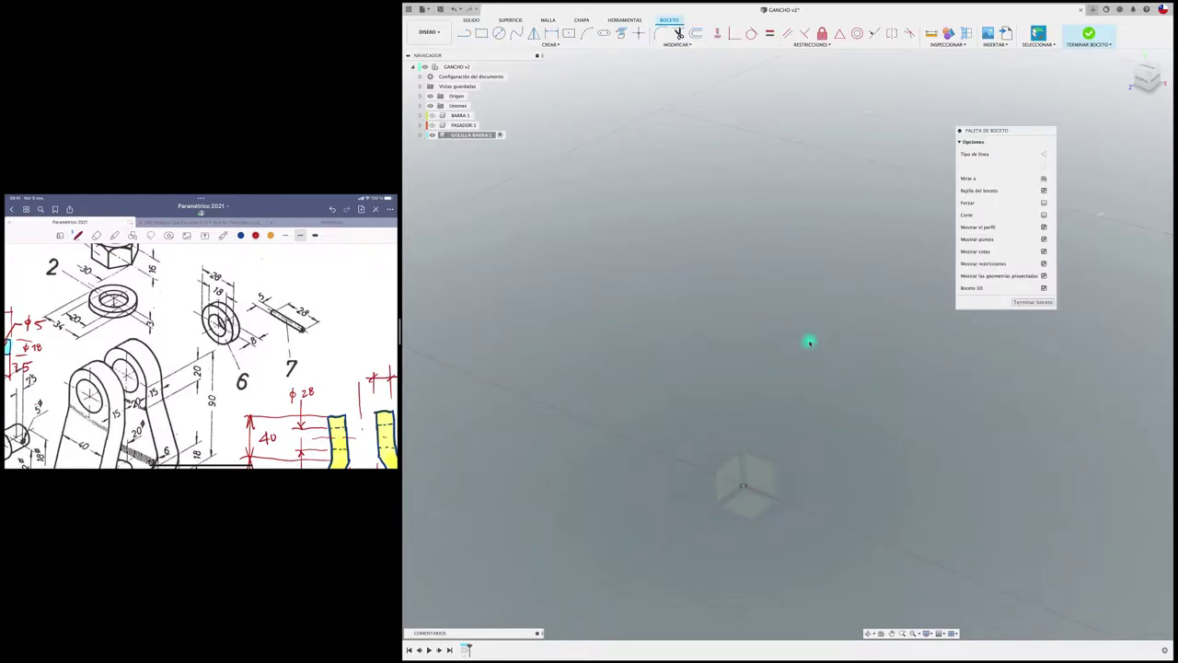
{"action": "key", "text": "c"}
{"action": "left_click", "coordinate": [743, 485]}
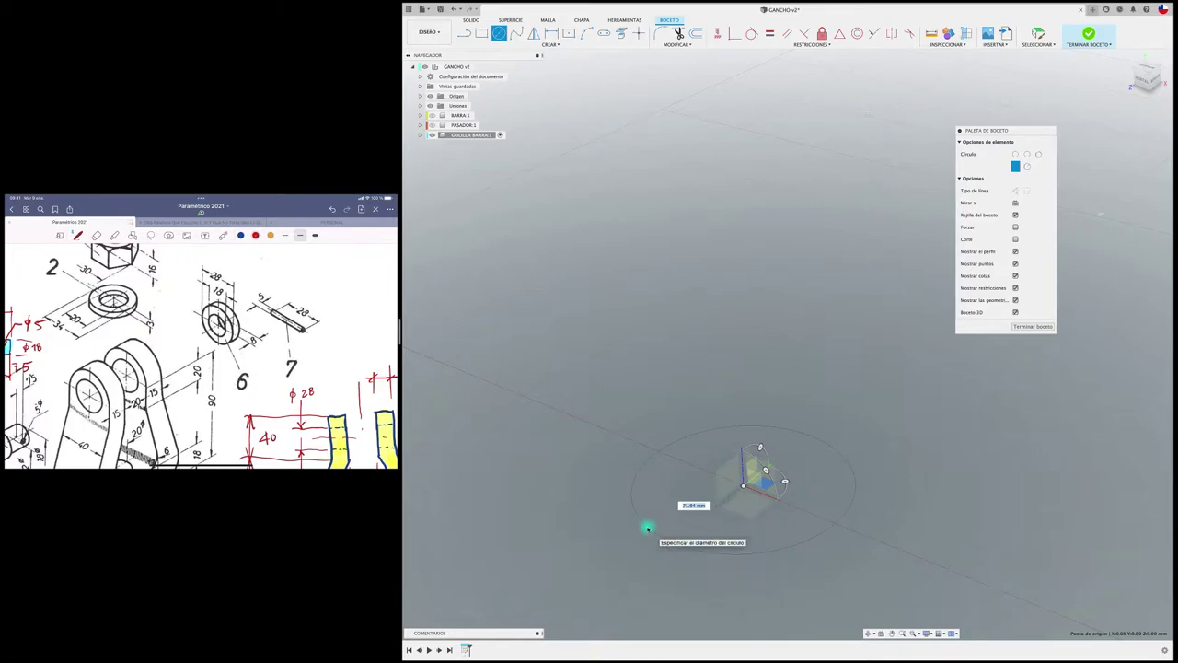
{"action": "key", "text": "Return"}
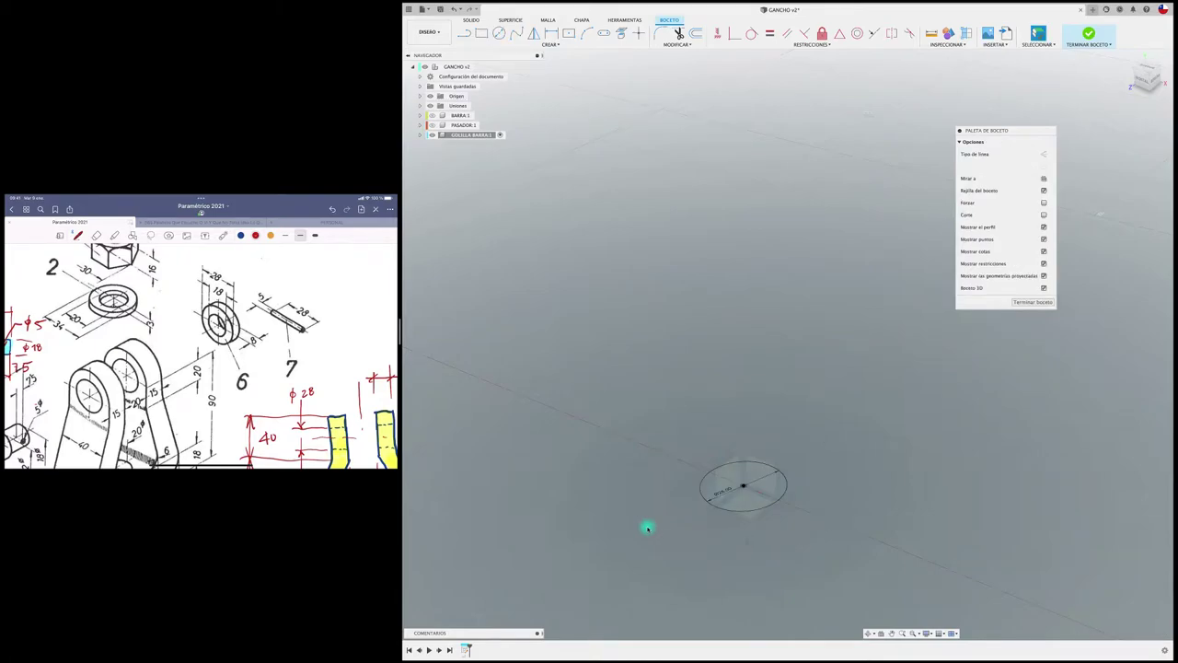
{"action": "key", "text": "c"}
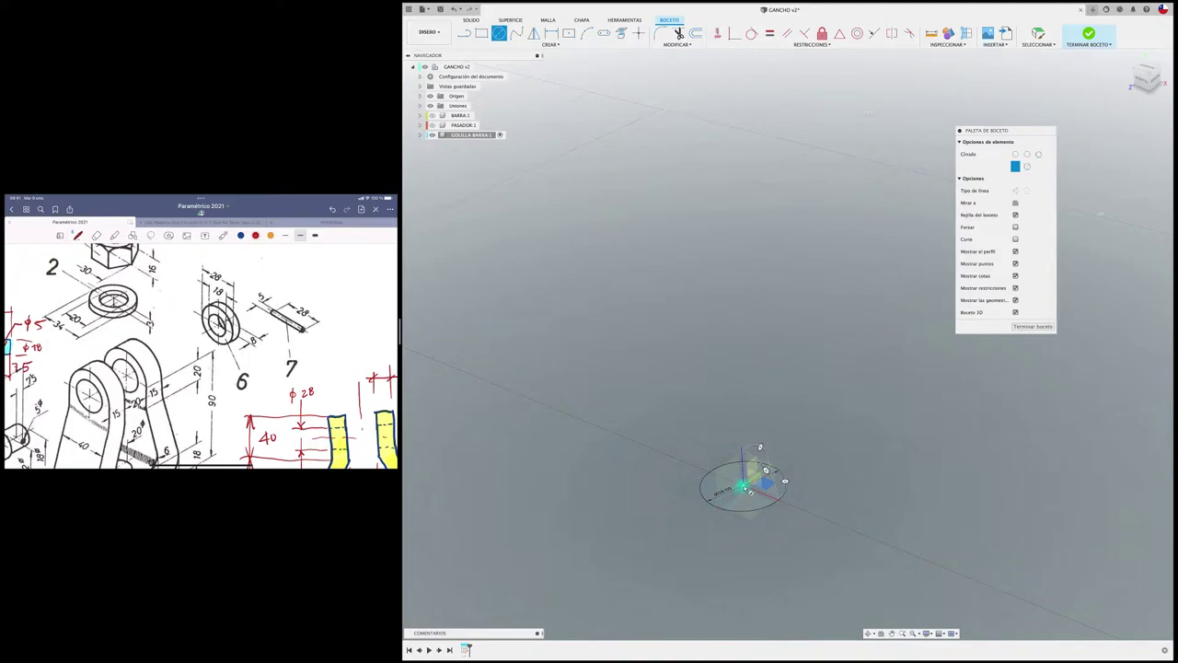
{"action": "left_click", "coordinate": [743, 486]}
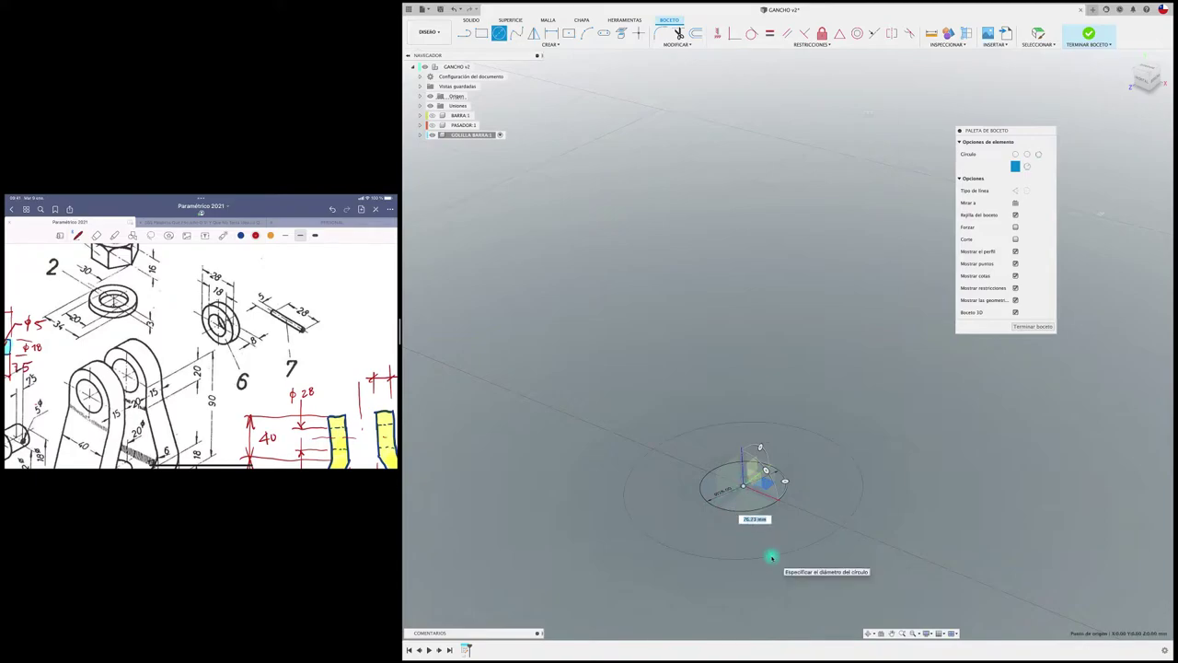
{"action": "key", "text": "Return"}
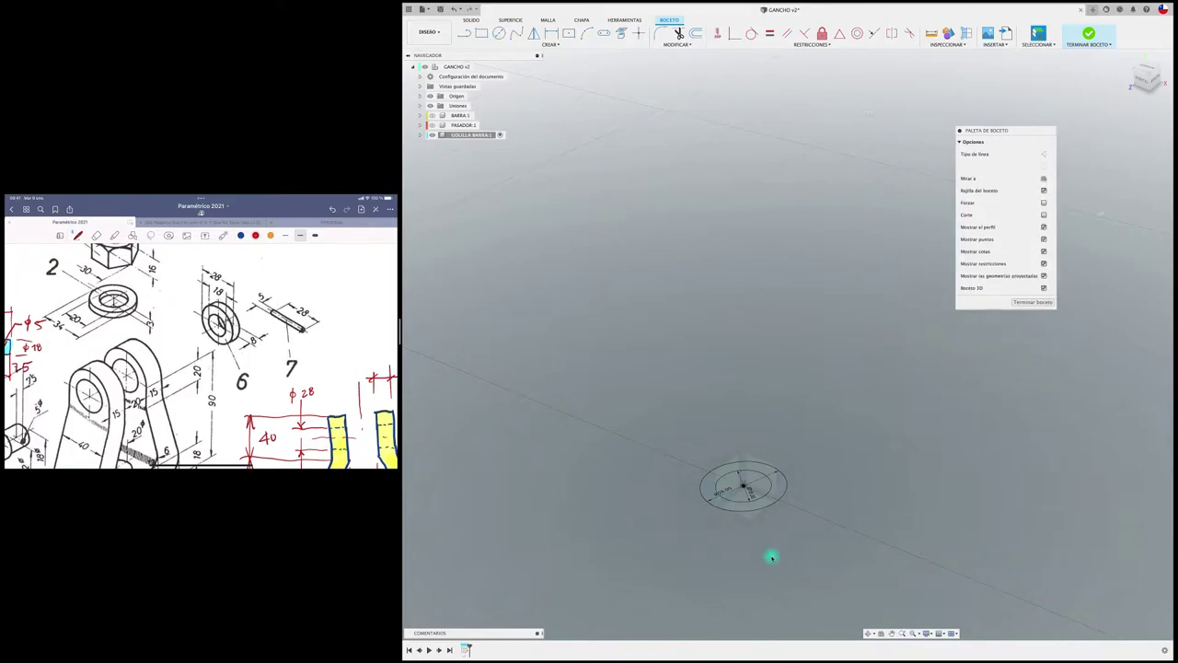
Extrude the ring profile 8 mm into the GOLILLA BARRA washer.
{"action": "key", "text": "e"}
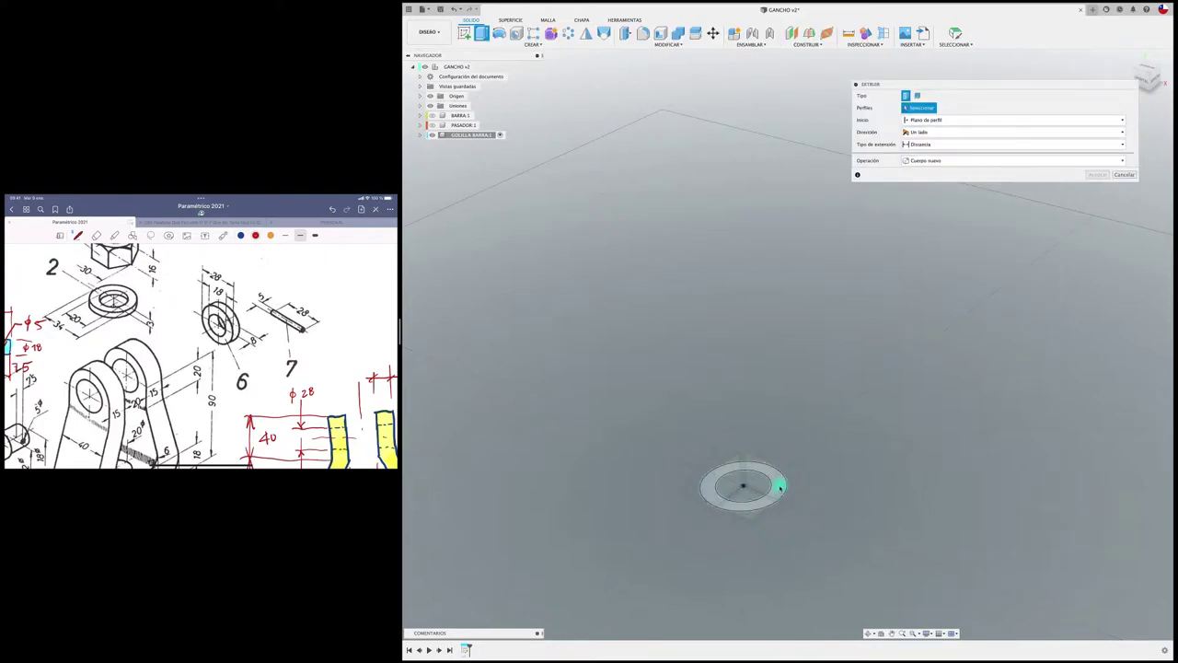
{"action": "left_click", "coordinate": [779, 486]}
{"action": "left_click_drag", "start_coordinate": [765, 487], "coordinate": [763, 428]}
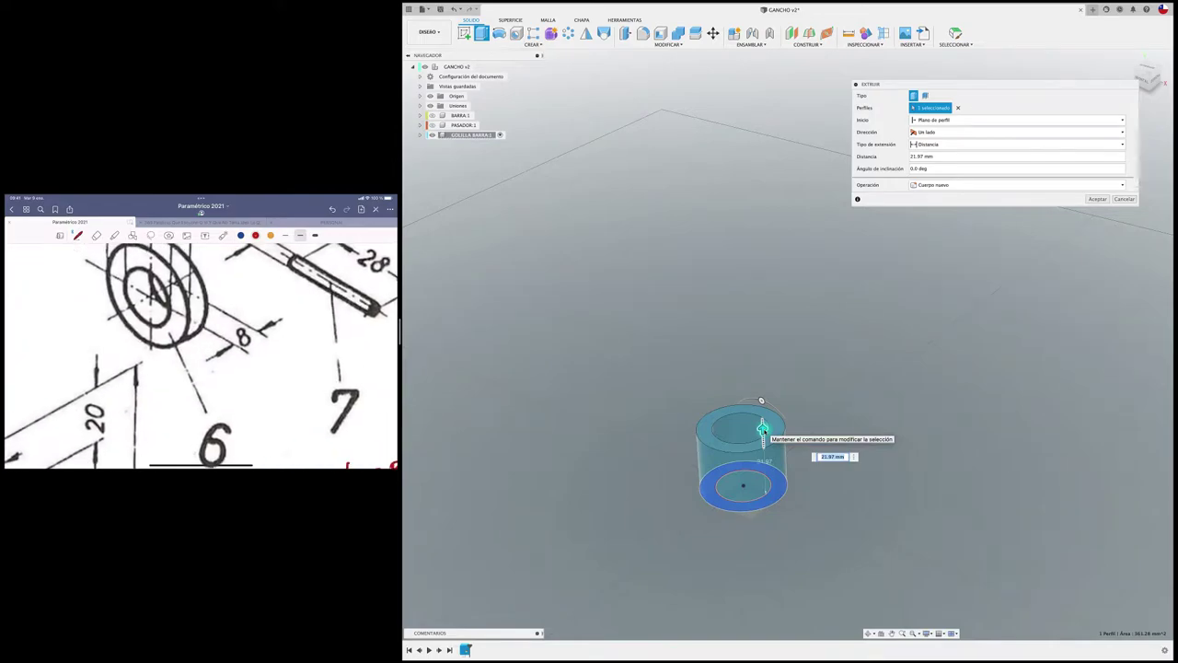
{"action": "type", "text": "8"}
{"action": "key", "text": "Return"}
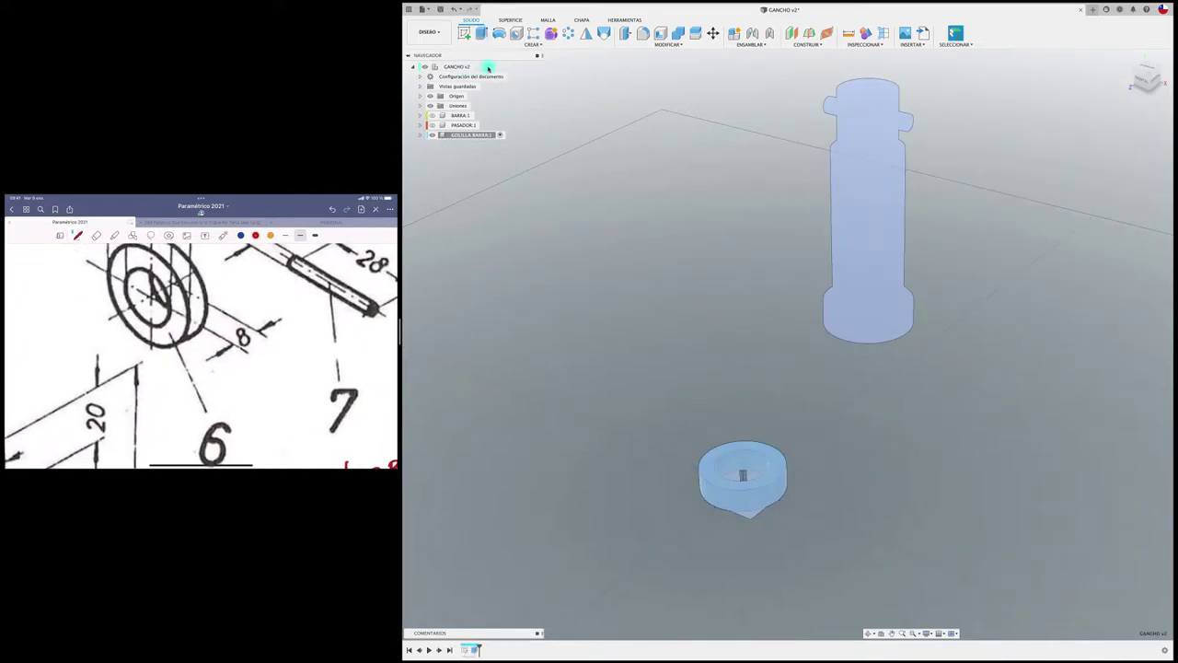
Reactivate the root assembly and make PASADOR:1 and BARRA:1 visible again.
{"action": "left_click", "coordinate": [477, 67]}
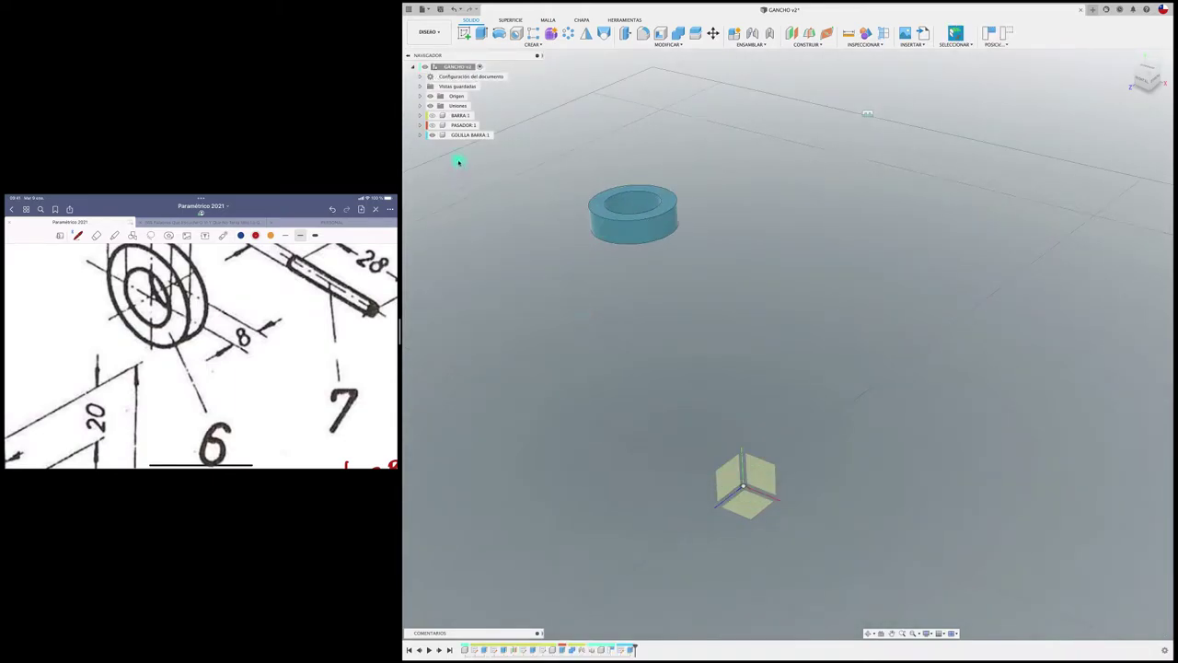
{"action": "left_click", "coordinate": [435, 125]}
{"action": "left_click", "coordinate": [433, 115]}
{"action": "scroll", "coordinate": [700, 320], "scroll_direction": "down", "scroll_amount": 2}
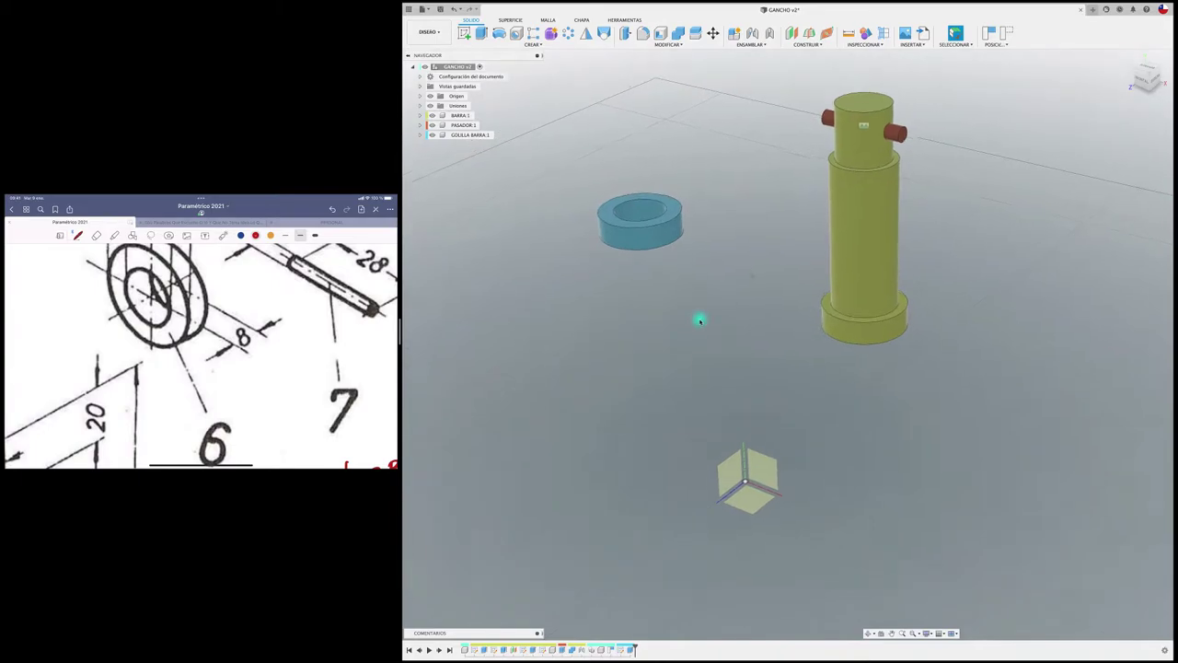
{"action": "scroll", "coordinate": [699, 319], "scroll_direction": "up", "scroll_amount": 1}
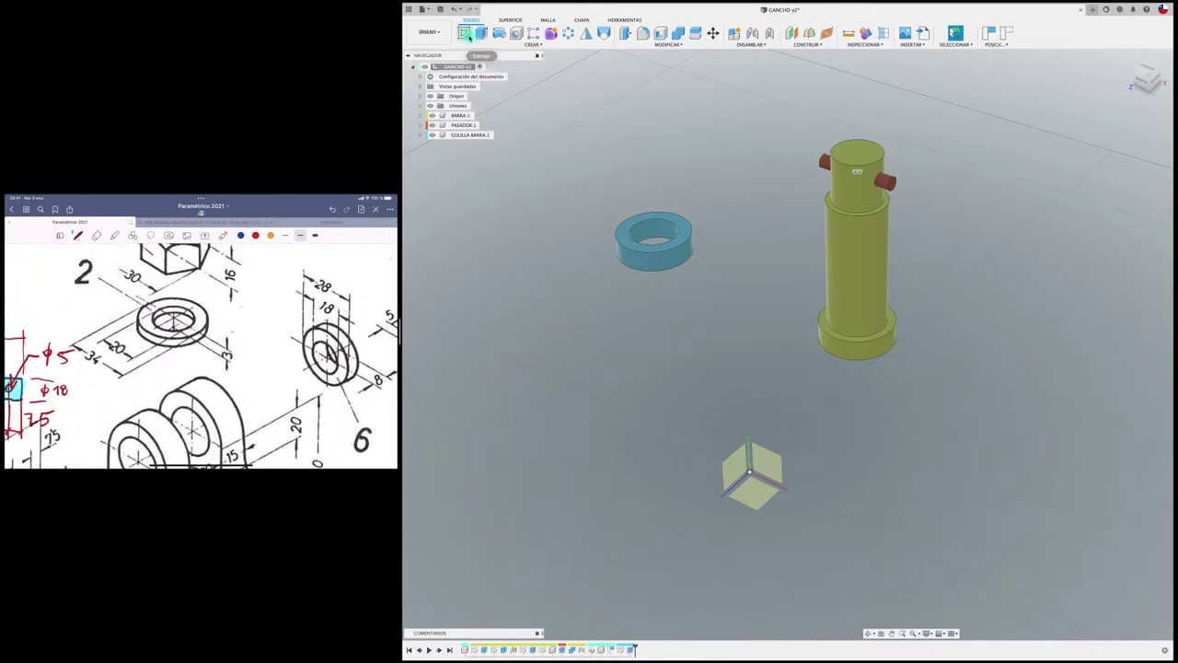
{"action": "left_click", "coordinate": [464, 33]}
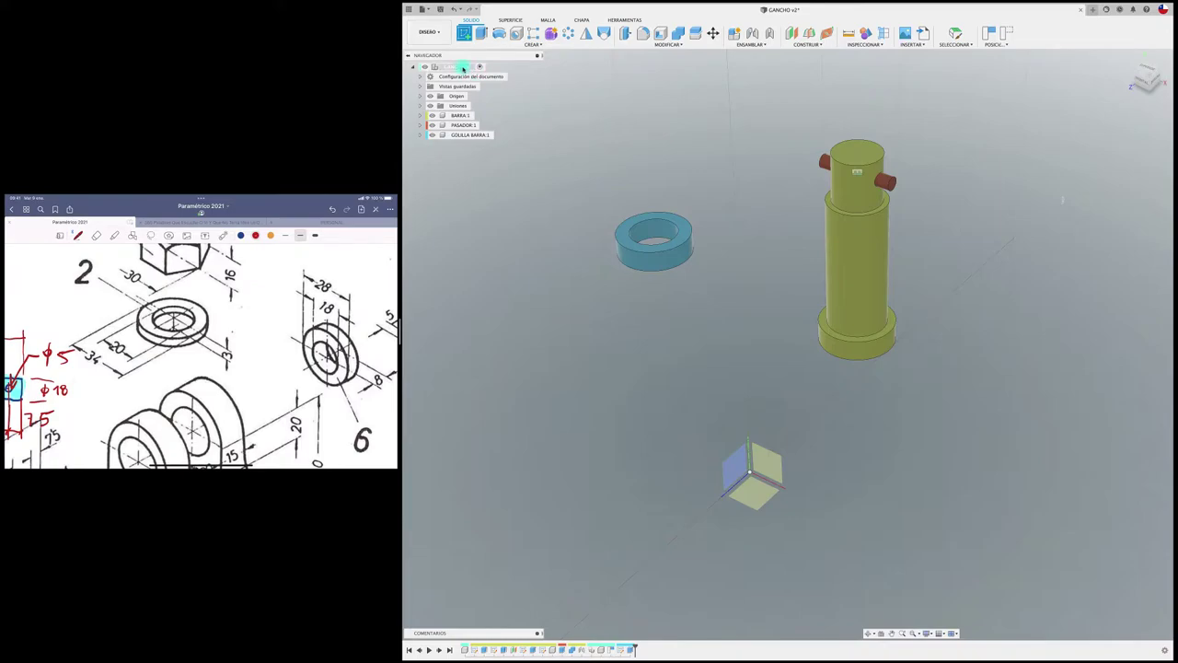
{"action": "key", "text": "Escape"}
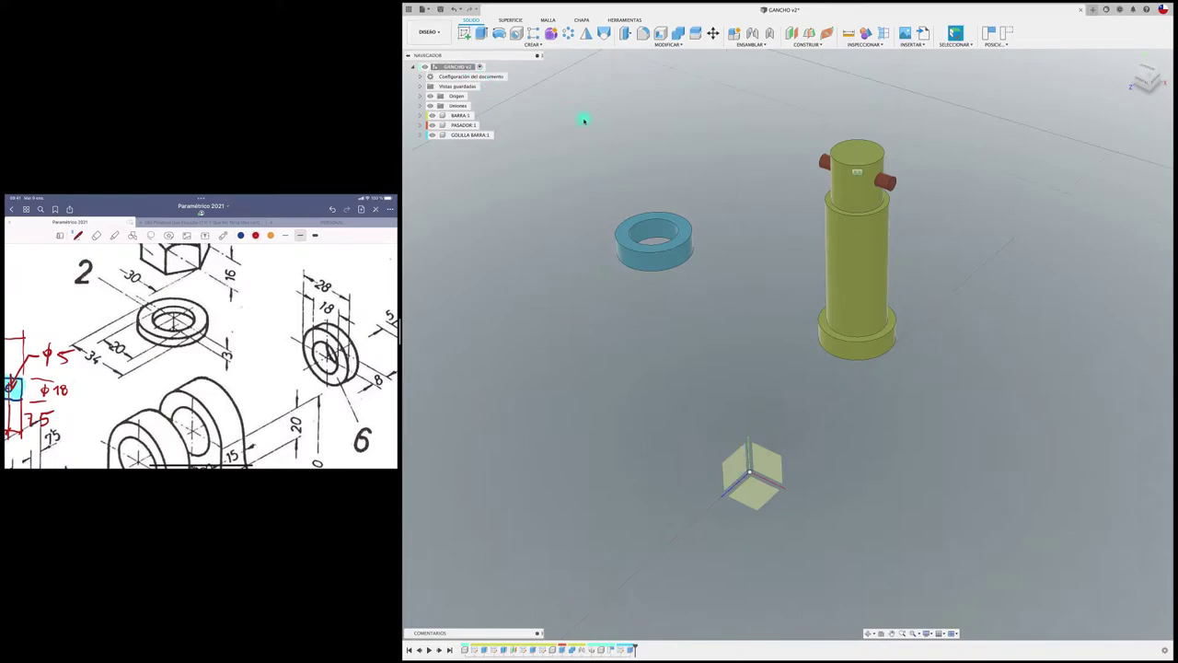
Create a new root-level component named GOLILLA GANCHO.
{"action": "right_click", "coordinate": [457, 69]}
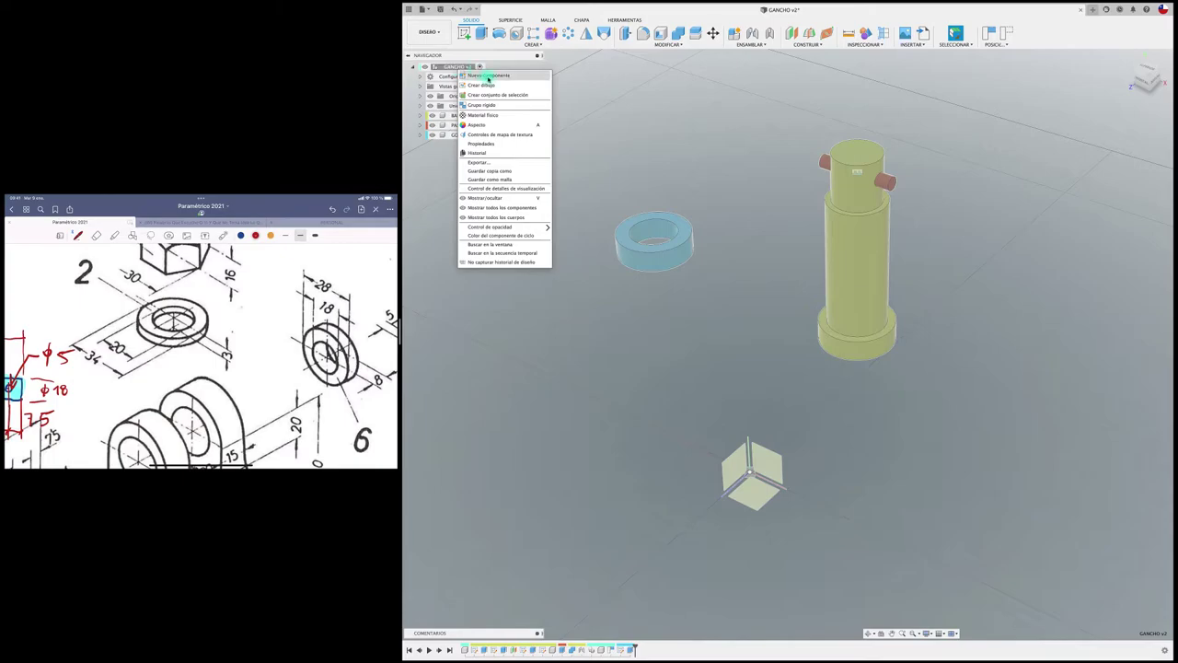
{"action": "left_click", "coordinate": [488, 75]}
{"action": "left_click", "coordinate": [885, 161]}
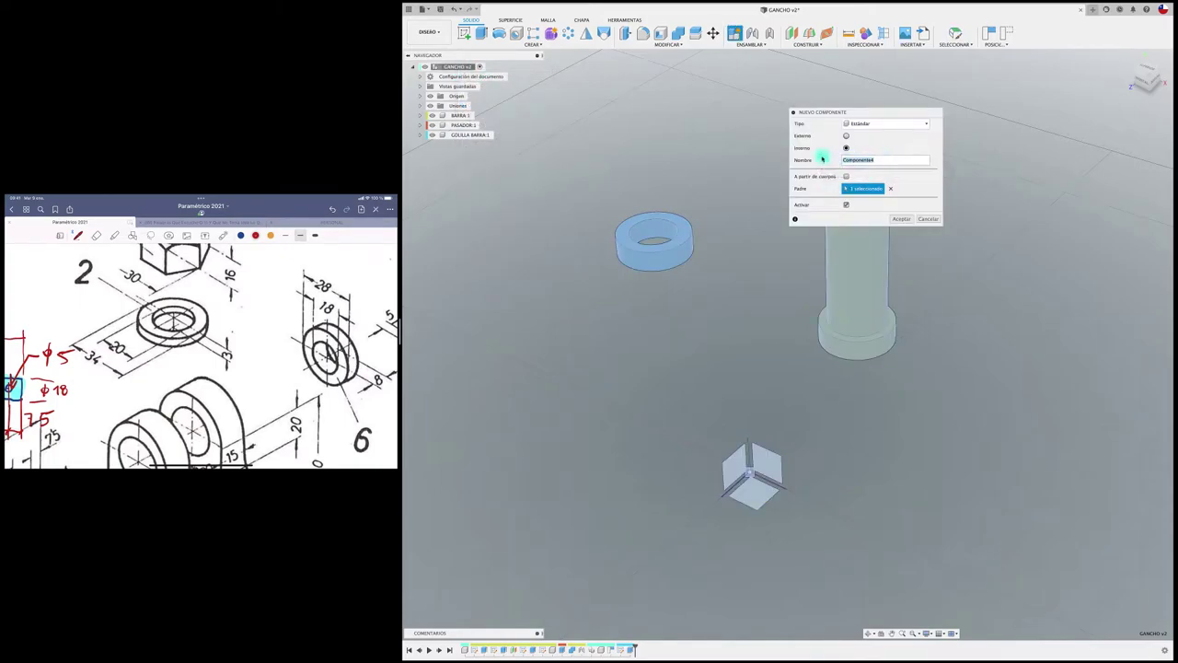
{"action": "type", "text": "CHO"}
{"action": "left_click", "coordinate": [899, 218]}
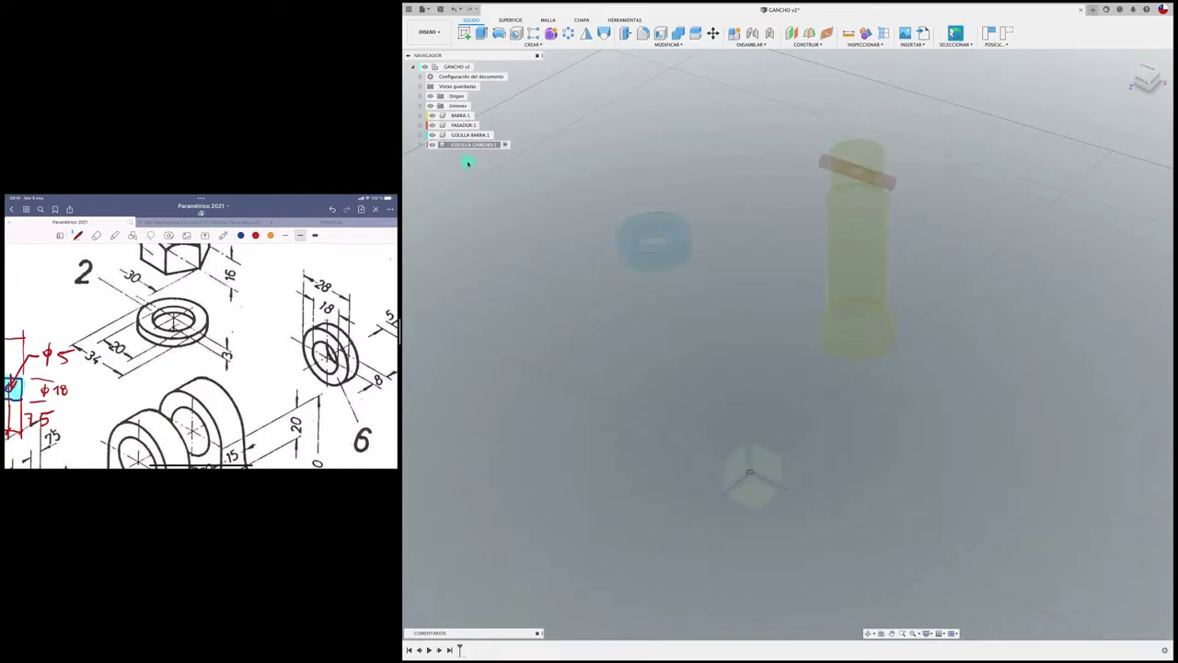
On the ground plane, sketch concentric Ø34 mm and Ø20 mm circles at the origin.
{"action": "left_click", "coordinate": [465, 40]}
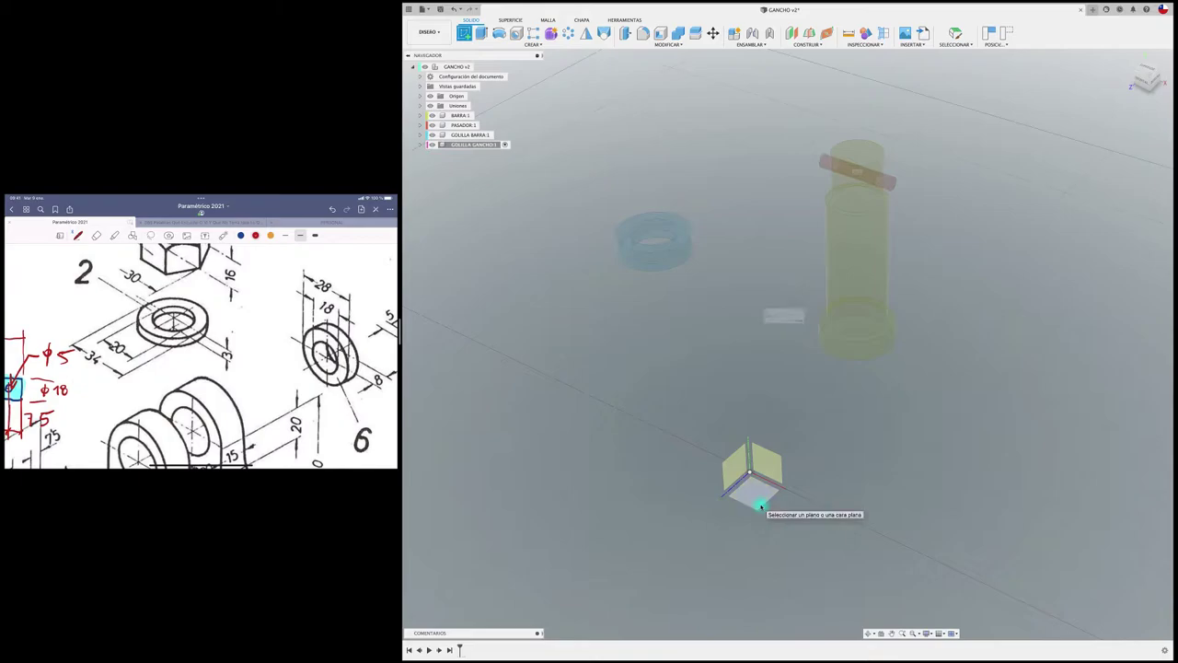
{"action": "left_click", "coordinate": [762, 506]}
{"action": "left_click", "coordinate": [805, 340]}
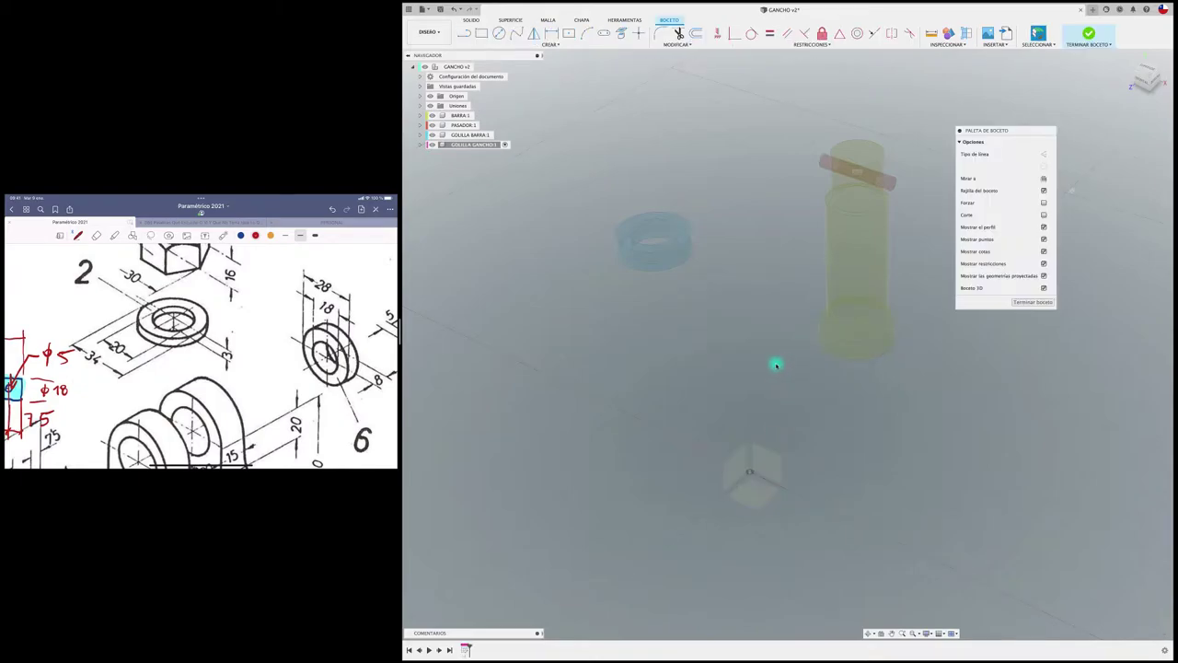
{"action": "key", "text": "c"}
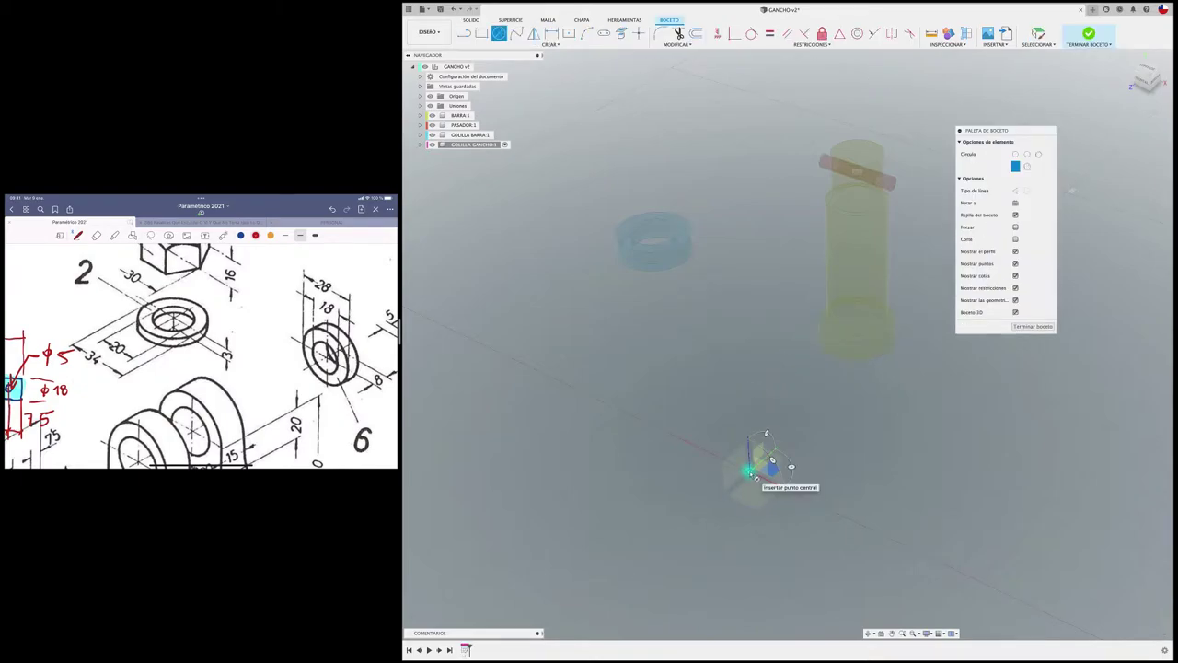
{"action": "left_click", "coordinate": [749, 471]}
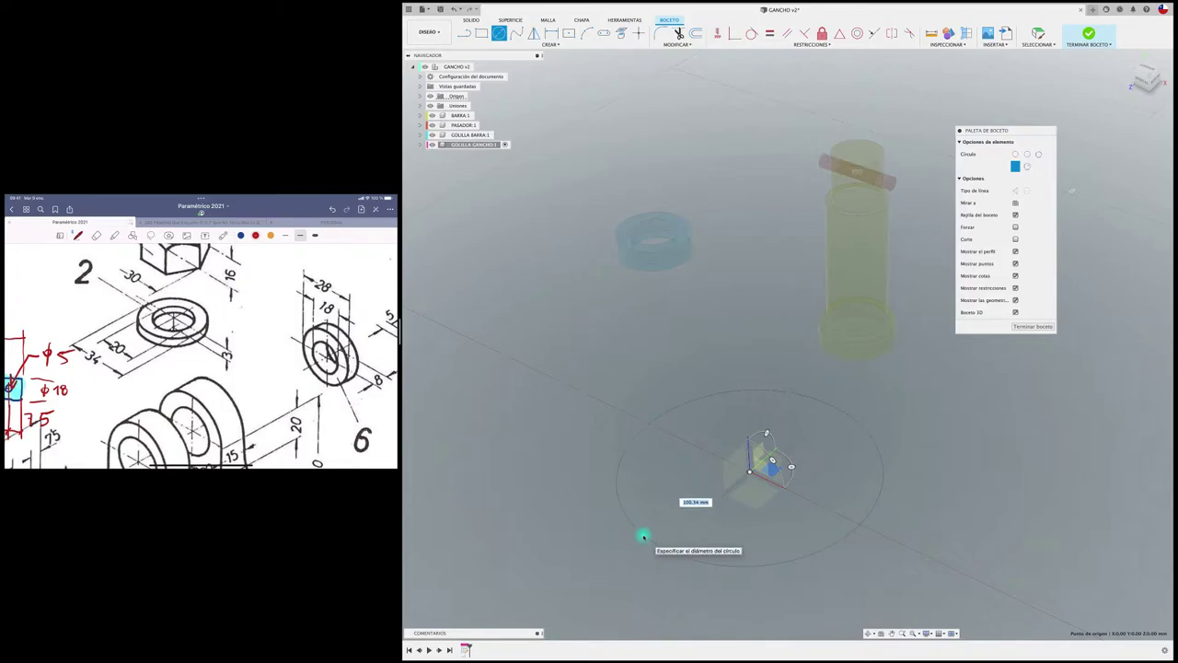
{"action": "type", "text": "34"}
{"action": "key", "text": "Return"}
{"action": "key", "text": "Escape"}
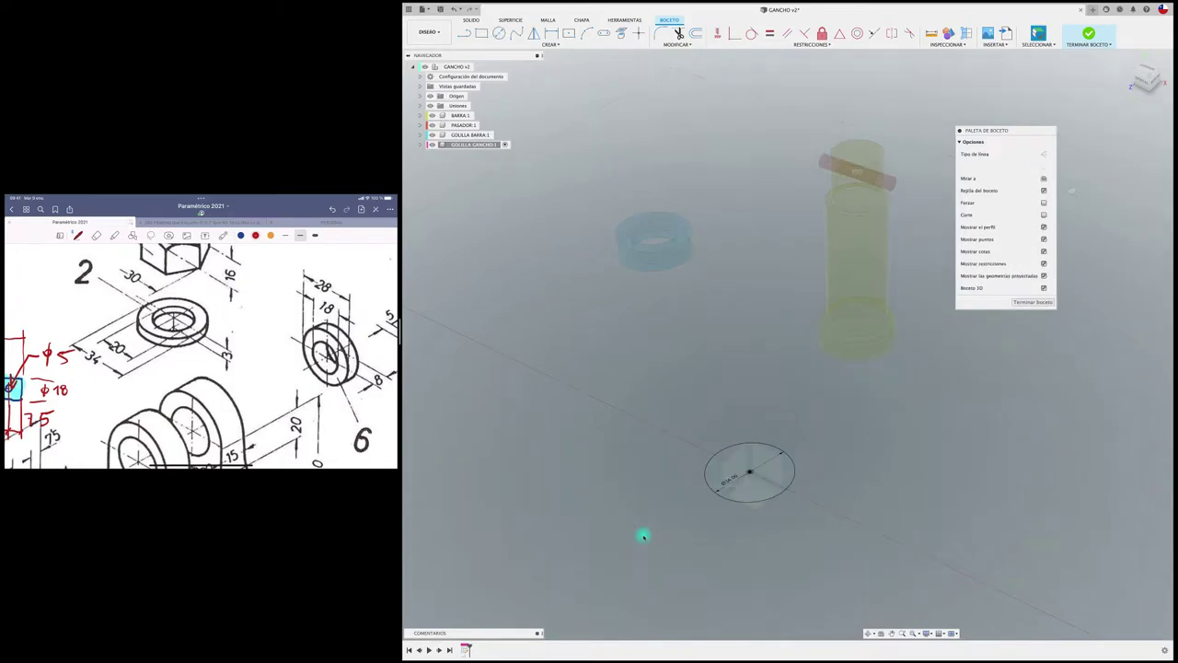
{"action": "key", "text": "c"}
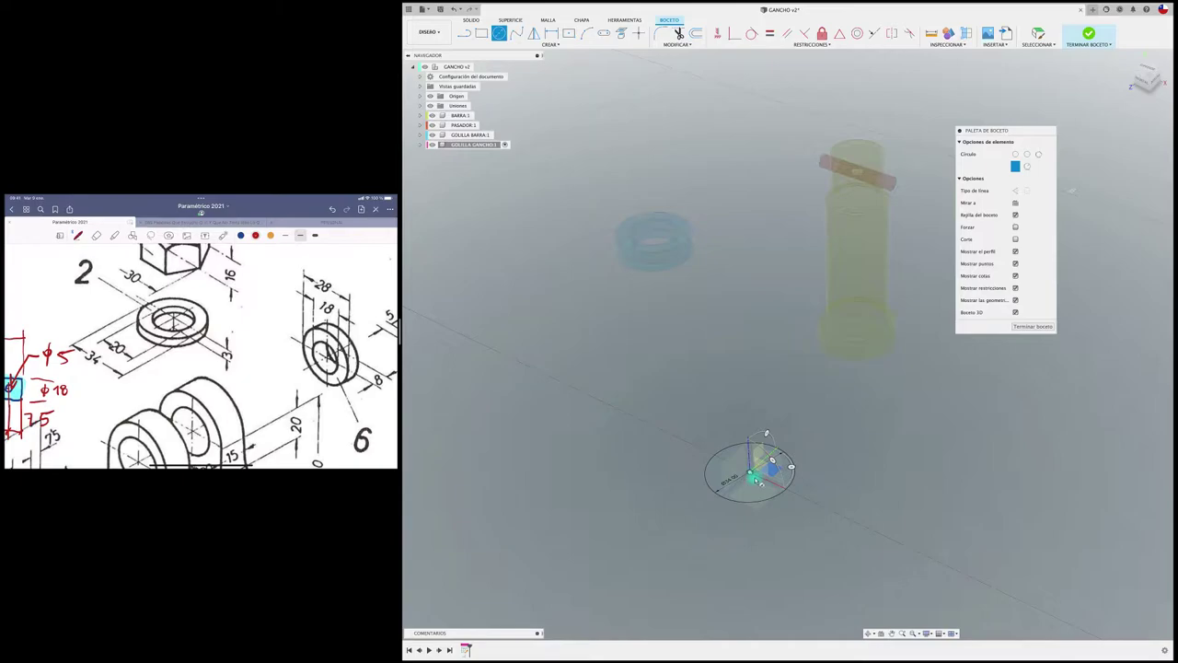
{"action": "left_click", "coordinate": [751, 472]}
{"action": "type", "text": "20"}
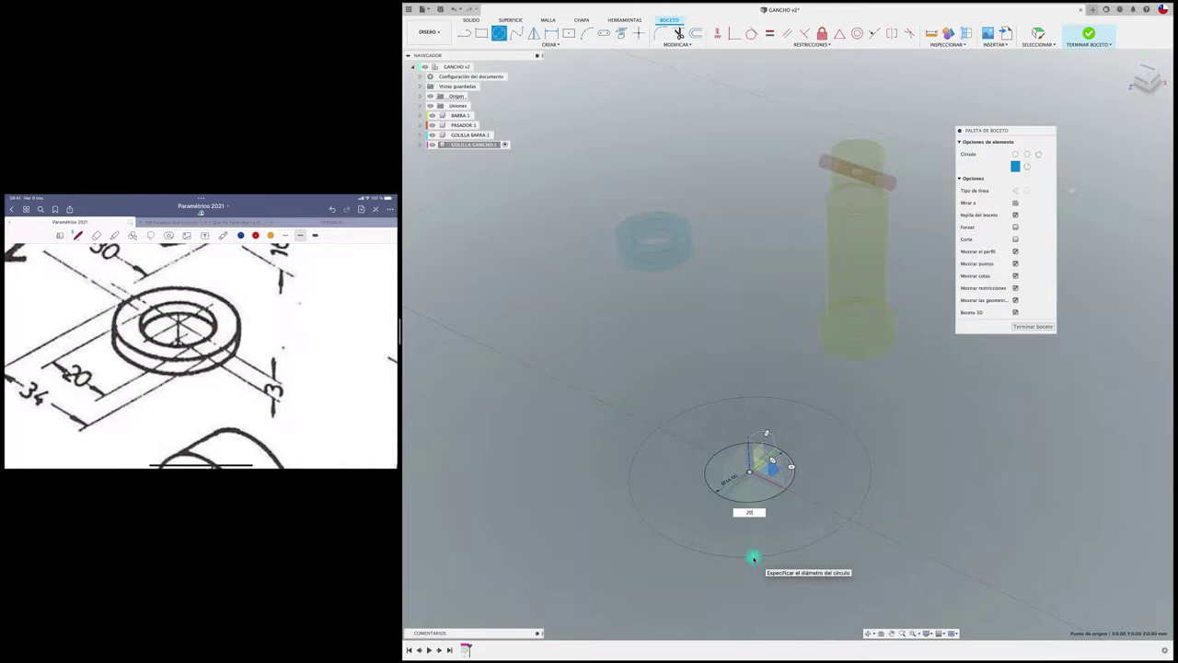
{"action": "key", "text": "Return"}
{"action": "key", "text": "Escape"}
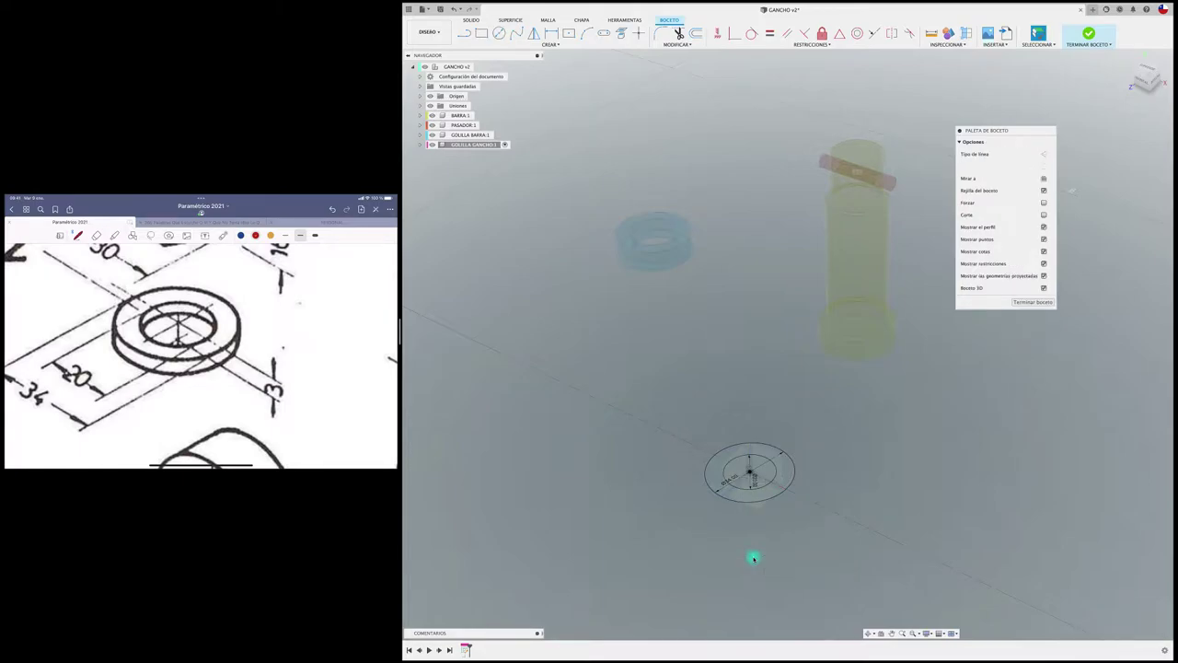
Extrude the ring profile 3 mm into the GOLILLA GANCHO washer.
{"action": "key", "text": "e"}
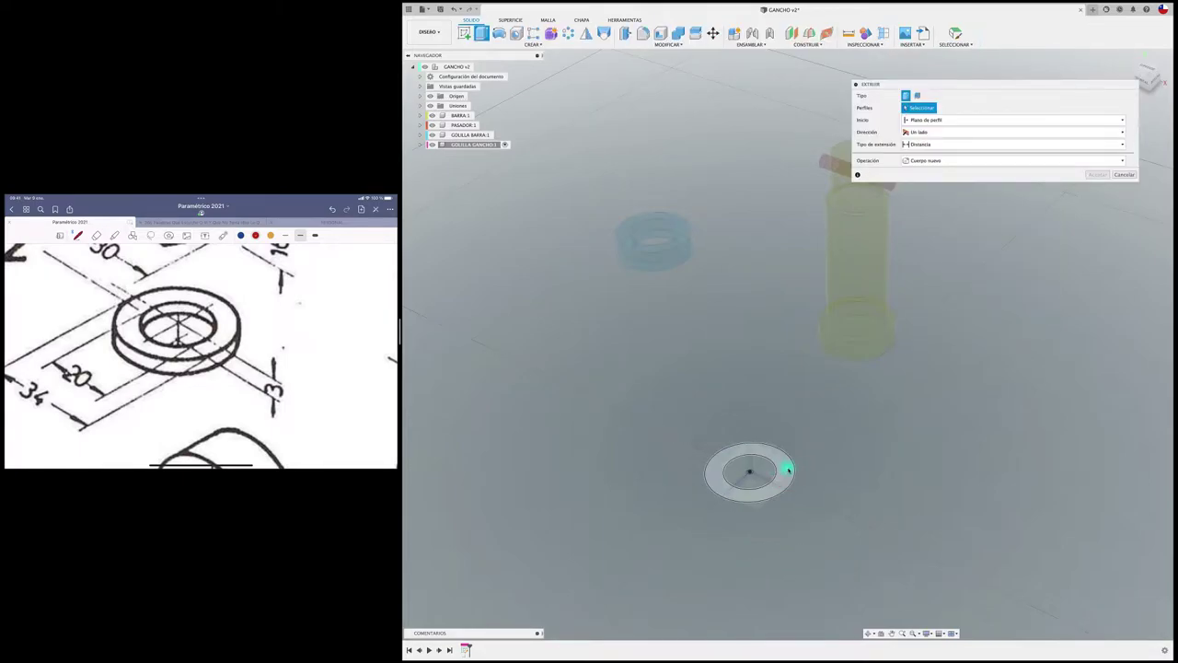
{"action": "left_click", "coordinate": [782, 474]}
{"action": "left_click_drag", "start_coordinate": [771, 475], "coordinate": [768, 427]}
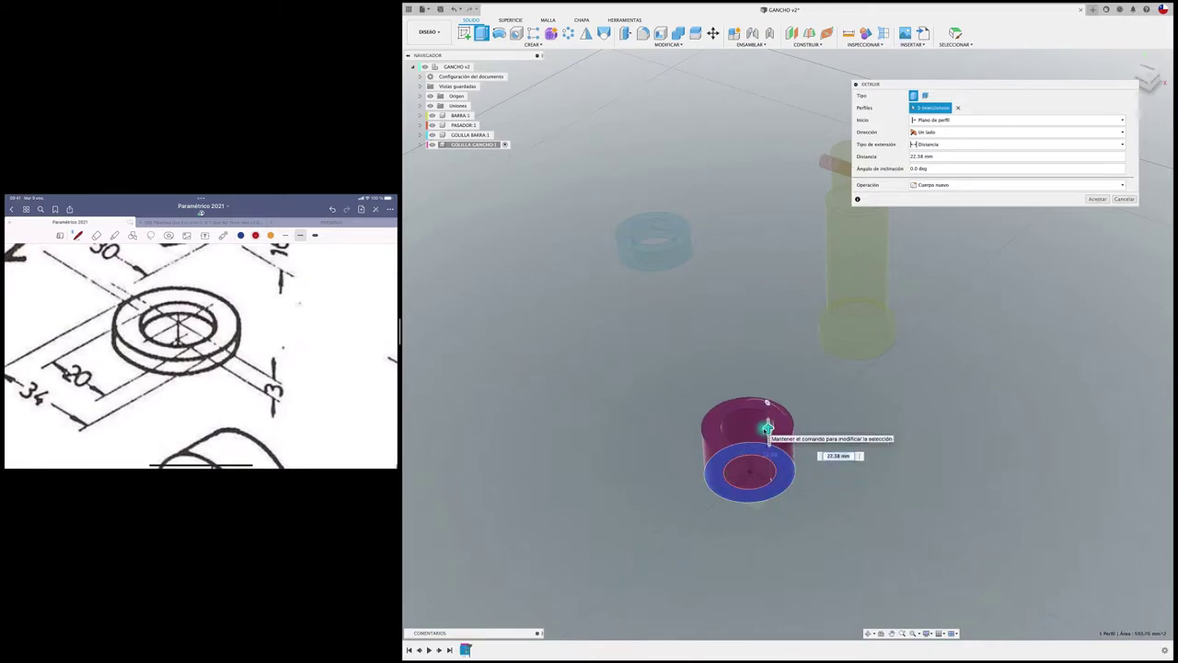
{"action": "type", "text": "3"}
{"action": "key", "text": "Return"}
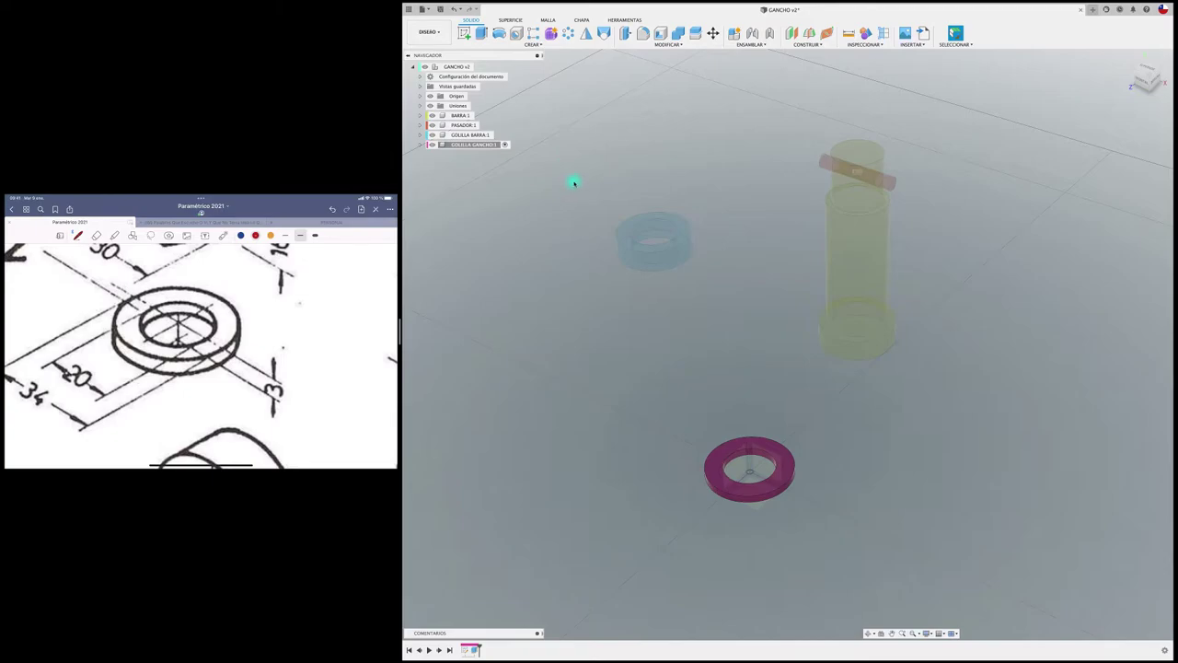
Activate GANCHO v2 and drag the two washers and the pin close together.
{"action": "left_click", "coordinate": [480, 67]}
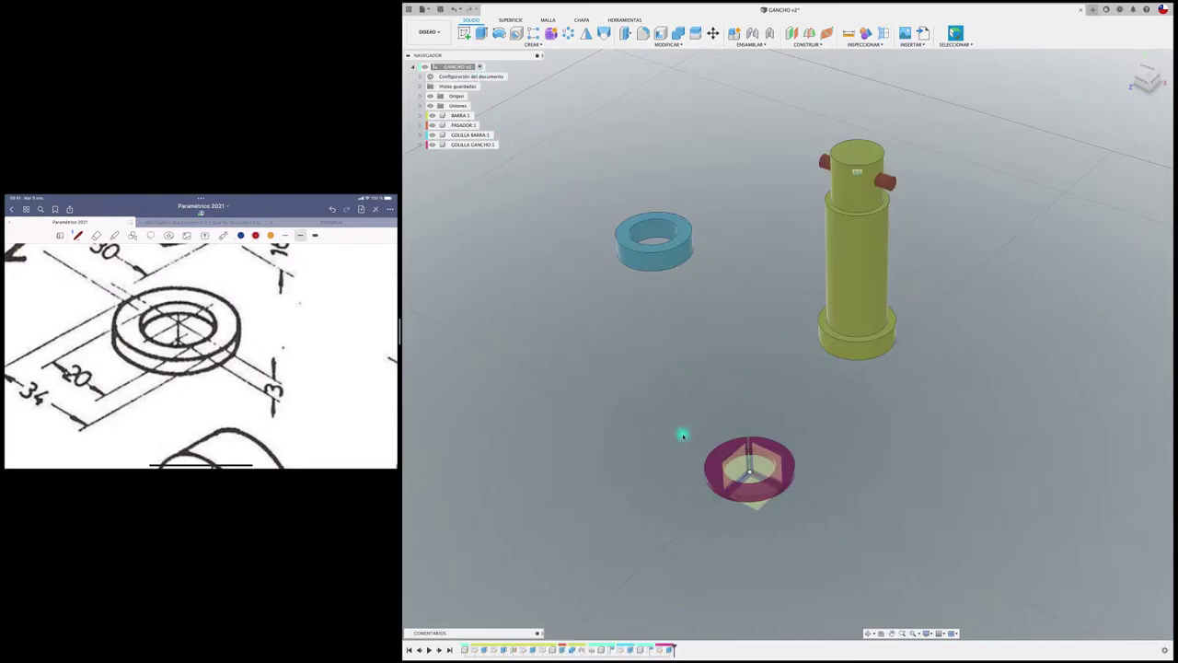
{"action": "left_click_drag", "start_coordinate": [684, 433], "coordinate": [655, 125]}
{"action": "scroll", "coordinate": [603, 306], "scroll_direction": "down", "scroll_amount": 2}
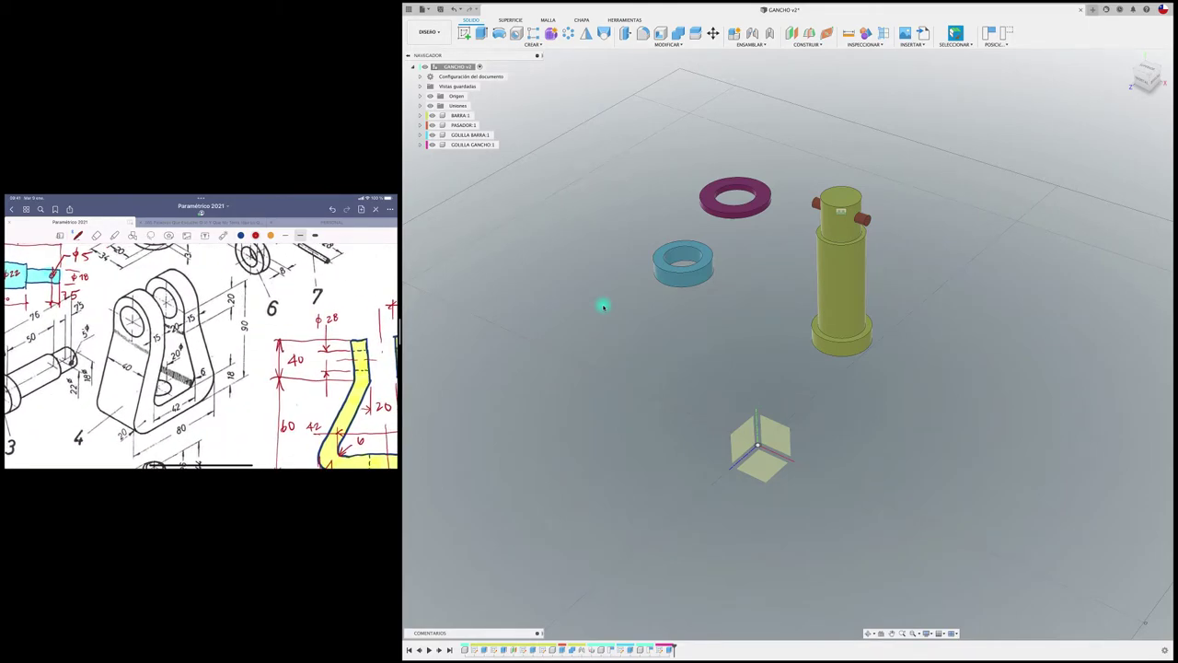
{"action": "left_click_drag", "start_coordinate": [819, 342], "coordinate": [912, 263]}
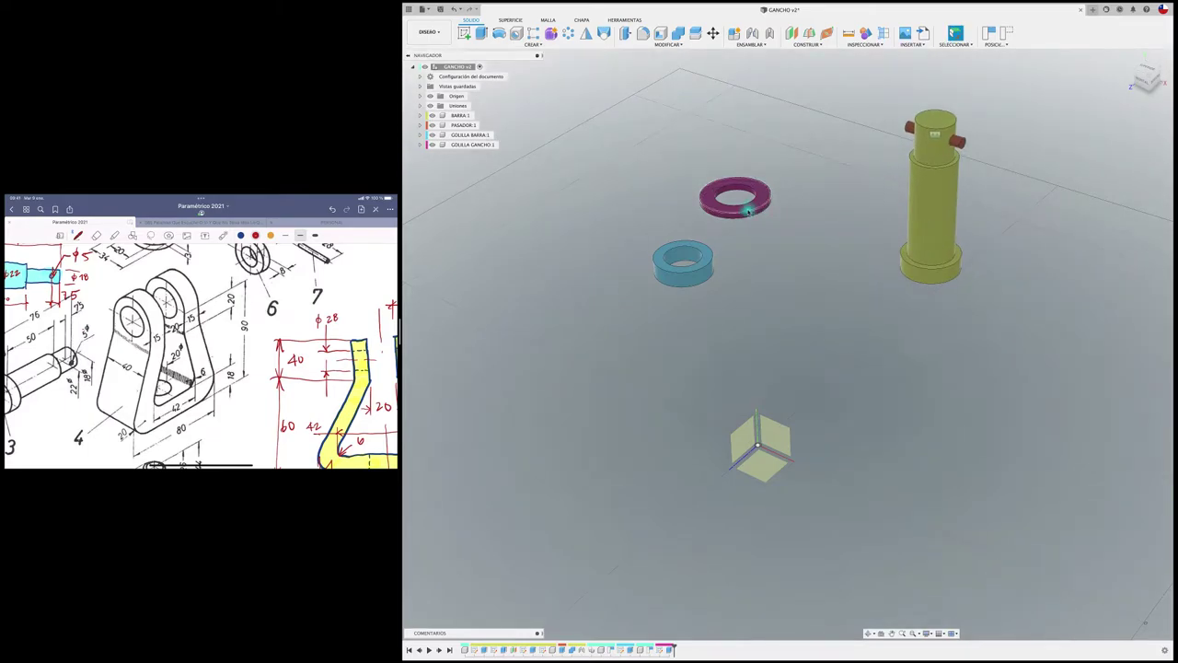
{"action": "left_click_drag", "start_coordinate": [724, 197], "coordinate": [793, 179]}
{"action": "left_click_drag", "start_coordinate": [683, 272], "coordinate": [721, 195]}
{"action": "left_click_drag", "start_coordinate": [798, 203], "coordinate": [586, 274]}
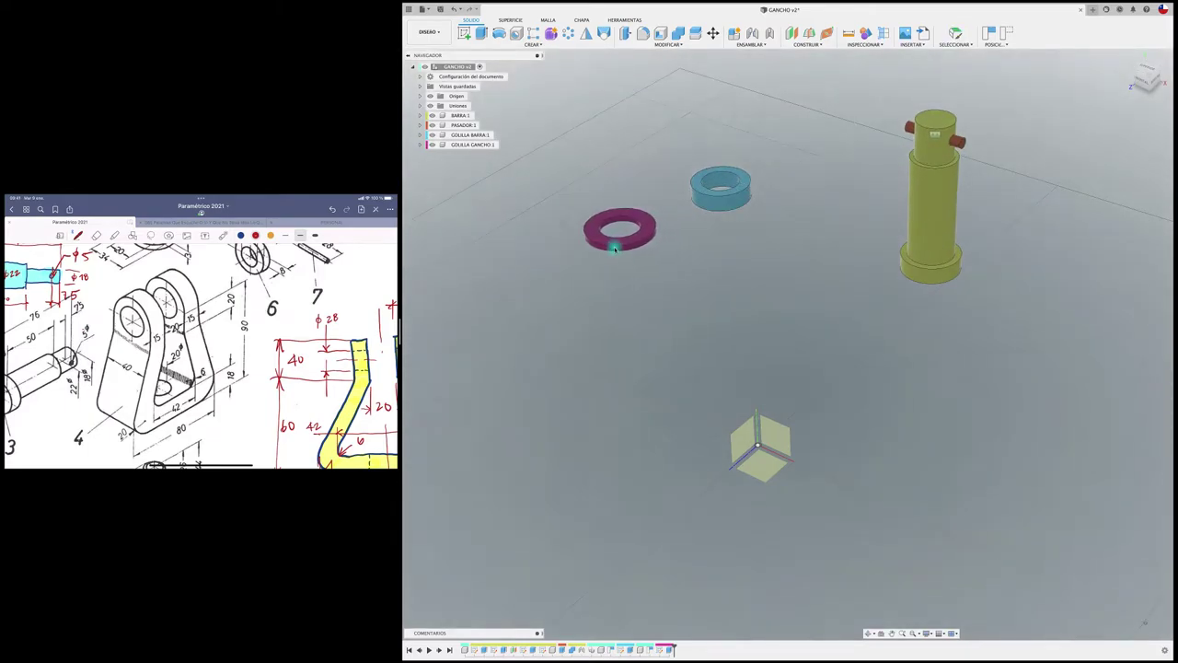
{"action": "left_click_drag", "start_coordinate": [710, 197], "coordinate": [679, 197]}
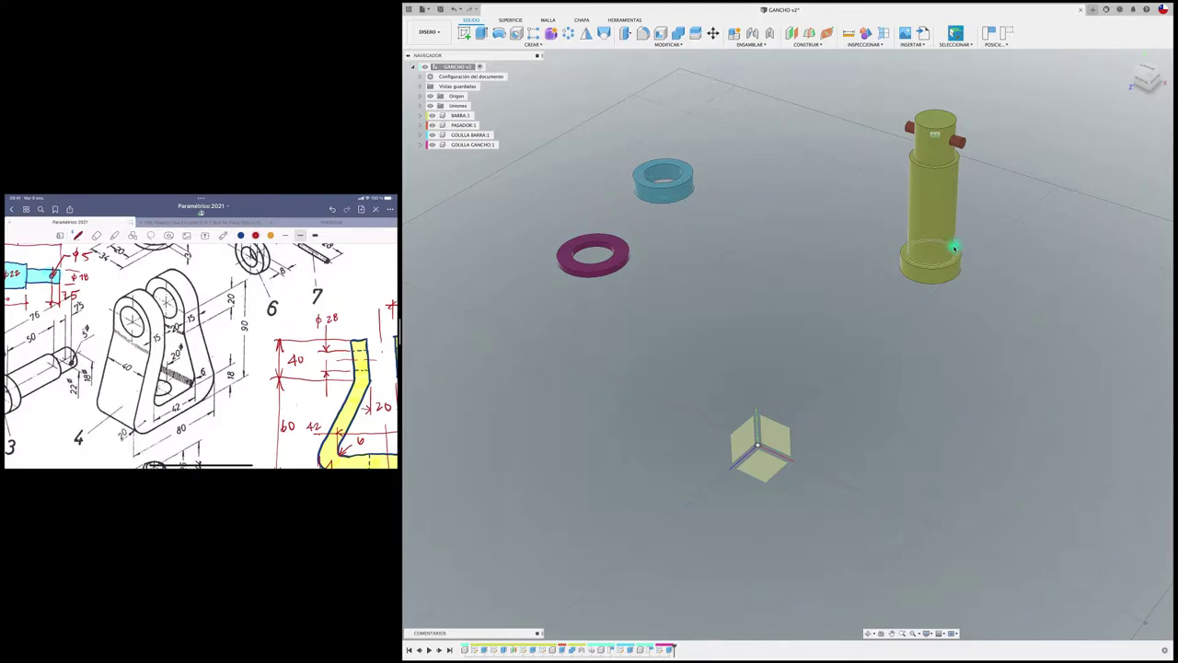
{"action": "left_click_drag", "start_coordinate": [952, 244], "coordinate": [815, 247]}
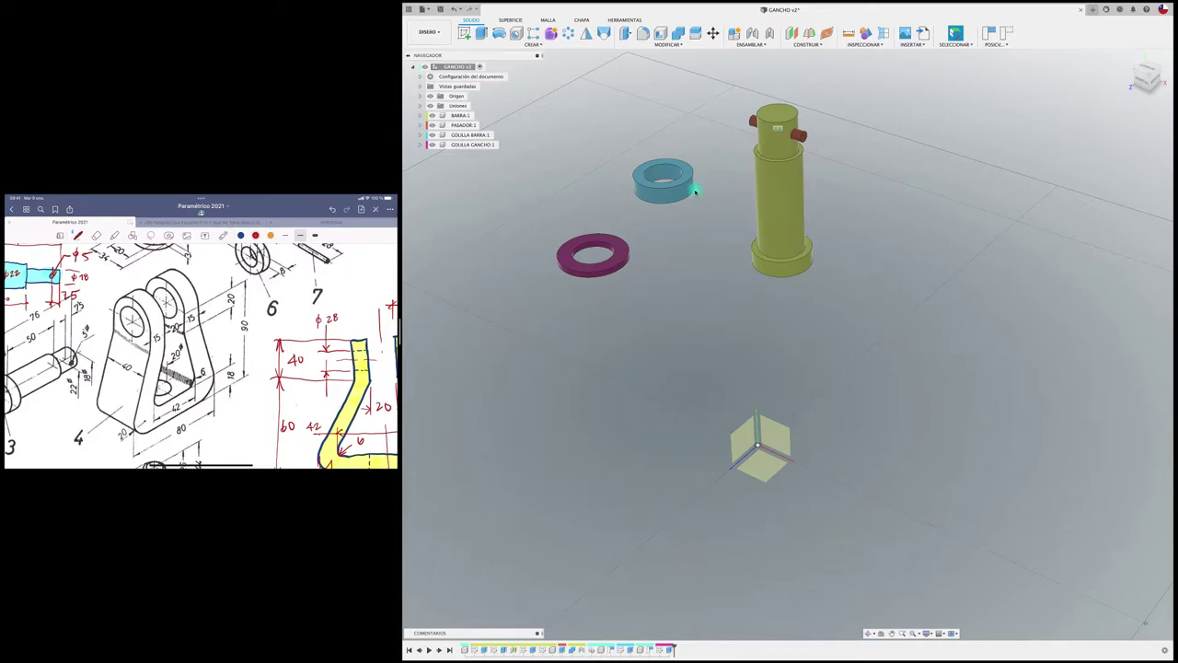
Create a new component named SOPORTE under the GANCHO v2 root.
{"action": "right_click", "coordinate": [463, 68]}
{"action": "left_click", "coordinate": [499, 75]}
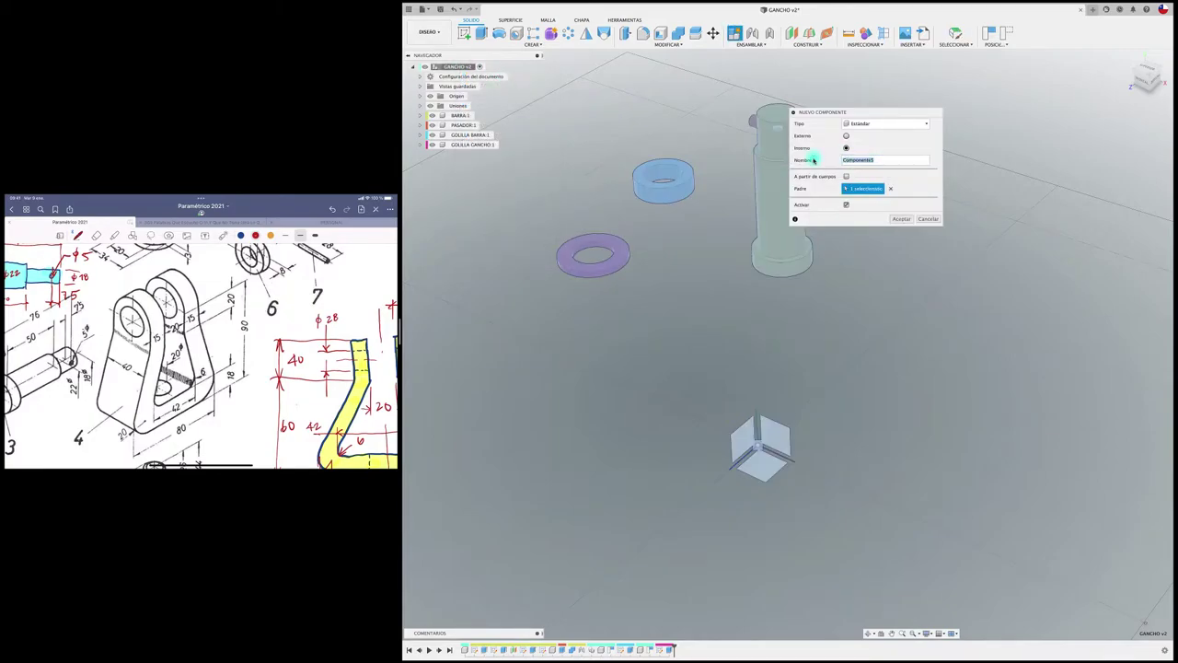
{"action": "type", "text": "SOPORTE"}
{"action": "left_click", "coordinate": [901, 218]}
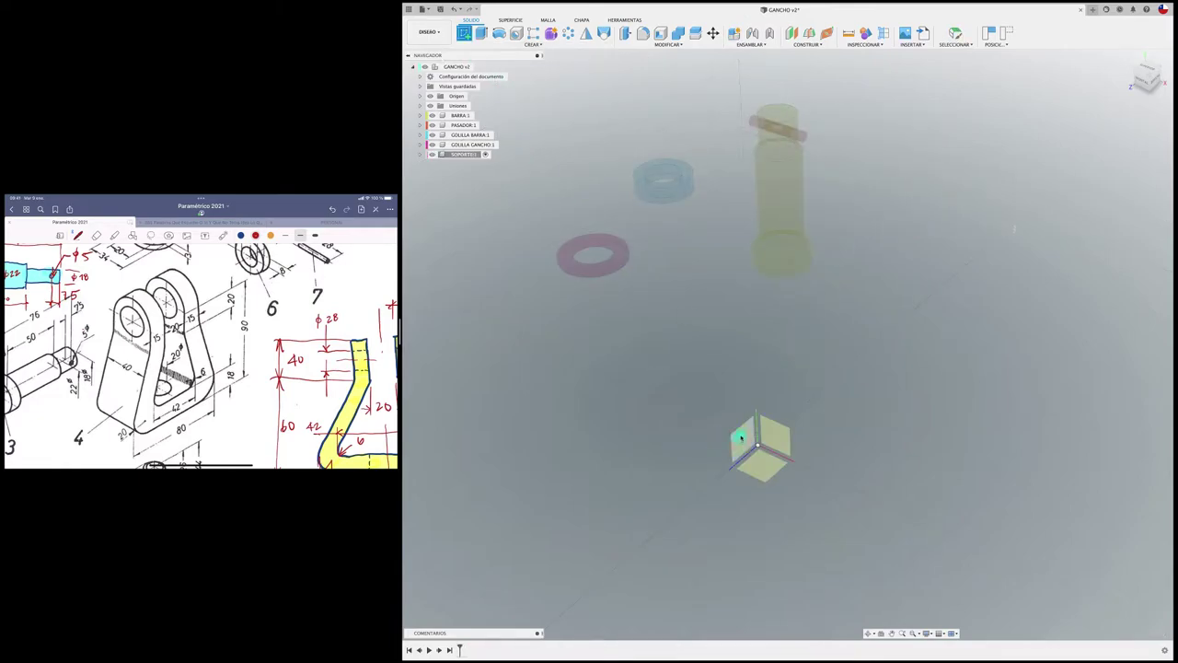
In the right-side view, draw a vertical line up from the origin and make it a centreline (Eje).
{"action": "left_click", "coordinate": [814, 340]}
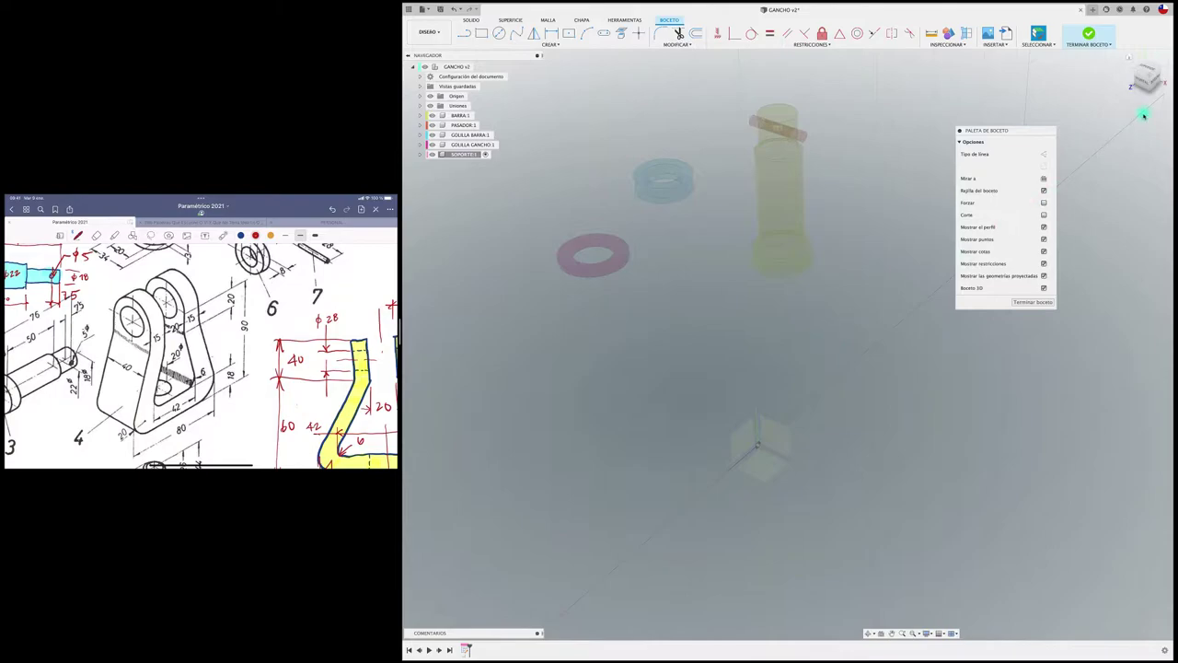
{"action": "left_click", "coordinate": [1152, 81]}
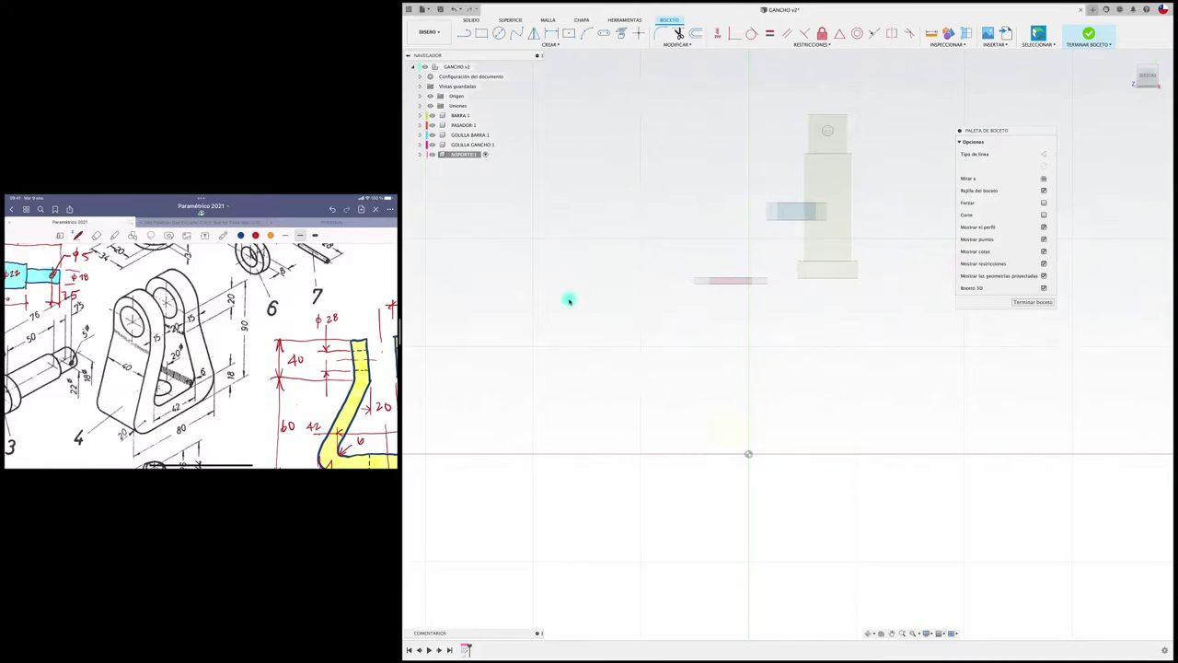
{"action": "left_click", "coordinate": [464, 34]}
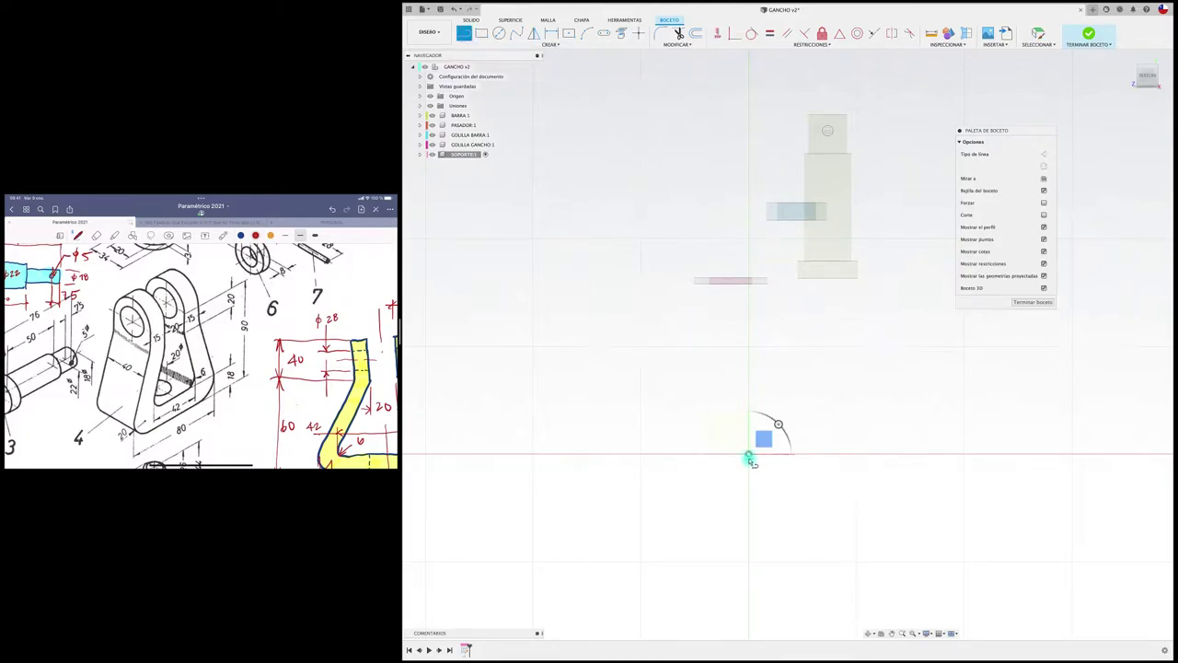
{"action": "left_click", "coordinate": [749, 451]}
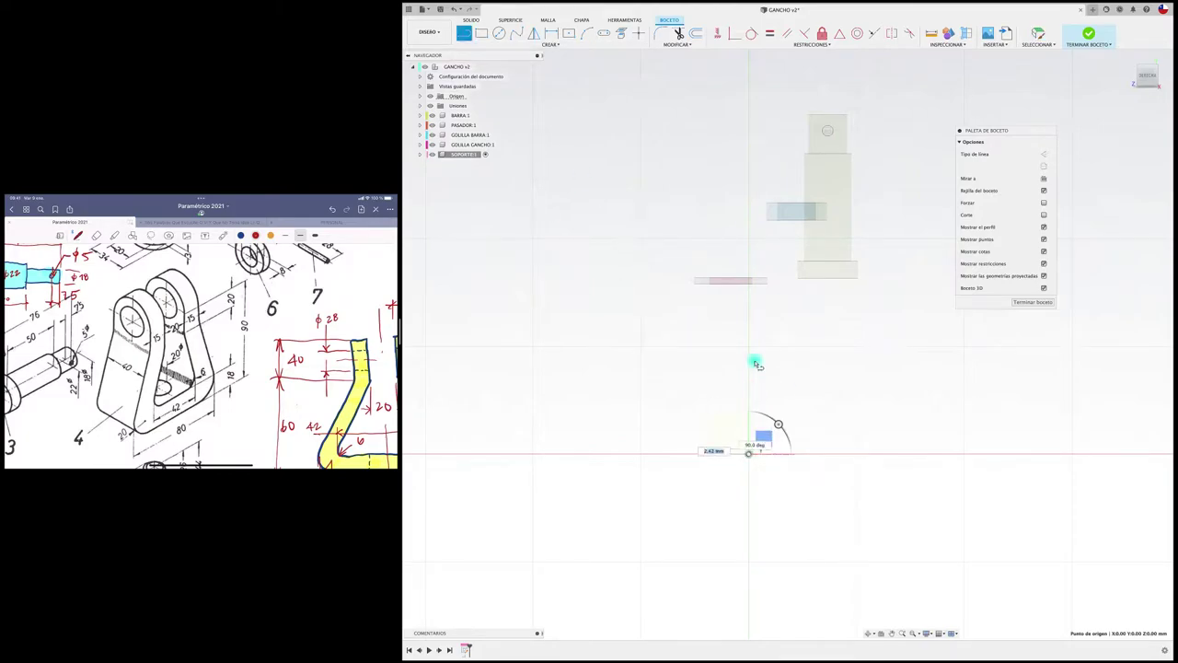
{"action": "left_click", "coordinate": [749, 115]}
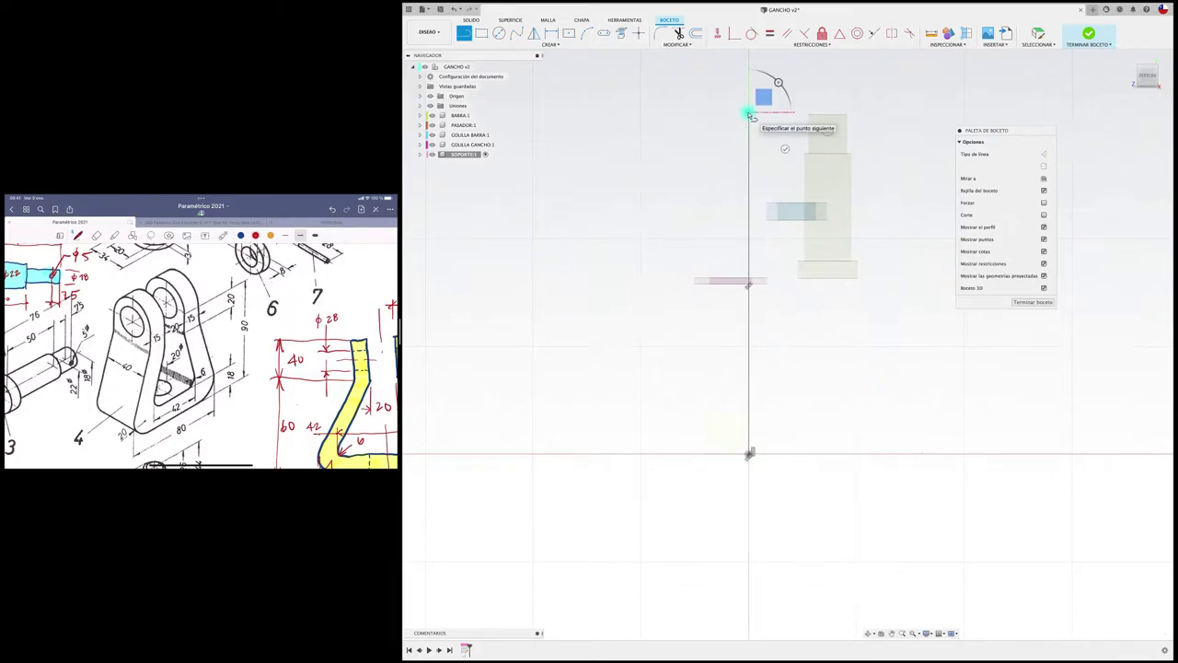
{"action": "key", "text": "Escape"}
{"action": "left_click", "coordinate": [749, 164]}
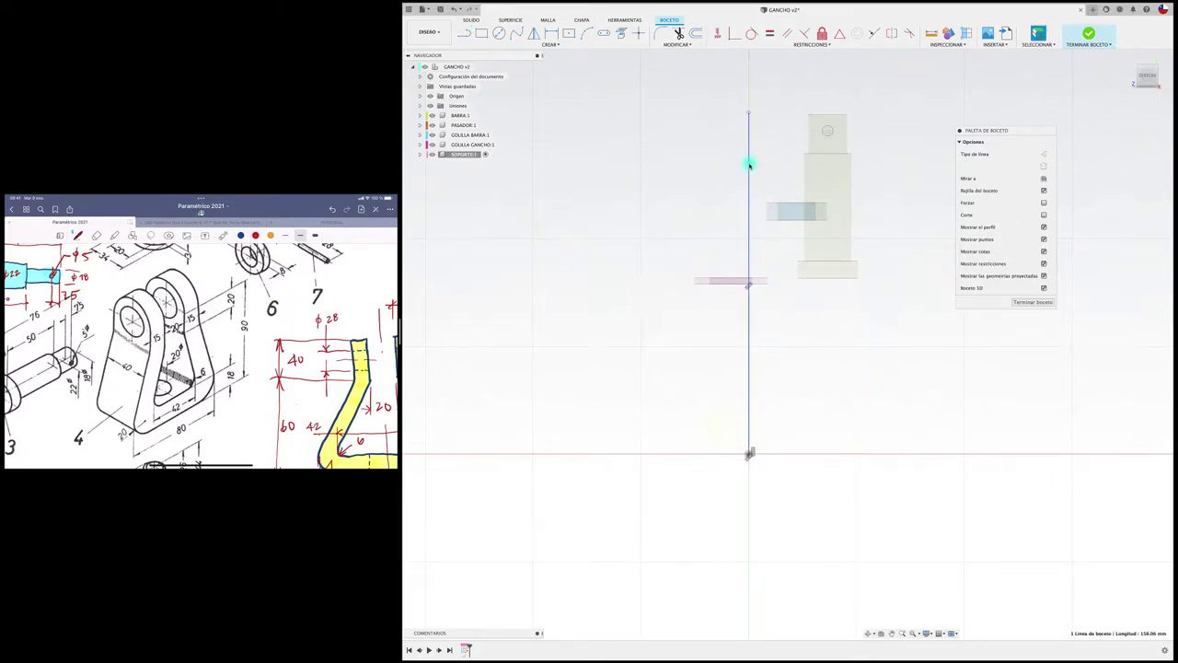
{"action": "left_click", "coordinate": [1044, 166]}
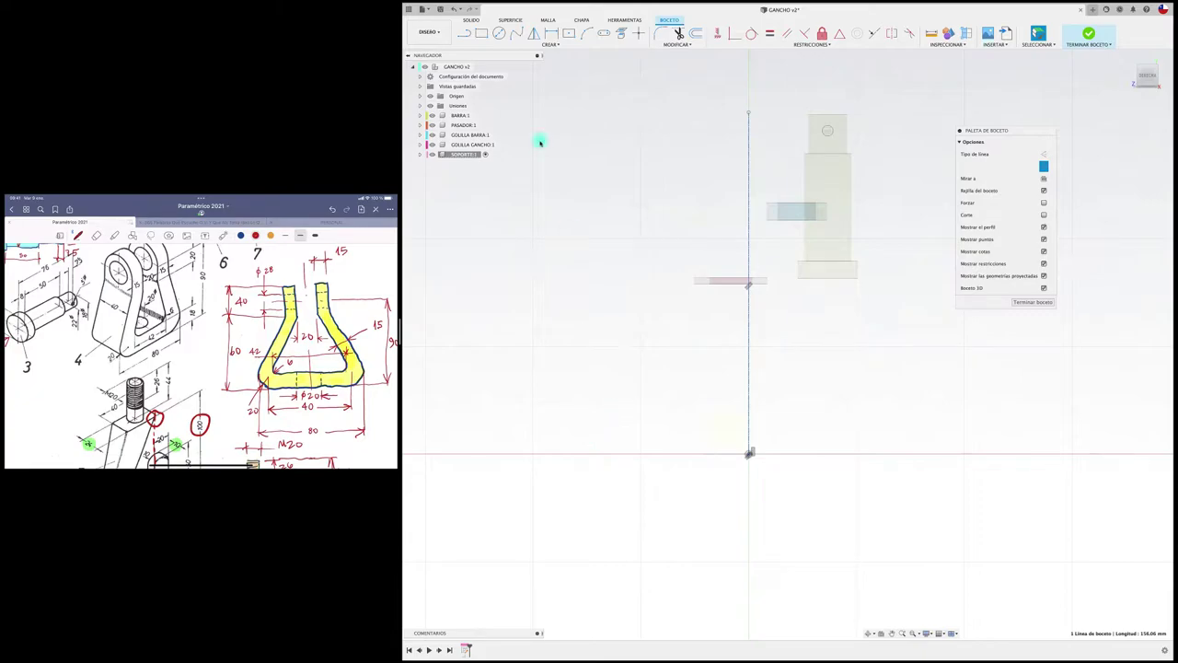
Draw a 40 mm line starting at the sketch origin.
{"action": "left_click", "coordinate": [464, 33]}
{"action": "left_click", "coordinate": [750, 453]}
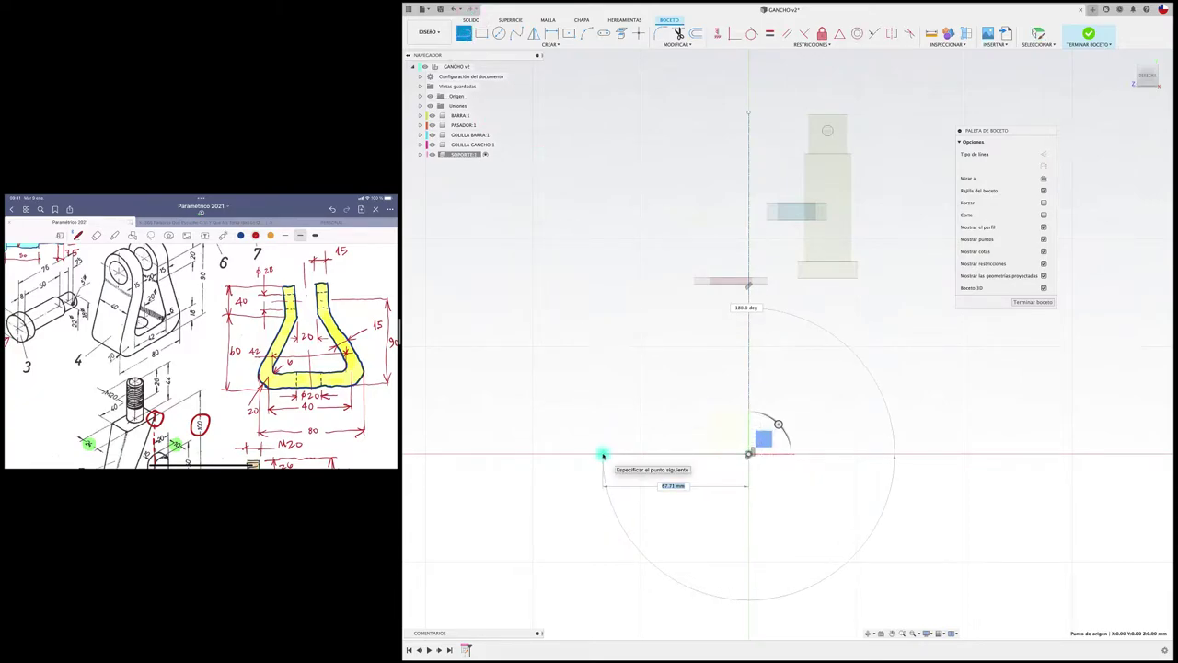
{"action": "type", "text": "40"}
{"action": "key", "text": "Return"}
{"action": "key", "text": "Escape"}
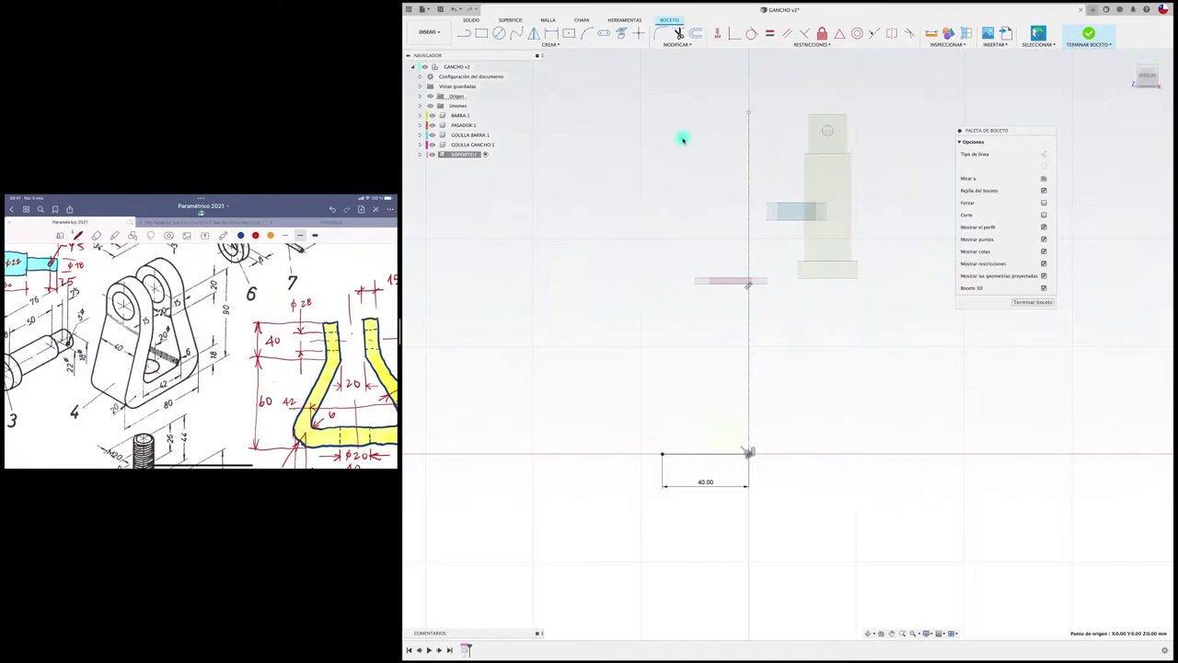
Offset the 40 mm line by 15 mm to form a rectangle.
{"action": "left_click", "coordinate": [696, 34]}
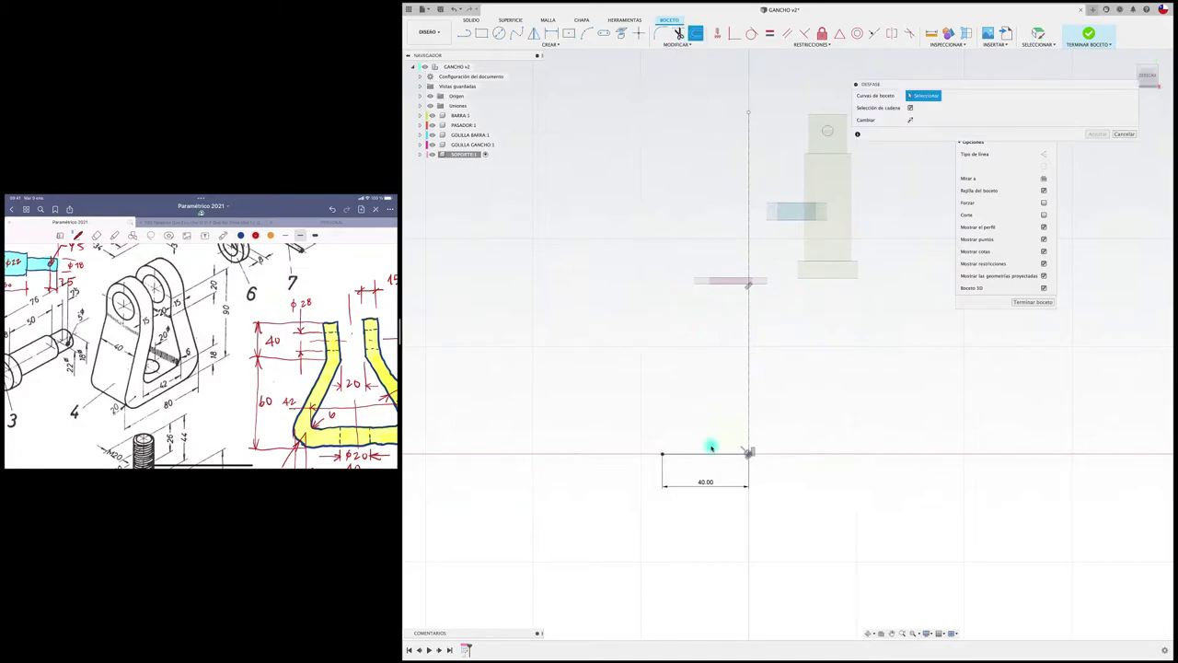
{"action": "left_click", "coordinate": [708, 453]}
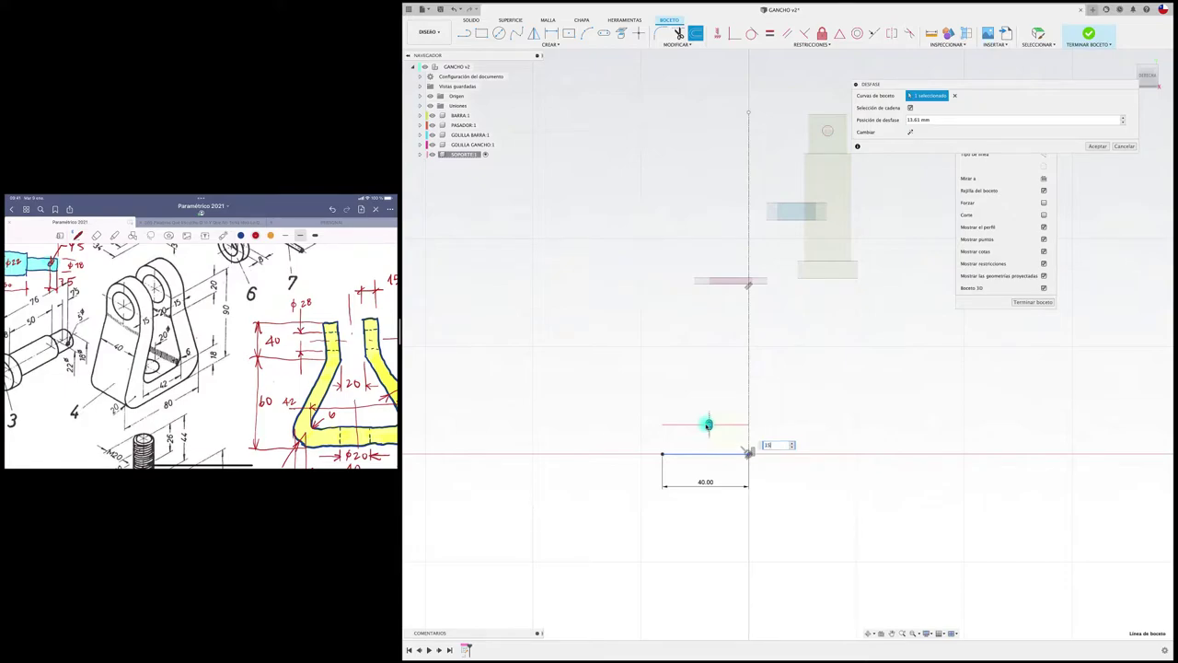
{"action": "type", "text": "15"}
{"action": "key", "text": "Return"}
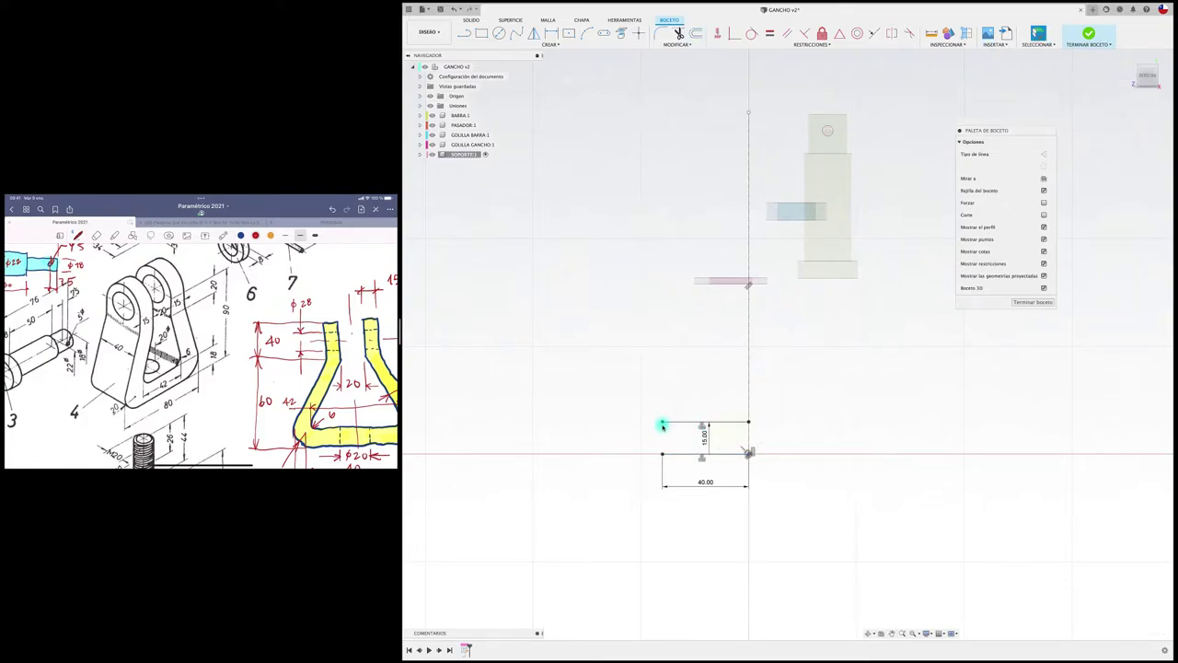
{"action": "left_click", "coordinate": [662, 423]}
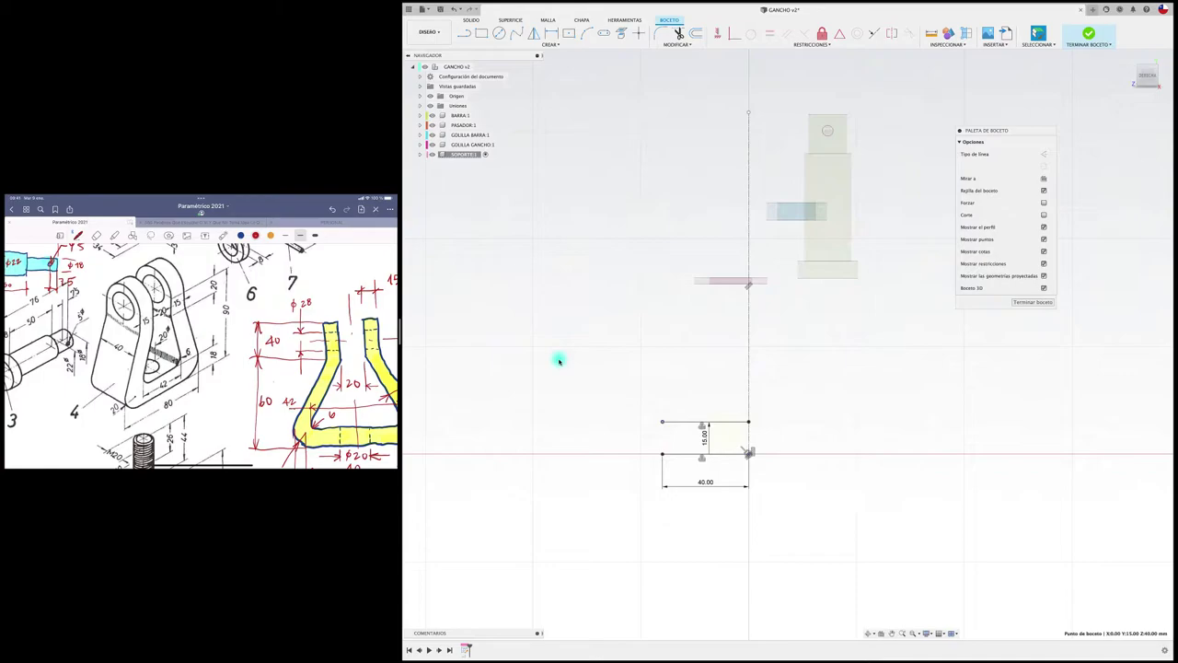
Add a reference dimension to the rectangle's top edge and select the unwanted edges and dimensions.
{"action": "key", "text": "d"}
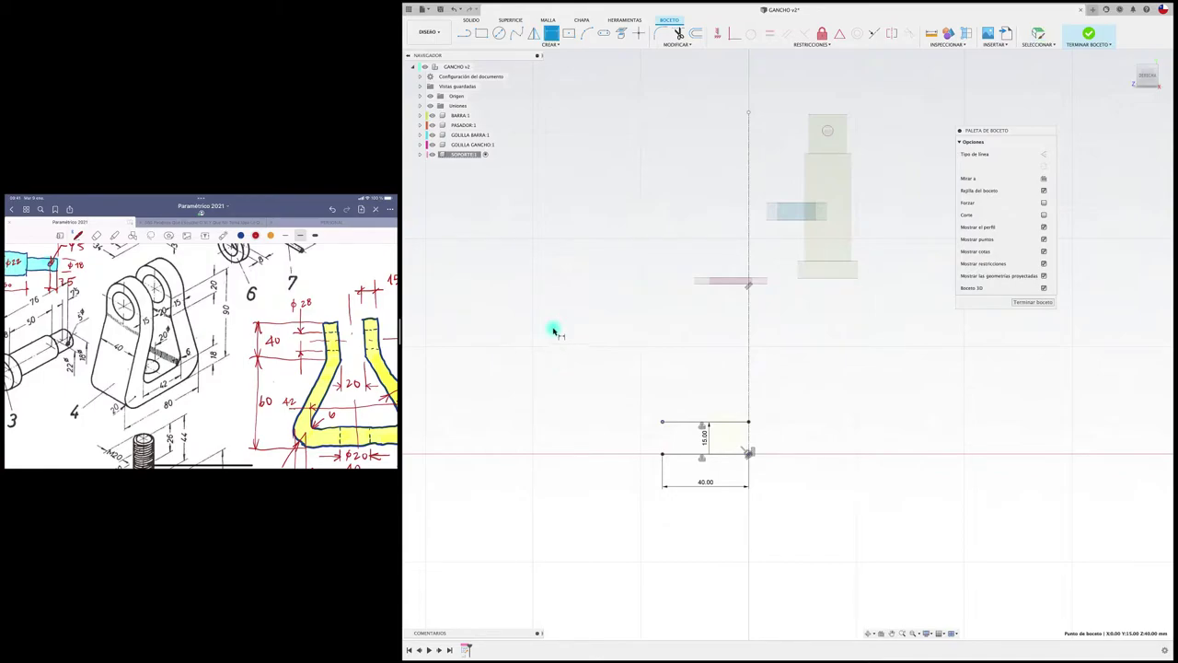
{"action": "left_click", "coordinate": [691, 422]}
{"action": "left_click", "coordinate": [705, 387]}
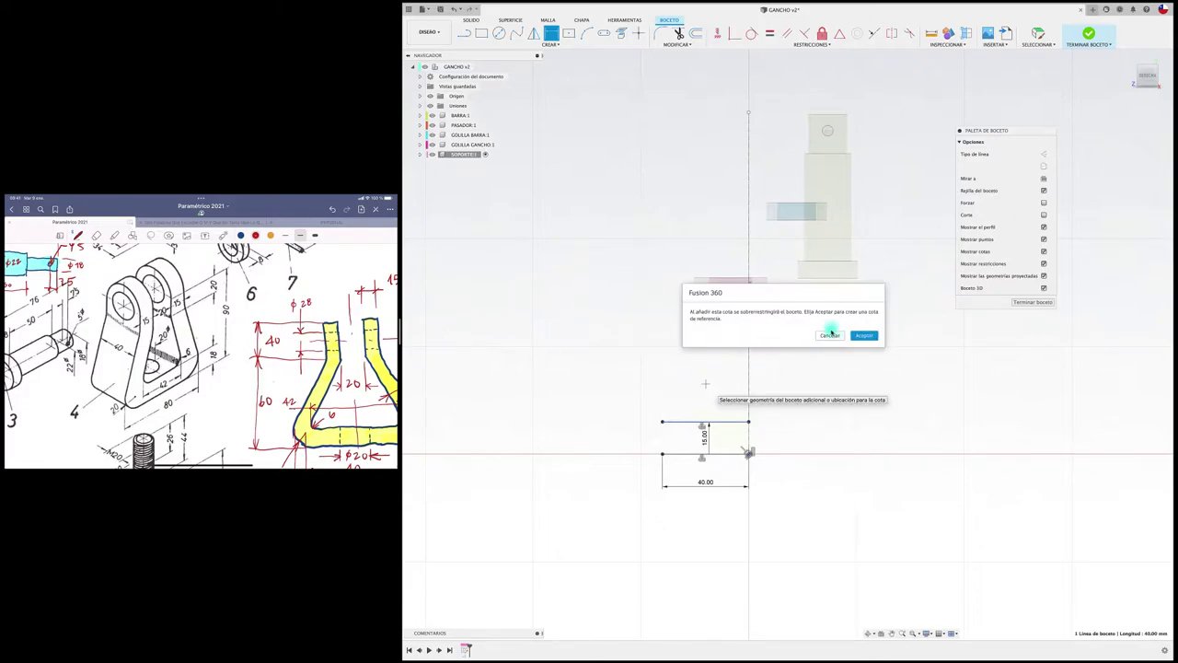
{"action": "left_click", "coordinate": [865, 335]}
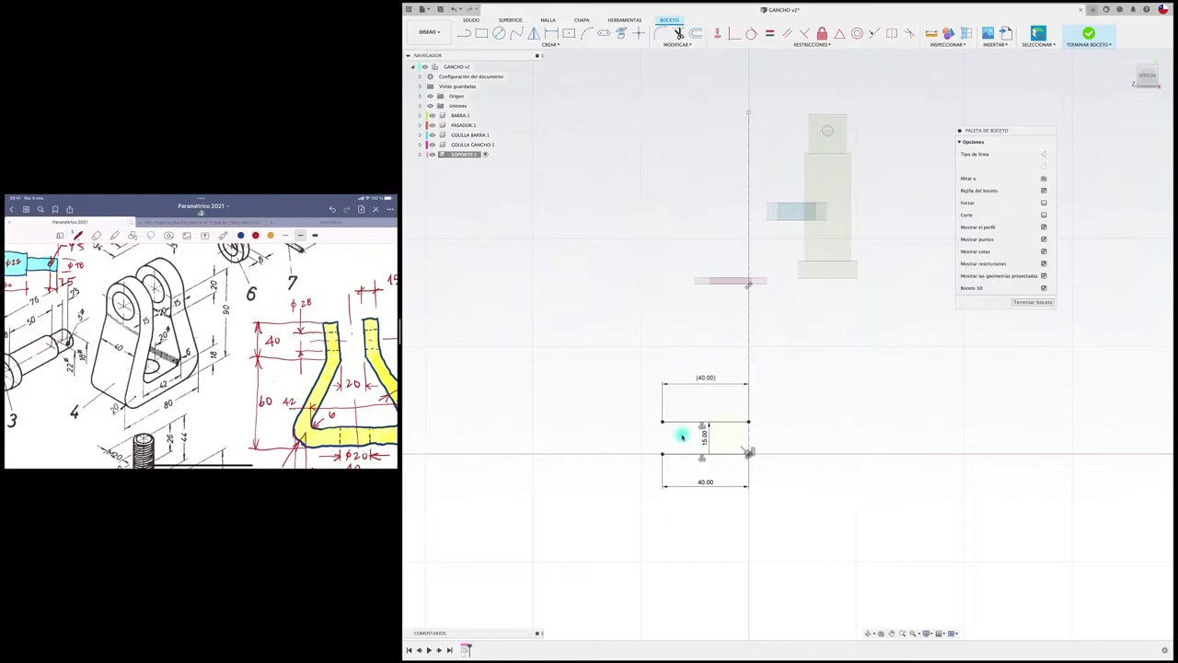
{"action": "left_click", "coordinate": [691, 421]}
Delete the extra rectangle geometry, then draw a line up from the base and leftward above it.
{"action": "key", "text": "Delete"}
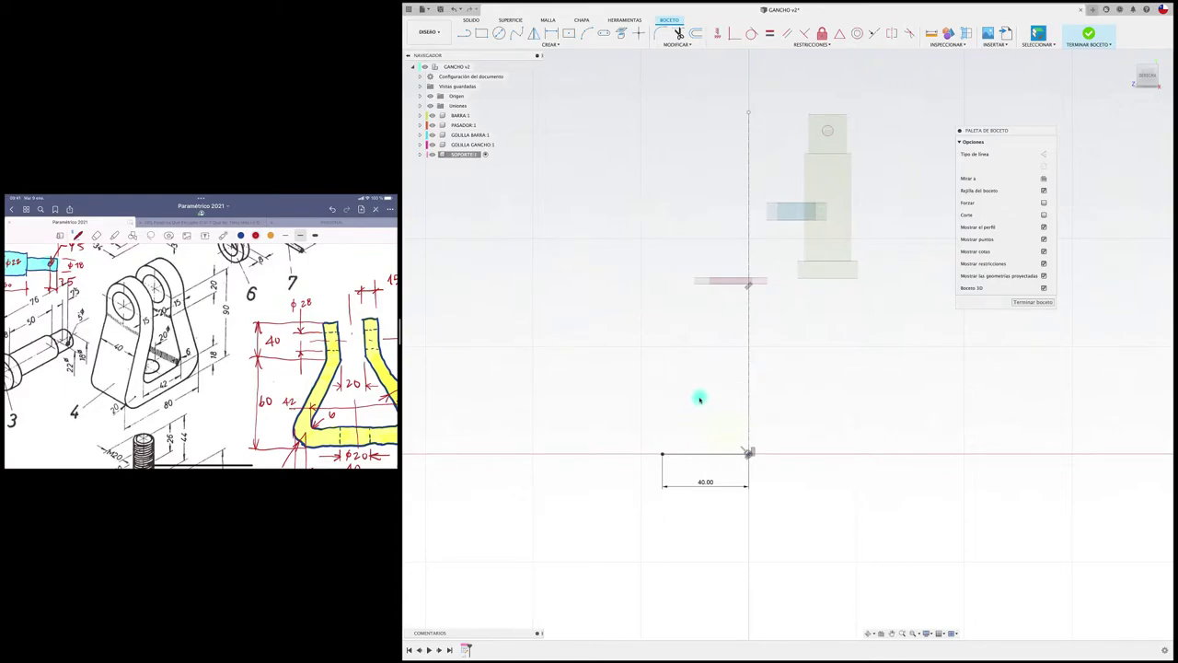
{"action": "left_click", "coordinate": [464, 33]}
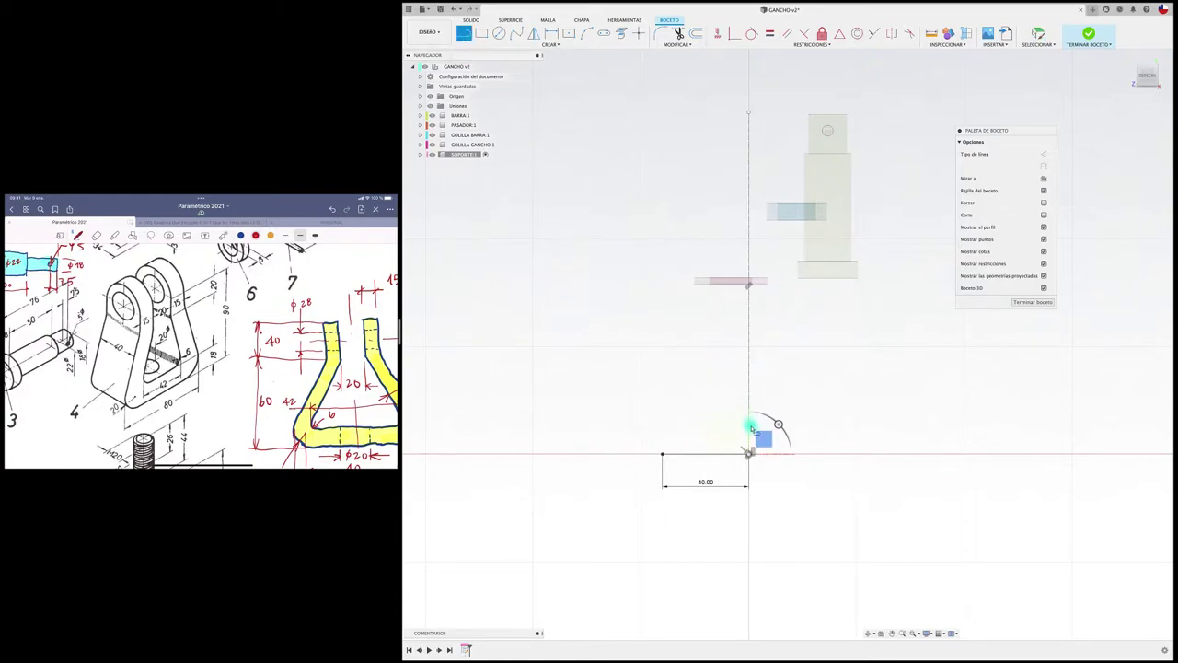
{"action": "left_click", "coordinate": [746, 419]}
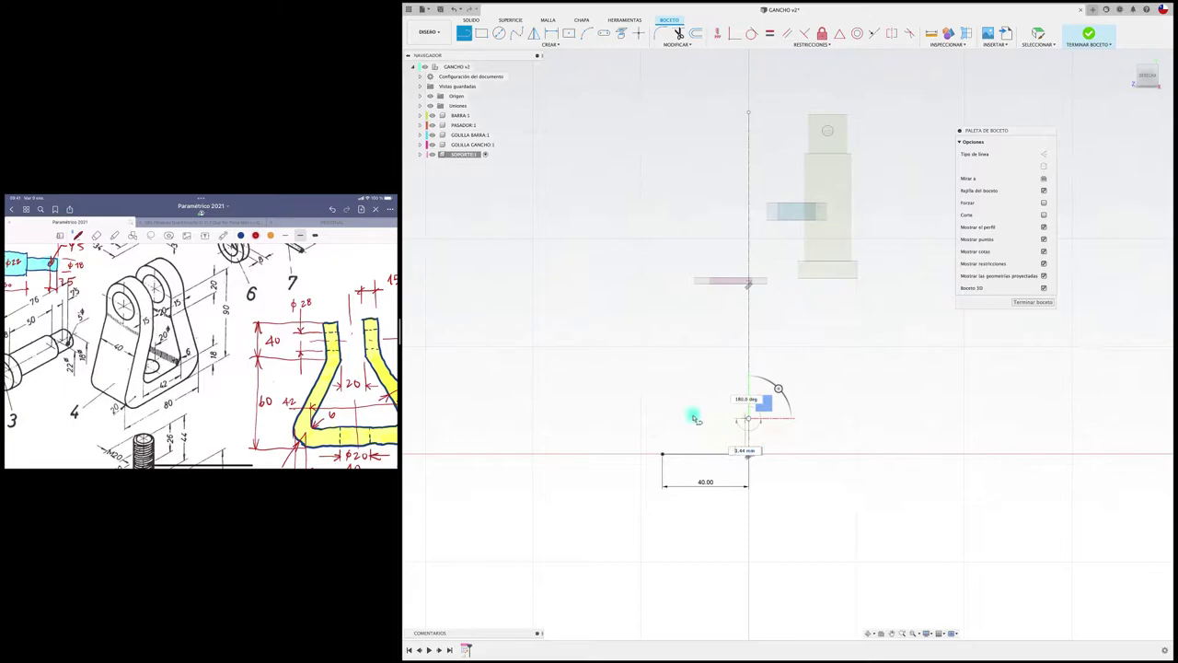
{"action": "left_click", "coordinate": [611, 420]}
{"action": "key", "text": "Escape"}
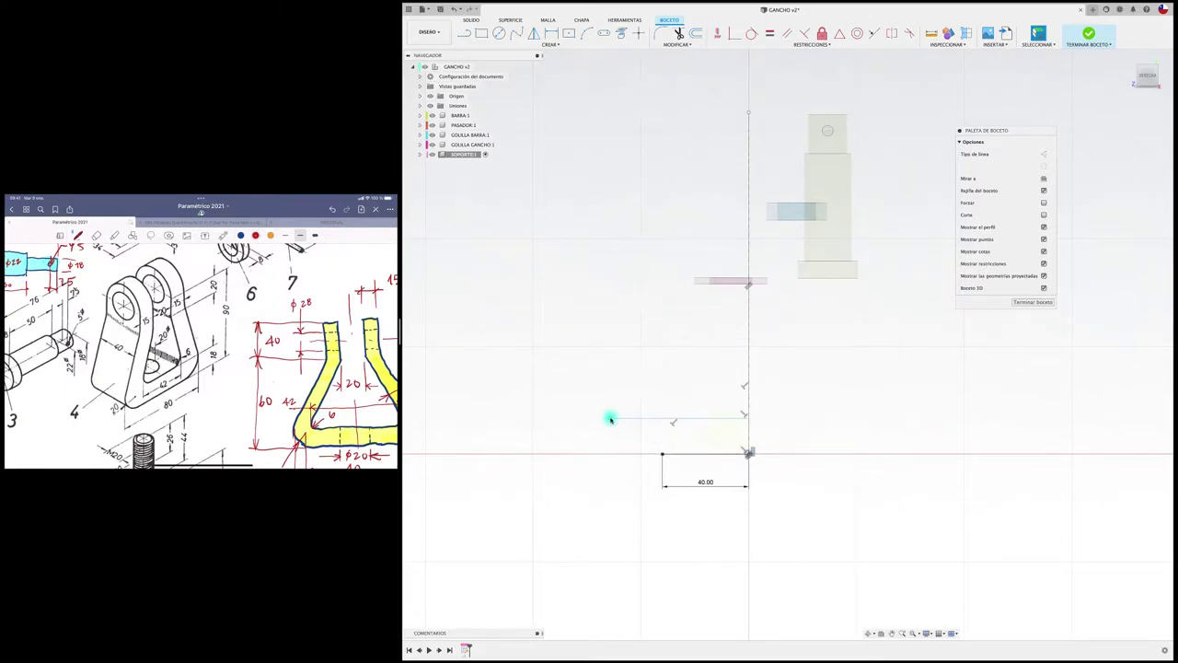
Dimension the spacing between the base line and the upper line as 15 mm.
{"action": "key", "text": "d"}
{"action": "left_click", "coordinate": [705, 452]}
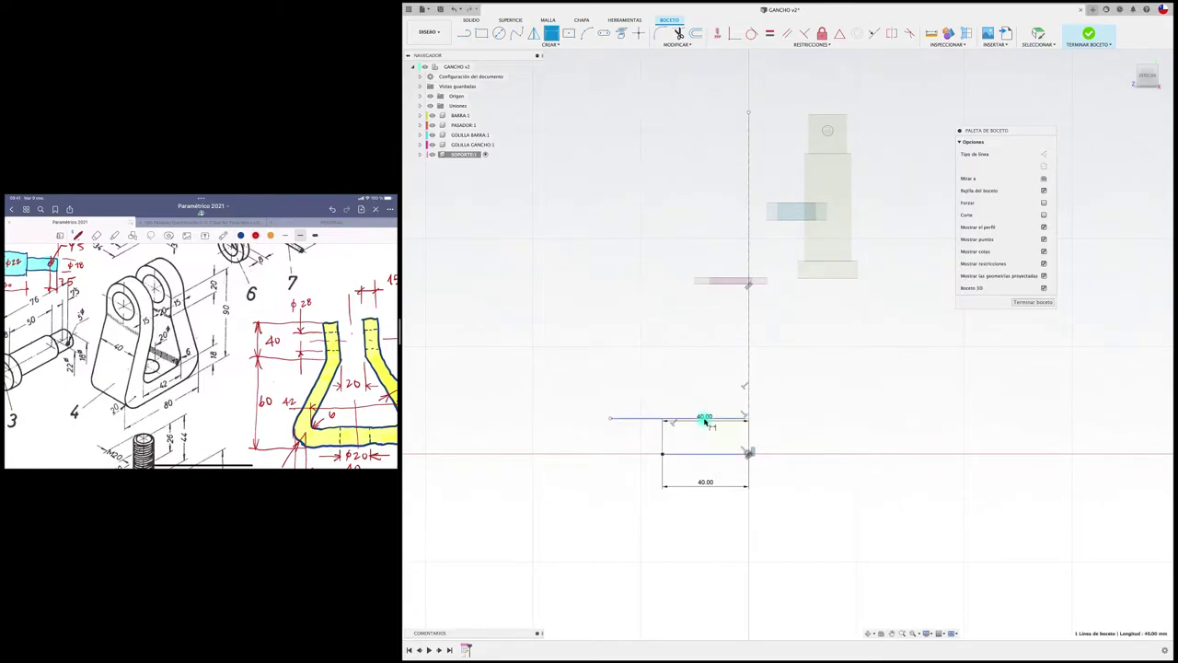
{"action": "left_click", "coordinate": [705, 419]}
{"action": "left_click", "coordinate": [790, 430]}
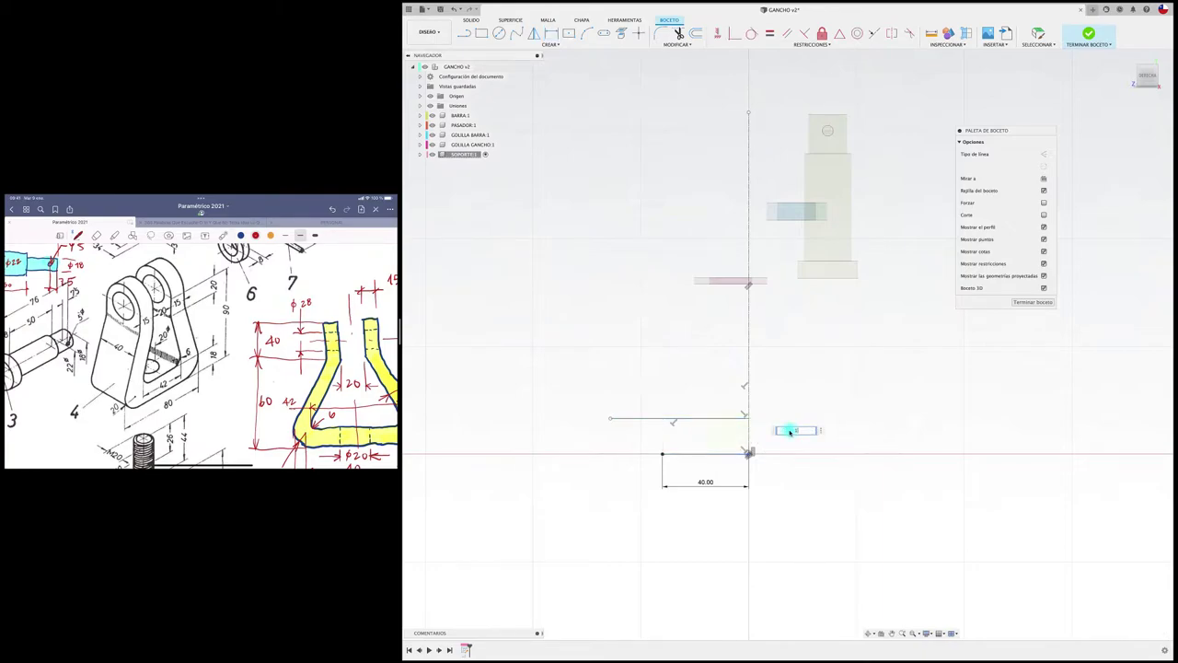
{"action": "type", "text": "15"}
{"action": "key", "text": "Return"}
Dimension the upper line's length and move the connecting line's end onto the centre axis.
{"action": "left_click", "coordinate": [704, 422]}
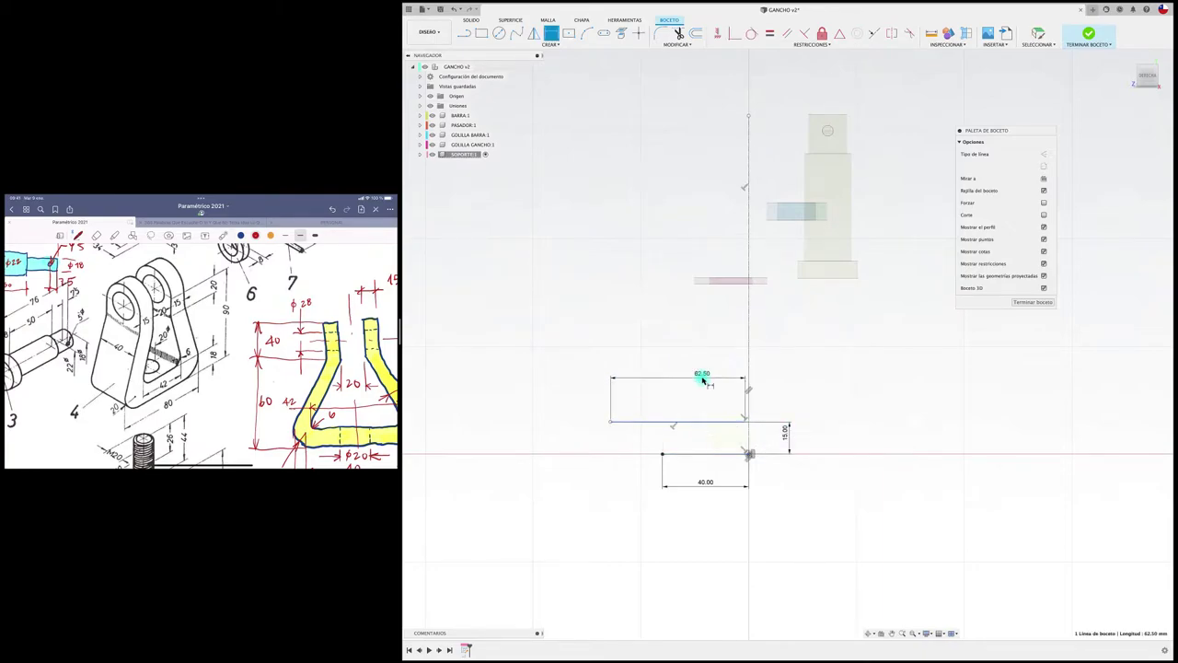
{"action": "scroll", "coordinate": [728, 419], "scroll_direction": "up", "scroll_amount": 5}
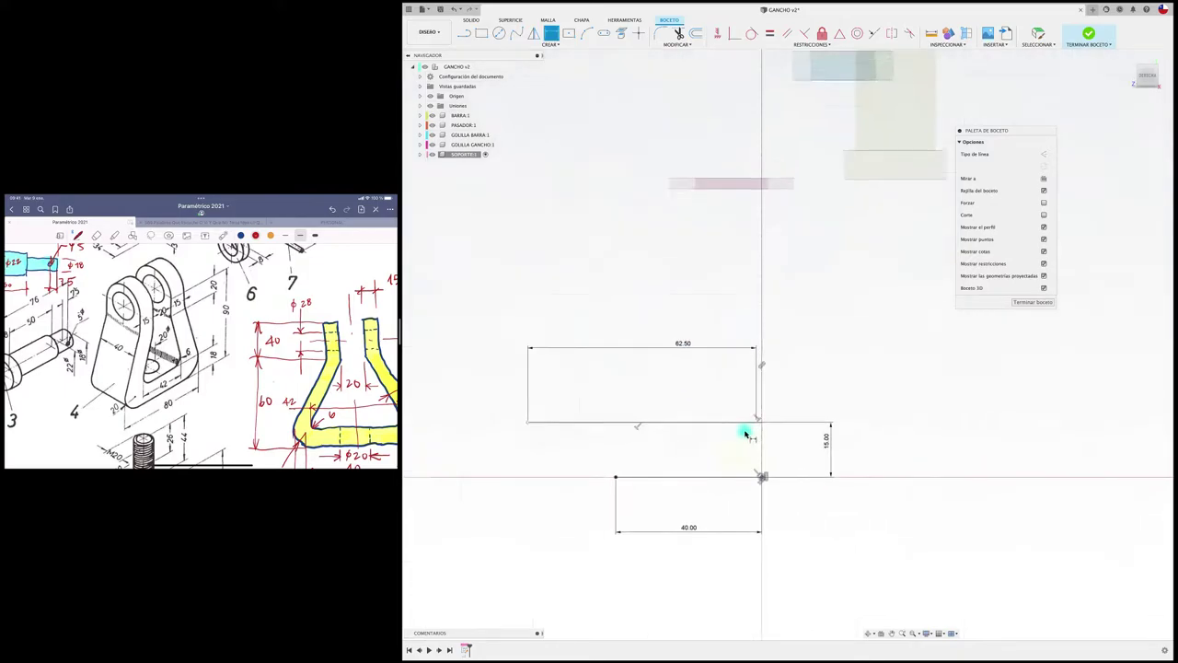
{"action": "left_click", "coordinate": [770, 420]}
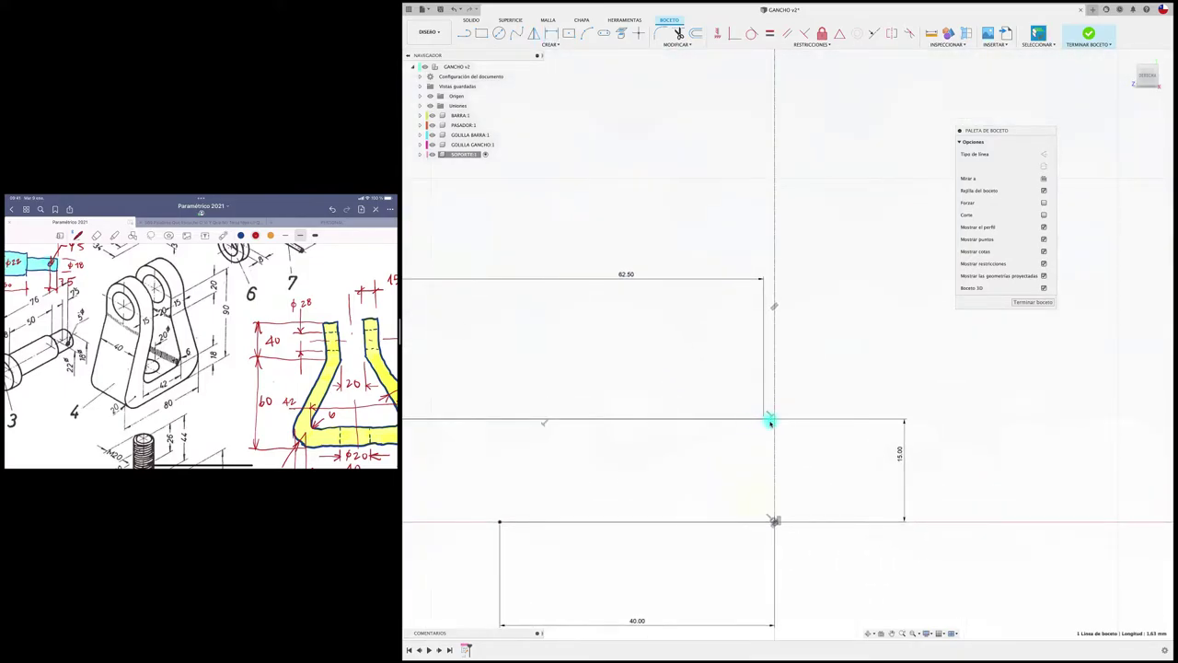
{"action": "left_click_drag", "start_coordinate": [763, 420], "coordinate": [775, 420]}
{"action": "scroll", "coordinate": [737, 421], "scroll_direction": "down", "scroll_amount": 2}
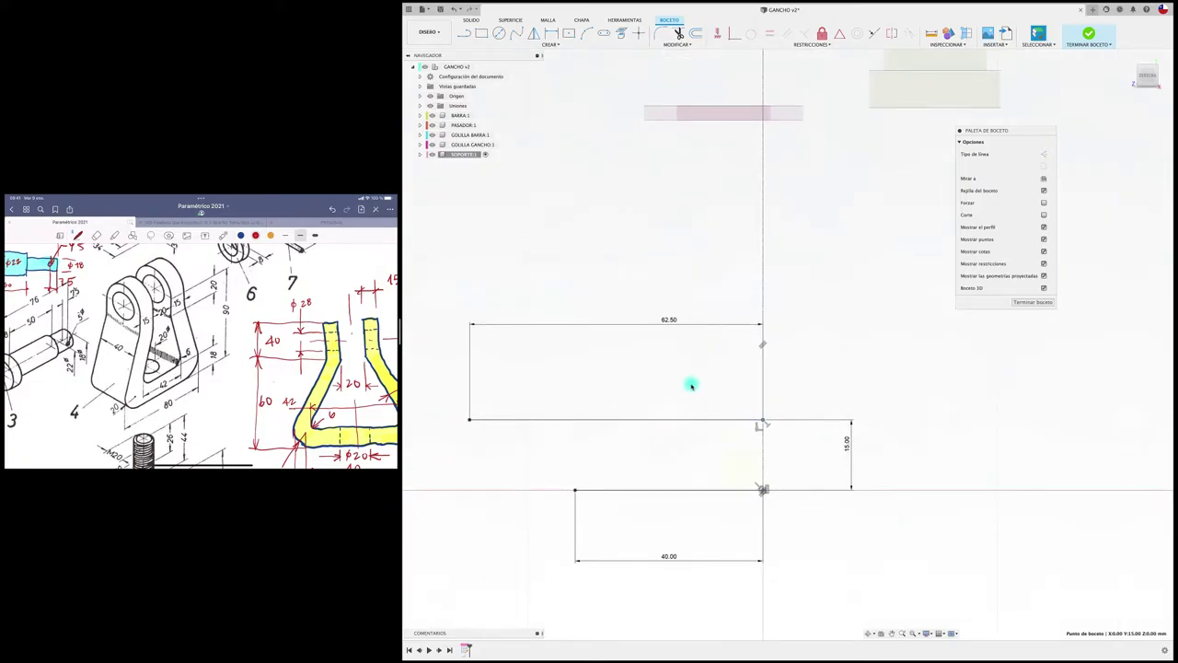
Change the upper line's length to 21 mm and its spacing to 18 mm.
{"action": "double_click", "coordinate": [668, 320]}
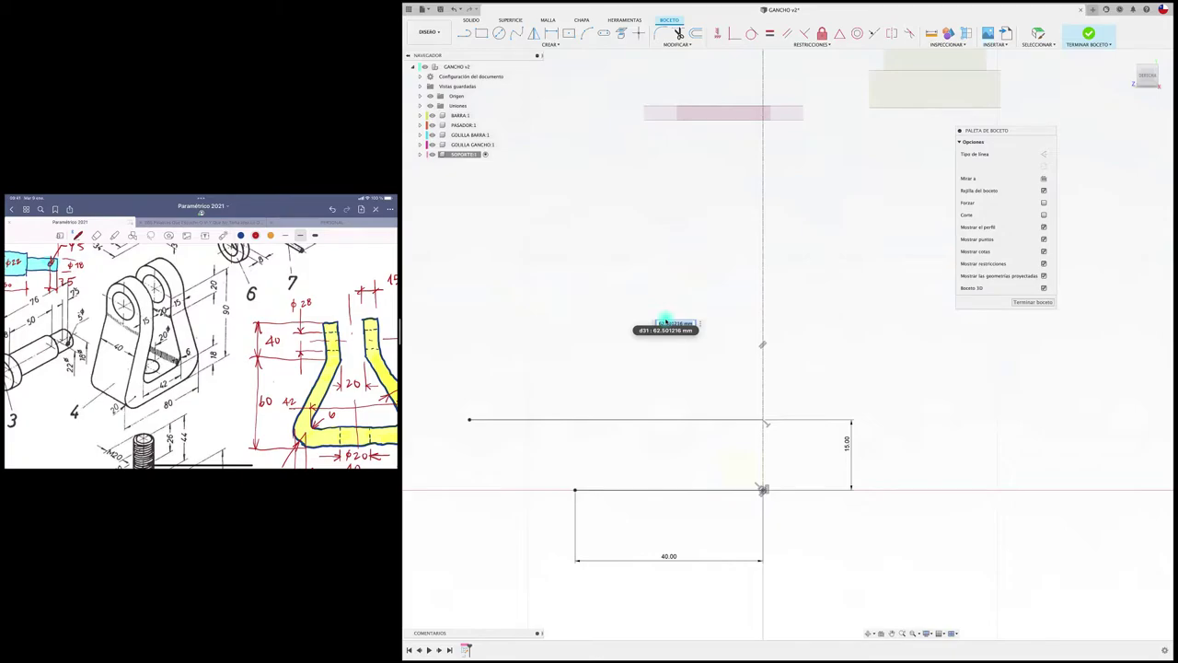
{"action": "type", "text": "6"}
{"action": "key", "text": "Return"}
{"action": "scroll", "coordinate": [817, 406], "scroll_direction": "down", "scroll_amount": 3}
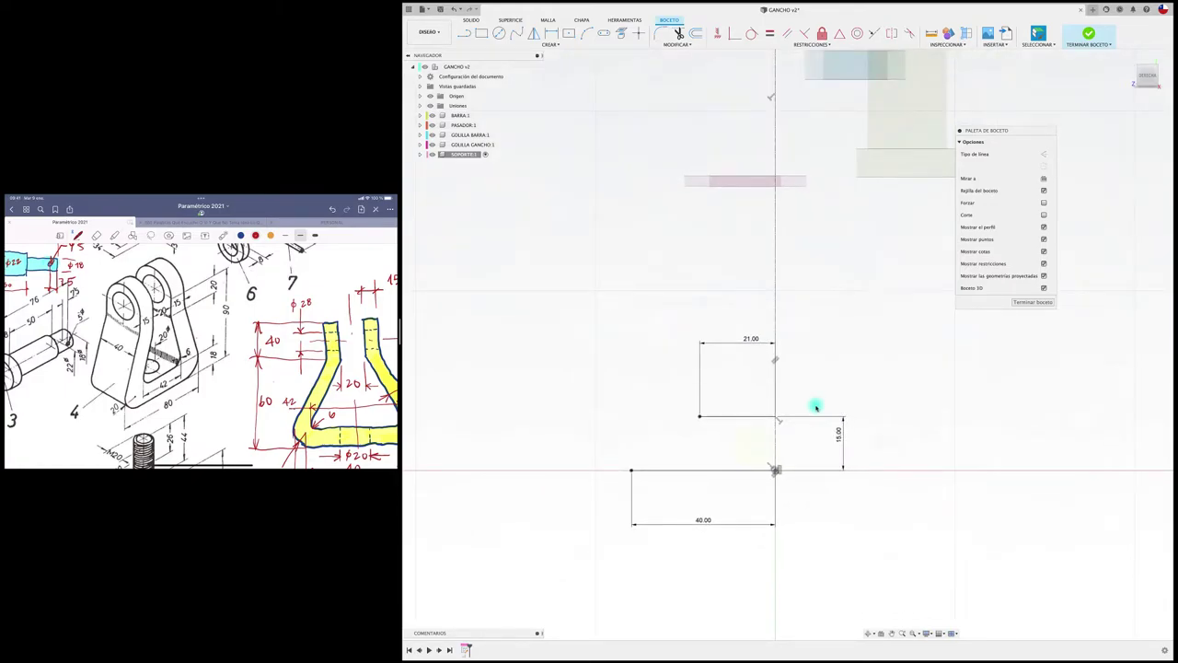
{"action": "scroll", "coordinate": [816, 406], "scroll_direction": "down", "scroll_amount": 2}
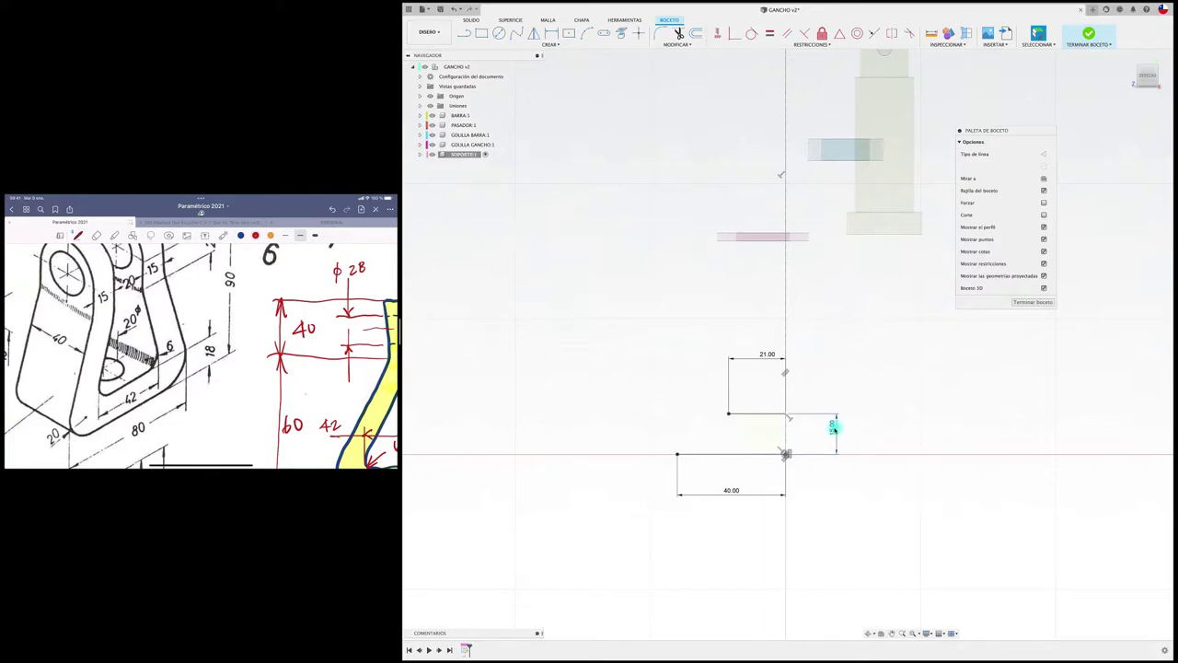
{"action": "double_click", "coordinate": [834, 427]}
{"action": "type", "text": "18"}
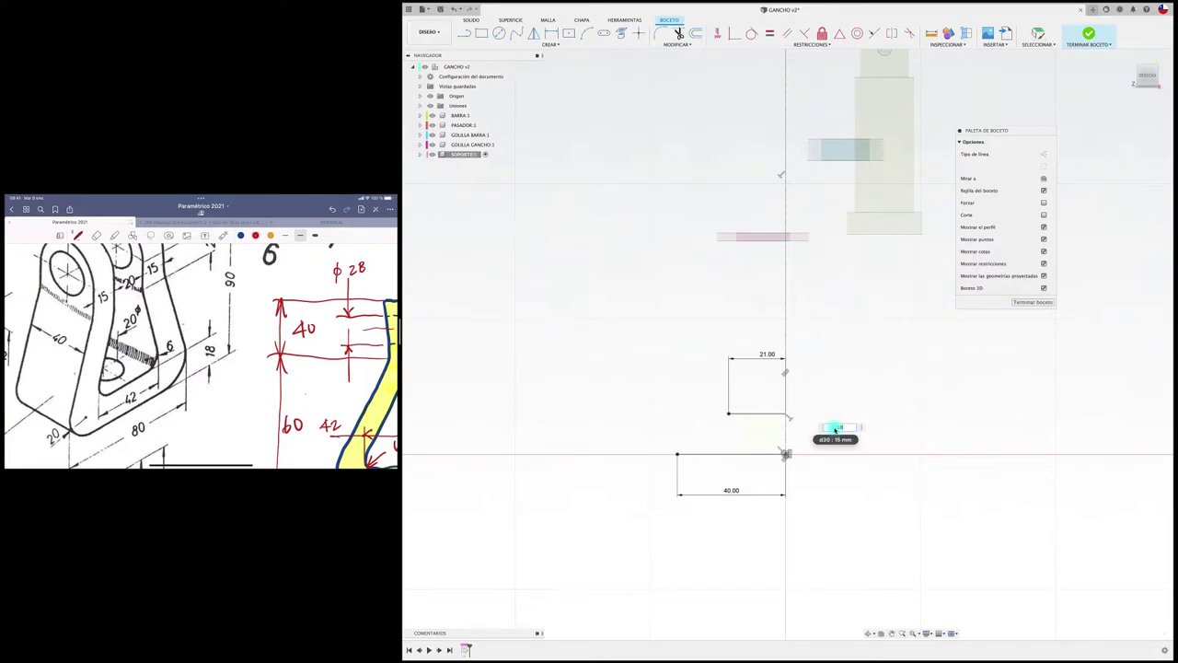
{"action": "key", "text": "Return"}
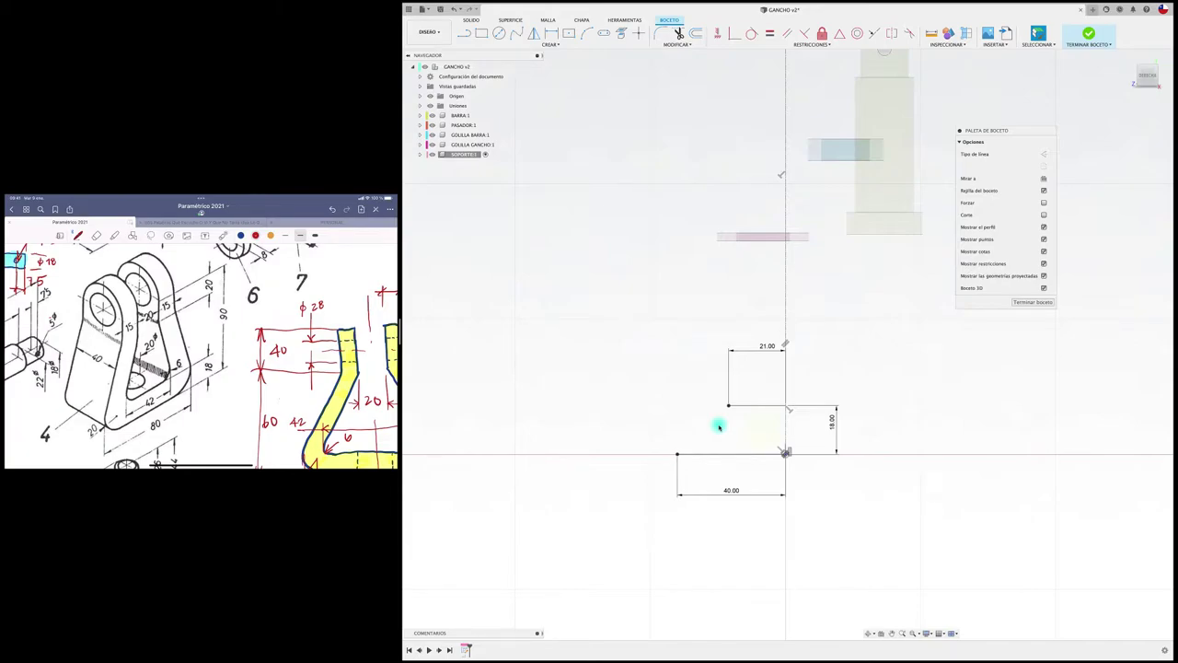
Draw a vertical line rising from the horizontal axis to the right of the sketch.
{"action": "left_click", "coordinate": [464, 33]}
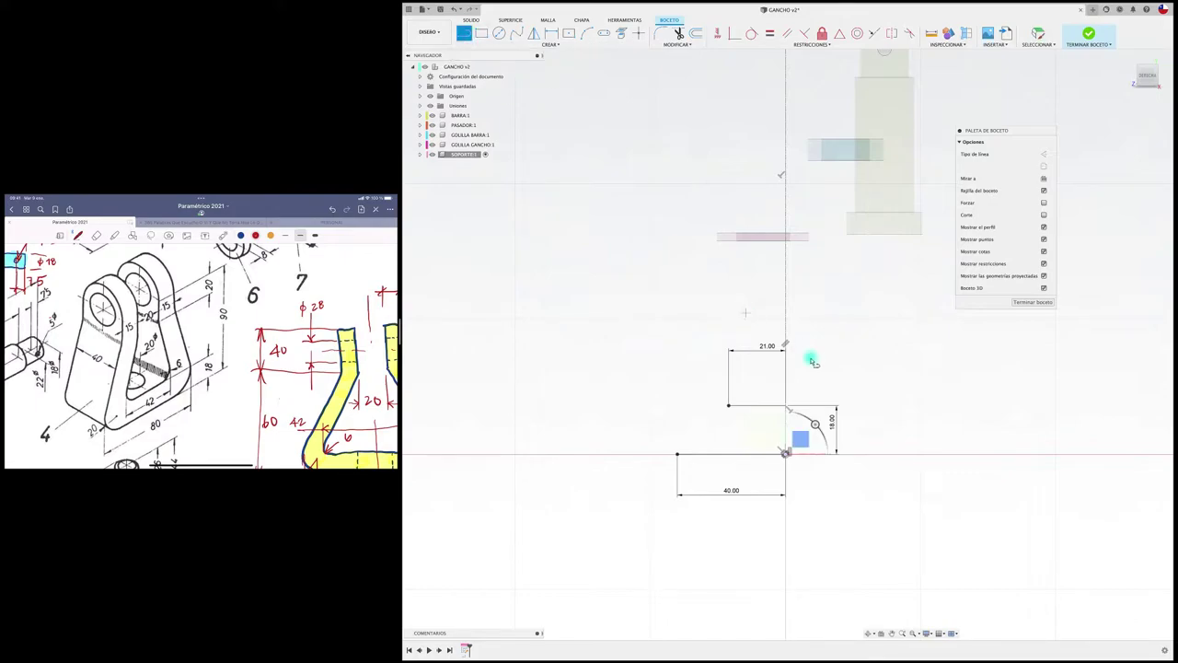
{"action": "mouse_move", "coordinate": [813, 361]}
{"action": "middle_mouse_down"}
{"action": "mouse_move", "coordinate": [671, 371]}
{"action": "mouse_move", "coordinate": [681, 375]}
{"action": "middle_mouse_up"}
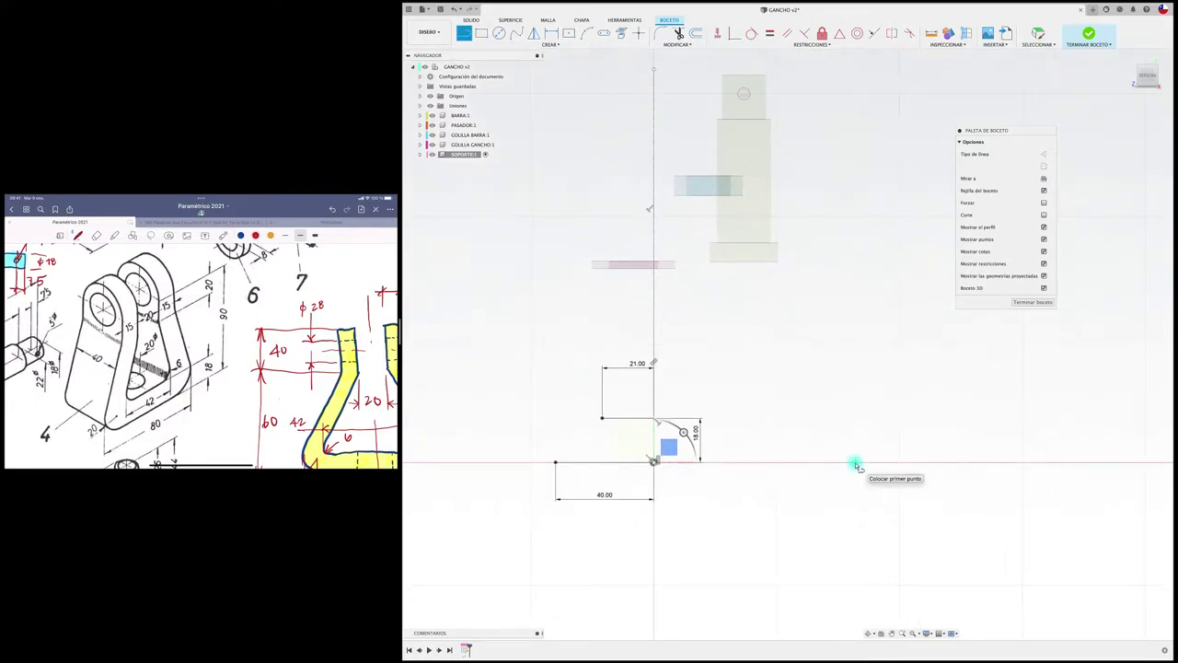
{"action": "left_click", "coordinate": [856, 463]}
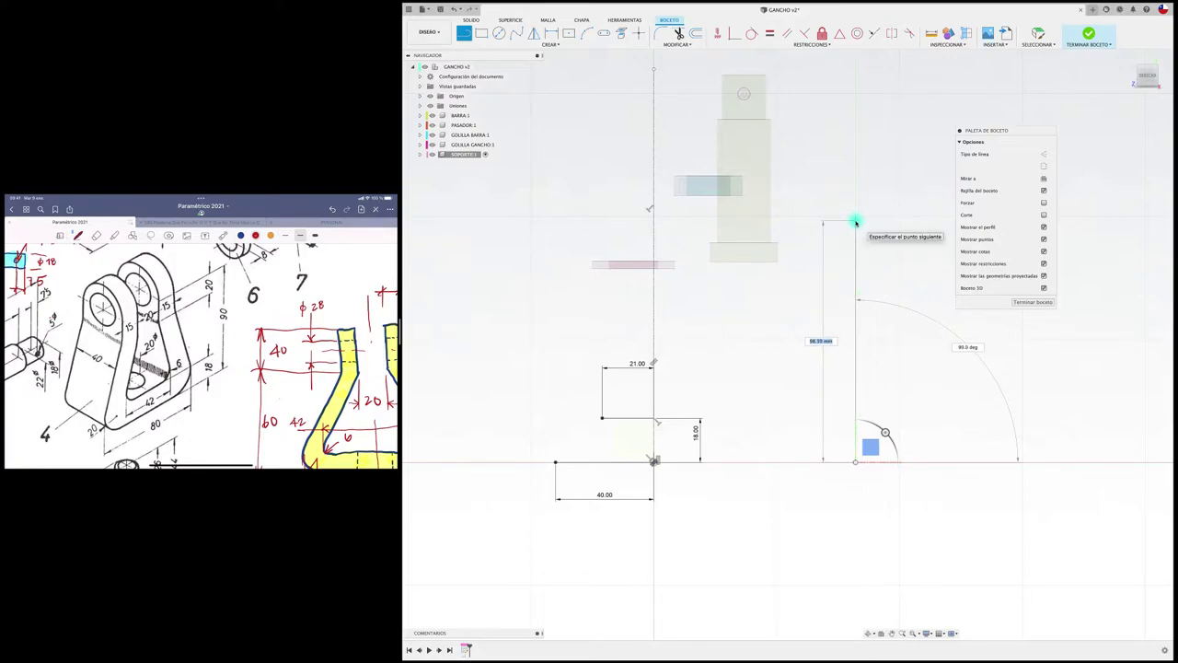
{"action": "left_click", "coordinate": [856, 223]}
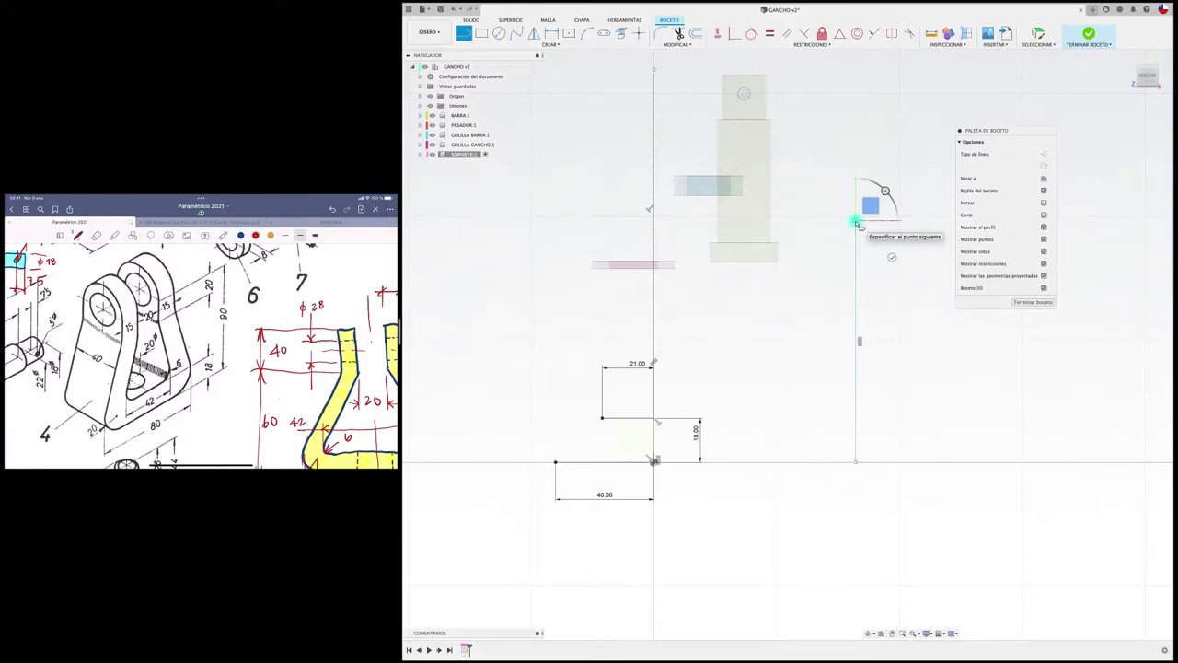
{"action": "key", "text": "Escape"}
Dimension the vertical line to 70 mm and convert it to construction geometry.
{"action": "left_click", "coordinate": [855, 321]}
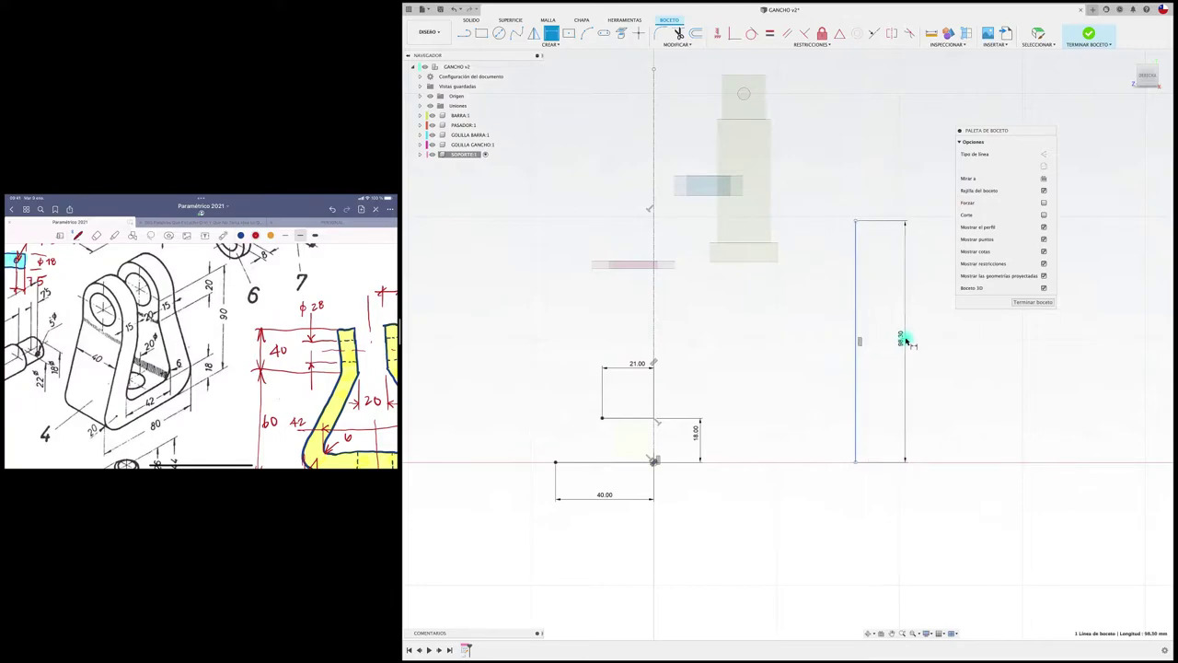
{"action": "left_click", "coordinate": [906, 338]}
{"action": "type", "text": "60"}
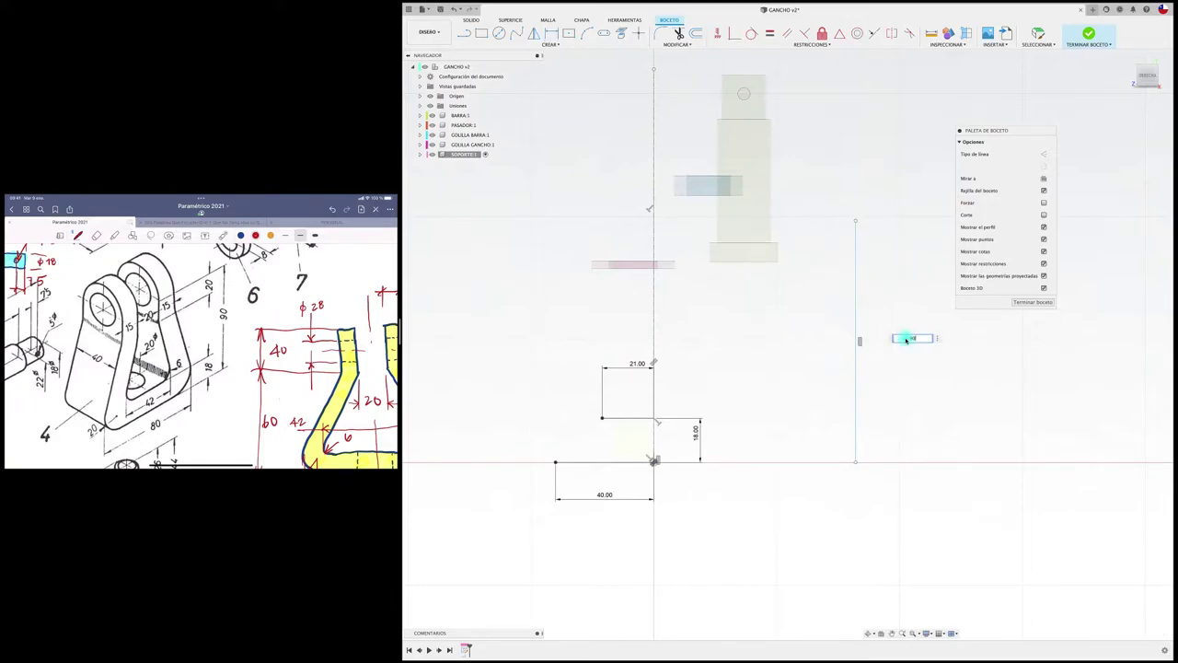
{"action": "key", "text": "Return"}
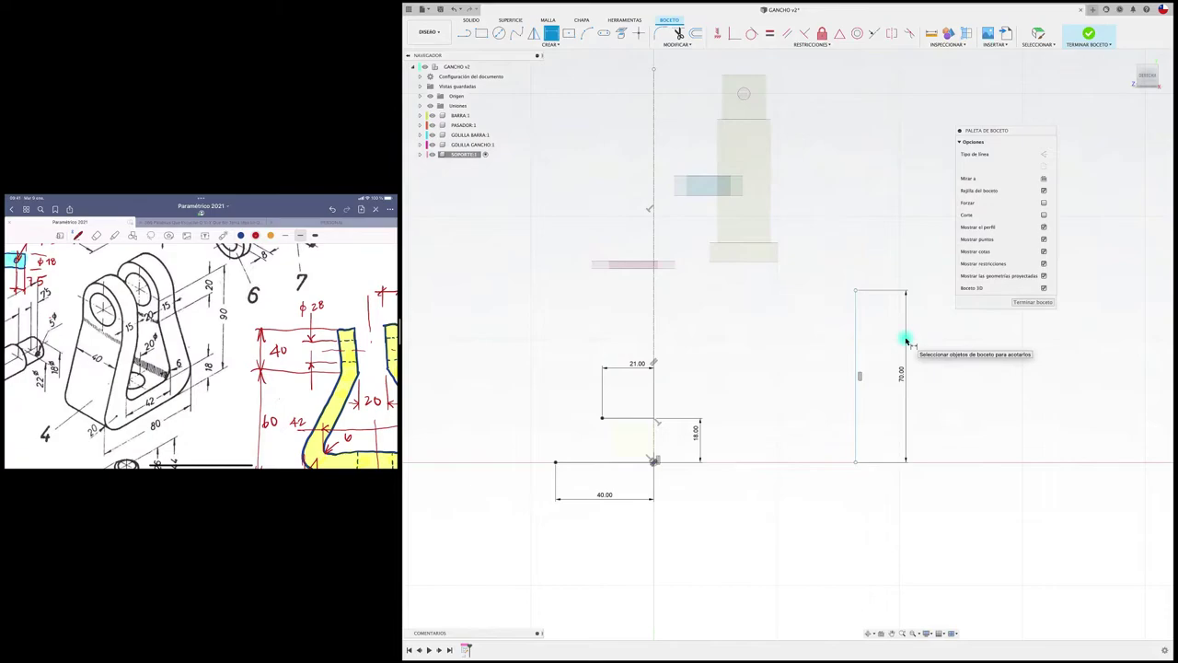
{"action": "key", "text": "r"}
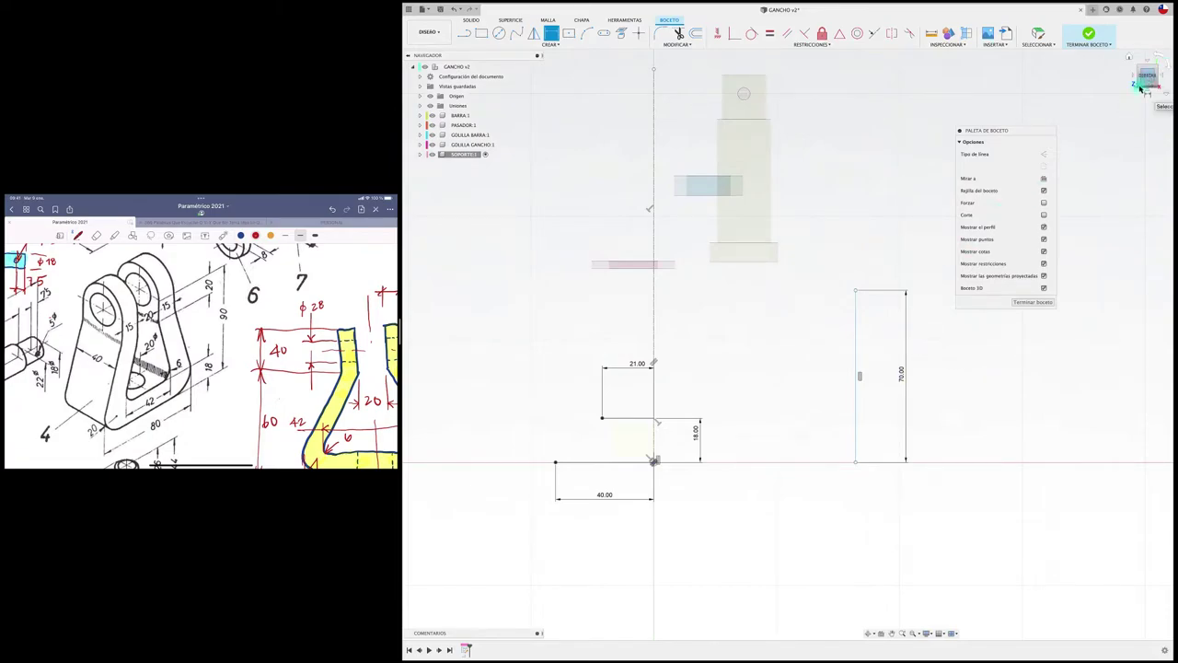
{"action": "left_click", "coordinate": [866, 307]}
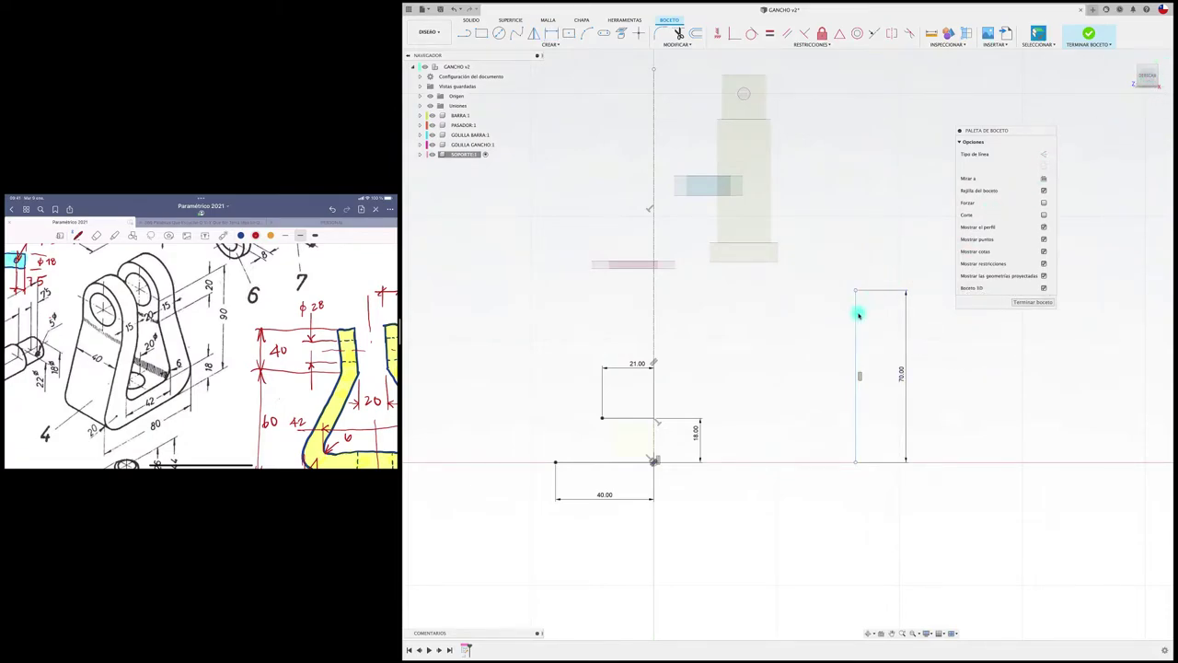
{"action": "left_click", "coordinate": [856, 310]}
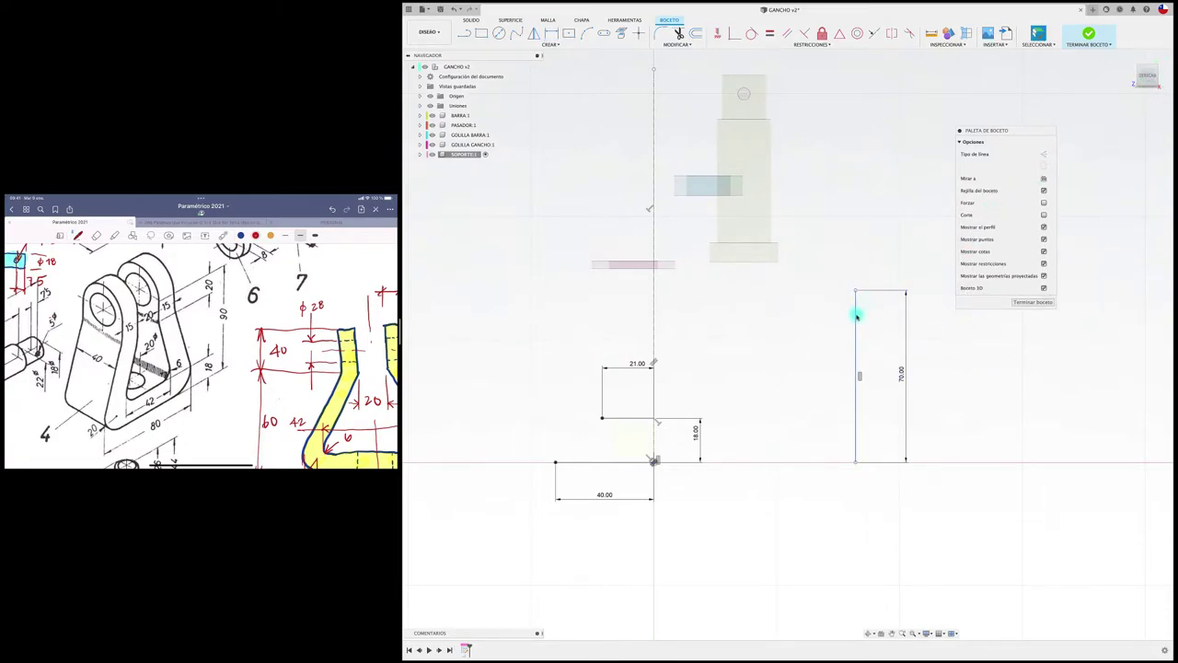
{"action": "left_click", "coordinate": [1043, 154]}
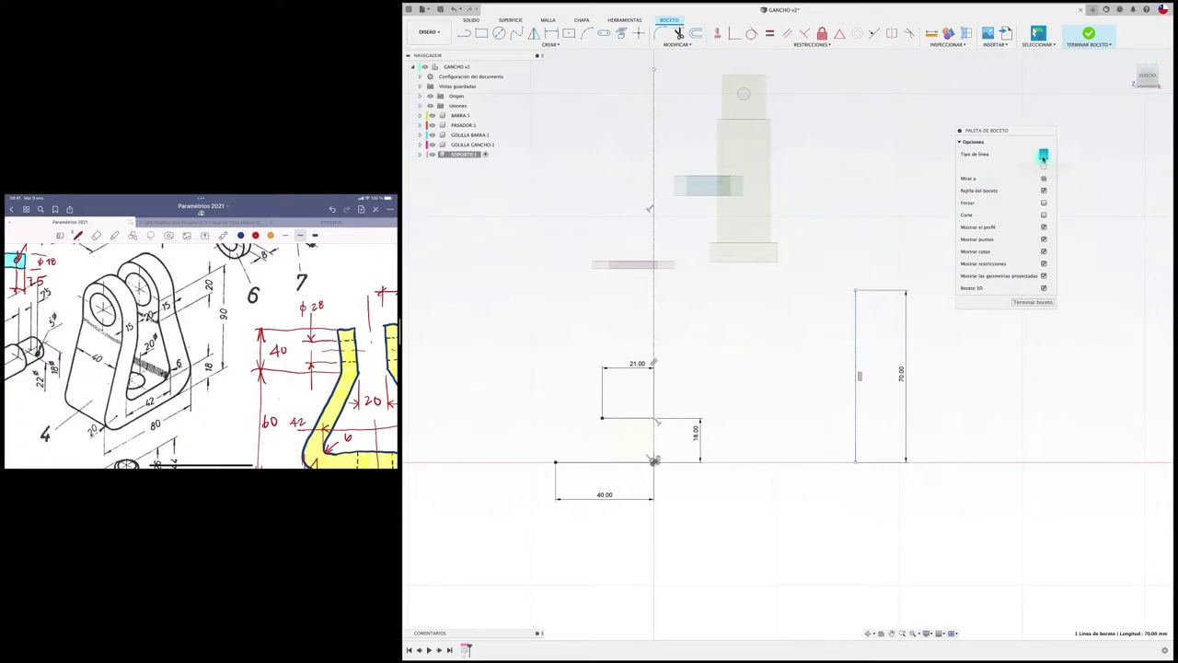
{"action": "key", "text": "l"}
{"action": "left_click", "coordinate": [857, 293]}
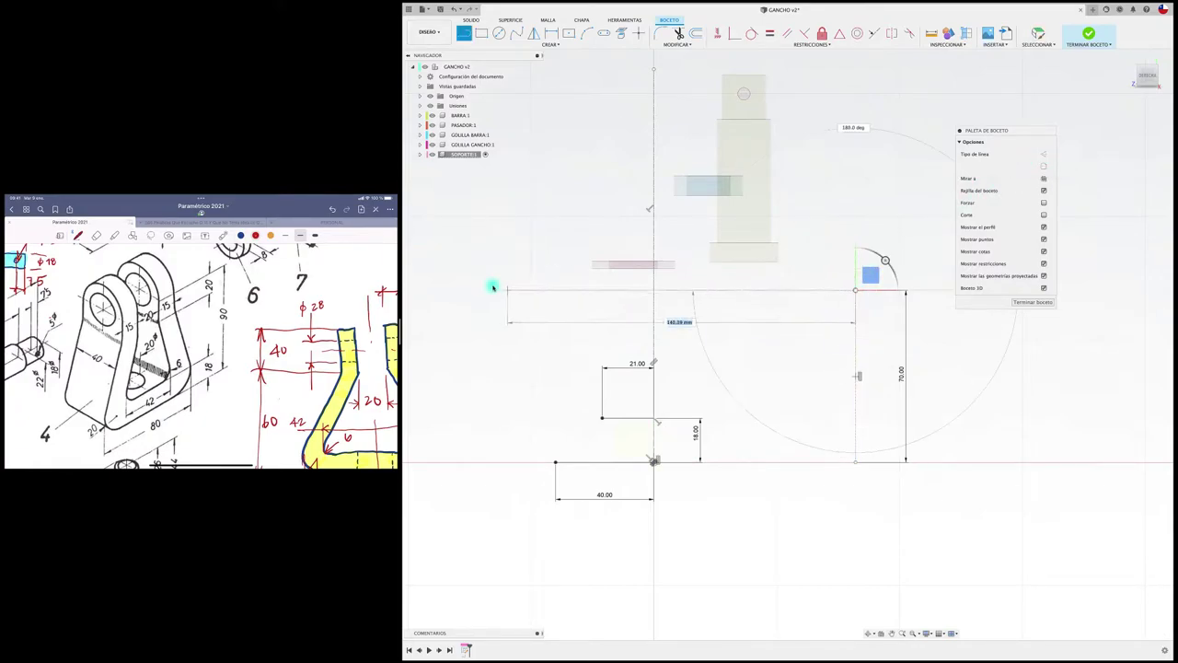
{"action": "left_click", "coordinate": [479, 291]}
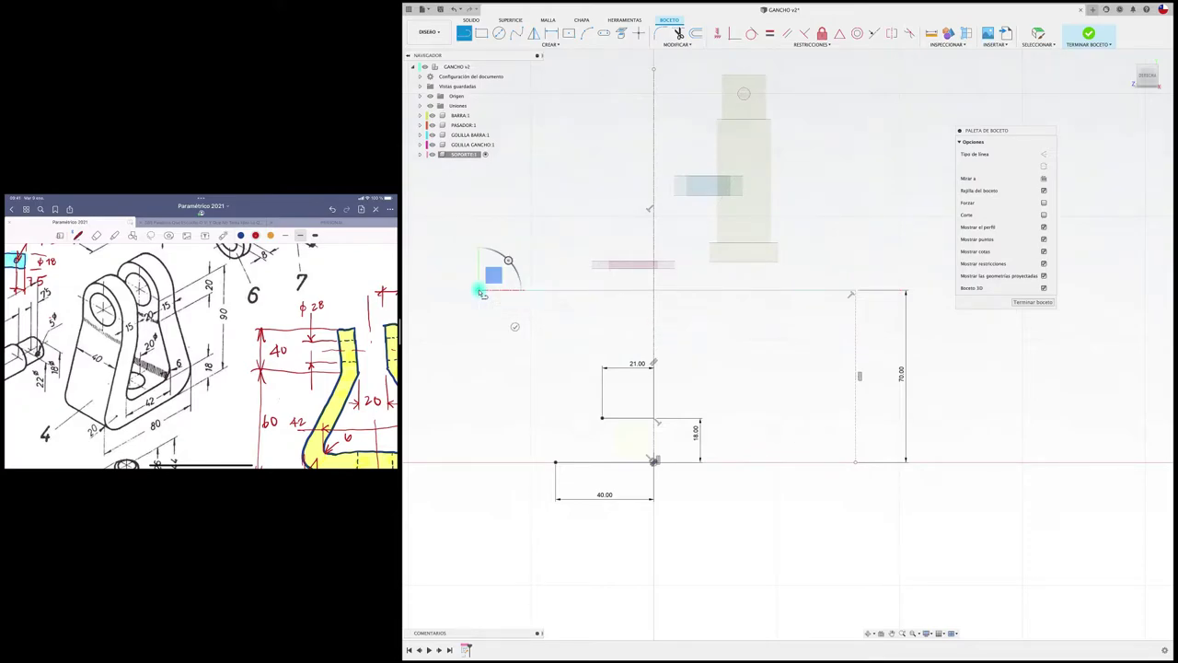
{"action": "key", "text": "Escape"}
{"action": "left_click", "coordinate": [718, 293]}
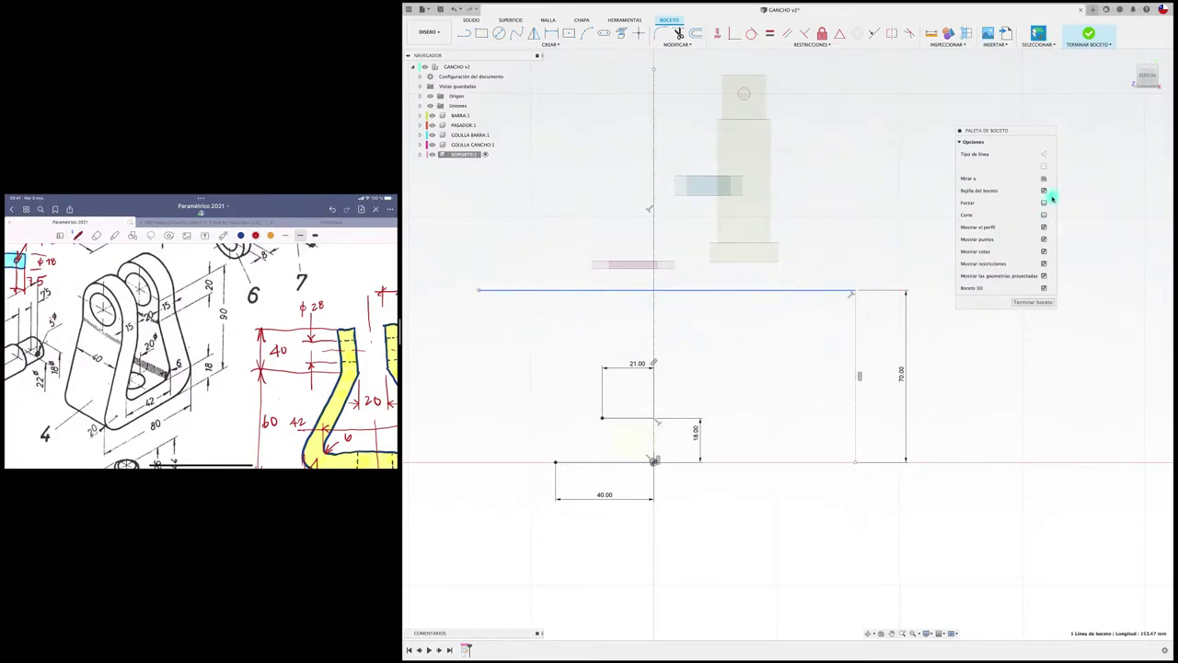
{"action": "left_click", "coordinate": [1044, 155]}
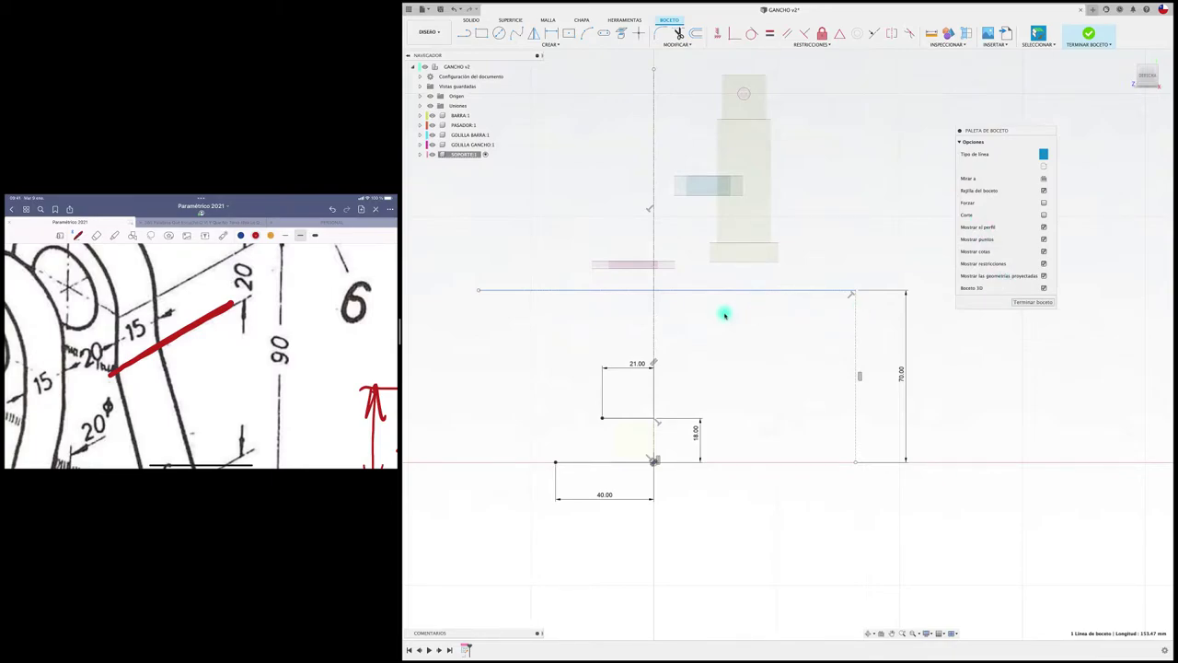
{"action": "scroll", "coordinate": [724, 313], "scroll_direction": "up", "scroll_amount": 2}
{"action": "scroll", "coordinate": [726, 313], "scroll_direction": "down", "scroll_amount": 1}
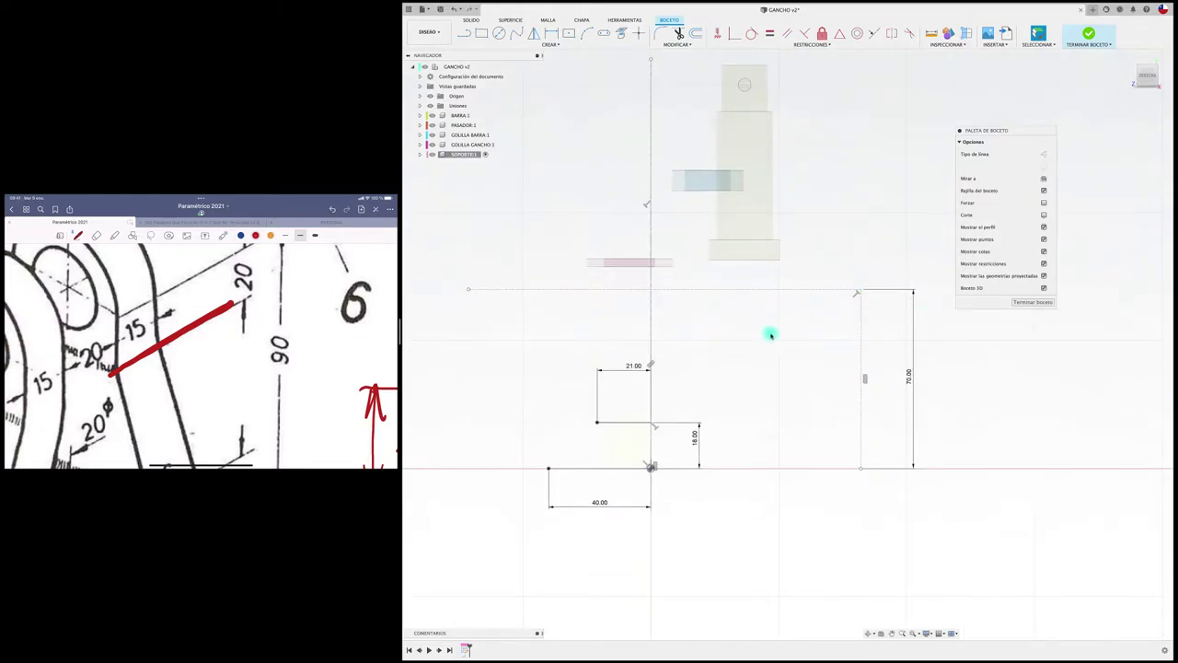
{"action": "middle_click_drag", "start_coordinate": [771, 335], "coordinate": [813, 318]}
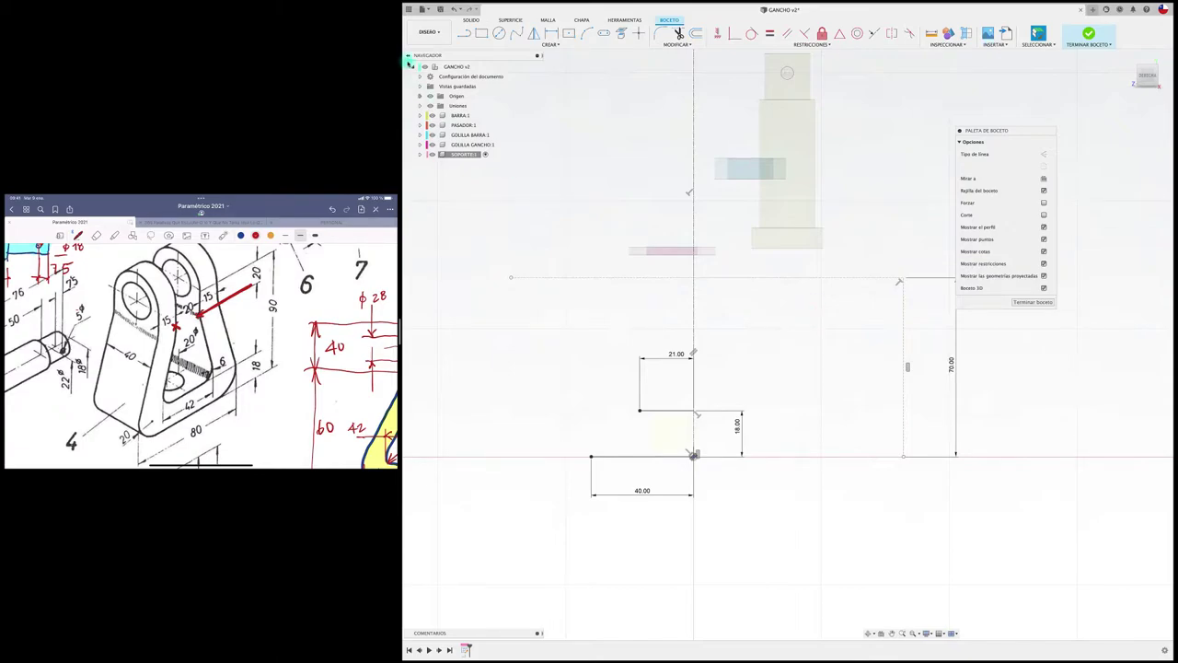
Draw a 10 mm line left from the axis at the top height and delete the long horizontal guide line.
{"action": "left_click", "coordinate": [464, 33]}
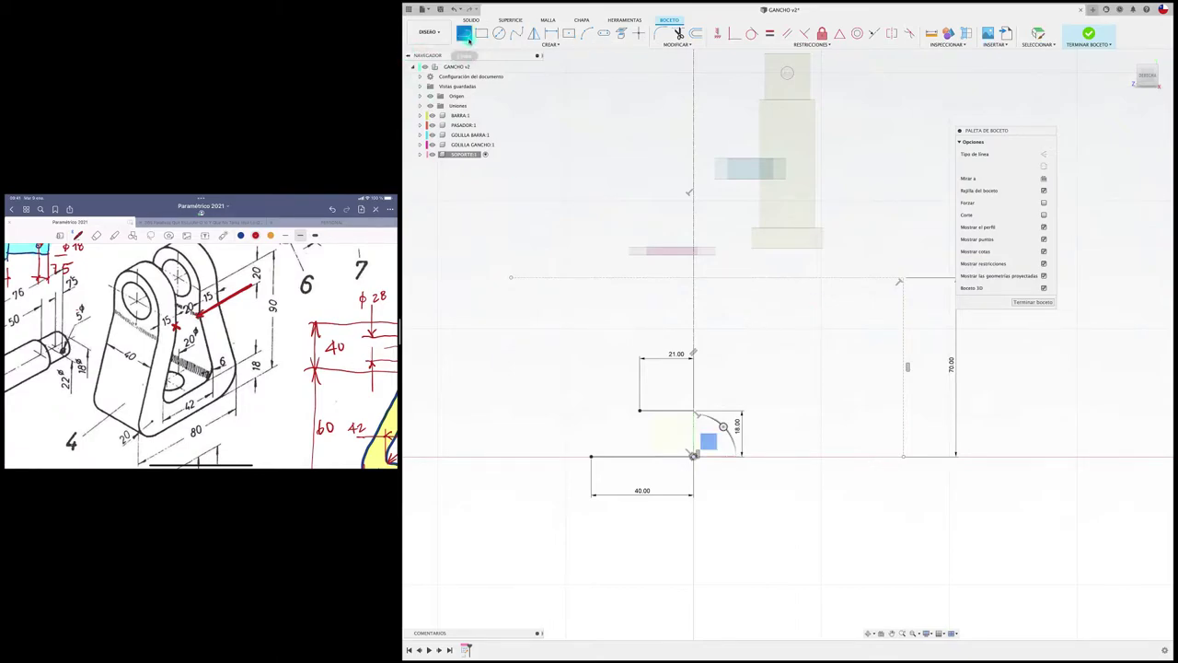
{"action": "left_click", "coordinate": [694, 278]}
{"action": "type", "text": "18"}
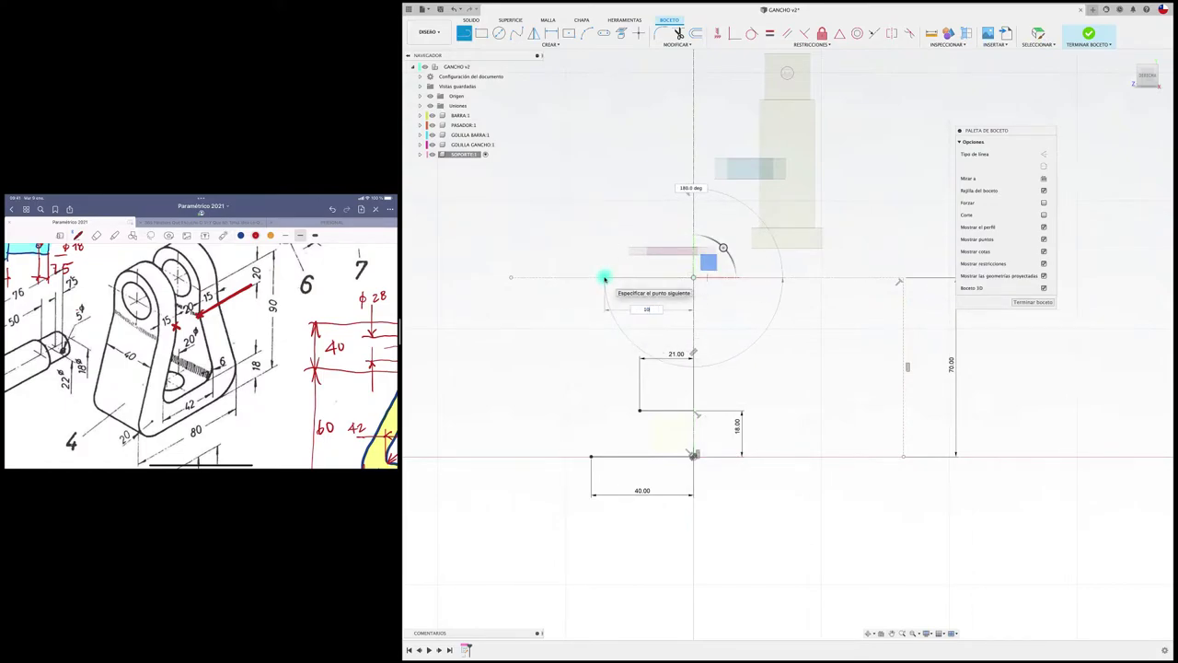
{"action": "key", "text": "Return"}
{"action": "key", "text": "Escape"}
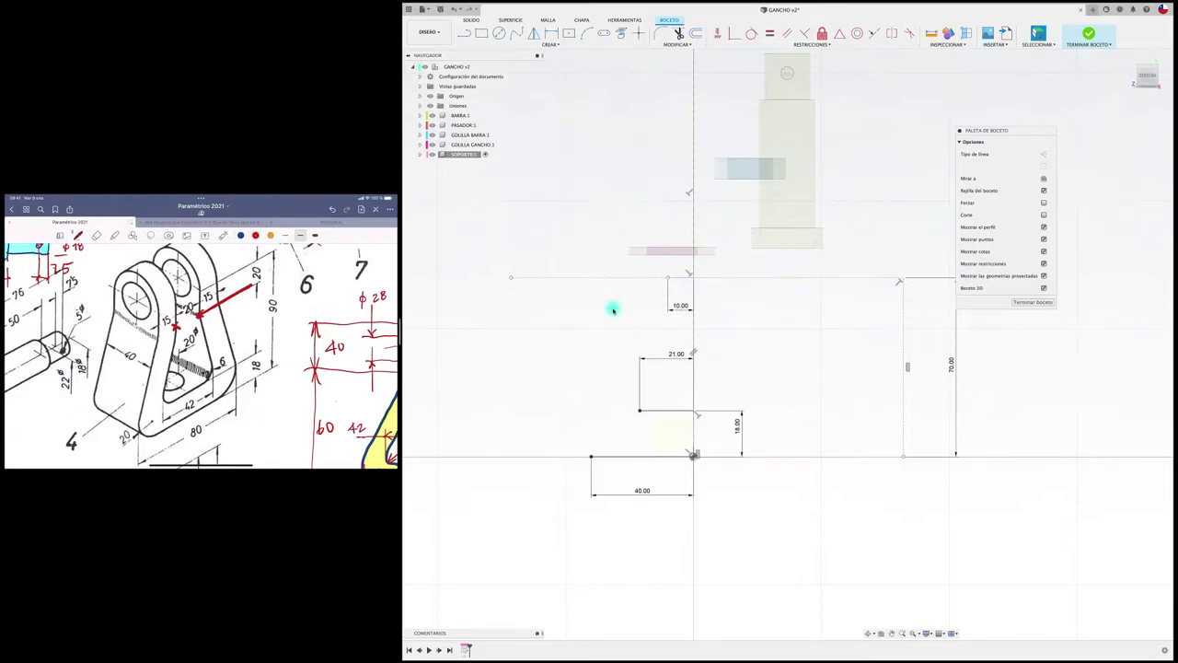
{"action": "left_click", "coordinate": [599, 278]}
{"action": "key", "text": "Delete"}
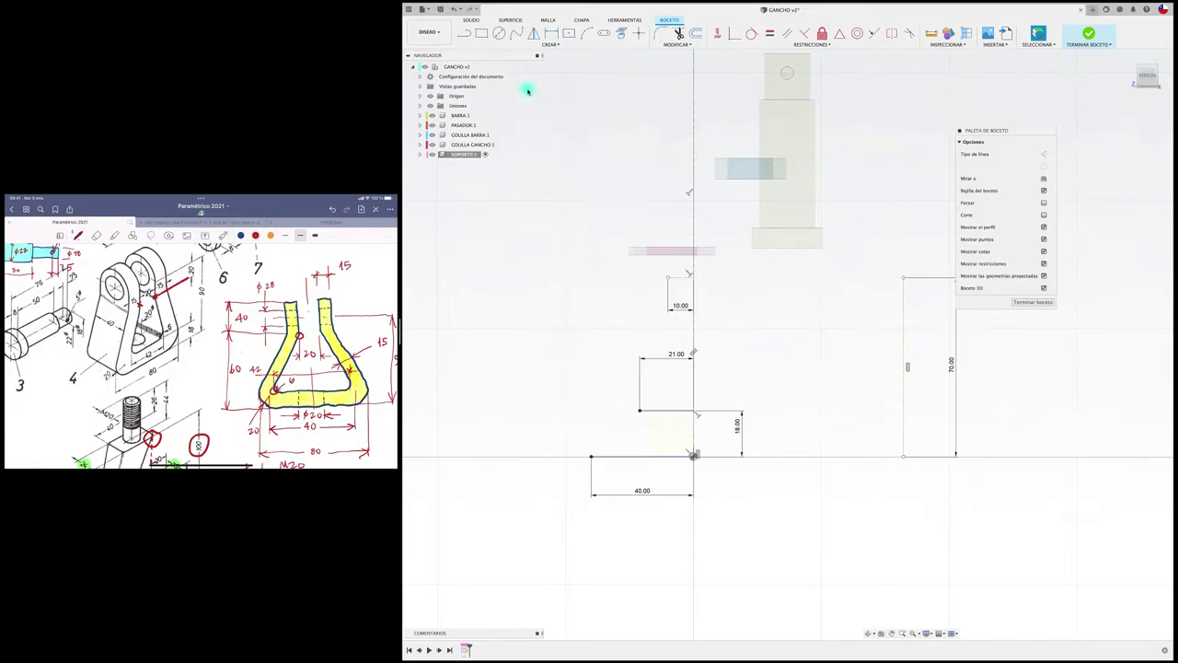
Draw a sloped line from the 10 mm segment's end down to the 21 mm step's corner.
{"action": "left_click", "coordinate": [466, 35]}
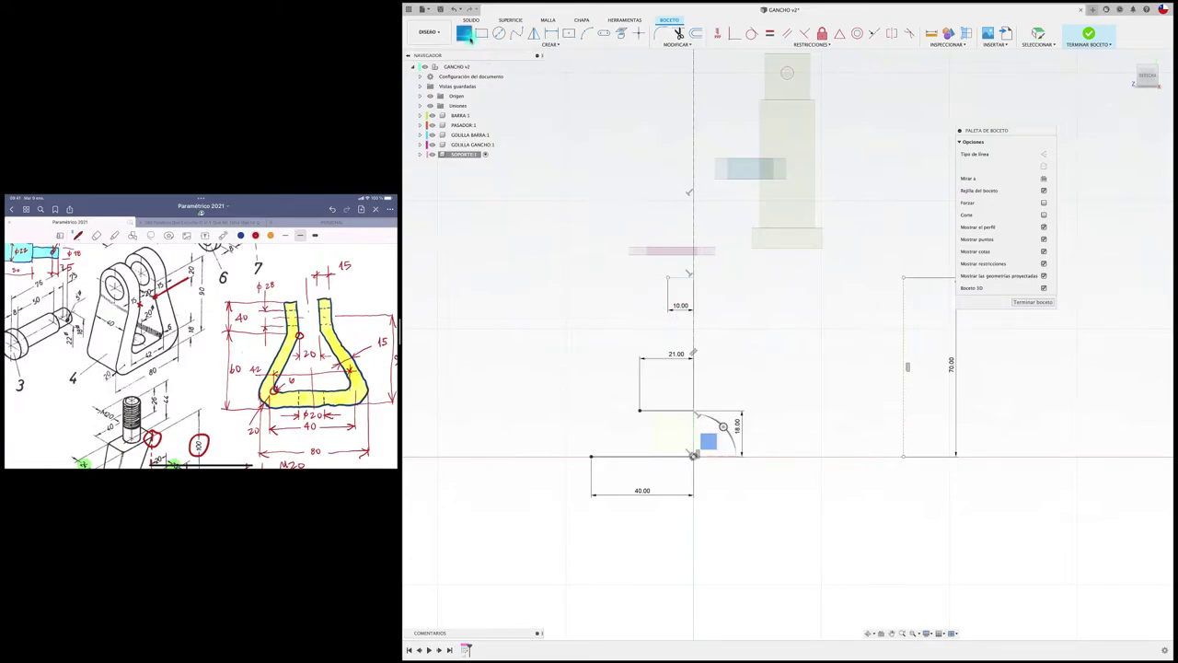
{"action": "left_click", "coordinate": [669, 279]}
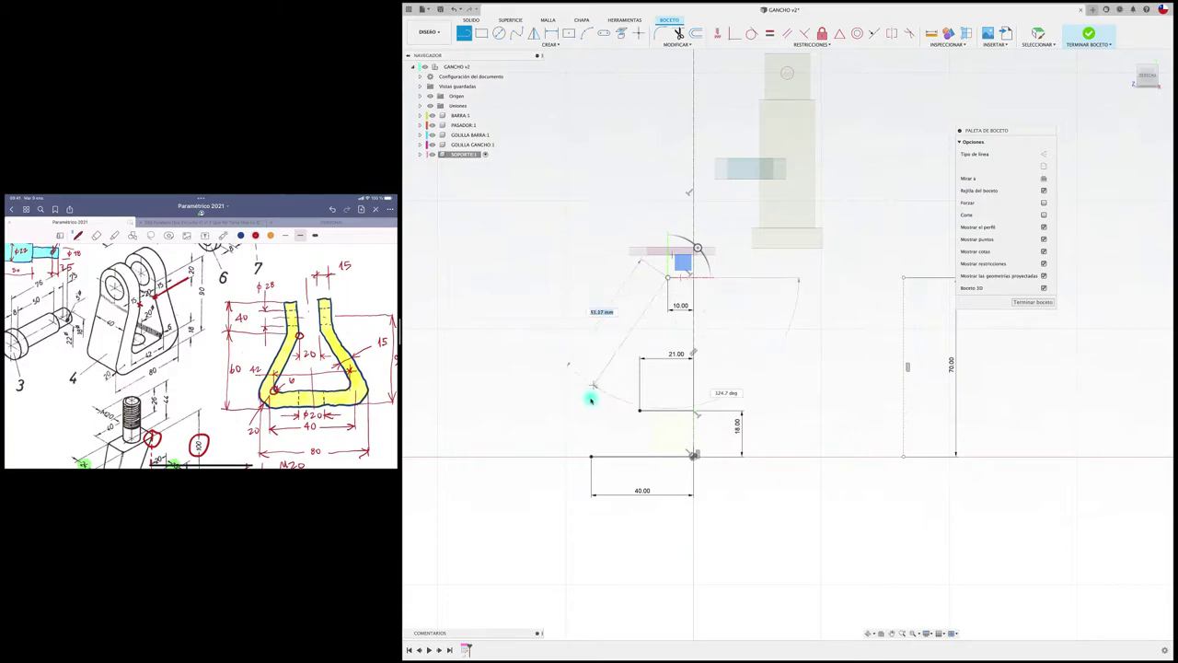
{"action": "left_click", "coordinate": [640, 410]}
{"action": "key", "text": "Escape"}
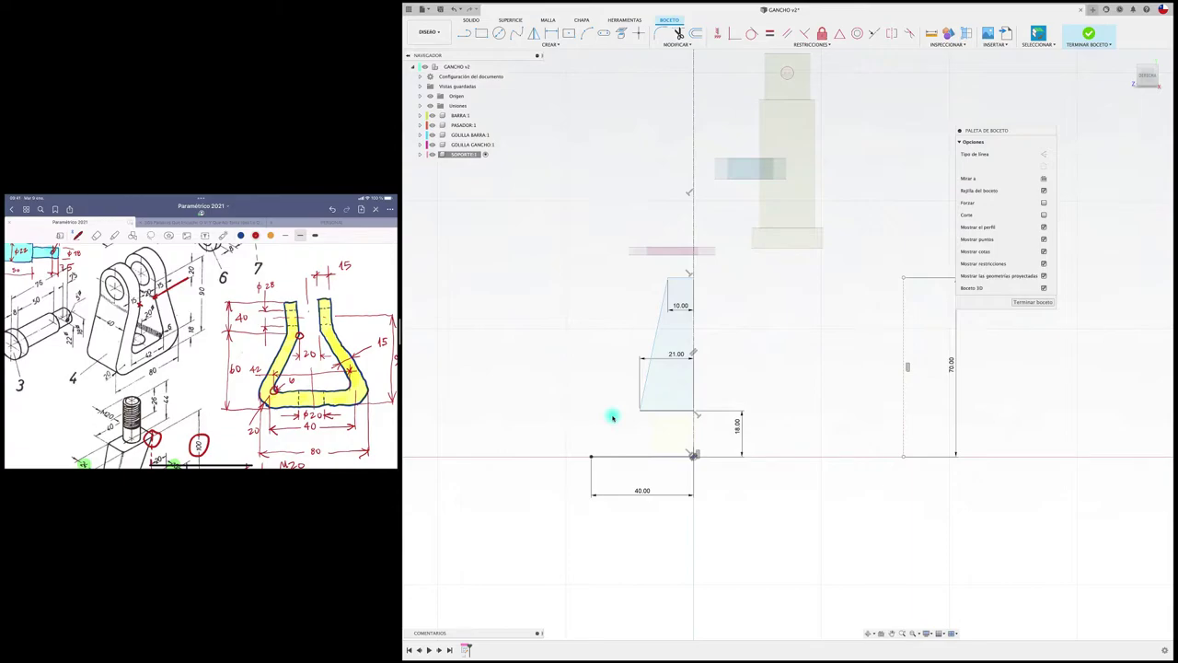
Draw a trial diagonal from the 40 mm base's left end and try an angle dimension against the sloped edge.
{"action": "left_click", "coordinate": [464, 33]}
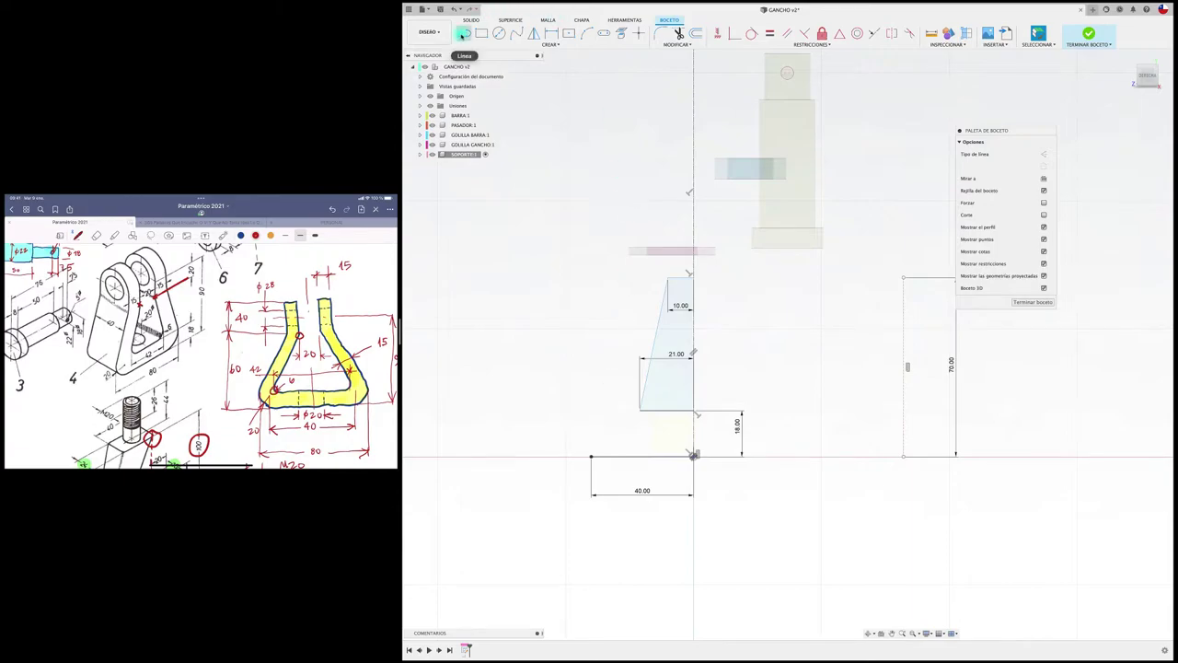
{"action": "left_click", "coordinate": [592, 458]}
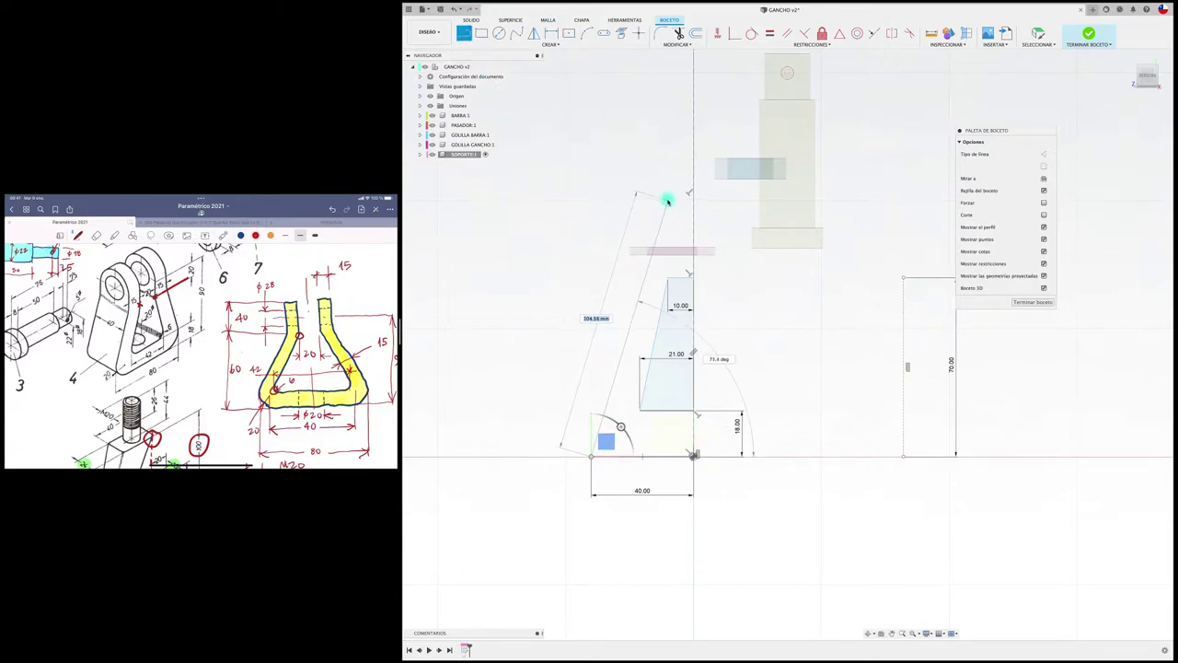
{"action": "left_click", "coordinate": [668, 144]}
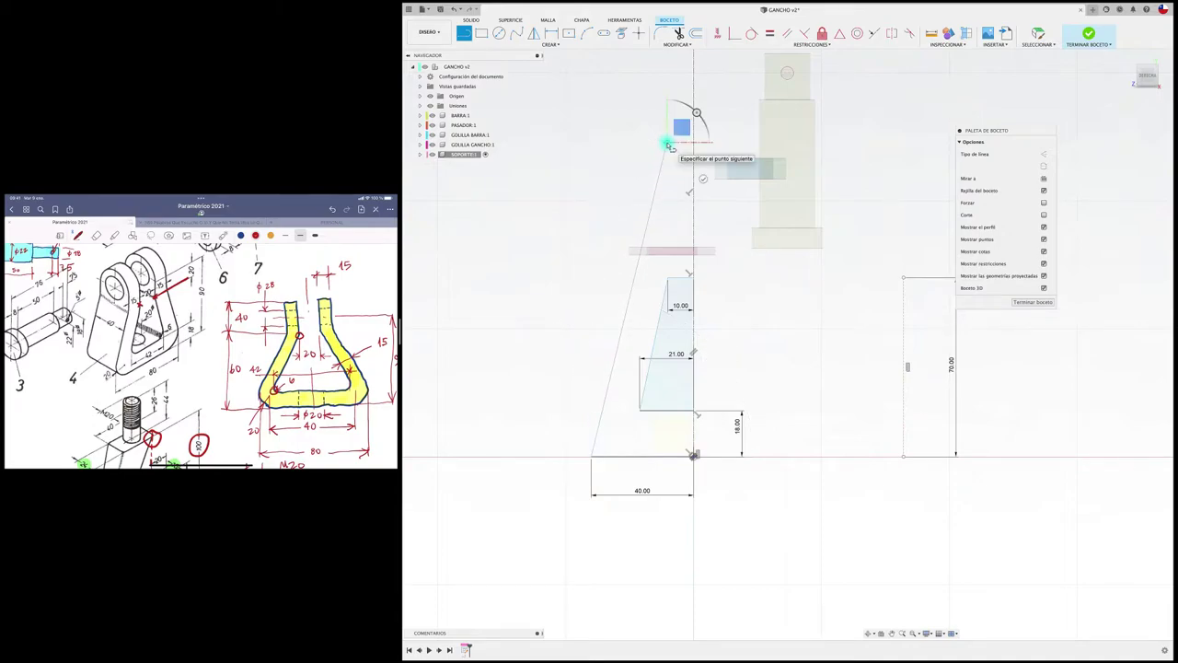
{"action": "key", "text": "Escape"}
{"action": "key", "text": "d"}
{"action": "left_click", "coordinate": [657, 339]}
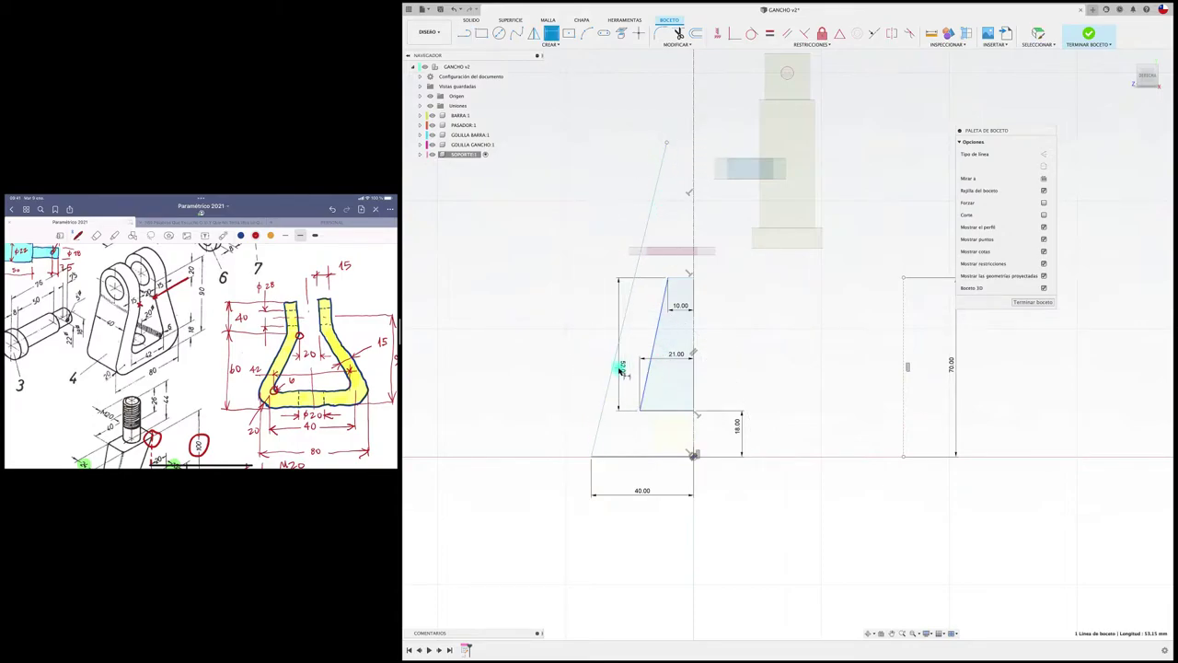
{"action": "left_click", "coordinate": [614, 369]}
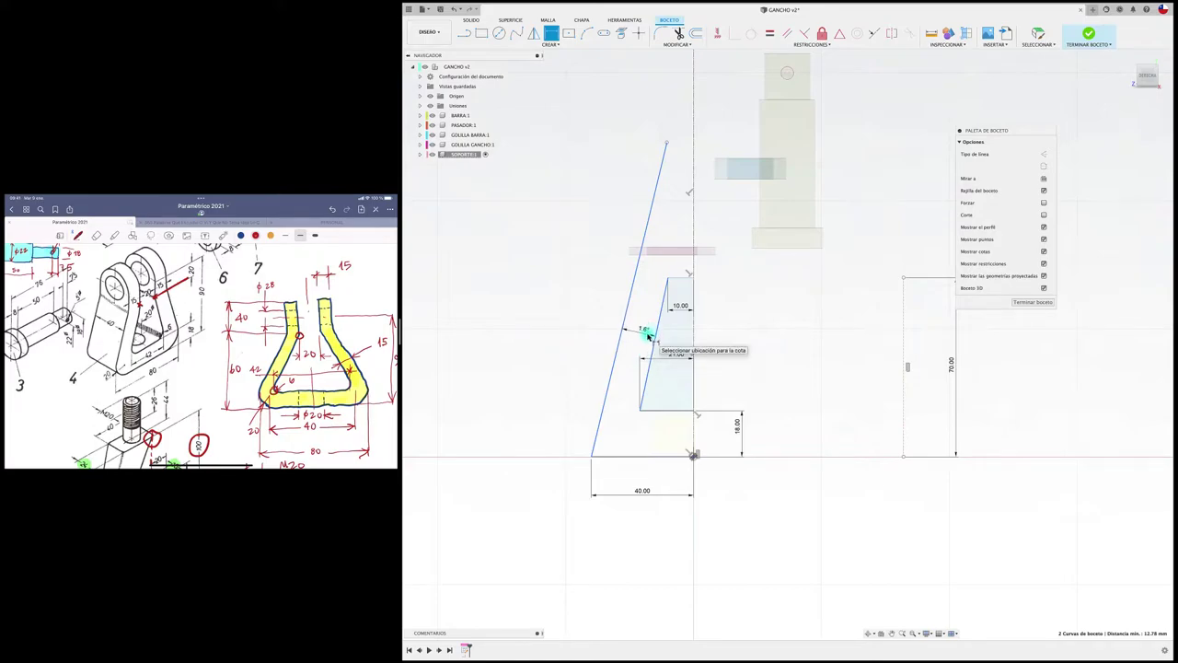
{"action": "key", "text": "Escape"}
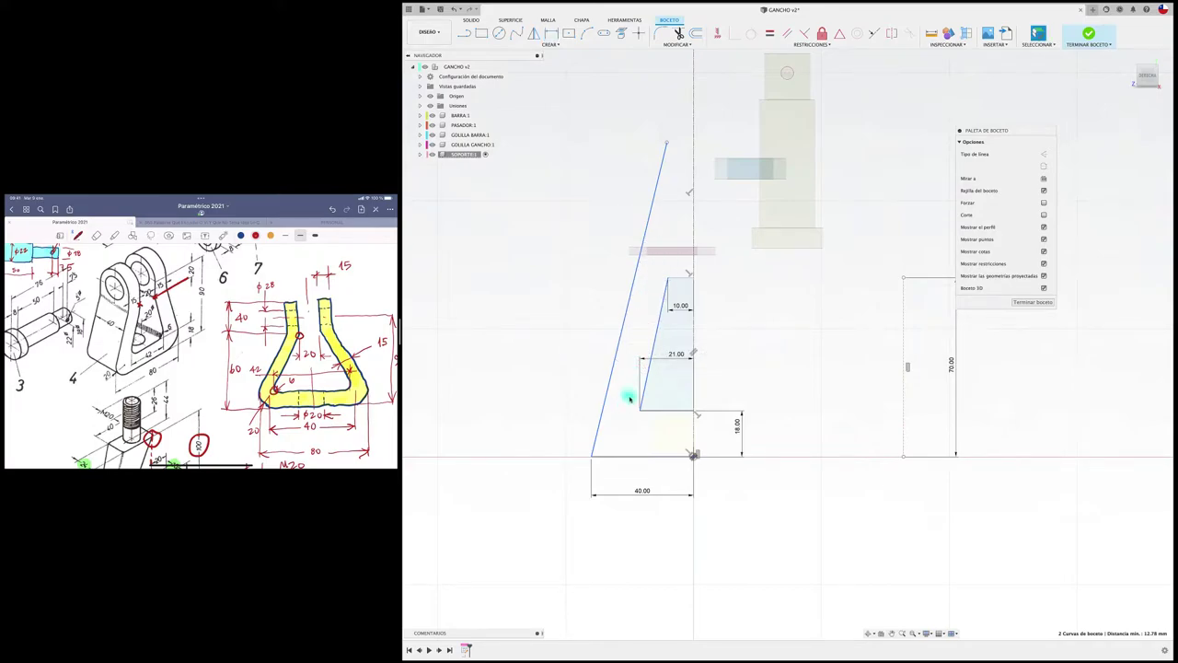
Delete the trial diagonal and the 10 mm top segment.
{"action": "left_click", "coordinate": [600, 232]}
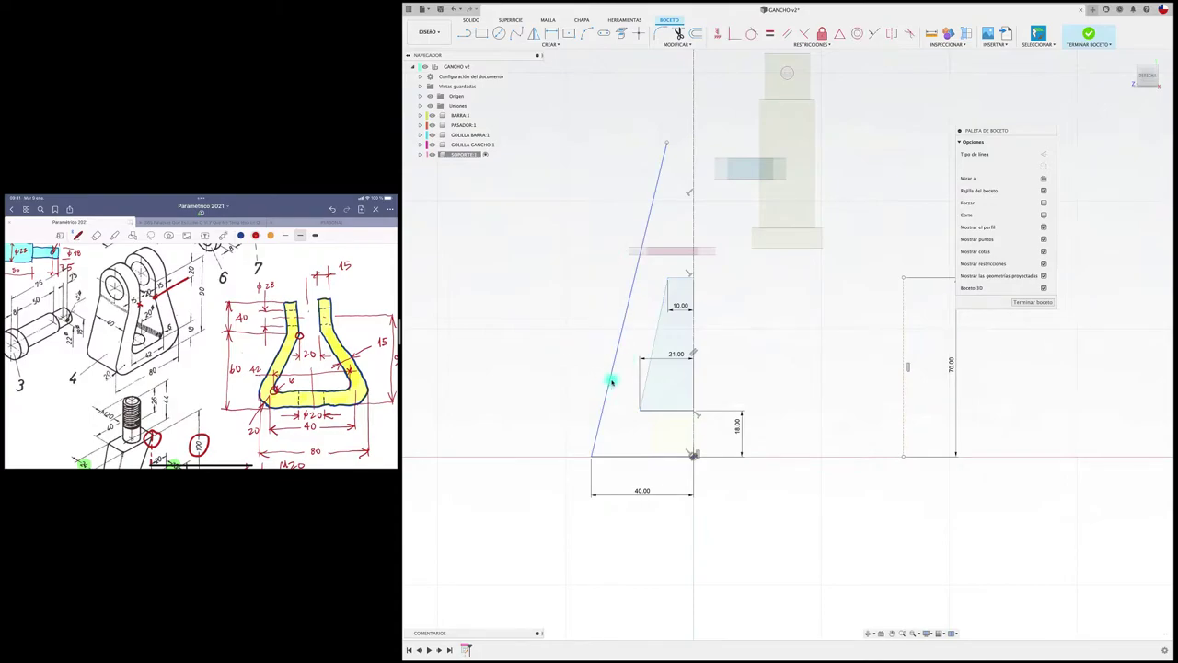
{"action": "key", "text": "Delete"}
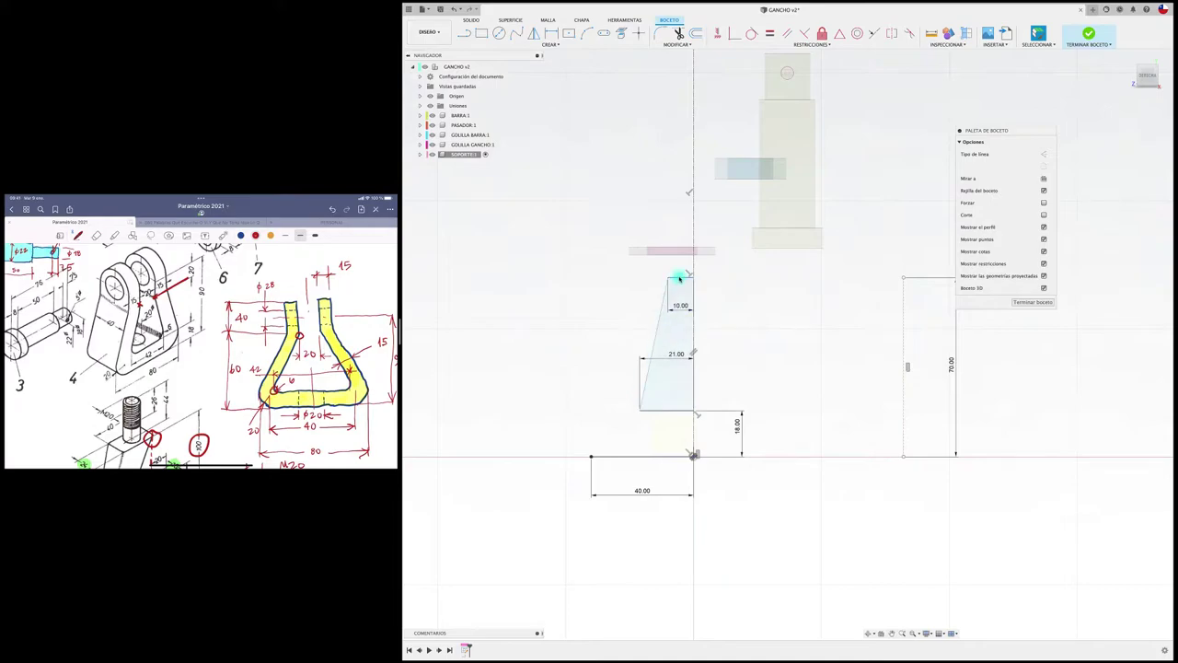
{"action": "left_click", "coordinate": [679, 277]}
{"action": "key", "text": "Delete"}
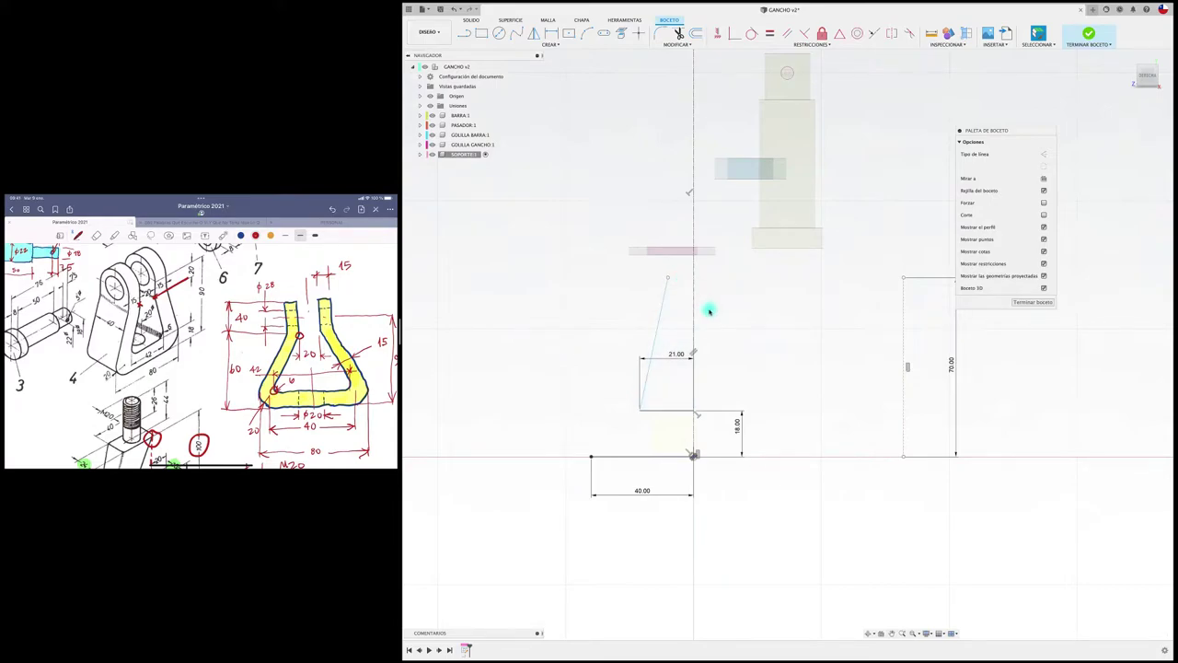
{"action": "key", "text": "l"}
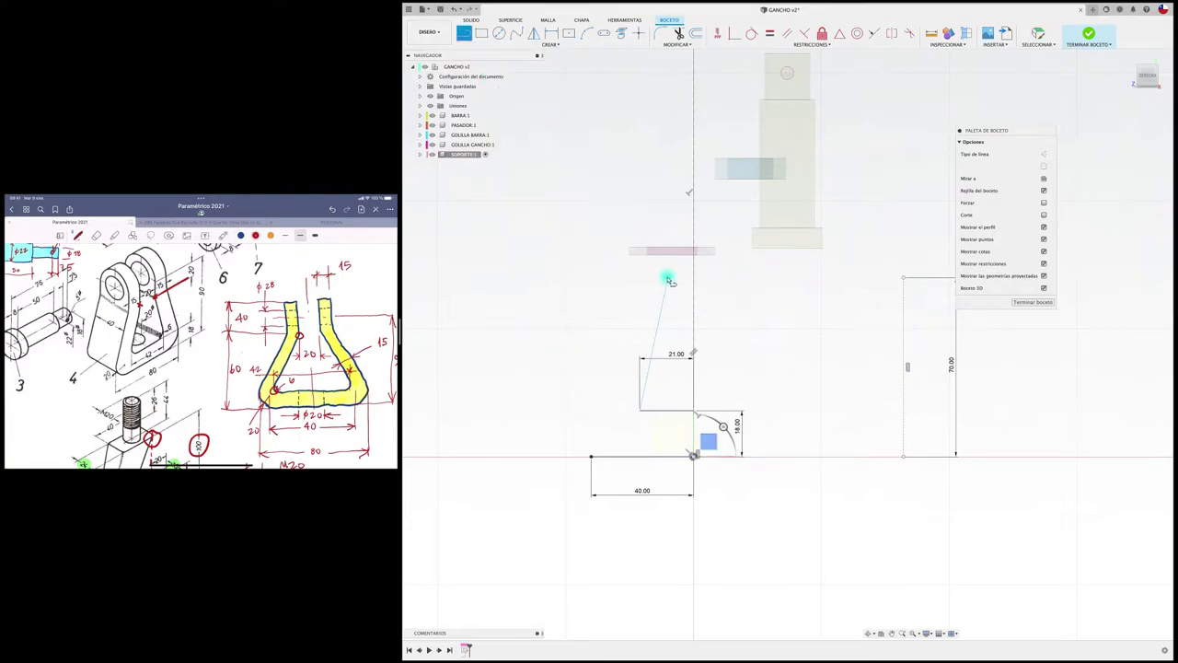
Draw a vertical inner arm edge up from the sloped edge and dimension it to 40 mm.
{"action": "left_click", "coordinate": [669, 278]}
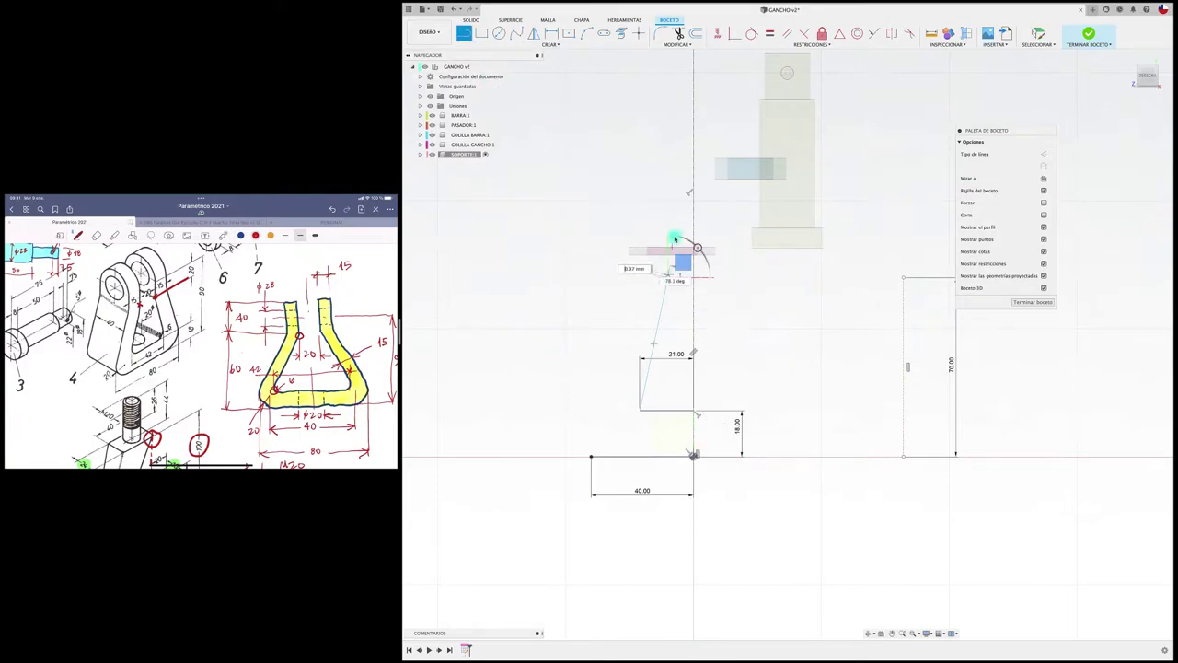
{"action": "left_click", "coordinate": [668, 157]}
{"action": "key", "text": "Escape"}
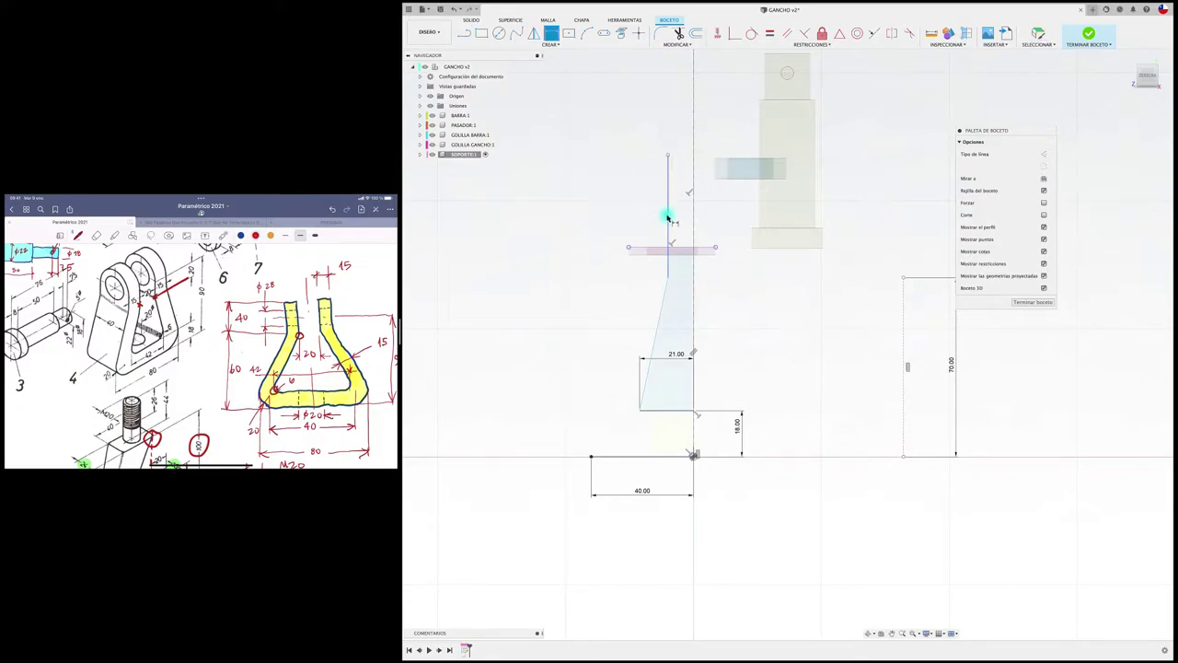
{"action": "left_click", "coordinate": [669, 219]}
{"action": "left_click", "coordinate": [591, 218]}
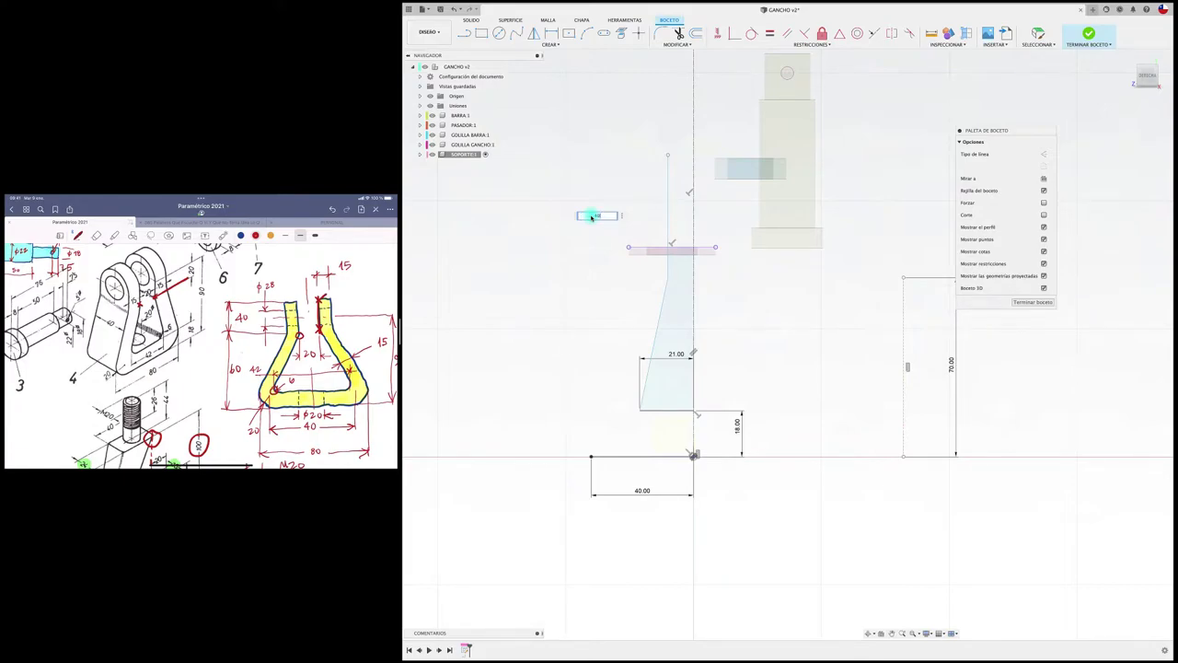
{"action": "key", "text": "Return"}
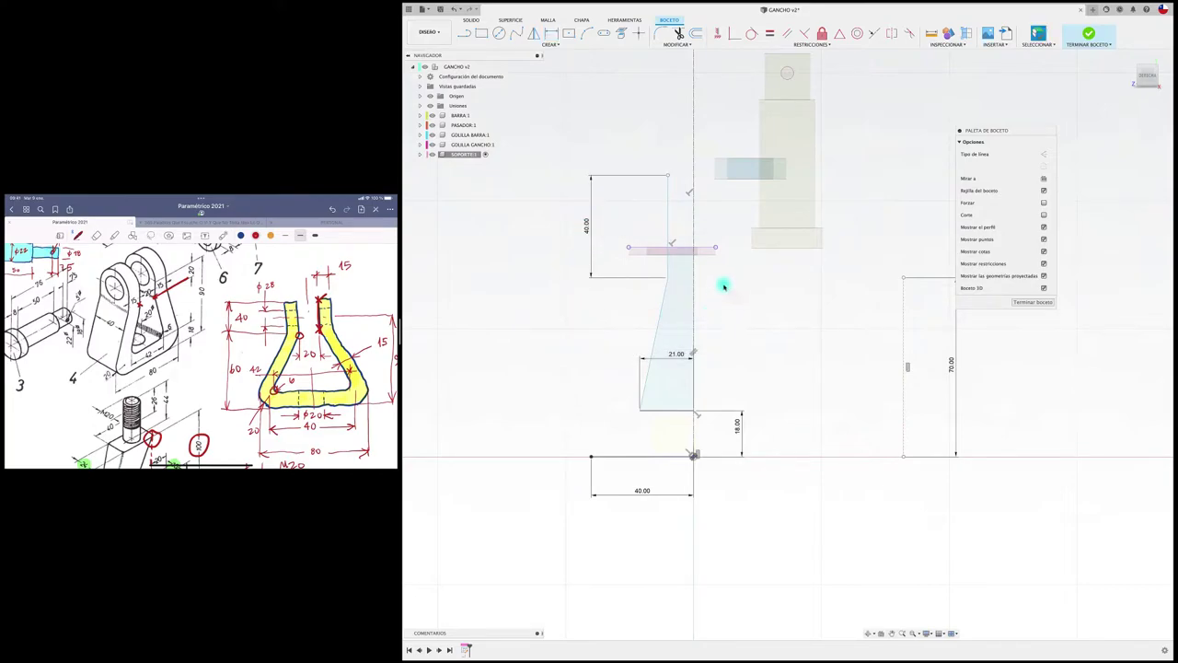
{"action": "left_click", "coordinate": [679, 248]}
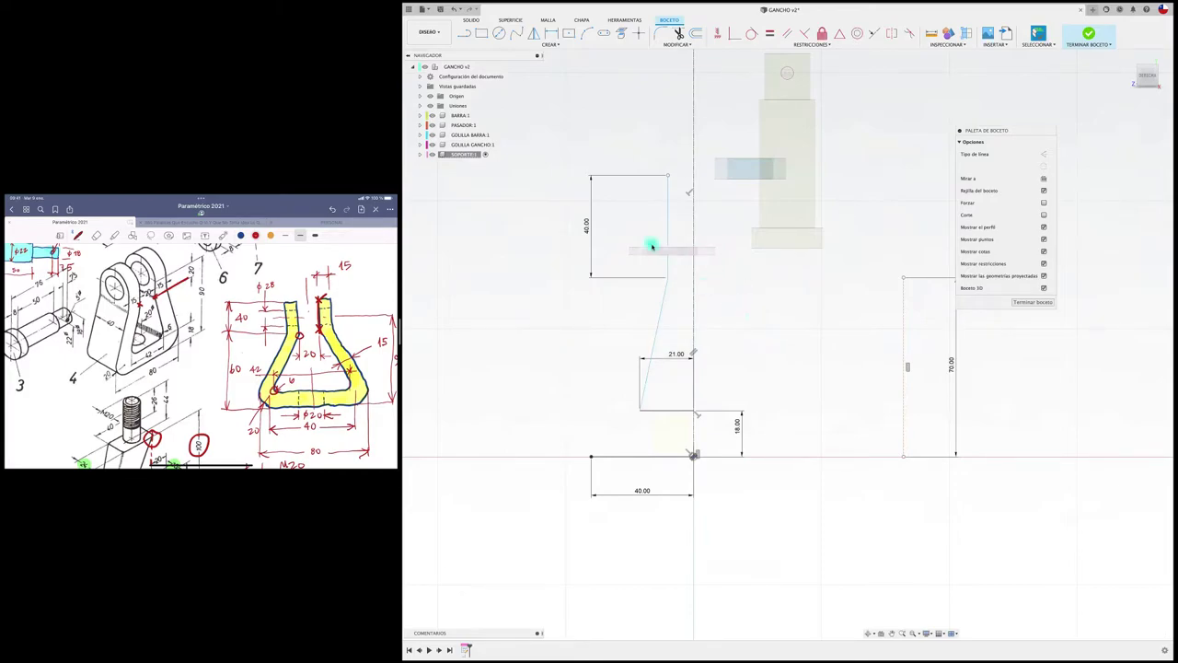
Draw a 15 mm top edge leftward and an outer vertical edge heading down from its end.
{"action": "left_click", "coordinate": [468, 35]}
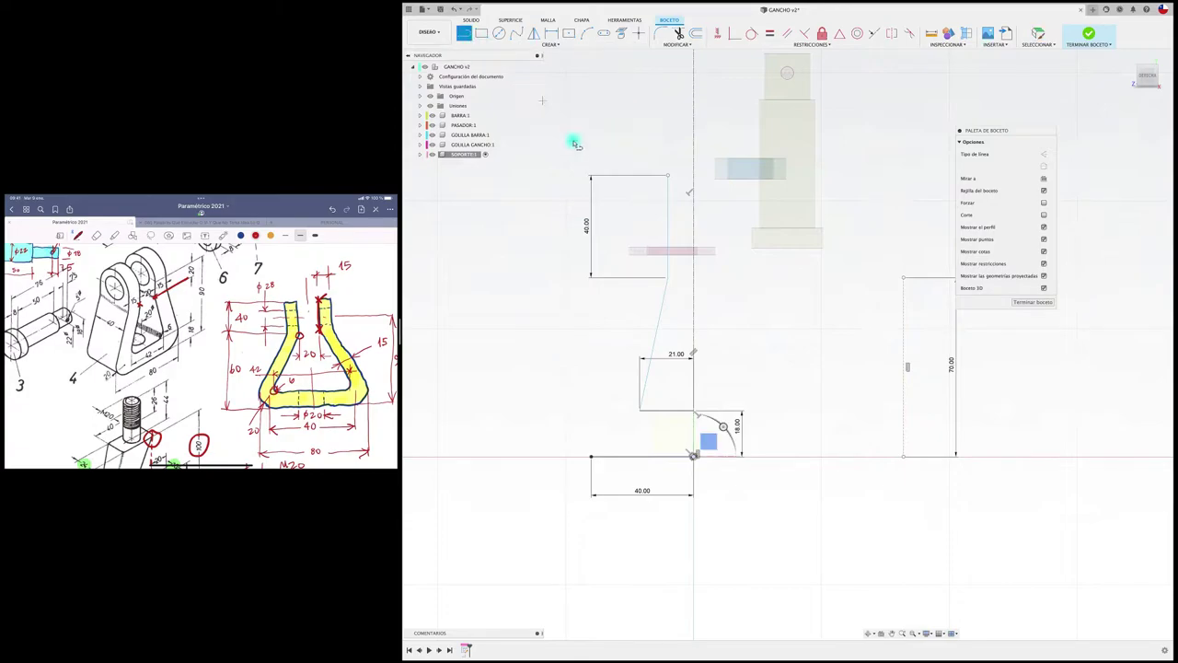
{"action": "left_click", "coordinate": [669, 176]}
{"action": "type", "text": "15"}
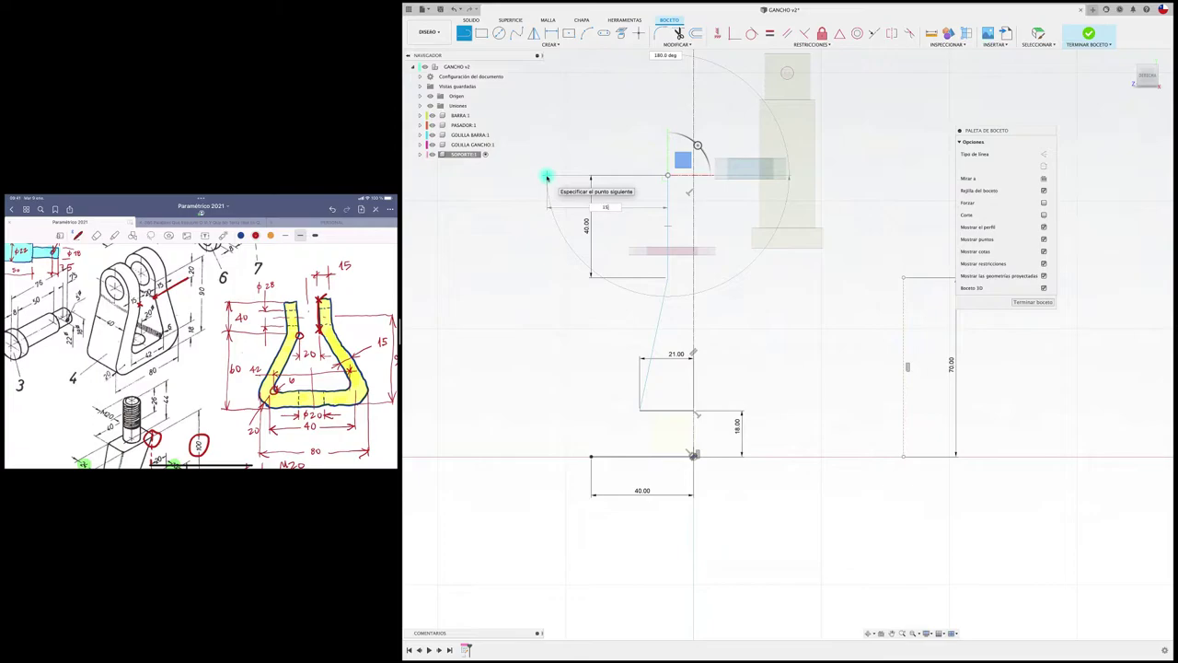
{"action": "key", "text": "Return"}
{"action": "key", "text": "Escape"}
{"action": "key", "text": "l"}
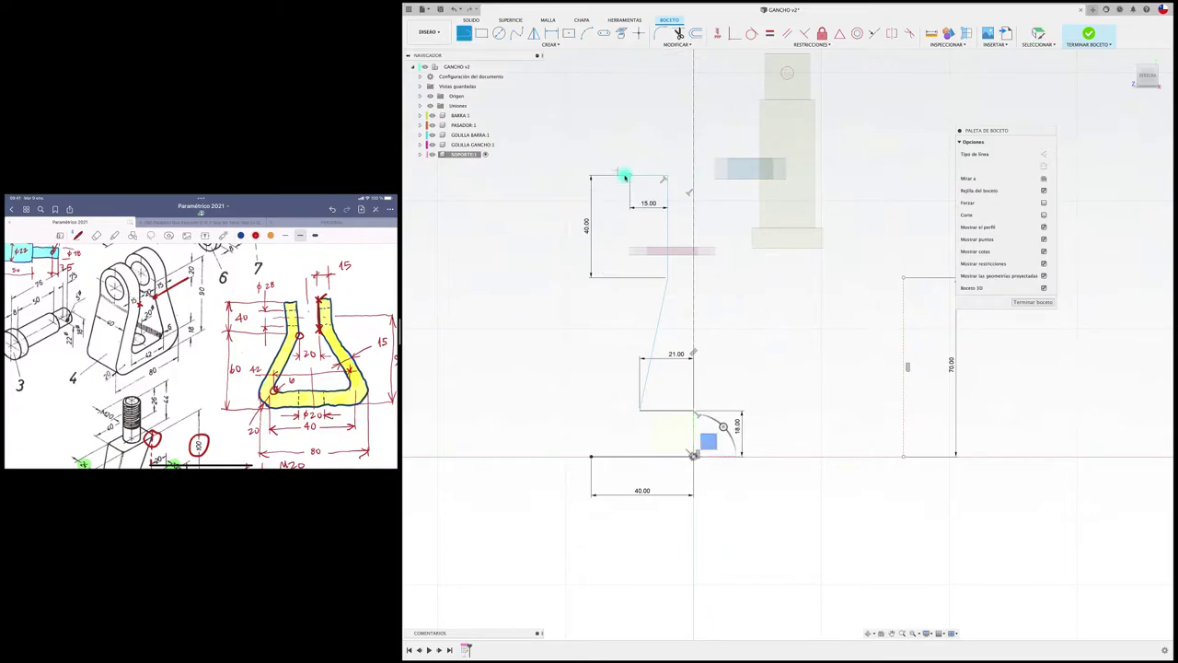
{"action": "left_click", "coordinate": [631, 176]}
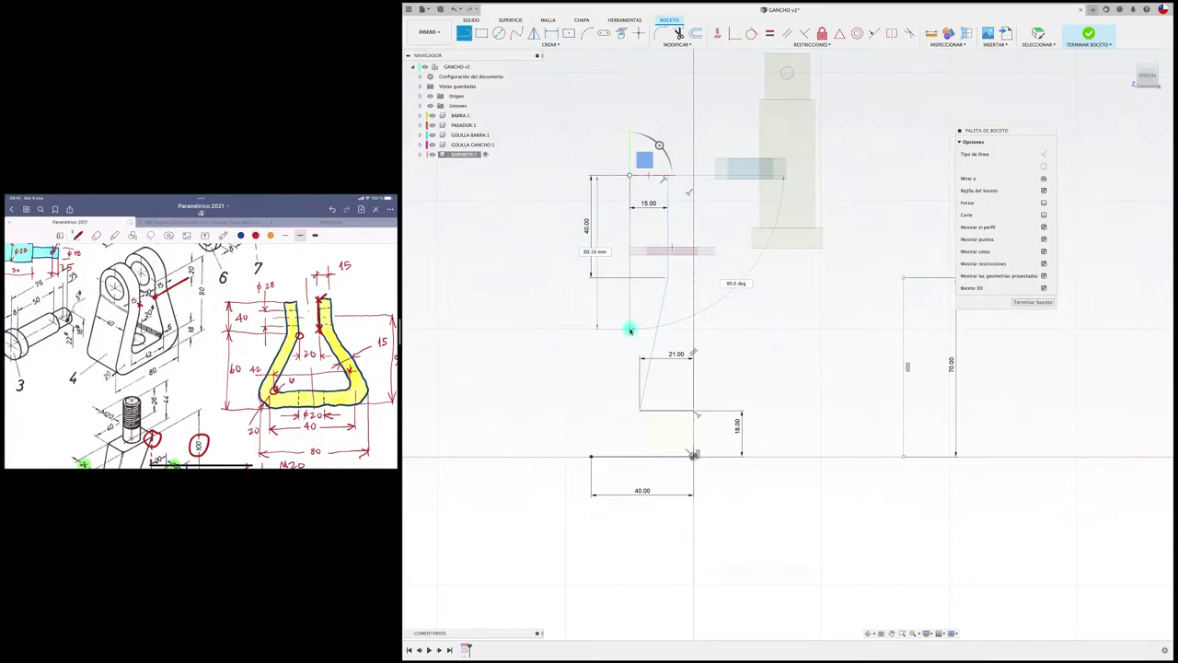
{"action": "left_click", "coordinate": [630, 329]}
{"action": "key", "text": "Escape"}
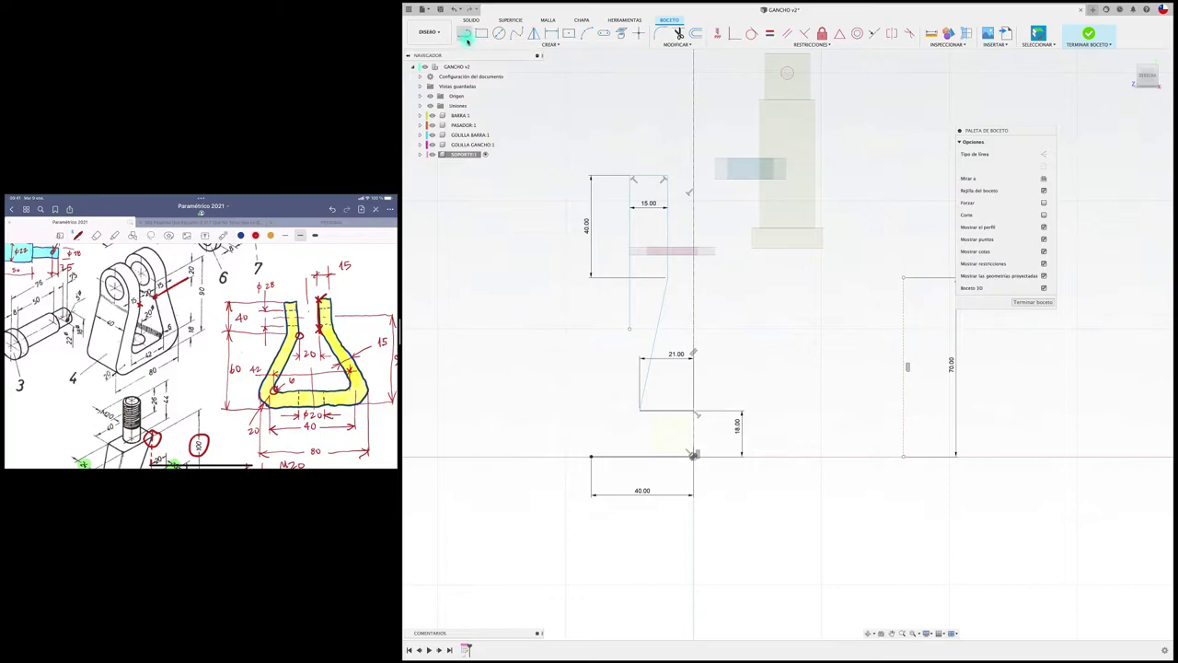
Draw a line from the 40 mm base's left end up to close the profile at the corner.
{"action": "key", "text": "l"}
{"action": "left_click", "coordinate": [592, 454]}
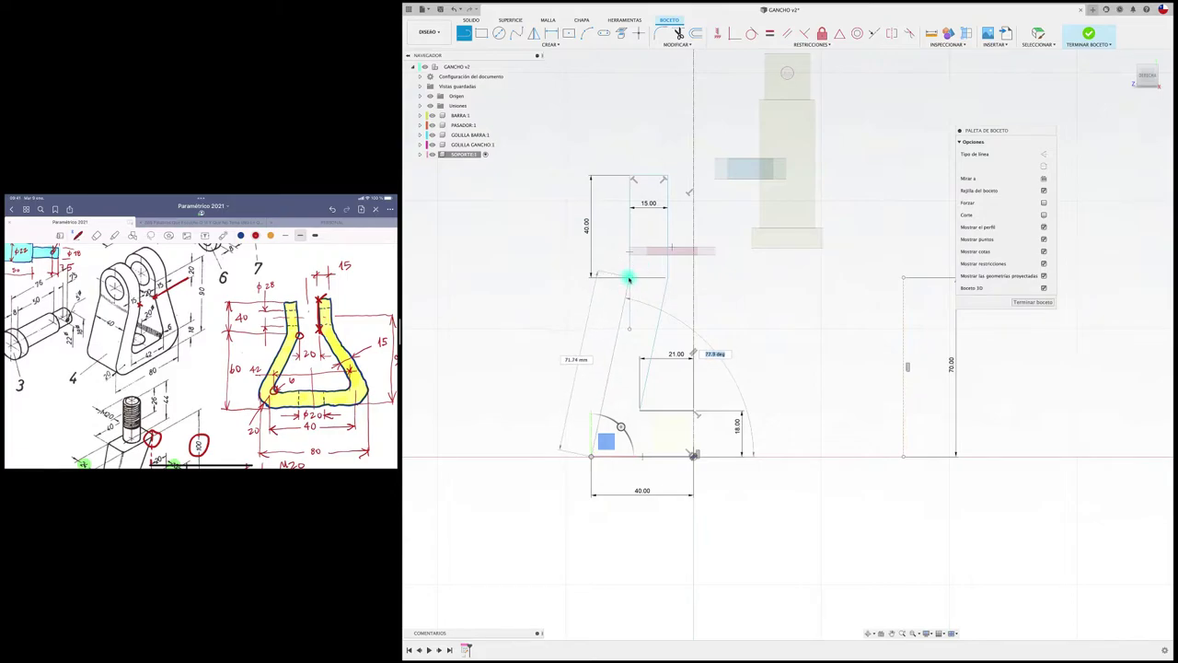
{"action": "scroll", "coordinate": [643, 289], "scroll_direction": "up", "scroll_amount": 2}
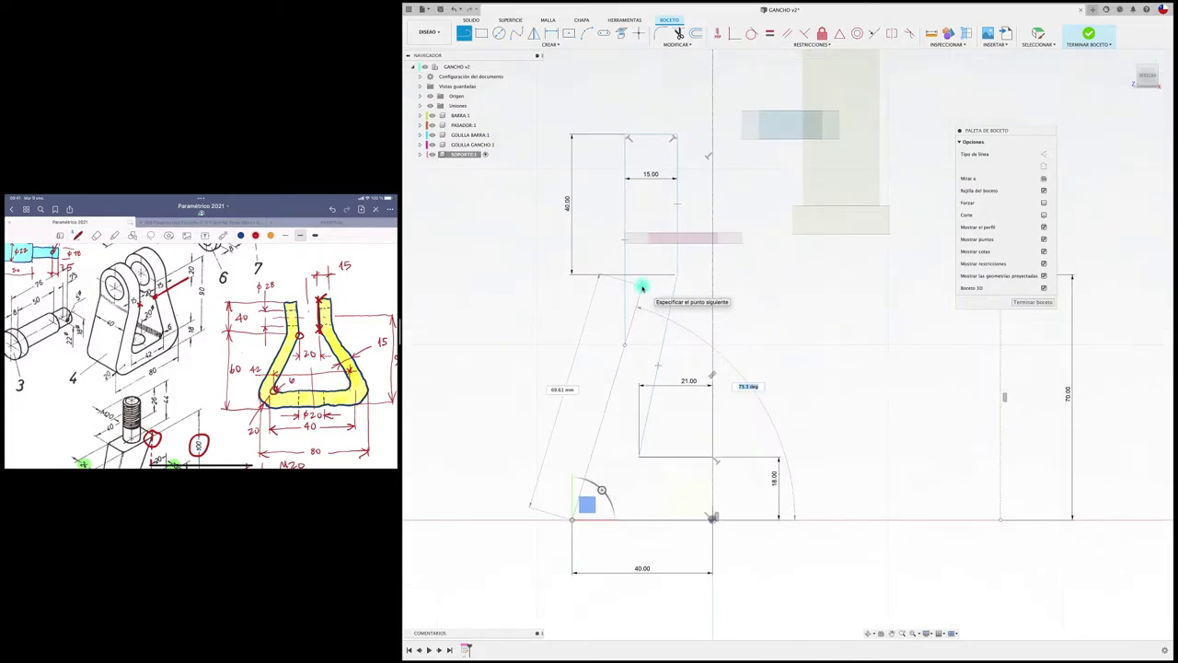
{"action": "scroll", "coordinate": [642, 288], "scroll_direction": "up", "scroll_amount": 2}
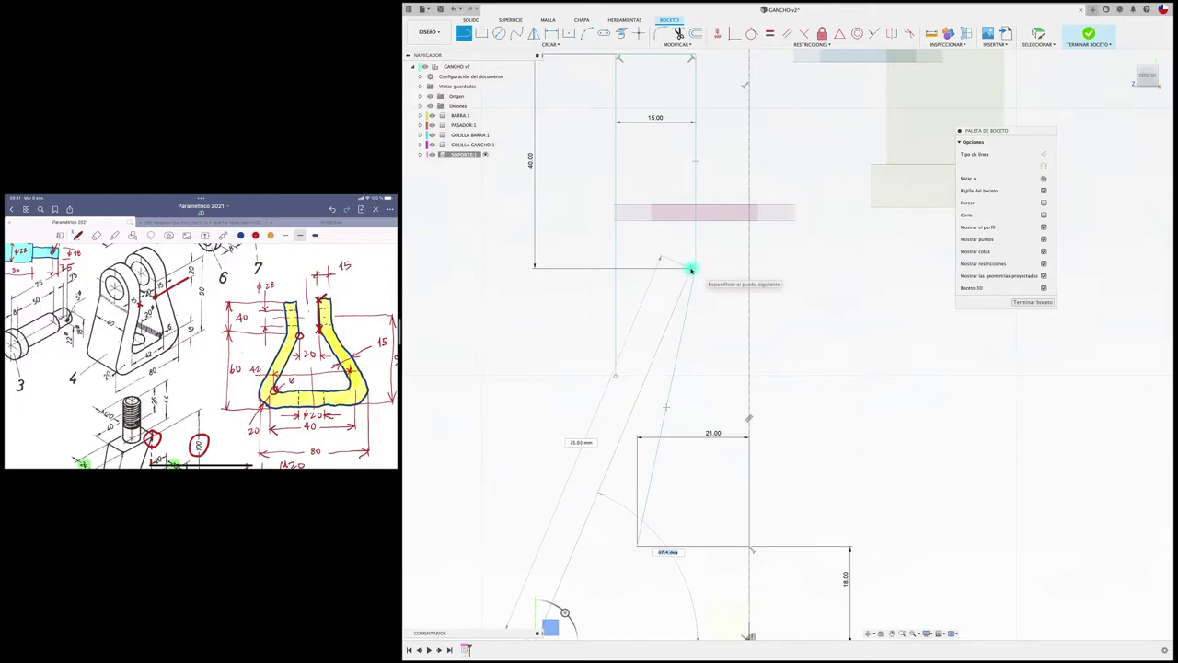
{"action": "left_click", "coordinate": [617, 267]}
{"action": "scroll", "coordinate": [631, 298], "scroll_direction": "down", "scroll_amount": 2}
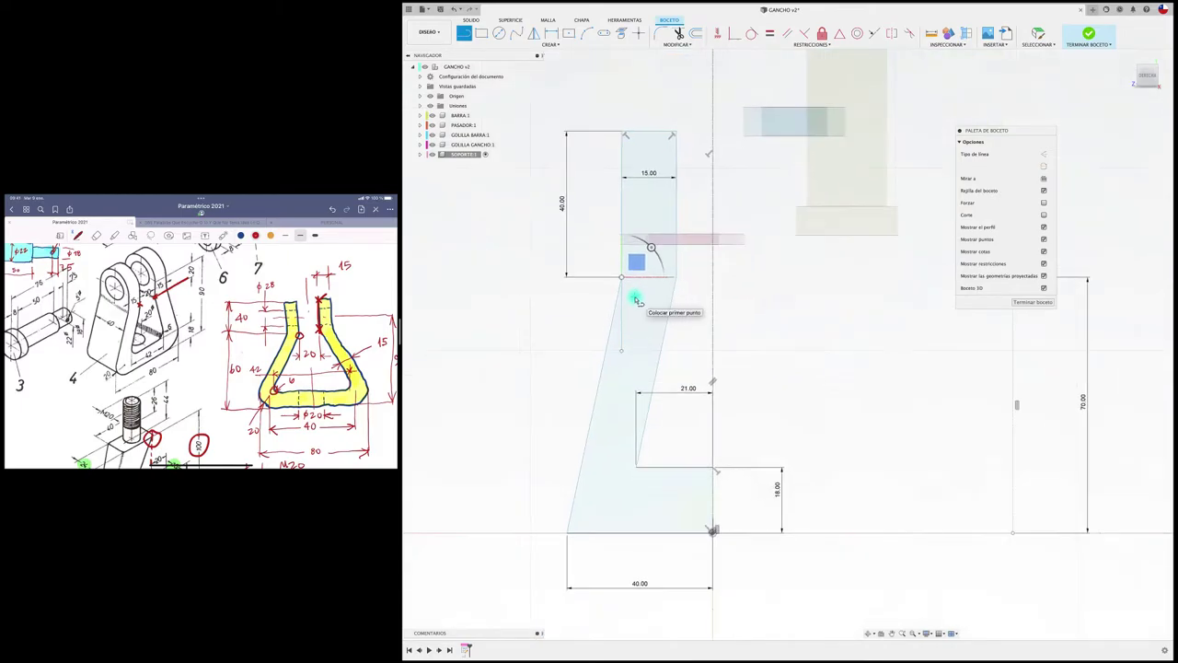
{"action": "scroll", "coordinate": [635, 299], "scroll_direction": "down", "scroll_amount": 1}
{"action": "key", "text": "Escape"}
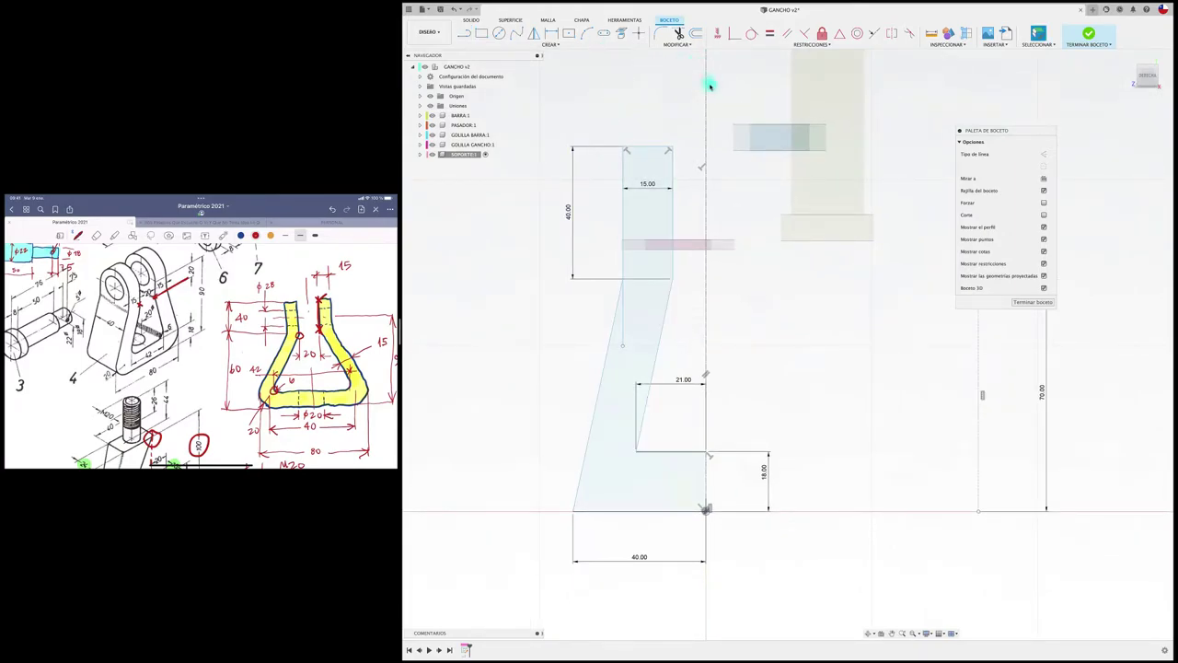
Give the left slanted line a 0.2° angle dimension.
{"action": "left_click", "coordinate": [551, 34]}
{"action": "left_click", "coordinate": [608, 345]}
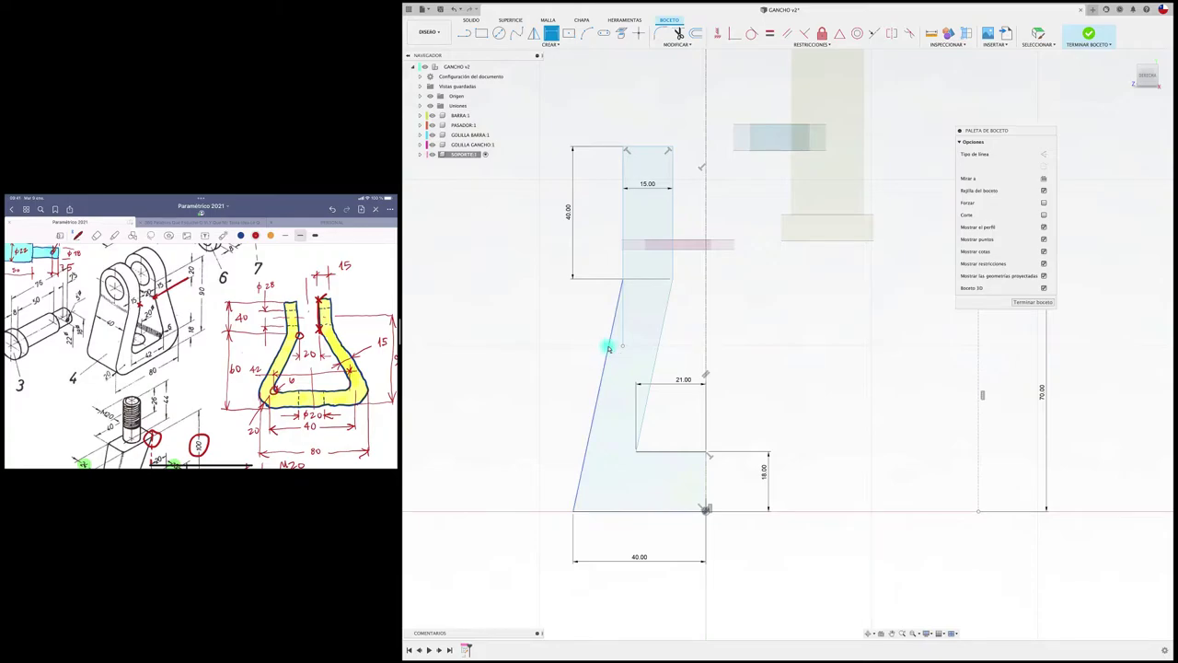
{"action": "left_click", "coordinate": [659, 364]}
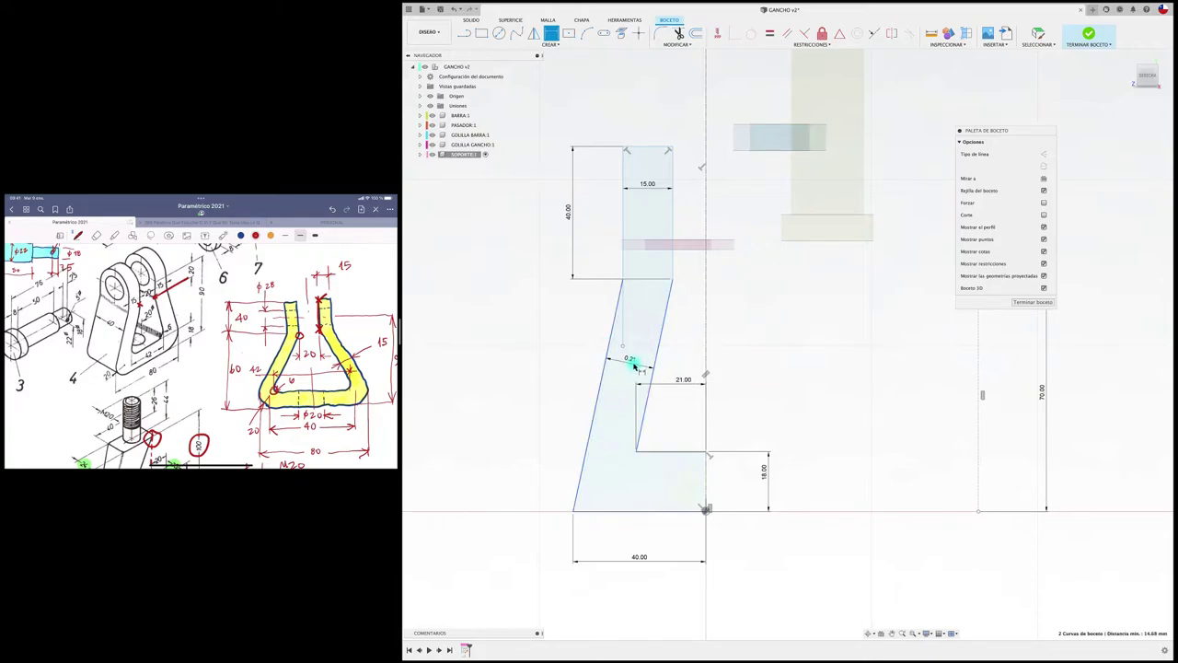
{"action": "left_click", "coordinate": [635, 365]}
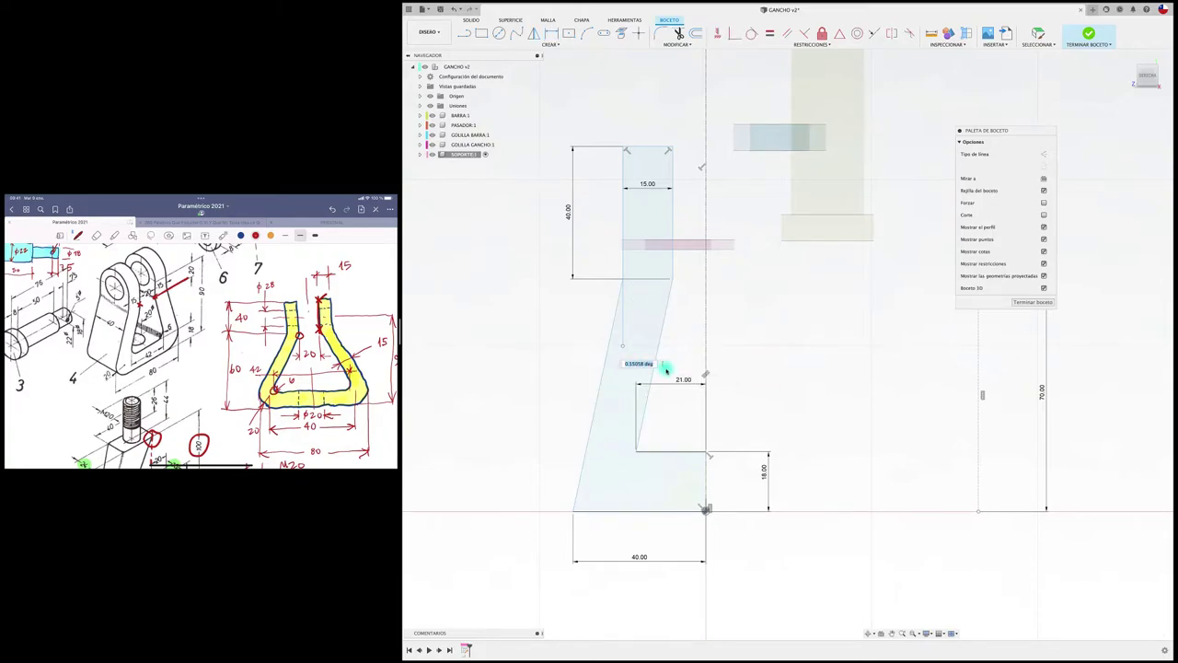
{"action": "type", "text": "0.2"}
{"action": "key", "text": "Return"}
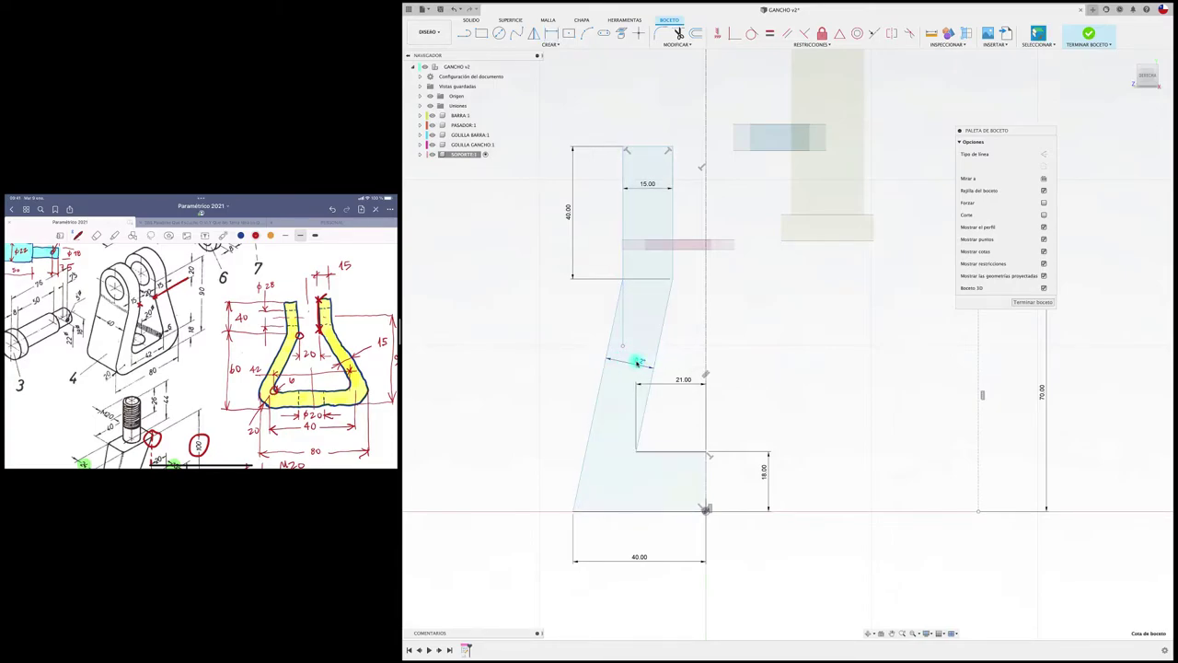
Replace the left slanted line with a new sloped line from near the base toward the upper rectangle.
{"action": "left_click", "coordinate": [606, 359]}
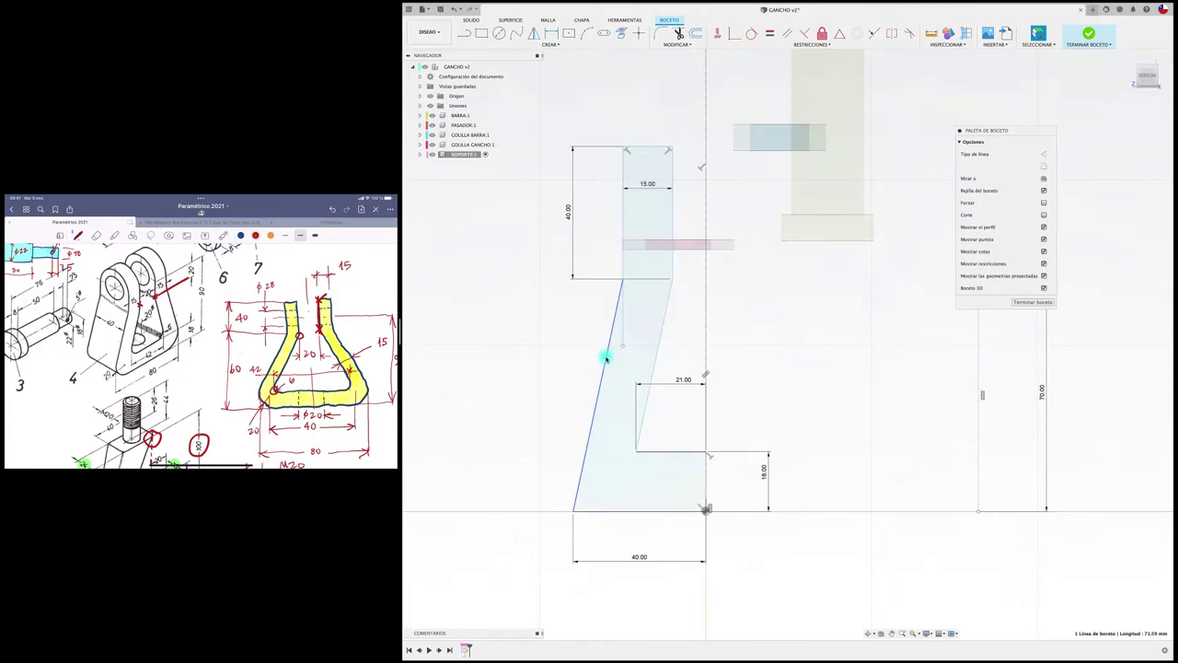
{"action": "key", "text": "Delete"}
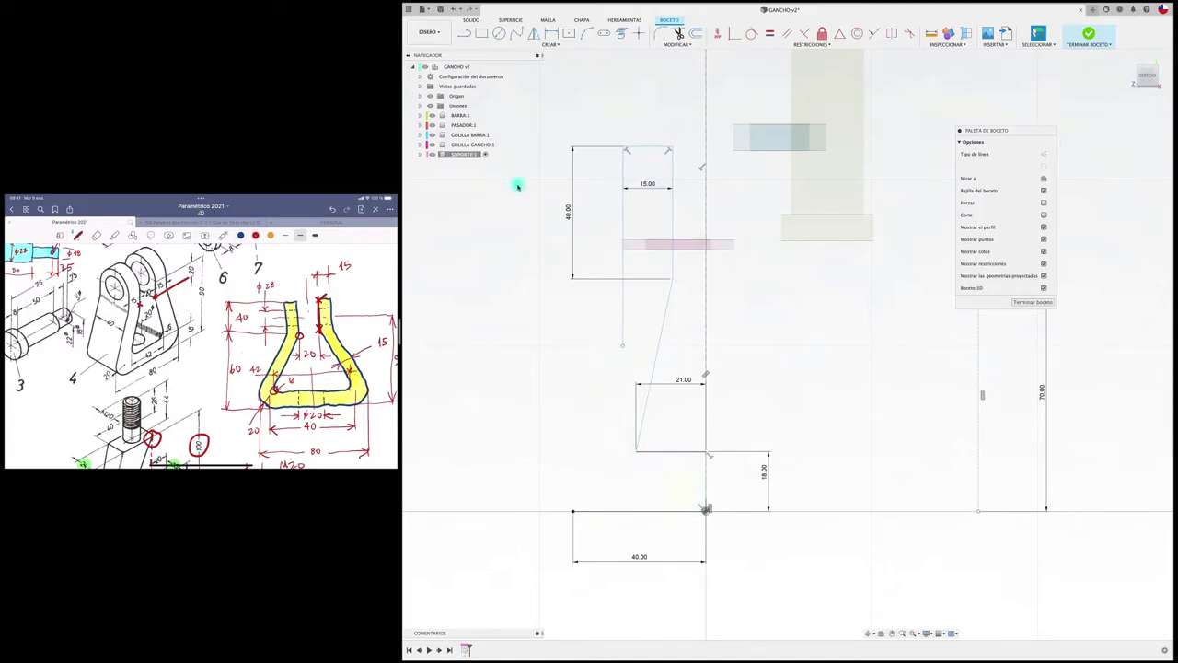
{"action": "left_click", "coordinate": [464, 33]}
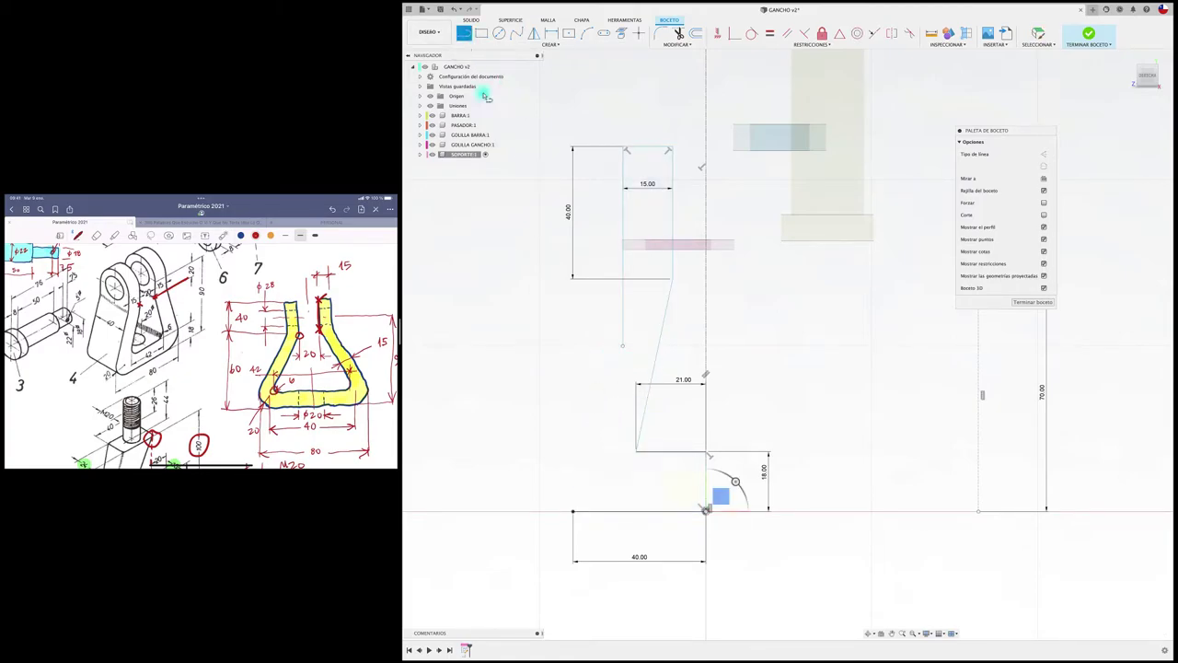
{"action": "left_click", "coordinate": [592, 485]}
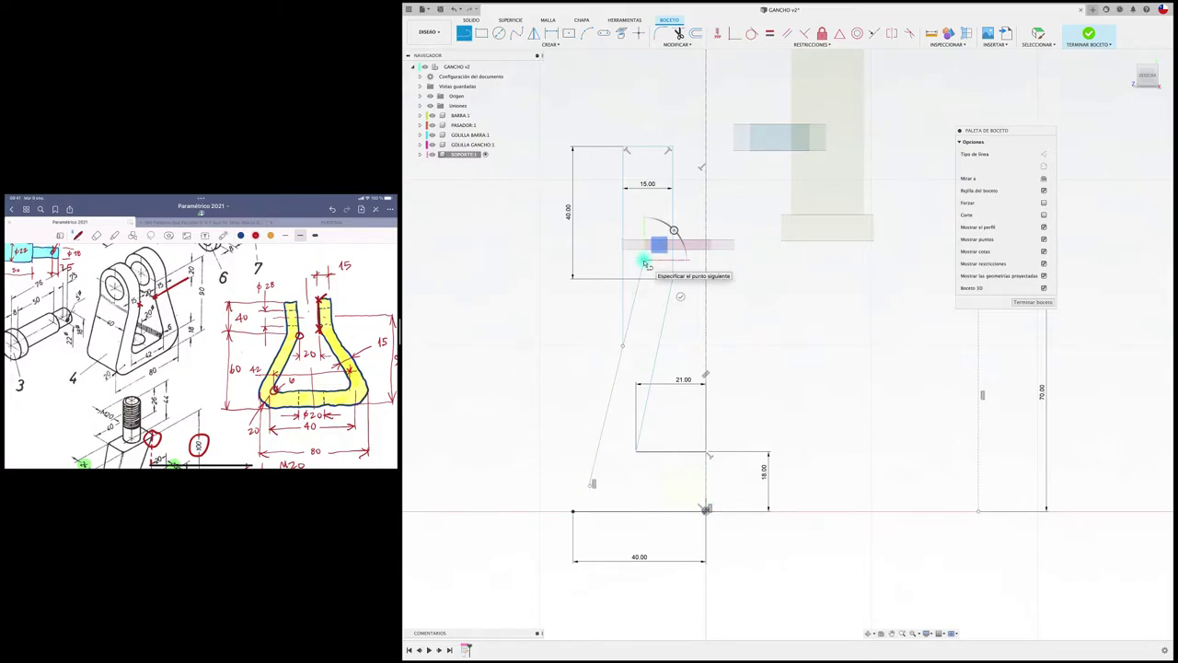
{"action": "left_click", "coordinate": [645, 262]}
{"action": "key", "text": "Escape"}
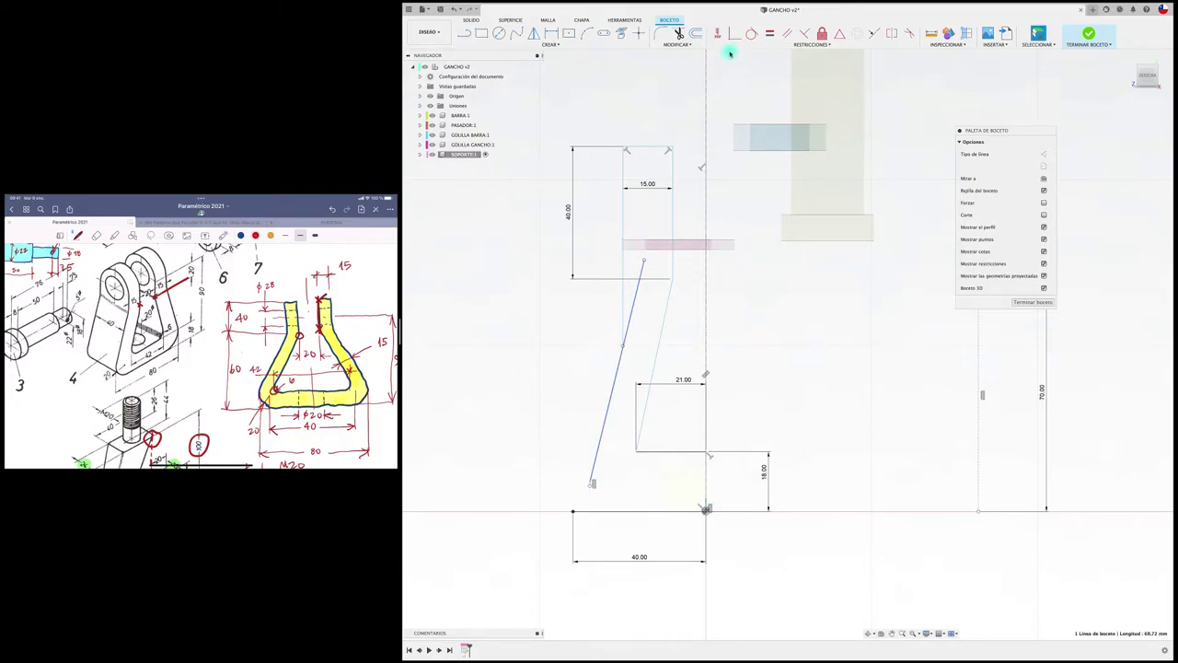
Make the new left line parallel to the inner diagonal with 15 mm spacing.
{"action": "left_click", "coordinate": [787, 33]}
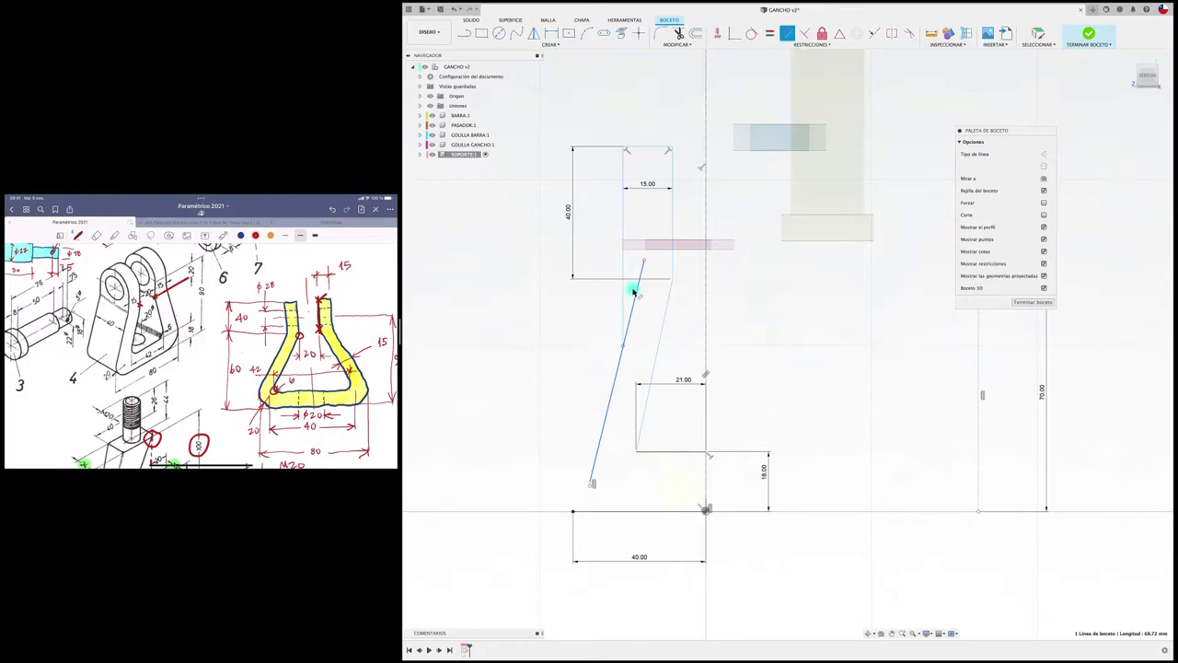
{"action": "left_click", "coordinate": [618, 372]}
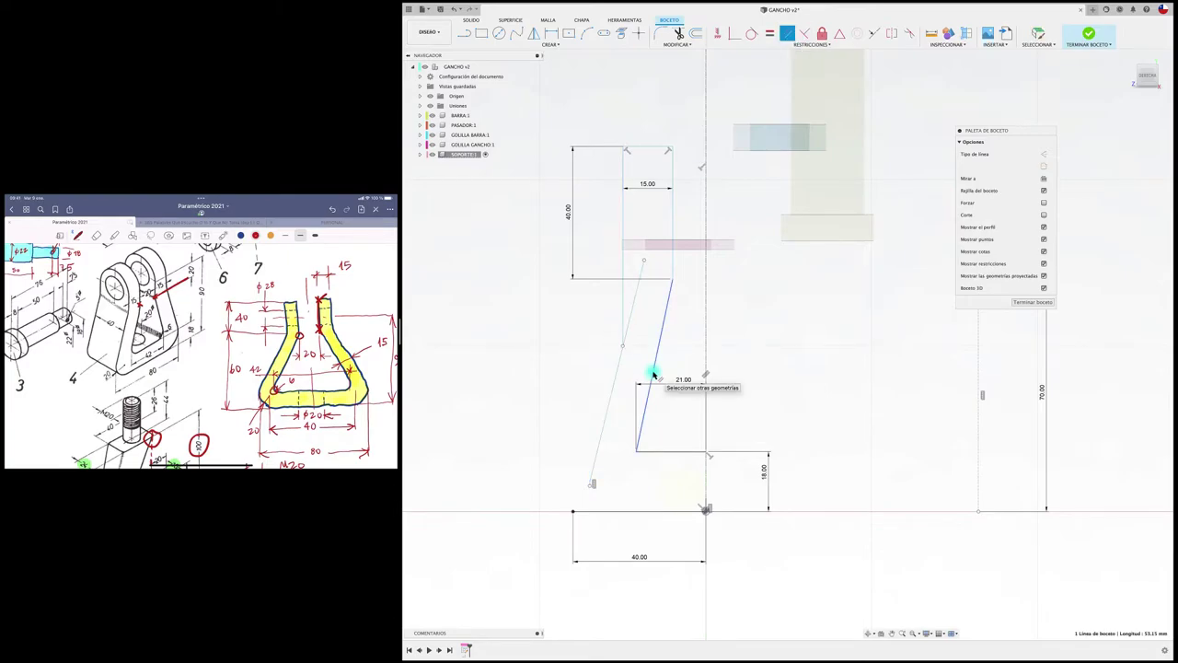
{"action": "left_click", "coordinate": [618, 376]}
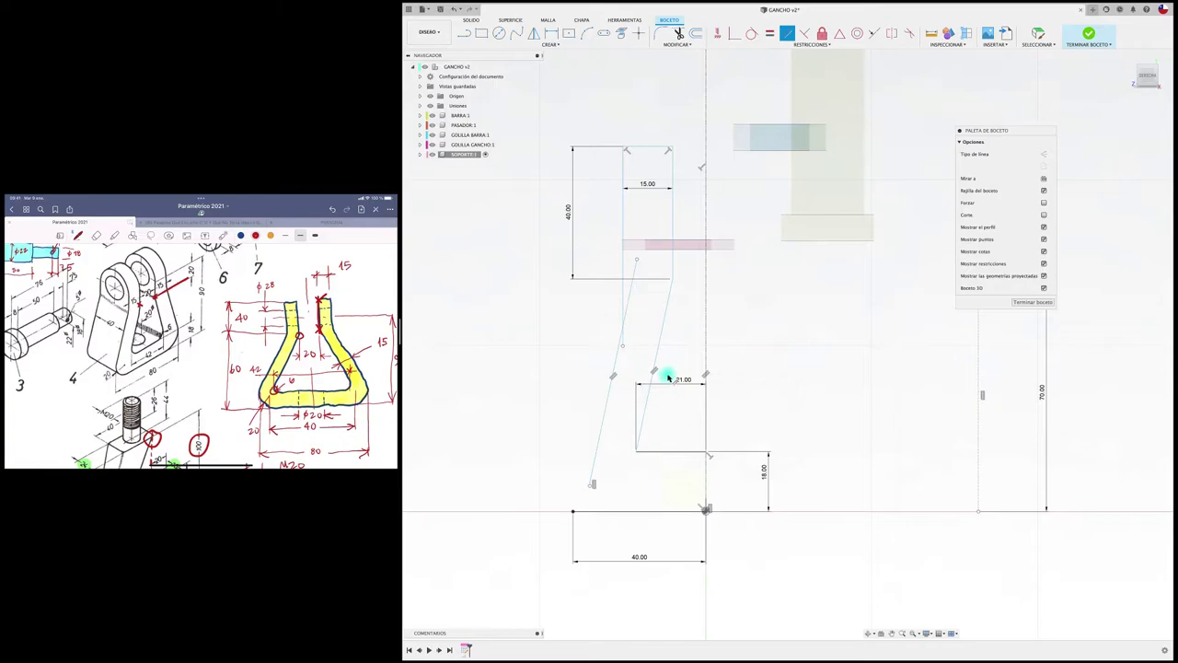
{"action": "key", "text": "d"}
{"action": "key", "text": "d"}
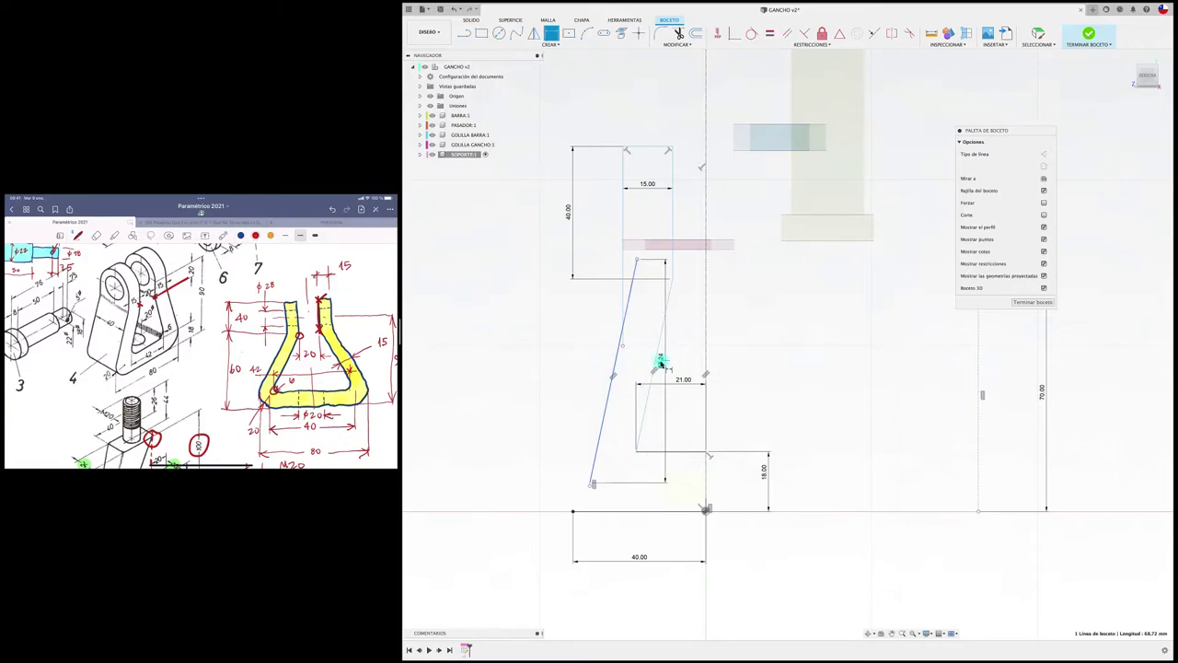
{"action": "left_click", "coordinate": [653, 370]}
{"action": "left_click", "coordinate": [636, 362]}
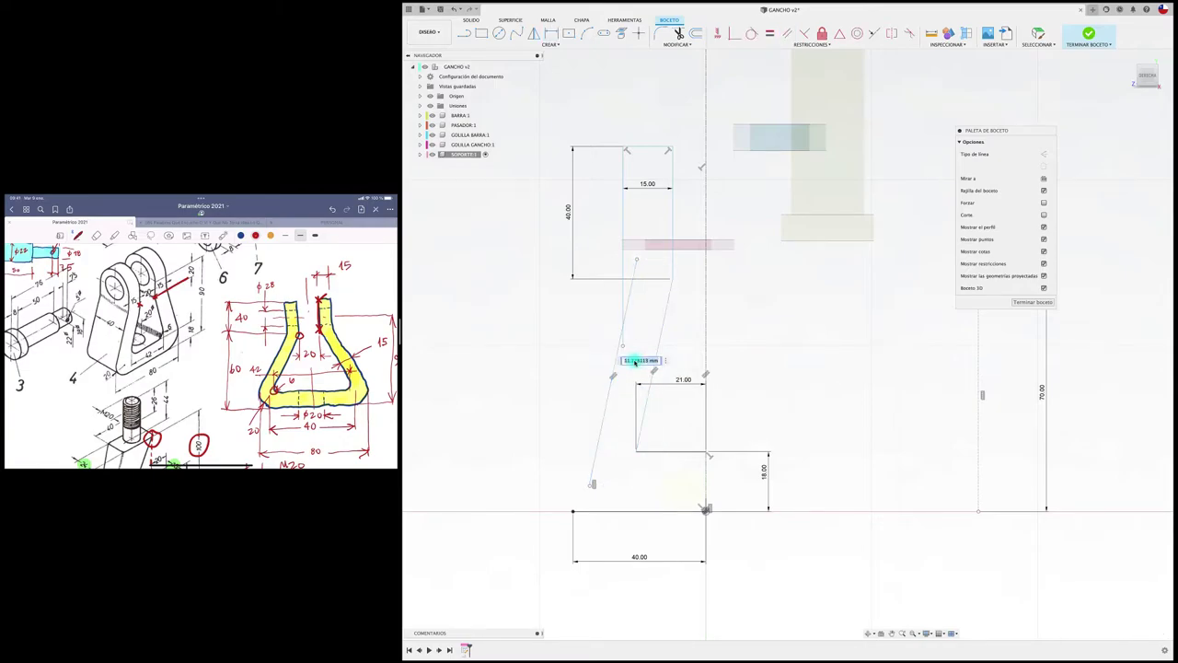
{"action": "type", "text": "15"}
{"action": "key", "text": "Return"}
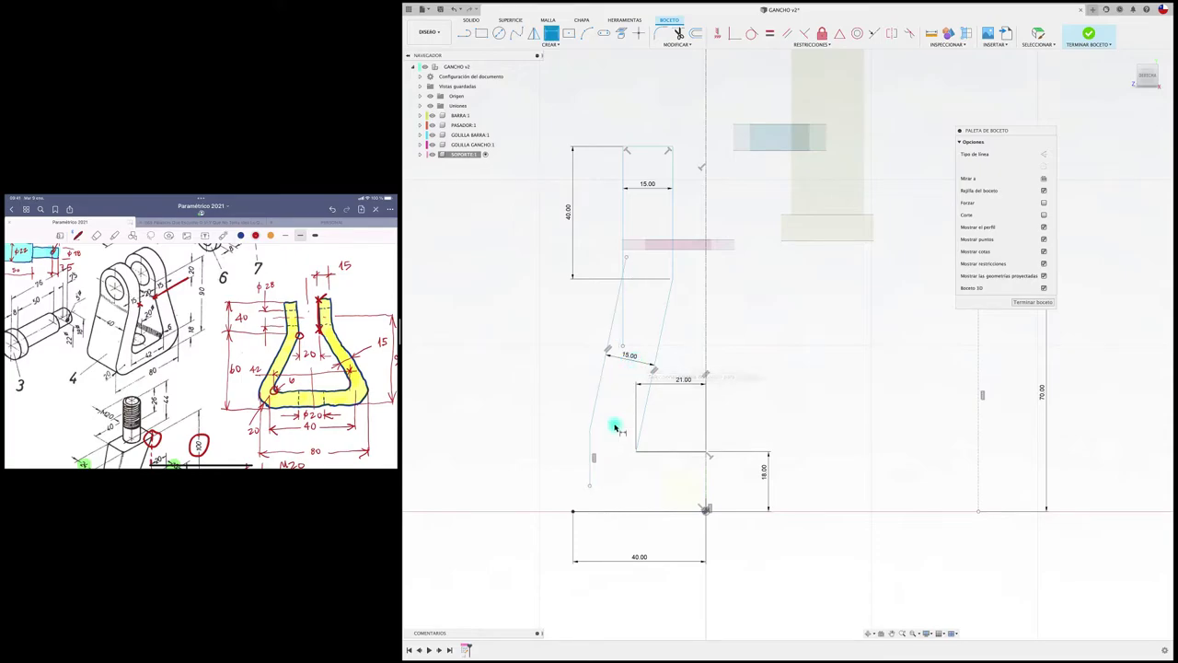
Delete the short leftover vertical line near the base.
{"action": "middle_click_drag", "start_coordinate": [607, 466], "coordinate": [624, 448]}
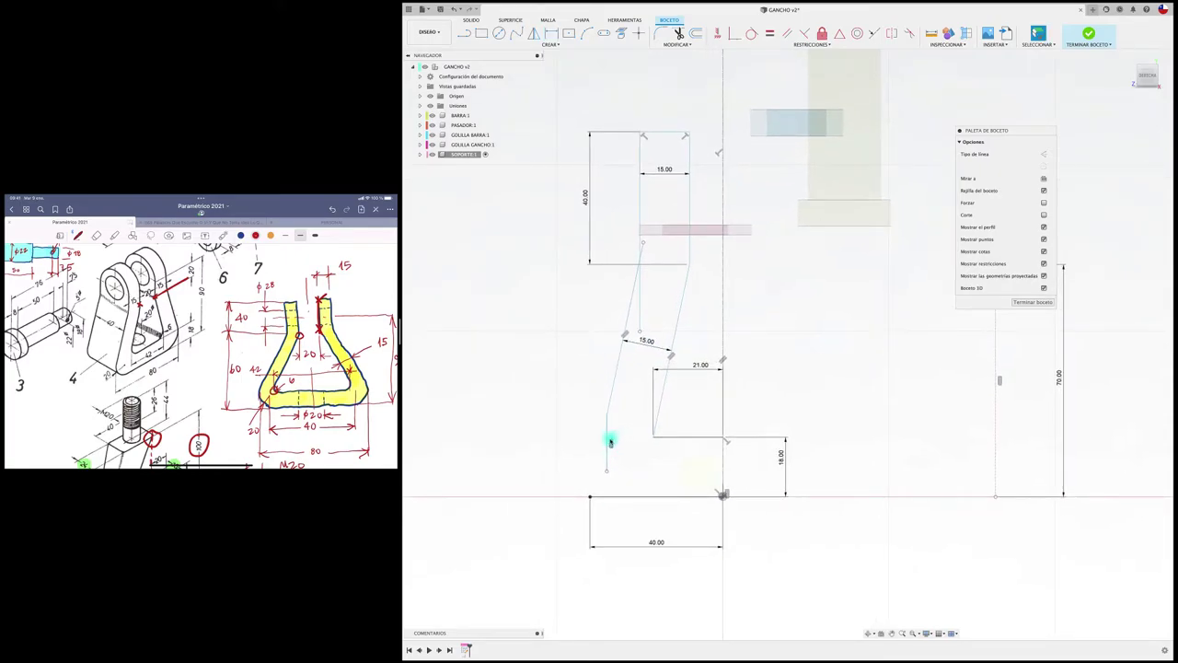
{"action": "left_click", "coordinate": [608, 443]}
{"action": "key", "text": "Delete"}
{"action": "left_click", "coordinate": [607, 416]}
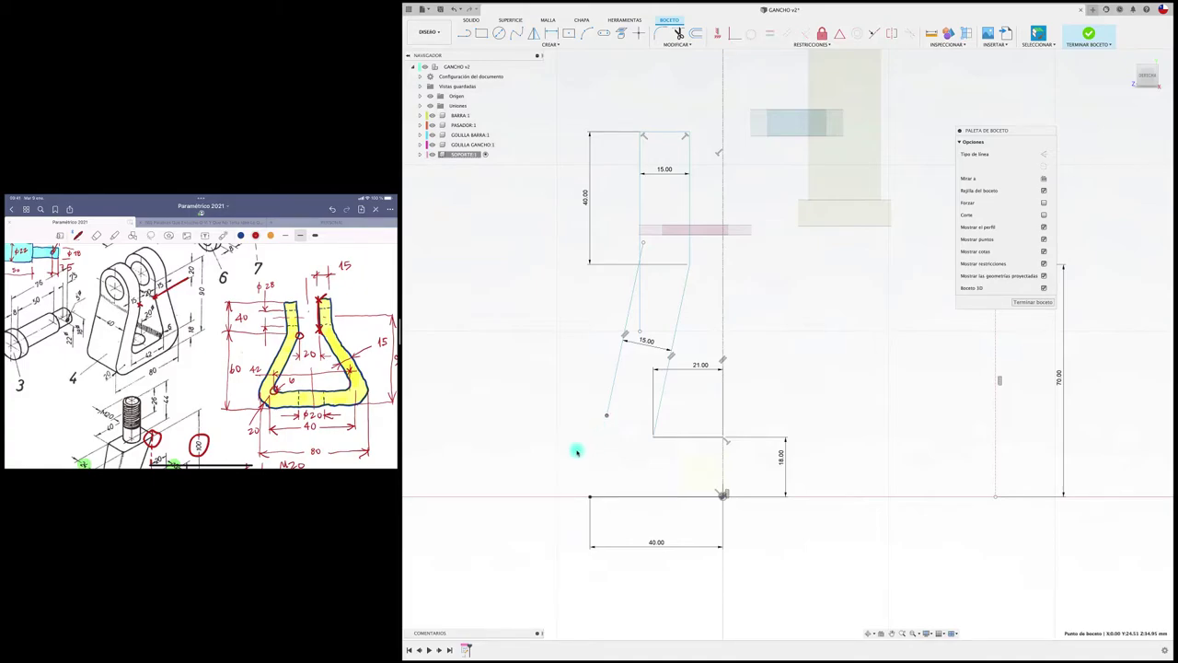
{"action": "left_click", "coordinate": [677, 44]}
Extend the left slanted line down to the base corner.
{"action": "left_click", "coordinate": [667, 87]}
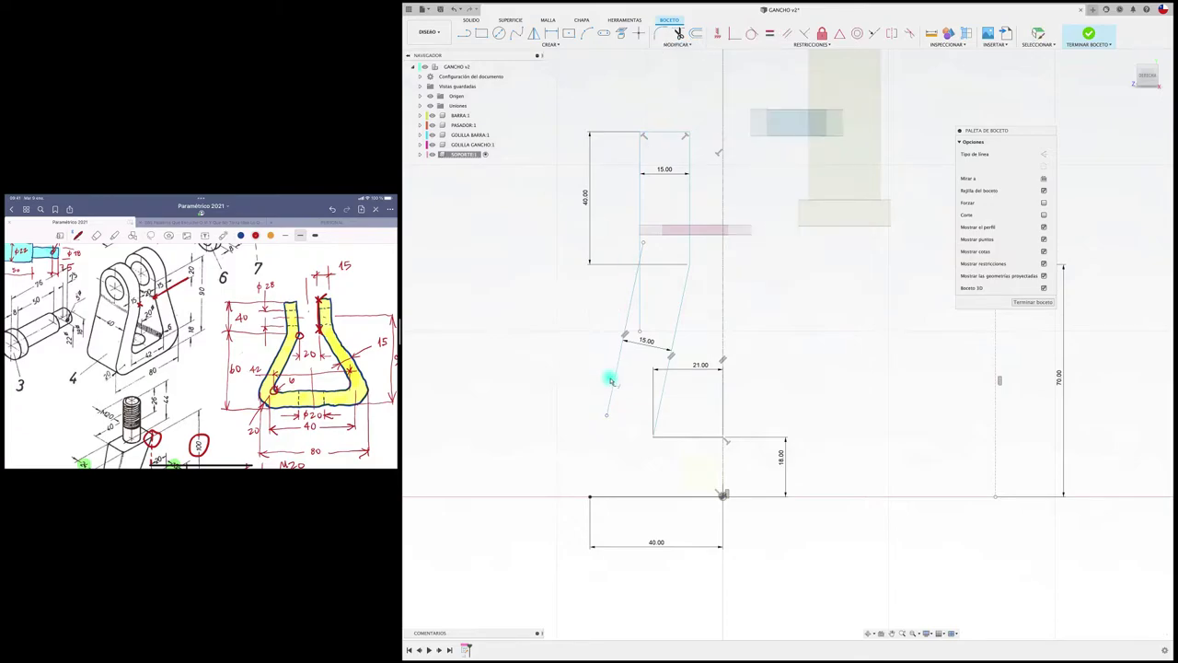
{"action": "left_click", "coordinate": [605, 429]}
{"action": "scroll", "coordinate": [597, 498], "scroll_direction": "up", "scroll_amount": 2}
{"action": "scroll", "coordinate": [597, 498], "scroll_direction": "up", "scroll_amount": 3}
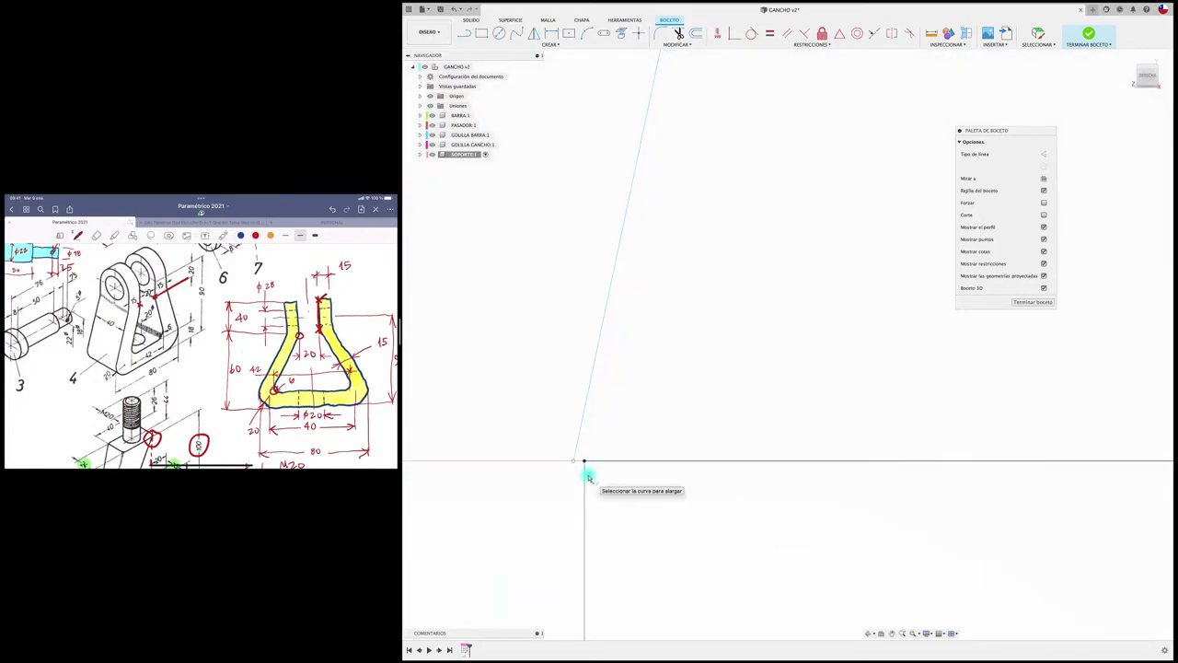
{"action": "left_click", "coordinate": [577, 462]}
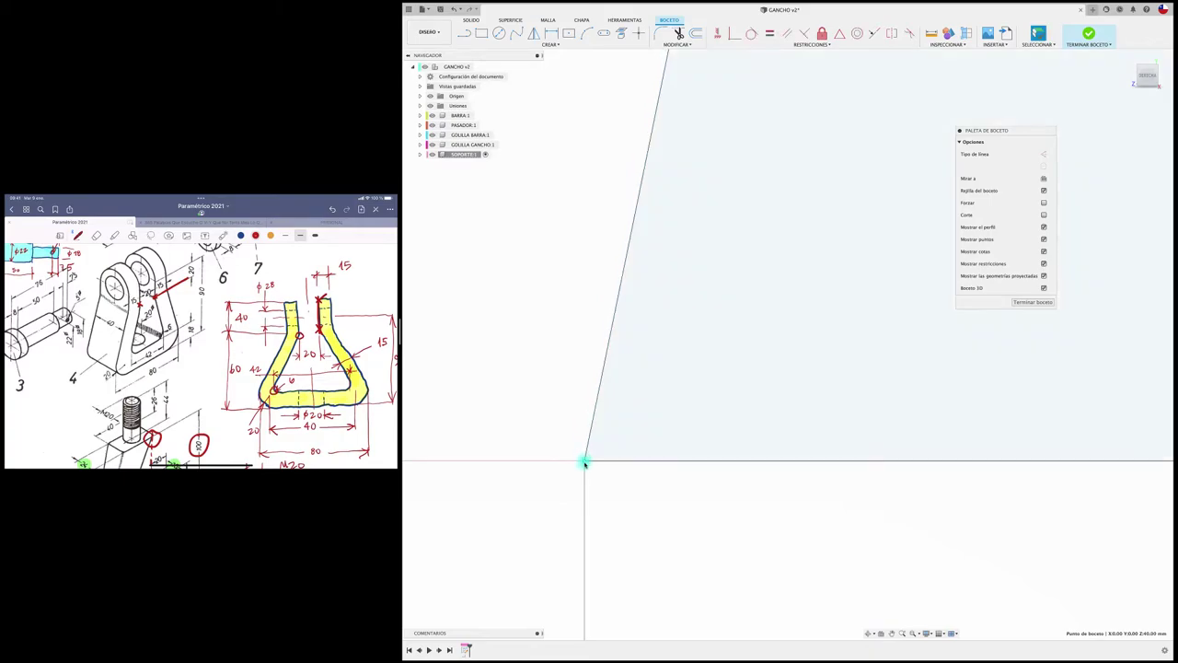
{"action": "scroll", "coordinate": [580, 463], "scroll_direction": "down", "scroll_amount": 2}
{"action": "scroll", "coordinate": [589, 467], "scroll_direction": "down", "scroll_amount": 2}
{"action": "scroll", "coordinate": [592, 467], "scroll_direction": "down", "scroll_amount": 3}
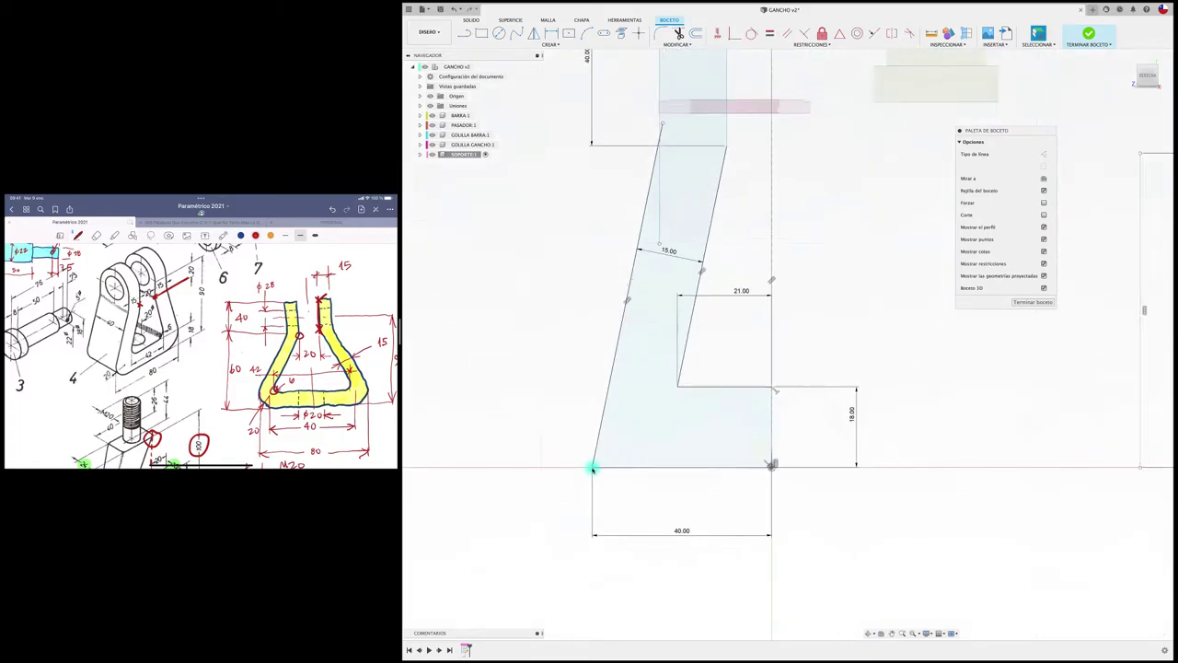
{"action": "scroll", "coordinate": [594, 468], "scroll_direction": "down", "scroll_amount": 1}
{"action": "scroll", "coordinate": [699, 317], "scroll_direction": "up", "scroll_amount": 2}
{"action": "scroll", "coordinate": [632, 260], "scroll_direction": "up", "scroll_amount": 1}
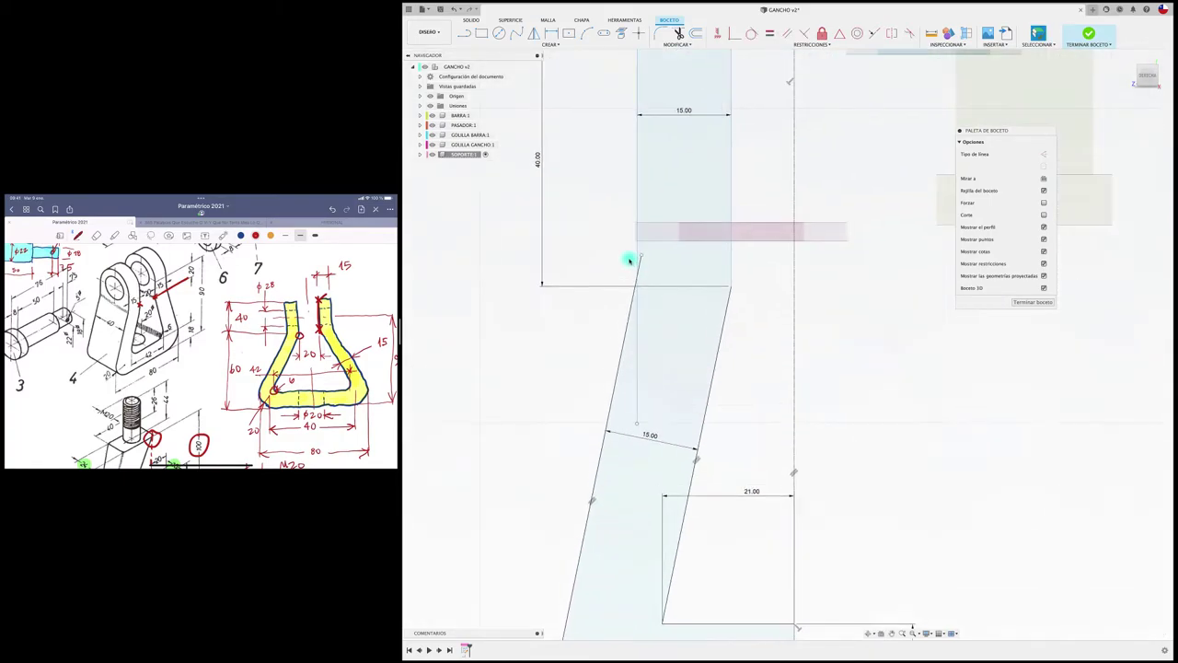
{"action": "scroll", "coordinate": [633, 262], "scroll_direction": "up", "scroll_amount": 2}
{"action": "scroll", "coordinate": [626, 272], "scroll_direction": "up", "scroll_amount": 2}
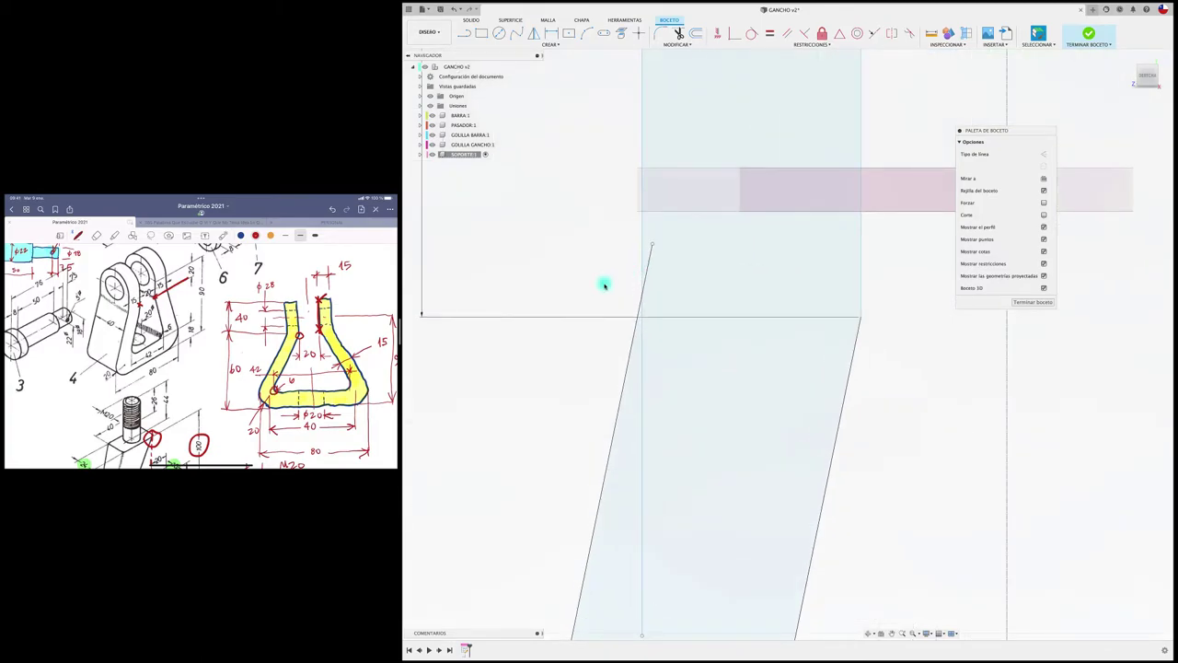
Trim away the leftover vertical segment beside the slanted line.
{"action": "key", "text": "t"}
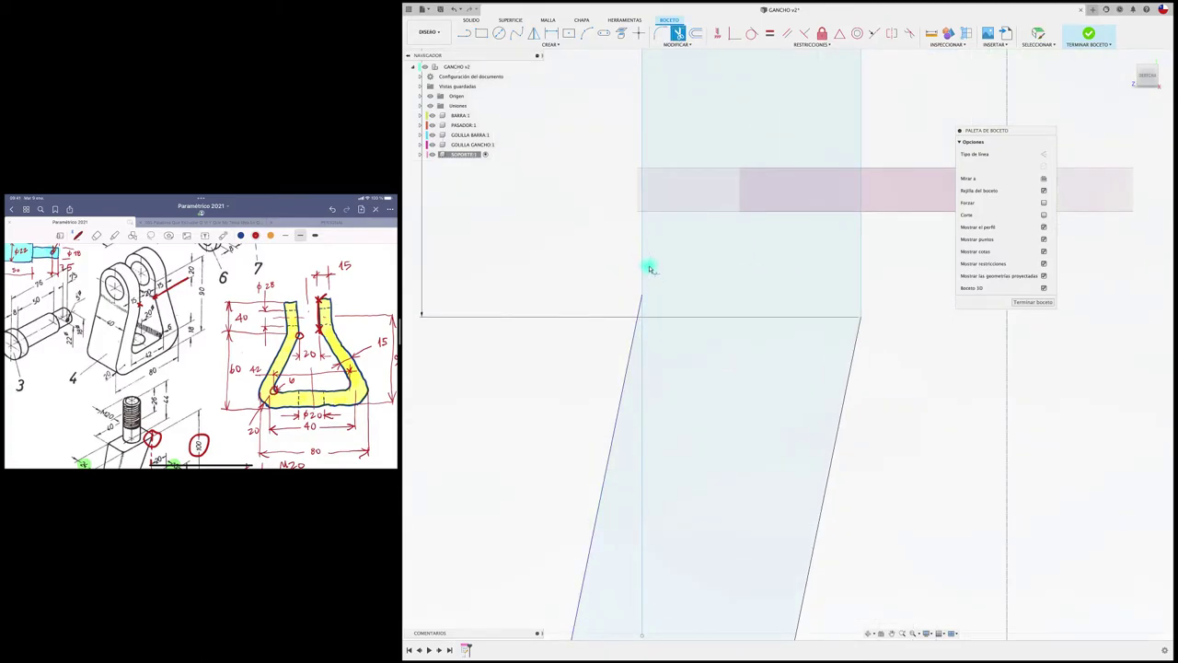
{"action": "left_click", "coordinate": [644, 311]}
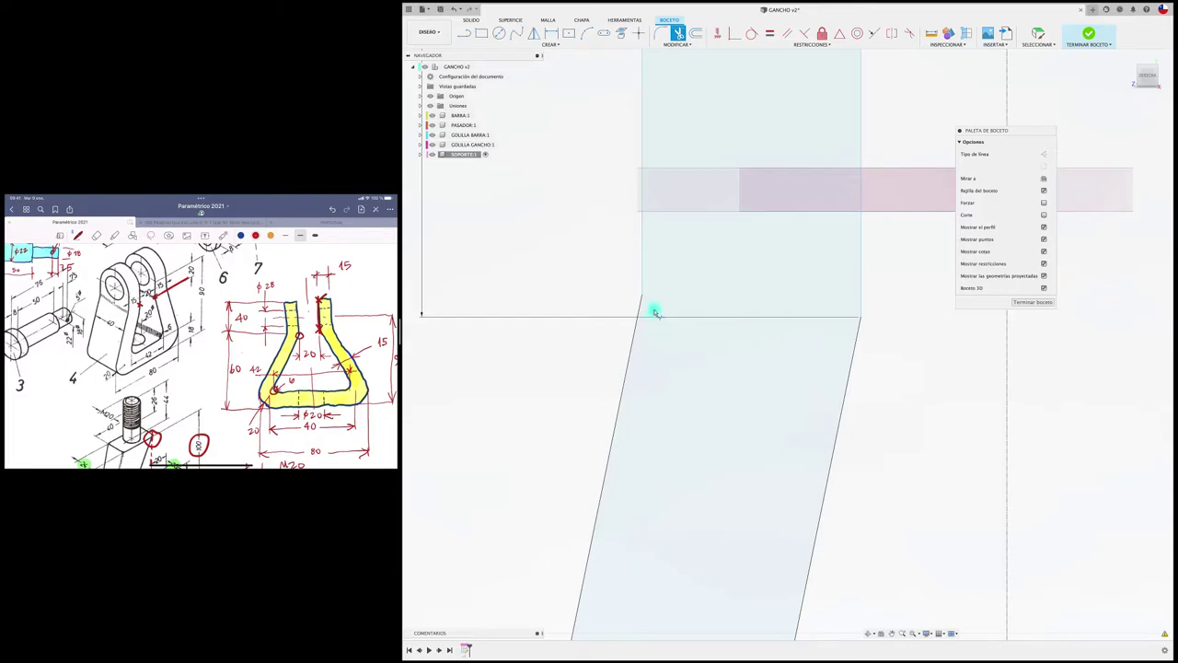
{"action": "scroll", "coordinate": [653, 313], "scroll_direction": "down", "scroll_amount": 2}
{"action": "scroll", "coordinate": [654, 310], "scroll_direction": "down", "scroll_amount": 2}
{"action": "scroll", "coordinate": [654, 310], "scroll_direction": "down", "scroll_amount": 2}
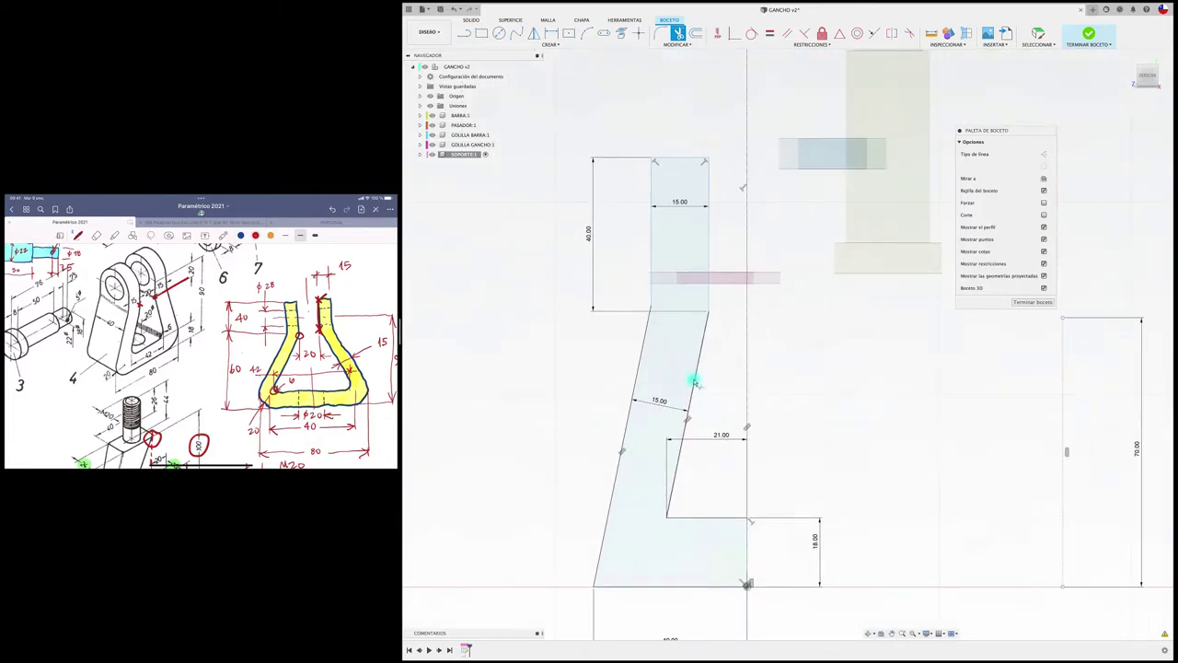
{"action": "scroll", "coordinate": [784, 421], "scroll_direction": "down", "scroll_amount": 1}
{"action": "scroll", "coordinate": [778, 412], "scroll_direction": "down", "scroll_amount": 2}
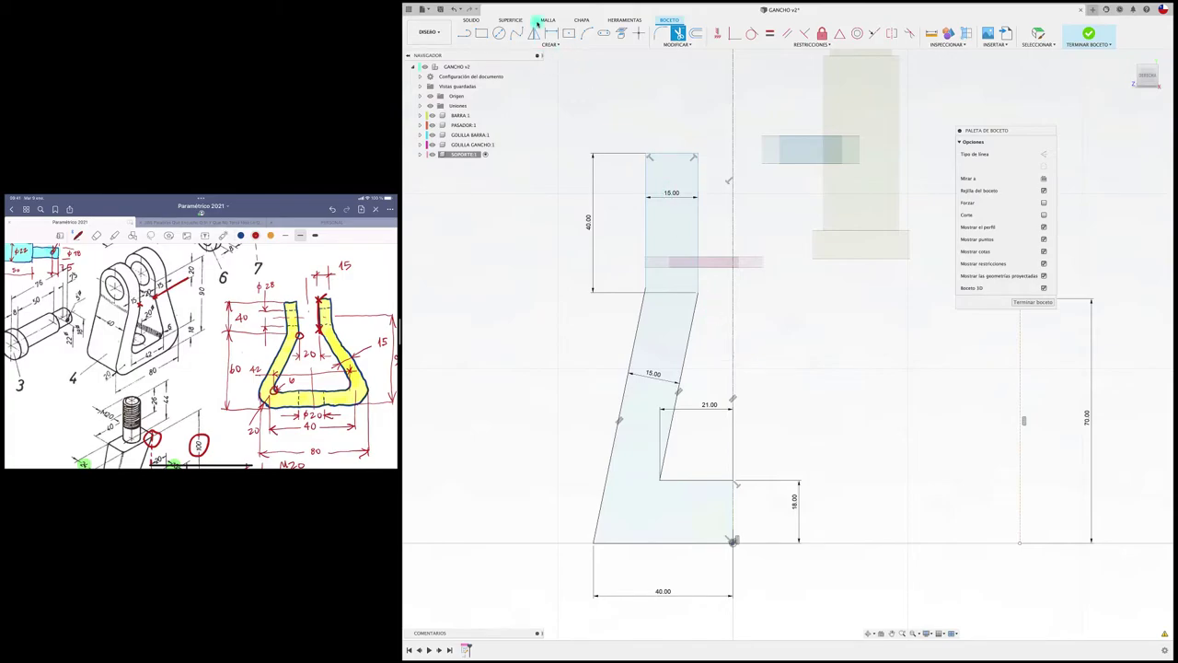
Start Mirror and select the upper rectangle's edges and the slanted edges of the half profile.
{"action": "left_click", "coordinate": [534, 33]}
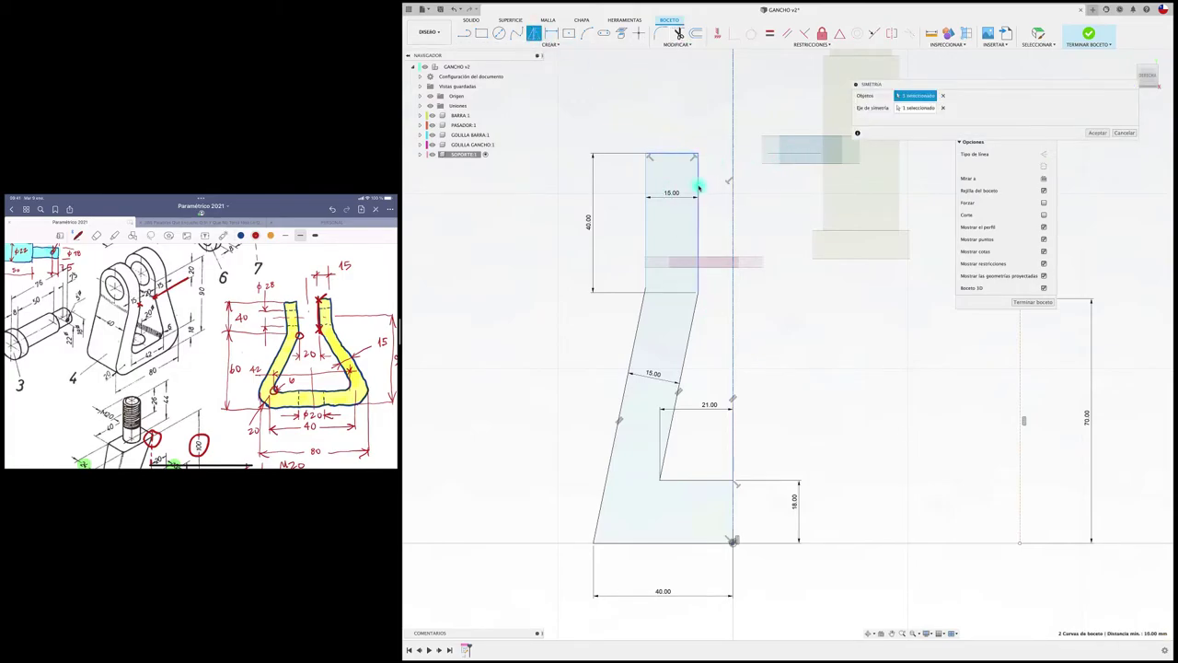
{"action": "left_click", "coordinate": [698, 189]}
{"action": "left_click", "coordinate": [645, 195]}
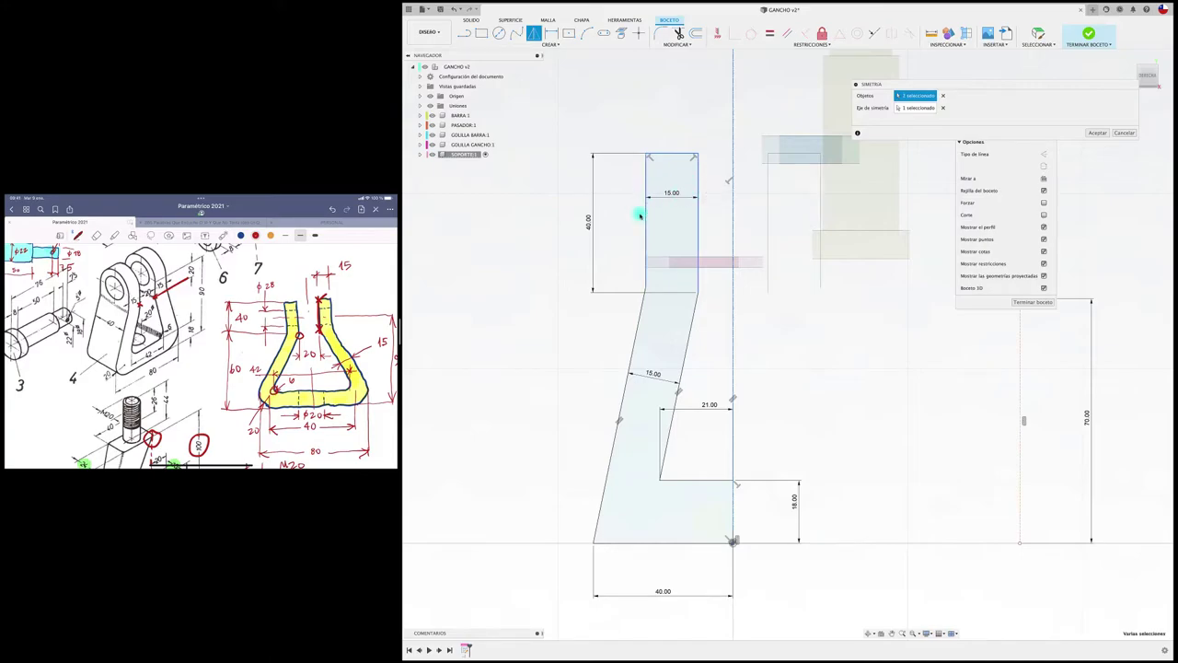
{"action": "left_click", "coordinate": [643, 299]}
{"action": "left_click", "coordinate": [687, 317]}
{"action": "left_click", "coordinate": [692, 317]}
{"action": "scroll", "coordinate": [807, 482], "scroll_direction": "up", "scroll_amount": 2}
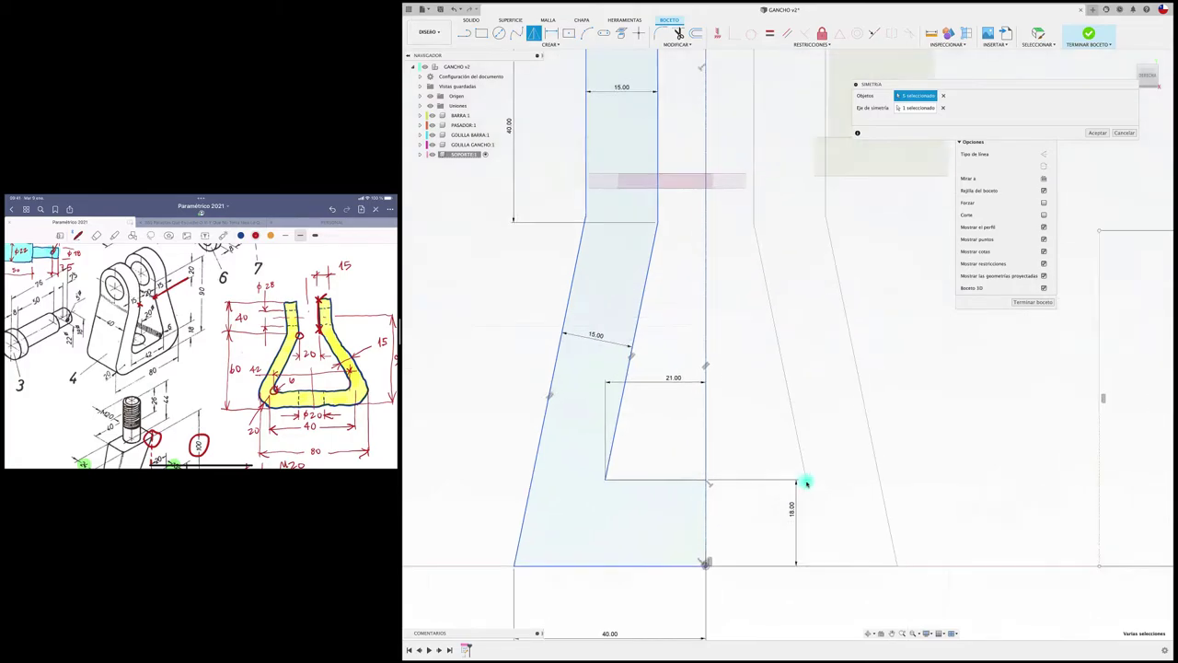
{"action": "scroll", "coordinate": [806, 483], "scroll_direction": "up", "scroll_amount": 1}
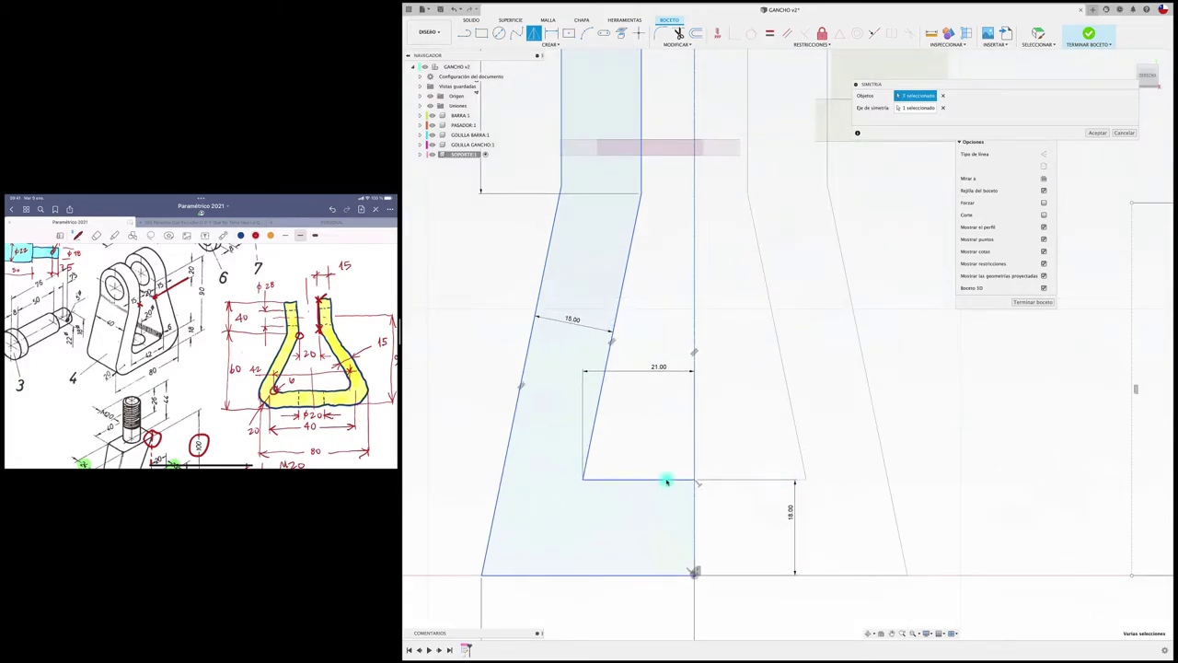
{"action": "scroll", "coordinate": [749, 419], "scroll_direction": "down", "scroll_amount": 2}
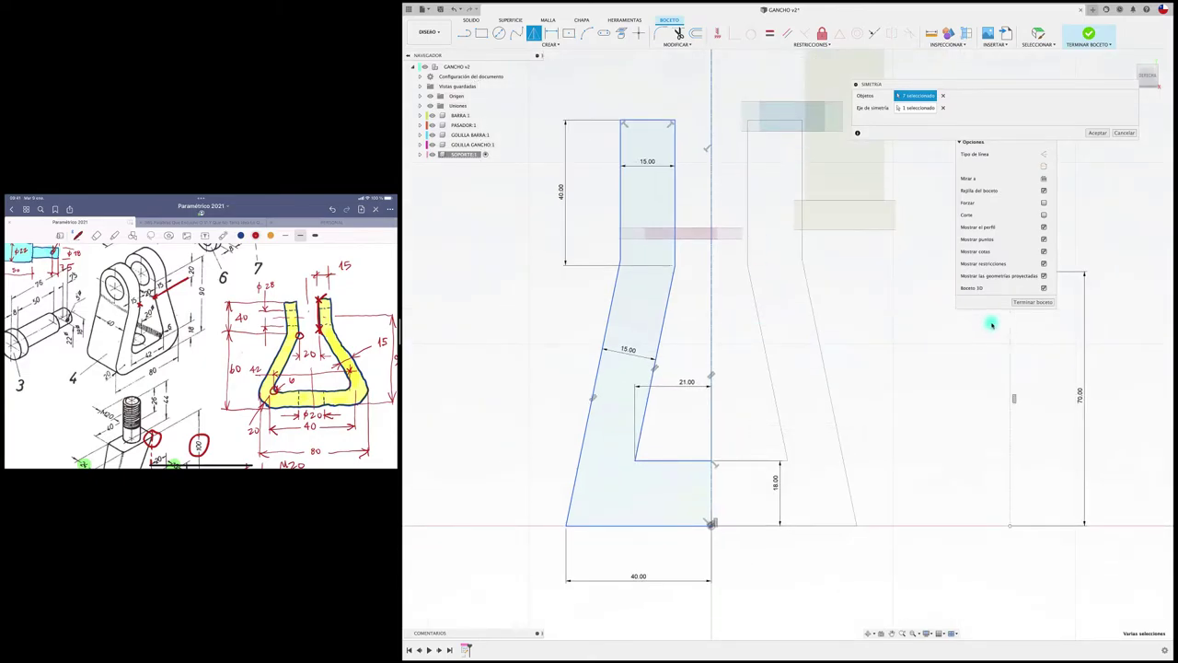
Finish the sketch and extrude both U-profile halves symmetrically, whole length 40 mm.
{"action": "left_click", "coordinate": [1032, 303]}
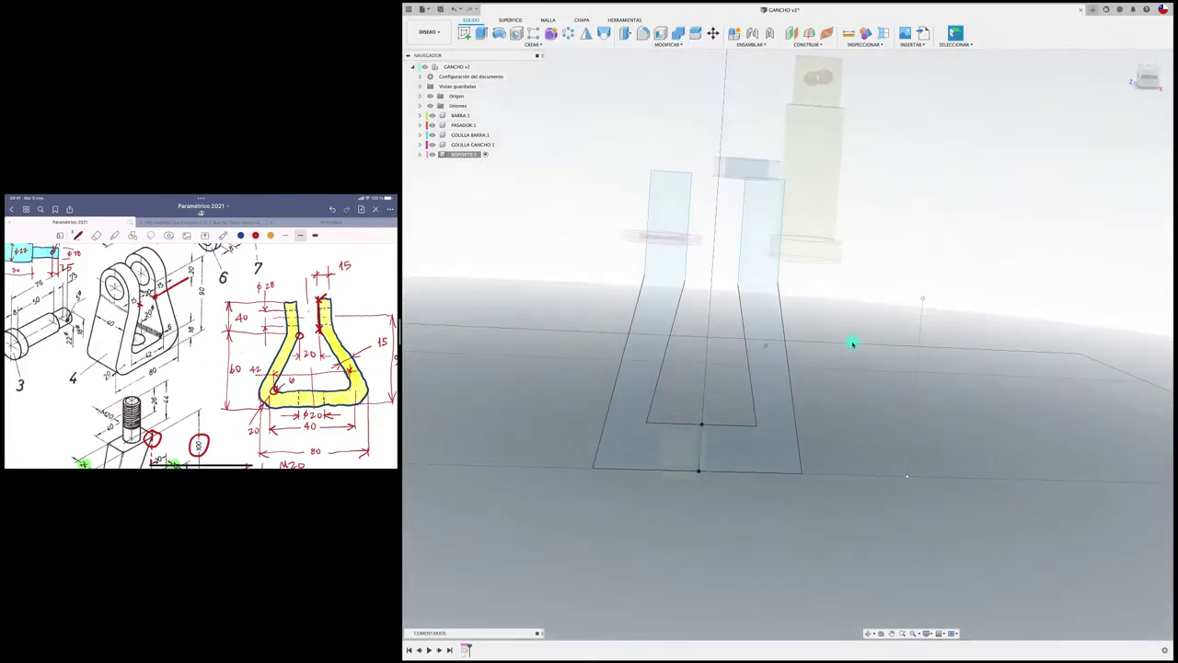
{"action": "key", "text": "e"}
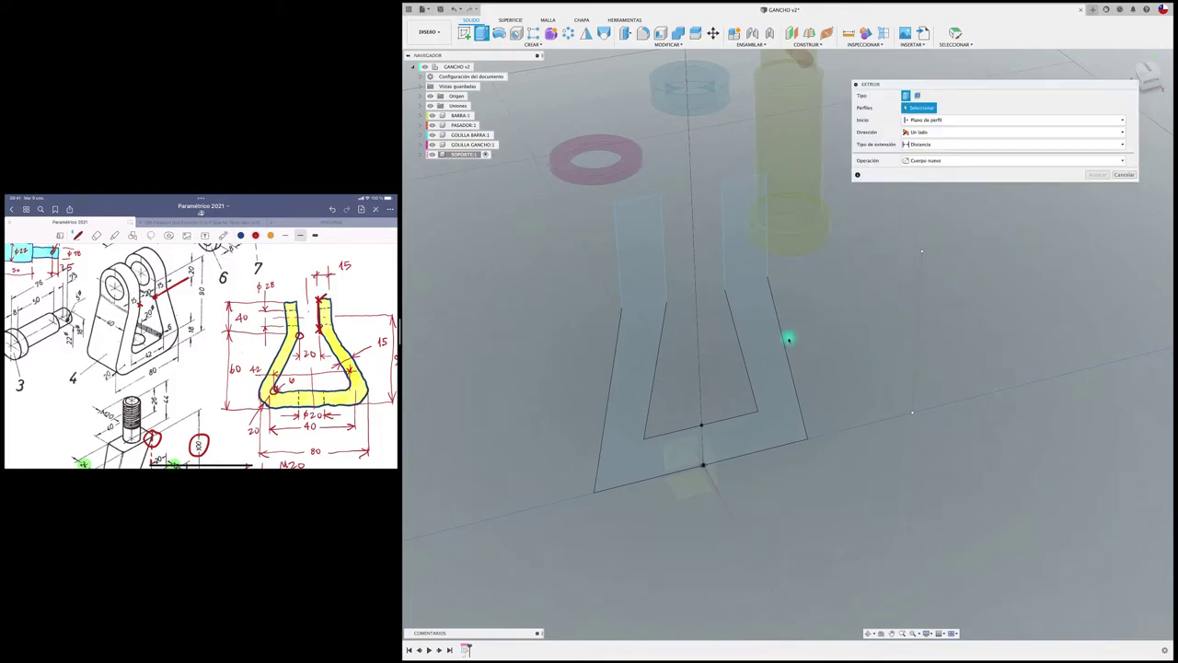
{"action": "left_click", "coordinate": [755, 326]}
{"action": "left_click", "coordinate": [653, 344]}
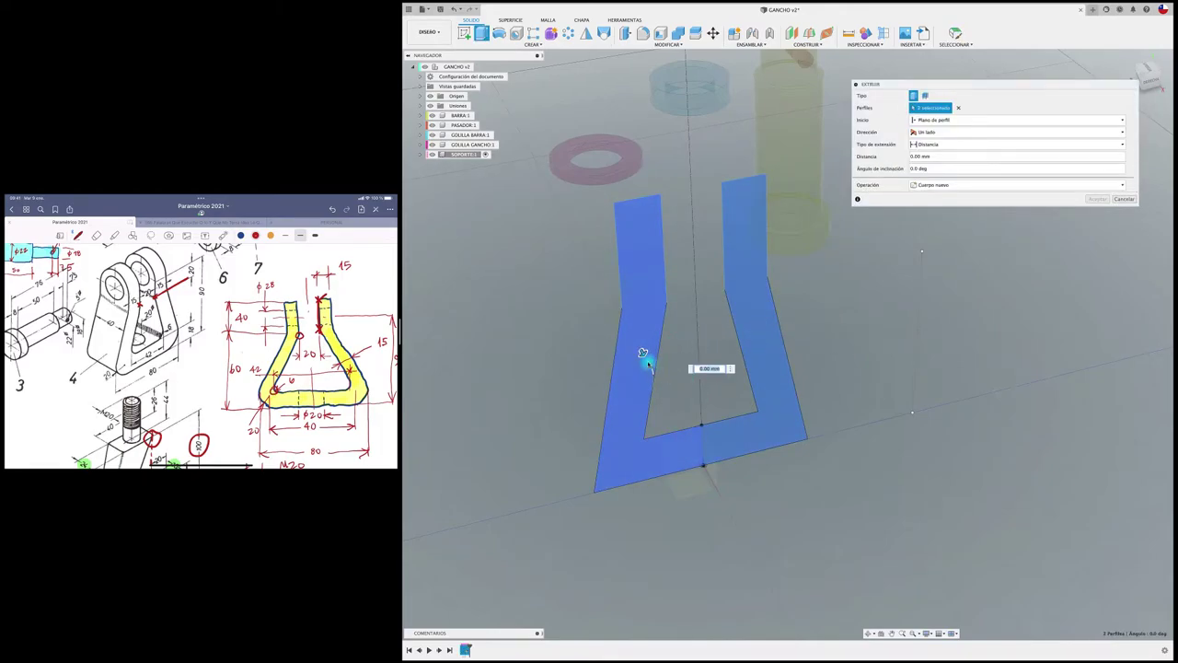
{"action": "left_click_drag", "start_coordinate": [648, 363], "coordinate": [663, 387]}
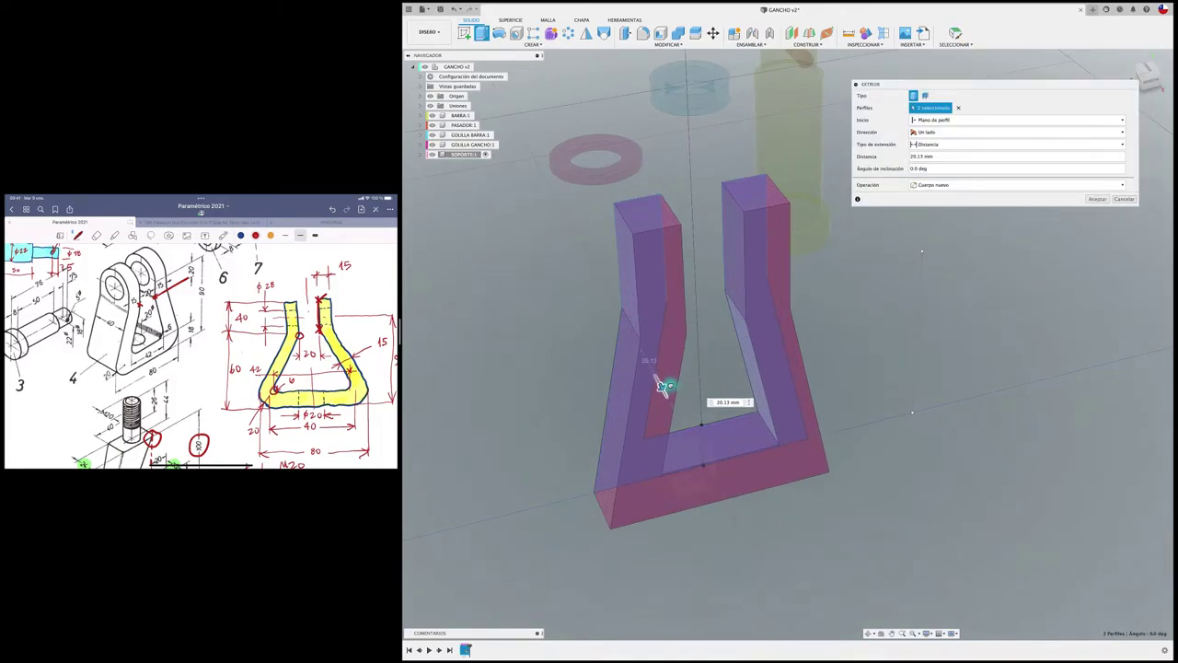
{"action": "left_click", "coordinate": [928, 132]}
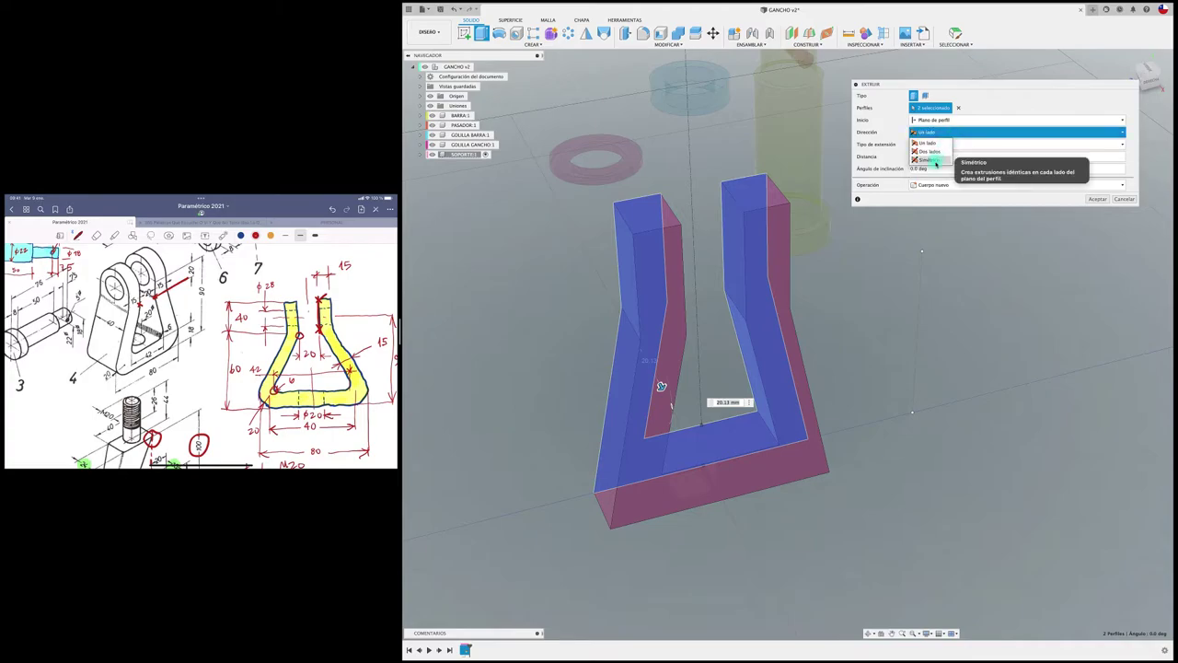
{"action": "left_click", "coordinate": [929, 160]}
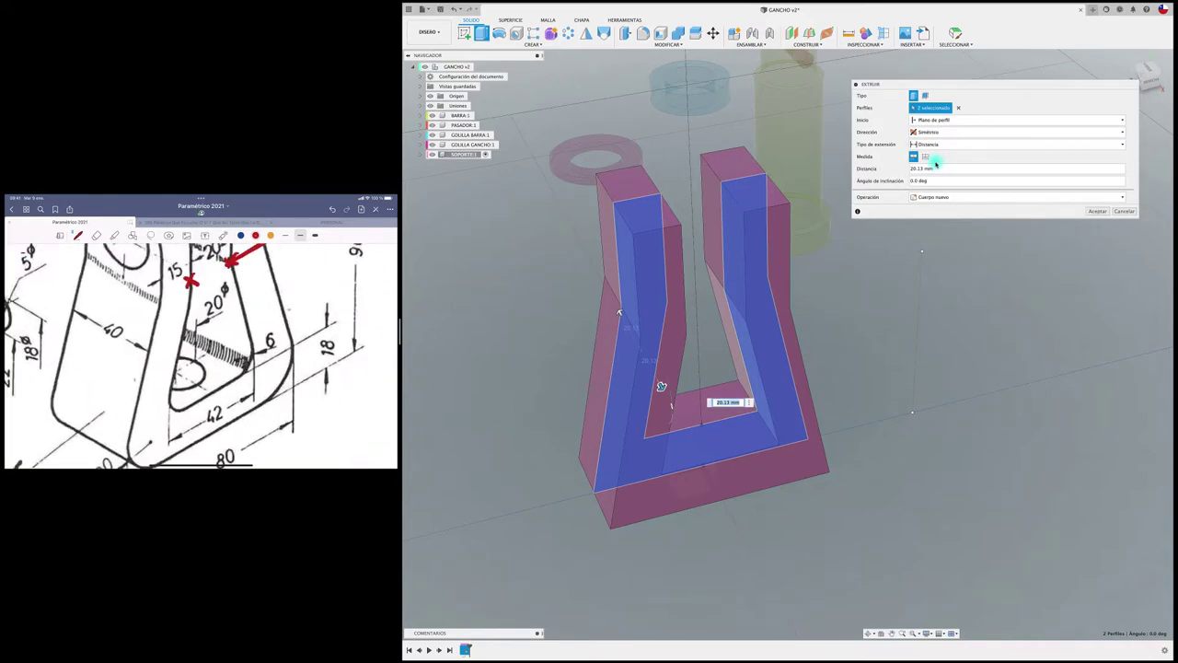
{"action": "left_click", "coordinate": [925, 157]}
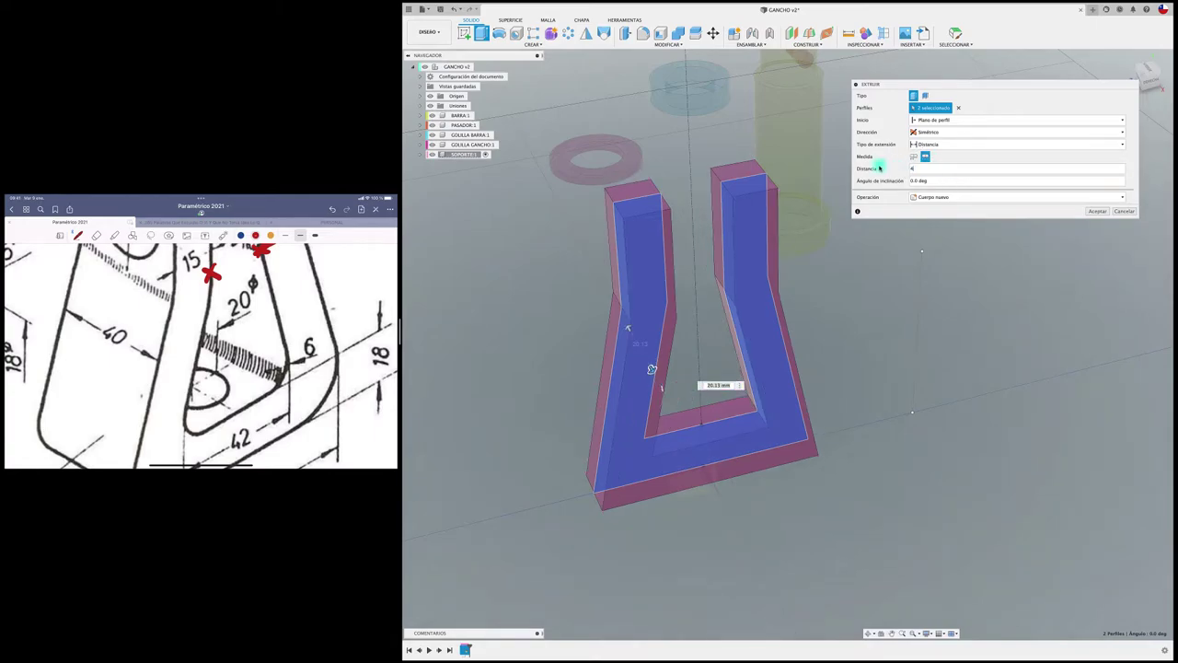
{"action": "type", "text": "0"}
{"action": "key", "text": "Return"}
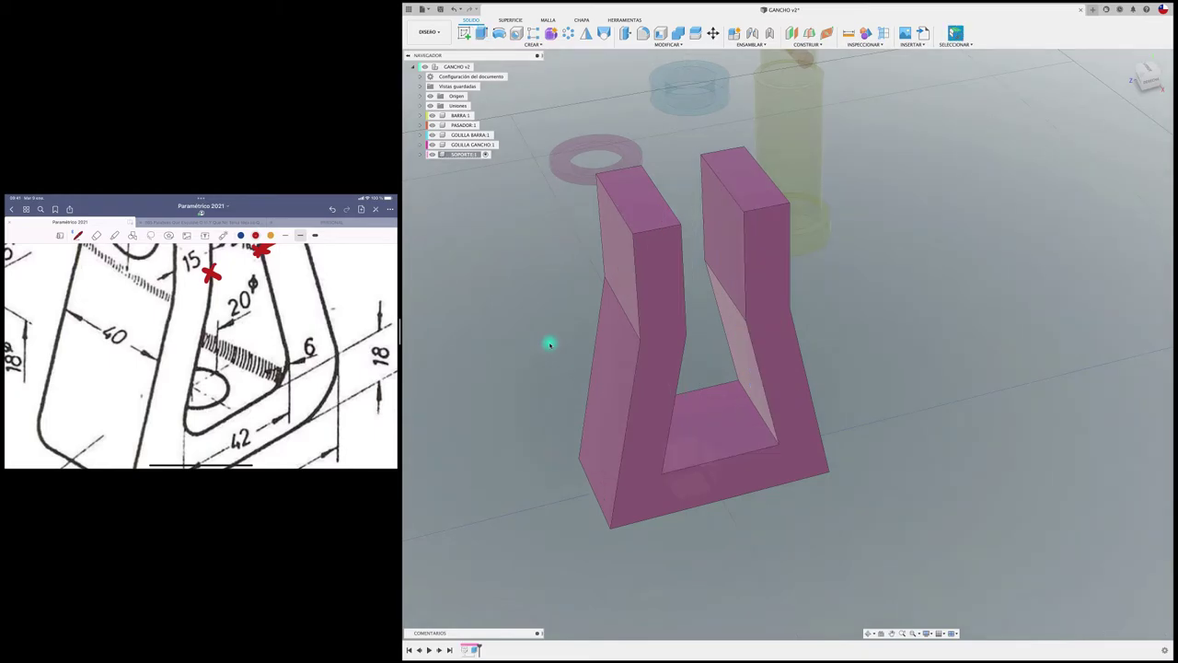
Fillet the four top edges of the support arms with a 20 mm radius.
{"action": "middle_click_drag", "start_coordinate": [550, 343], "coordinate": [552, 342], "text": "shift"}
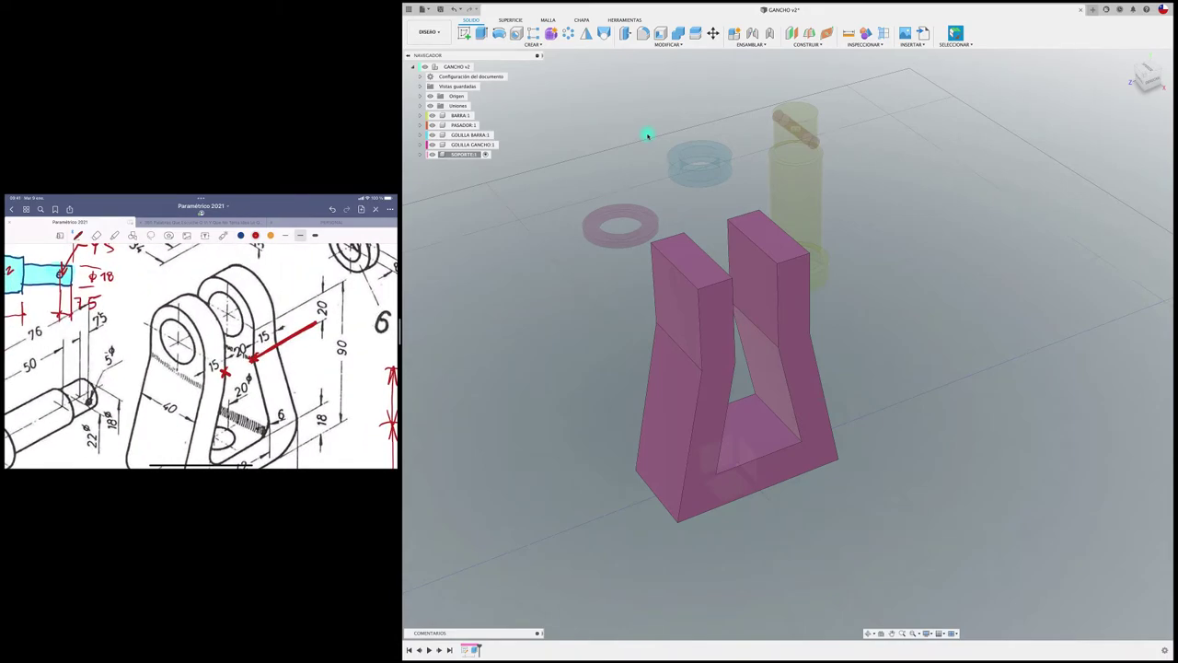
{"action": "left_click", "coordinate": [642, 33]}
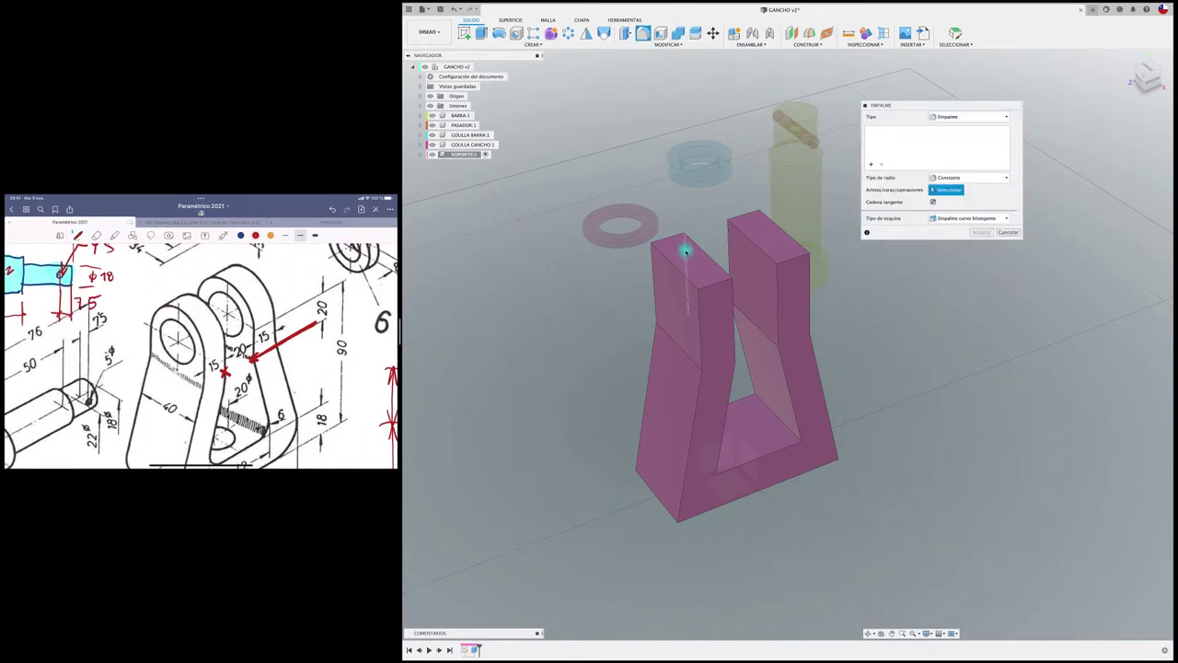
{"action": "left_click", "coordinate": [670, 232]}
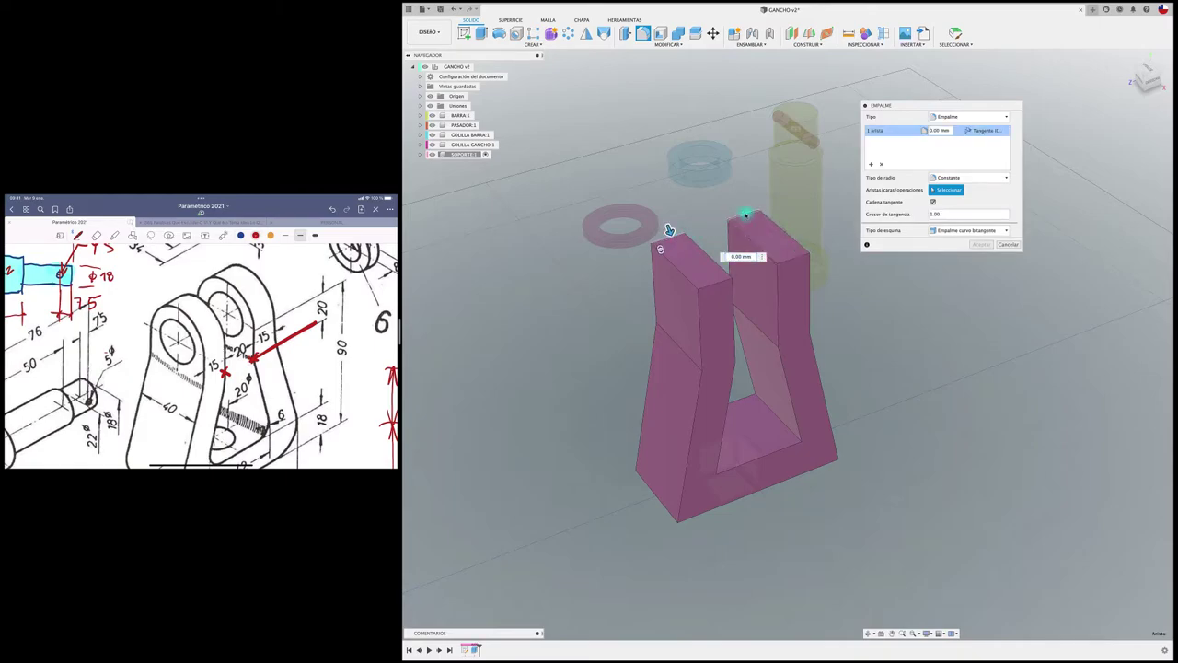
{"action": "left_click", "coordinate": [752, 218]}
{"action": "left_click", "coordinate": [790, 261]}
{"action": "left_click", "coordinate": [720, 278]}
{"action": "type", "text": "20"}
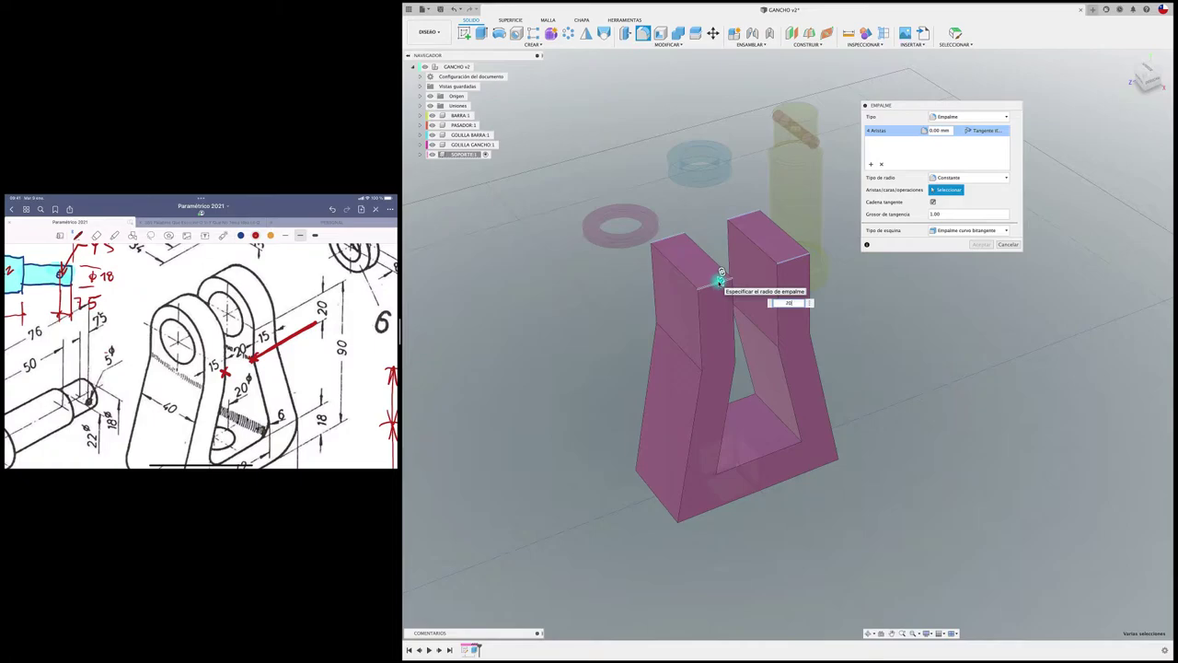
{"action": "key", "text": "Return"}
{"action": "left_click", "coordinate": [981, 245]}
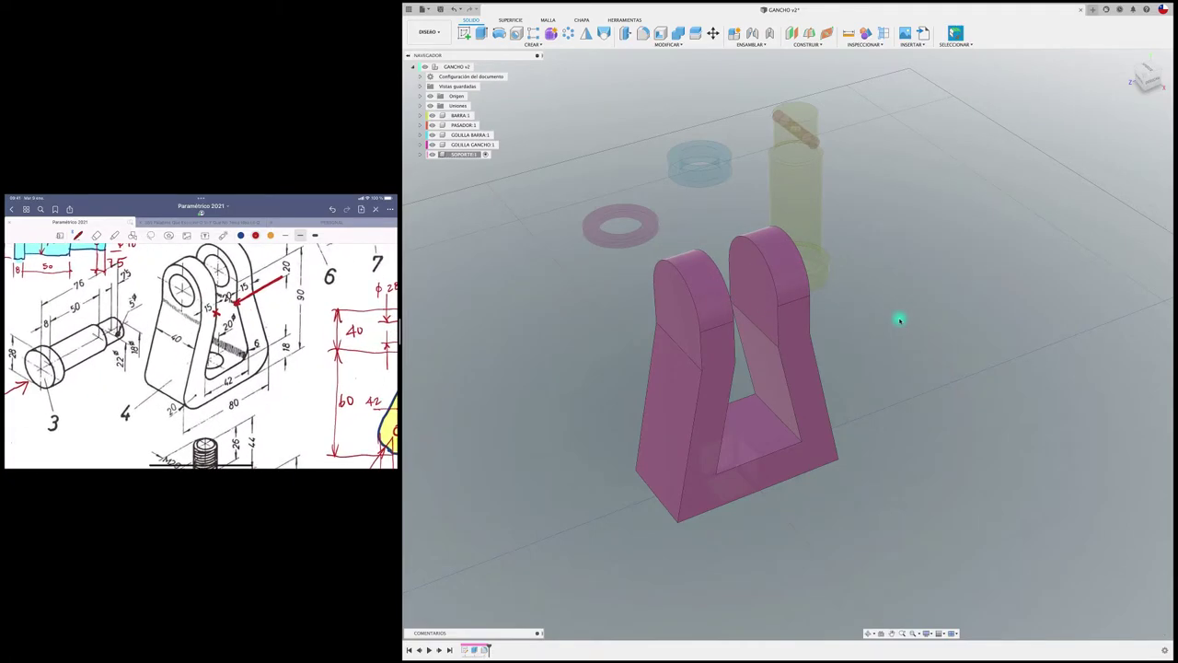
Fillet the two outer bottom edges of the support at 20 mm.
{"action": "left_click", "coordinate": [642, 33]}
{"action": "left_click", "coordinate": [667, 512]}
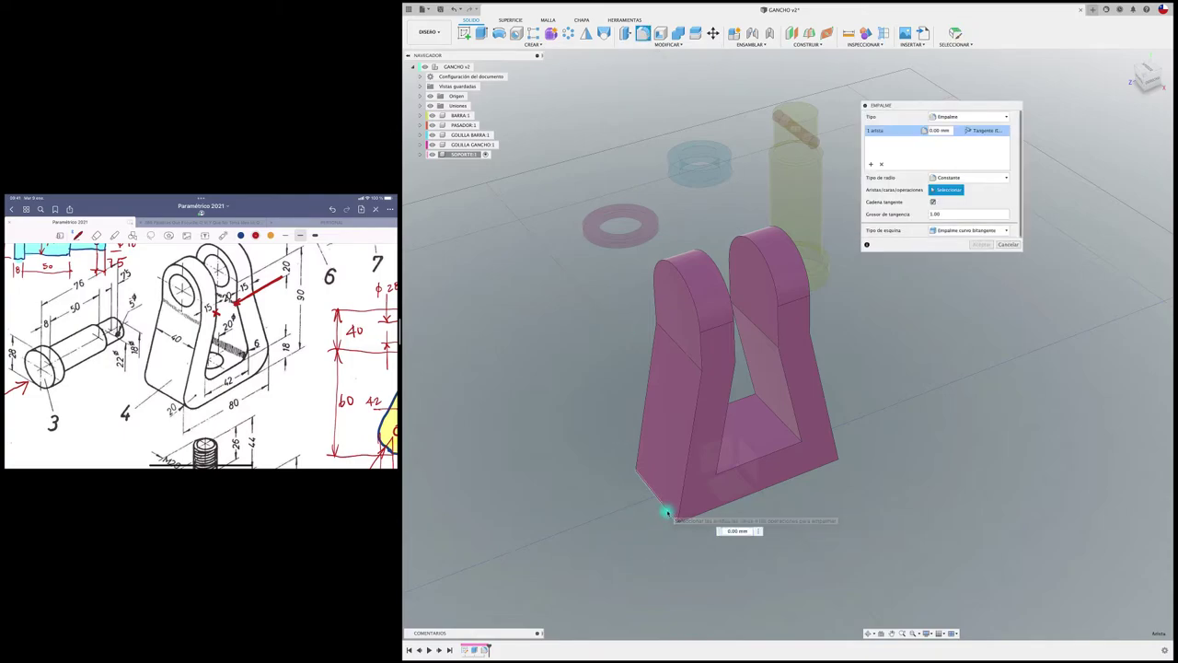
{"action": "middle_click_drag", "start_coordinate": [662, 509], "coordinate": [618, 495], "text": "shift"}
{"action": "left_click", "coordinate": [769, 472]}
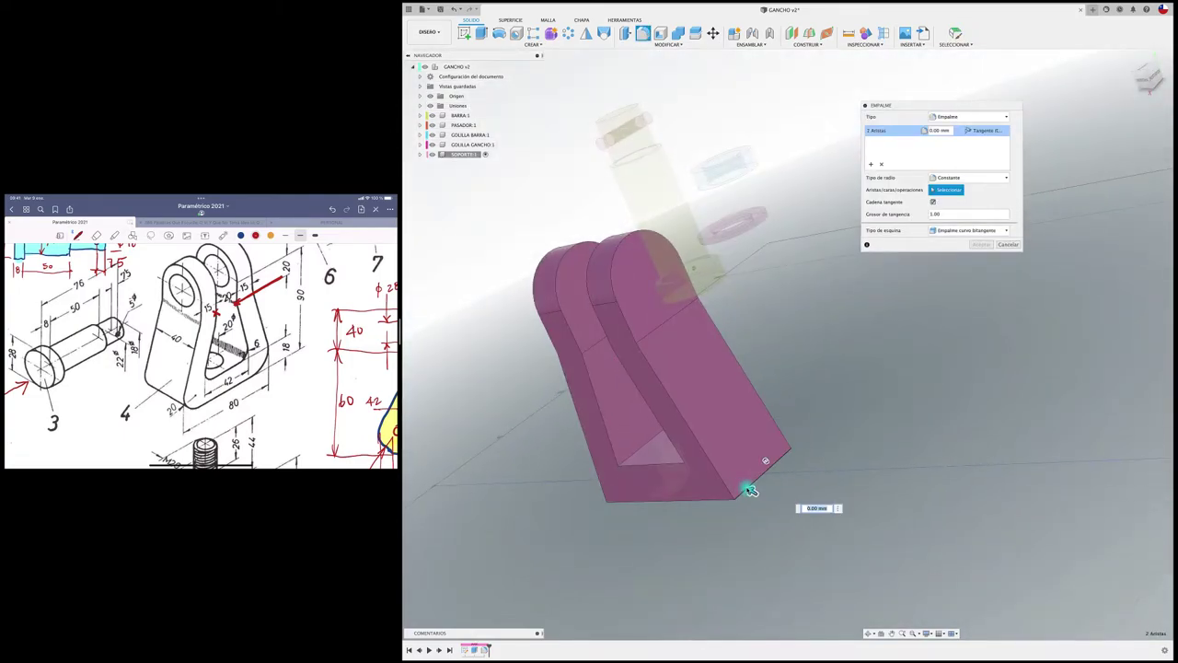
{"action": "middle_click_drag", "start_coordinate": [769, 471], "coordinate": [805, 477], "text": "shift"}
{"action": "type", "text": "0"}
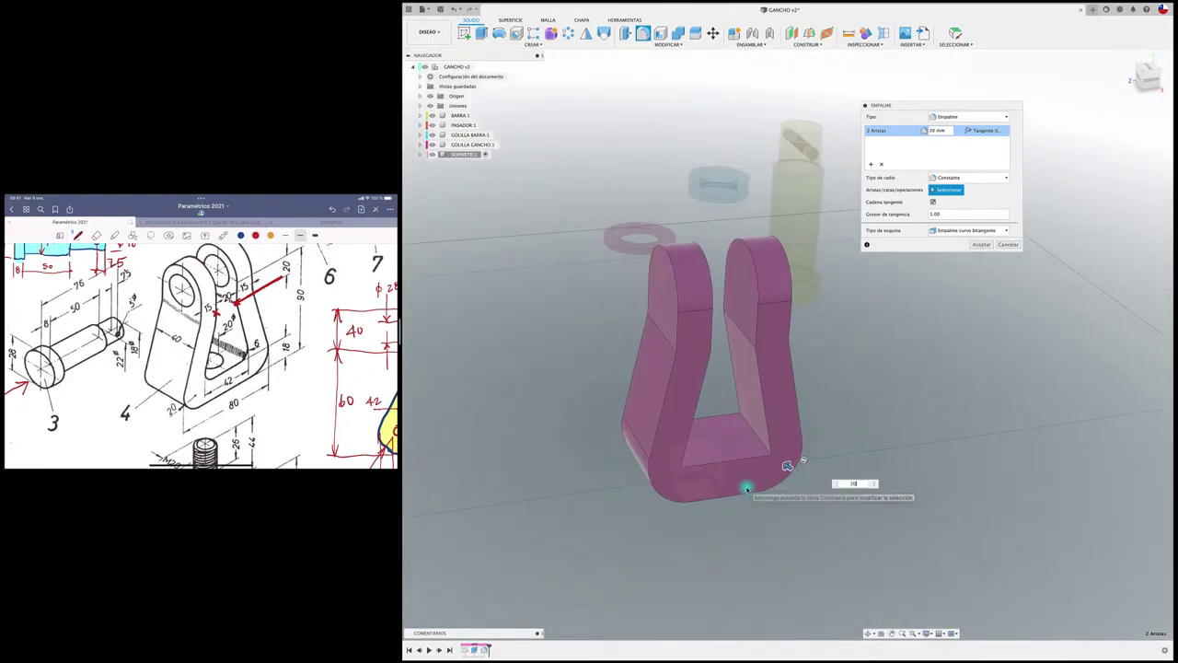
{"action": "key", "text": "Return"}
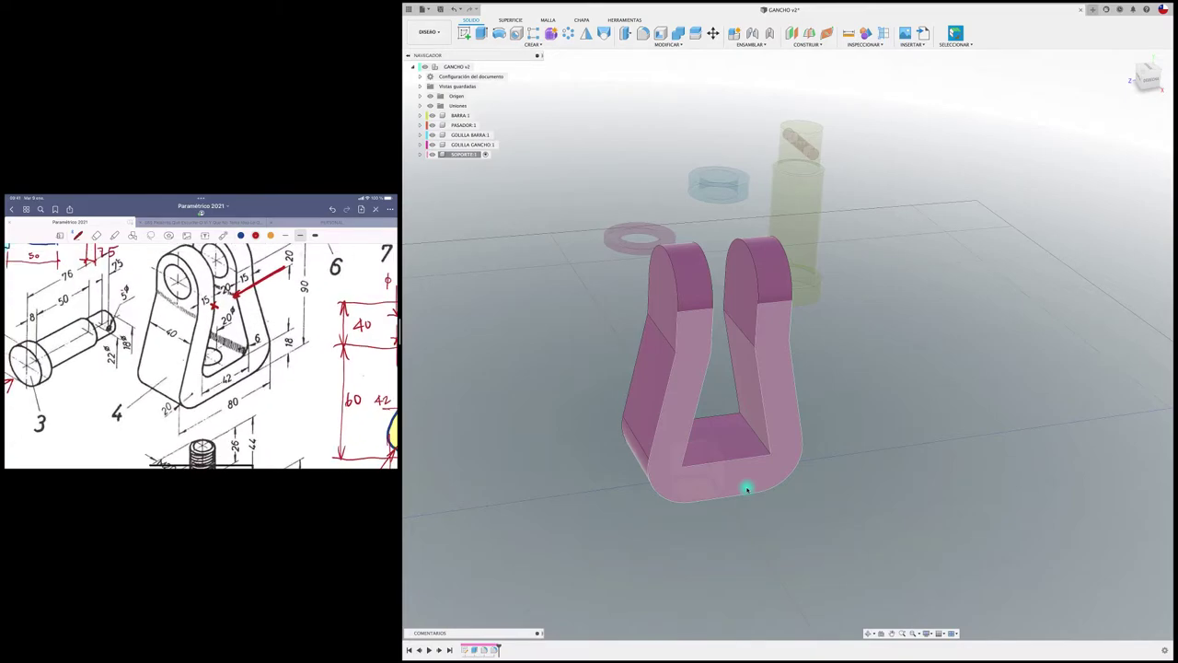
{"action": "mouse_move", "coordinate": [748, 489]}
{"action": "middle_mouse_down", "text": "shift"}
{"action": "mouse_move", "coordinate": [700, 355]}
{"action": "mouse_move", "coordinate": [697, 132]}
{"action": "mouse_move", "coordinate": [646, 175]}
{"action": "middle_mouse_up", "text": "shift"}
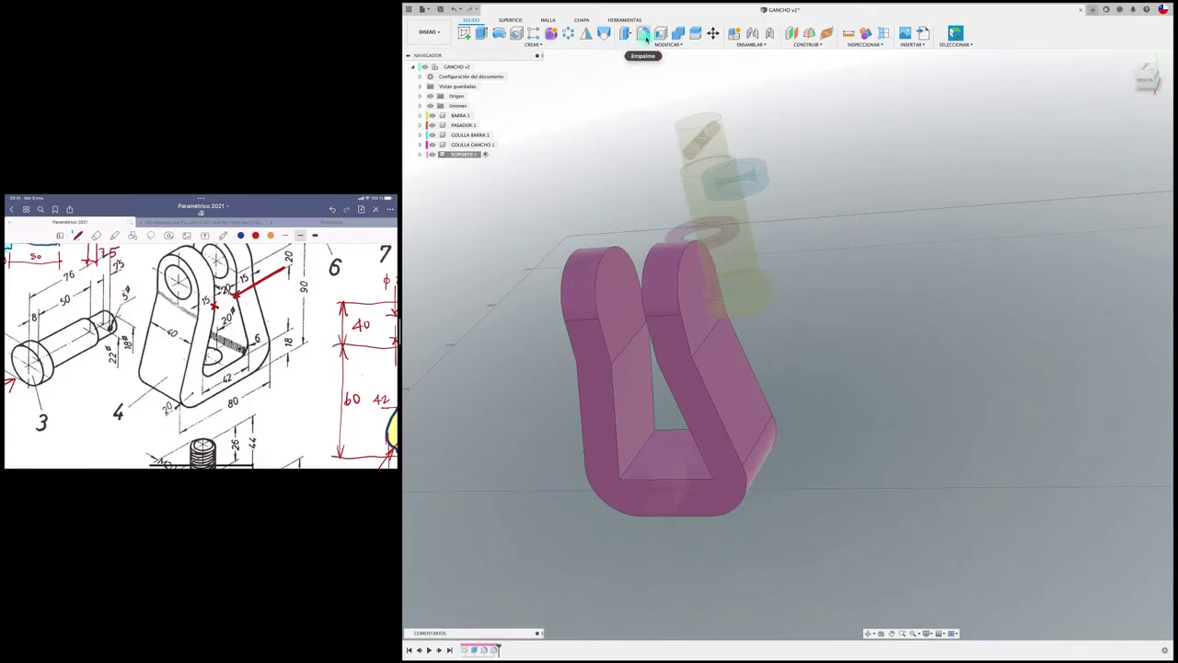
{"action": "left_click", "coordinate": [644, 35]}
{"action": "middle_click_drag", "start_coordinate": [636, 276], "coordinate": [613, 250], "text": "shift"}
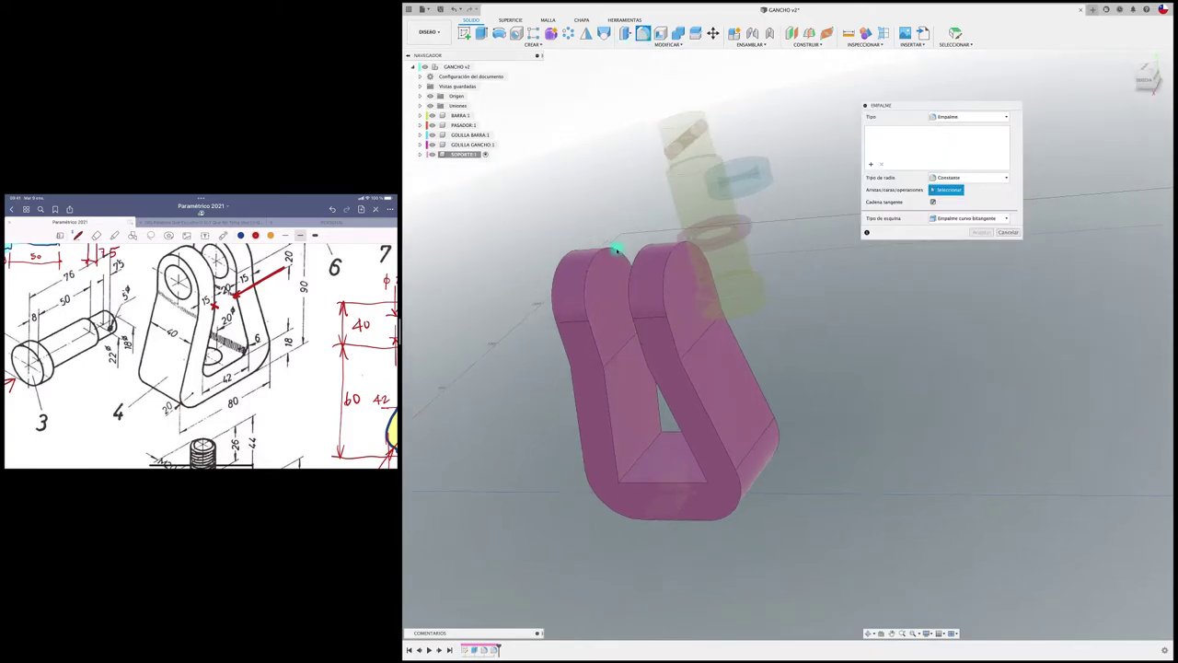
{"action": "left_click", "coordinate": [640, 460]}
{"action": "middle_click_drag", "start_coordinate": [640, 460], "coordinate": [728, 460], "text": "shift"}
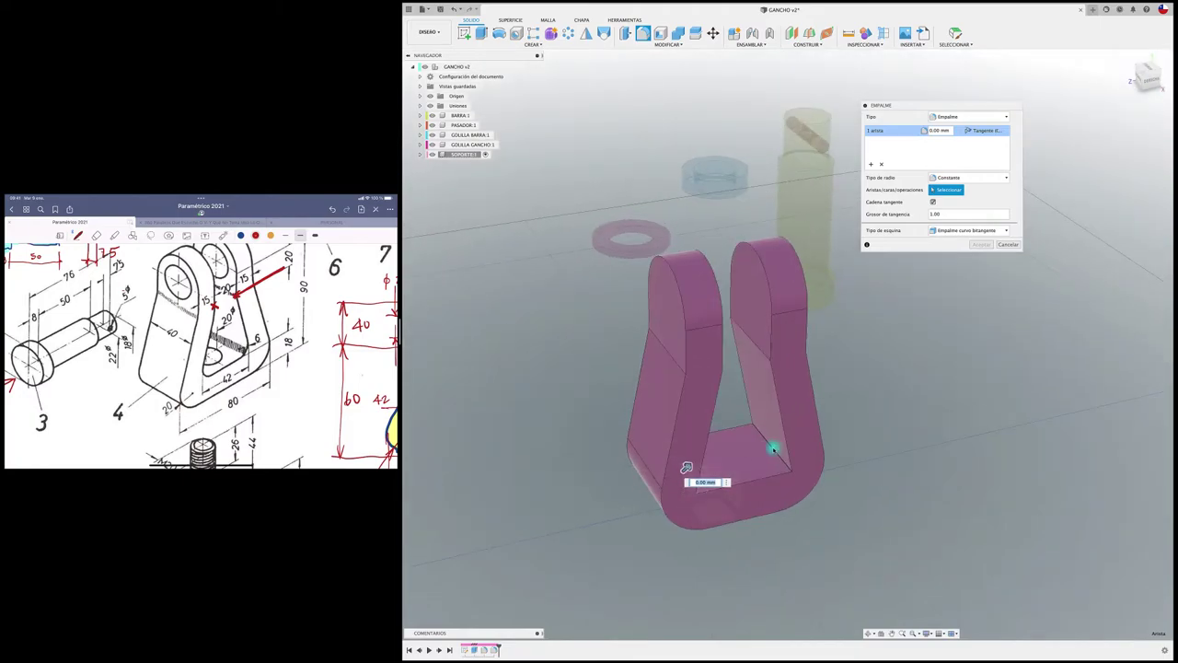
{"action": "left_click", "coordinate": [767, 446]}
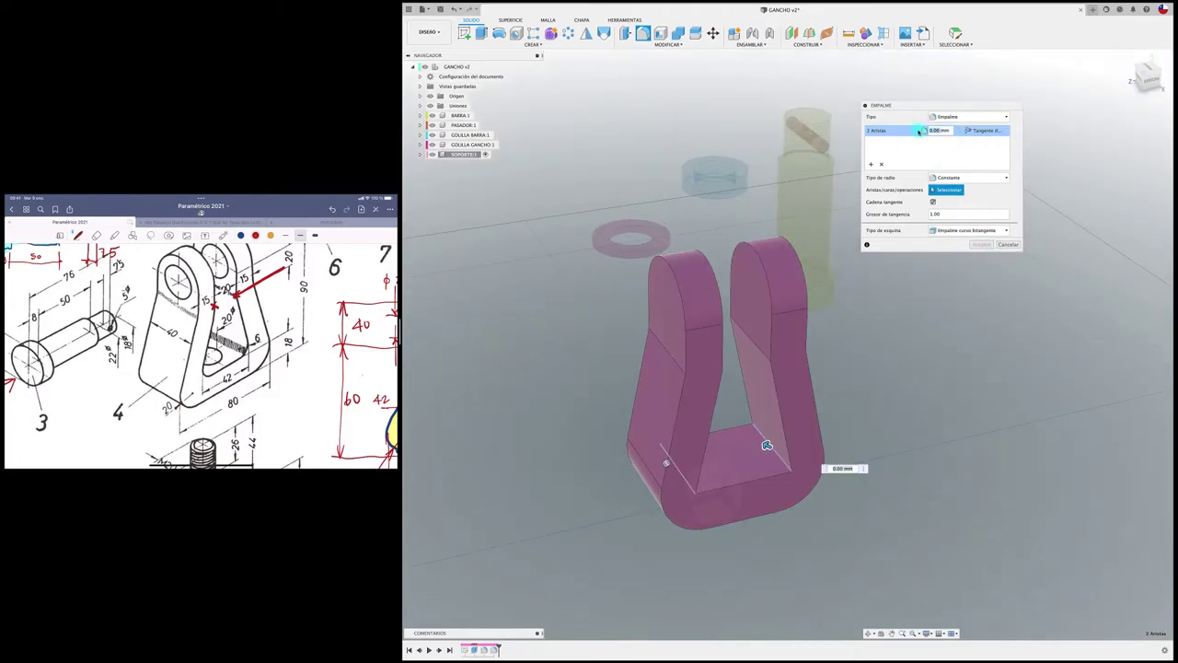
{"action": "type", "text": "6"}
{"action": "key", "text": "Escape"}
{"action": "middle_click_drag", "start_coordinate": [918, 132], "coordinate": [869, 378], "text": "shift"}
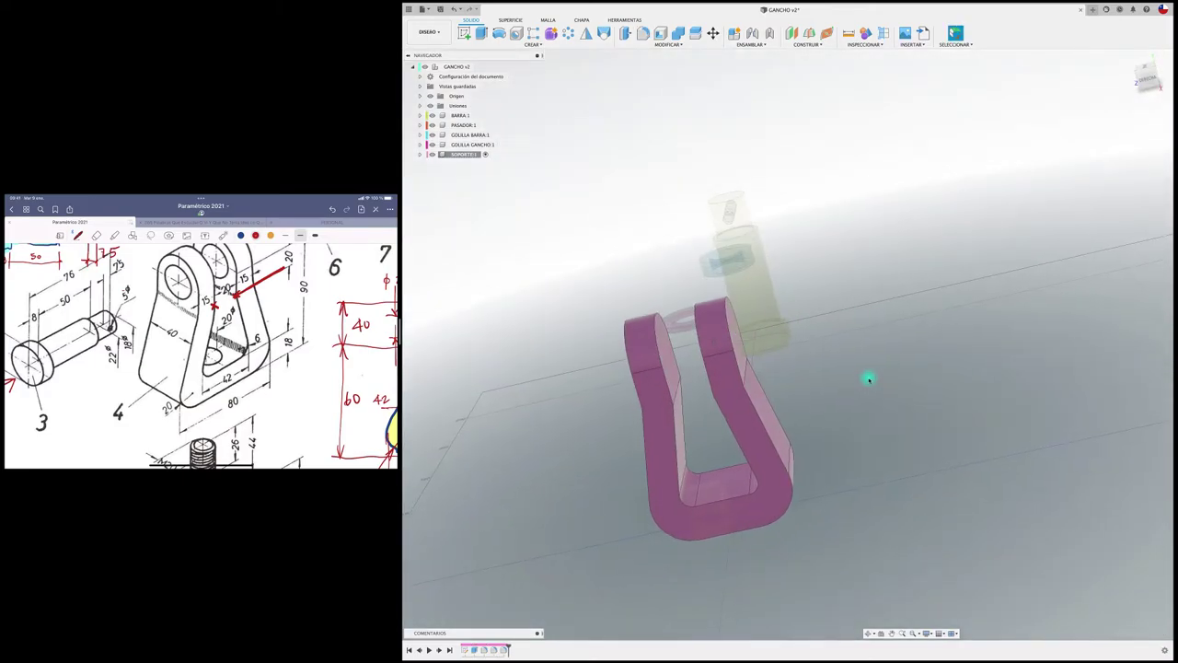
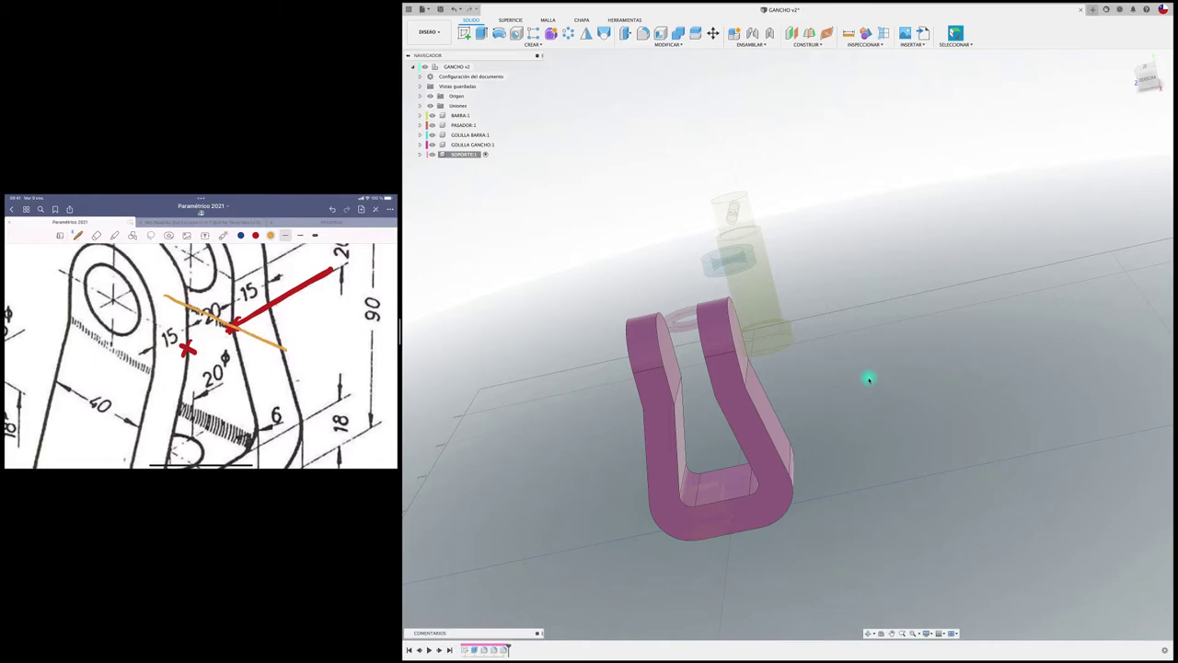
Apply a 20 mm fillet to the two inner edges of the U-shaped SOPORTE bracket.
{"action": "middle_click_drag", "start_coordinate": [869, 378], "coordinate": [866, 326], "text": "shift"}
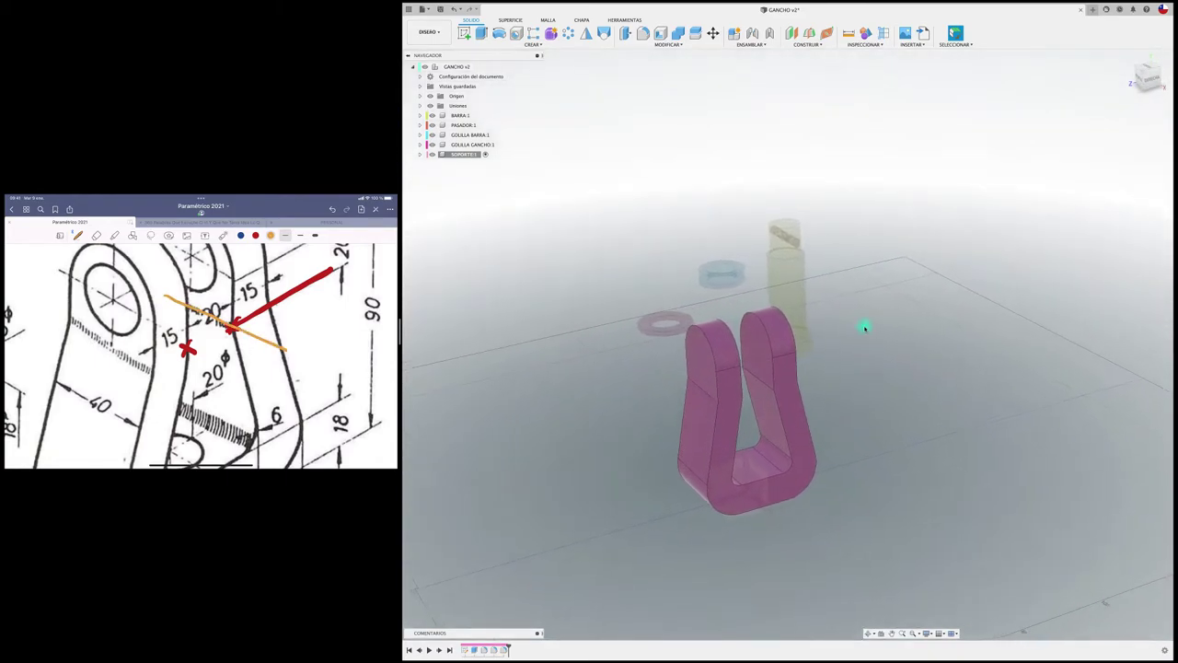
{"action": "left_click", "coordinate": [643, 33]}
{"action": "scroll", "coordinate": [742, 389], "scroll_direction": "up", "scroll_amount": 2}
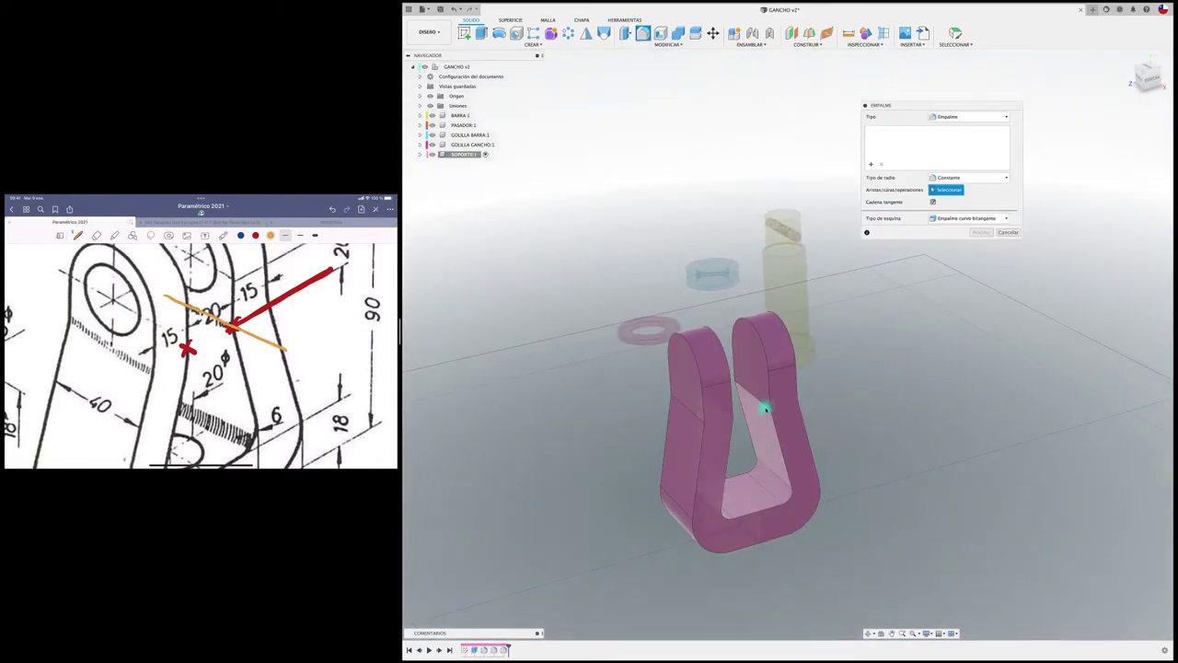
{"action": "left_click", "coordinate": [761, 402]}
{"action": "middle_click_drag", "start_coordinate": [761, 402], "coordinate": [657, 408], "text": "shift"}
{"action": "type", "text": "20"}
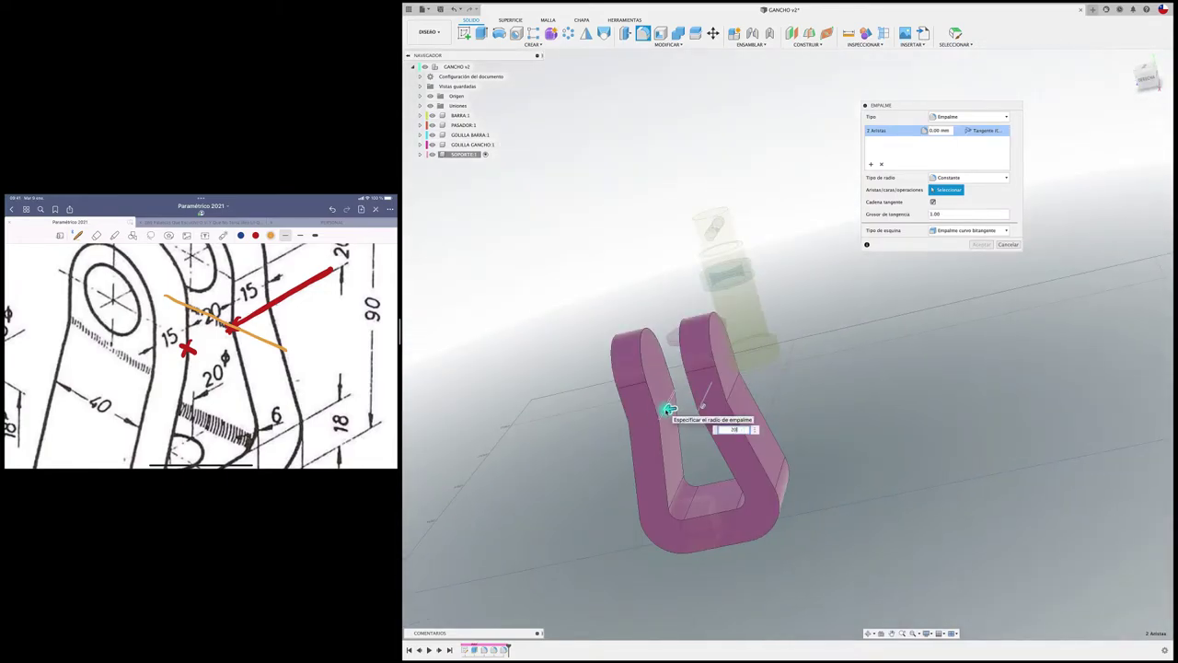
{"action": "key", "text": "Return"}
{"action": "left_click", "coordinate": [984, 246]}
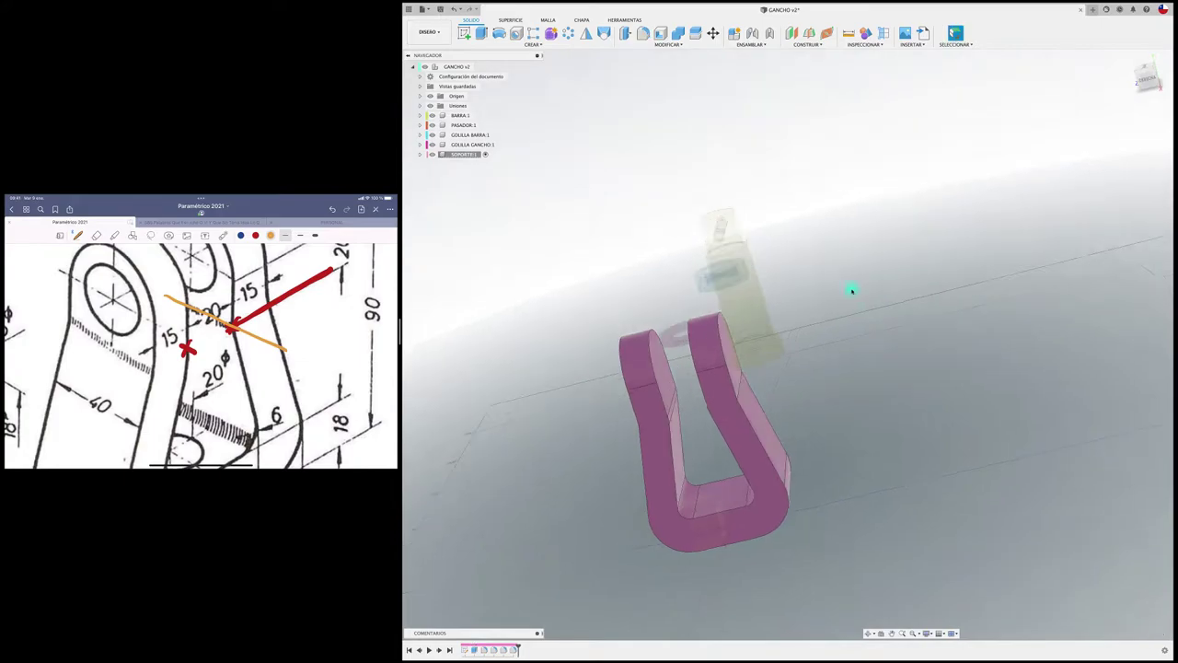
{"action": "middle_click_drag", "start_coordinate": [854, 289], "coordinate": [647, 219], "text": "shift"}
Sketch a dimensioned circle on the outer face of the bracket arm.
{"action": "left_click", "coordinate": [467, 34]}
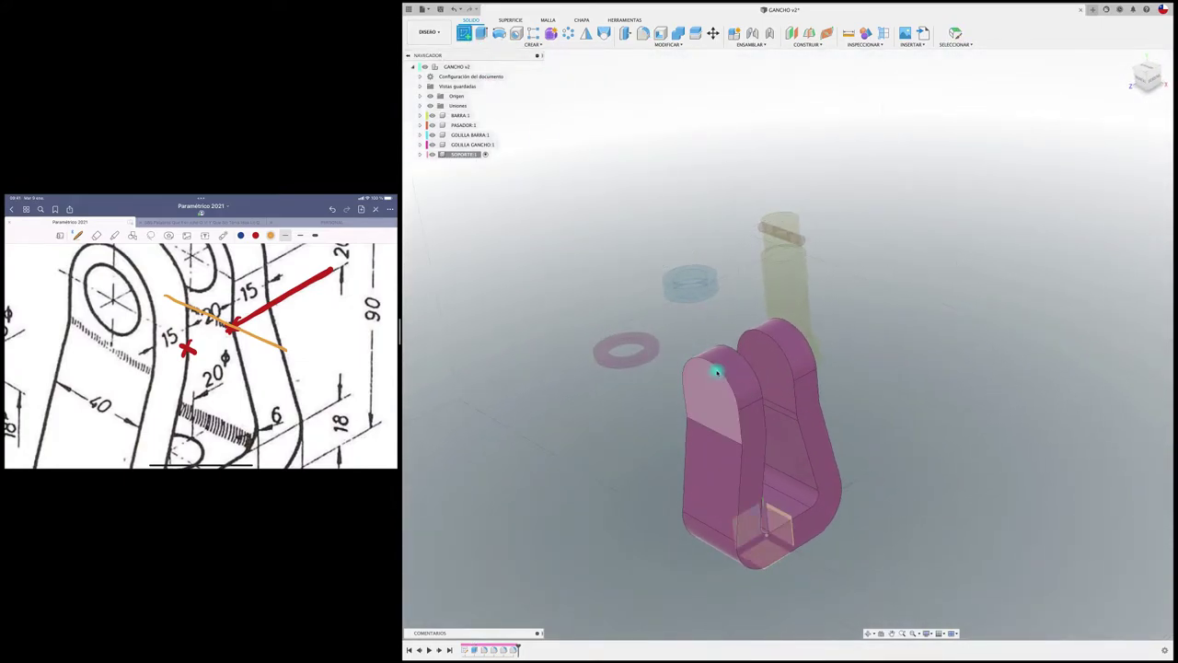
{"action": "left_click", "coordinate": [721, 397]}
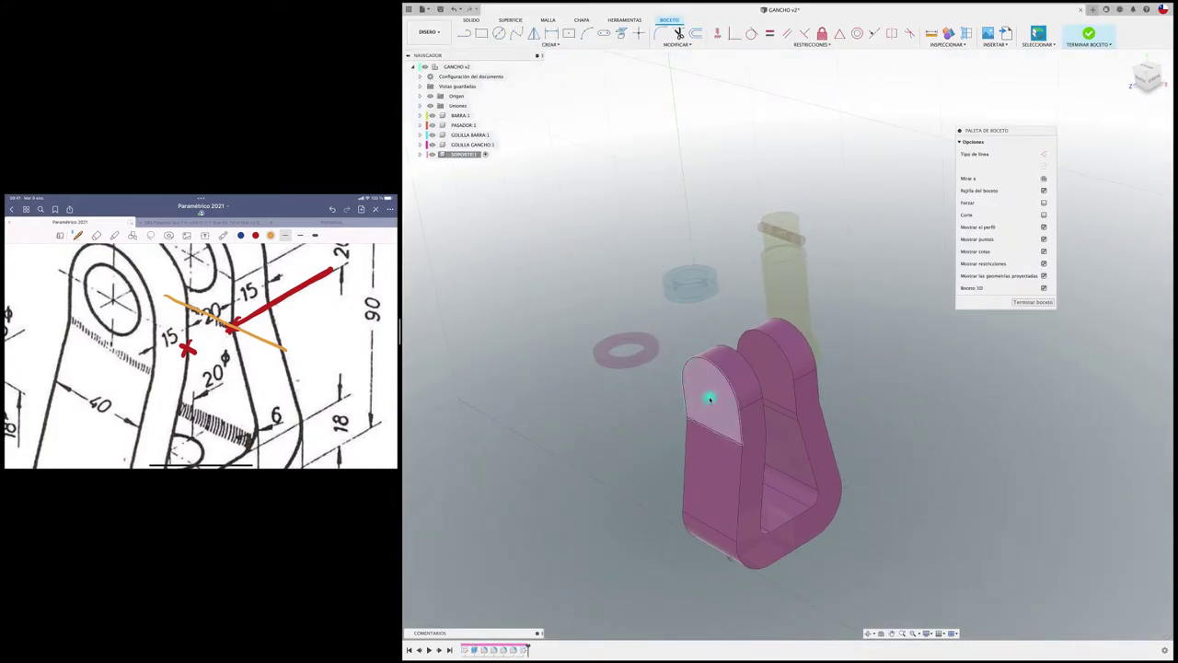
{"action": "left_click", "coordinate": [498, 33]}
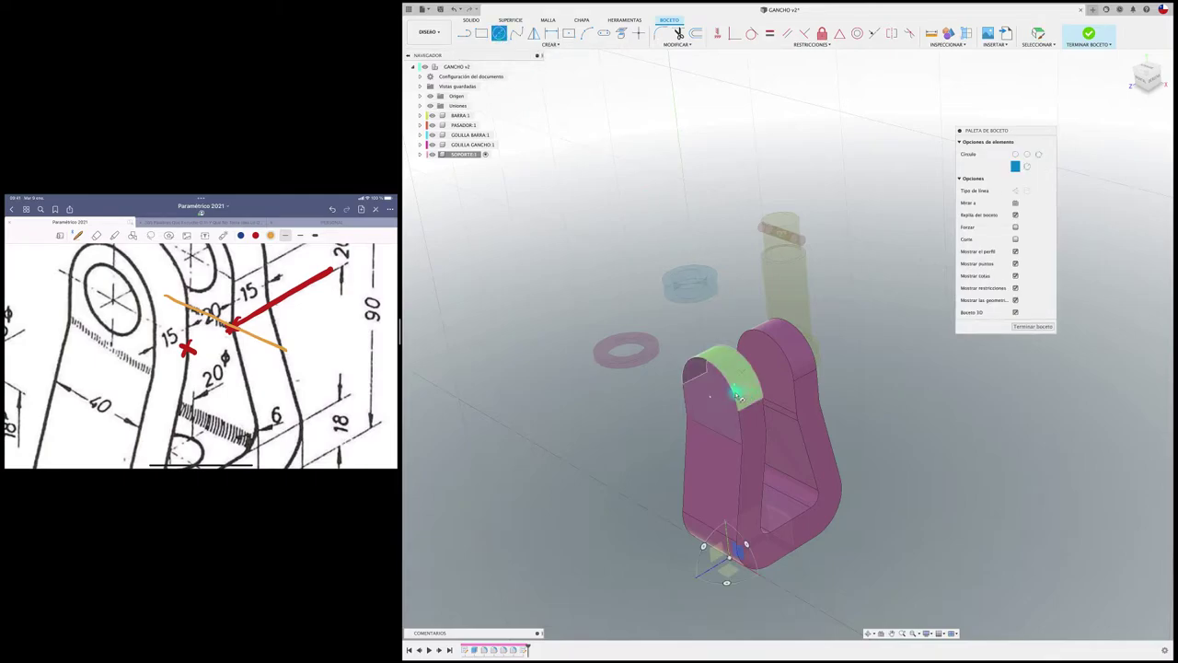
{"action": "left_click", "coordinate": [709, 397]}
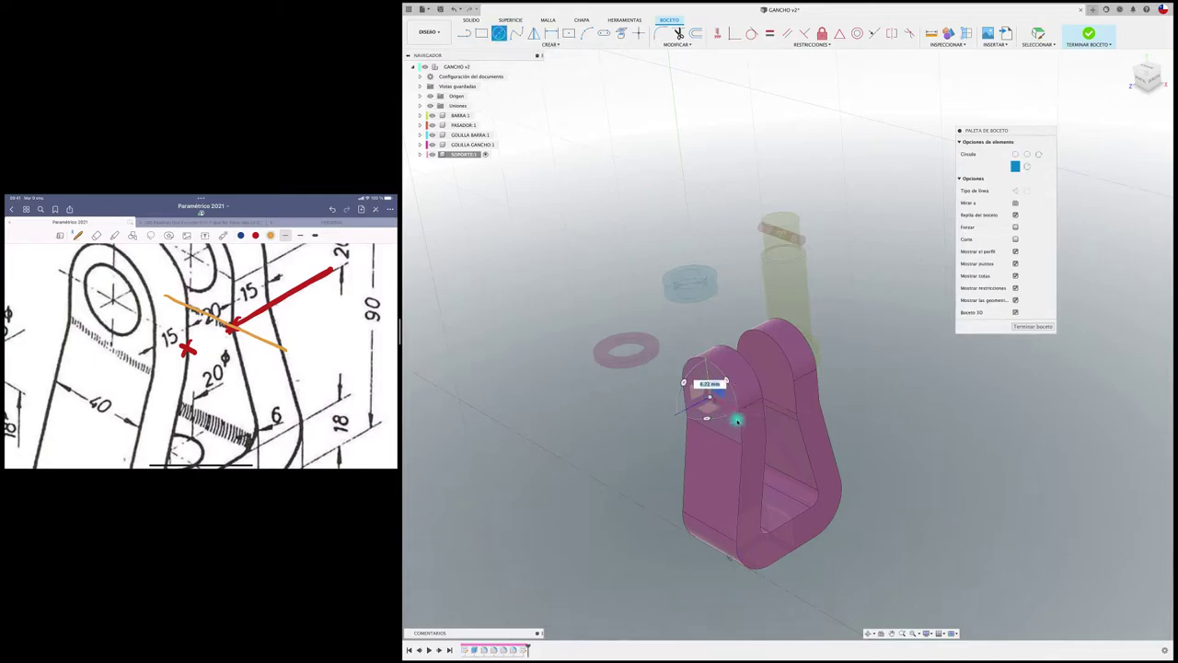
{"action": "left_click", "coordinate": [725, 427]}
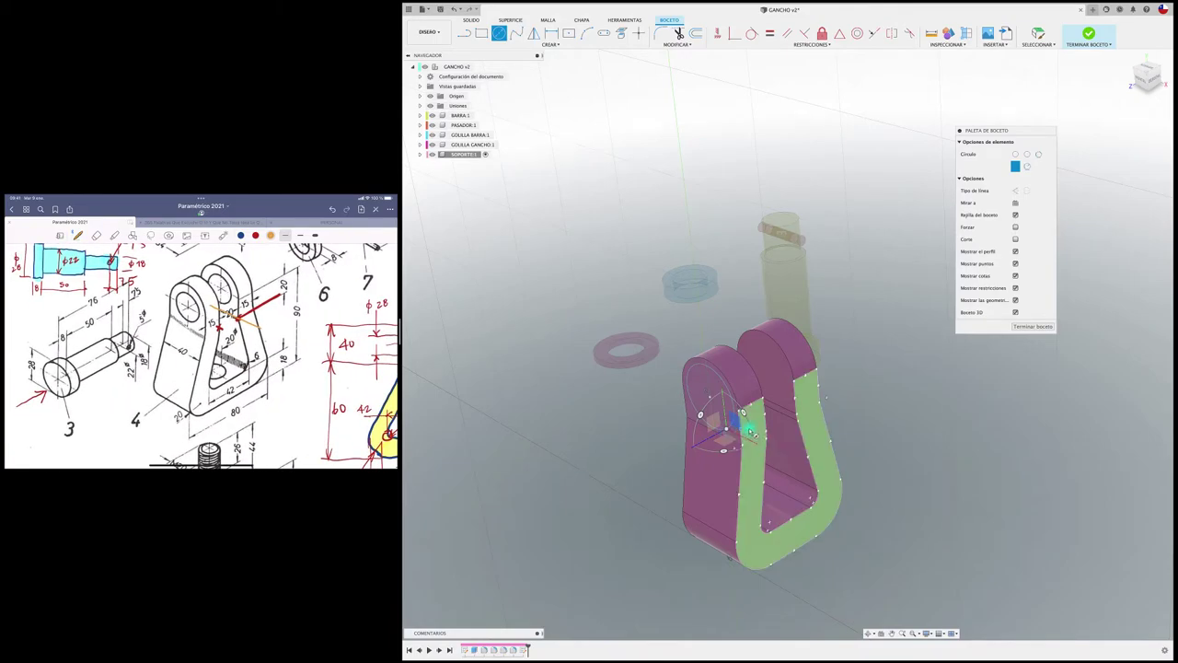
{"action": "key", "text": "r"}
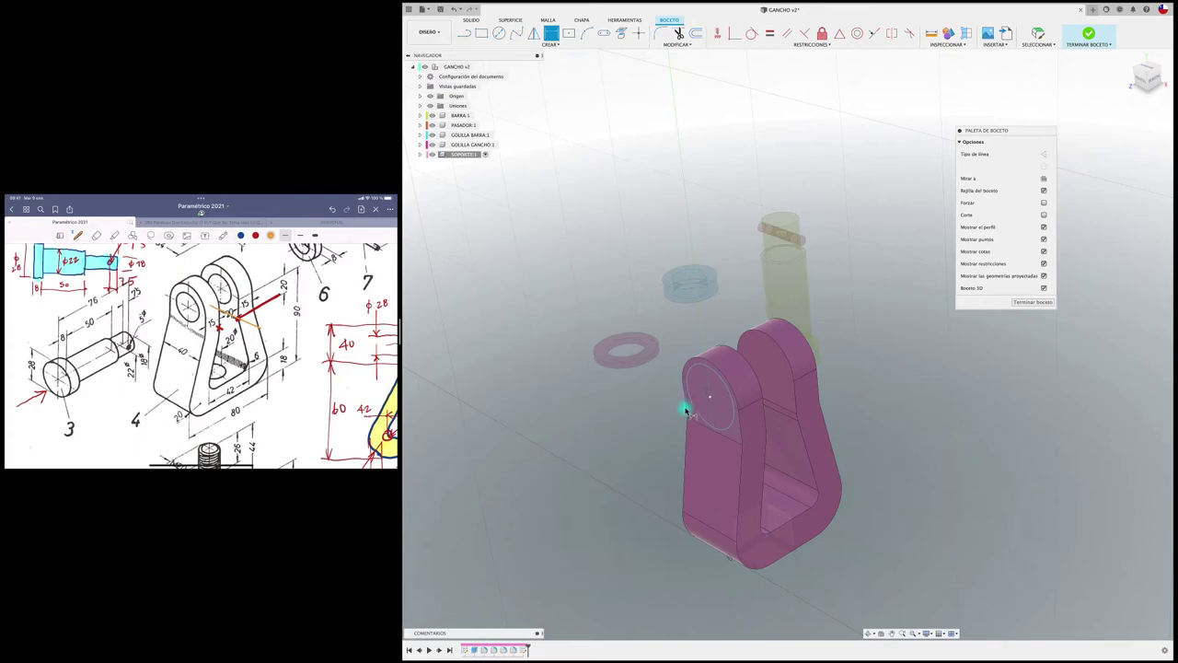
{"action": "key", "text": "d"}
{"action": "left_click", "coordinate": [690, 405]}
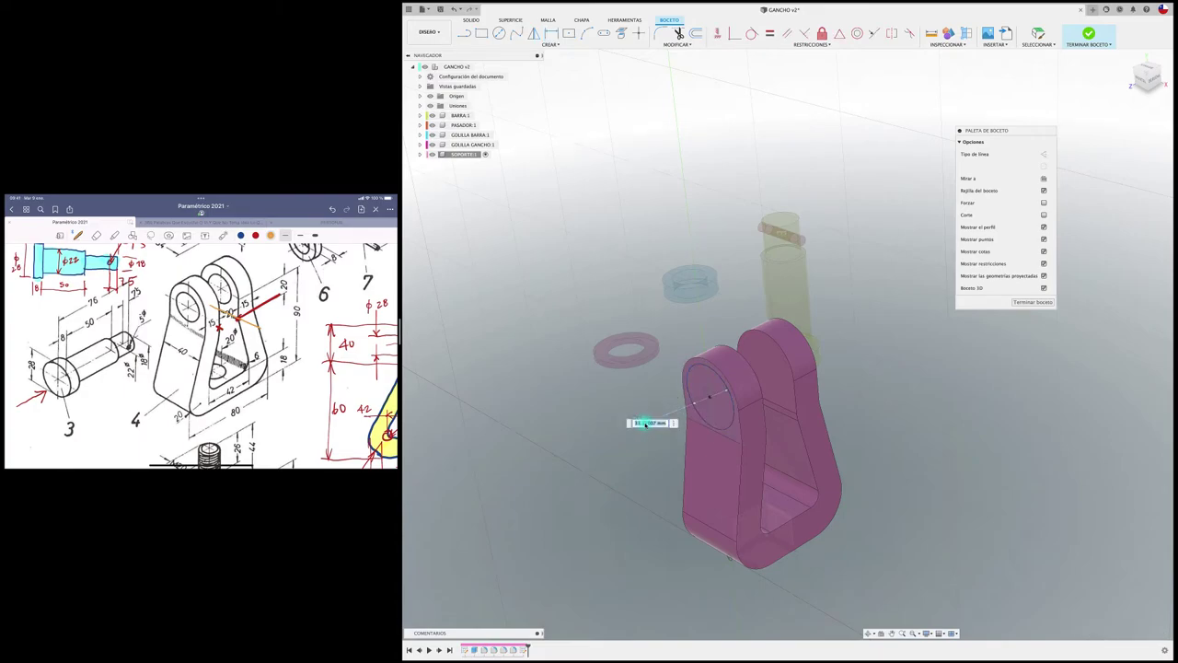
{"action": "key", "text": "Return"}
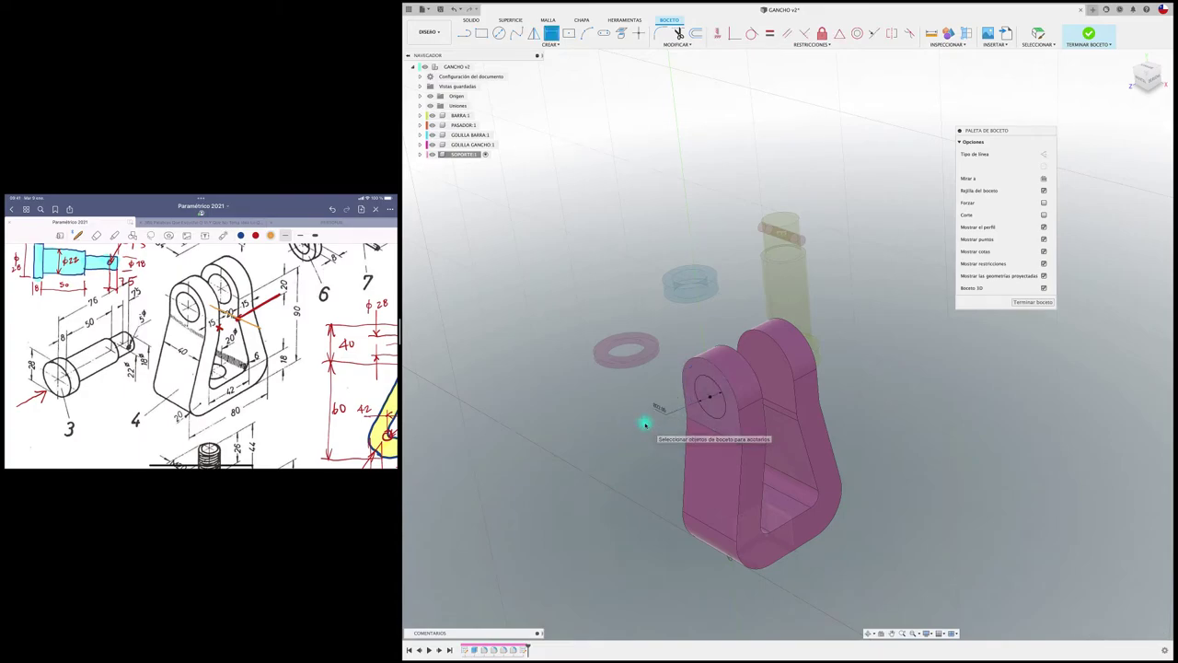
Extrude the circle as a 76.59 mm cut through both arms, leaving the BARRA body uncut.
{"action": "key", "text": "e"}
{"action": "left_click_drag", "start_coordinate": [715, 396], "coordinate": [905, 337]}
{"action": "scroll", "coordinate": [907, 340], "scroll_direction": "up", "scroll_amount": 5, "text": "shift"}
{"action": "middle_click_drag", "start_coordinate": [907, 341], "coordinate": [706, 282], "text": "shift"}
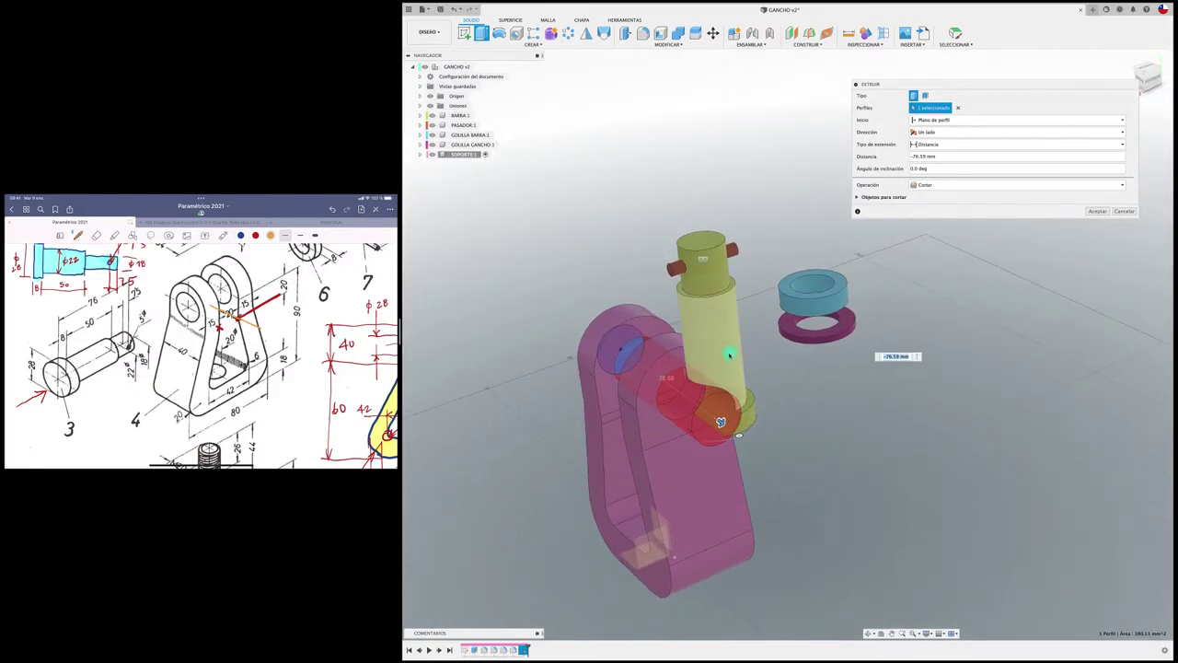
{"action": "middle_click_drag", "start_coordinate": [731, 352], "coordinate": [829, 314], "text": "shift"}
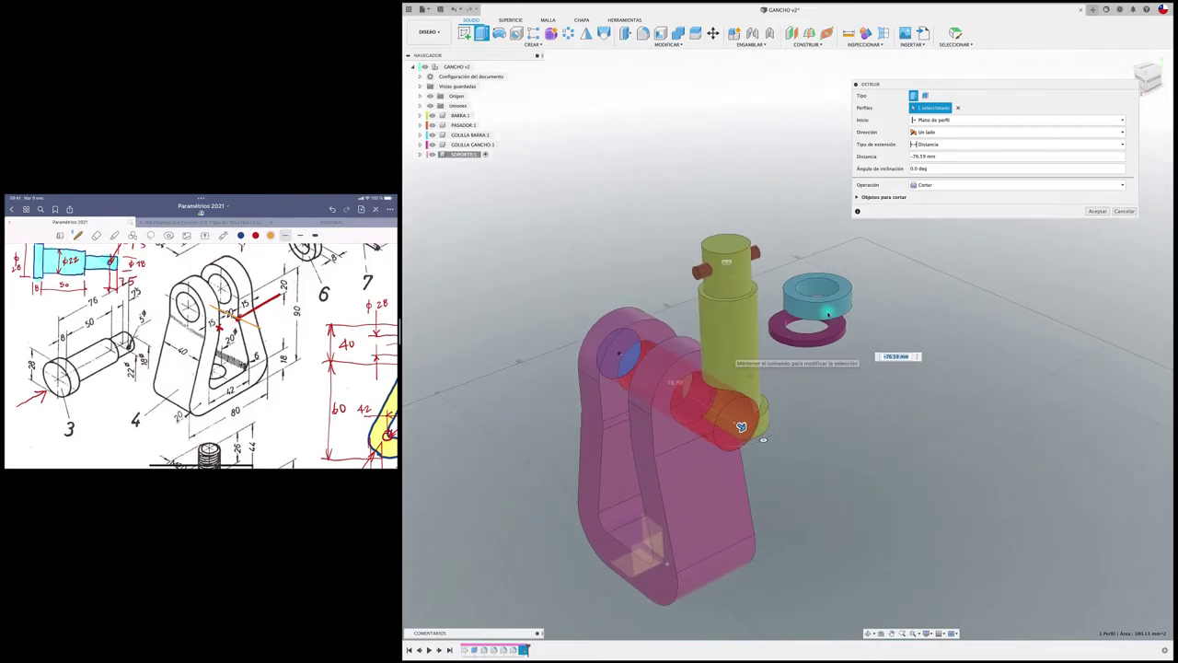
{"action": "left_click", "coordinate": [857, 197]}
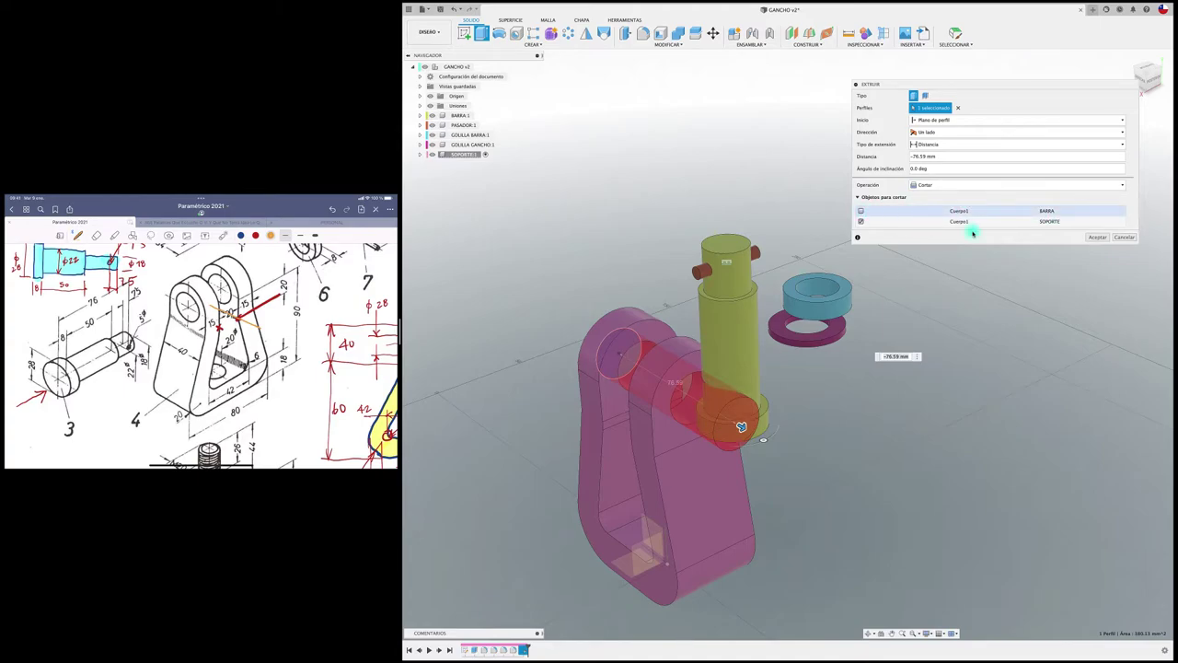
{"action": "left_click", "coordinate": [1096, 239]}
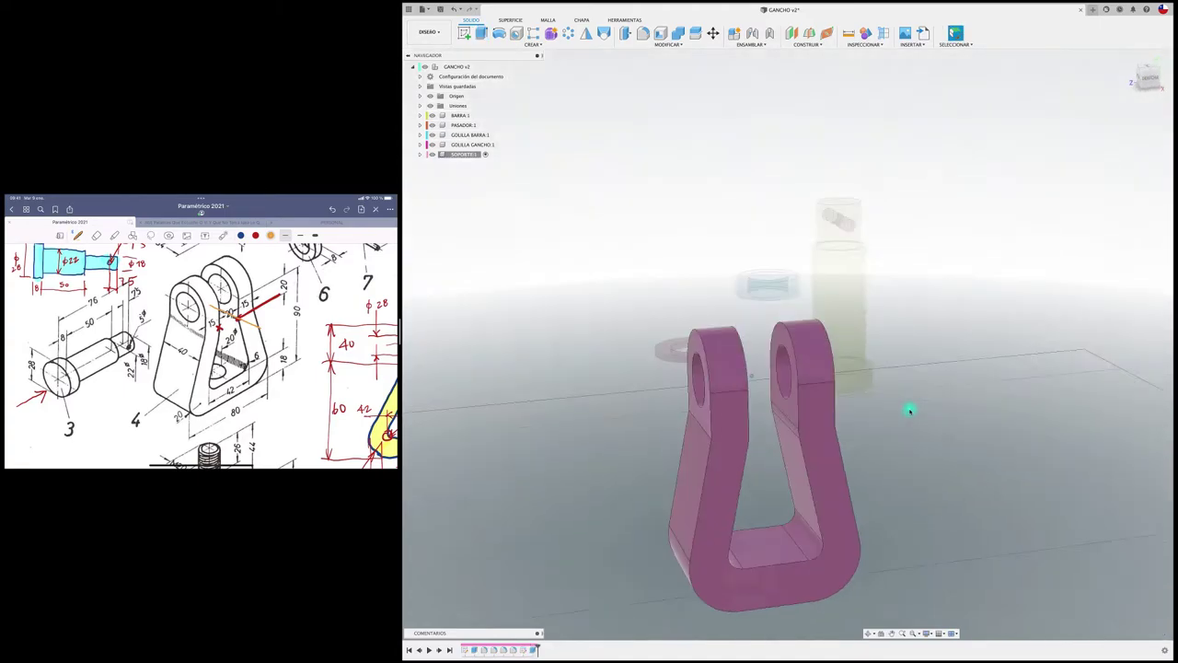
Sketch a 20 mm diameter circle on the bracket's base floor.
{"action": "mouse_move", "coordinate": [908, 407]}
{"action": "middle_mouse_down", "text": "shift"}
{"action": "mouse_move", "coordinate": [718, 367]}
{"action": "mouse_move", "coordinate": [501, 102]}
{"action": "middle_mouse_up", "text": "shift"}
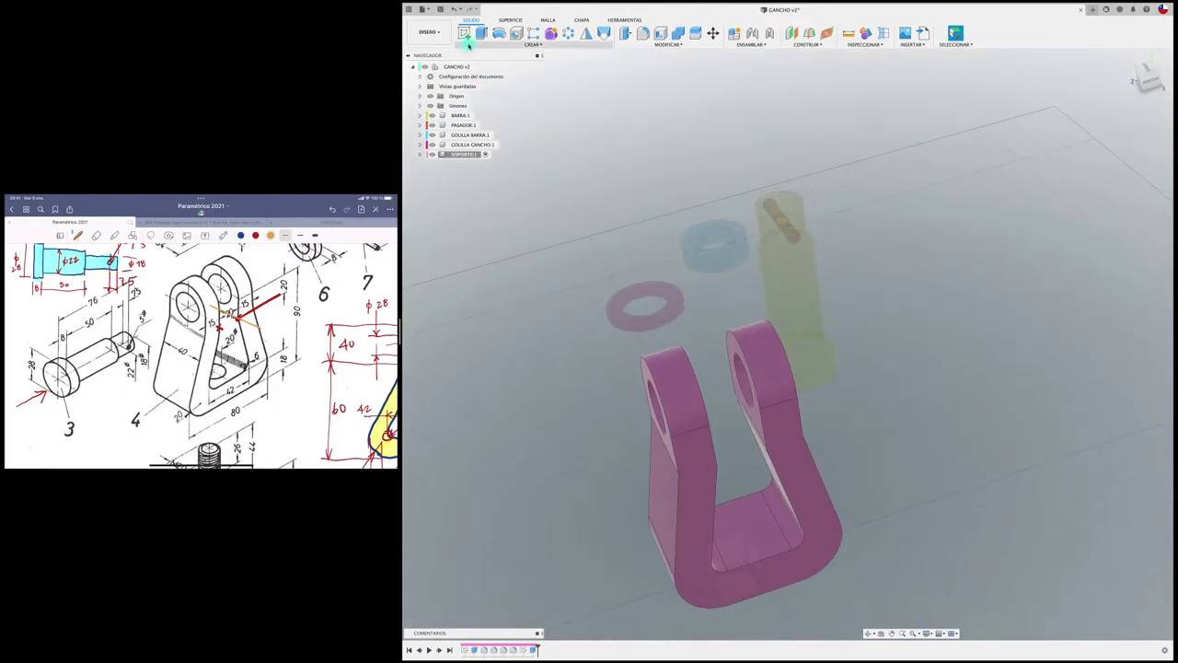
{"action": "left_click", "coordinate": [763, 534]}
{"action": "key", "text": "c"}
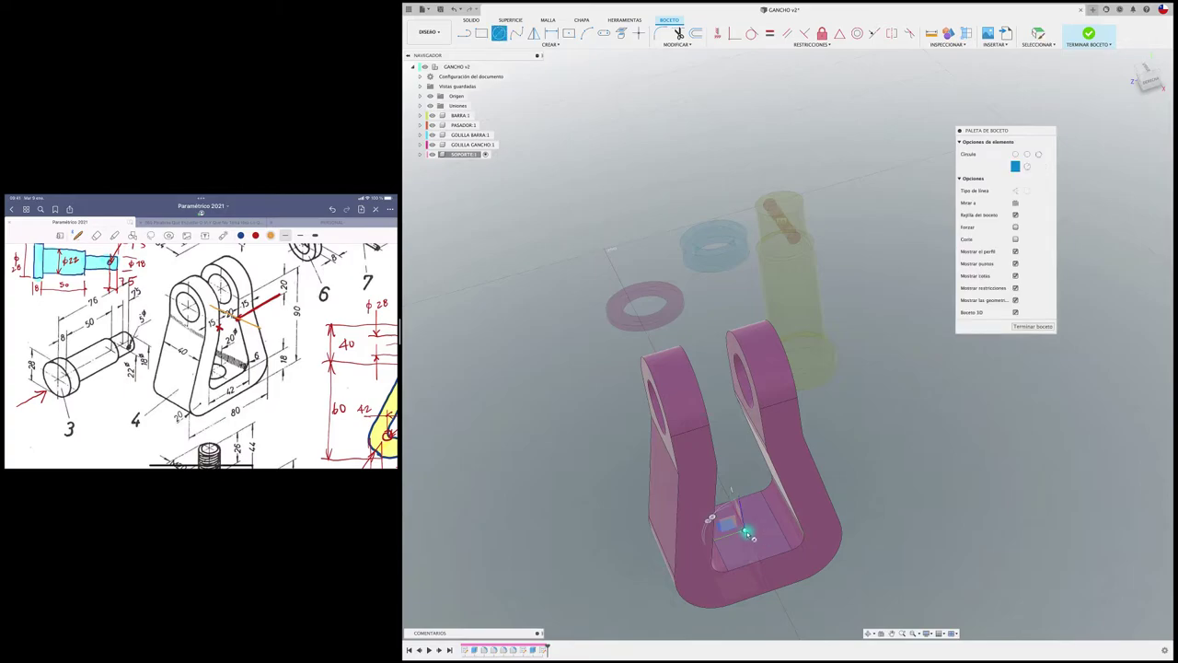
{"action": "left_click", "coordinate": [746, 532]}
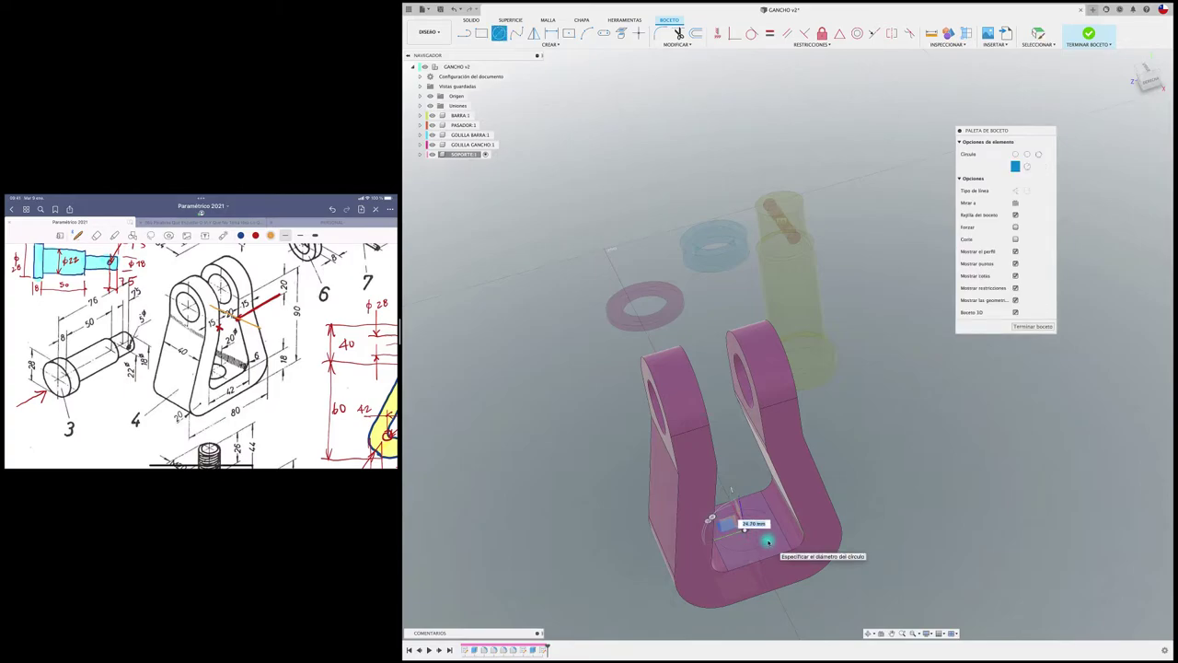
{"action": "key", "text": "Return"}
{"action": "key", "text": "Escape"}
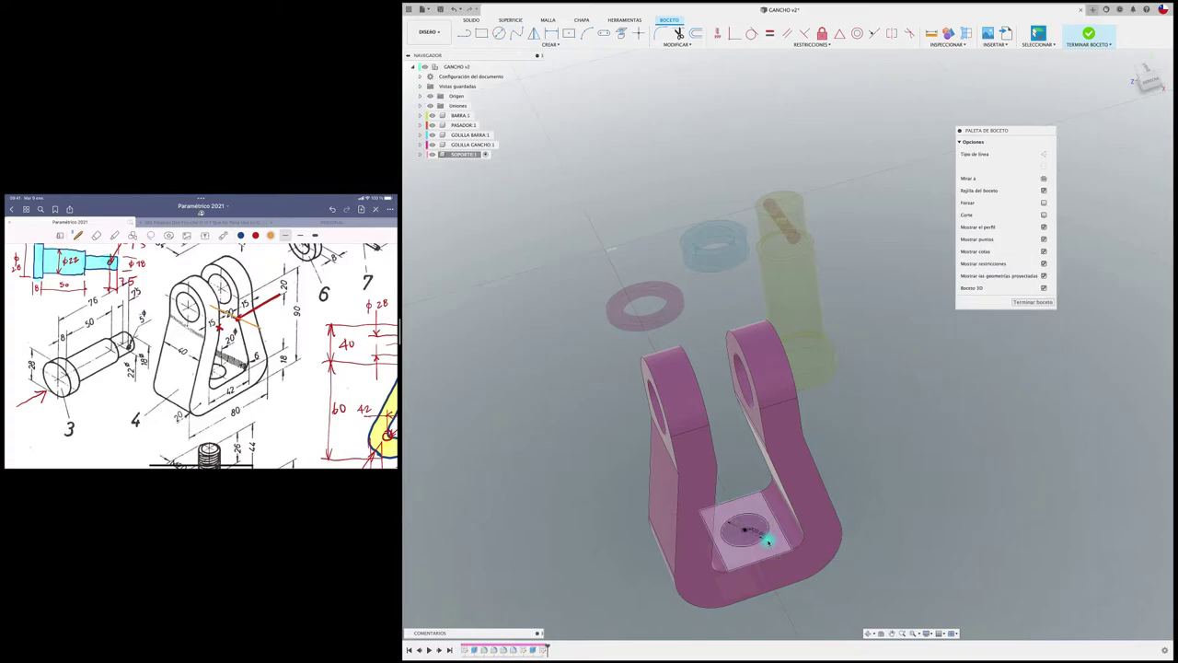
Extrude the circle downward as a cut through the bracket base.
{"action": "key", "text": "e"}
{"action": "left_click", "coordinate": [746, 531]}
{"action": "left_click_drag", "start_coordinate": [744, 534], "coordinate": [765, 630]}
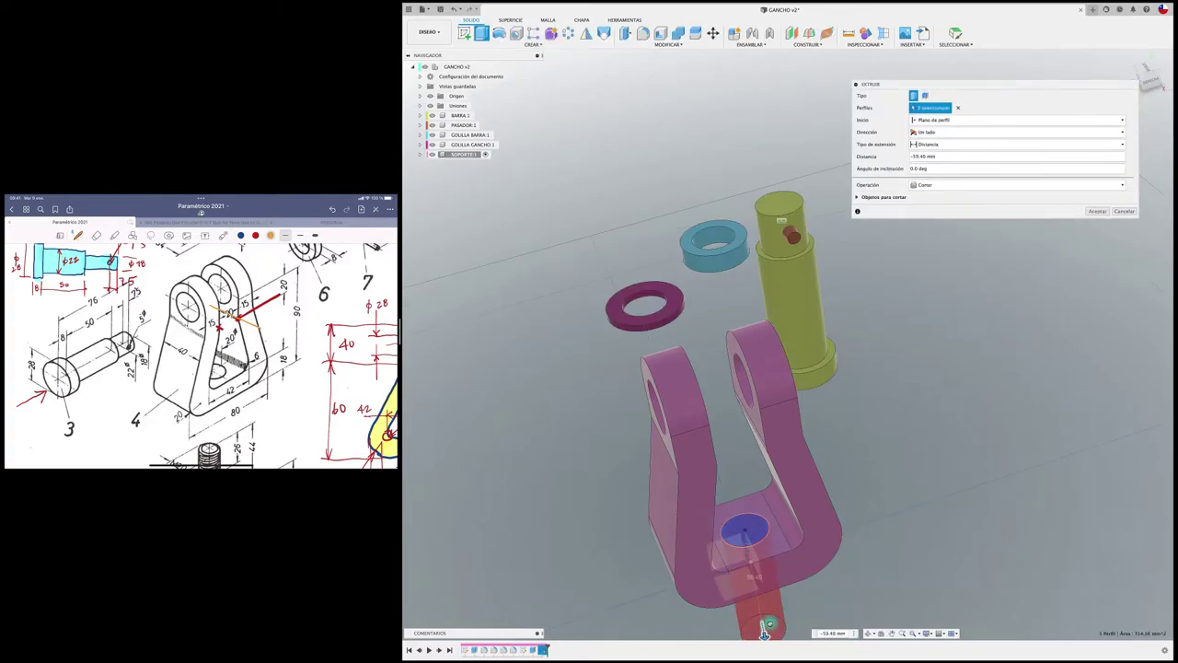
{"action": "left_click", "coordinate": [1098, 211]}
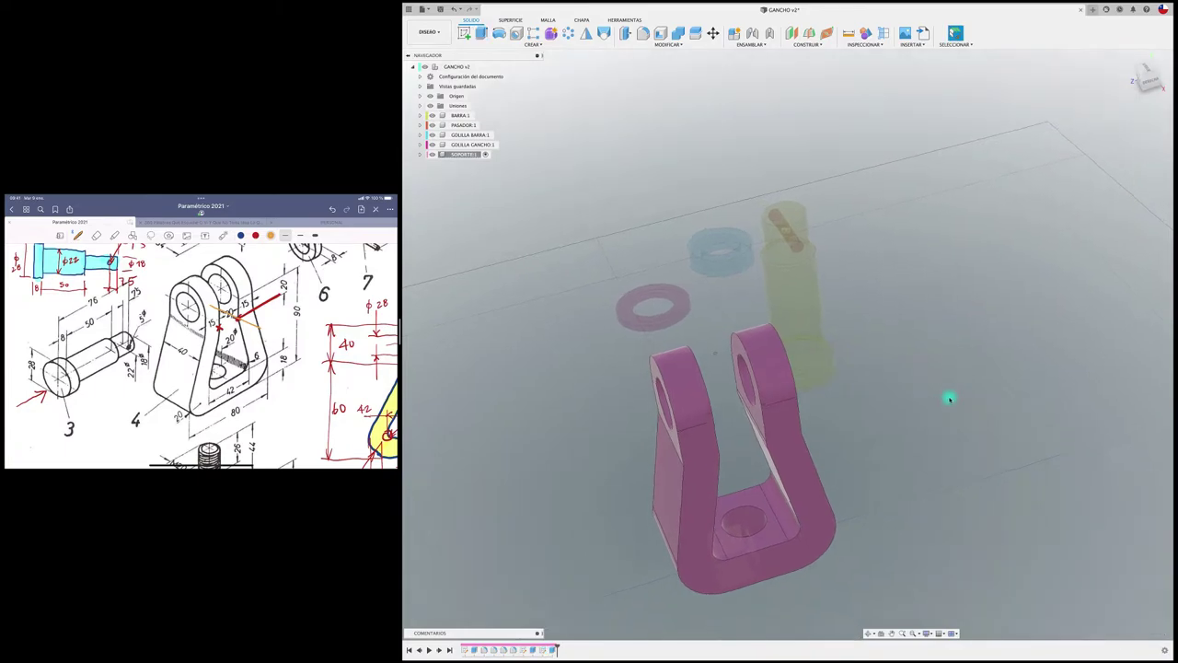
Activate the SOPORTE component, drag the yellow pin left of the bracket and select BARRA.
{"action": "left_click", "coordinate": [466, 69]}
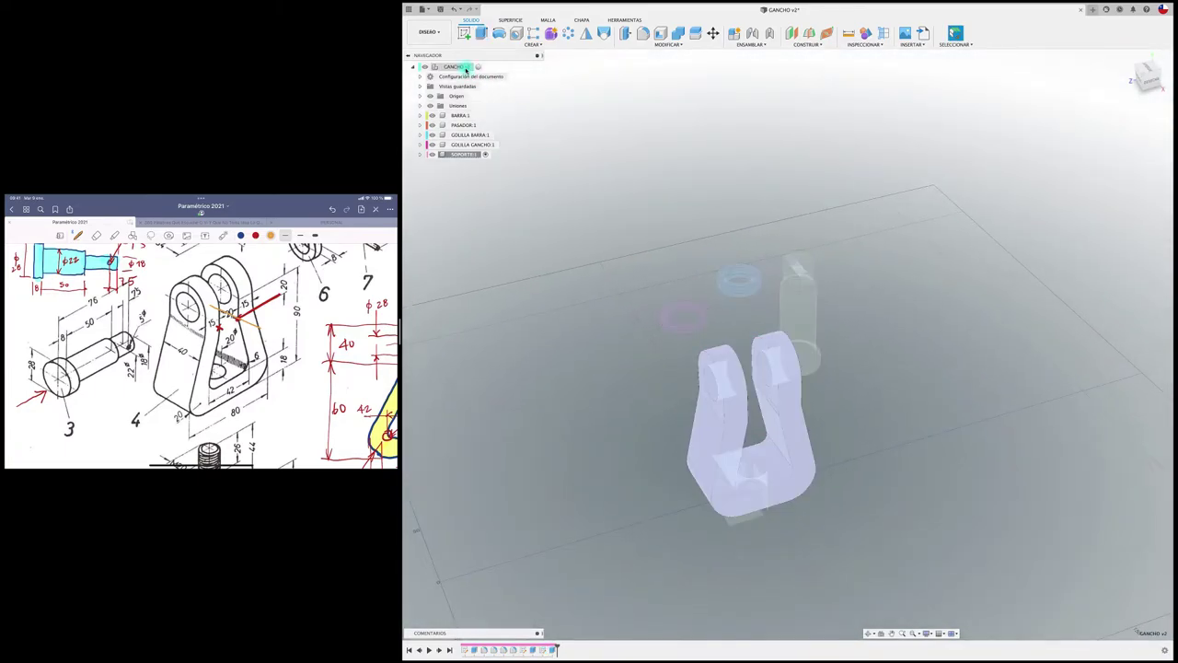
{"action": "left_click", "coordinate": [475, 68]}
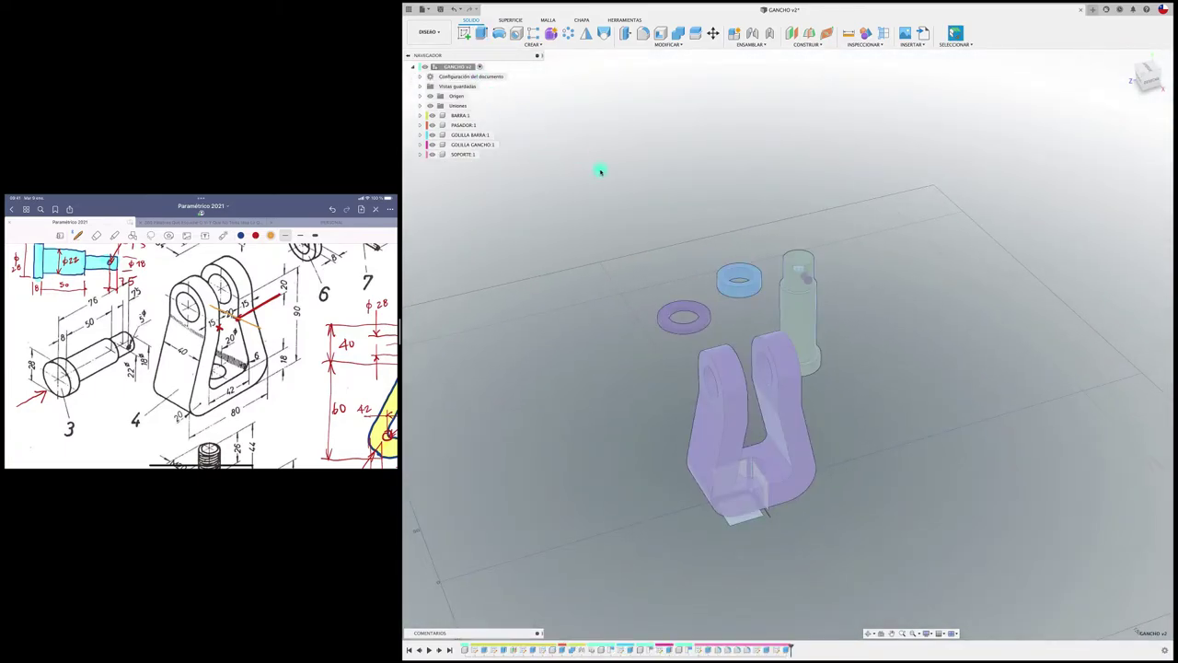
{"action": "left_click", "coordinate": [462, 155]}
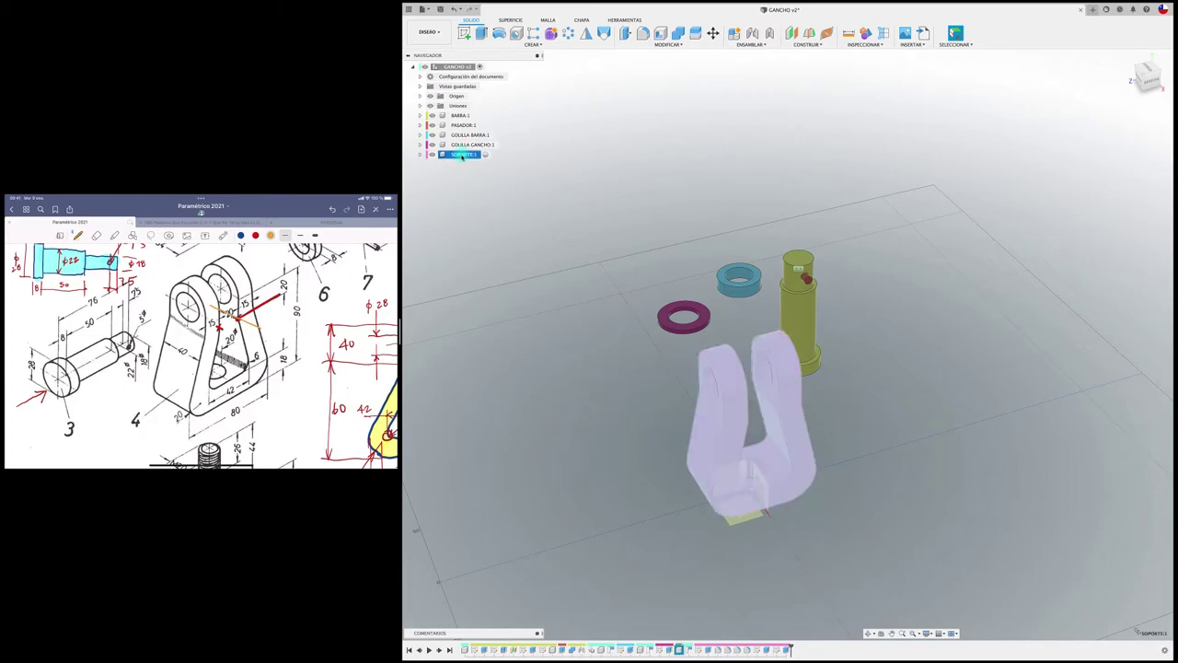
{"action": "right_click", "coordinate": [462, 155]}
{"action": "left_click", "coordinate": [501, 169]}
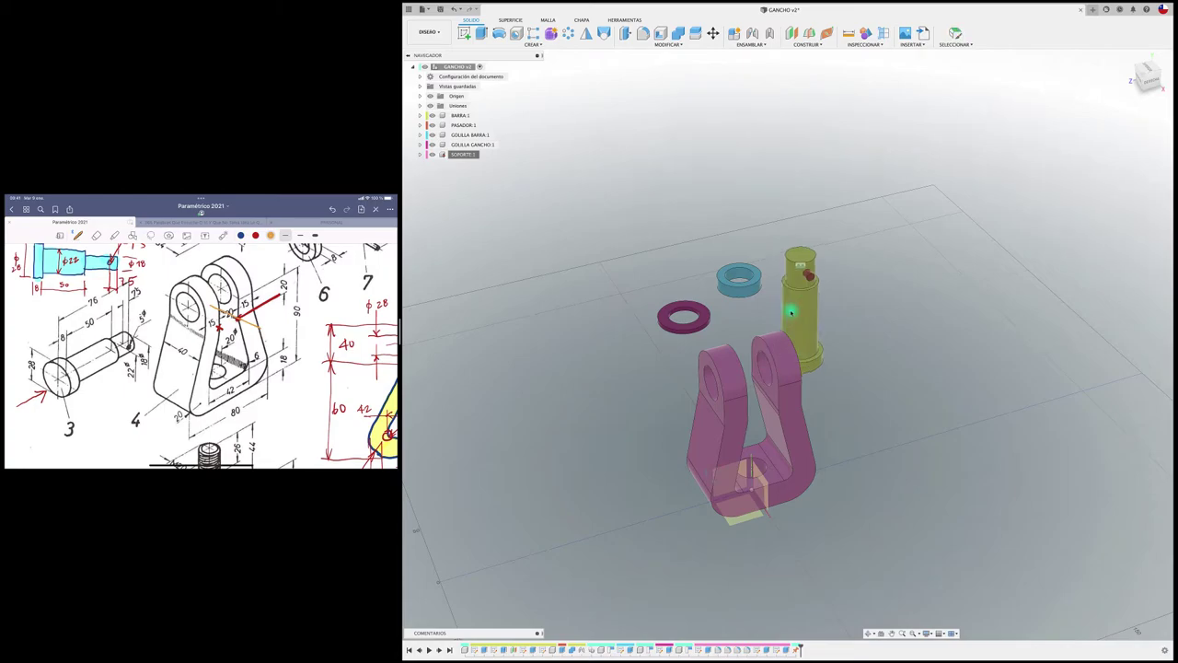
{"action": "left_click_drag", "start_coordinate": [789, 310], "coordinate": [591, 396]}
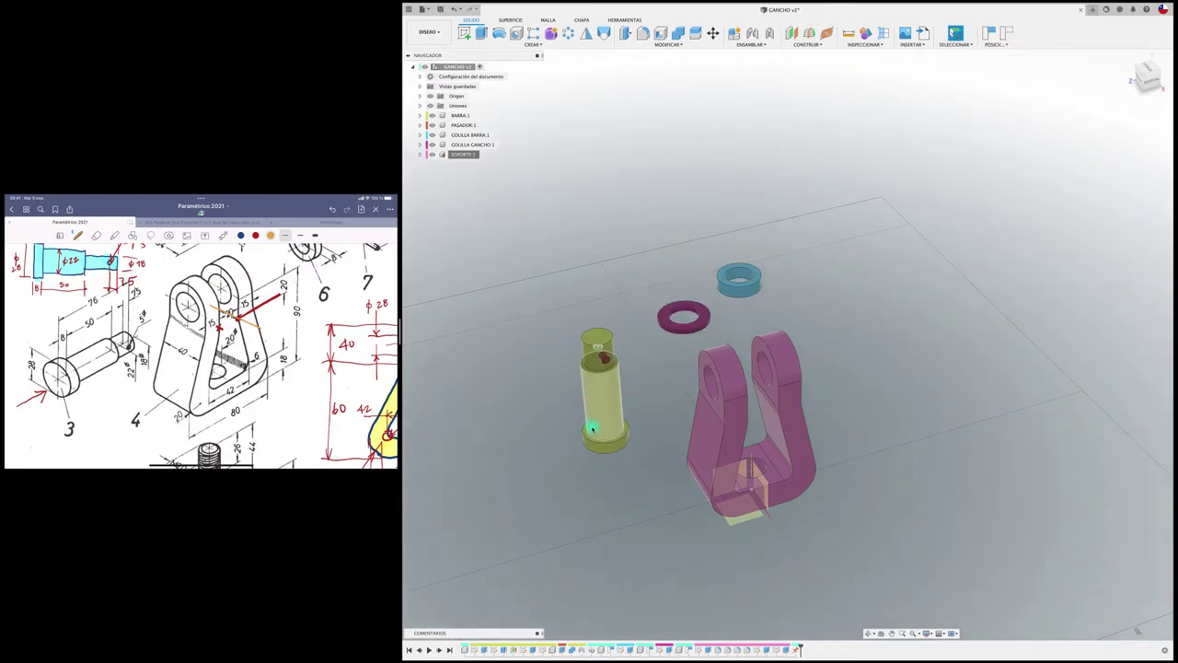
{"action": "left_click", "coordinate": [599, 413]}
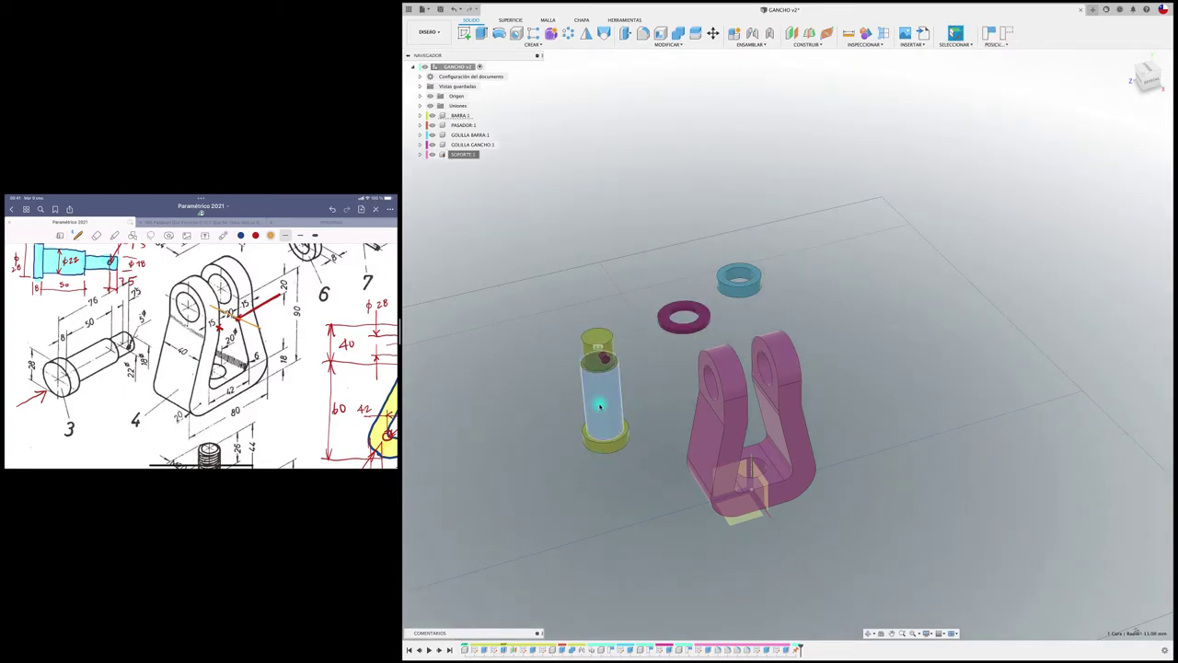
{"action": "left_click", "coordinate": [458, 115]}
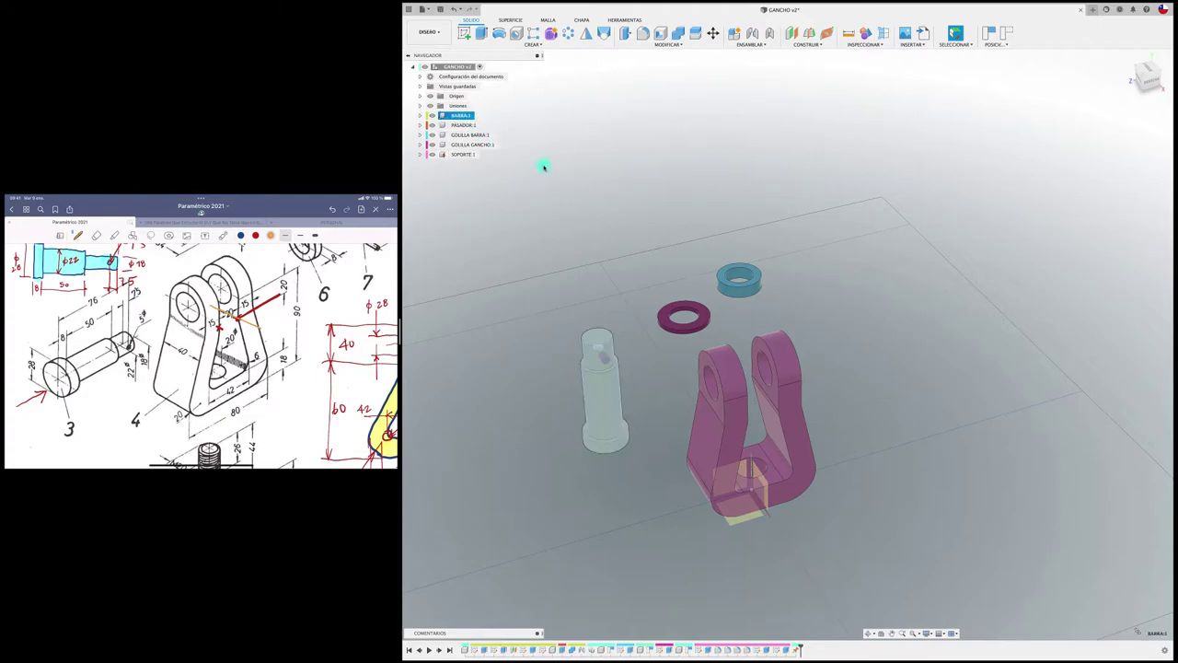
Rotate the BARRA pin -82.5° about its X axis so it lies horizontal.
{"action": "key", "text": "m"}
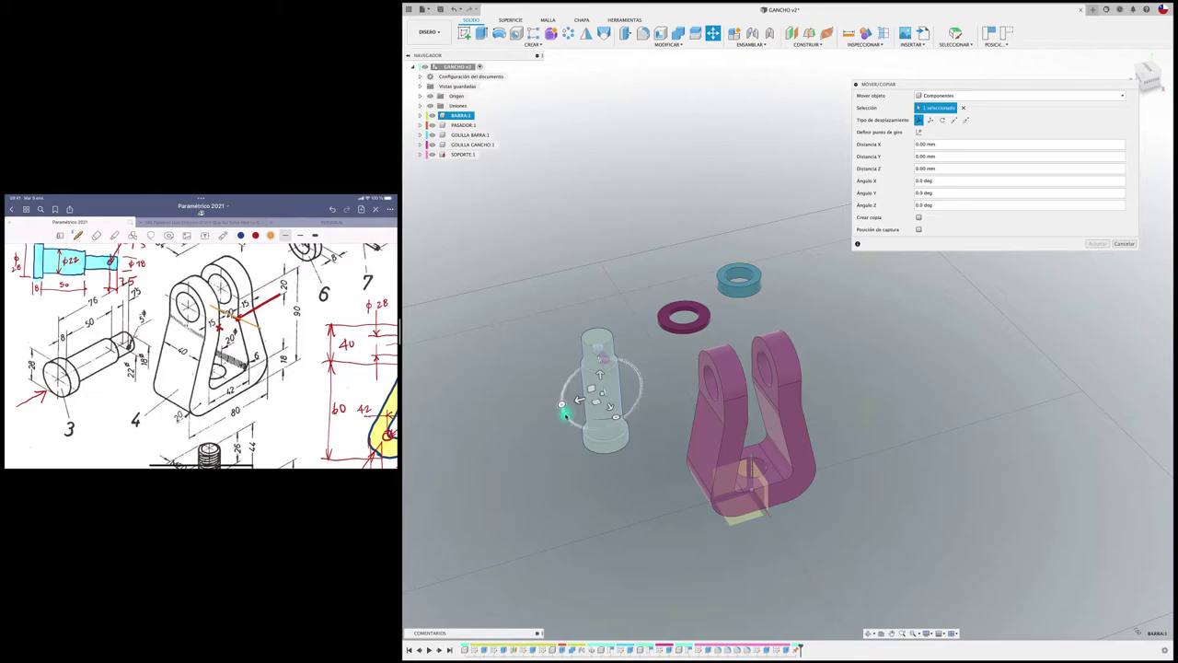
{"action": "middle_click_drag", "start_coordinate": [565, 412], "coordinate": [587, 411], "text": "shift"}
{"action": "mouse_move", "coordinate": [586, 410]}
{"action": "left_mouse_down"}
{"action": "mouse_move", "coordinate": [629, 384]}
{"action": "mouse_move", "coordinate": [635, 398]}
{"action": "left_mouse_up"}
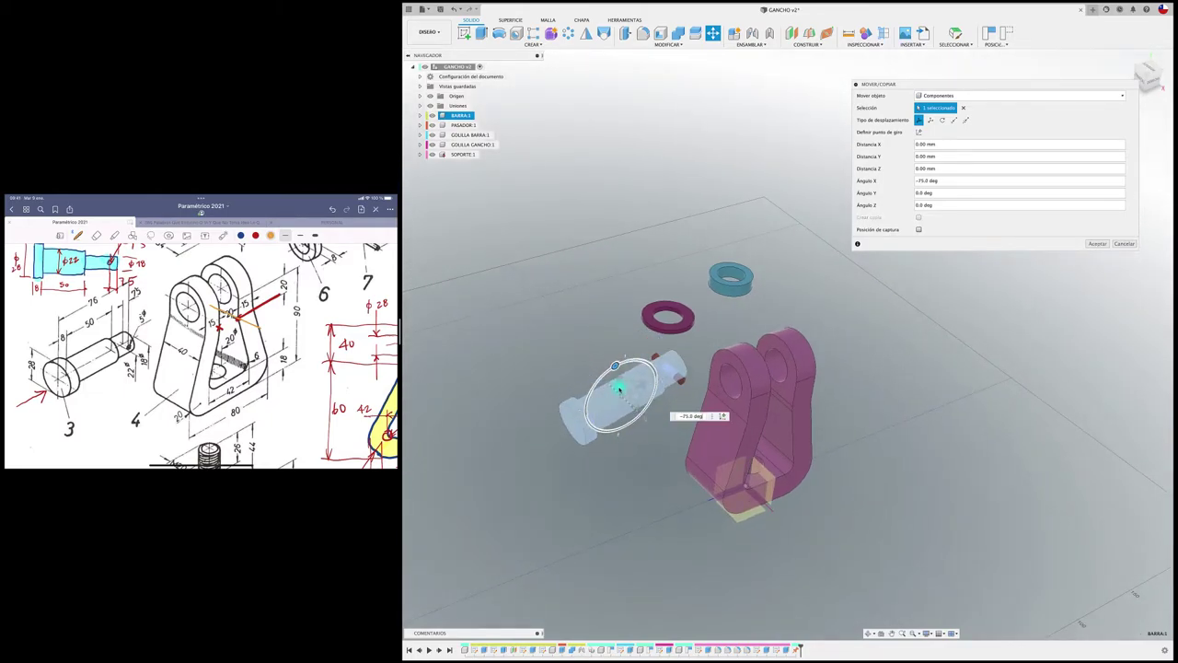
{"action": "left_click_drag", "start_coordinate": [703, 416], "coordinate": [674, 418]}
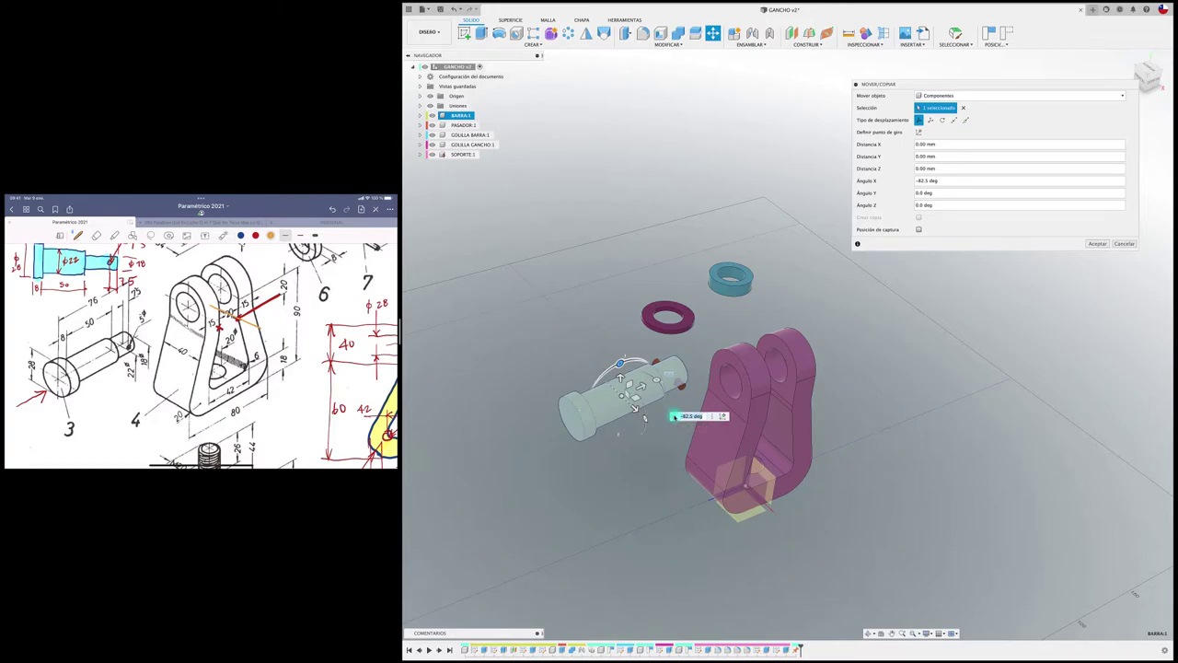
{"action": "key", "text": "Return"}
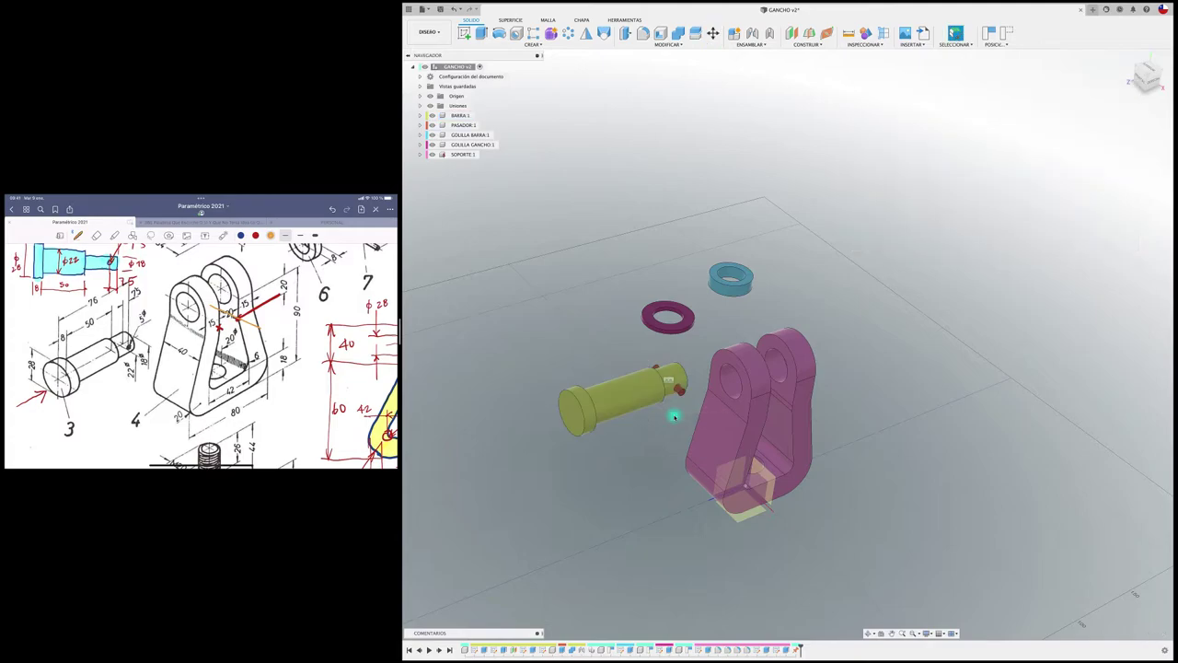
{"action": "middle_click_drag", "start_coordinate": [673, 413], "coordinate": [607, 451], "text": "shift"}
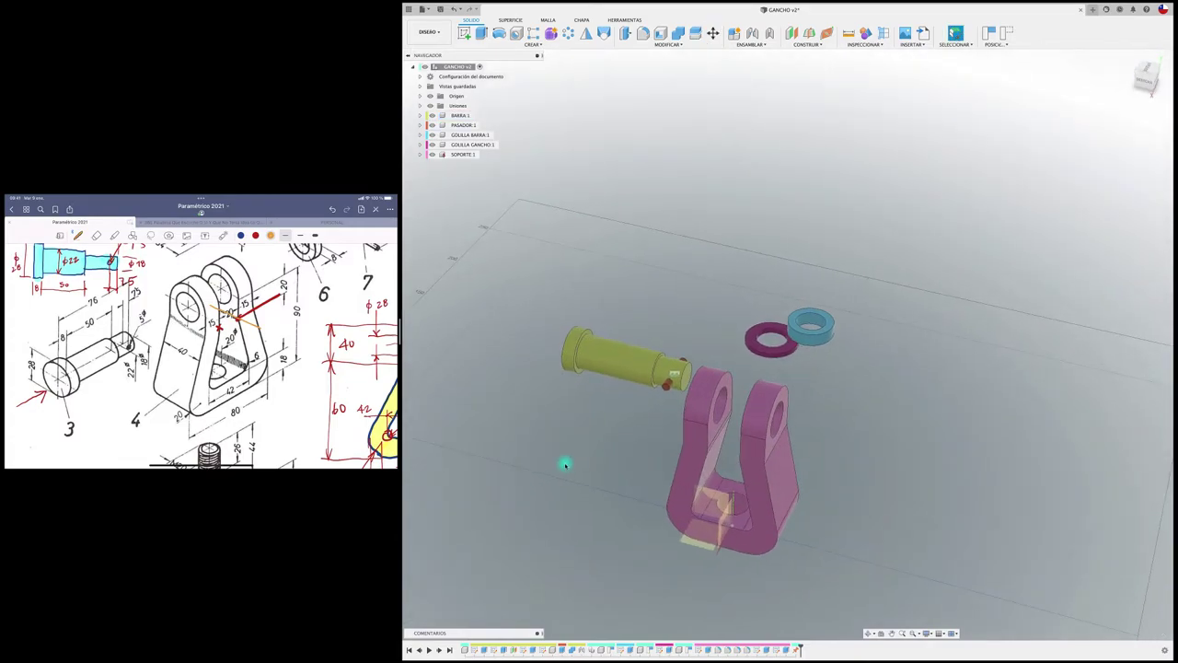
Joint the BARRA pin's end to the SOPORTE hole, seating it through both arms.
{"action": "key", "text": "j"}
{"action": "left_click", "coordinate": [581, 349]}
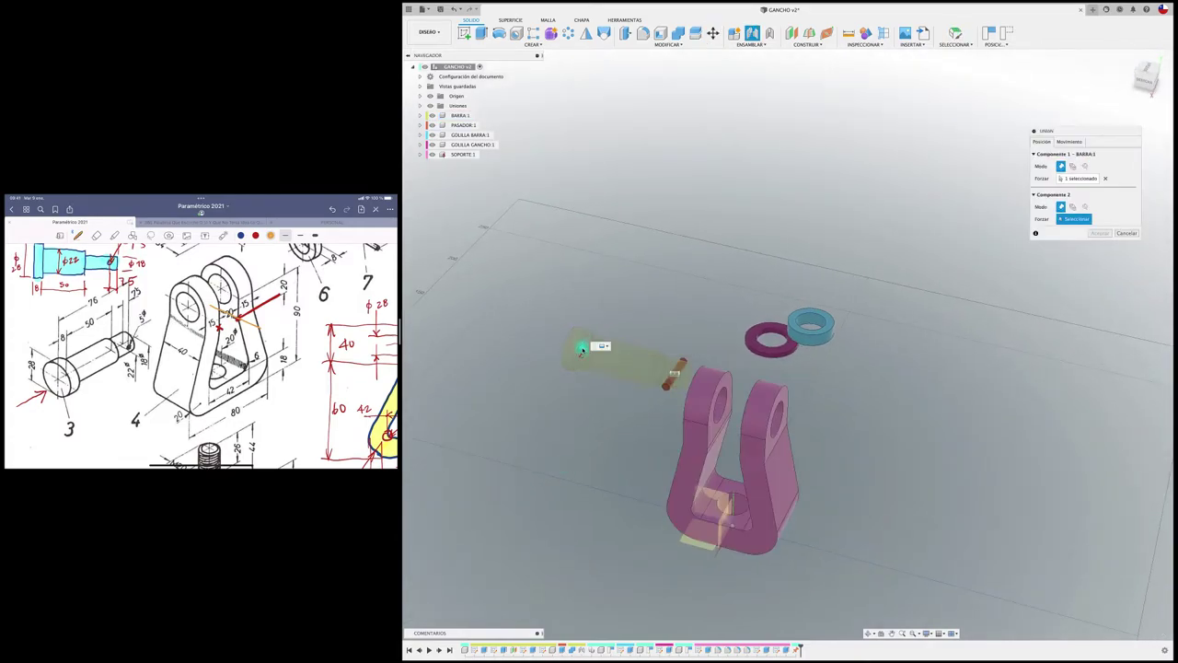
{"action": "middle_click_drag", "start_coordinate": [598, 426], "coordinate": [624, 414], "text": "shift"}
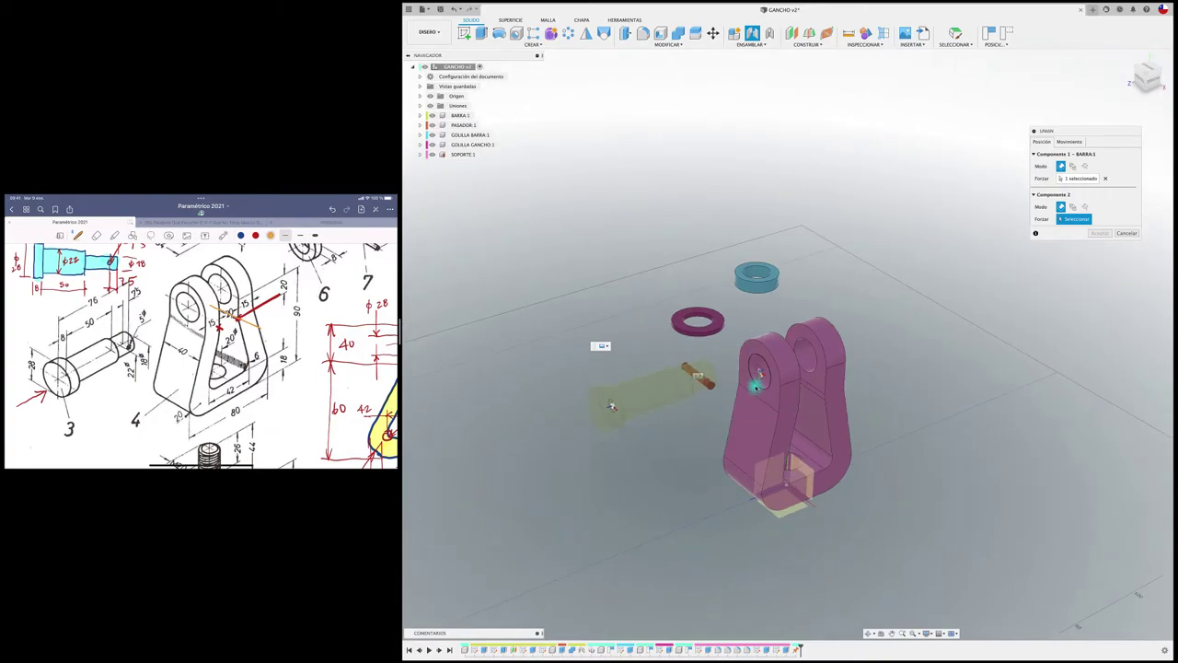
{"action": "left_click", "coordinate": [758, 375]}
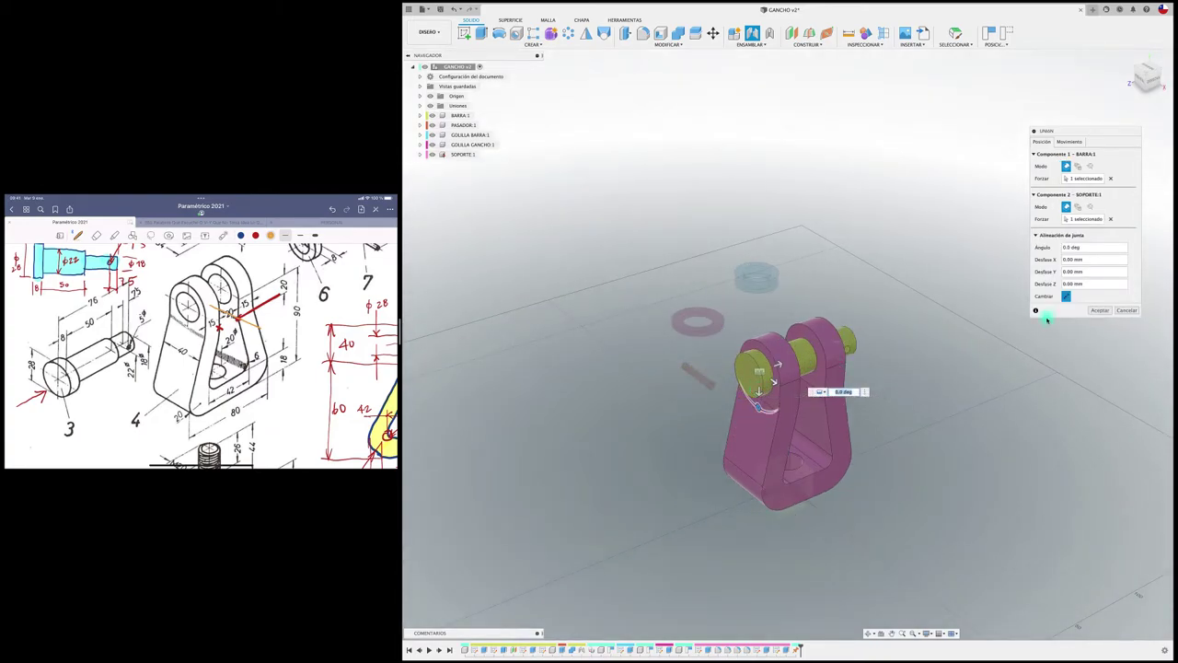
{"action": "left_click", "coordinate": [1100, 312]}
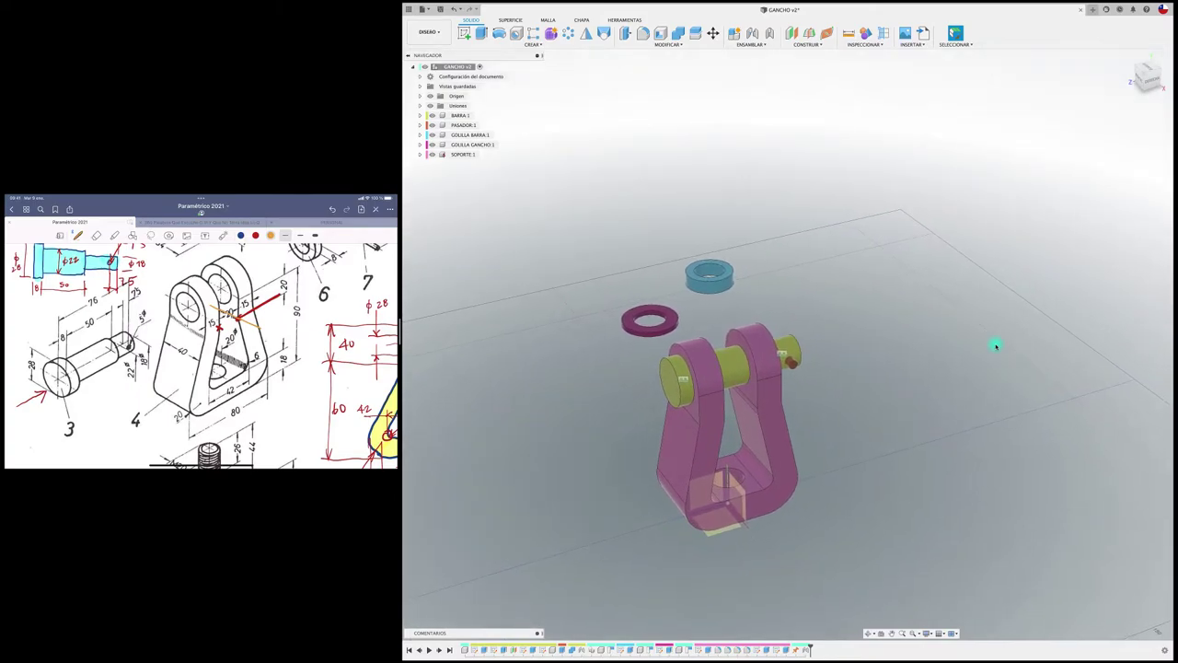
{"action": "middle_click_drag", "start_coordinate": [918, 274], "coordinate": [839, 370], "text": "shift"}
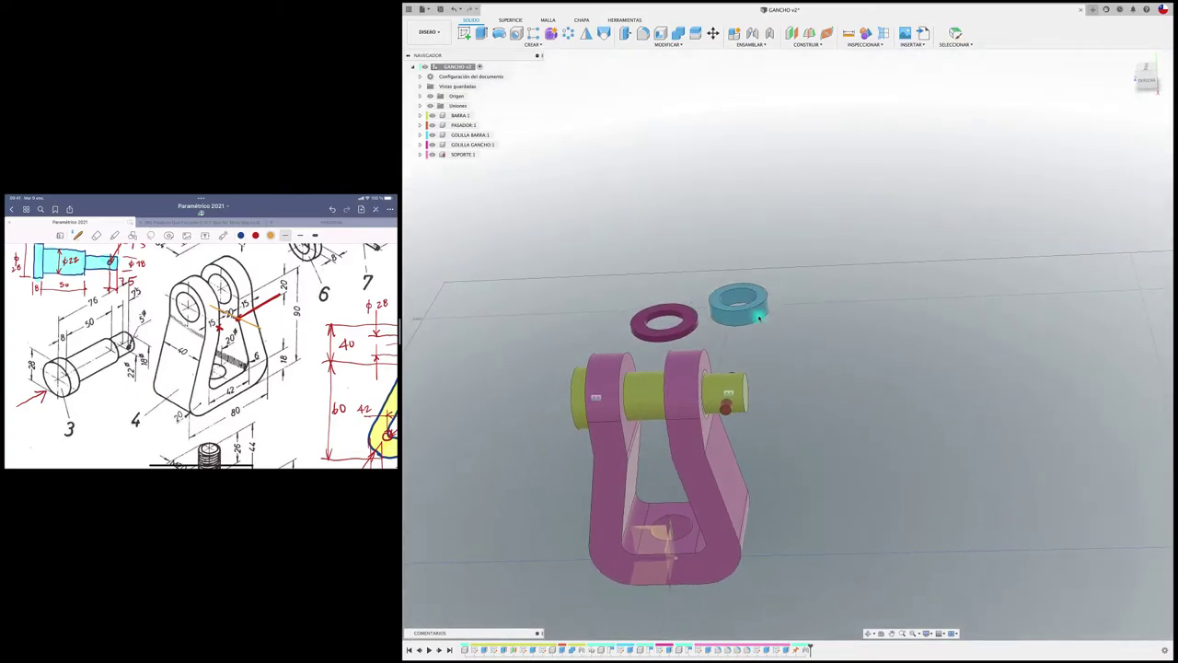
Rotate the GOLILLA BARRA washer -86.4° about X to stand it on edge.
{"action": "left_click", "coordinate": [803, 329]}
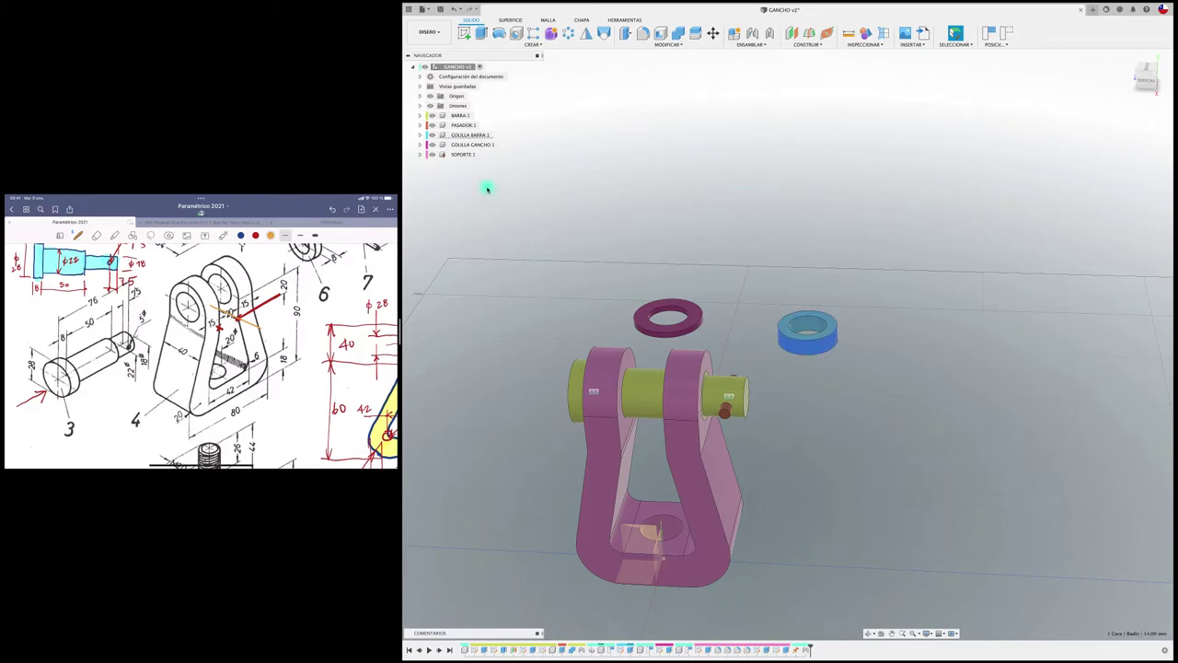
{"action": "left_click", "coordinate": [475, 136]}
{"action": "key", "text": "m"}
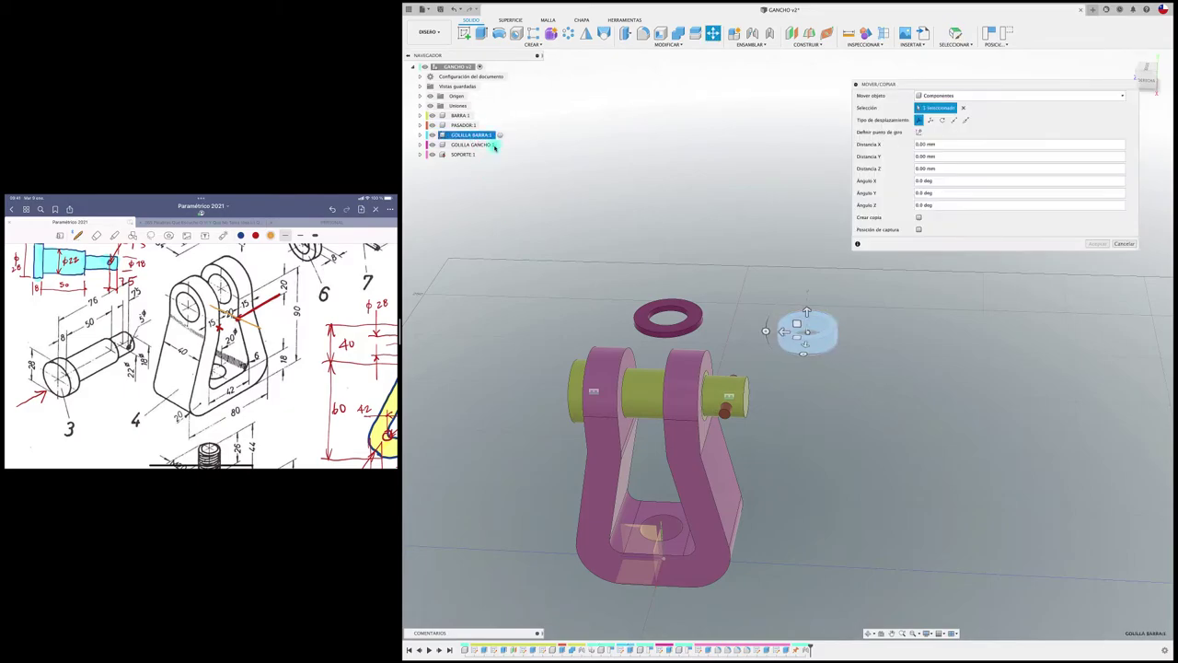
{"action": "left_click_drag", "start_coordinate": [765, 333], "coordinate": [804, 296]}
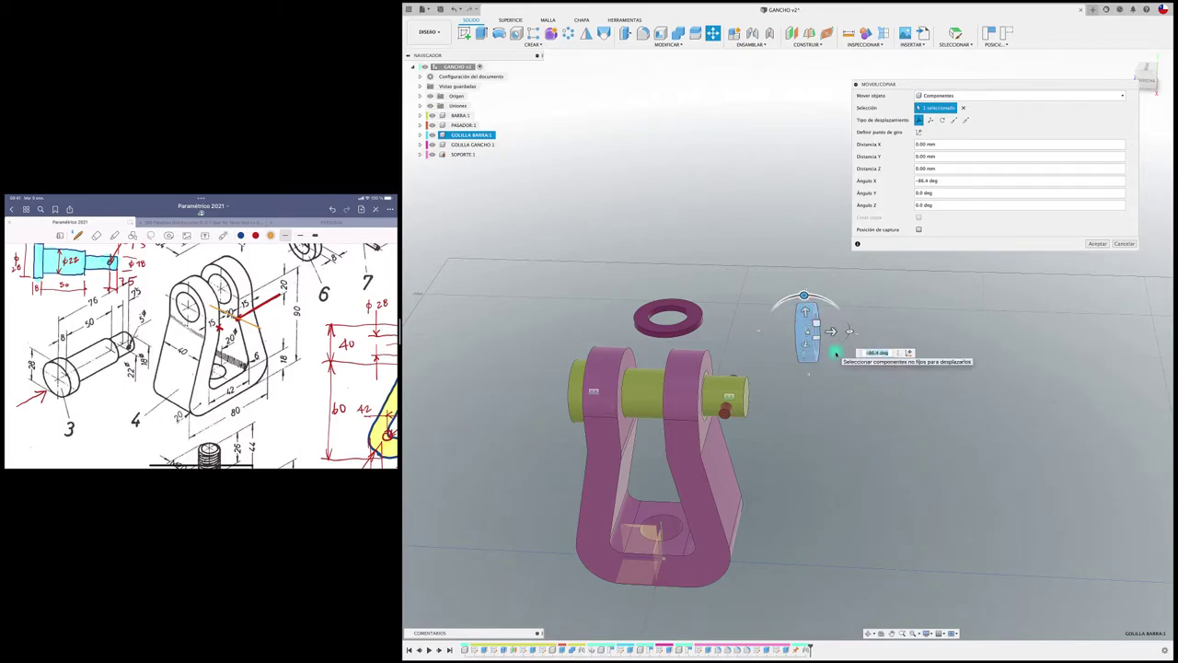
{"action": "key", "text": "Return"}
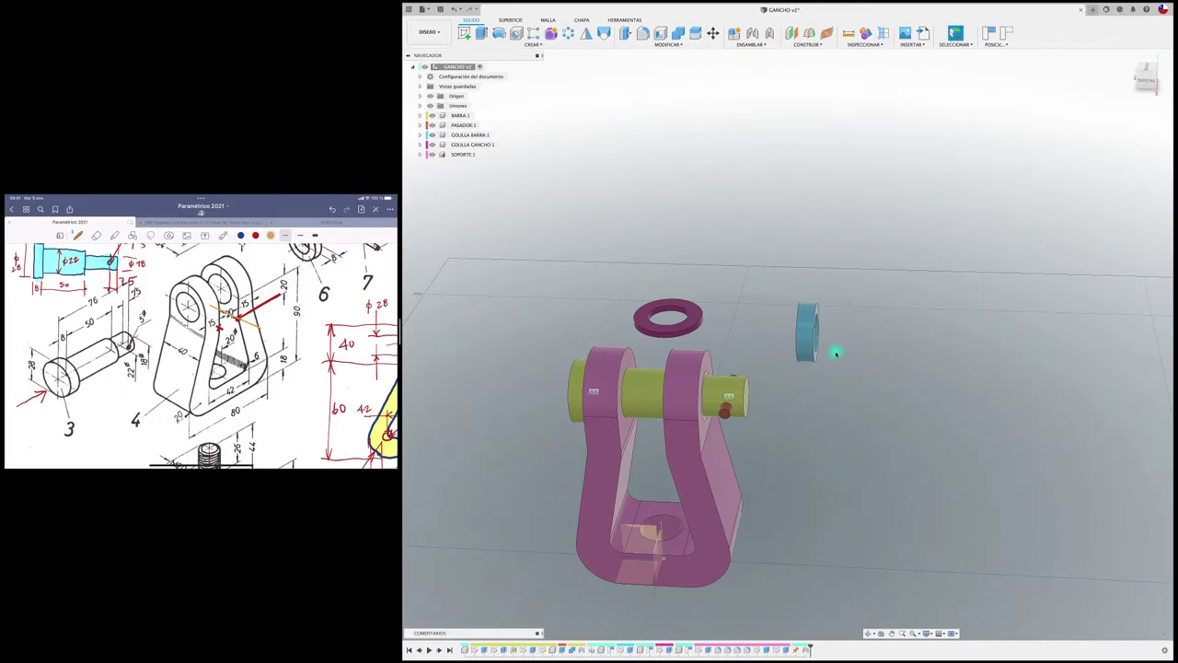
Start a joint from the washer to the end of the BARRA pin.
{"action": "key", "text": "j"}
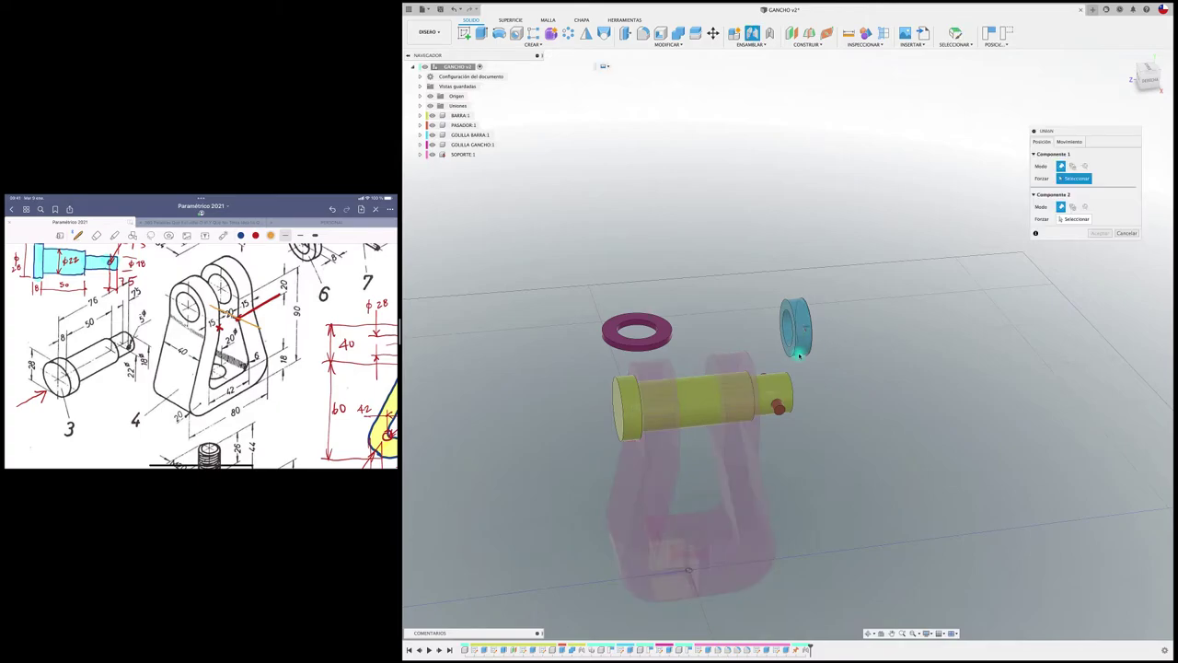
{"action": "left_click", "coordinate": [788, 346]}
{"action": "middle_click_drag", "start_coordinate": [787, 346], "coordinate": [776, 325], "text": "shift"}
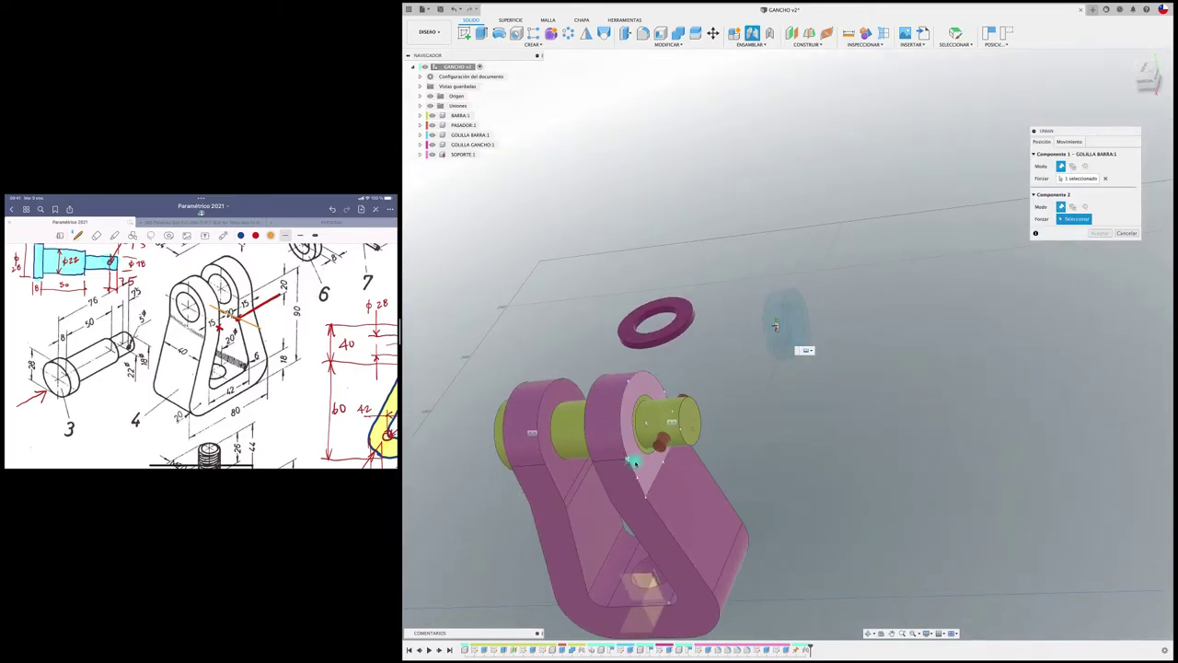
{"action": "left_click", "coordinate": [637, 449]}
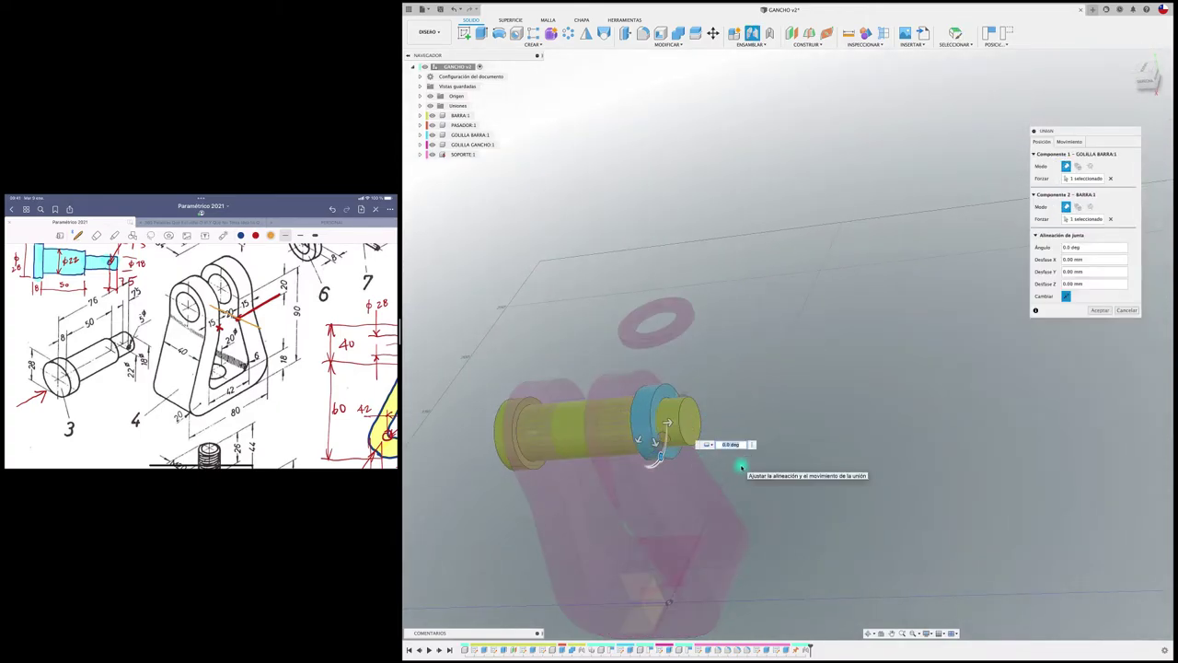
Accept the GOLILLA BARRA joint, then joint GOLILLA GANCHO to the SOPORTE base hole.
{"action": "left_click", "coordinate": [1098, 311]}
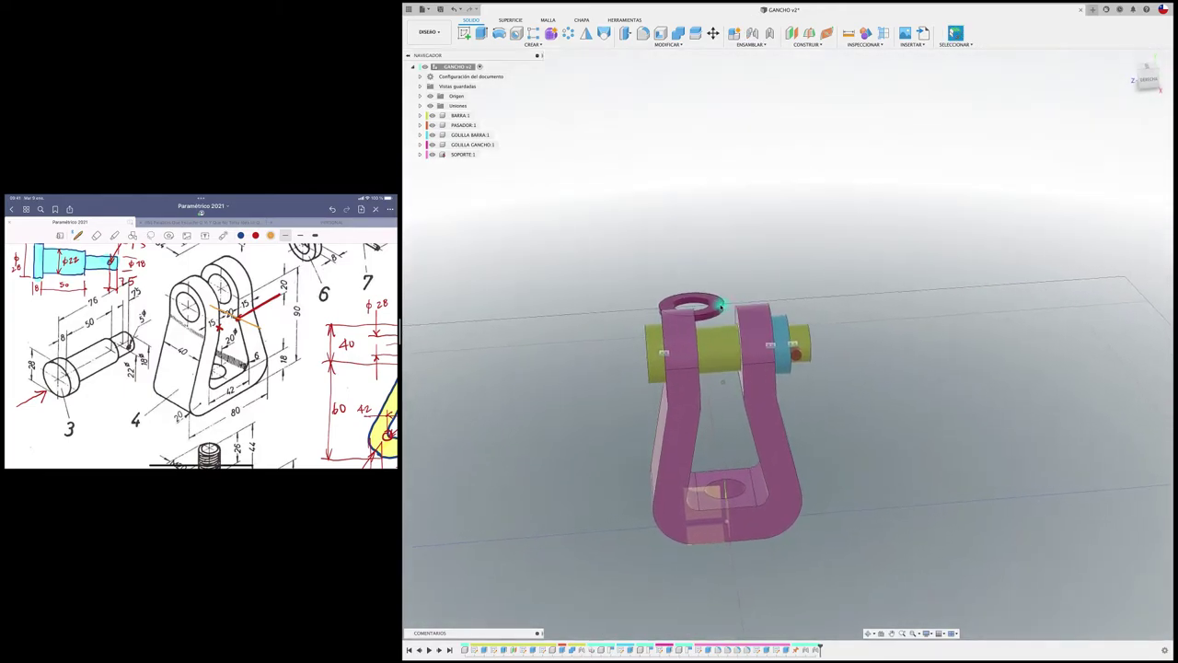
{"action": "left_click_drag", "start_coordinate": [765, 291], "coordinate": [903, 452]}
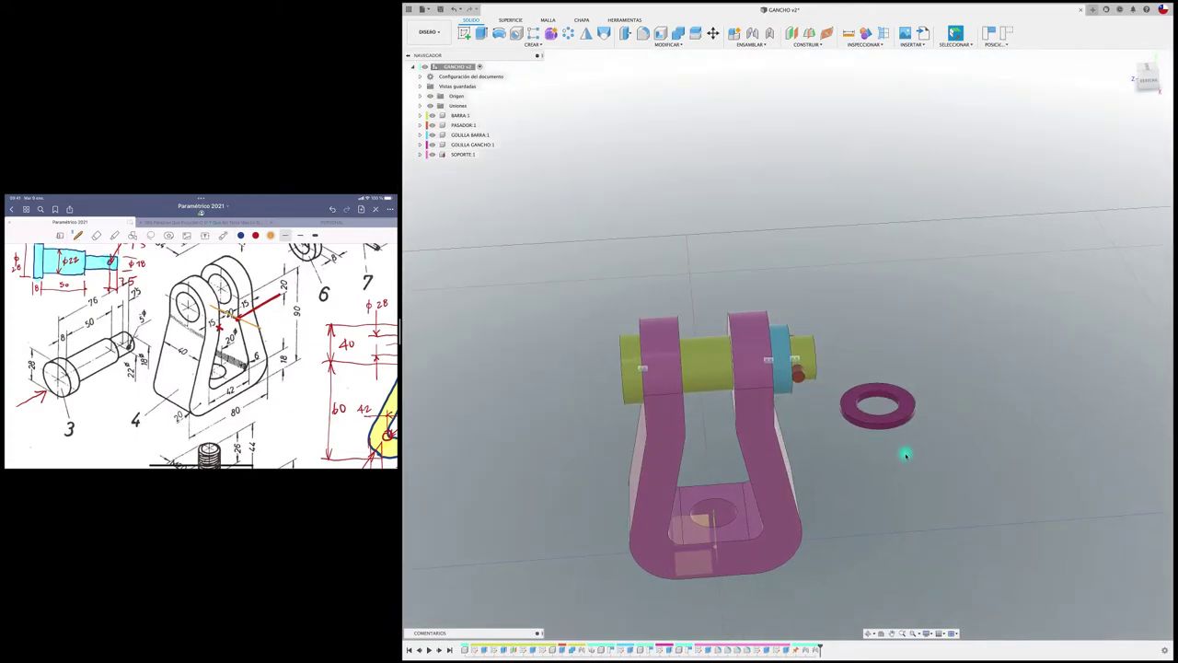
{"action": "key", "text": "j"}
{"action": "left_click", "coordinate": [892, 402]}
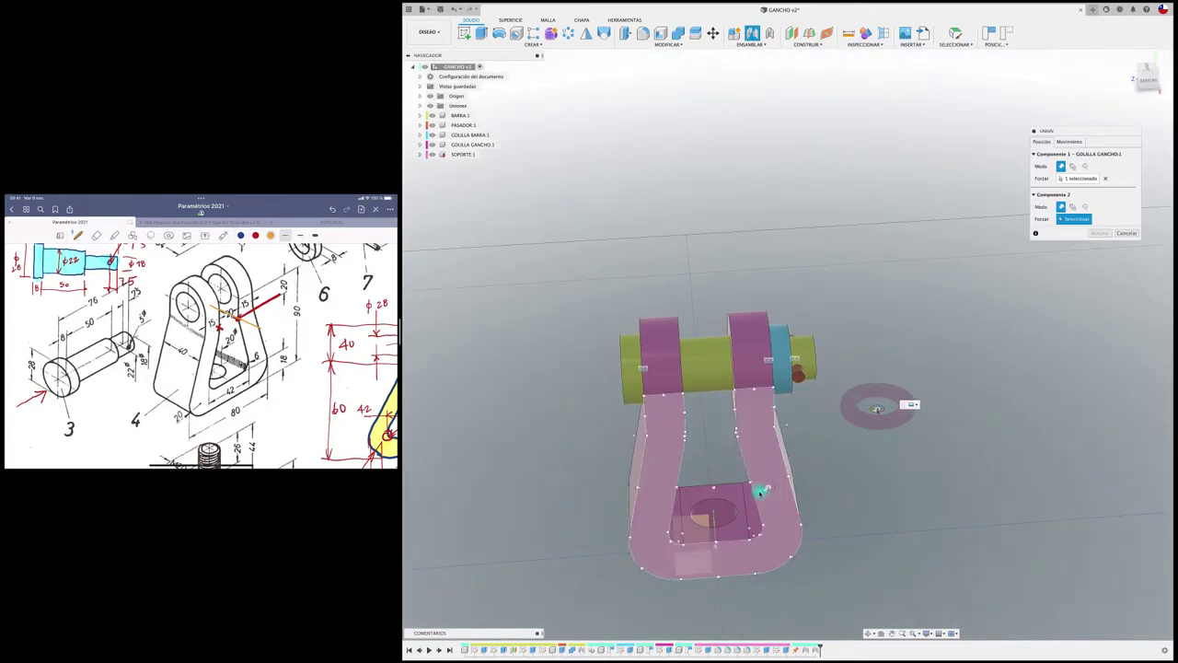
{"action": "left_click", "coordinate": [715, 514]}
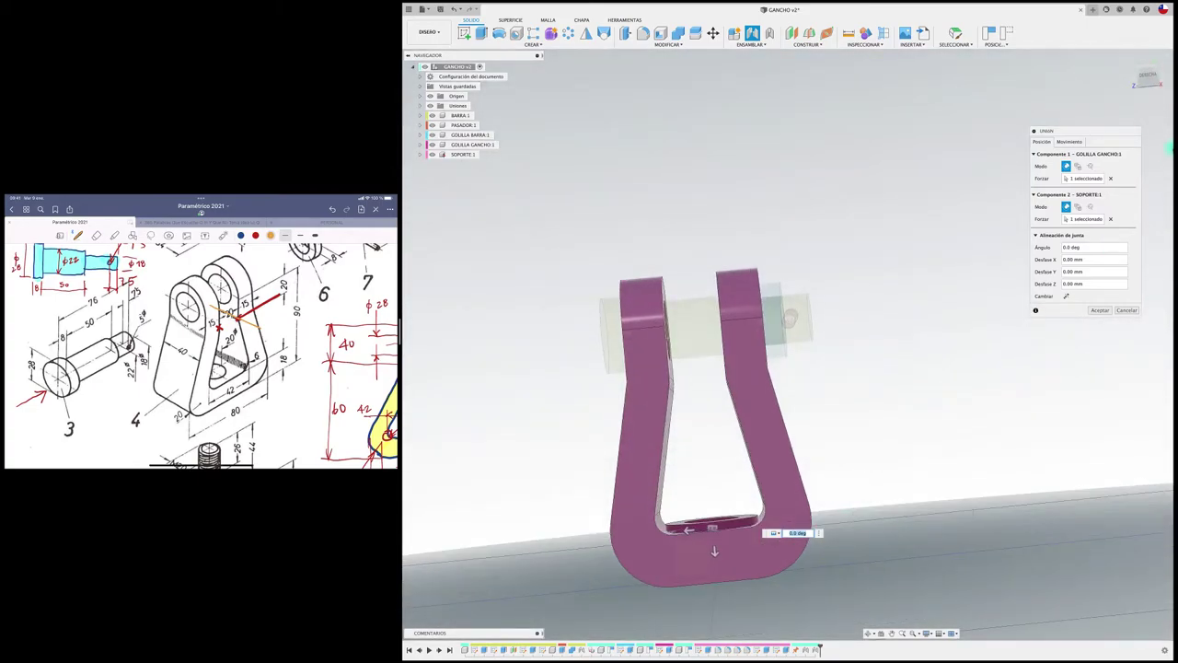
{"action": "scroll", "coordinate": [741, 505], "scroll_direction": "up", "scroll_amount": 2}
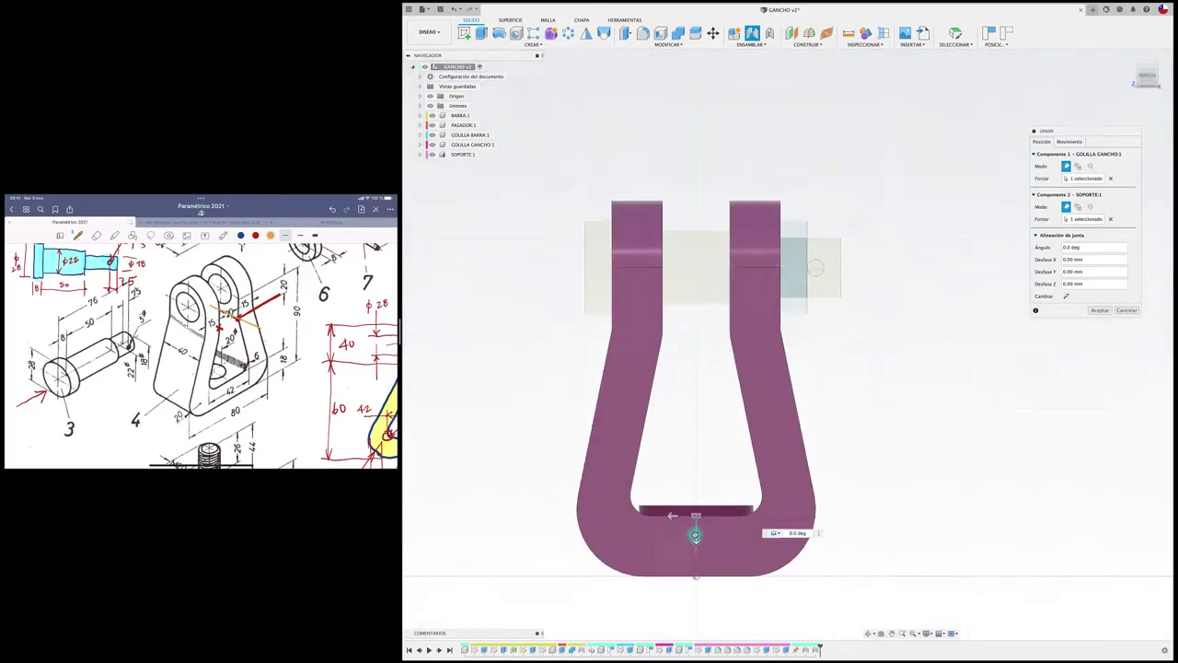
{"action": "scroll", "coordinate": [744, 508], "scroll_direction": "up", "scroll_amount": 3}
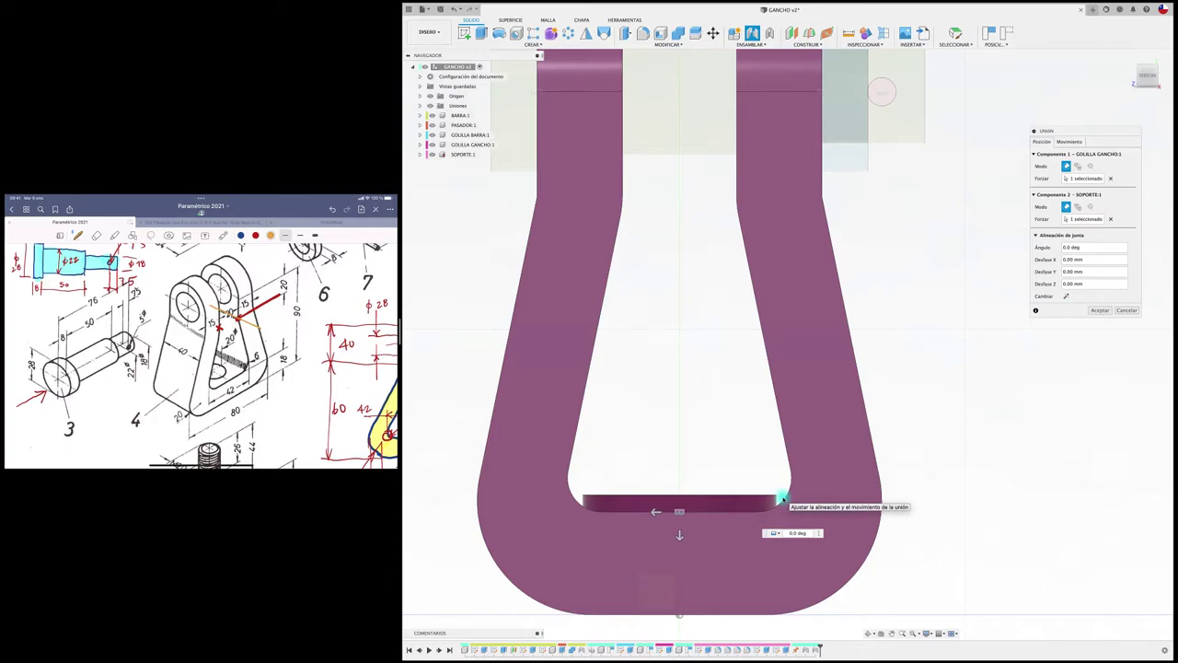
{"action": "left_click", "coordinate": [1100, 310]}
{"action": "left_click", "coordinate": [831, 428]}
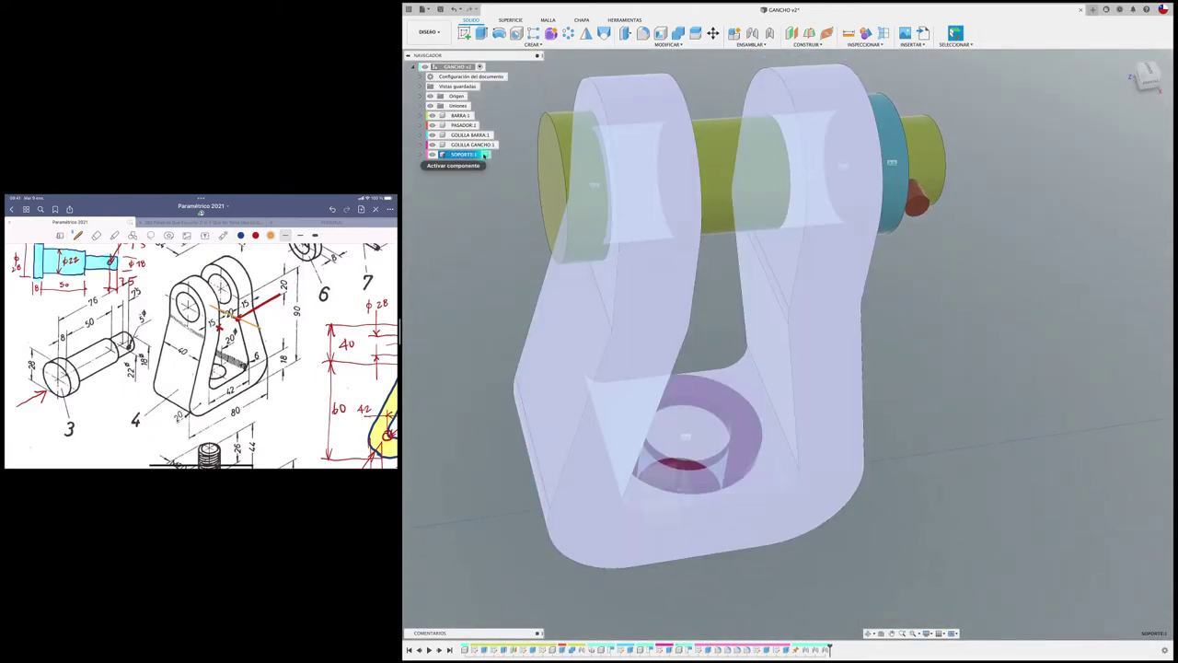
Edit the SOPORTE Empalme fillet, shrinking its radius well below the original 6 mm.
{"action": "left_click", "coordinate": [465, 154]}
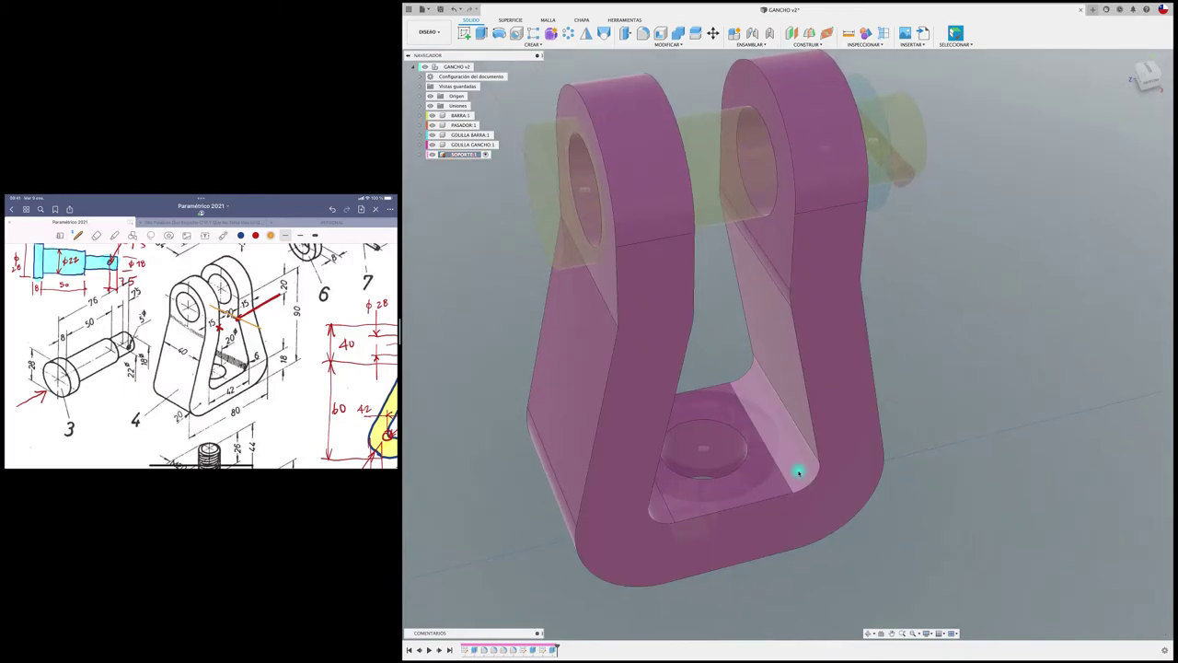
{"action": "left_click", "coordinate": [794, 473]}
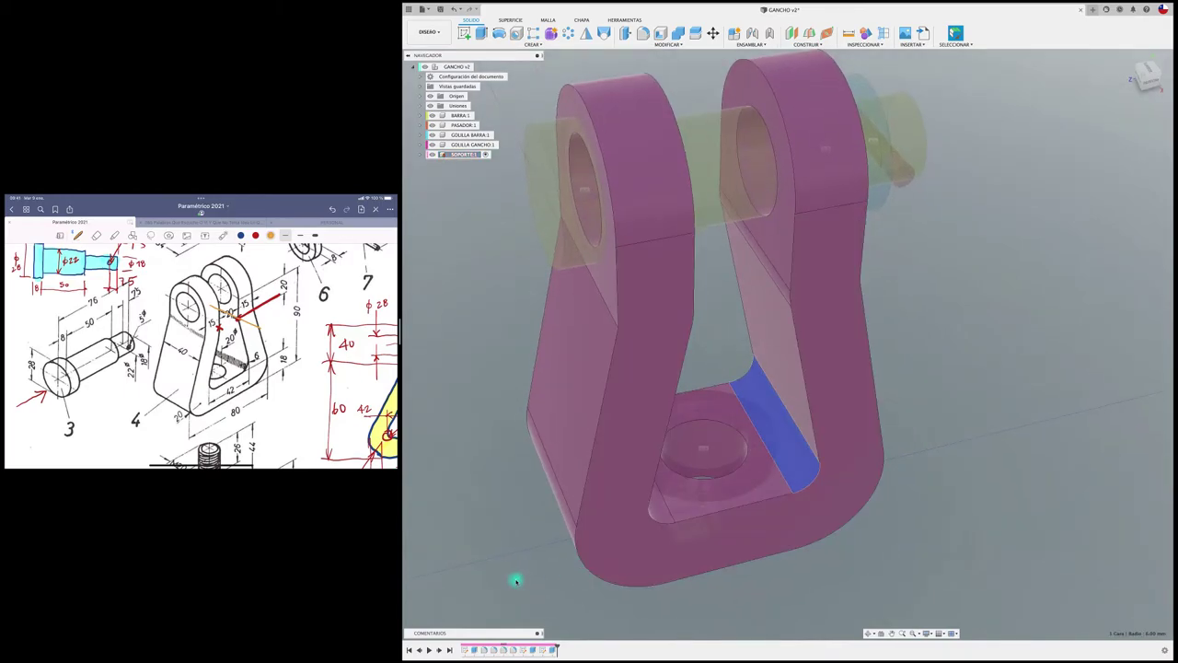
{"action": "left_click", "coordinate": [517, 580]}
{"action": "left_click", "coordinate": [790, 479]}
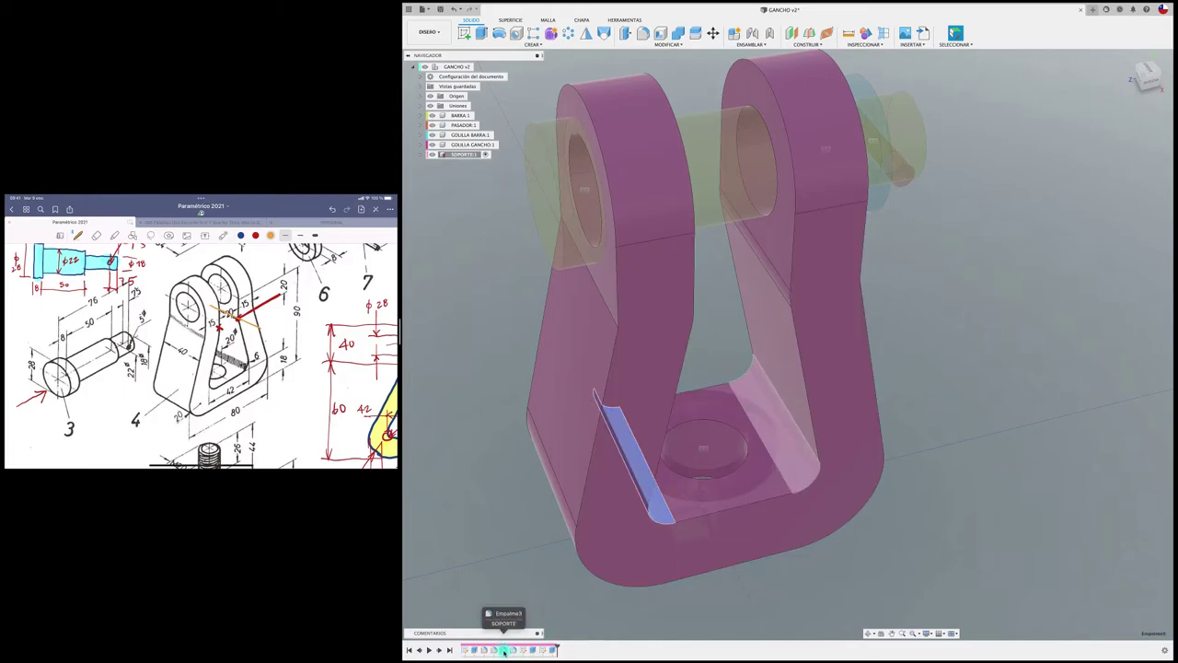
{"action": "right_click", "coordinate": [504, 651]}
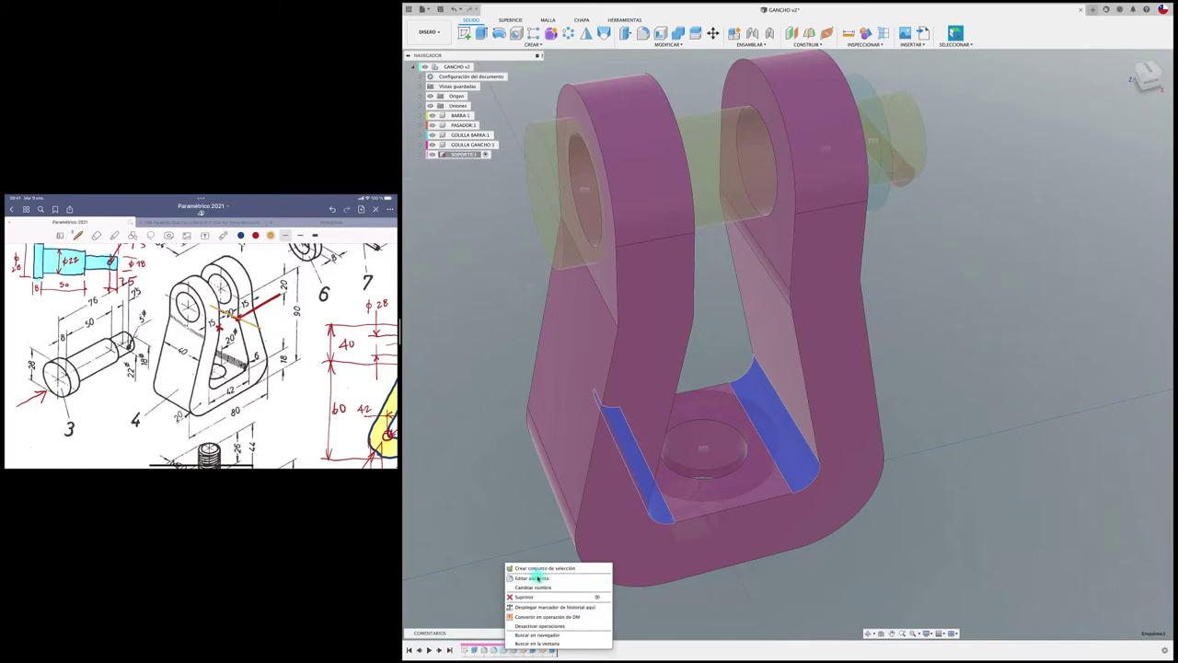
{"action": "left_click", "coordinate": [533, 577]}
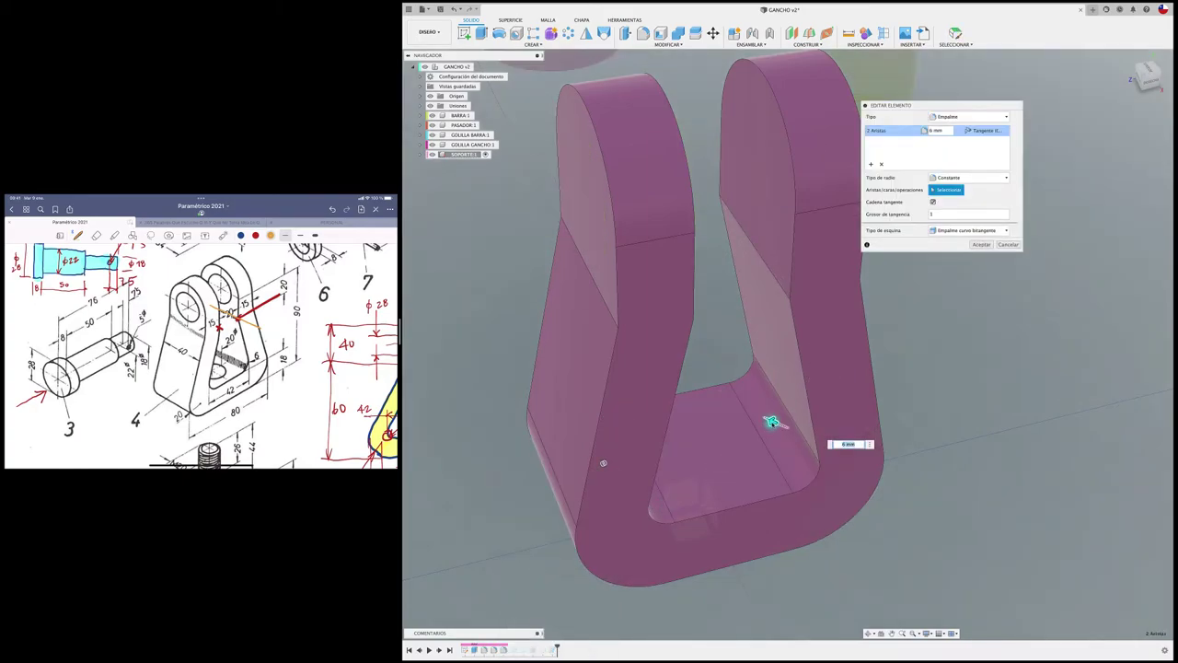
{"action": "left_click_drag", "start_coordinate": [772, 421], "coordinate": [778, 423]}
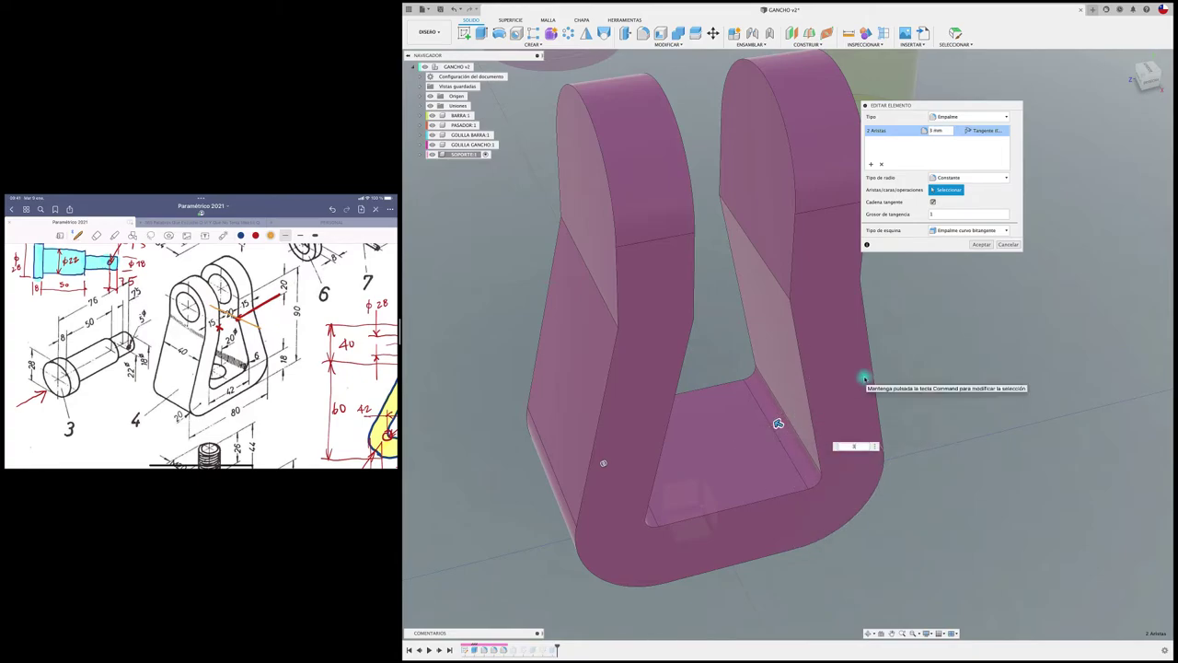
{"action": "left_click", "coordinate": [979, 244]}
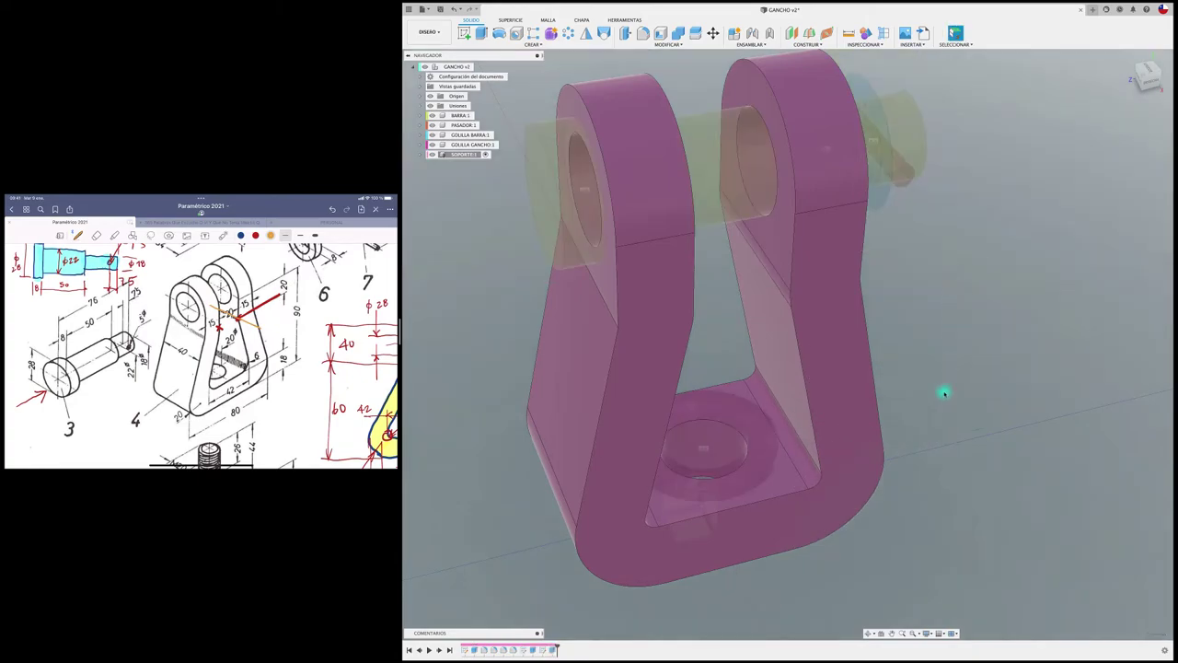
{"action": "scroll", "coordinate": [948, 395], "scroll_direction": "up", "scroll_amount": 2}
{"action": "middle_click_drag", "start_coordinate": [947, 395], "coordinate": [928, 371], "text": "shift"}
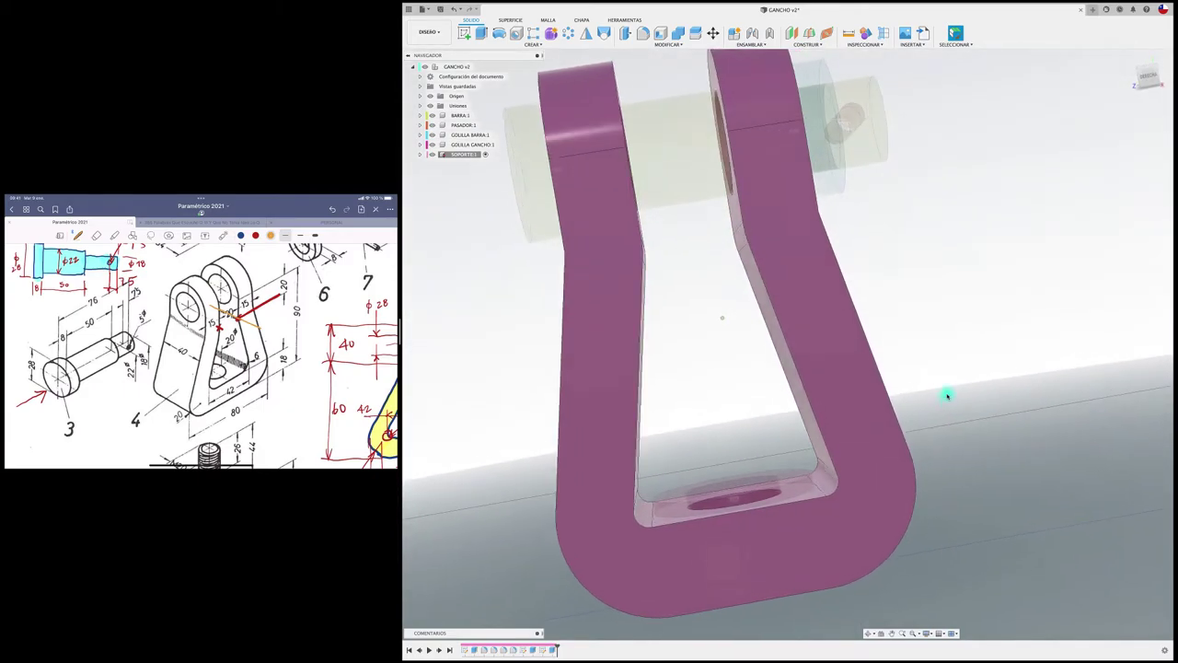
Reactivate the root assembly, save it as version v3, and start a new component.
{"action": "double_click", "coordinate": [458, 67]}
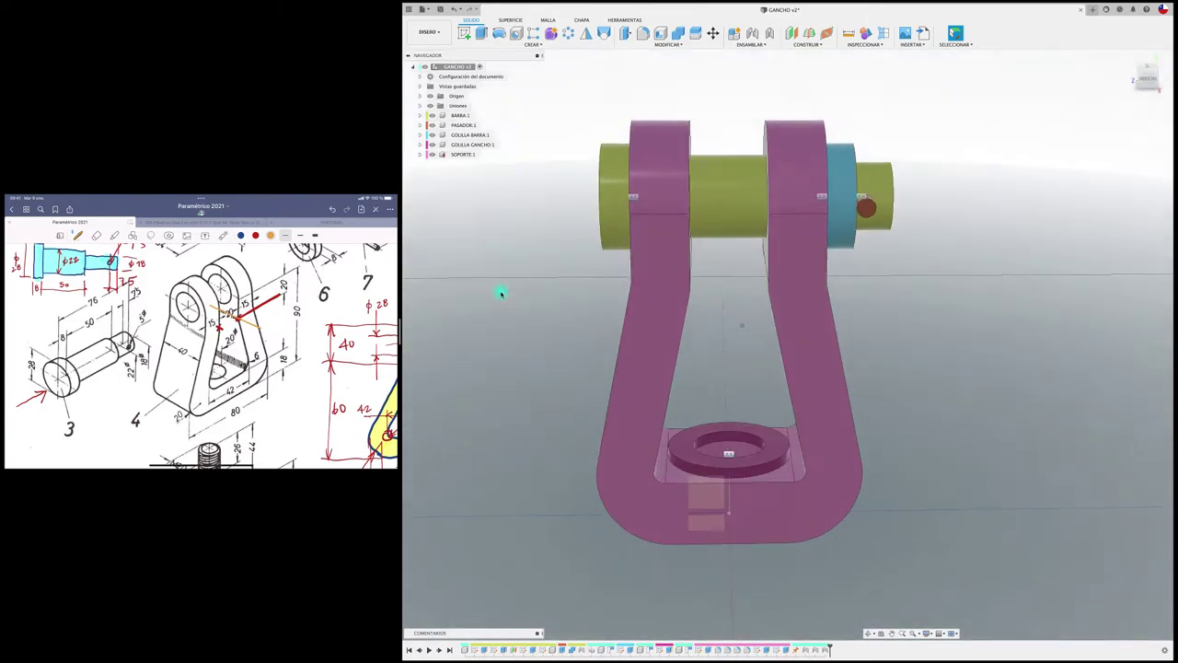
{"action": "left_click", "coordinate": [439, 10]}
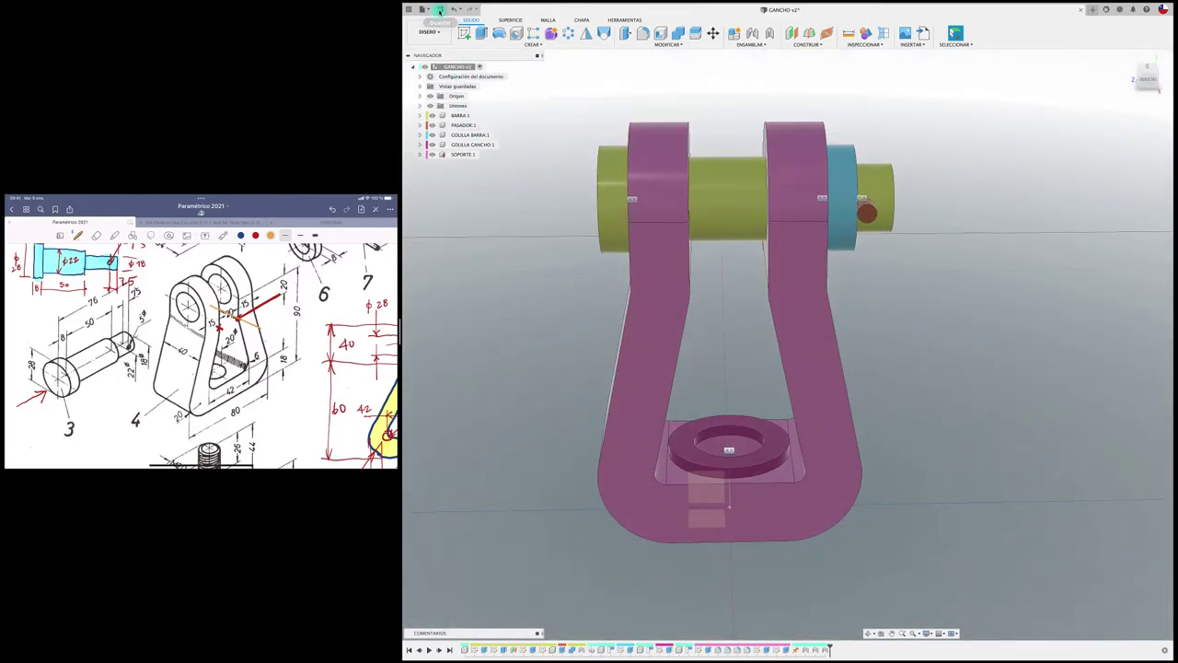
{"action": "left_click", "coordinate": [787, 339]}
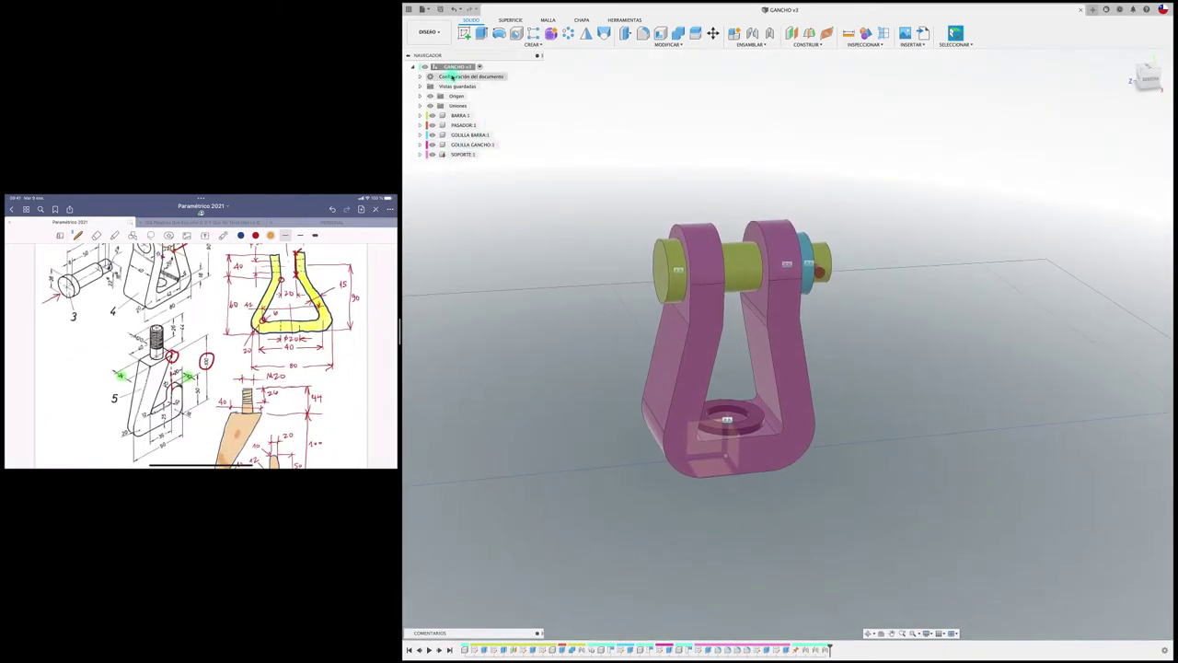
{"action": "right_click", "coordinate": [468, 67]}
{"action": "left_click", "coordinate": [497, 74]}
{"action": "type", "text": "GANCHO"}
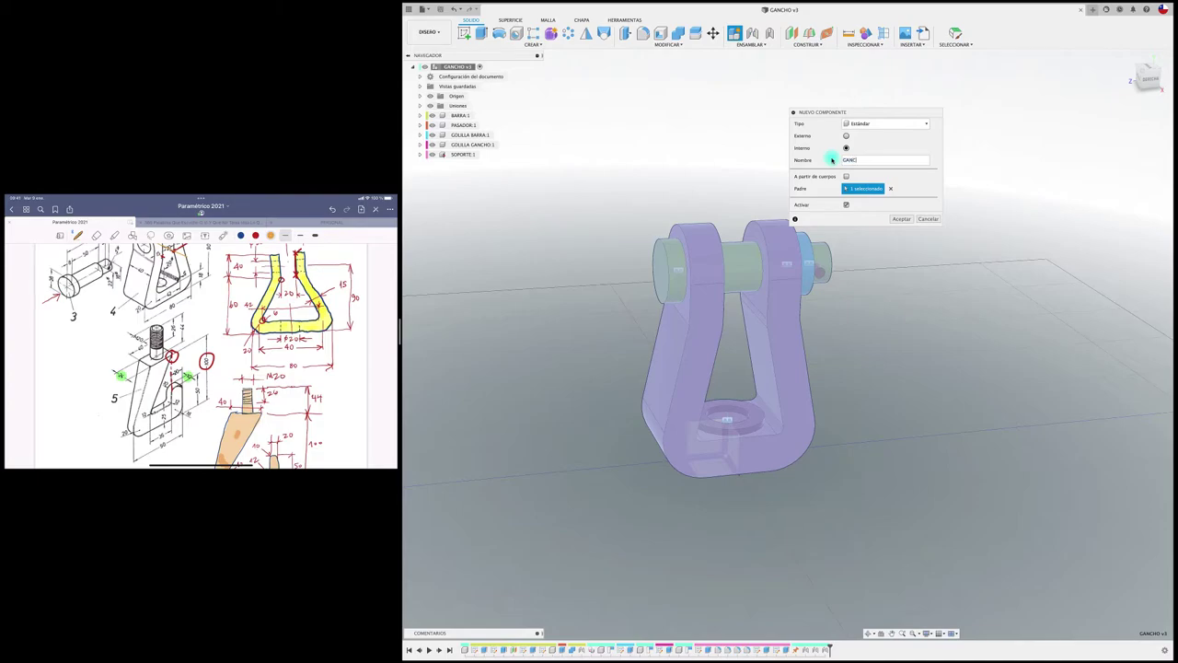
Create the GANCHO:1 component and open a sketch on the YZ origin plane, viewed face-on.
{"action": "left_click", "coordinate": [898, 220]}
{"action": "left_click", "coordinate": [465, 34]}
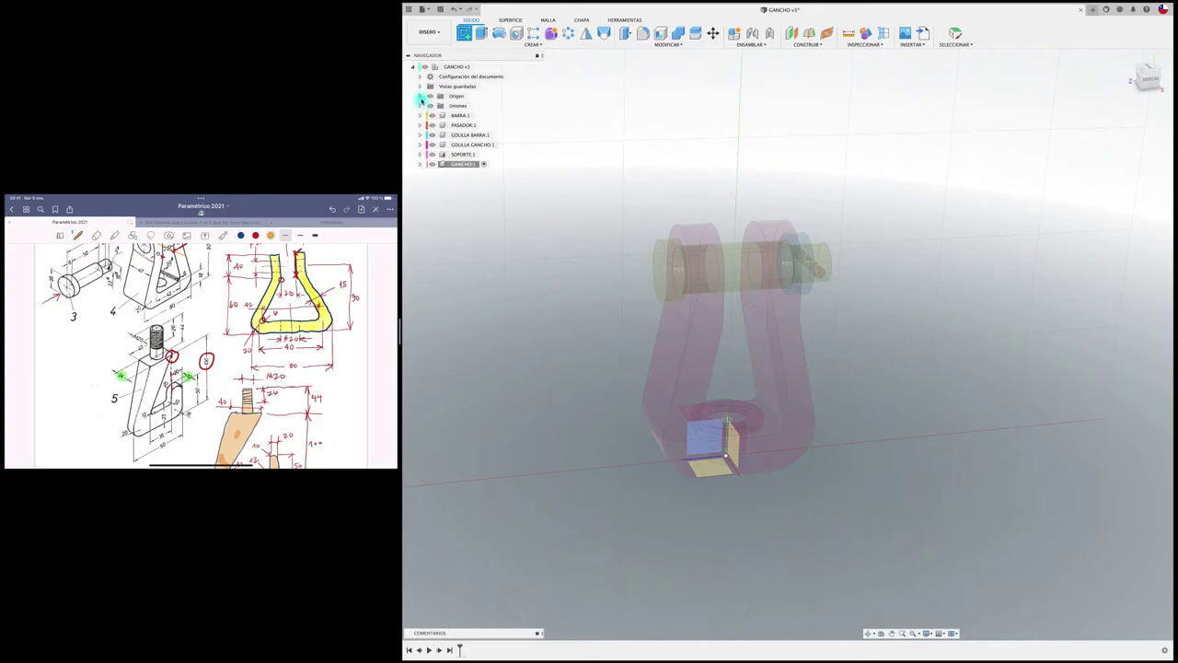
{"action": "left_click", "coordinate": [420, 97]}
{"action": "left_click", "coordinate": [457, 164]}
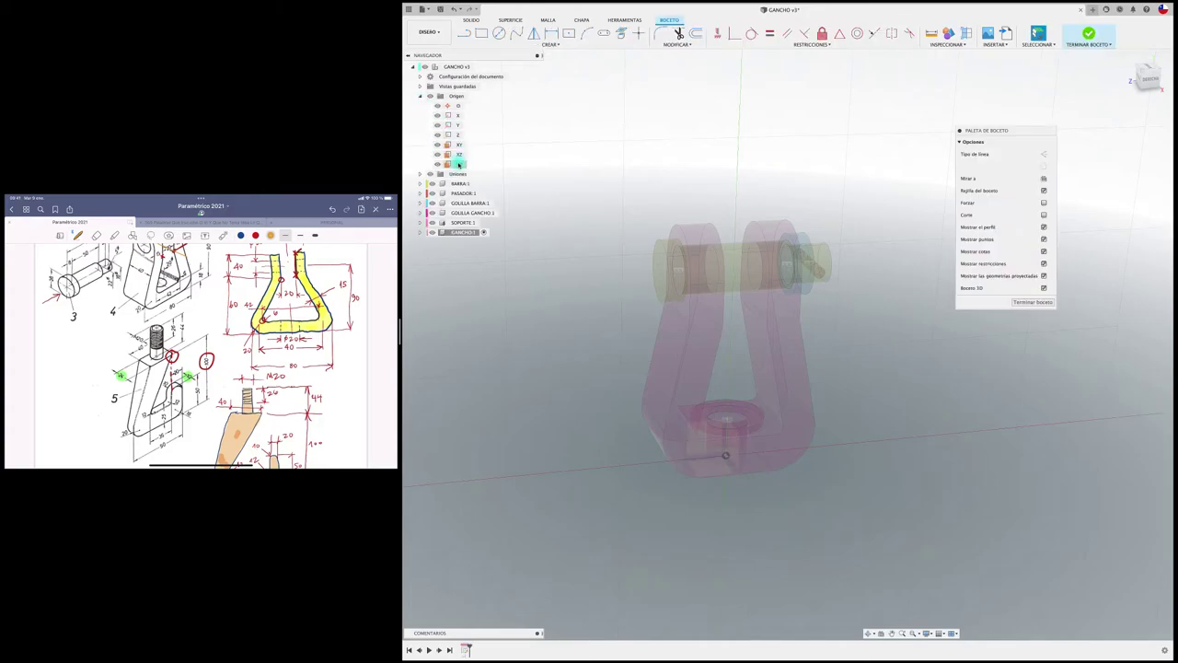
{"action": "left_click", "coordinate": [1153, 82]}
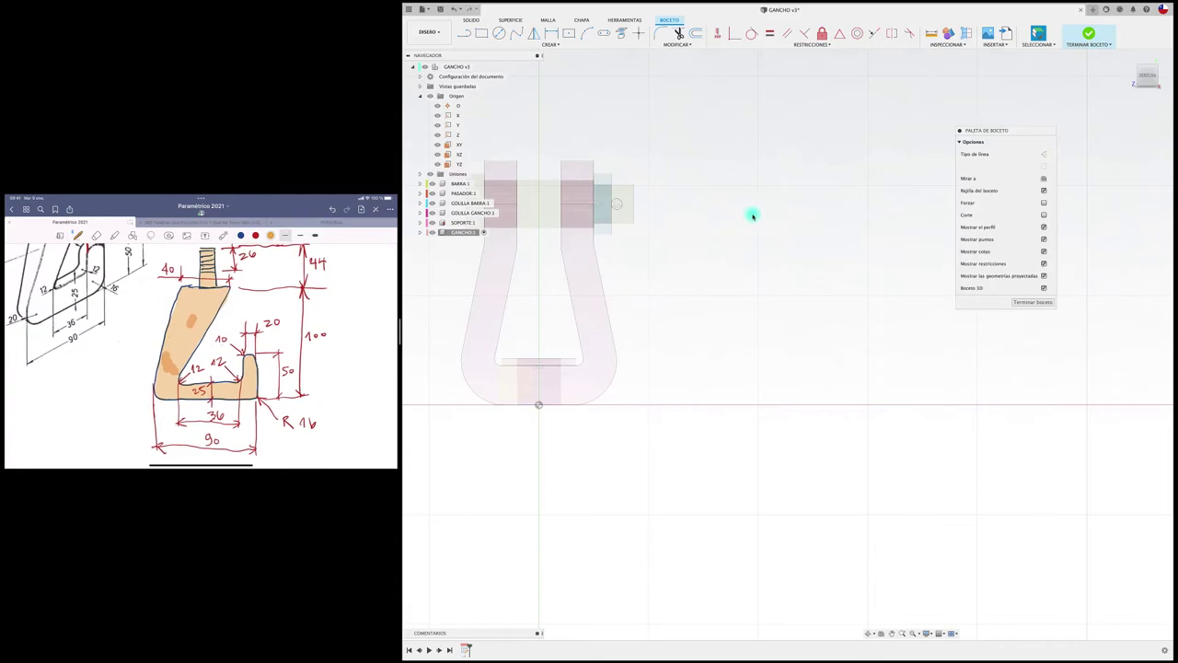
Draw a 90 mm base line from the origin and a vertical right side above its end.
{"action": "left_click", "coordinate": [464, 34]}
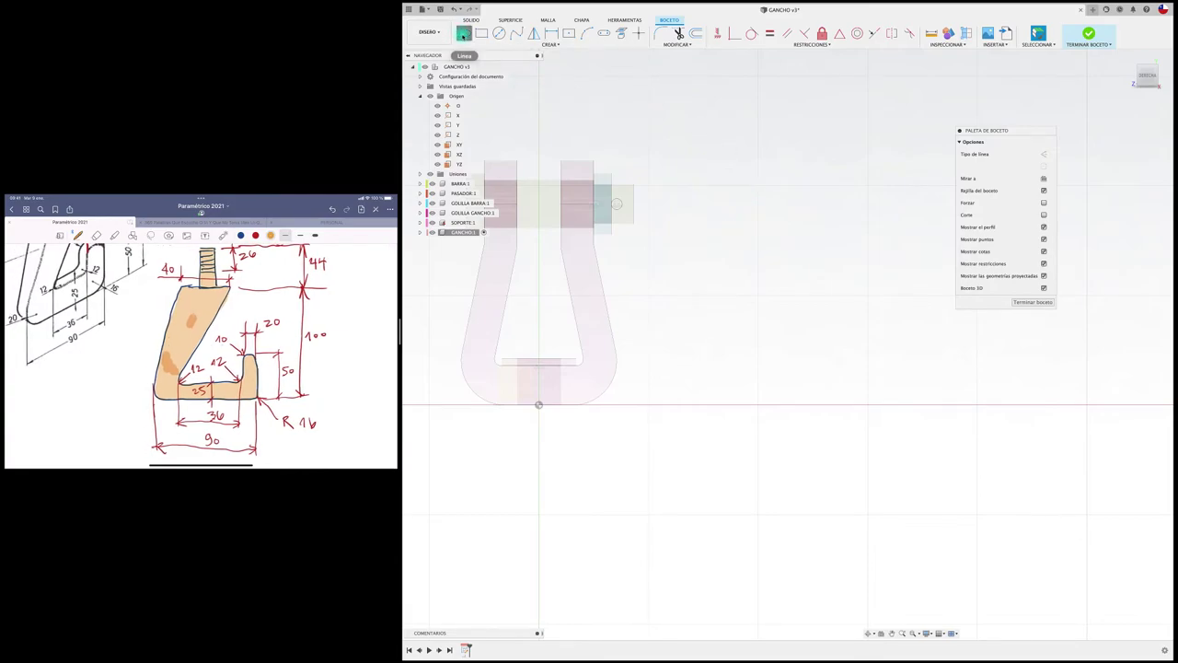
{"action": "left_click", "coordinate": [755, 405]}
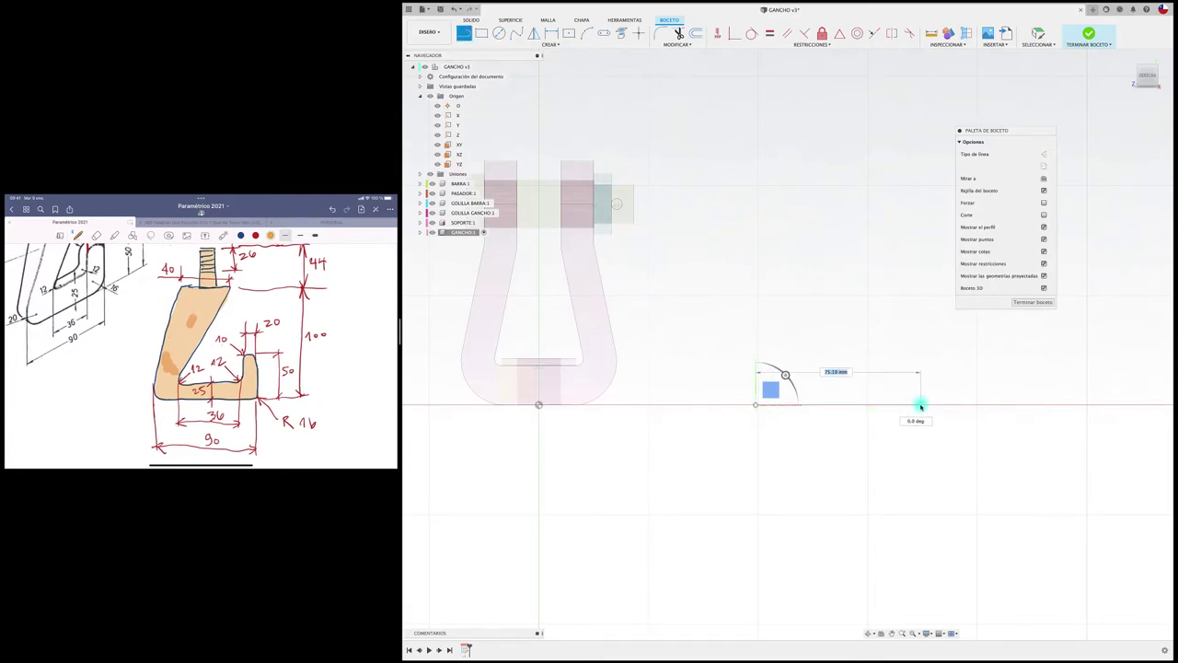
{"action": "type", "text": "90"}
{"action": "key", "text": "Return"}
{"action": "key", "text": "Escape"}
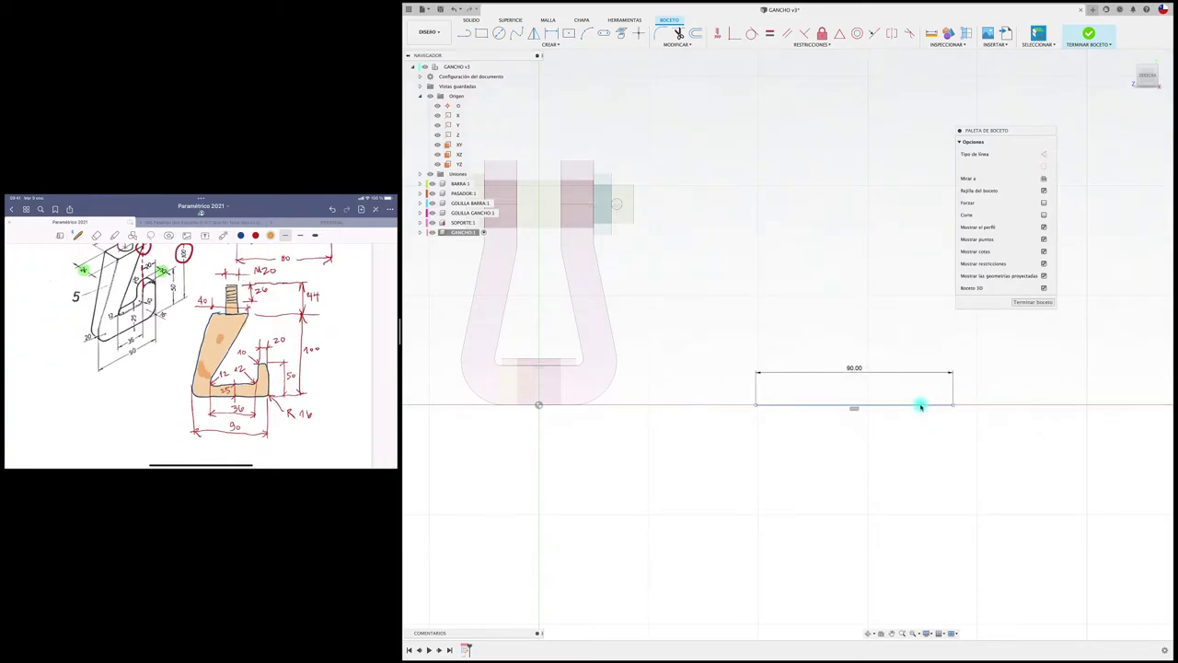
{"action": "key", "text": "l"}
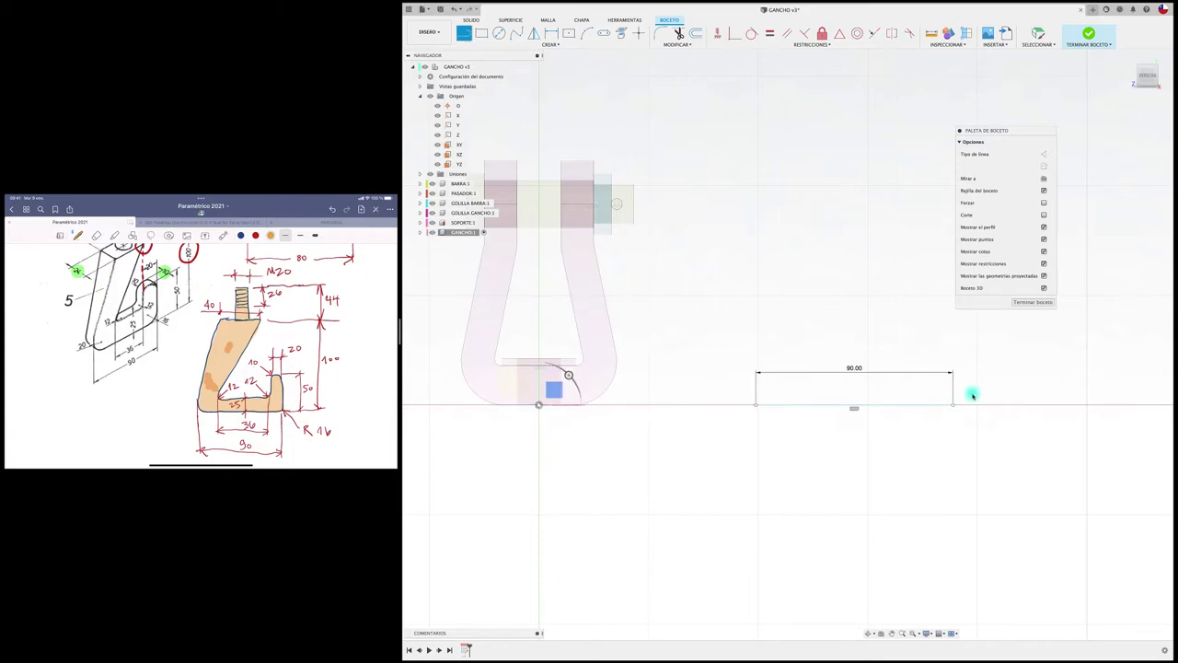
{"action": "left_click", "coordinate": [953, 403]}
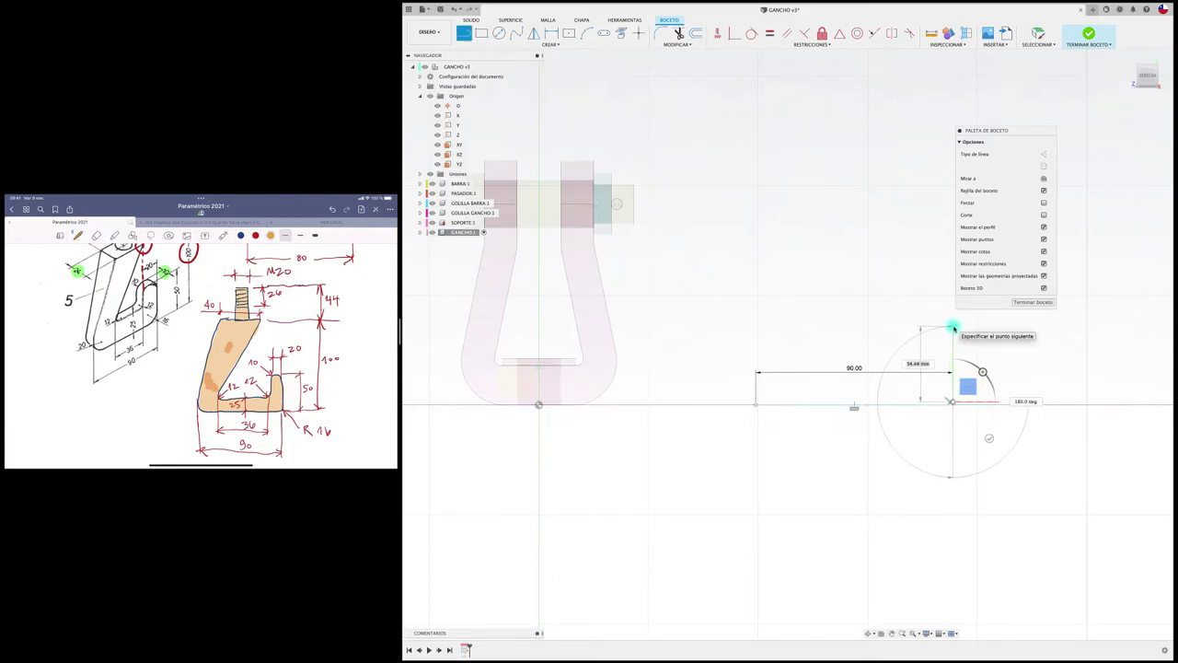
{"action": "double_click", "coordinate": [953, 328]}
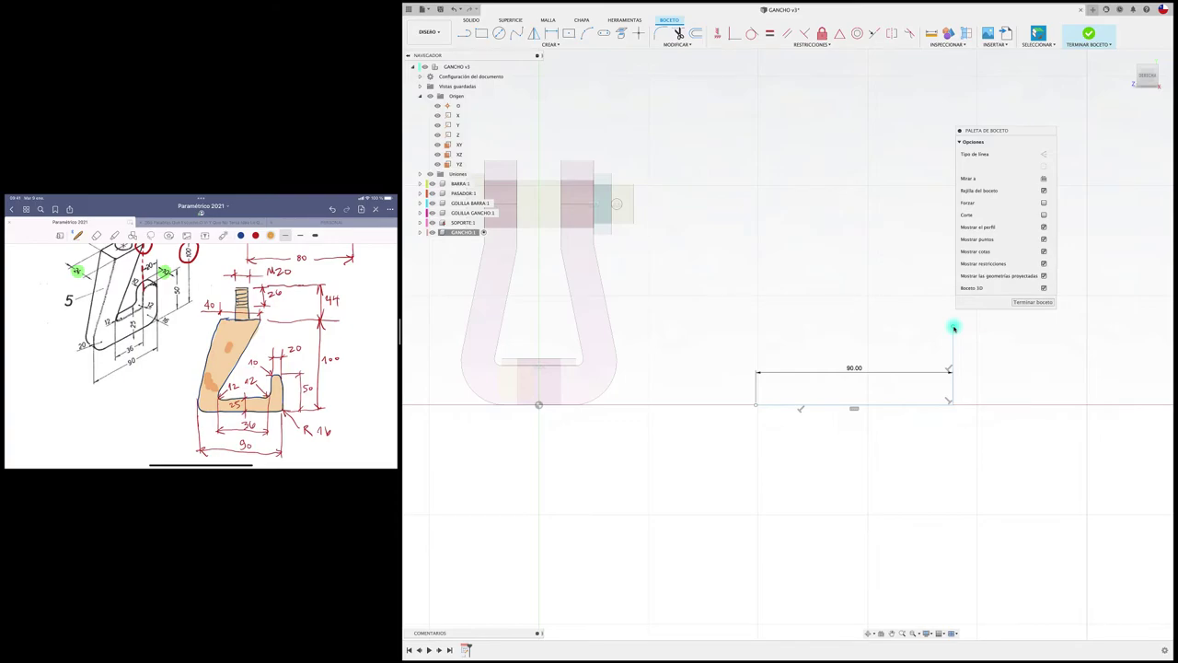
Add a 20 mm top edge leftward from the right side and a vertical line running down from it.
{"action": "key", "text": "l"}
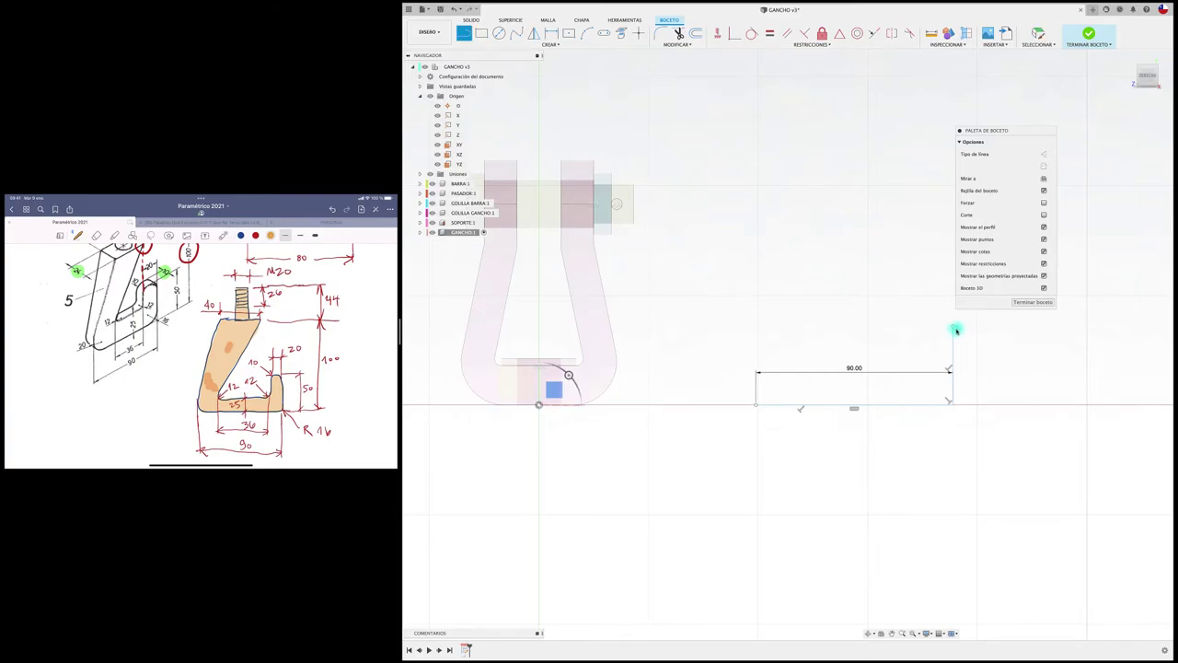
{"action": "left_click", "coordinate": [953, 327]}
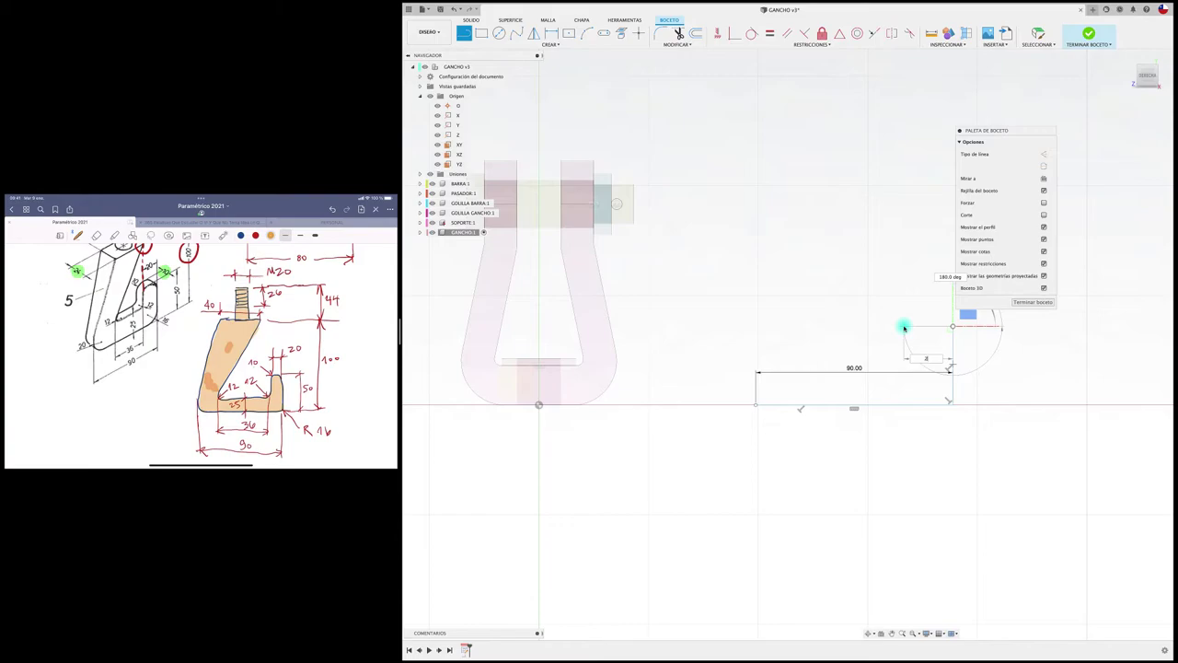
{"action": "double_click", "coordinate": [904, 328]}
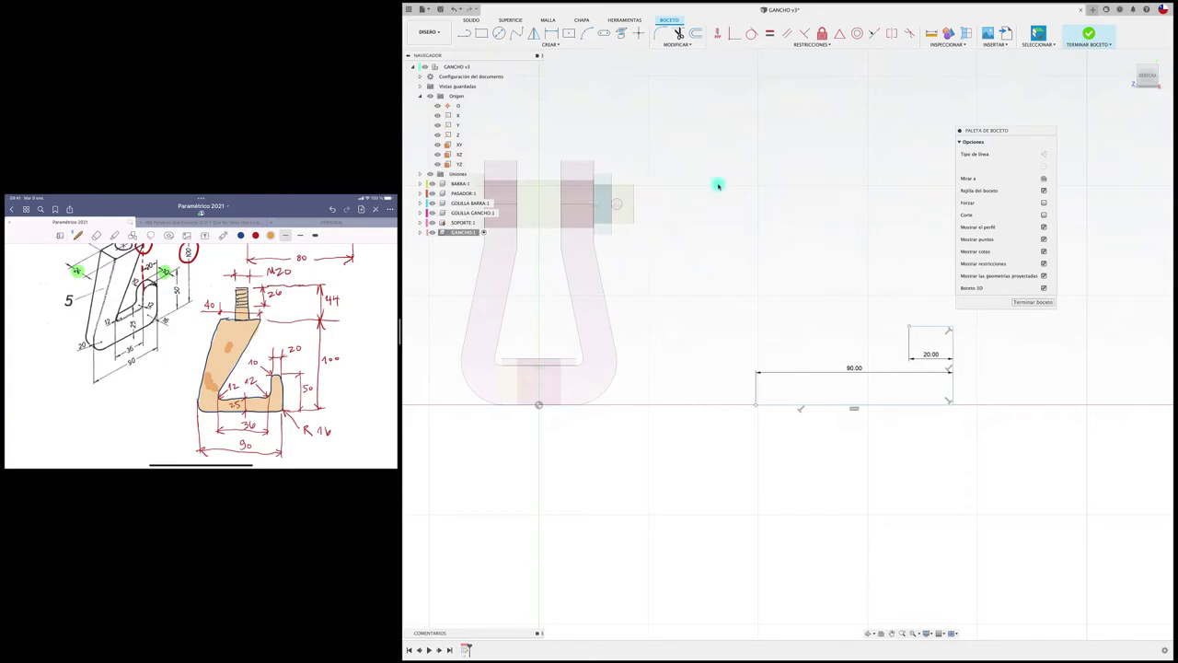
{"action": "left_click", "coordinate": [464, 33]}
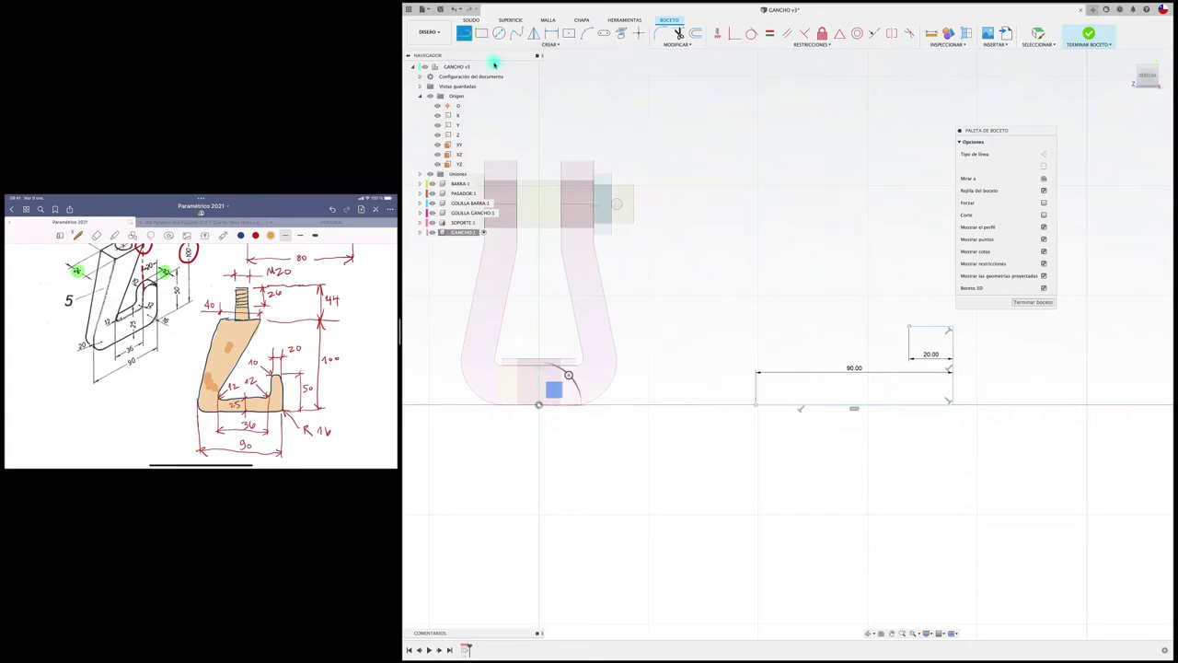
{"action": "left_click", "coordinate": [910, 328]}
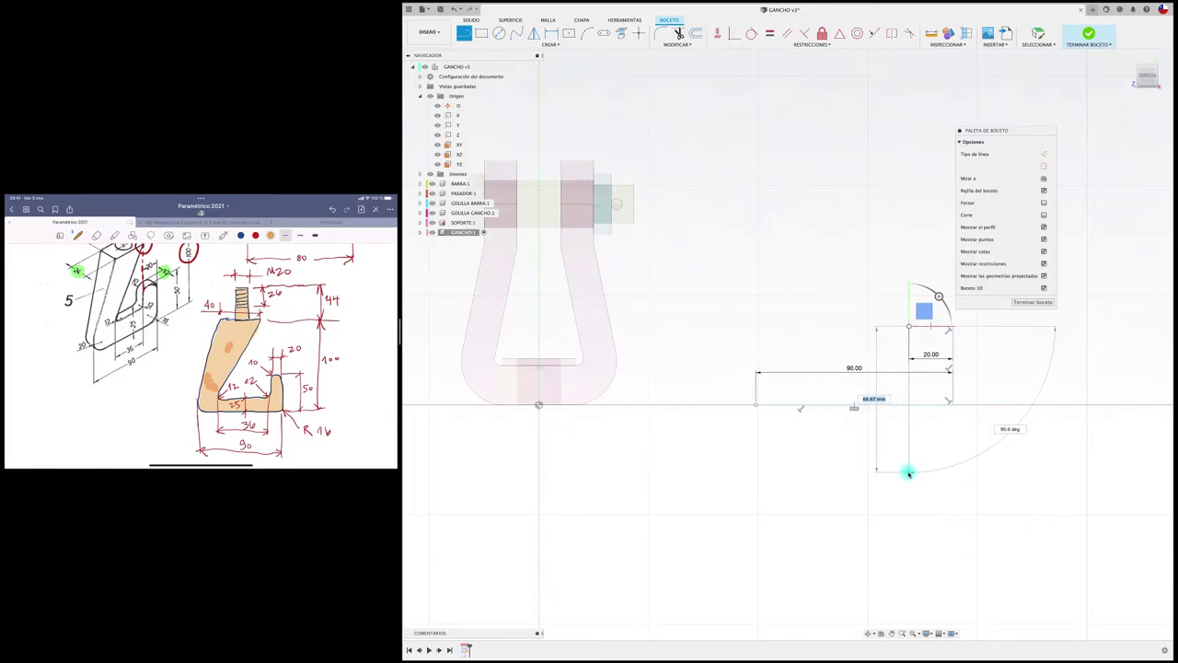
{"action": "left_click", "coordinate": [908, 472]}
{"action": "key", "text": "Escape"}
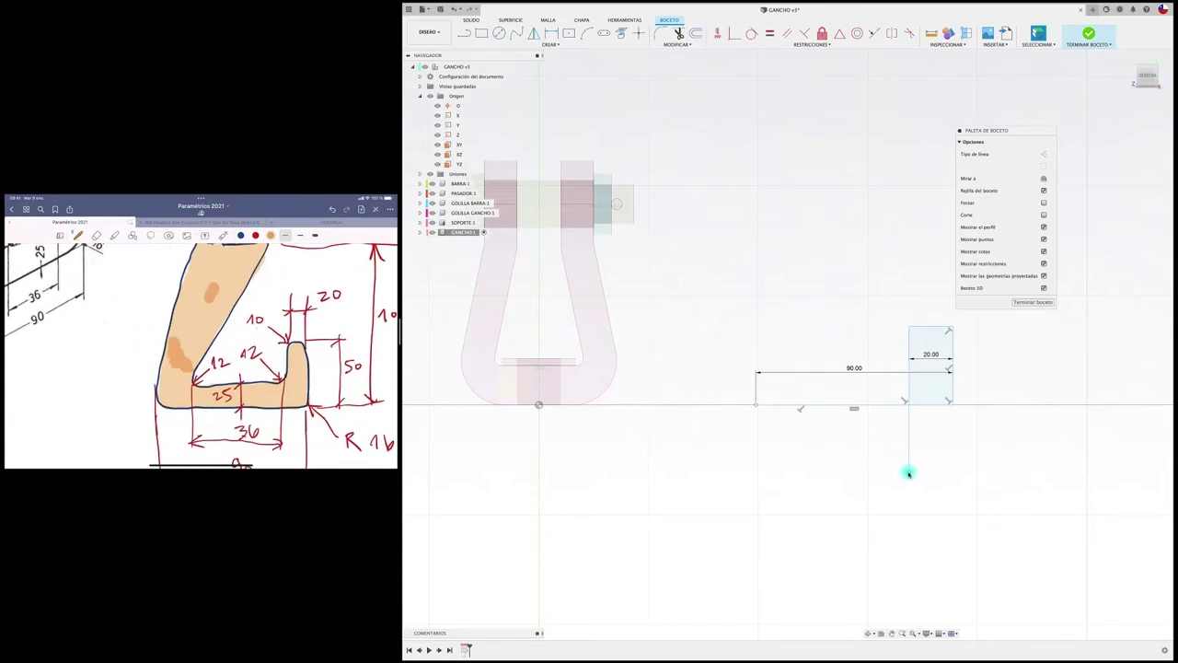
Draw a horizontal line leftward from the corner and dimension it 25 mm above the 90 mm base.
{"action": "left_click", "coordinate": [464, 33]}
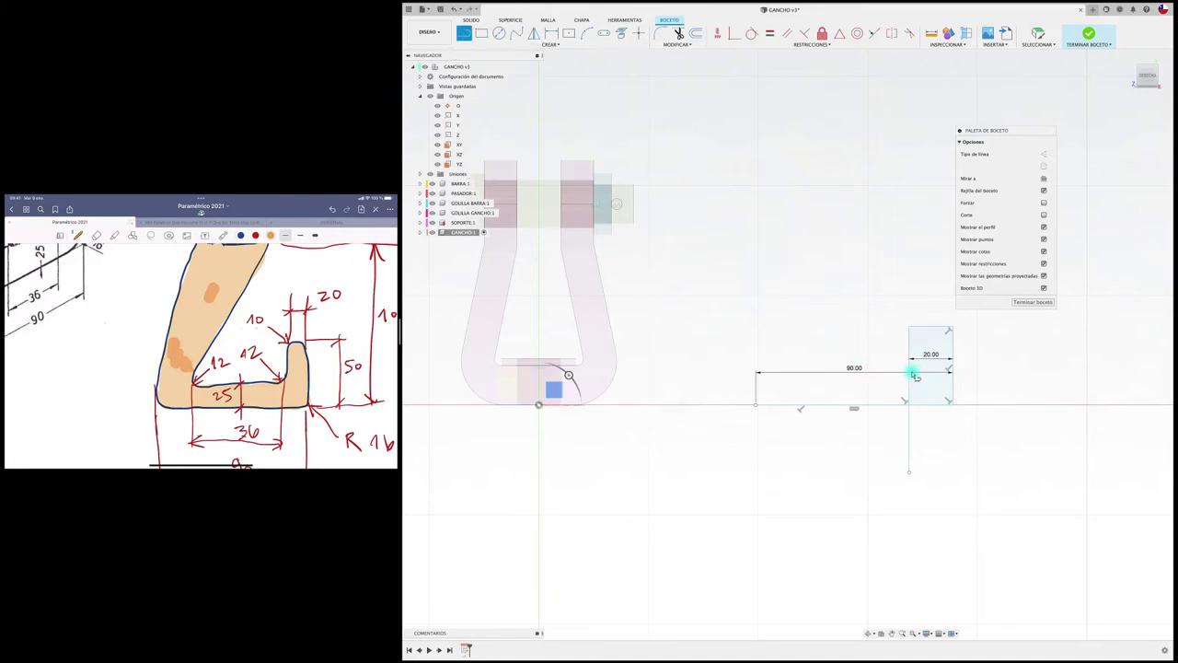
{"action": "left_click_drag", "start_coordinate": [909, 373], "coordinate": [721, 374]}
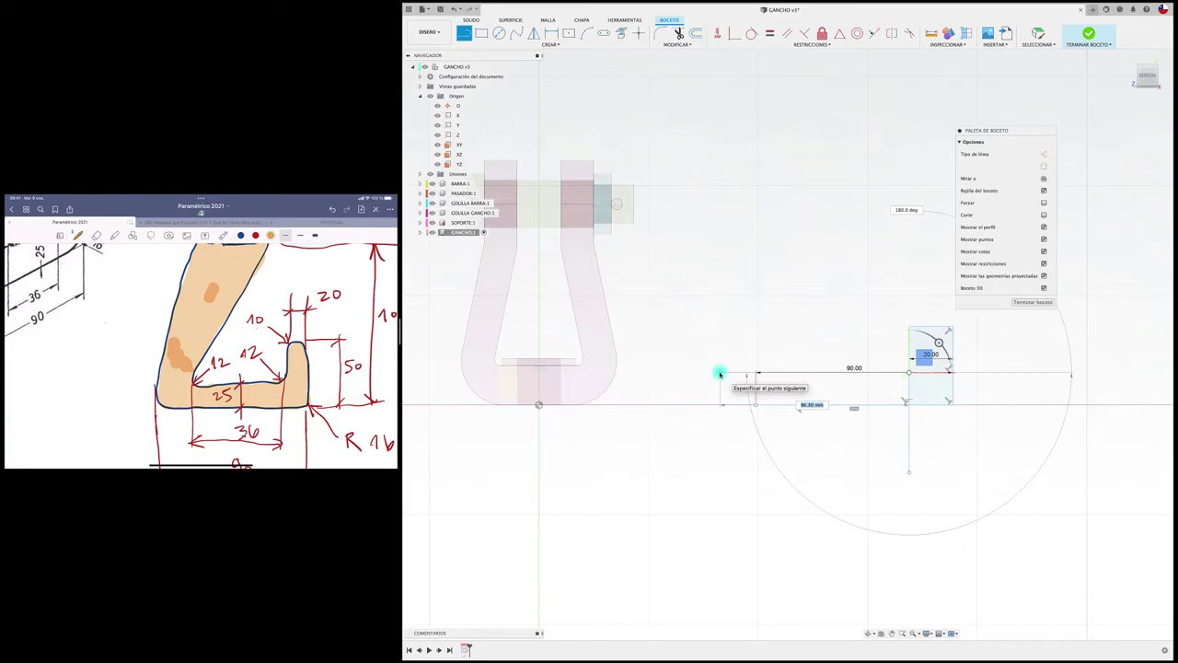
{"action": "left_click", "coordinate": [721, 374]}
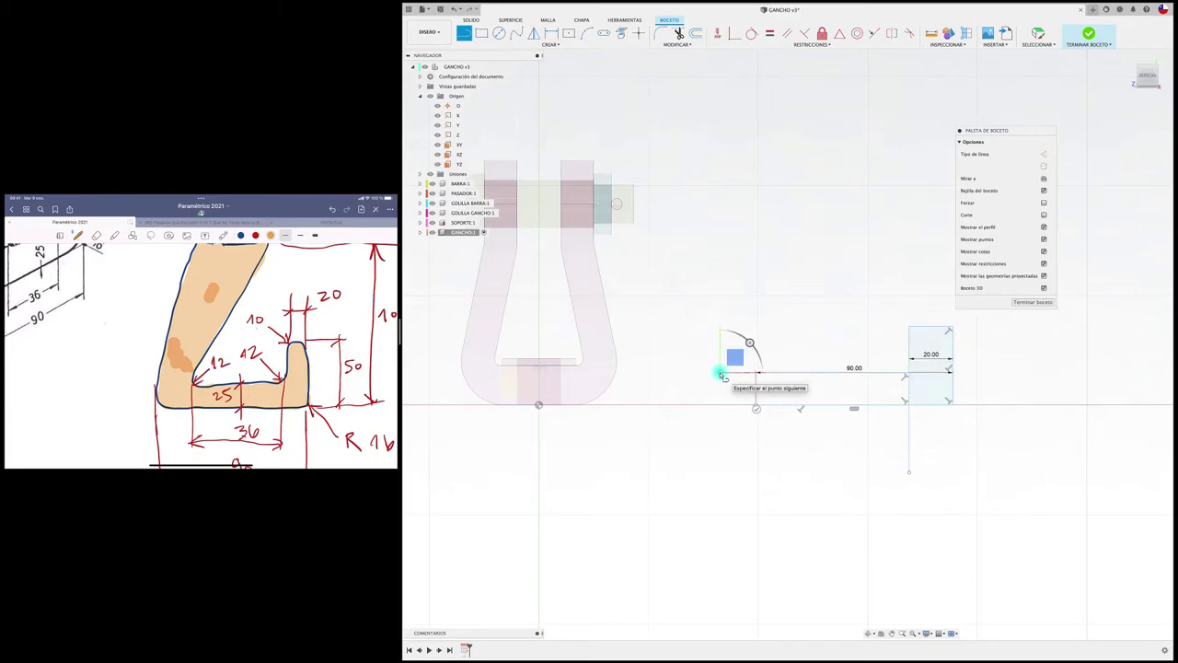
{"action": "key", "text": "Escape"}
{"action": "key", "text": "d"}
{"action": "left_click", "coordinate": [829, 406]}
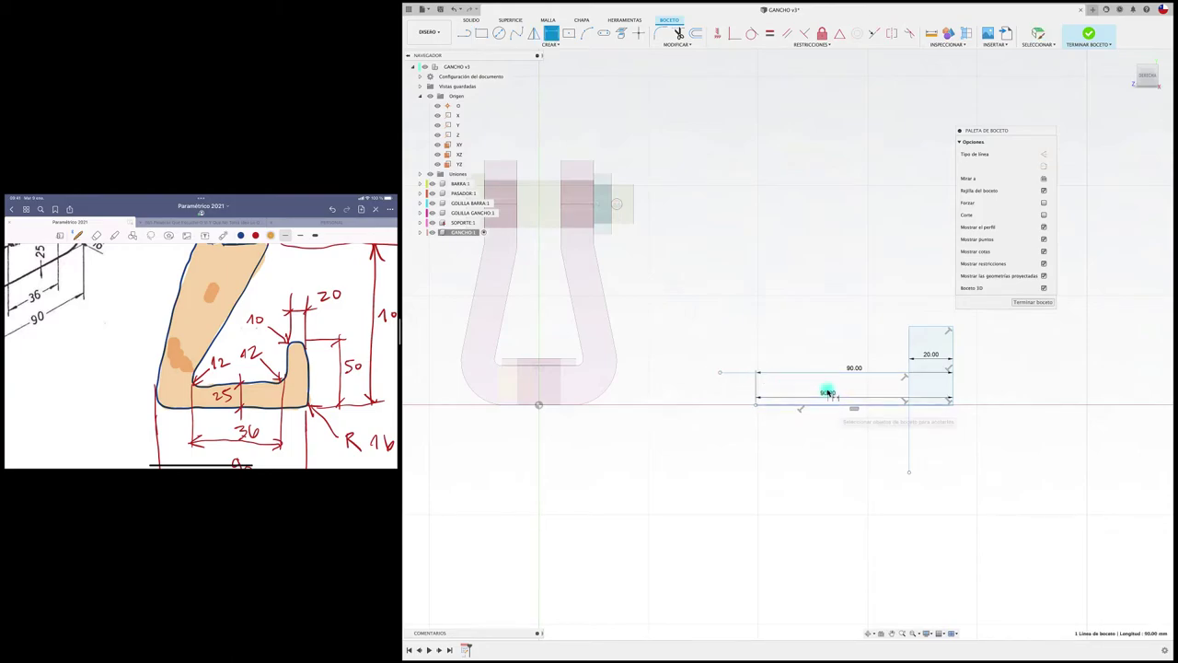
{"action": "left_click", "coordinate": [828, 375]}
{"action": "left_click", "coordinate": [828, 390]}
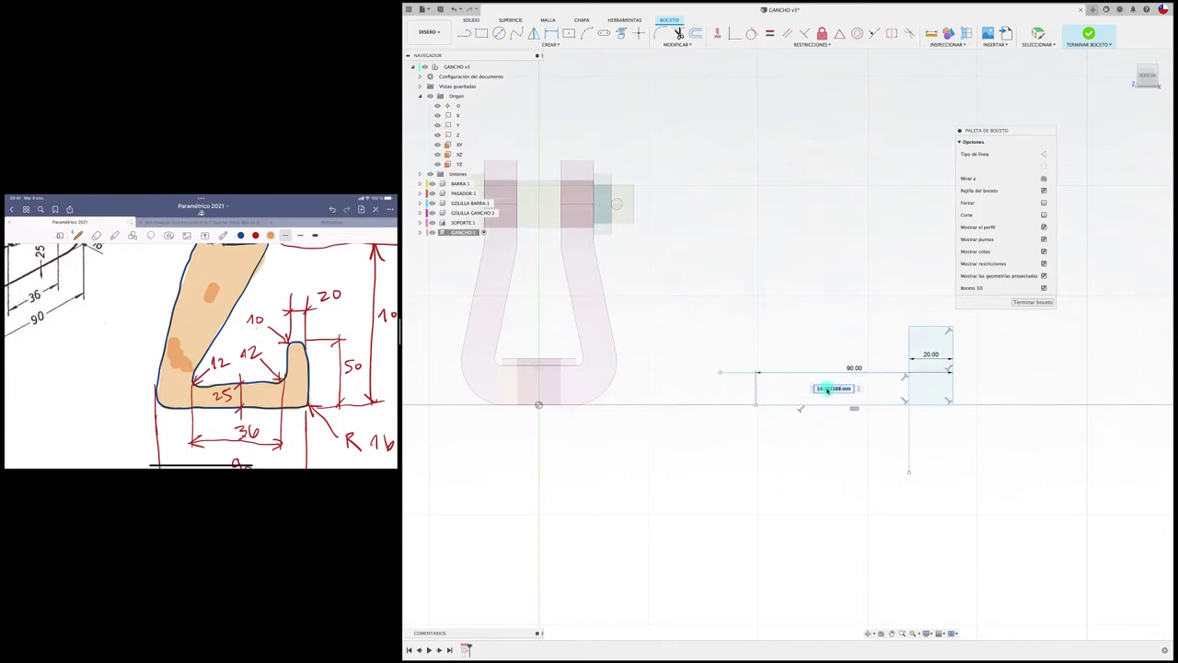
{"action": "type", "text": "25"}
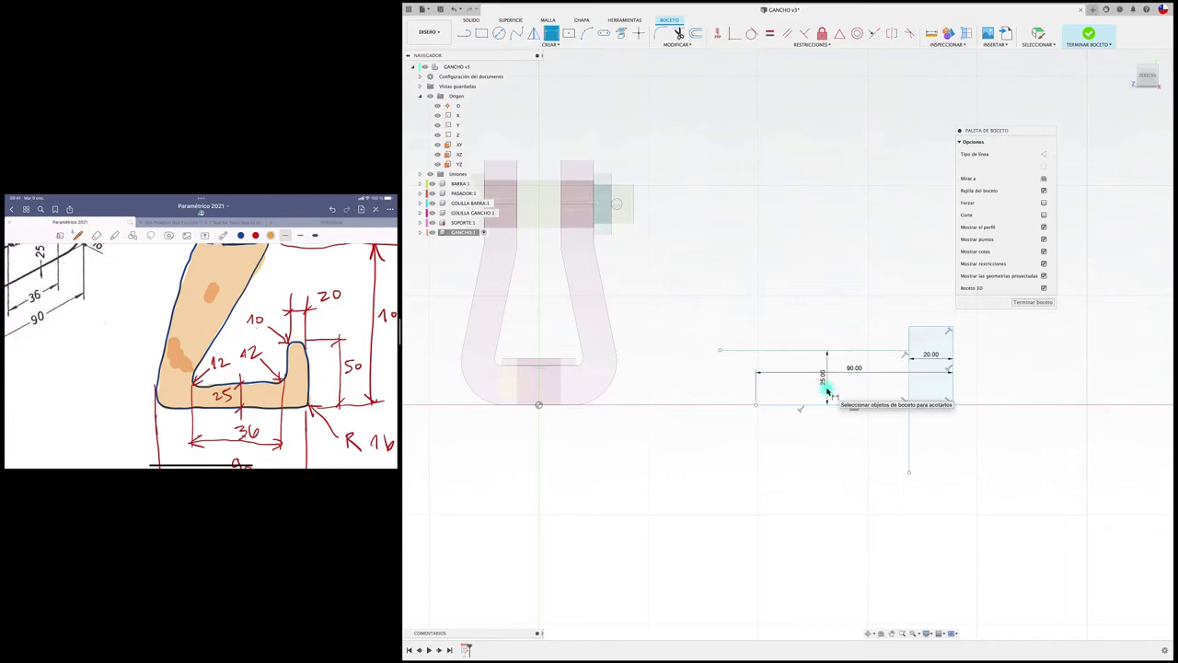
{"action": "key", "text": "Return"}
{"action": "middle_click_drag", "start_coordinate": [864, 469], "coordinate": [845, 475]}
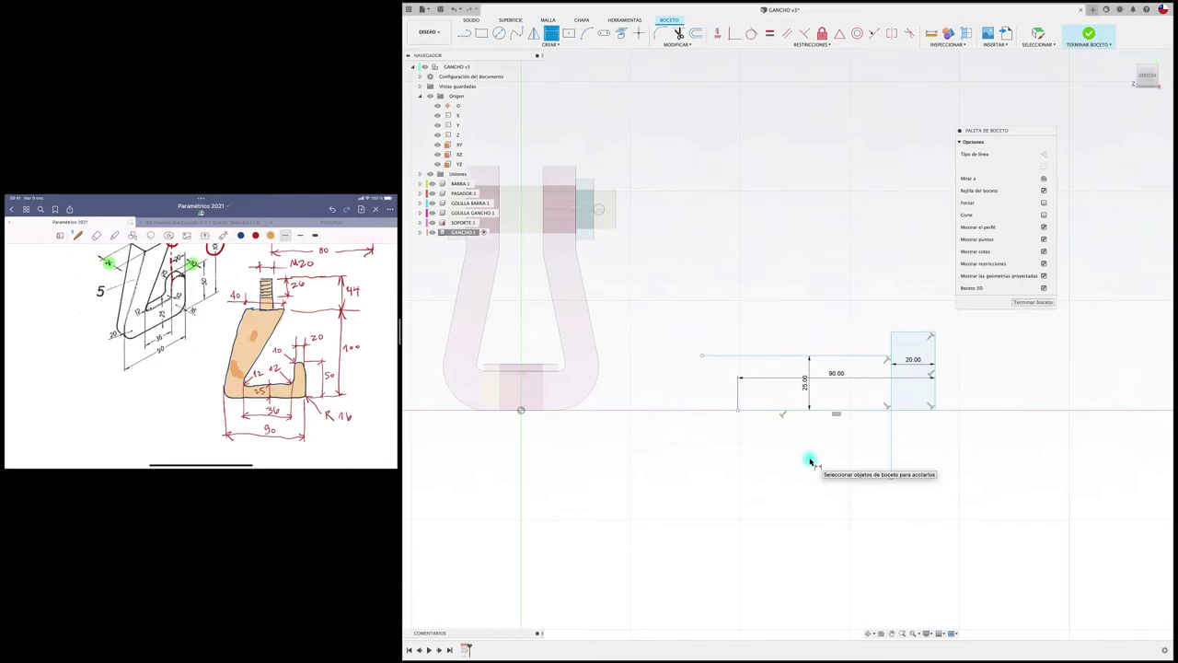
Trim the extra left-edge segment and the line sticking out below the profile.
{"action": "key", "text": "Escape"}
{"action": "key", "text": "t"}
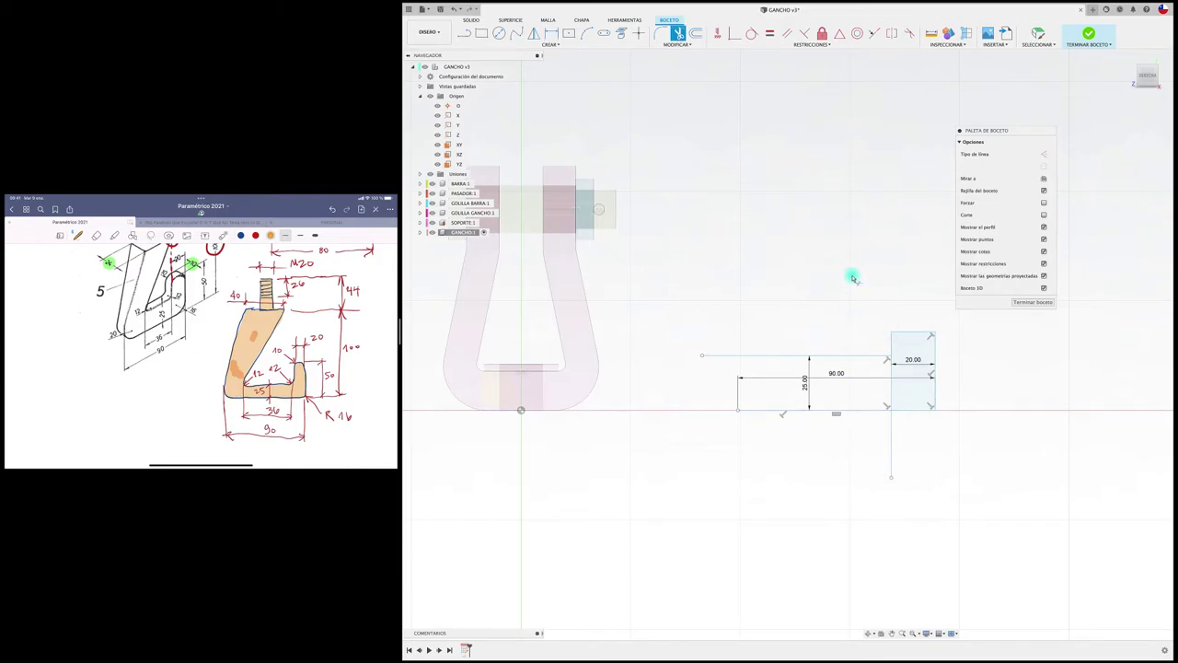
{"action": "left_click", "coordinate": [891, 378]}
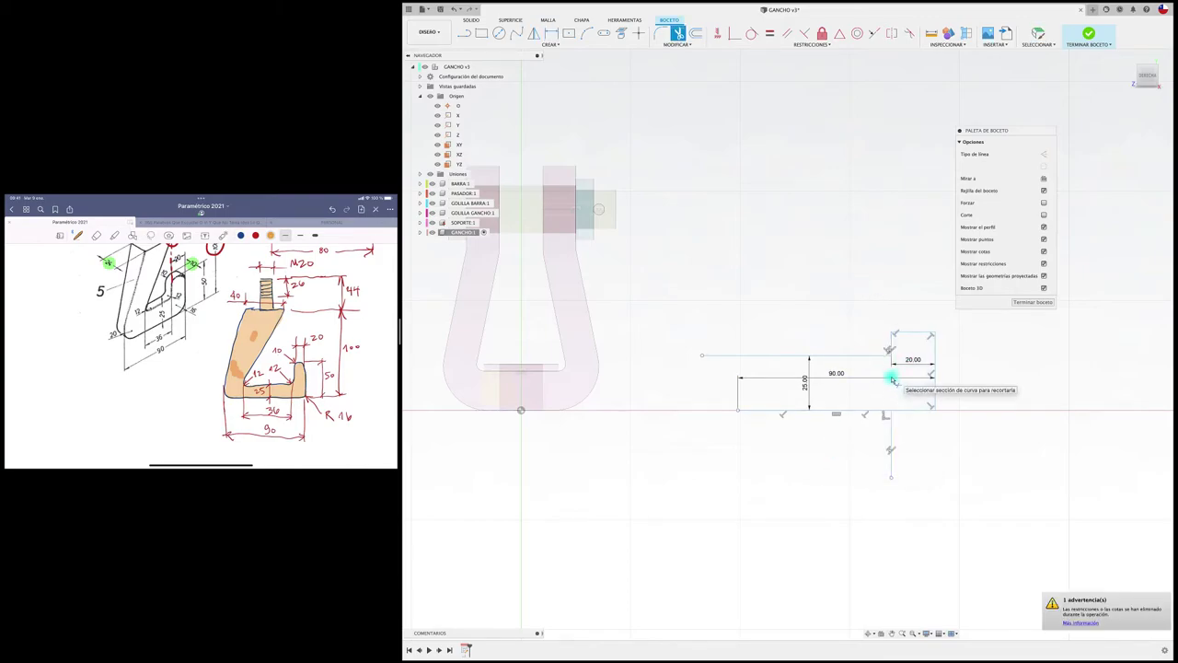
{"action": "left_click", "coordinate": [891, 434]}
{"action": "scroll", "coordinate": [926, 339], "scroll_direction": "up", "scroll_amount": 2}
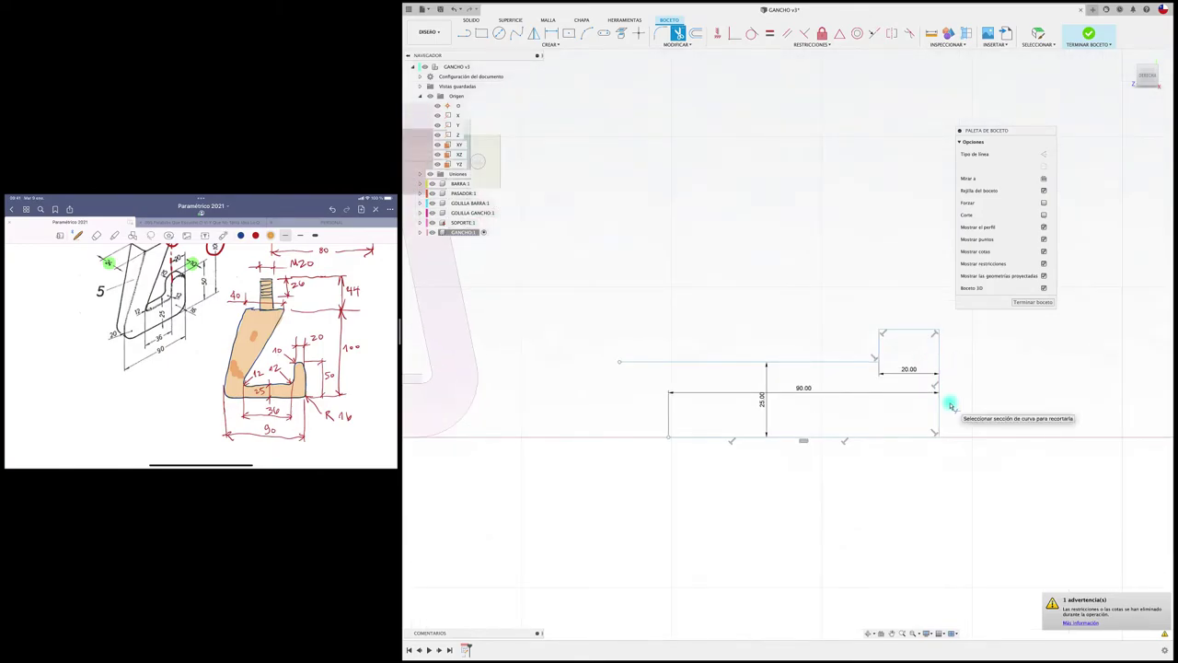
Round the outer corner with an R16 fillet and the upper-left step corner with R10.
{"action": "left_click", "coordinate": [661, 34]}
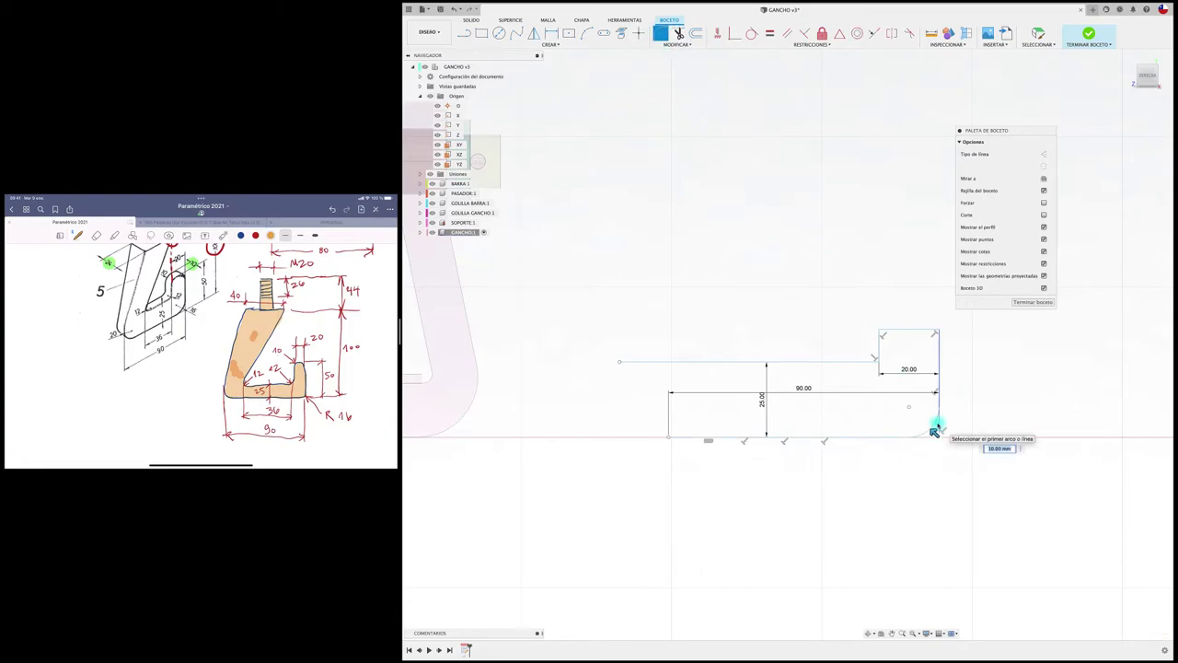
{"action": "type", "text": "6"}
{"action": "key", "text": "Return"}
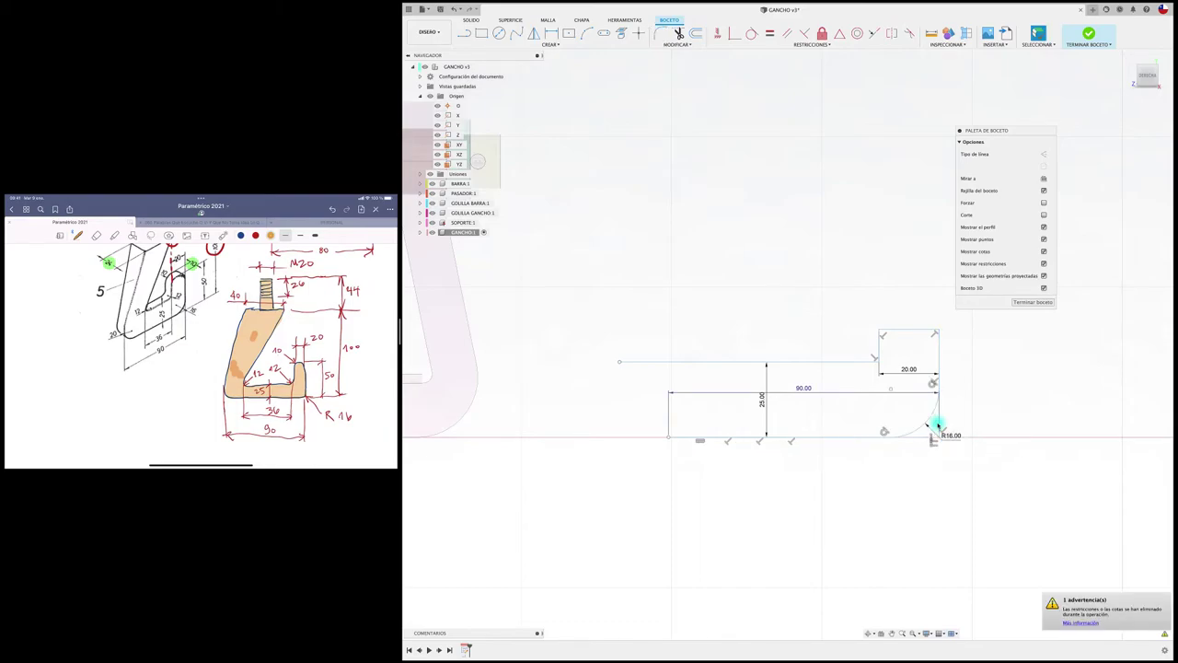
{"action": "left_click", "coordinate": [661, 33]}
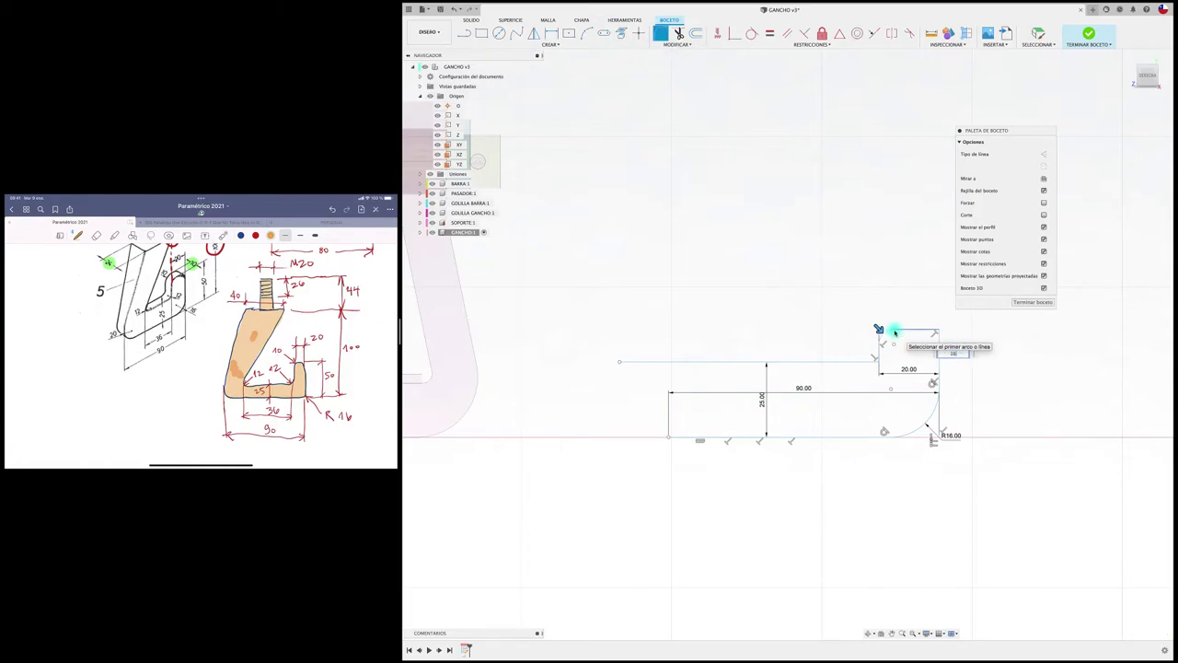
{"action": "left_click", "coordinate": [894, 331]}
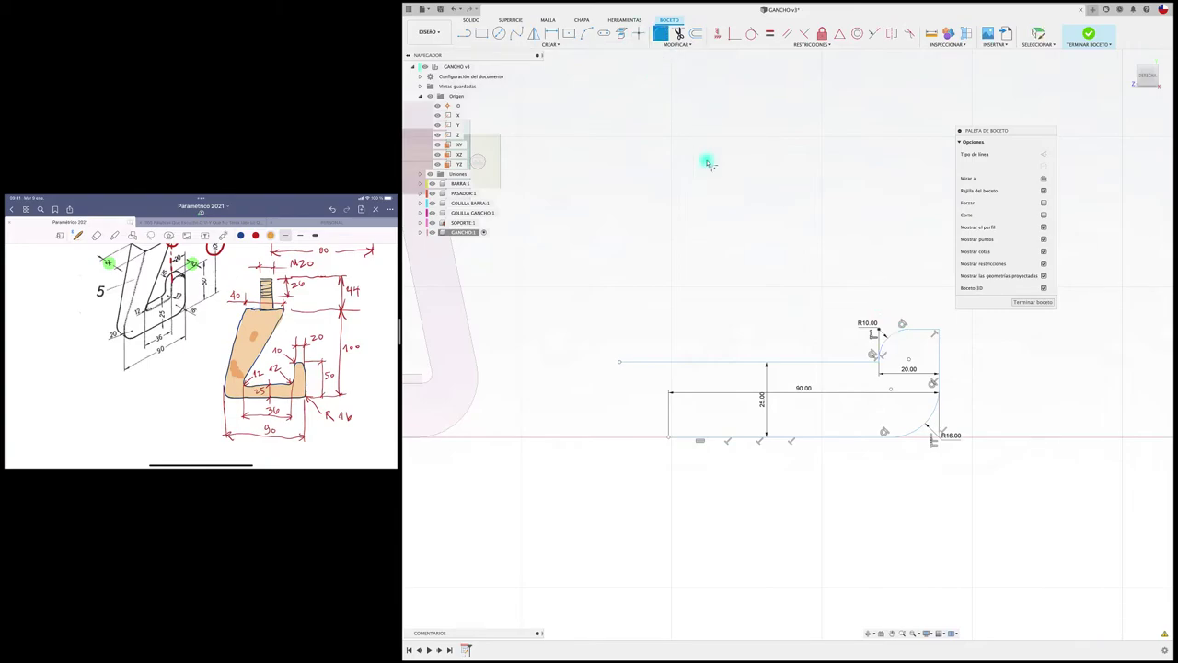
Try R10 and R12 fillets on the step corners, then undo them to restore square corners.
{"action": "left_click", "coordinate": [937, 344]}
{"action": "key", "text": "Return"}
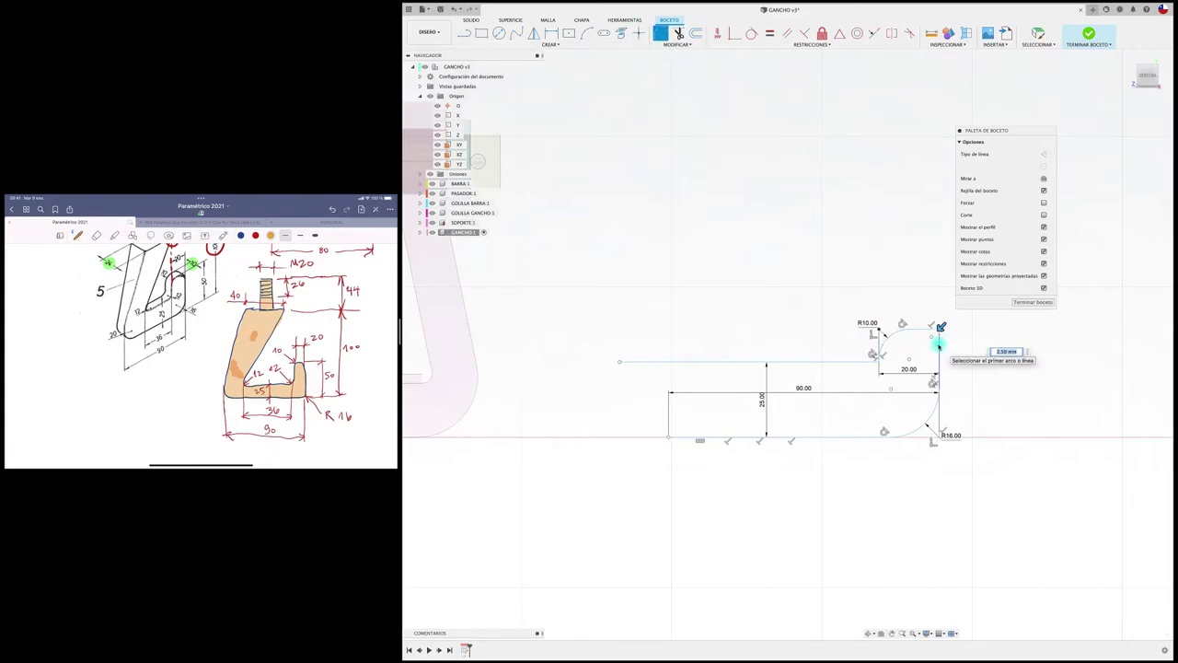
{"action": "key", "text": "Return"}
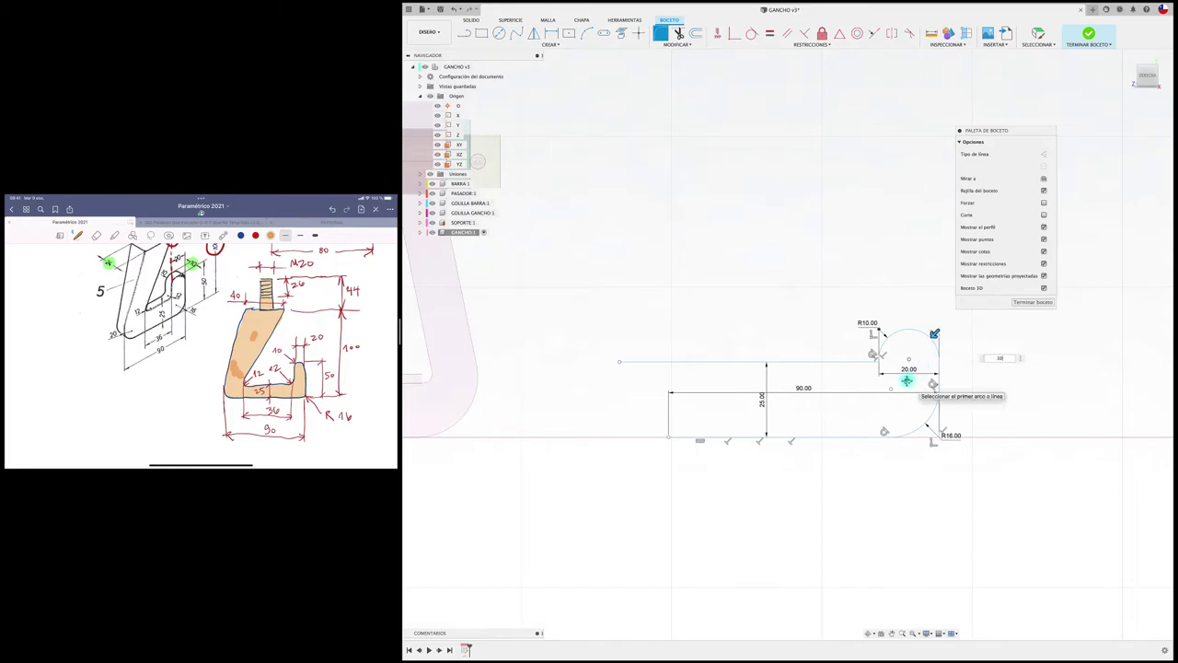
{"action": "middle_click_drag", "start_coordinate": [908, 383], "coordinate": [811, 394]}
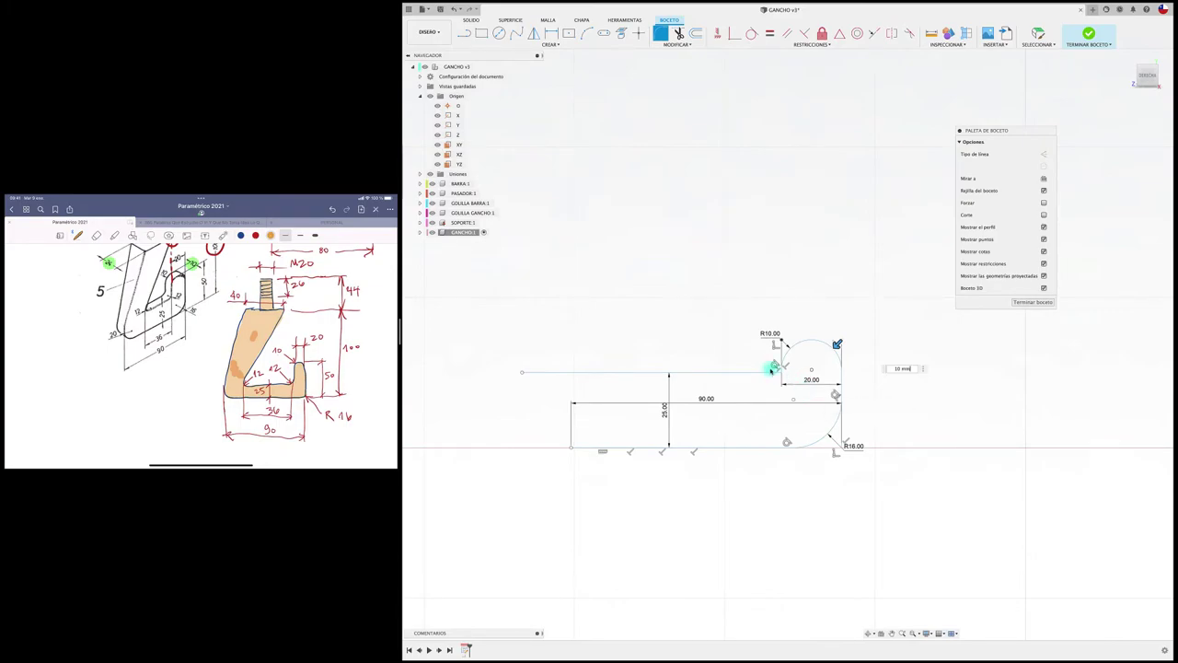
{"action": "scroll", "coordinate": [753, 339], "scroll_direction": "up", "scroll_amount": 2}
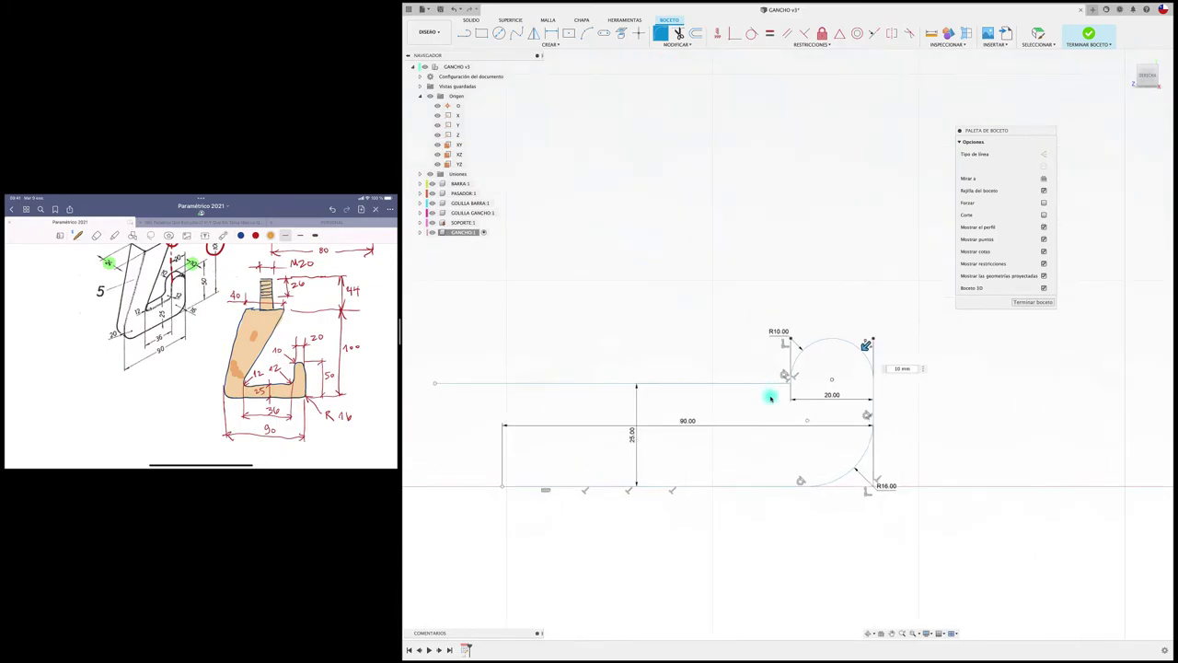
{"action": "left_click", "coordinate": [783, 382]}
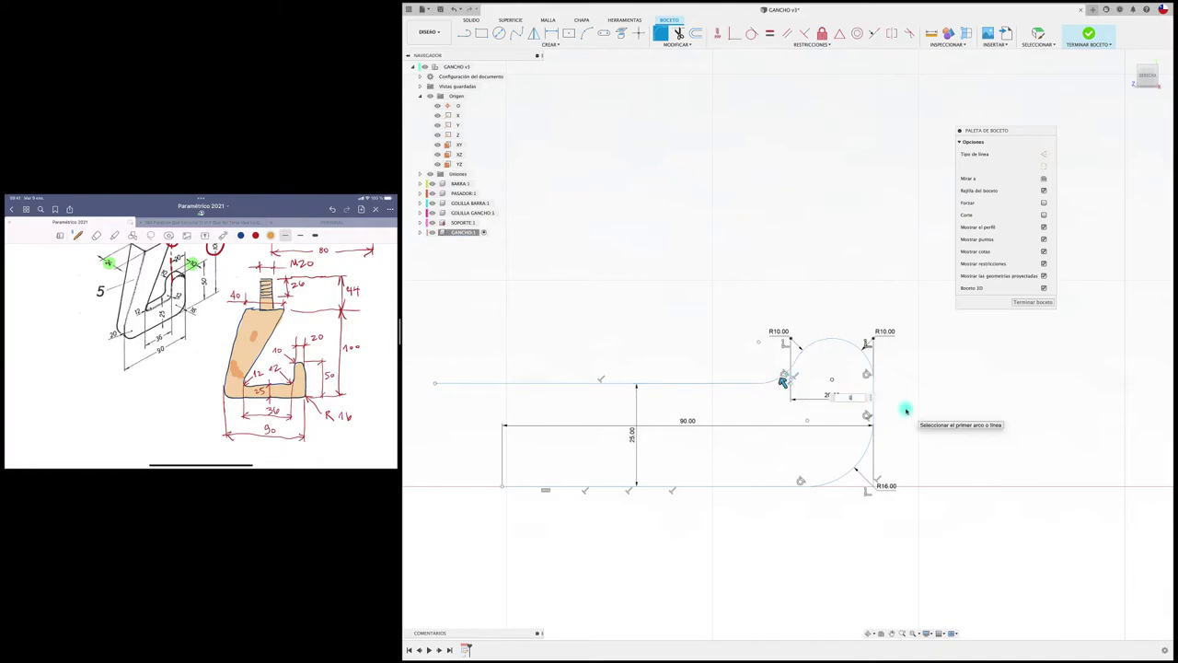
{"action": "key", "text": "Escape"}
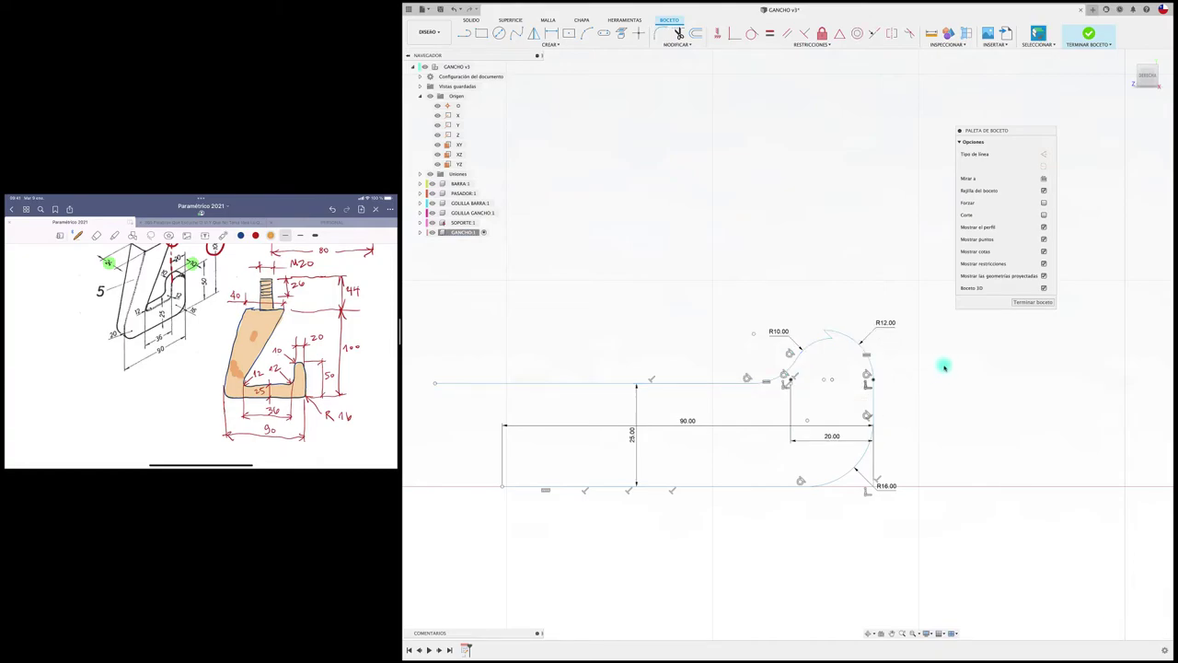
{"action": "key", "text": "ctrl+z"}
{"action": "key", "text": "ctrl+z"}
{"action": "key", "text": "ctrl+z"}
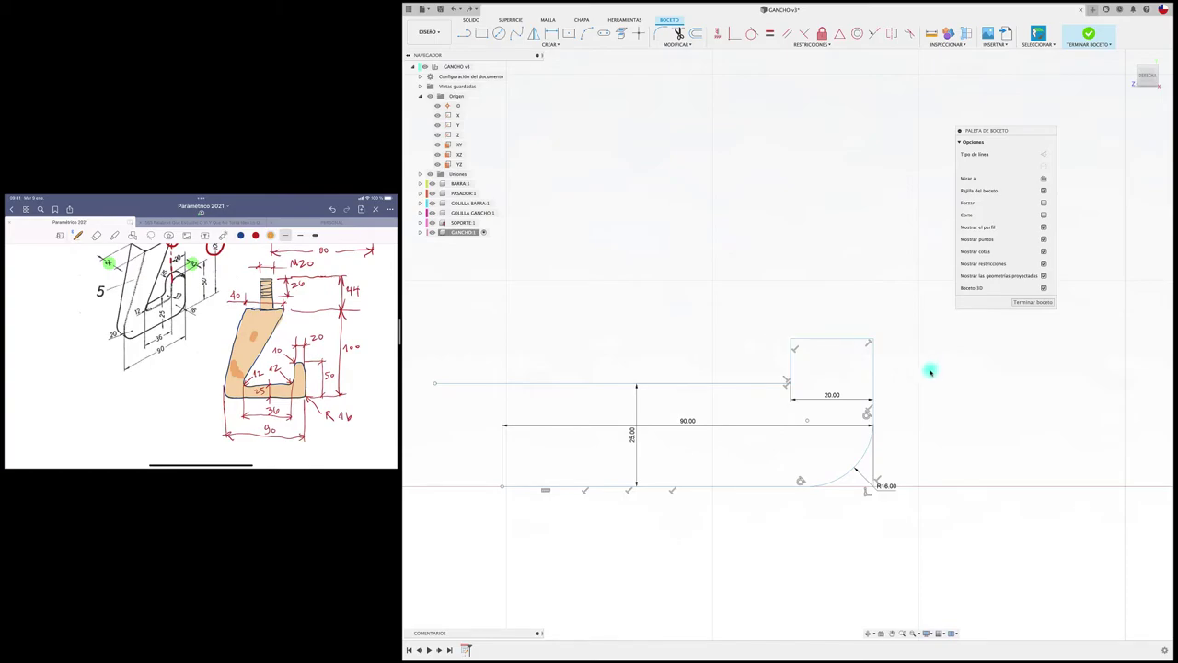
{"action": "scroll", "coordinate": [930, 371], "scroll_direction": "down", "scroll_amount": 2}
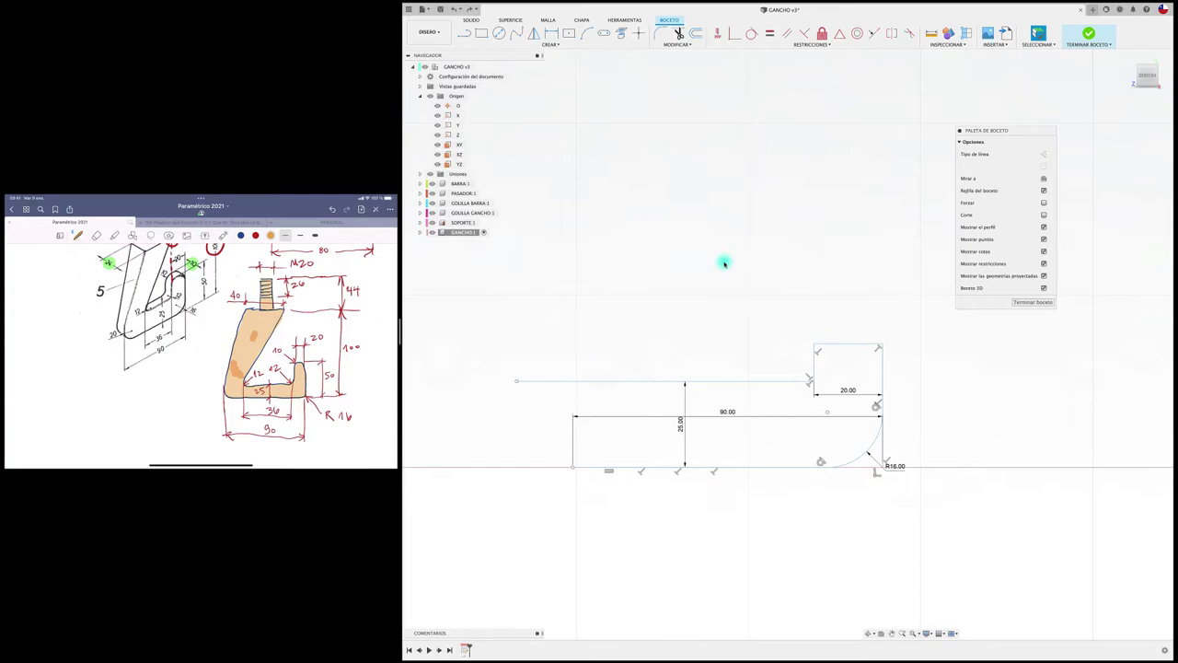
Dimension the step height from the baseline to its top edge as 50 mm.
{"action": "key", "text": "r"}
{"action": "left_click", "coordinate": [855, 347]}
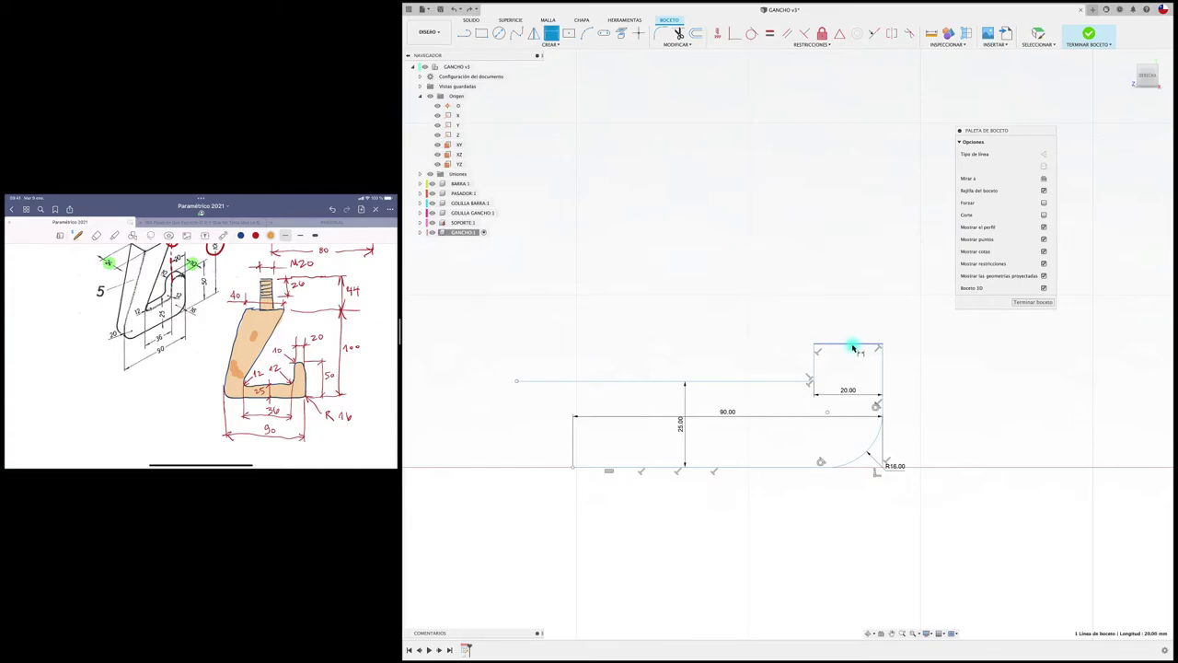
{"action": "left_click", "coordinate": [817, 467]}
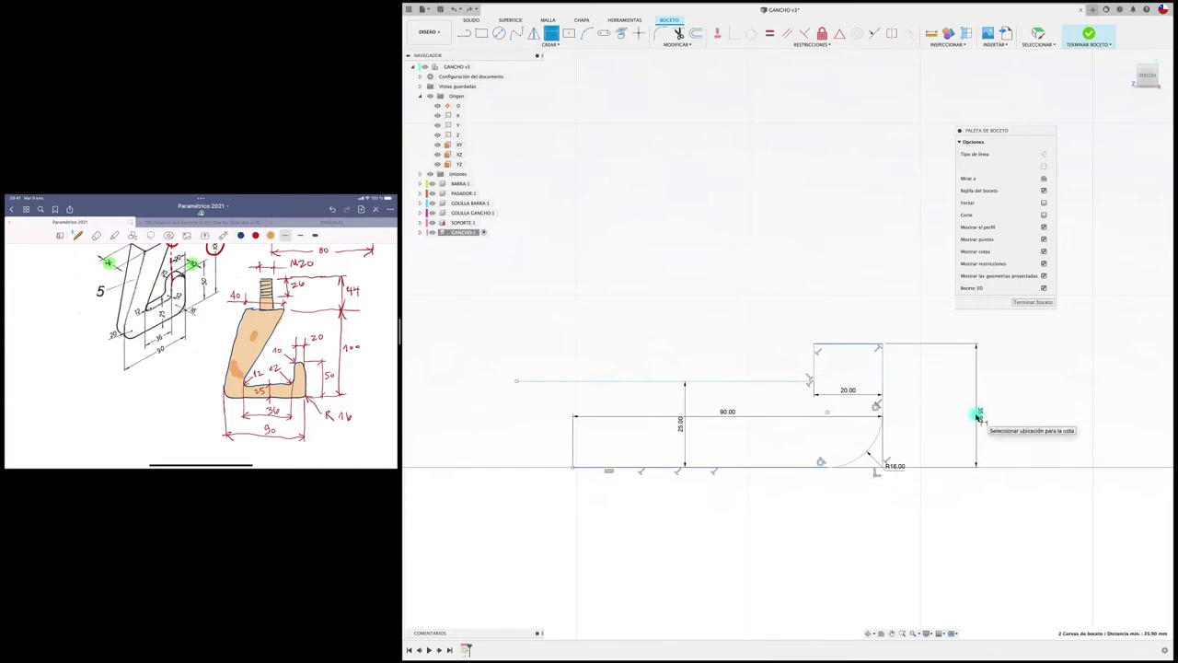
{"action": "left_click", "coordinate": [978, 416]}
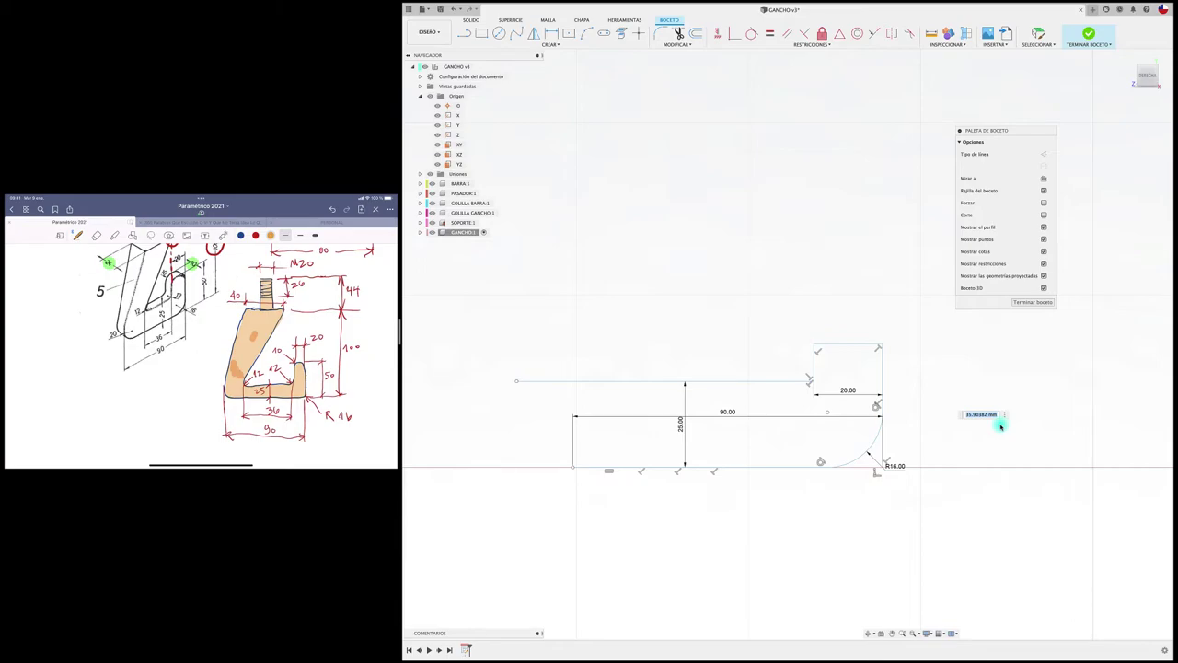
{"action": "key", "text": "Return"}
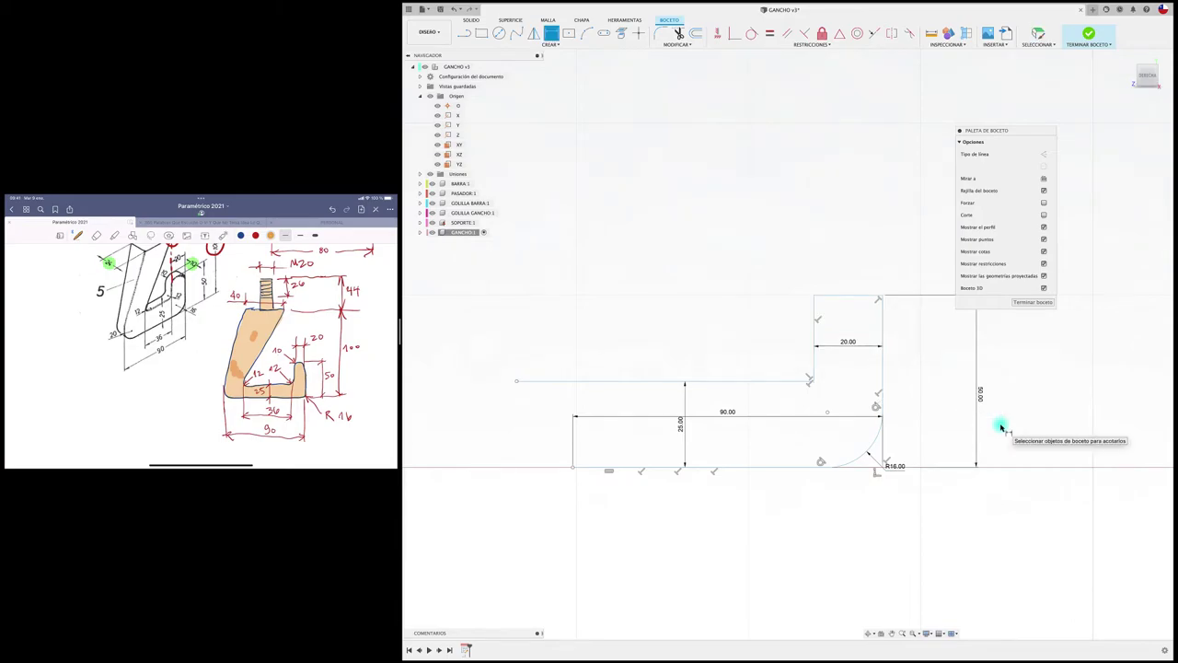
{"action": "middle_click_drag", "start_coordinate": [836, 250], "coordinate": [820, 256]}
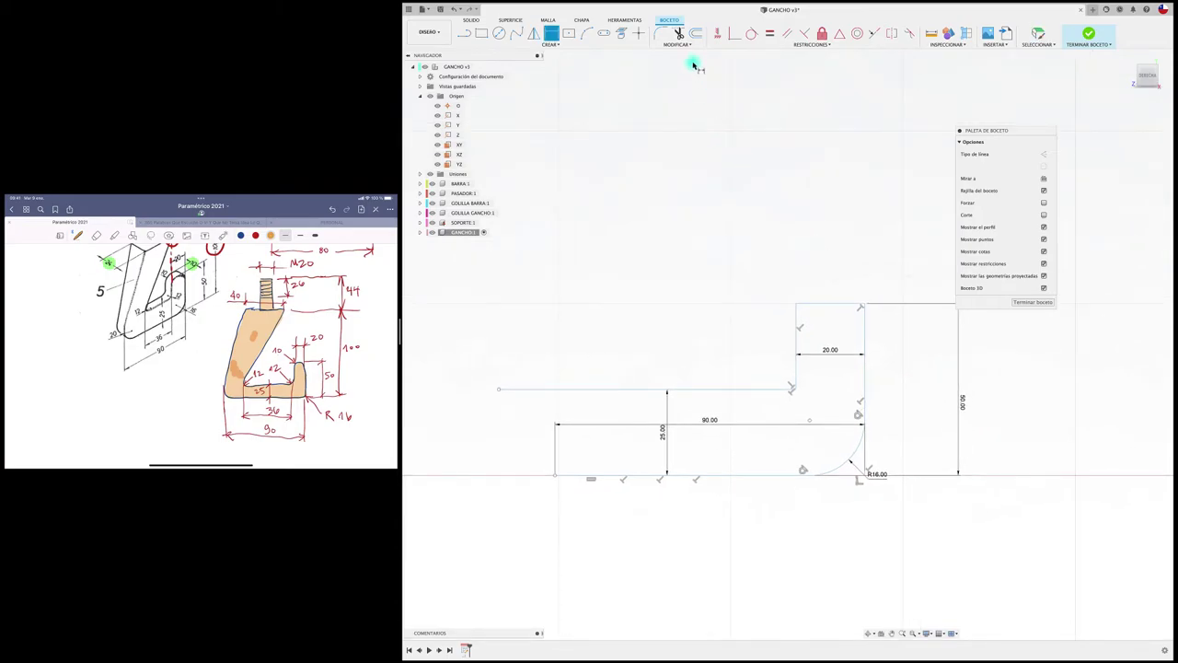
Round the step's upper-left and upper-right corners with 10 mm fillets.
{"action": "left_click", "coordinate": [661, 33]}
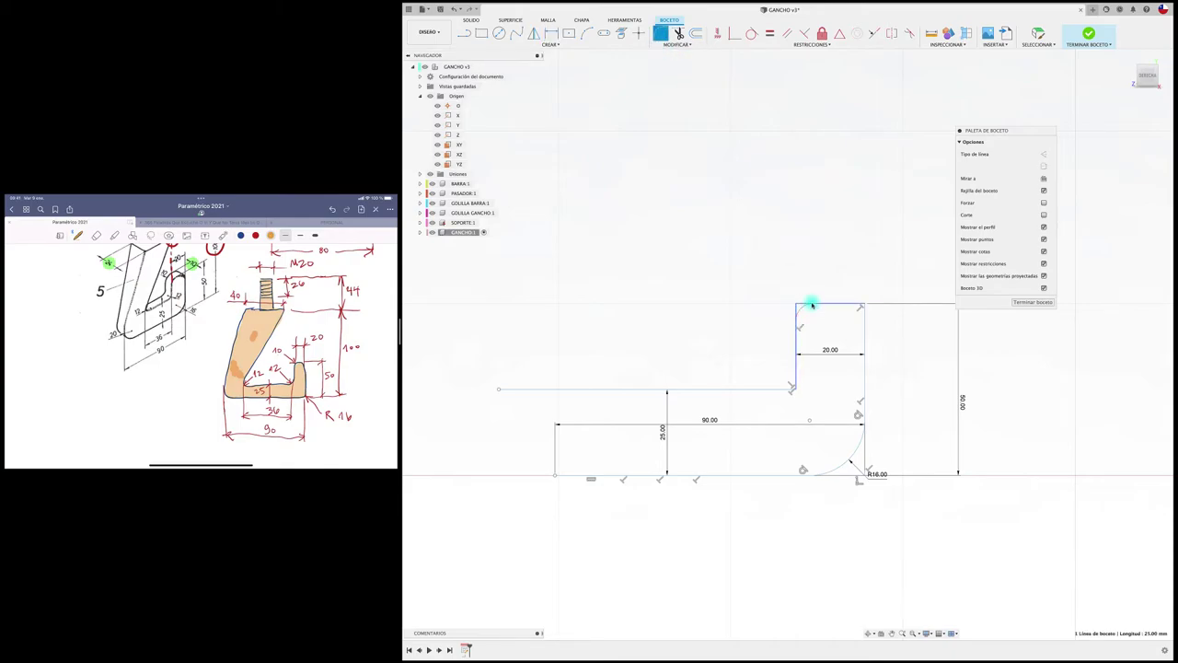
{"action": "key", "text": "Return"}
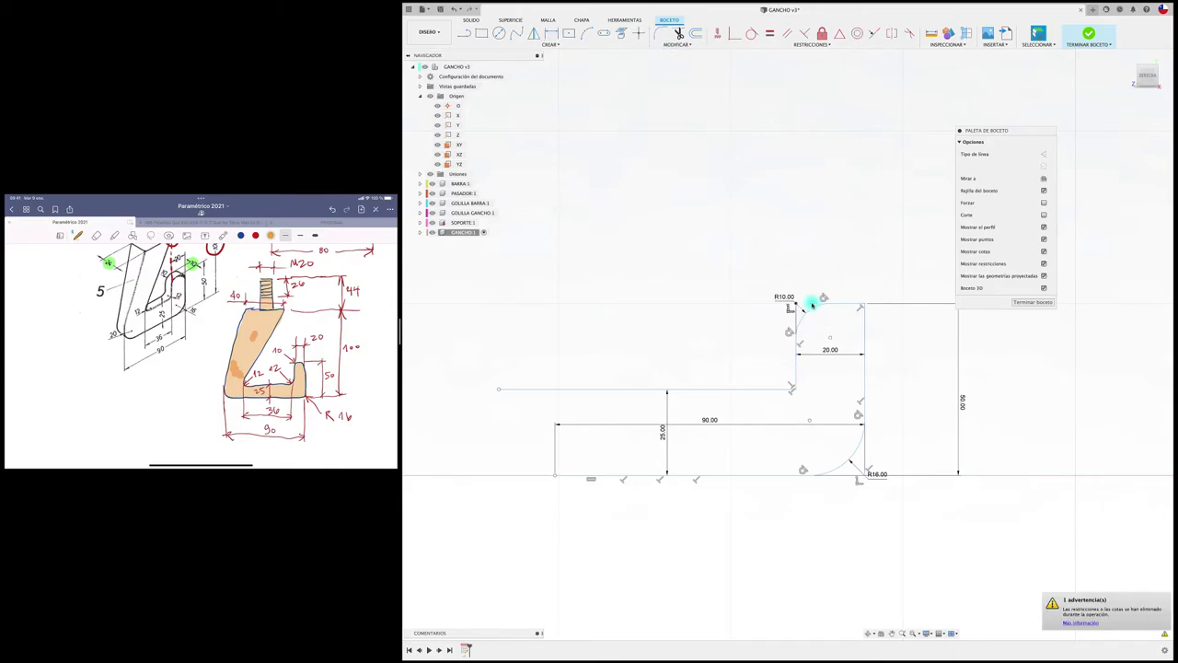
{"action": "key", "text": "Return"}
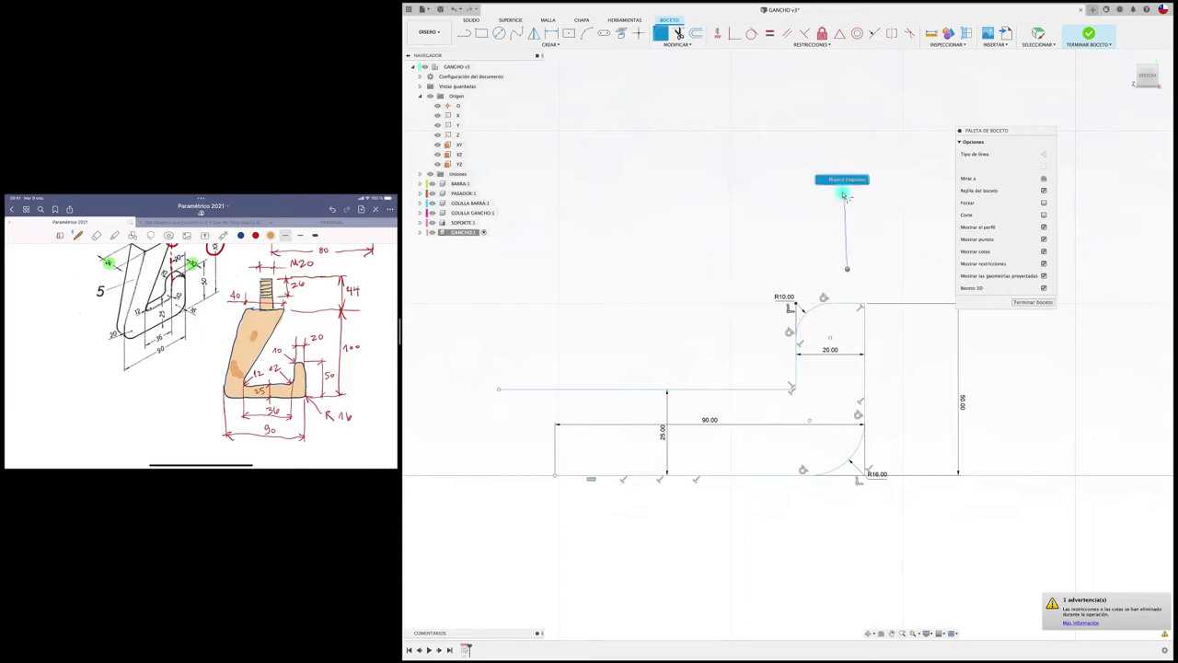
{"action": "left_click", "coordinate": [861, 313]}
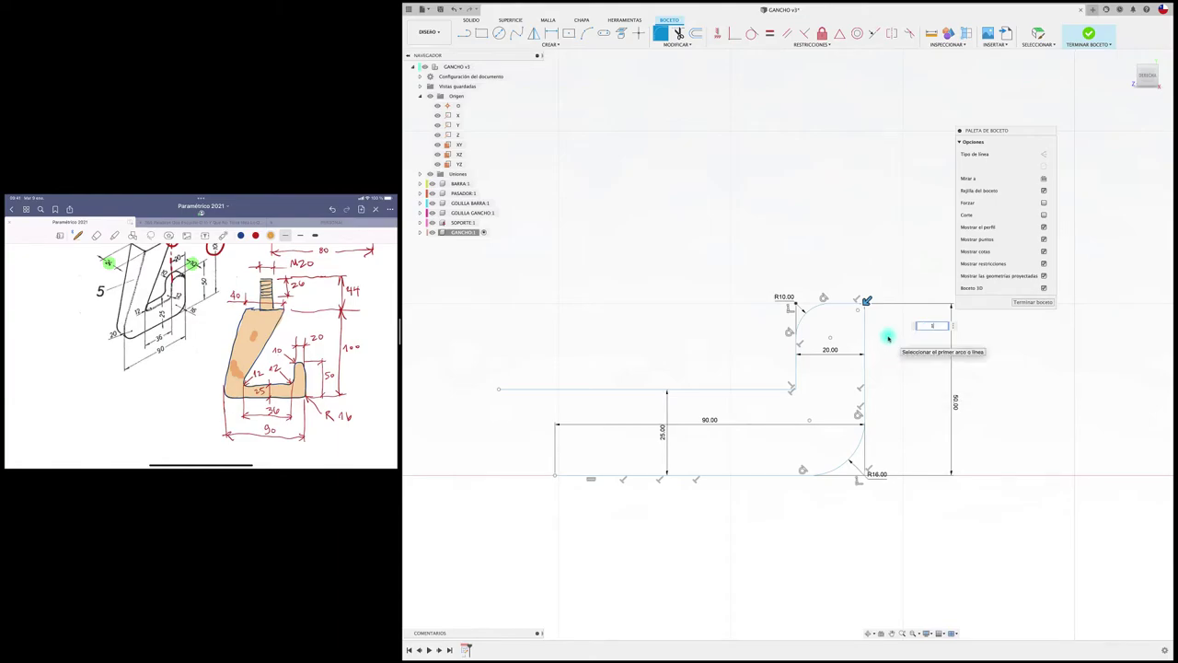
{"action": "type", "text": "0"}
{"action": "key", "text": "Return"}
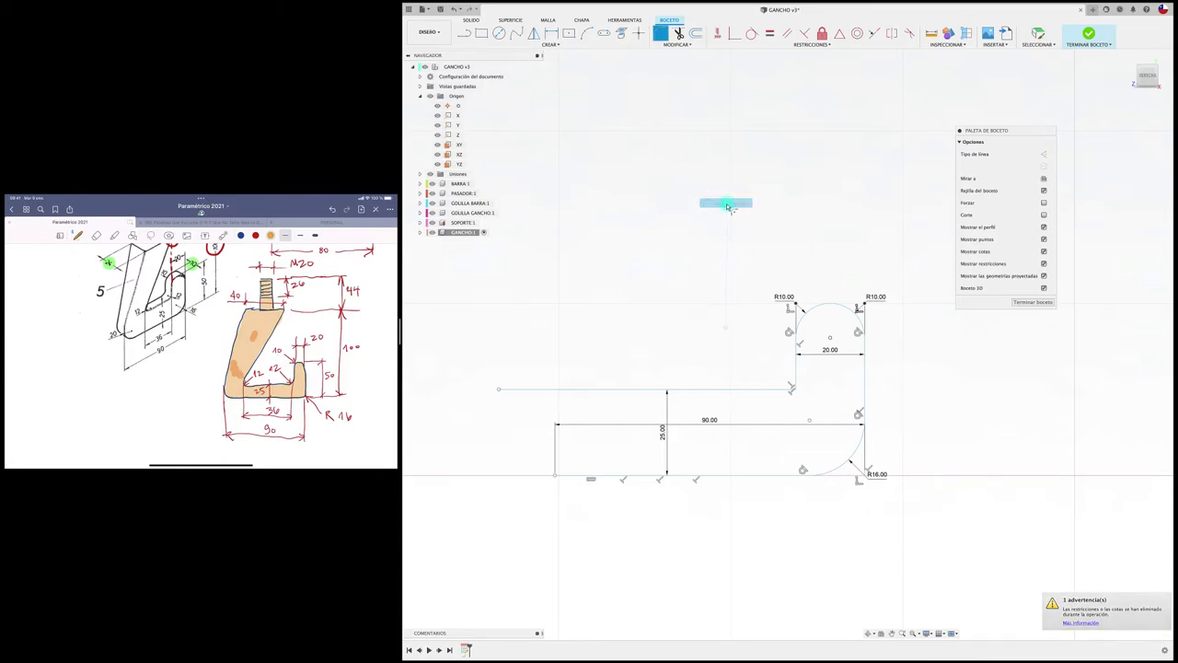
Fillet the inner corner between the long horizontal edge and the step at R12.
{"action": "left_click", "coordinate": [781, 389]}
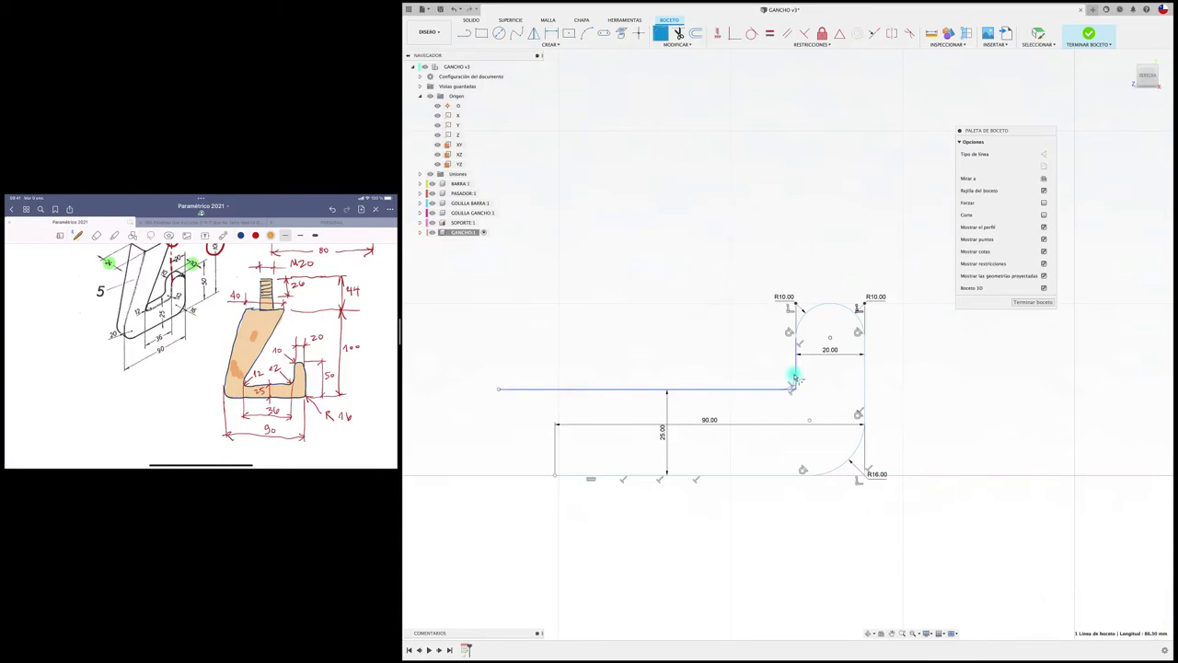
{"action": "left_click", "coordinate": [796, 378]}
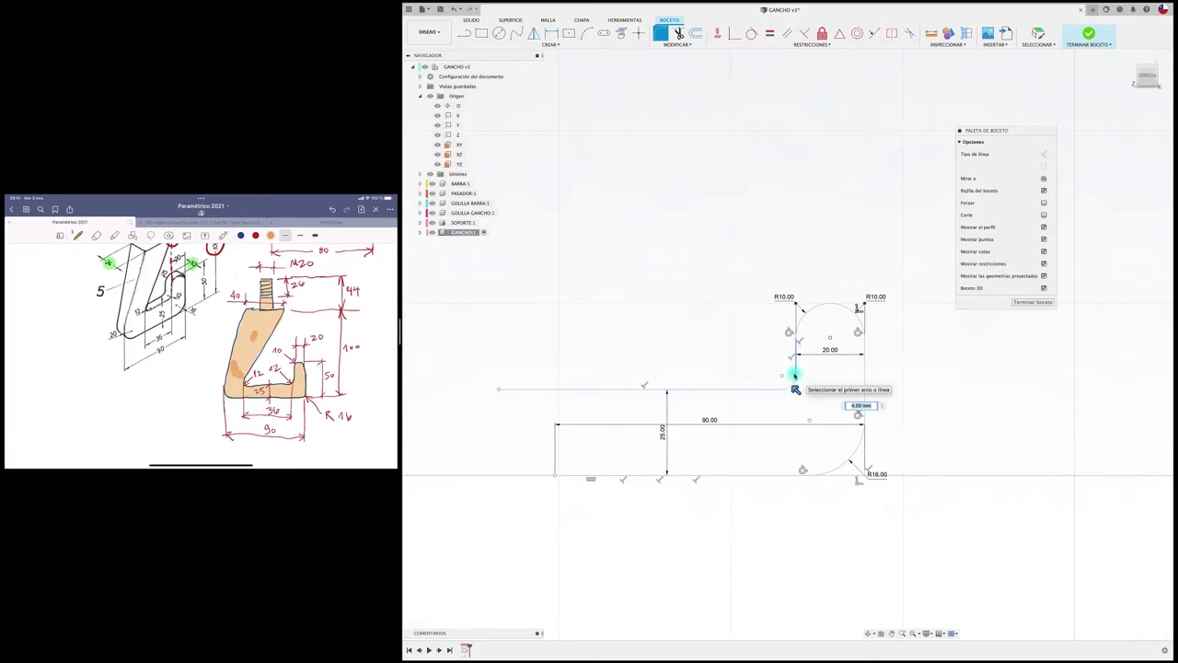
{"action": "type", "text": "12"}
{"action": "key", "text": "Return"}
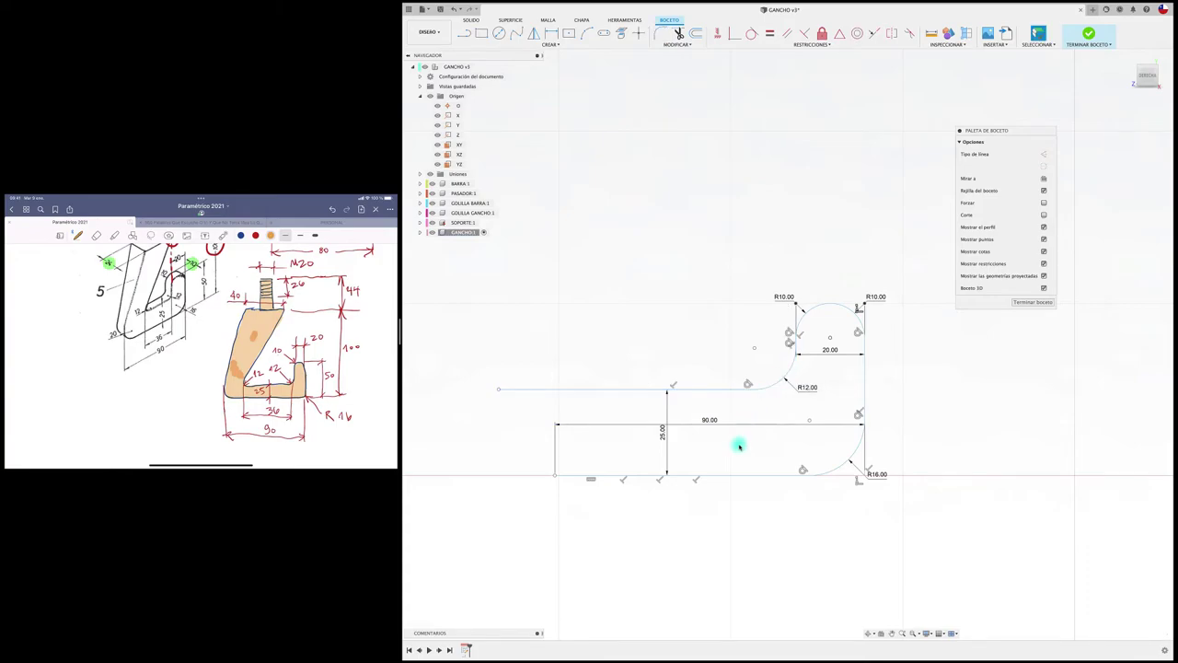
{"action": "scroll", "coordinate": [739, 446], "scroll_direction": "down", "scroll_amount": 3}
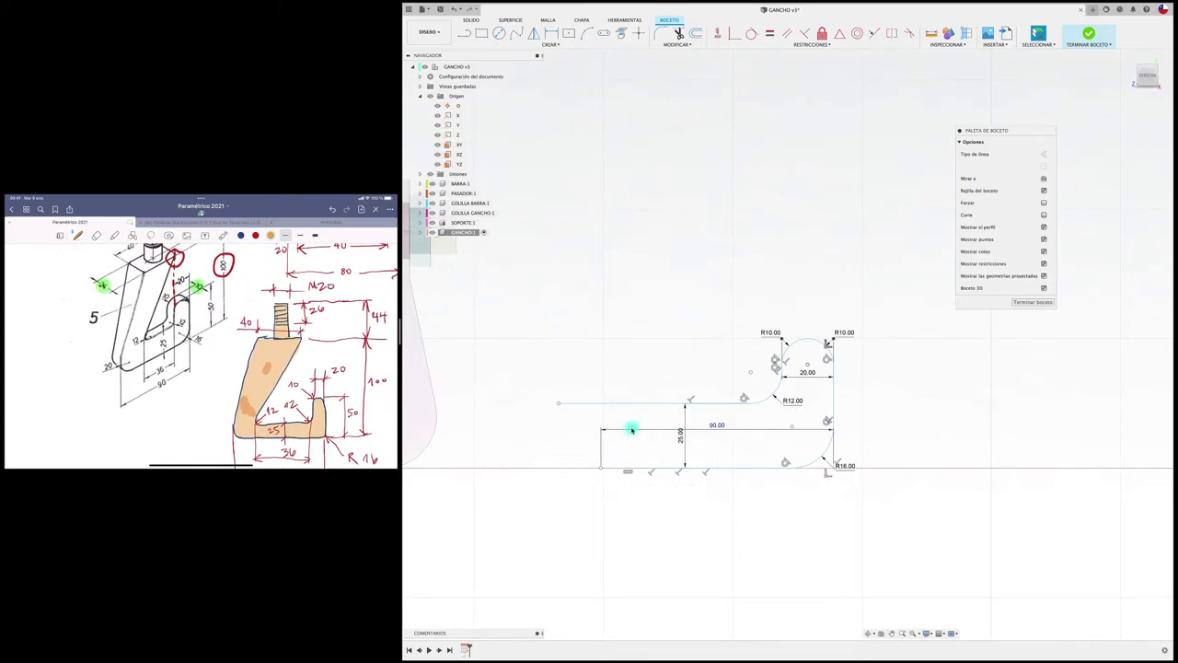
{"action": "left_click", "coordinate": [465, 34]}
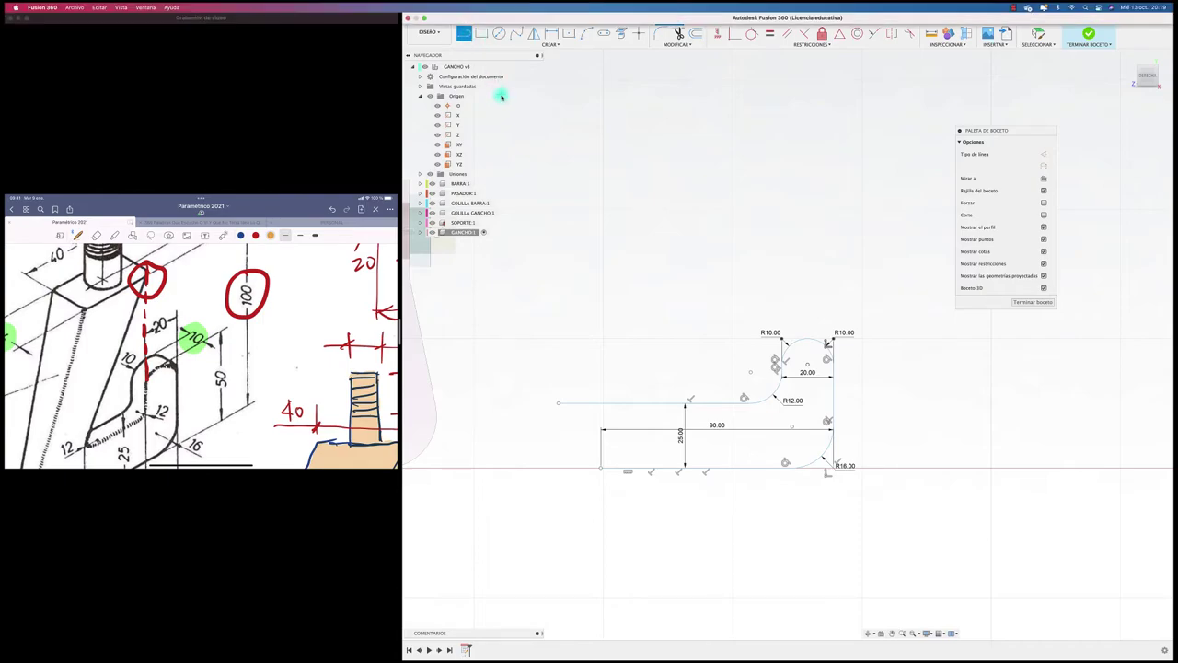
Draw a vertical construction line from the arc's end up above the hook.
{"action": "left_click", "coordinate": [1045, 155]}
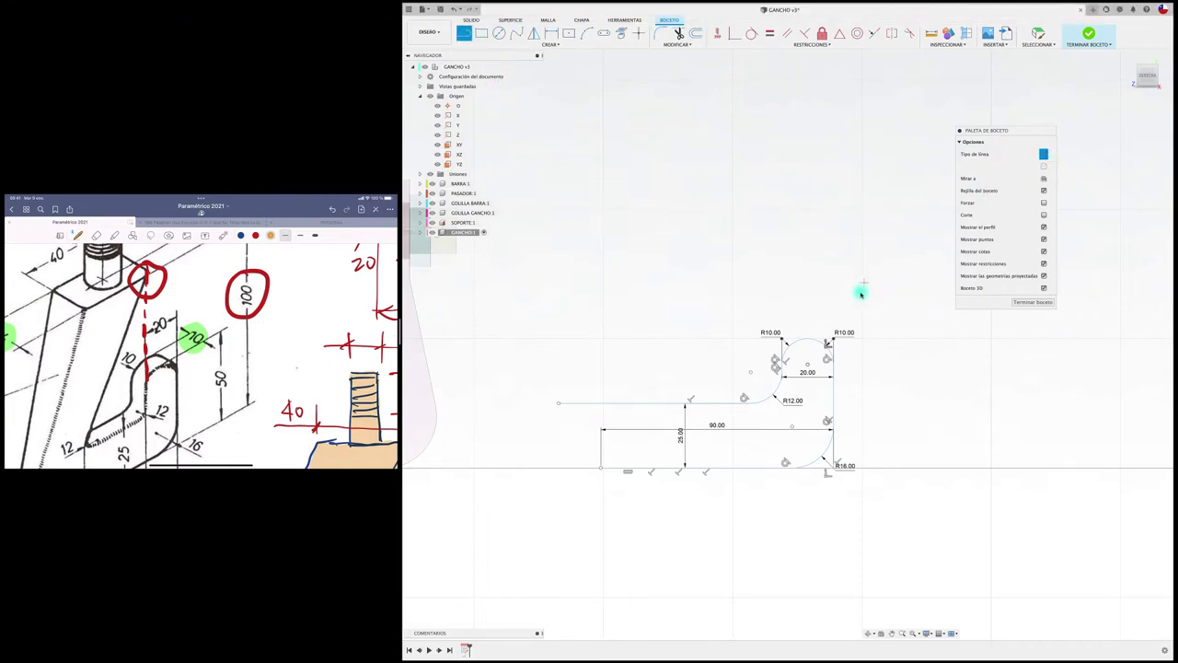
{"action": "left_click", "coordinate": [779, 361]}
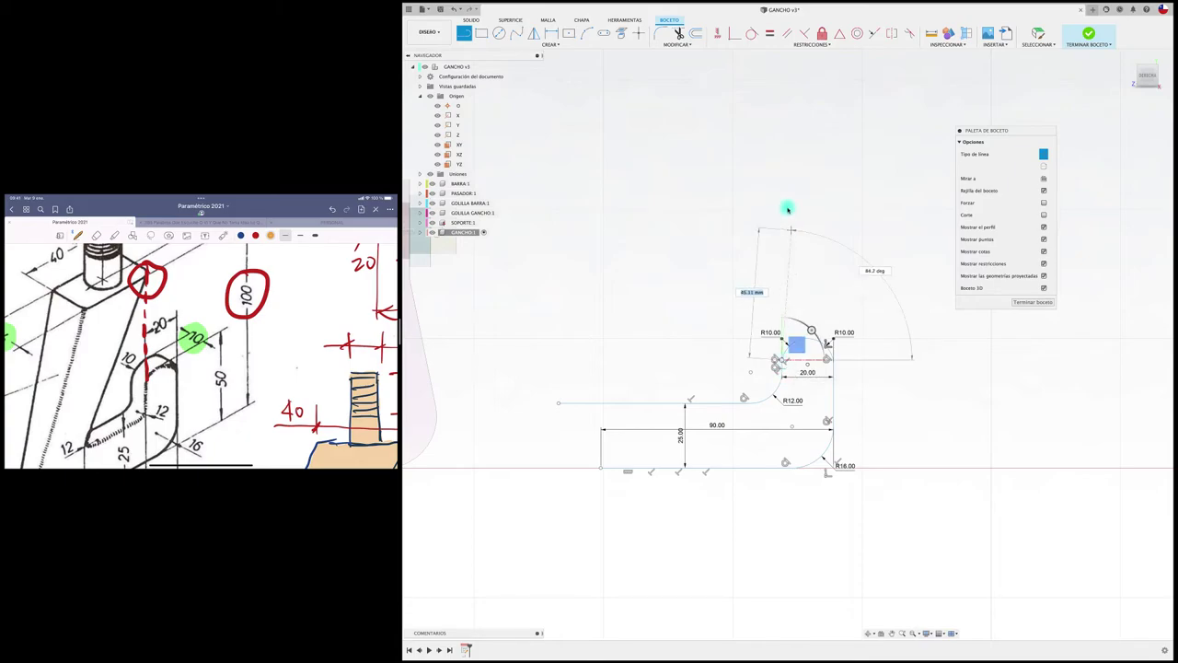
{"action": "left_click", "coordinate": [784, 162]}
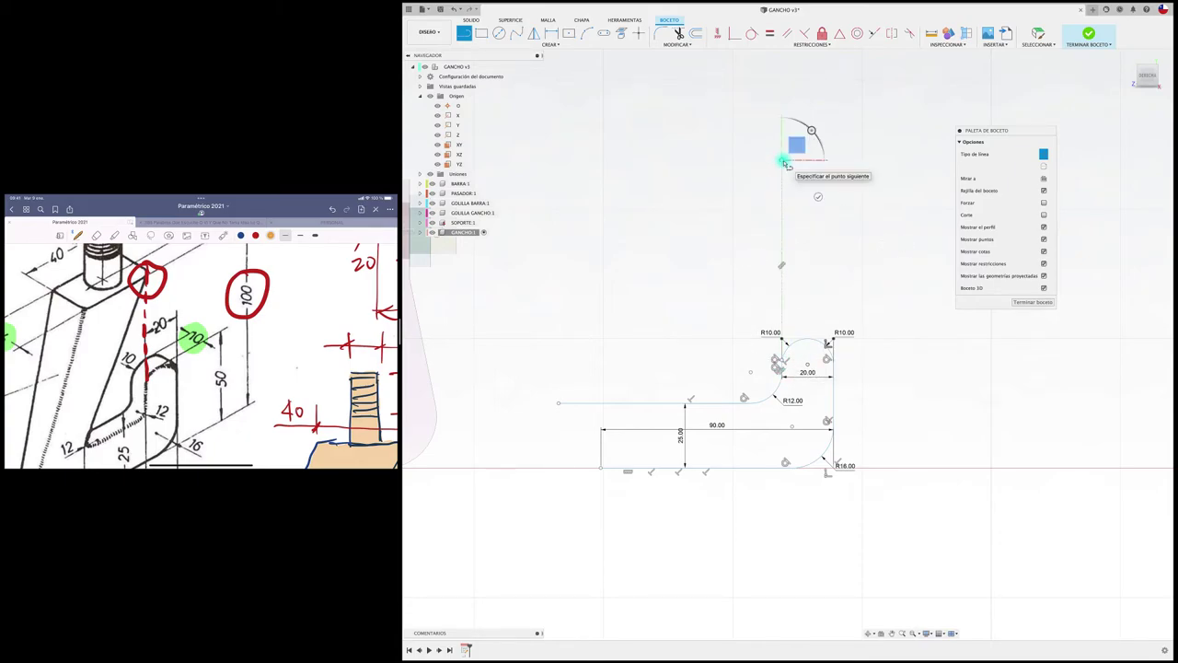
{"action": "key", "text": "Escape"}
{"action": "middle_click_drag", "start_coordinate": [823, 291], "coordinate": [781, 285]}
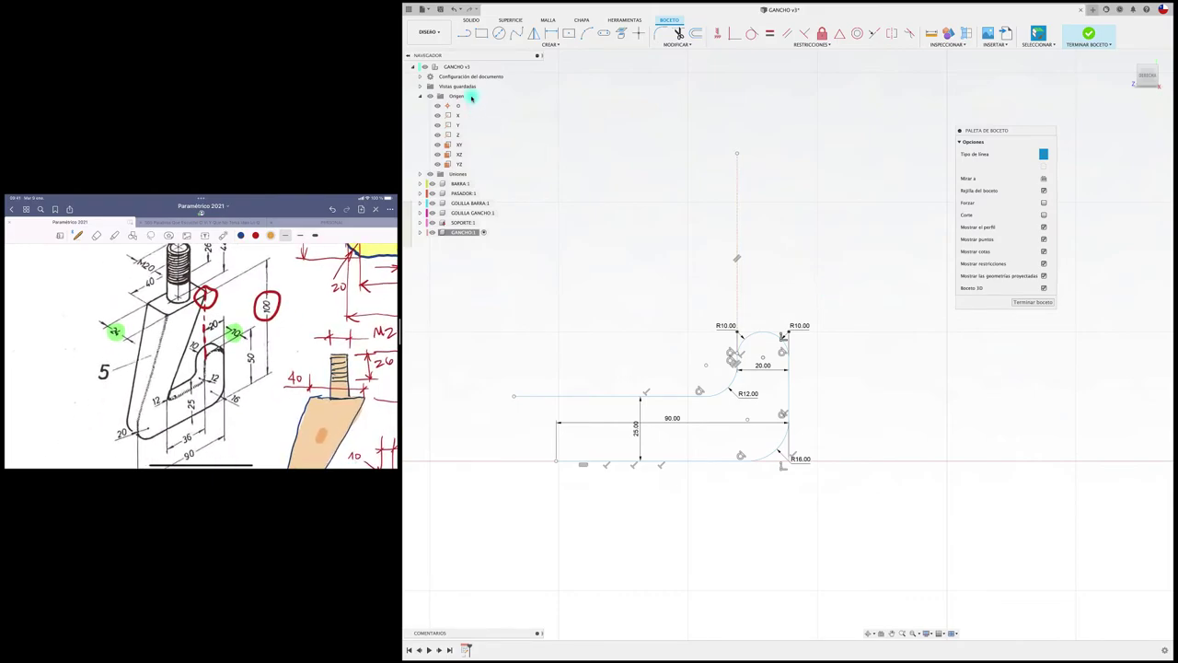
Draw a 100 mm line from the baseline right of the hook.
{"action": "left_click", "coordinate": [464, 33]}
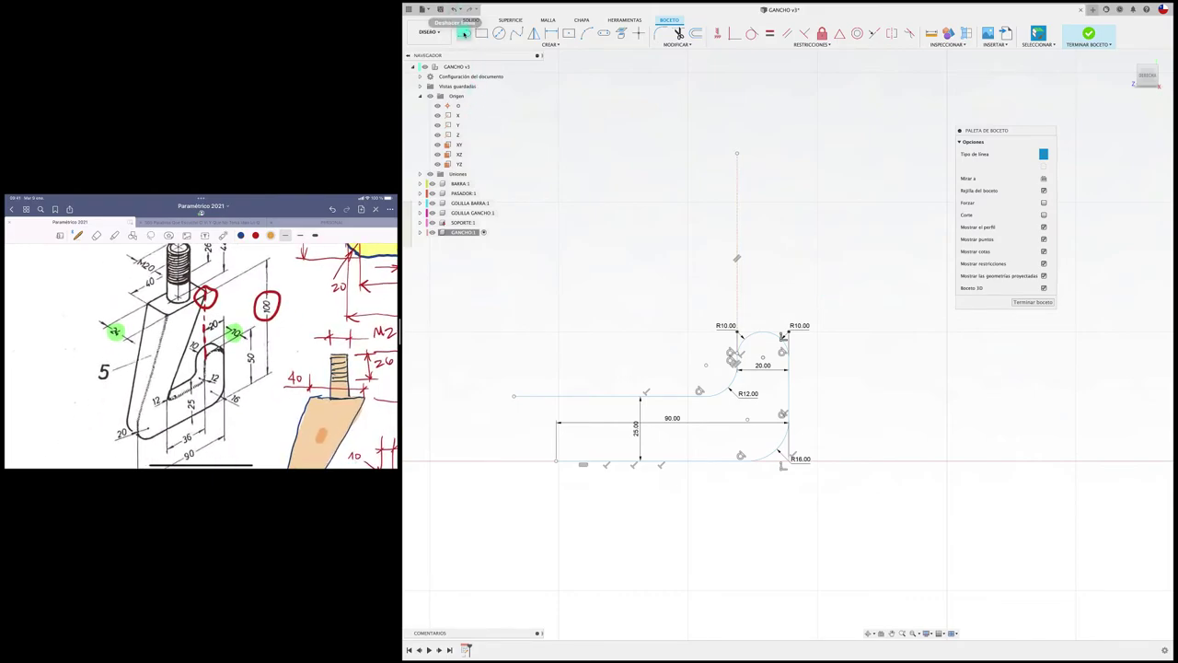
{"action": "left_click", "coordinate": [856, 460]}
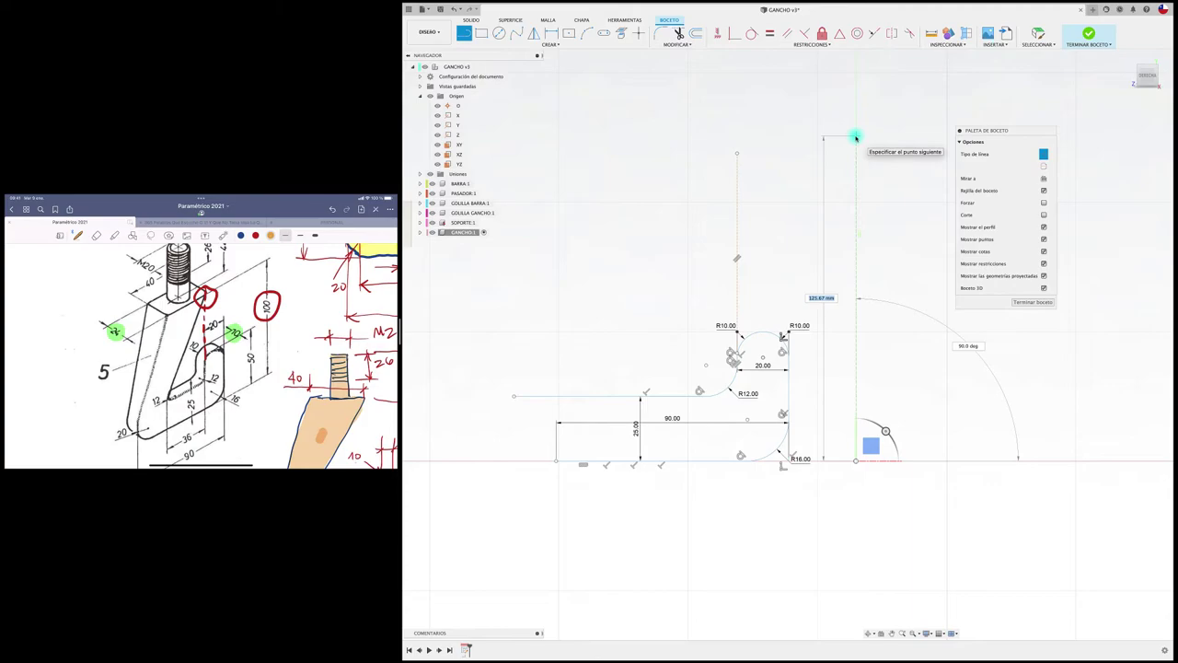
{"action": "type", "text": "100"}
{"action": "key", "text": "Return"}
{"action": "key", "text": "Escape"}
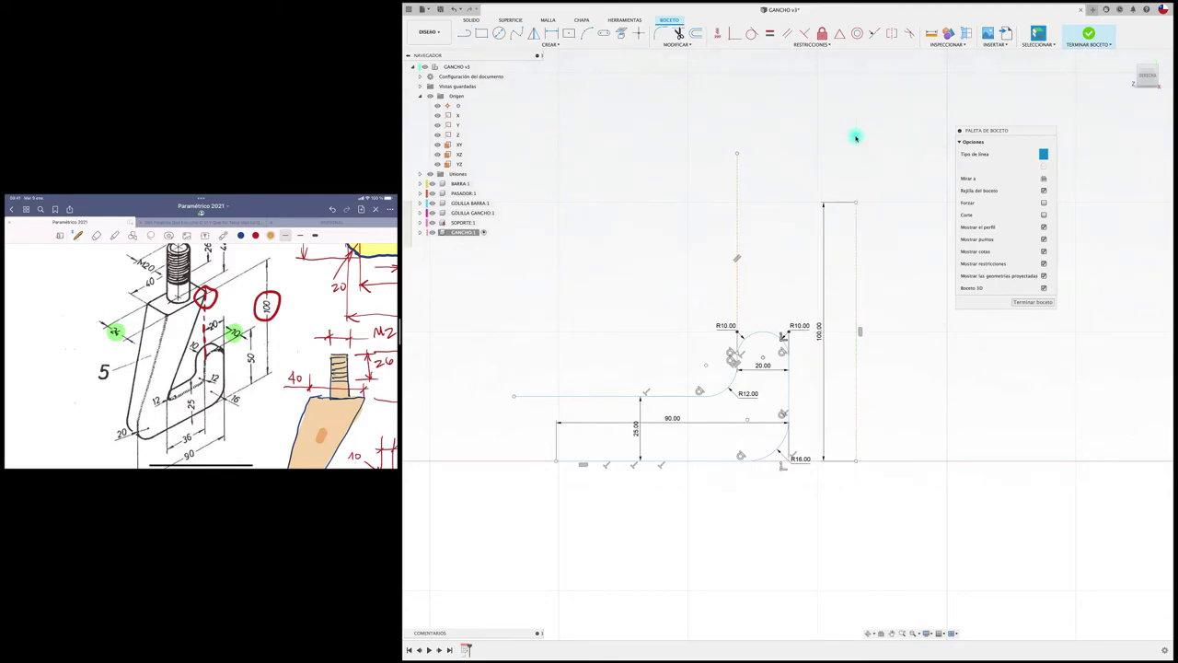
Switch back to normal lines and draw a horizontal line left from the 100 mm edge's top.
{"action": "left_click", "coordinate": [464, 34]}
{"action": "left_click", "coordinate": [1043, 153]}
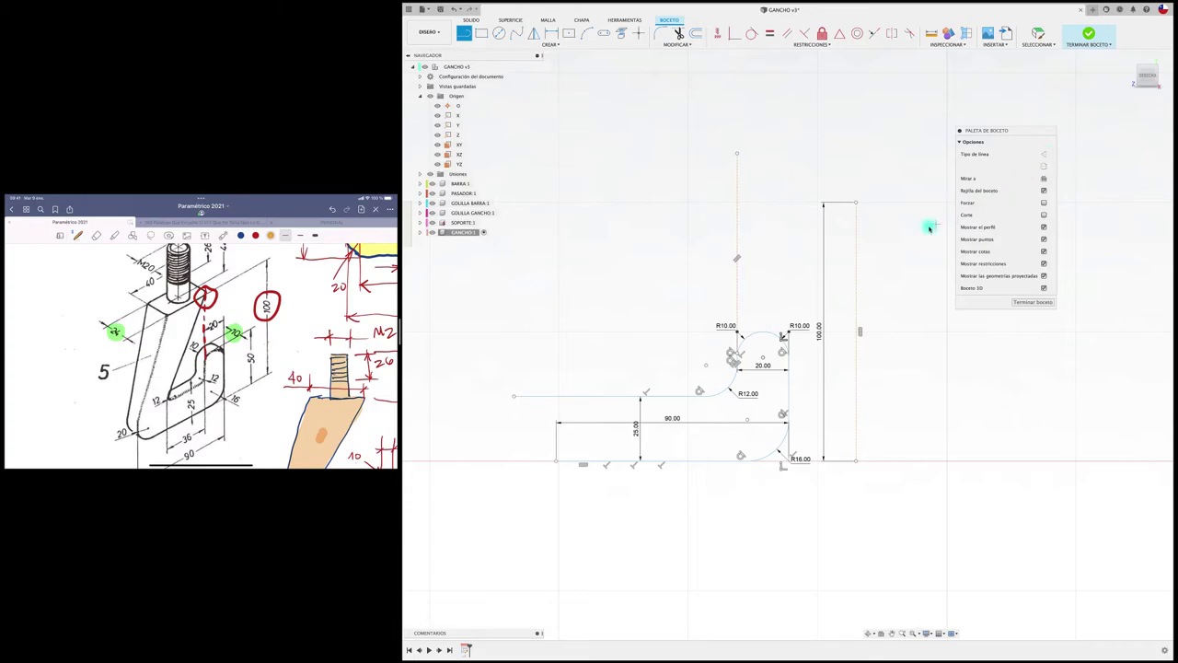
{"action": "left_click", "coordinate": [856, 204]}
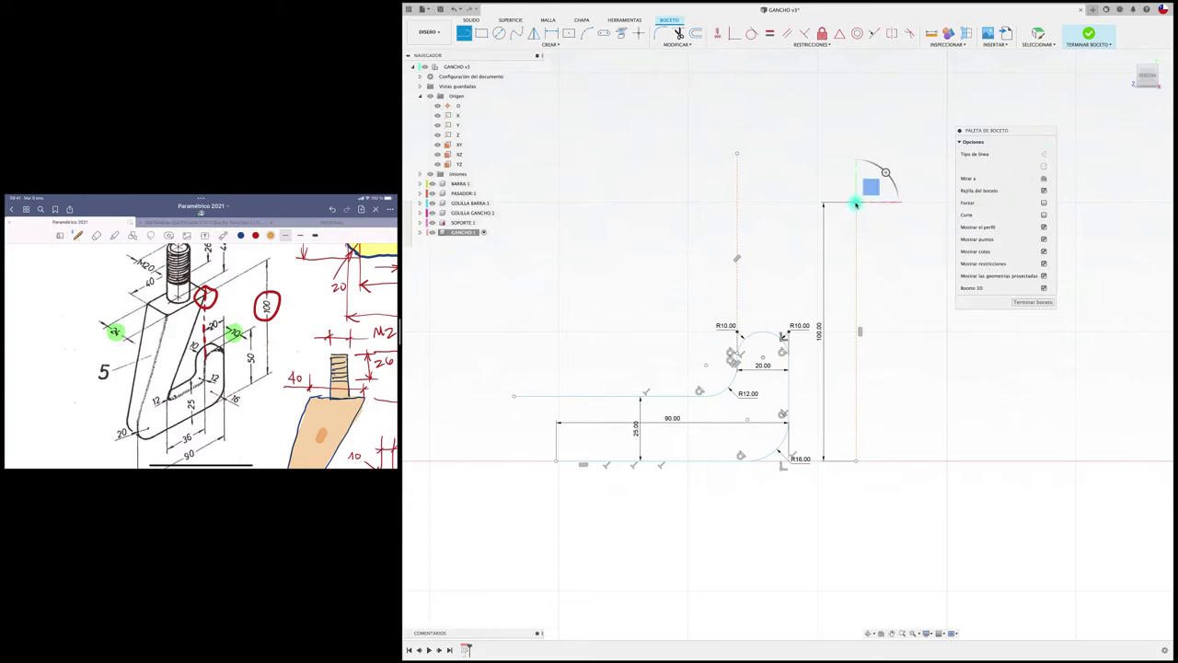
{"action": "left_click", "coordinate": [551, 203]}
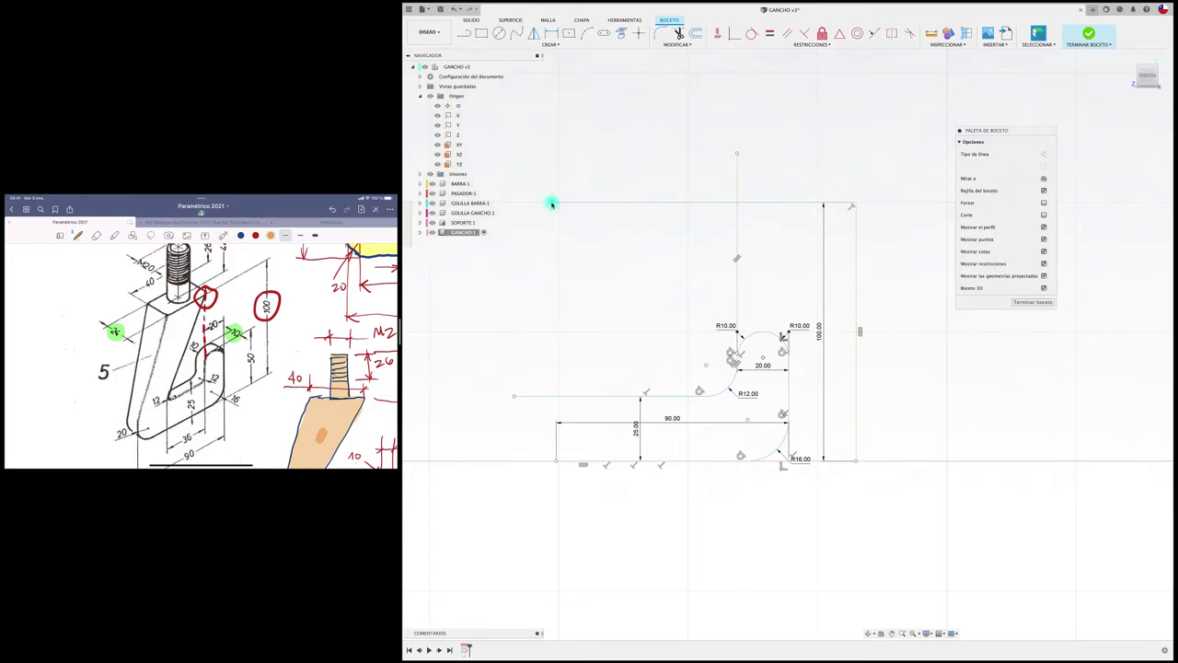
{"action": "key", "text": "Escape"}
Try dimensioning the horizontal line above the slot at 36 mm, then undo it.
{"action": "left_click", "coordinate": [682, 396]}
{"action": "key", "text": "d"}
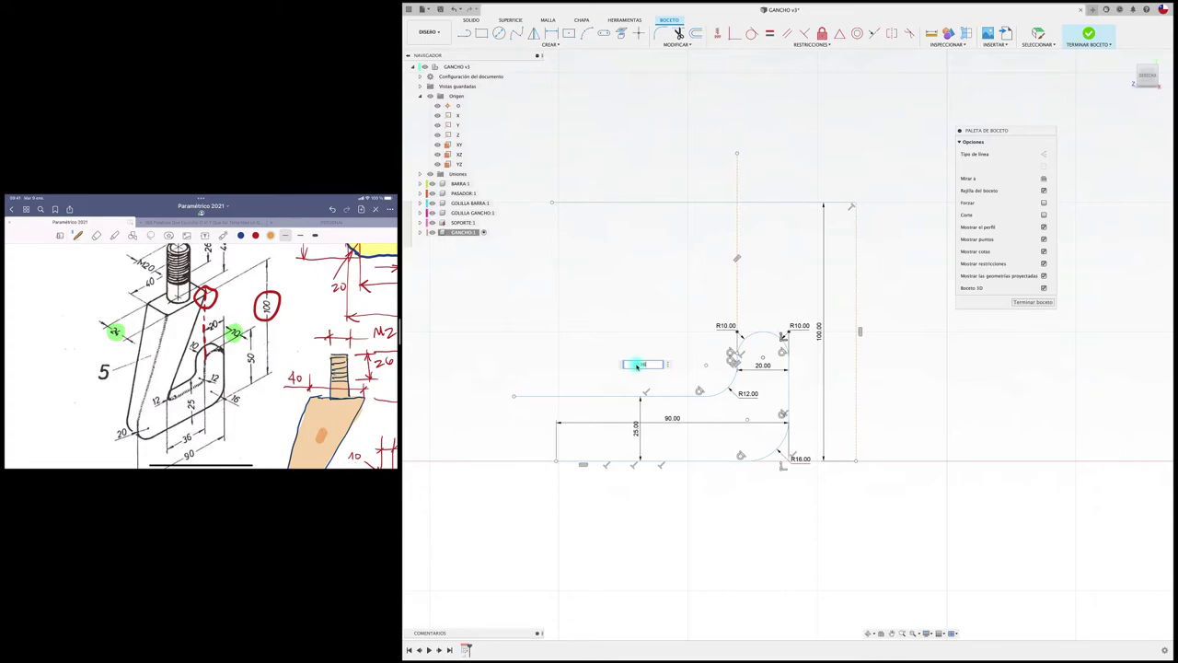
{"action": "type", "text": "36"}
{"action": "key", "text": "Return"}
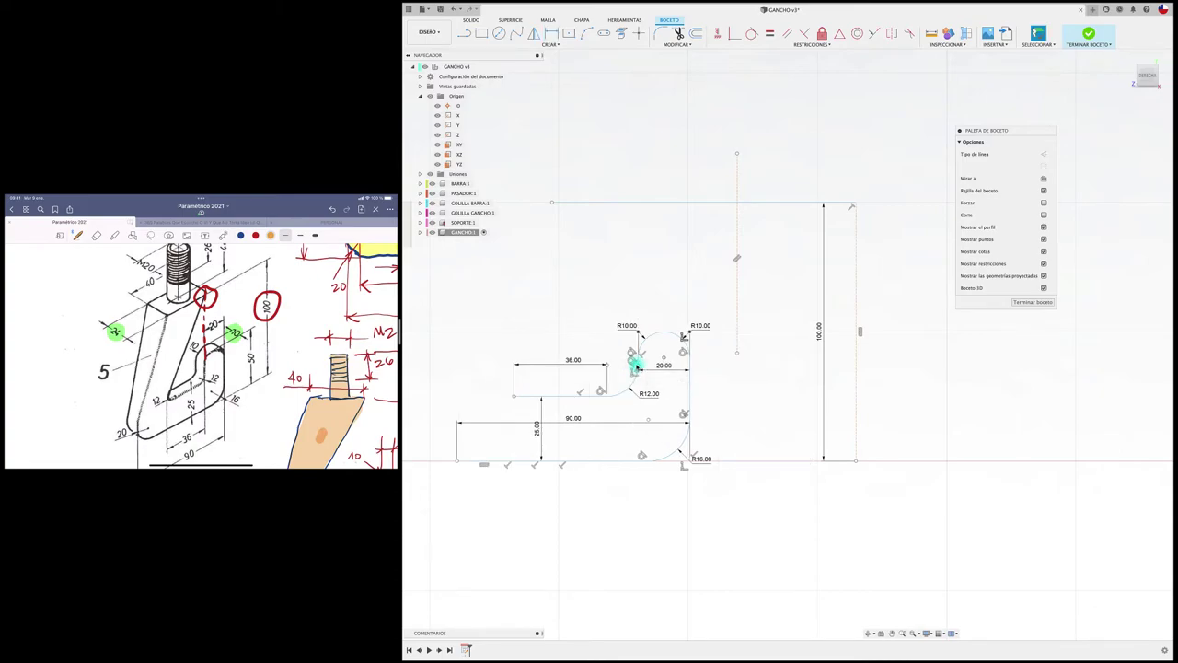
{"action": "key", "text": "ctrl+z"}
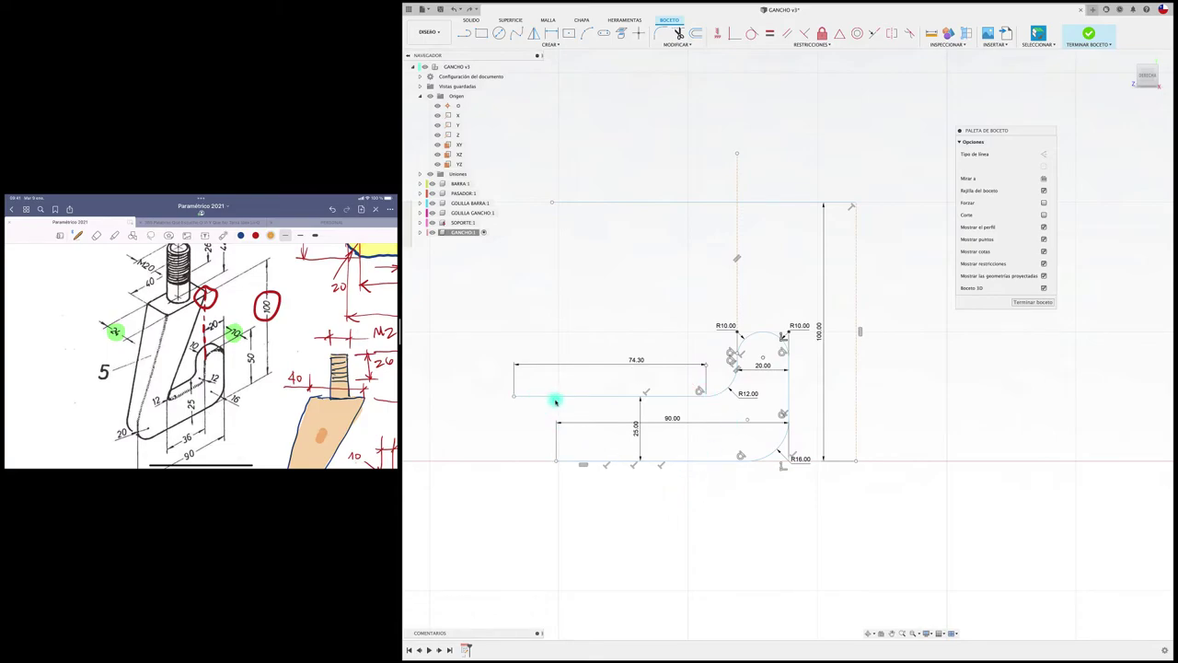
Fix the R12 arc in place and change the line's 74.30 dimension to 36 mm.
{"action": "left_click", "coordinate": [717, 395]}
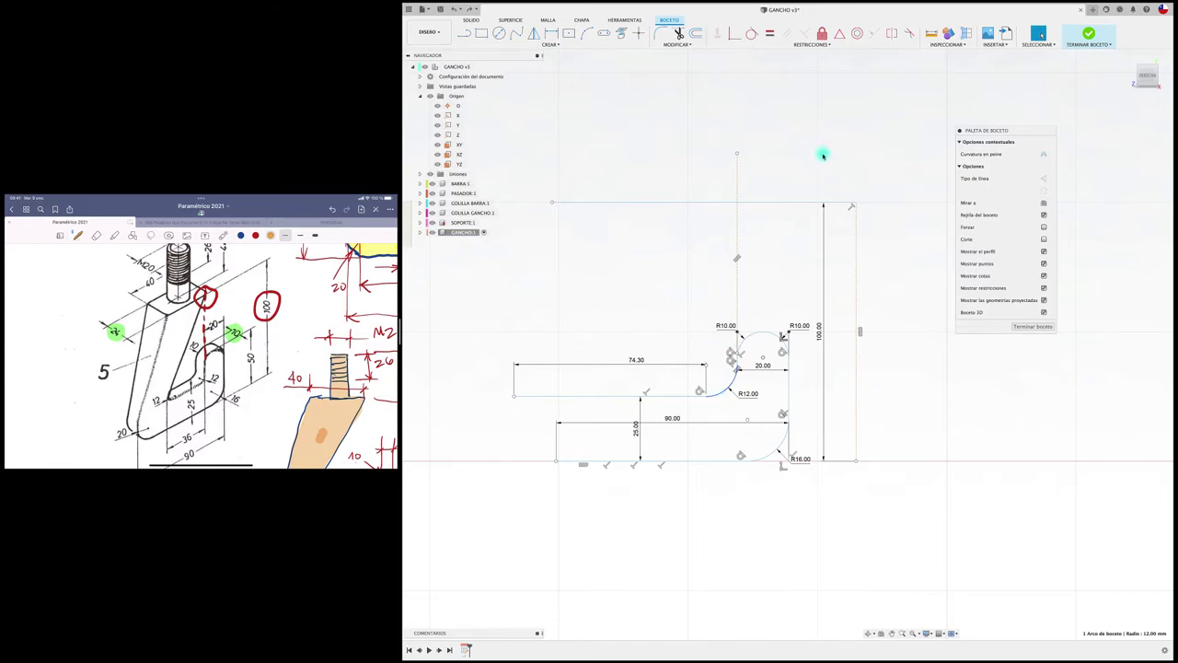
{"action": "left_click", "coordinate": [822, 33]}
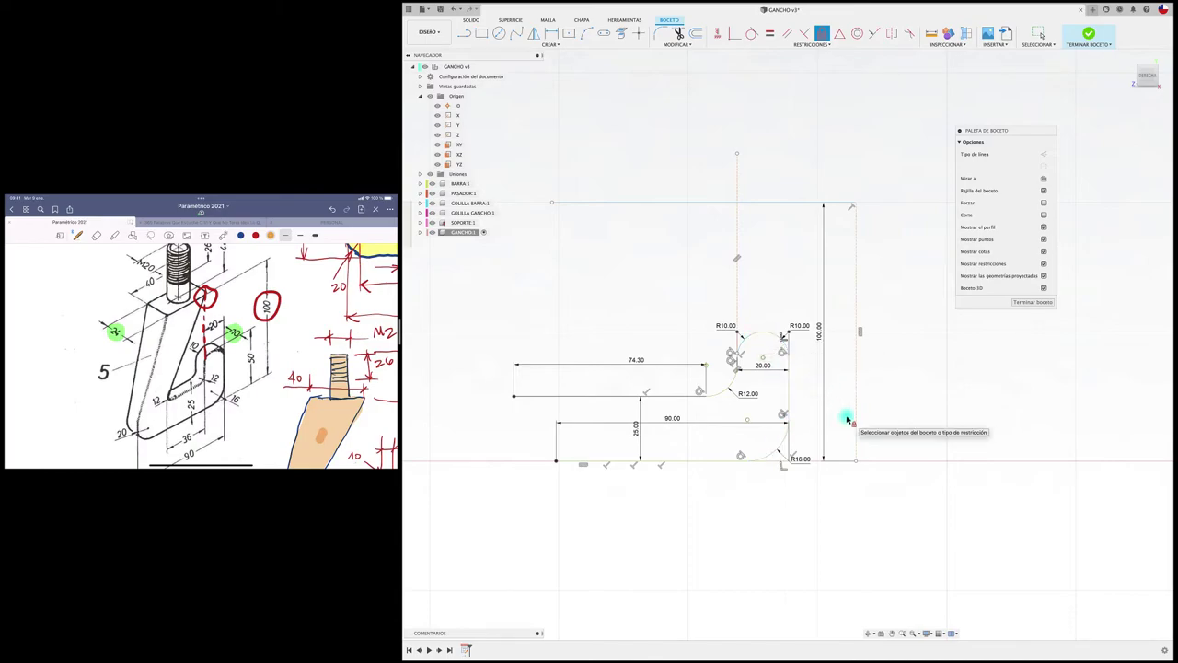
{"action": "key", "text": "Escape"}
{"action": "double_click", "coordinate": [639, 362]}
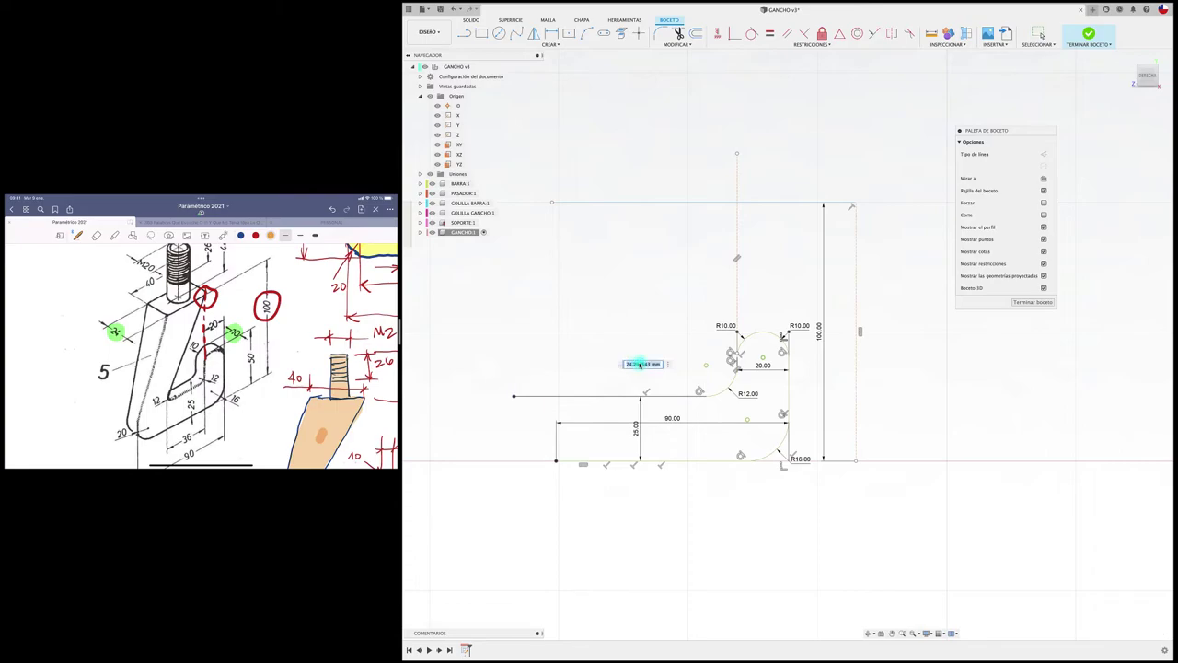
{"action": "type", "text": "36"}
{"action": "key", "text": "Return"}
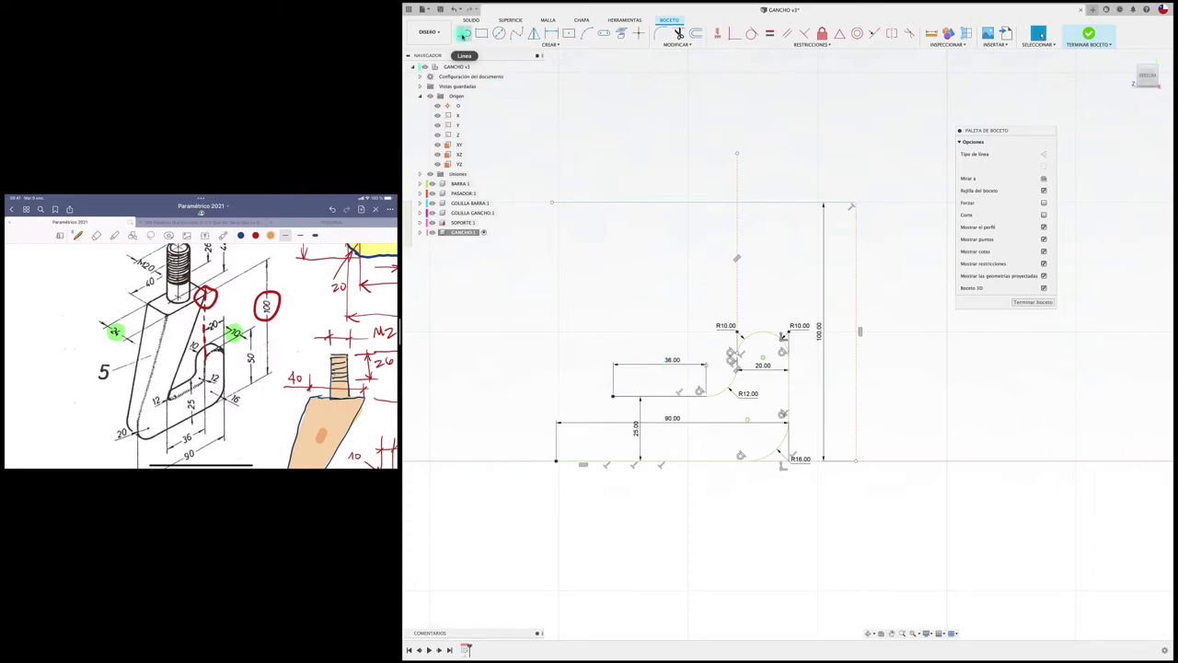
Draw a slanted line from the 36 mm line's left end up to the top line.
{"action": "left_click", "coordinate": [464, 33]}
{"action": "left_click", "coordinate": [614, 397]}
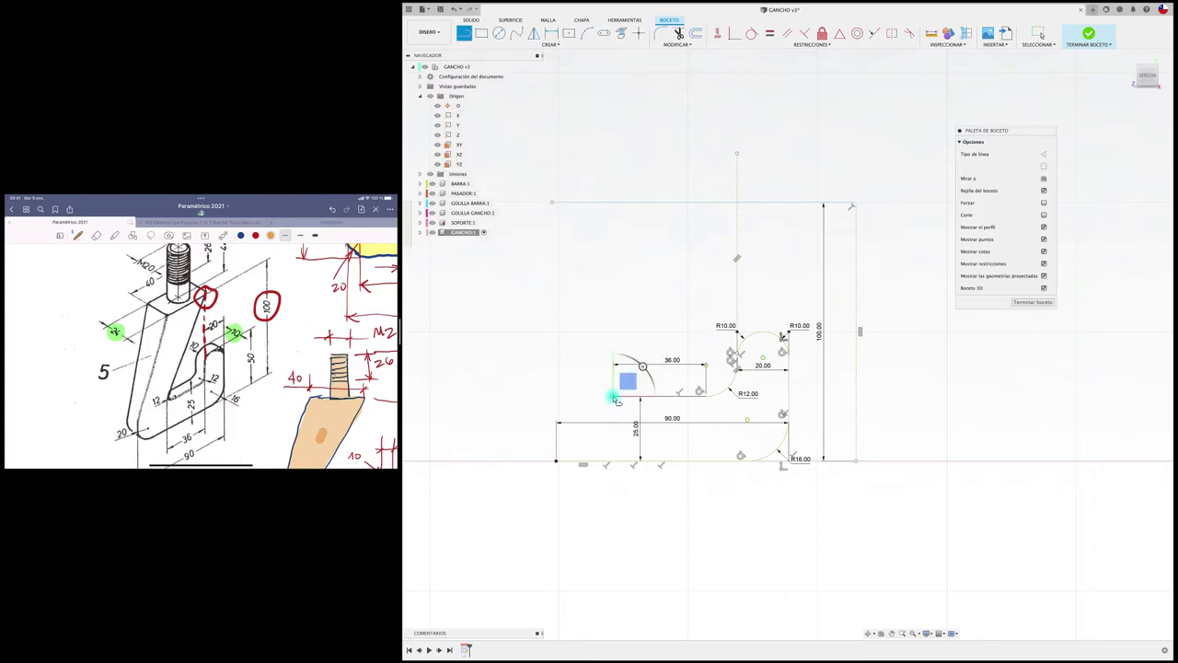
{"action": "left_click", "coordinate": [737, 203]}
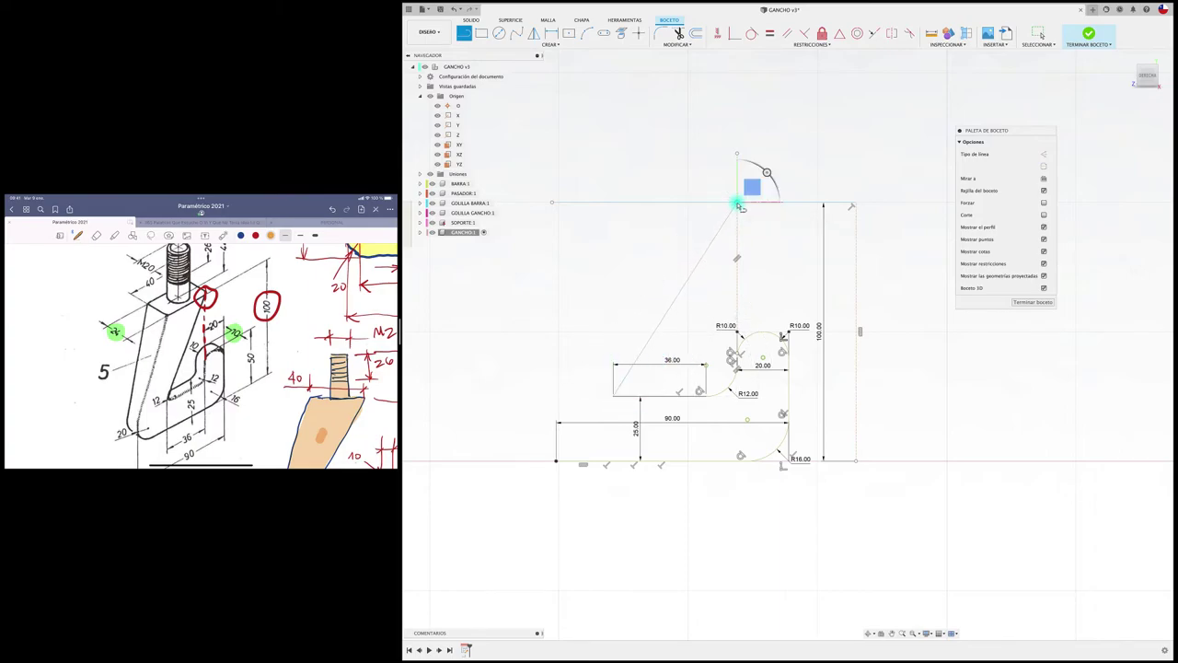
{"action": "key", "text": "Escape"}
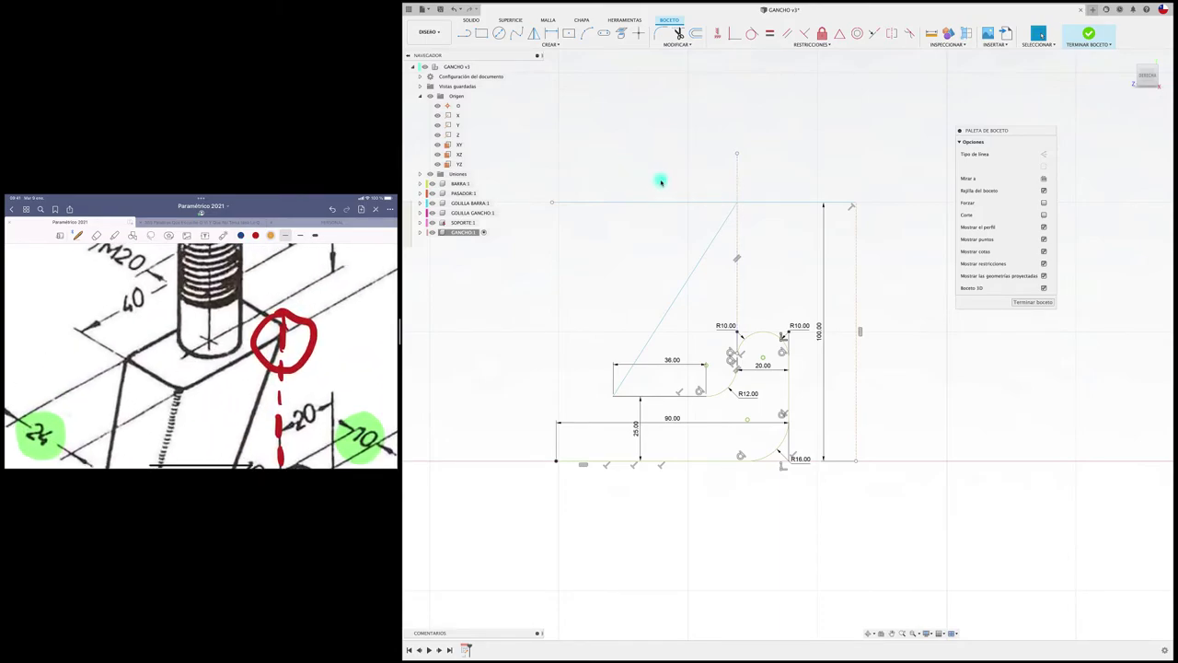
Trim the top line beyond the slanted side and dimension it 40 mm long.
{"action": "key", "text": "t"}
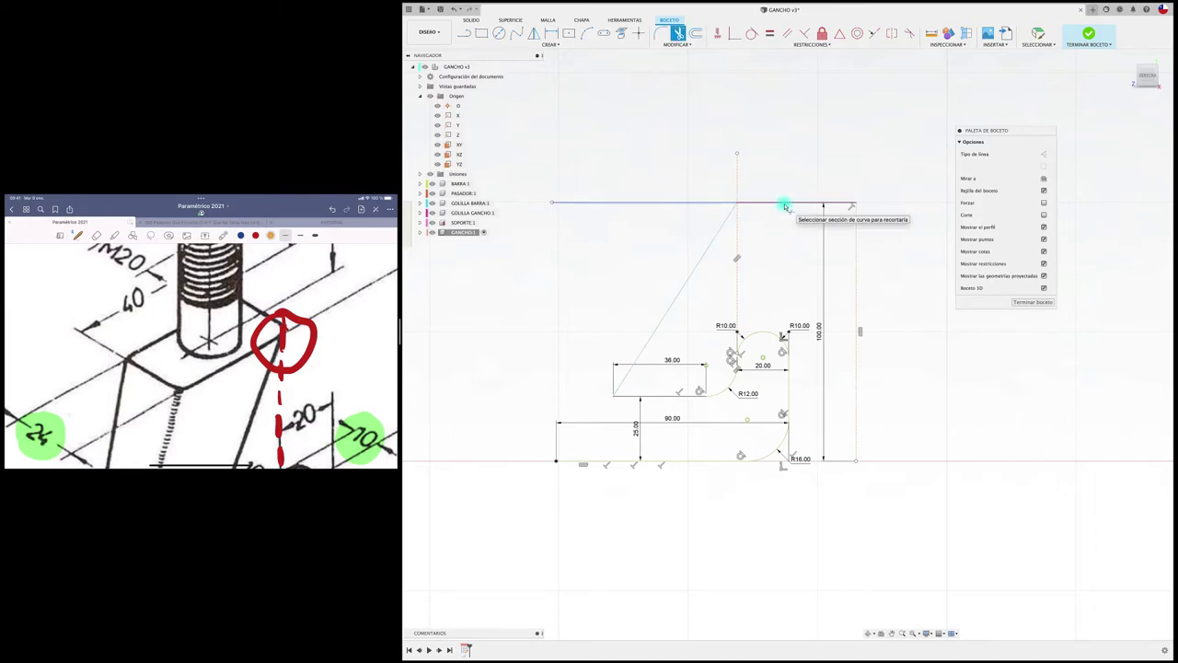
{"action": "left_click", "coordinate": [782, 201]}
{"action": "key", "text": "d"}
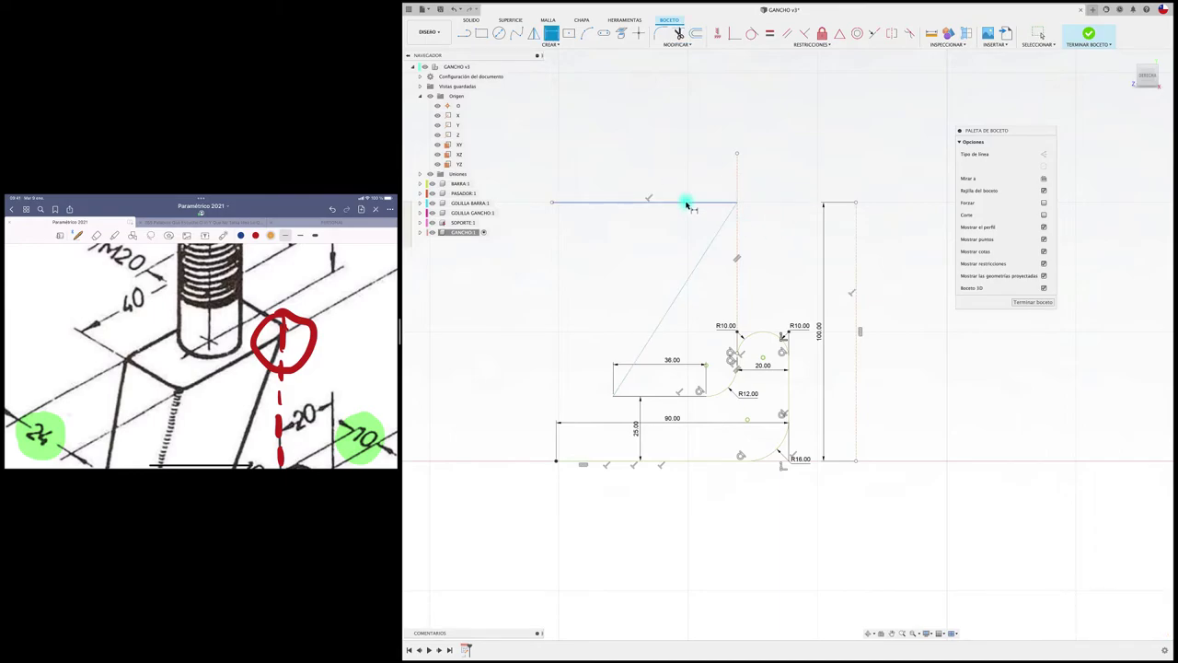
{"action": "left_click", "coordinate": [684, 202]}
{"action": "left_click", "coordinate": [674, 176]}
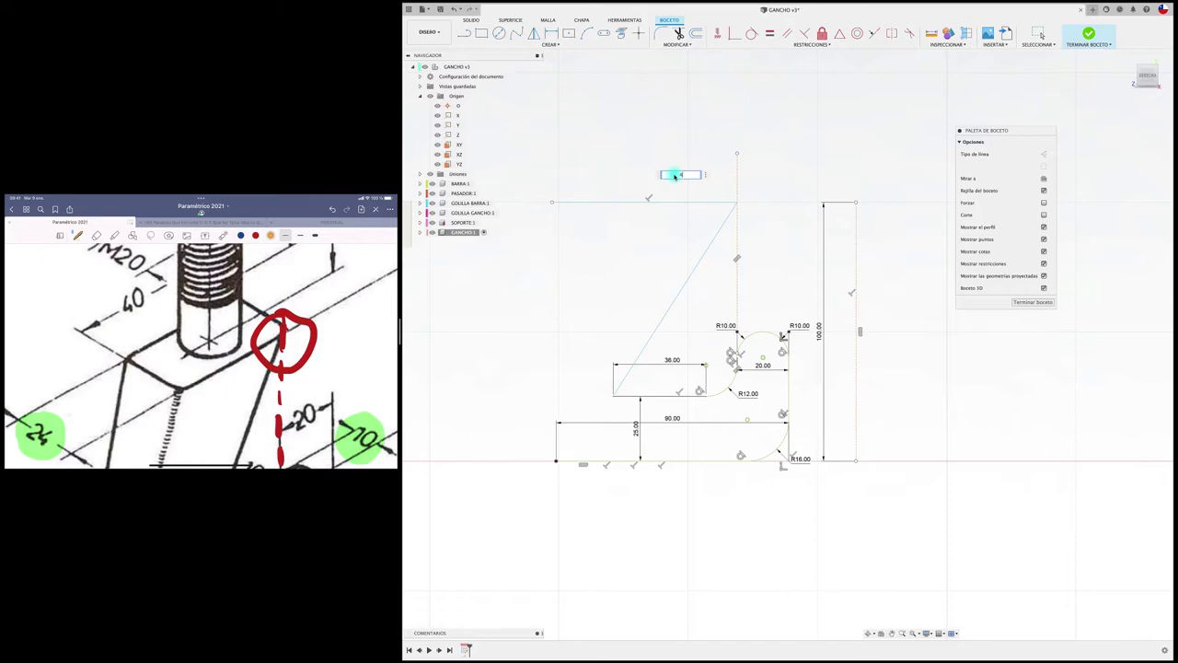
{"action": "type", "text": "0"}
{"action": "key", "text": "Return"}
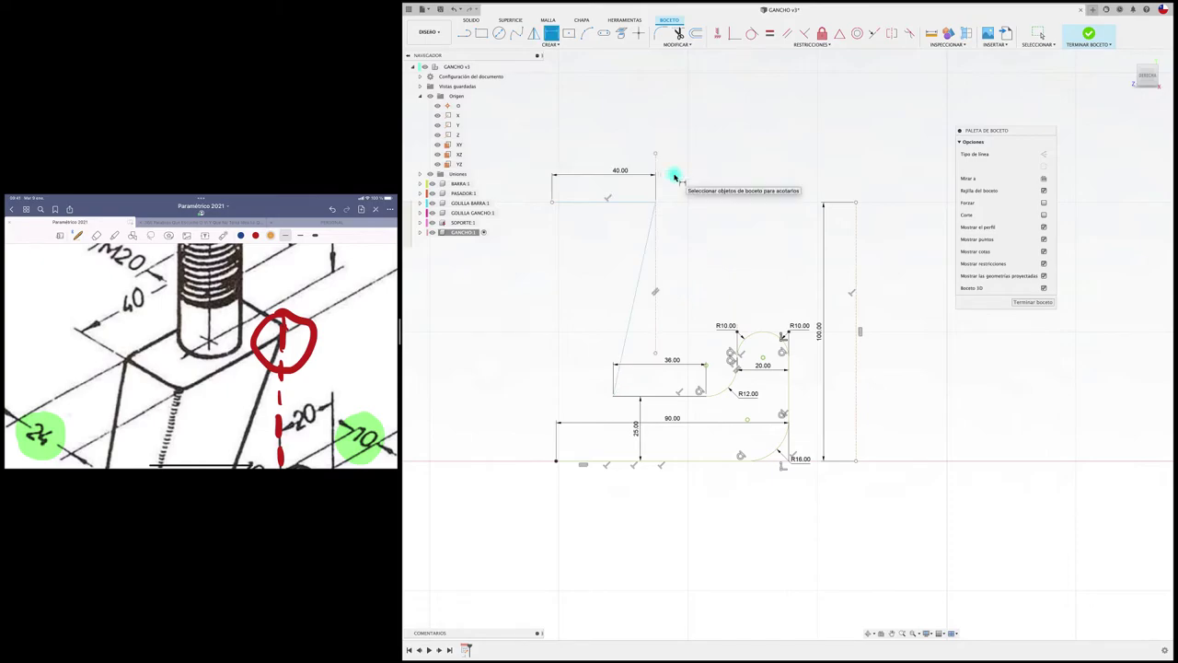
Reattach the top line's end to the slanted line and reset its 71.57 dimension to 40 mm.
{"action": "mouse_move", "coordinate": [675, 177]}
{"action": "left_mouse_down"}
{"action": "mouse_move", "coordinate": [718, 213]}
{"action": "mouse_move", "coordinate": [740, 210]}
{"action": "left_mouse_up"}
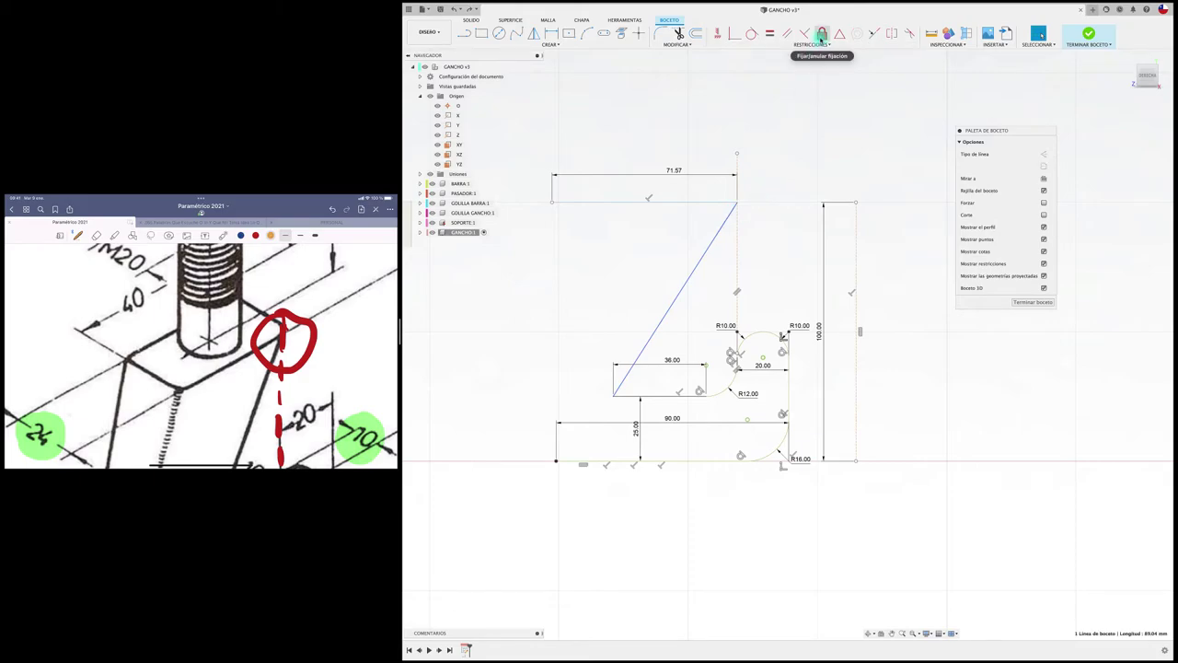
{"action": "left_click", "coordinate": [822, 33]}
{"action": "key", "text": "Escape"}
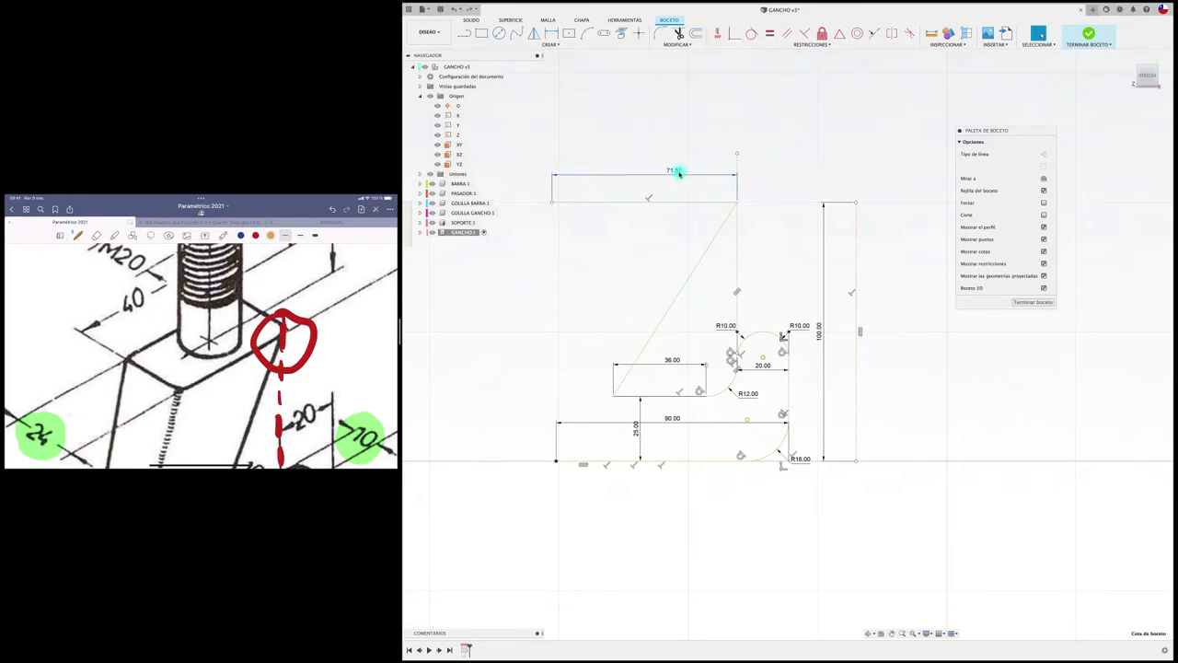
{"action": "double_click", "coordinate": [677, 173]}
{"action": "type", "text": "40"}
{"action": "key", "text": "Return"}
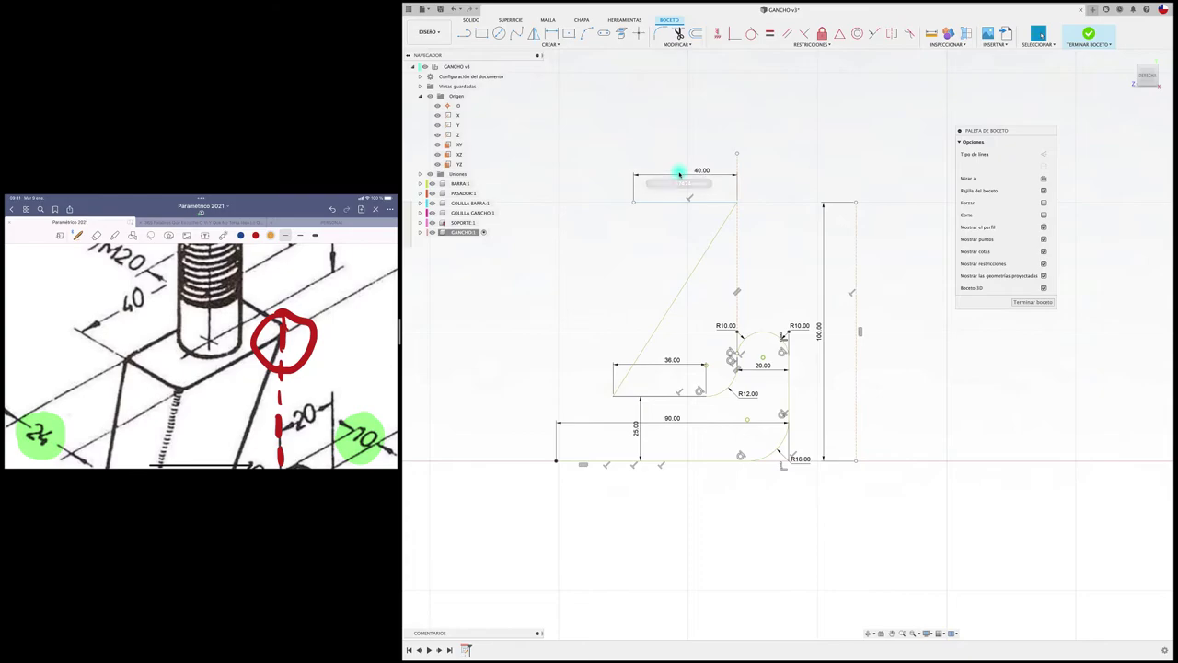
Draw the left side from the top edge down to the base's left corner.
{"action": "key", "text": "l"}
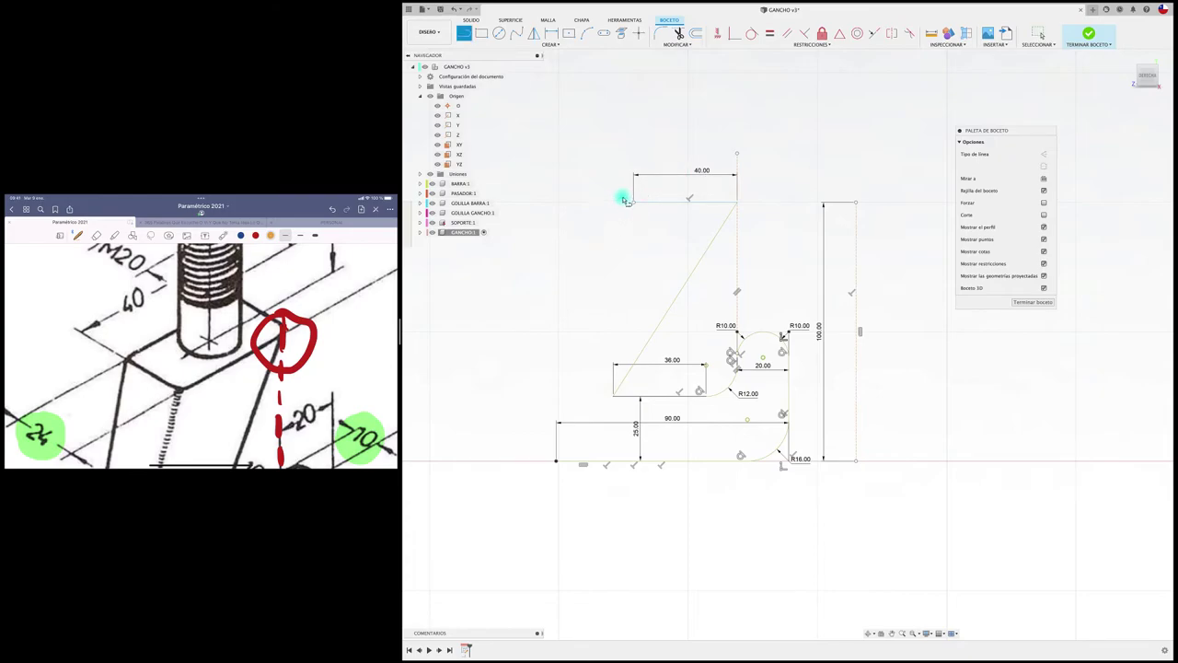
{"action": "mouse_move", "coordinate": [633, 201]}
{"action": "left_mouse_down"}
{"action": "mouse_move", "coordinate": [556, 388]}
{"action": "mouse_move", "coordinate": [556, 460]}
{"action": "left_mouse_up"}
{"action": "key", "text": "Escape"}
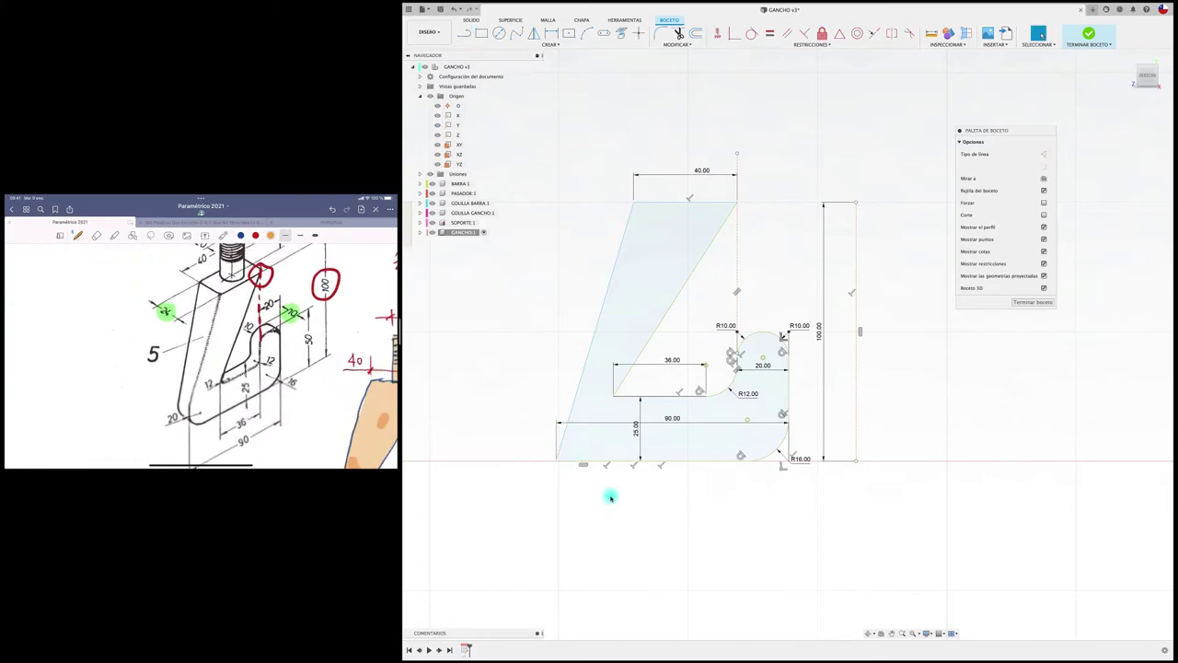
Fillet the inner corner below the slanted side with a 12 mm radius.
{"action": "left_click", "coordinate": [662, 33]}
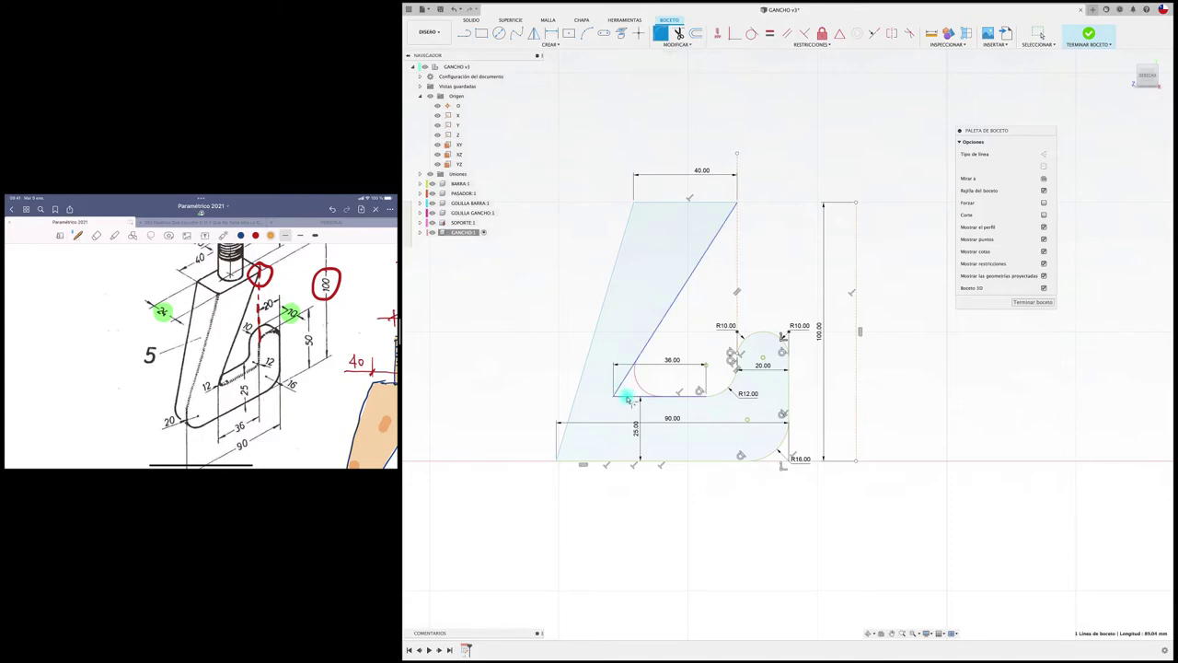
{"action": "left_click", "coordinate": [624, 398]}
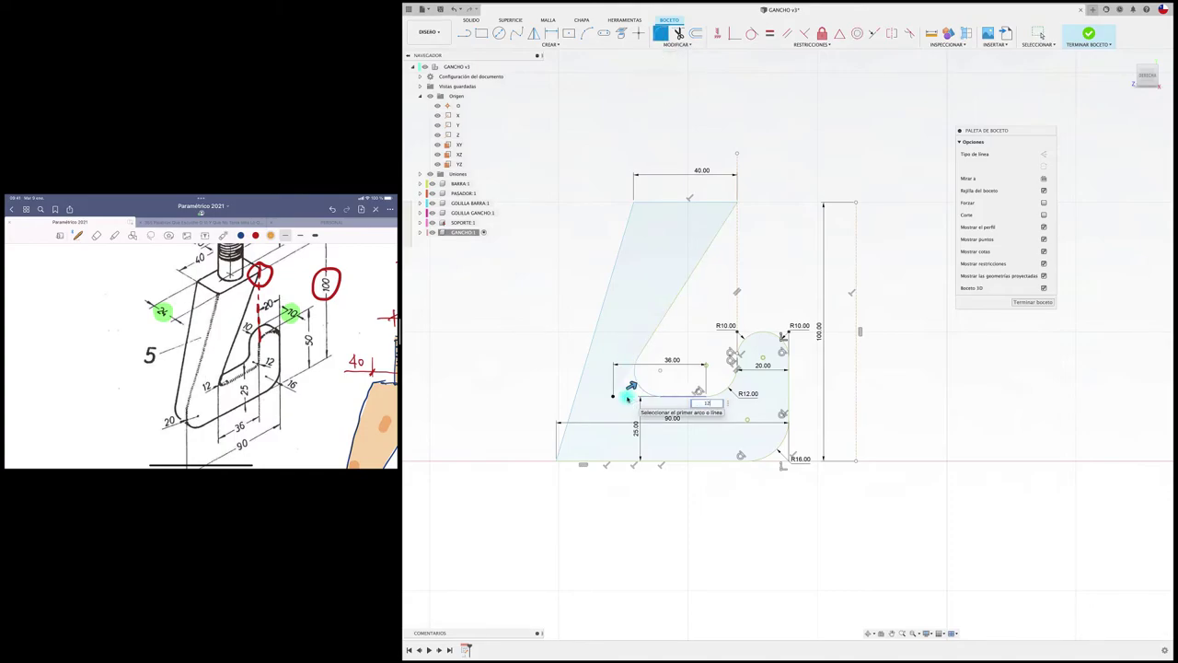
{"action": "key", "text": "Return"}
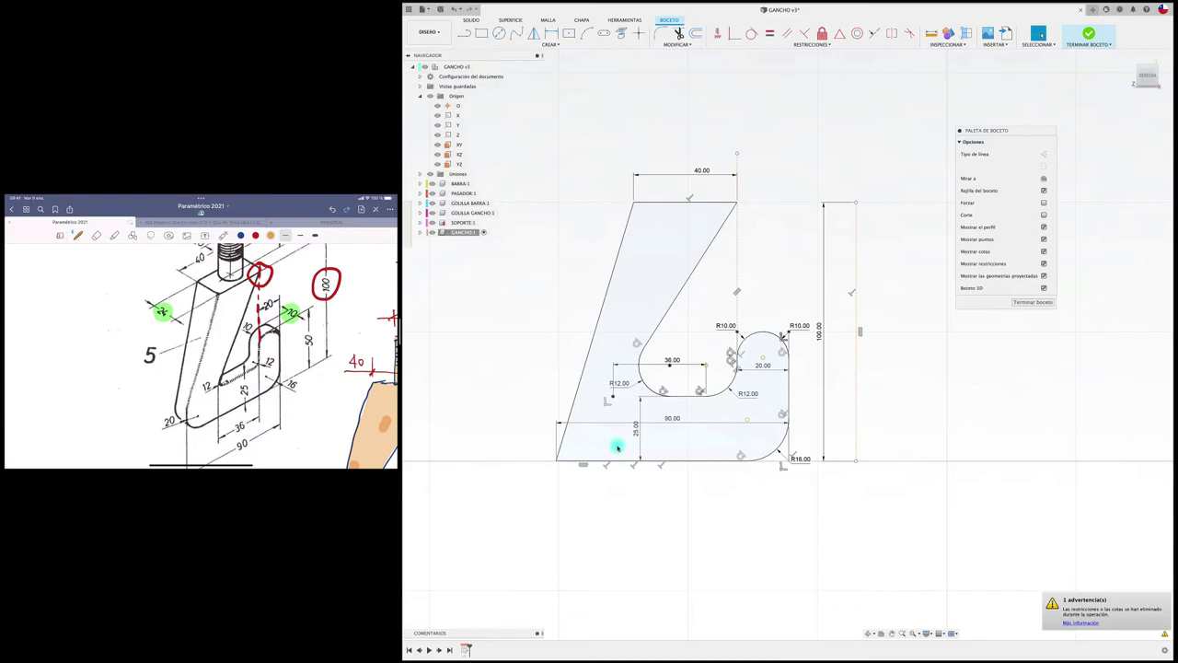
Round the bottom-left corner of the hook profile with a 20 mm fillet.
{"action": "left_click", "coordinate": [661, 33]}
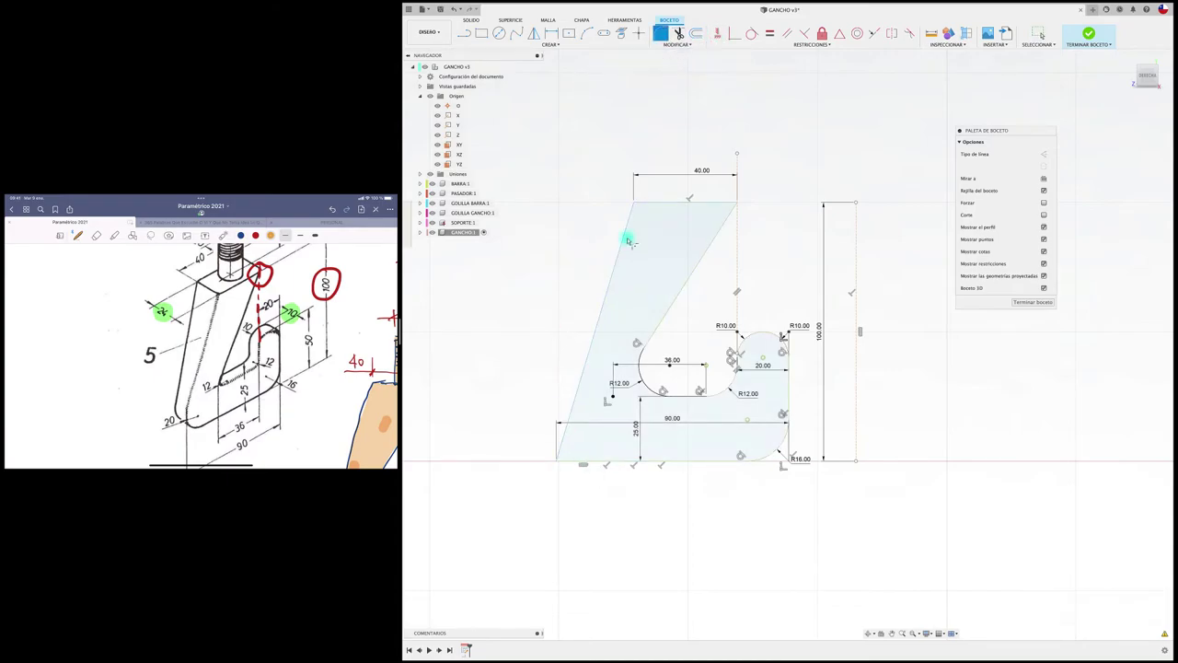
{"action": "left_click", "coordinate": [562, 450]}
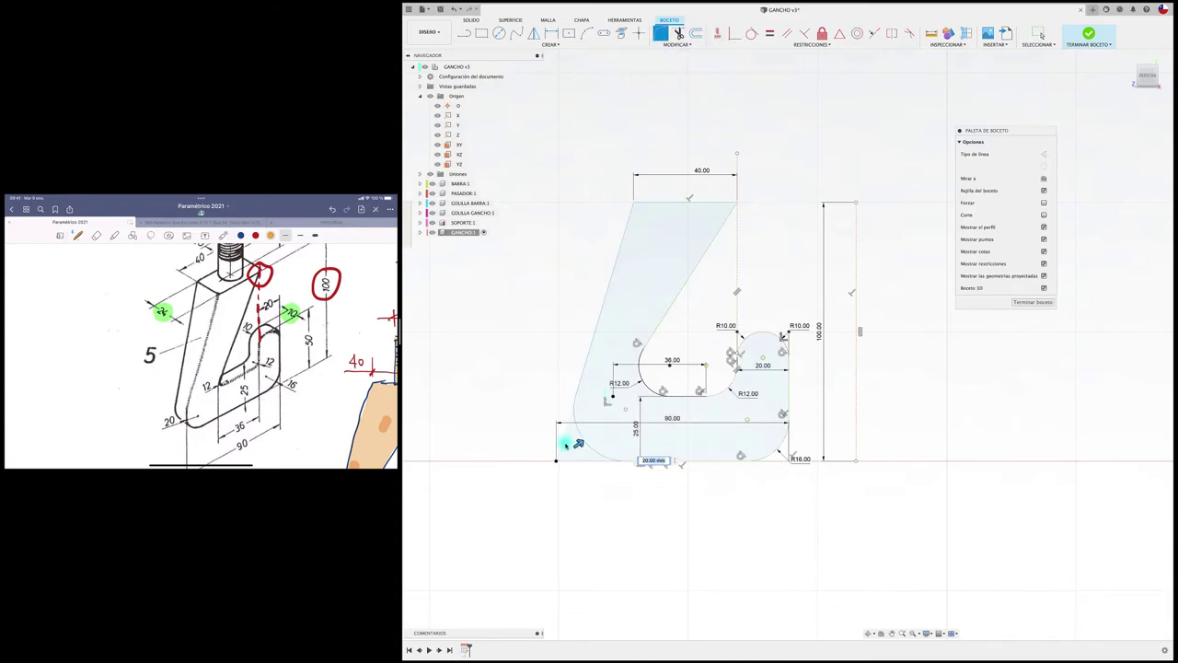
{"action": "left_click", "coordinate": [589, 493]}
{"action": "key", "text": "Escape"}
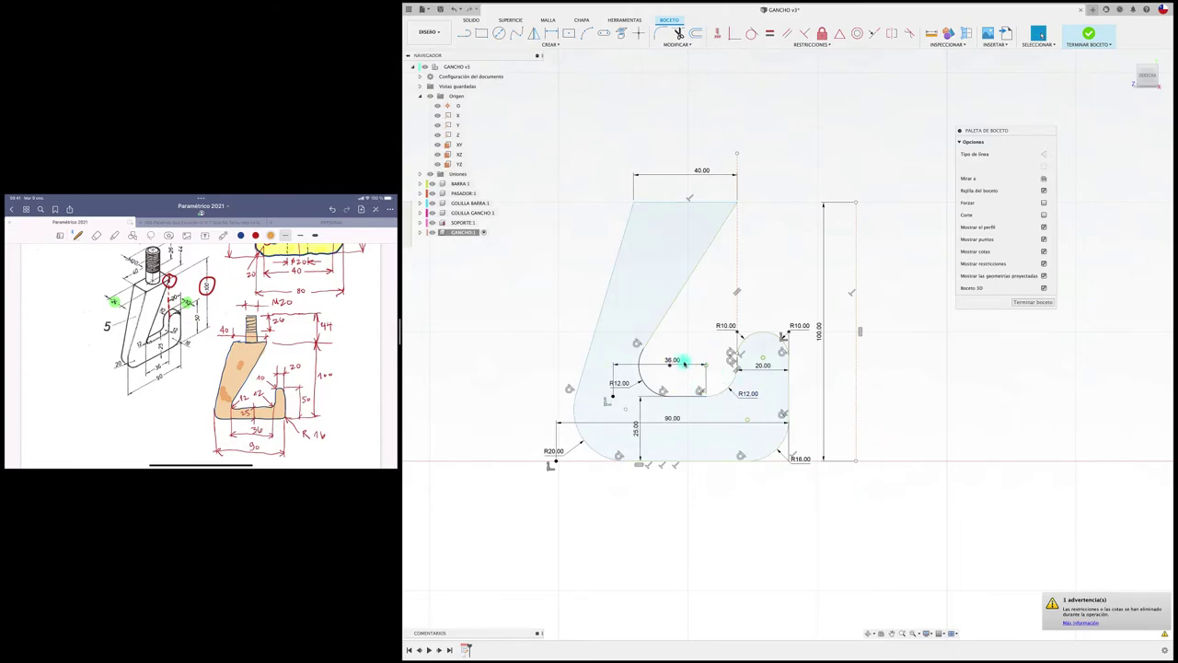
Replace the 36 mm dimension with a 14.07 reference dimension on the slot's bottom line.
{"action": "left_click", "coordinate": [684, 365]}
{"action": "key", "text": "Delete"}
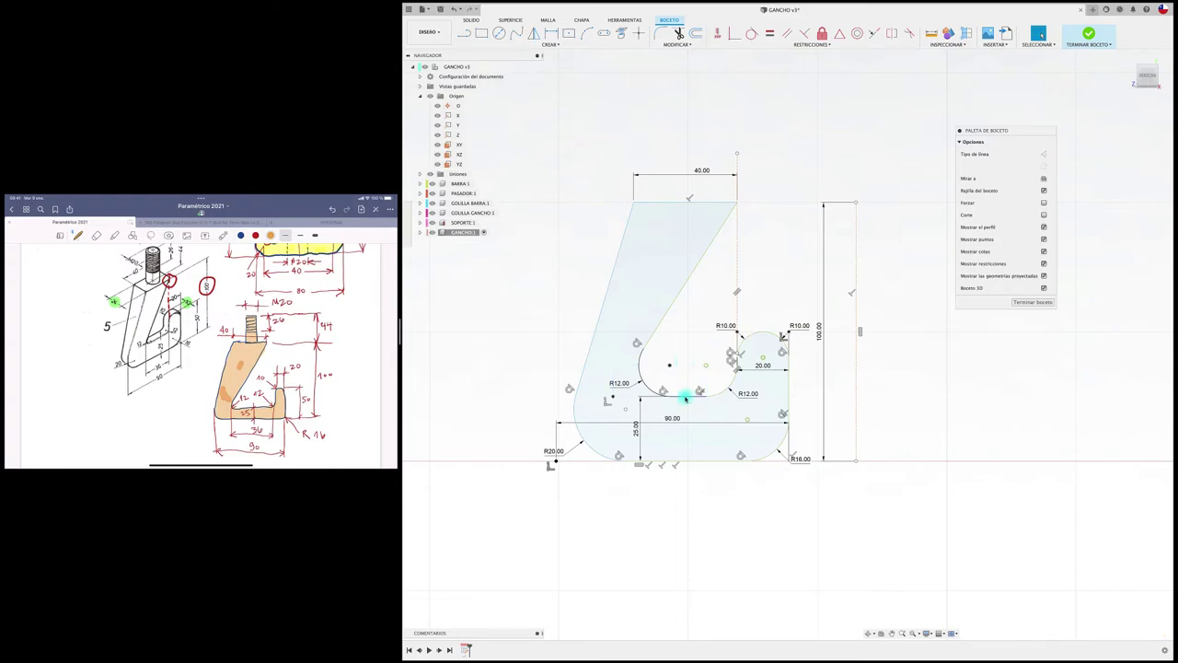
{"action": "left_click", "coordinate": [686, 397]}
{"action": "key", "text": "d"}
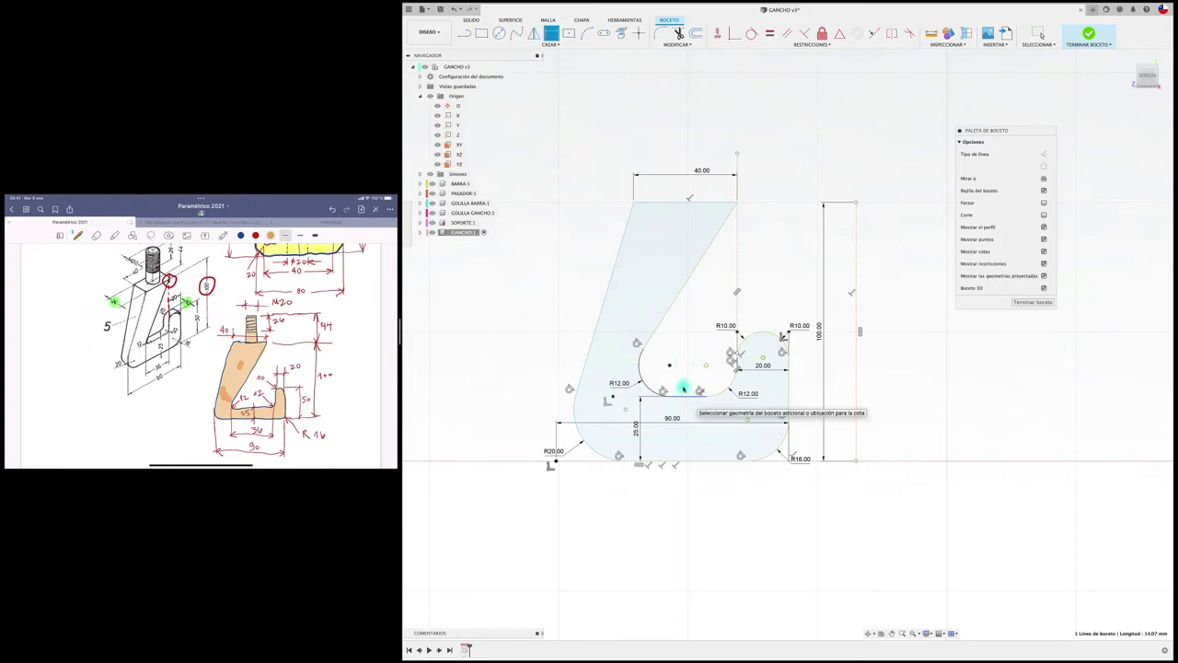
{"action": "left_click", "coordinate": [686, 381]}
{"action": "left_click", "coordinate": [863, 336]}
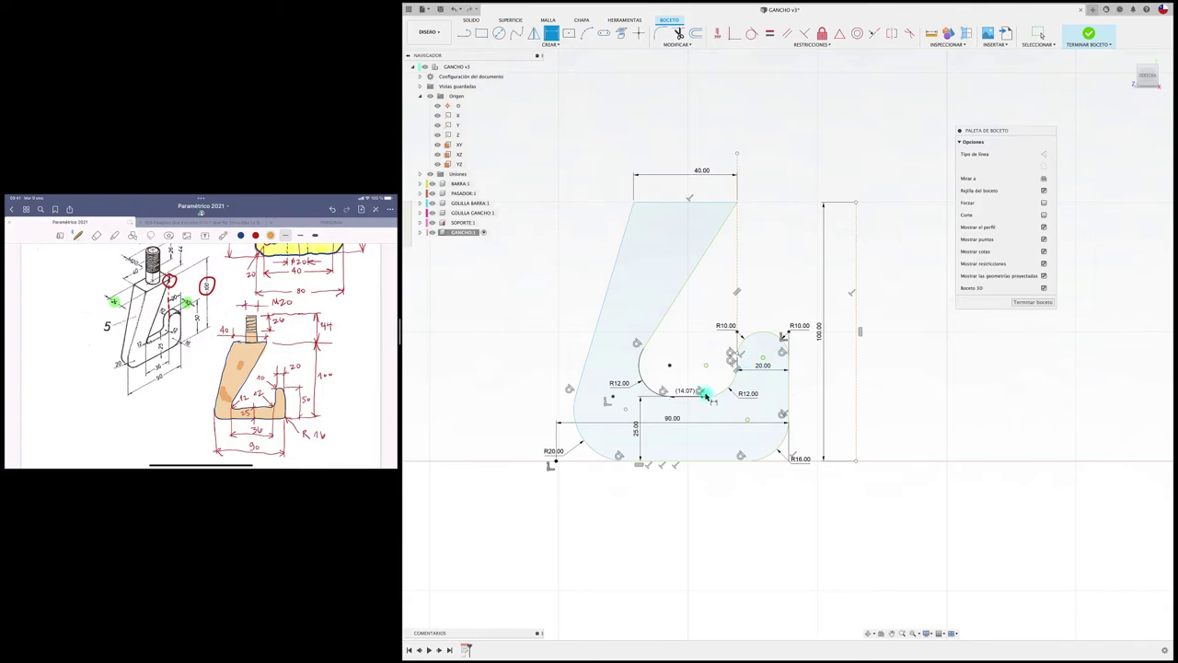
{"action": "key", "text": "Escape"}
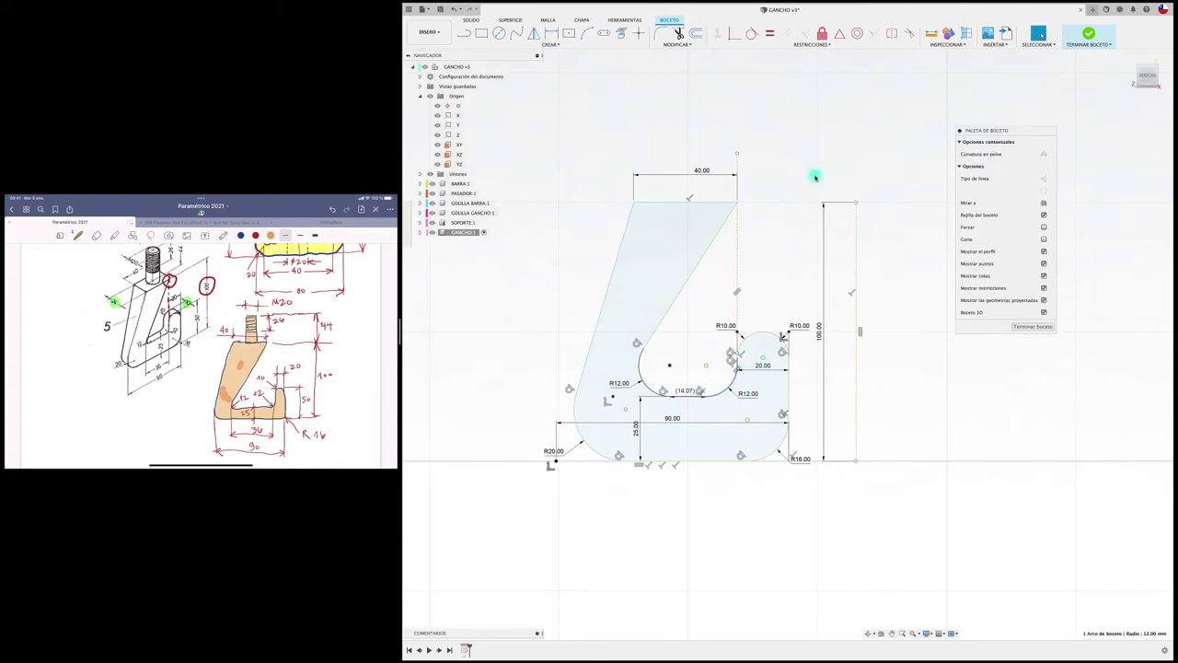
{"action": "left_click", "coordinate": [822, 33]}
{"action": "key", "text": "Escape"}
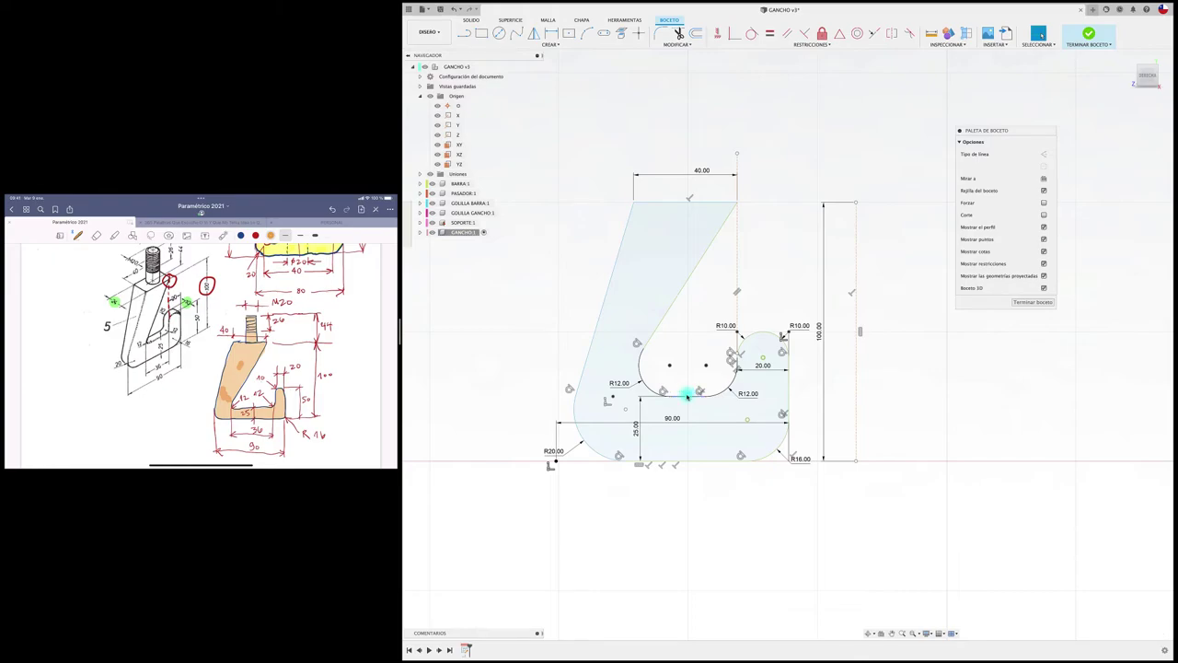
Re-dimension the slot's bottom line as a driven reference dimension.
{"action": "key", "text": "d"}
{"action": "left_click", "coordinate": [687, 395]}
{"action": "left_click", "coordinate": [689, 368]}
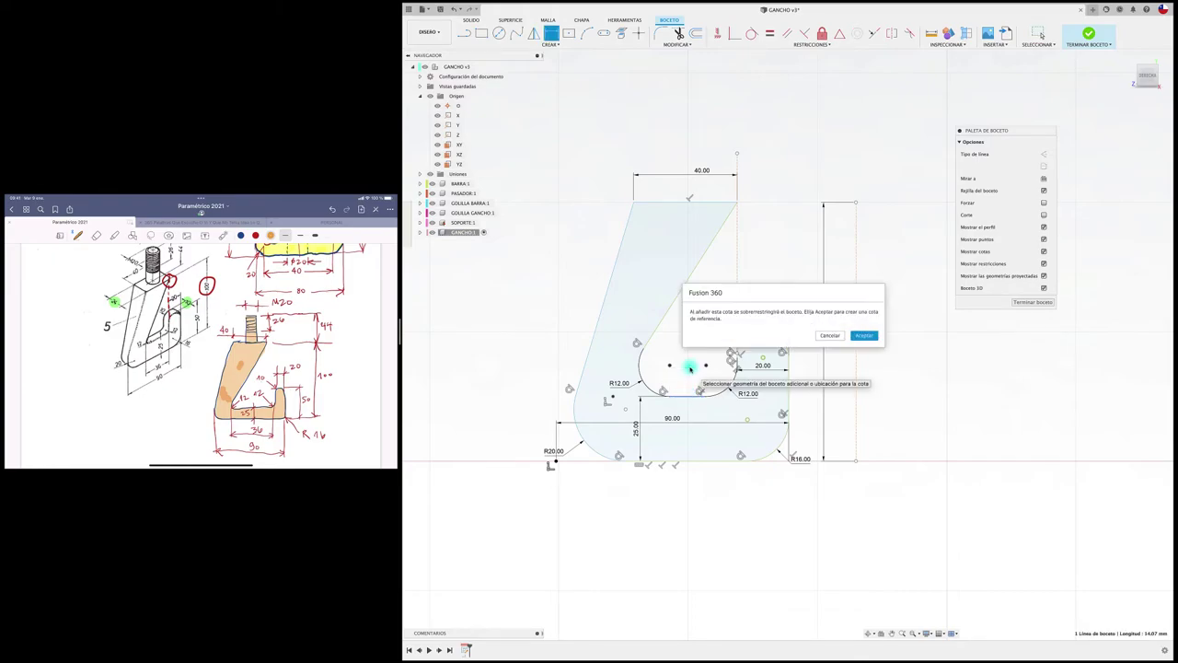
{"action": "left_click", "coordinate": [860, 337]}
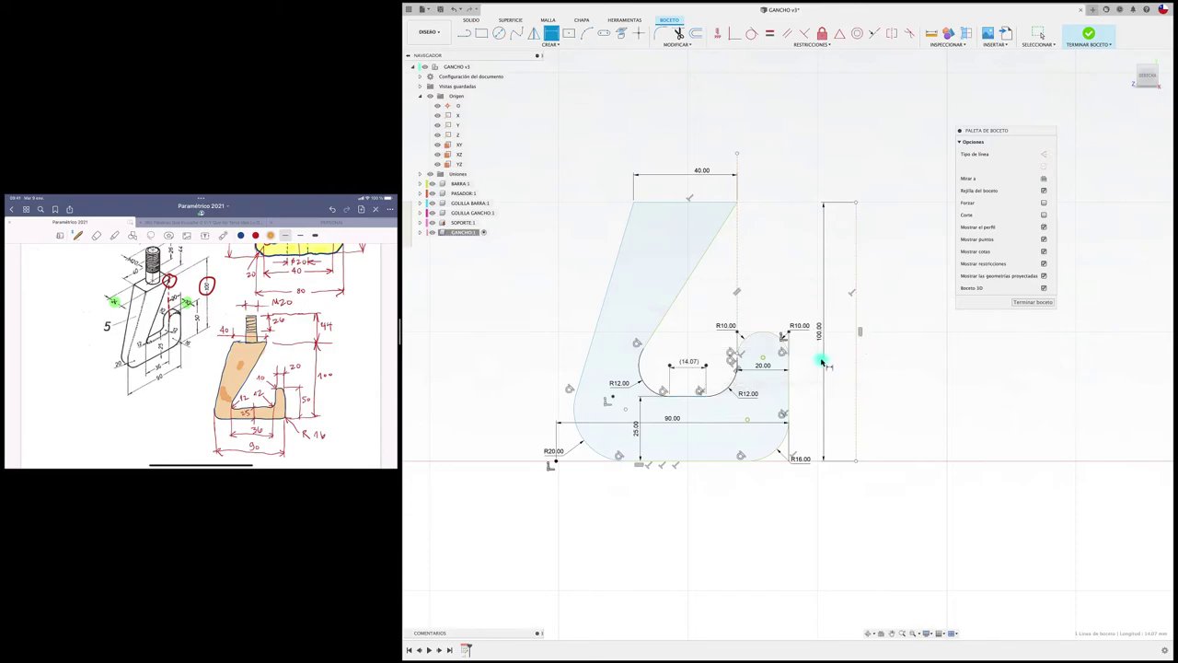
{"action": "key", "text": "Escape"}
Make the slot's upper-right arc tangent to its neighbouring line and delete the reference dimension.
{"action": "left_click", "coordinate": [754, 337]}
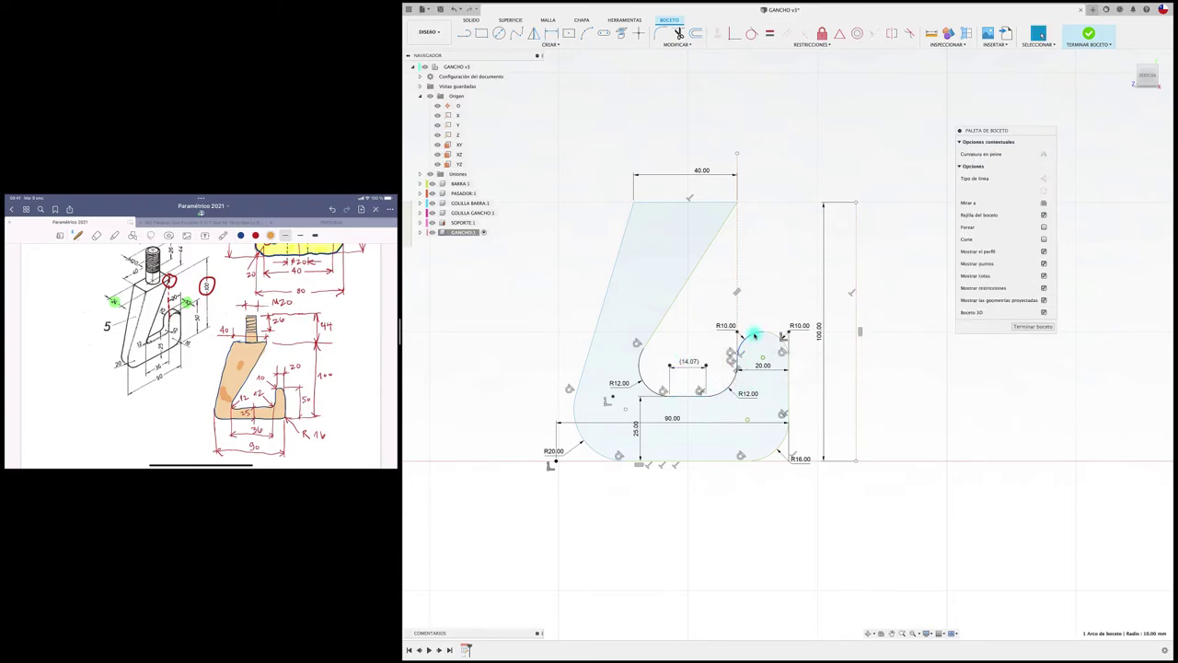
{"action": "left_click", "coordinate": [823, 33]}
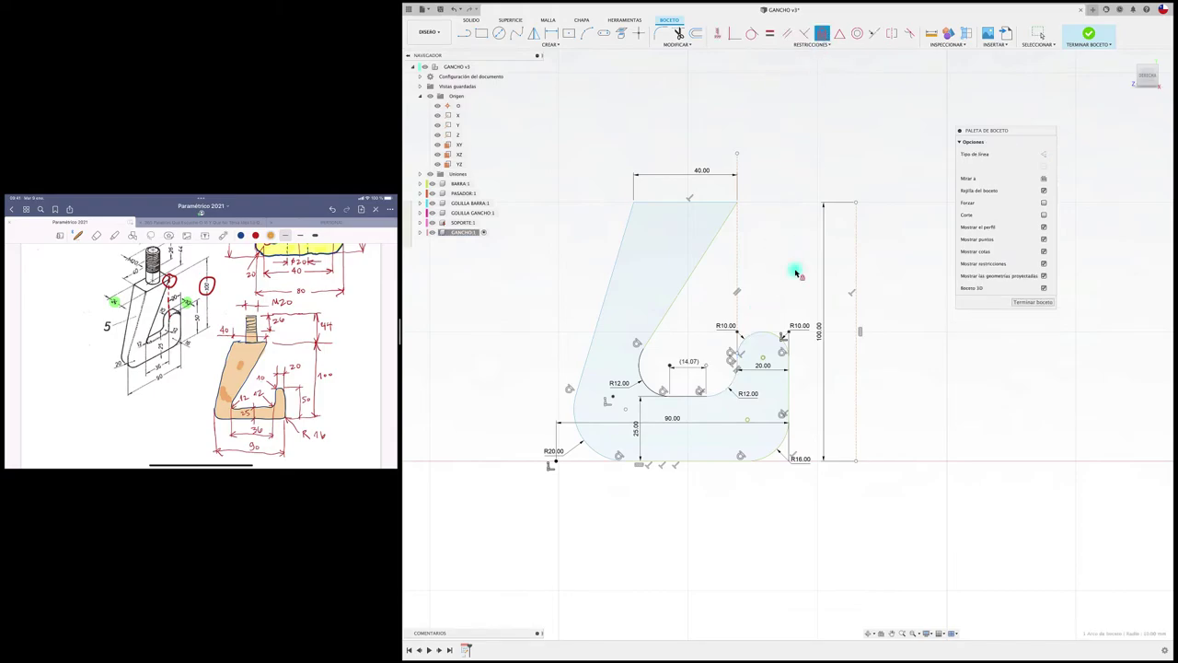
{"action": "left_click", "coordinate": [778, 336]}
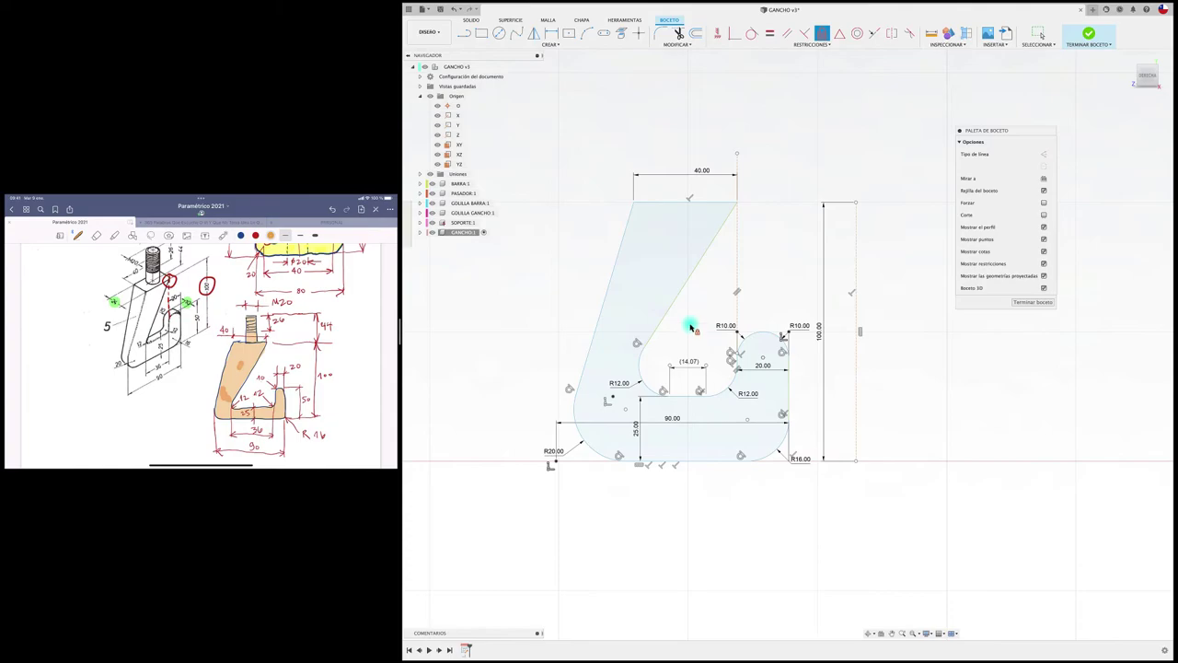
{"action": "key", "text": "Escape"}
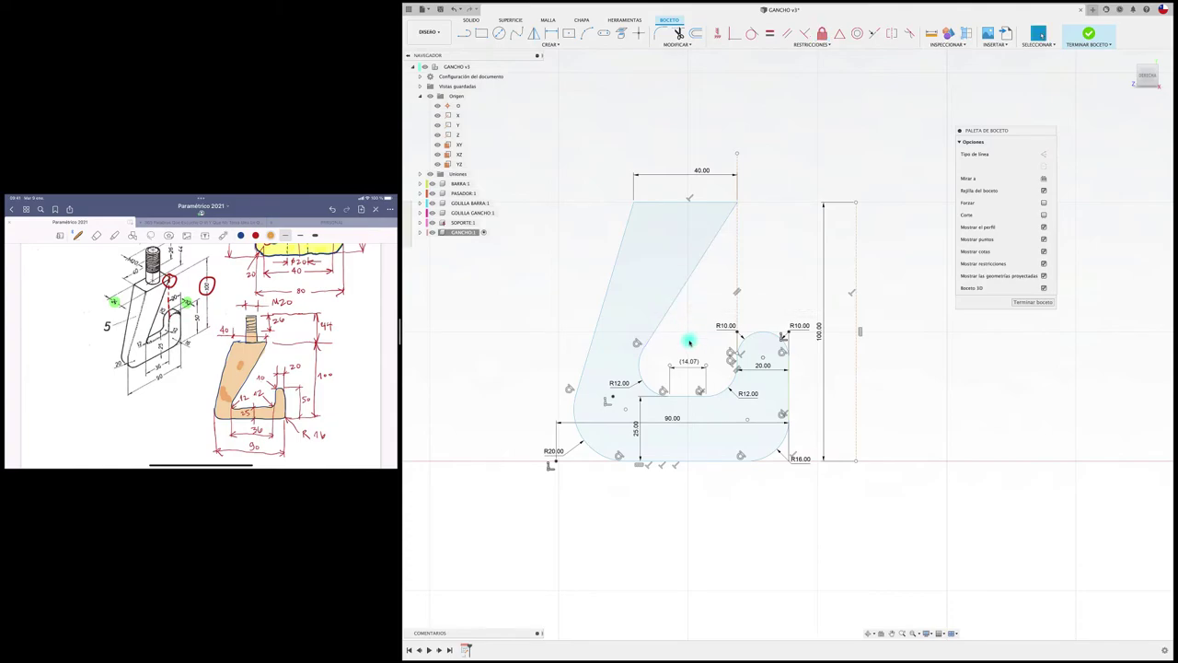
{"action": "key", "text": "Delete"}
Dimension the slot's straight inner edge to 36 mm.
{"action": "key", "text": "d"}
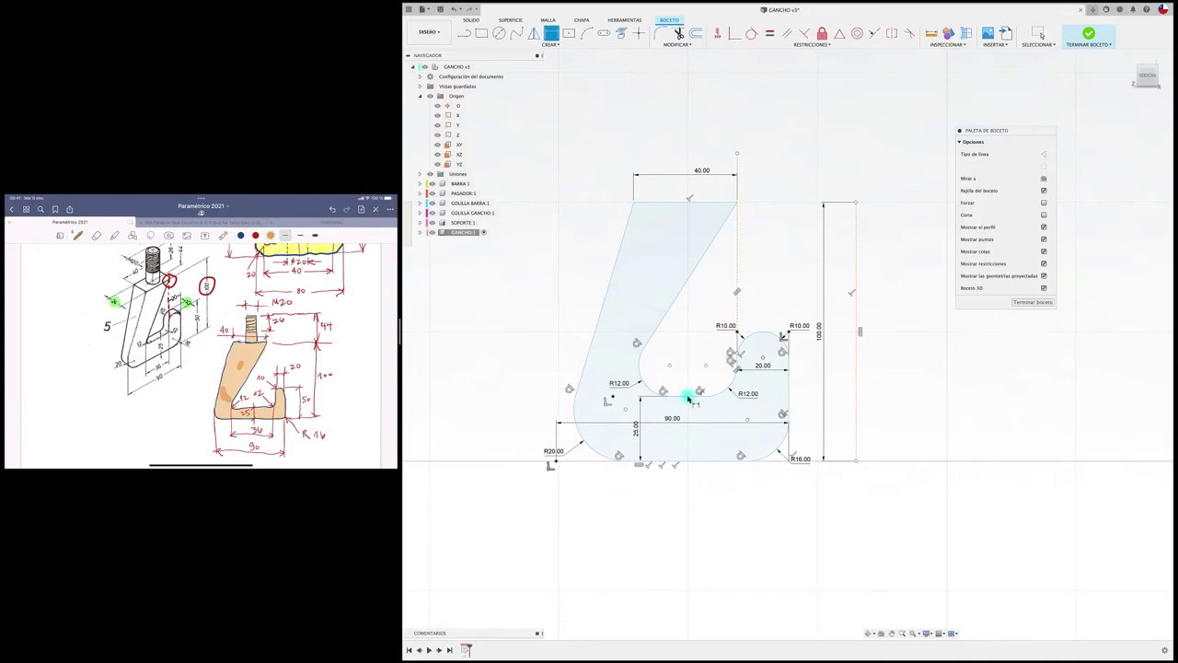
{"action": "left_click", "coordinate": [682, 397]}
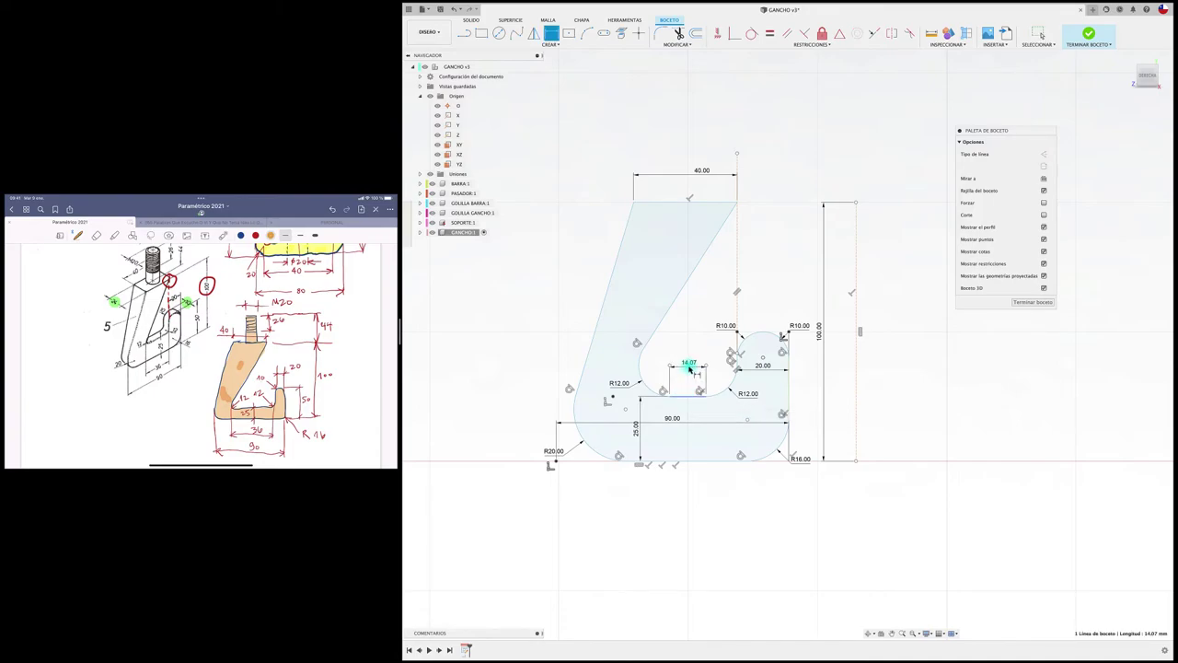
{"action": "left_click", "coordinate": [688, 367]}
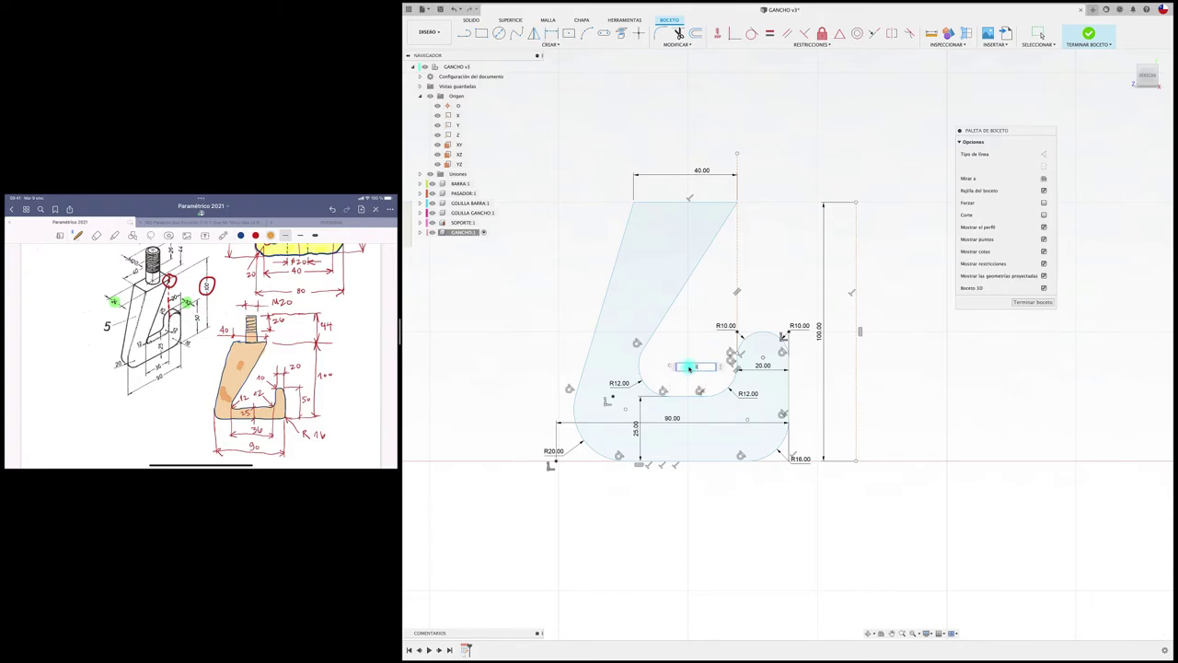
{"action": "type", "text": "36"}
{"action": "key", "text": "Return"}
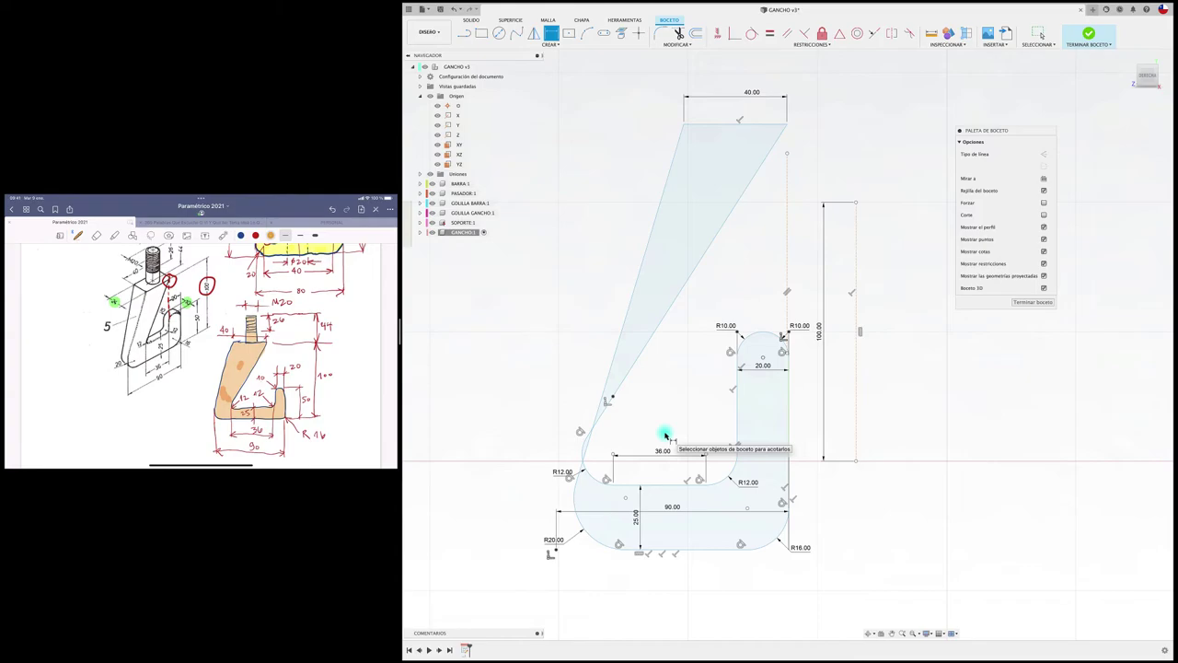
Undo the 36 dimension, remove the inner diagonal line and R12 arc, and set 14.07 to 36.
{"action": "key", "text": "ctrl+z"}
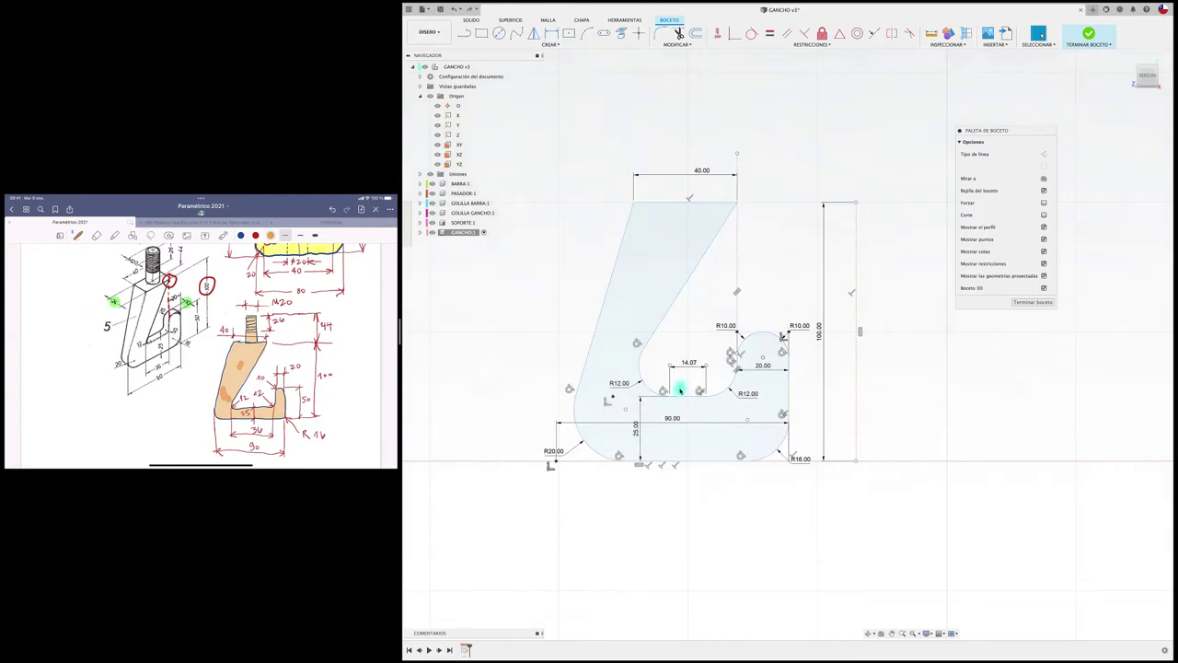
{"action": "left_click", "coordinate": [668, 309]}
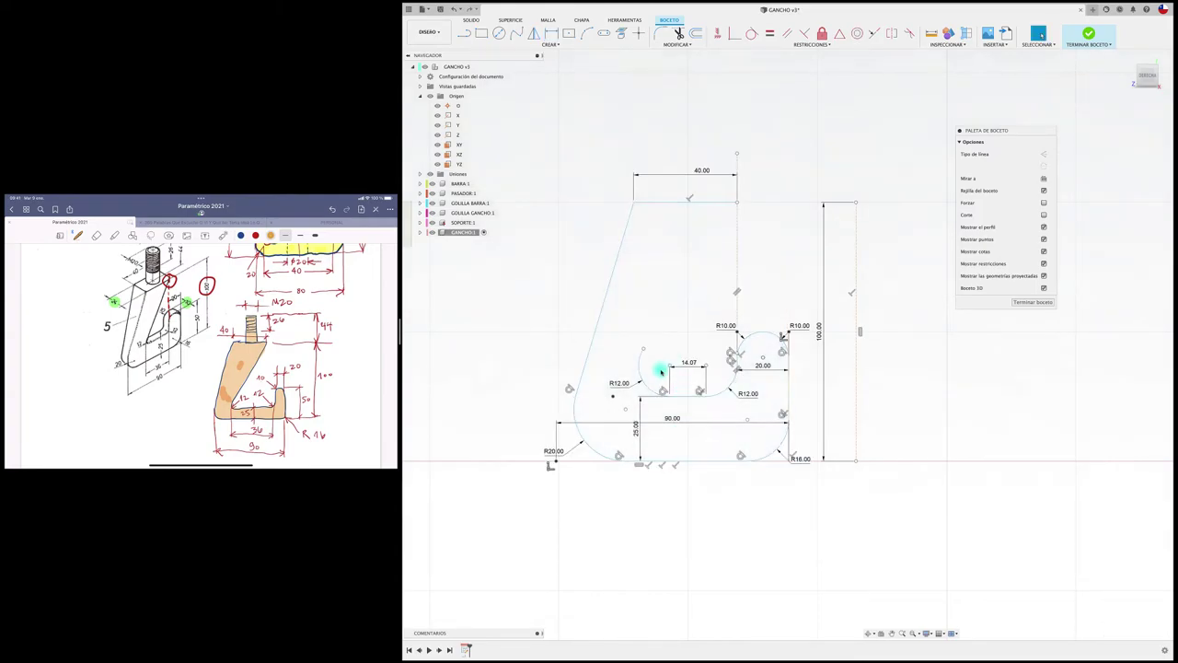
{"action": "left_click", "coordinate": [640, 355]}
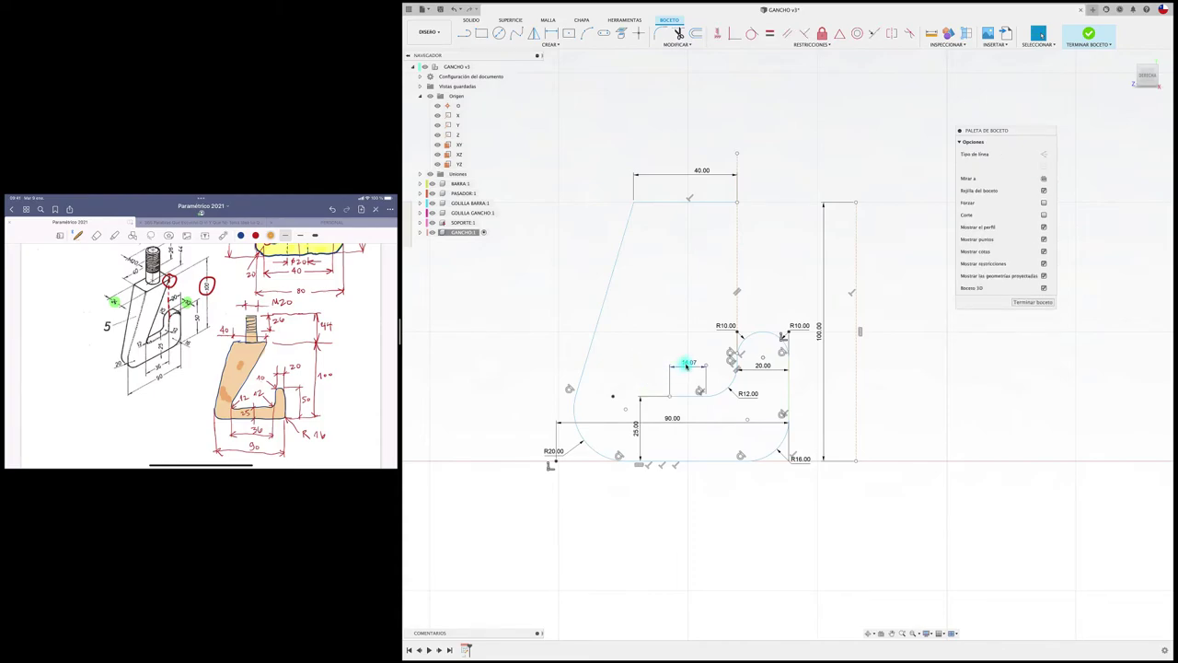
{"action": "double_click", "coordinate": [686, 364]}
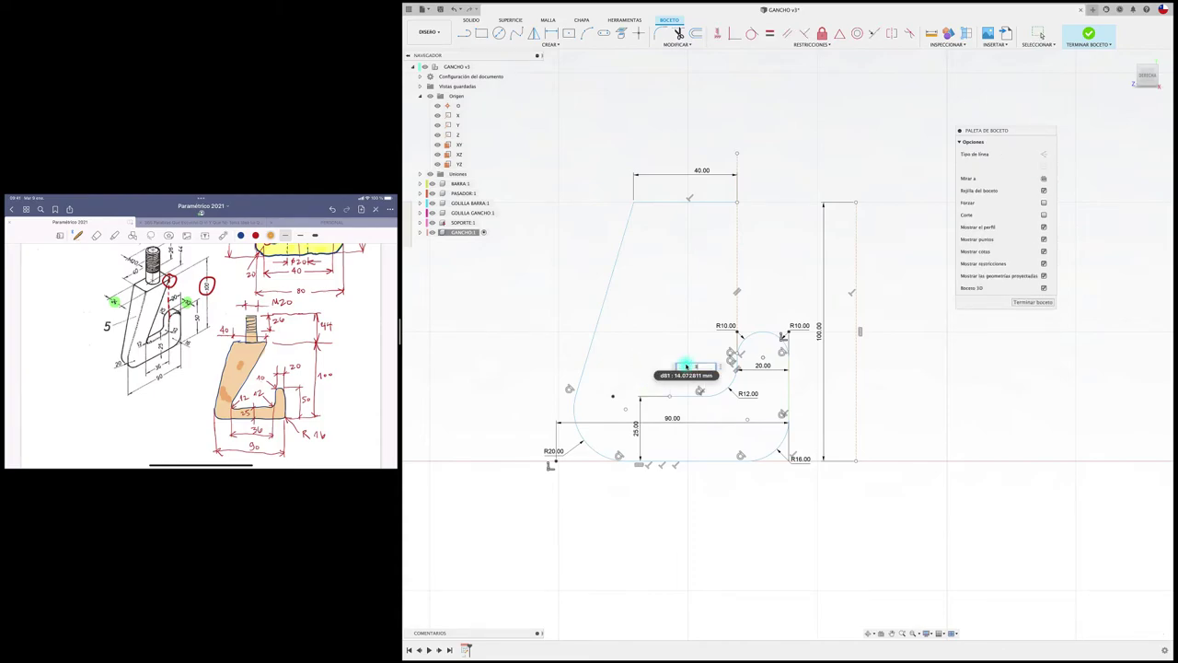
{"action": "key", "text": "Return"}
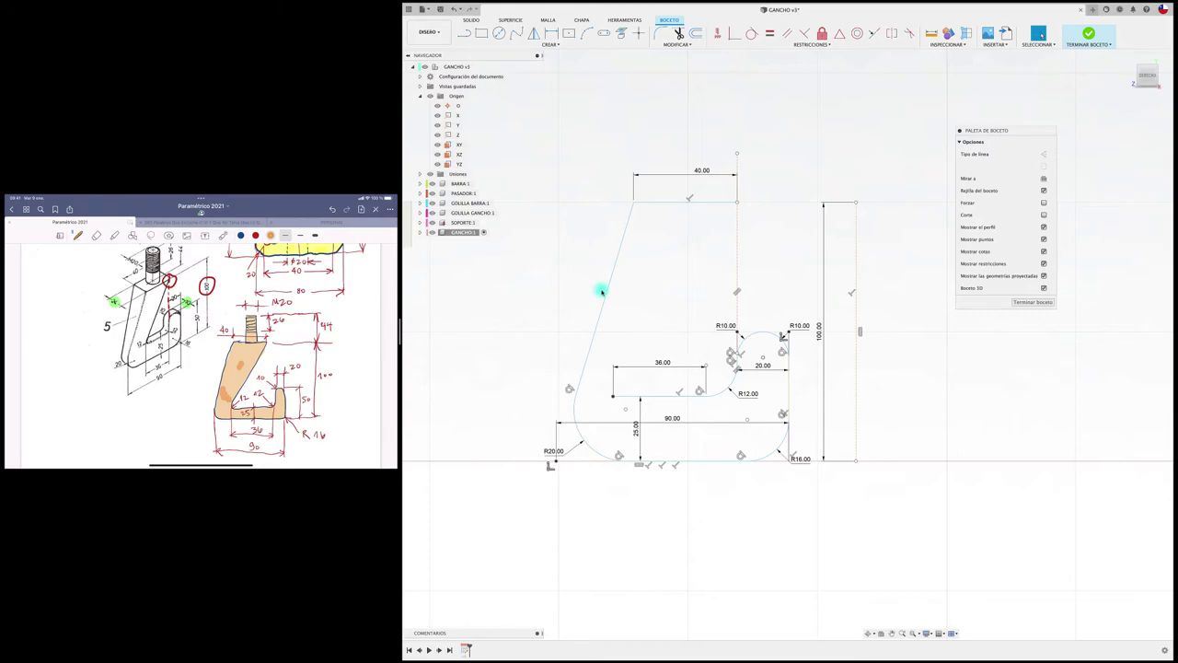
Delete the outer slanted line and the lower-left R20 arc.
{"action": "left_click", "coordinate": [606, 292]}
{"action": "key", "text": "Delete"}
{"action": "left_click", "coordinate": [575, 411]}
{"action": "key", "text": "Delete"}
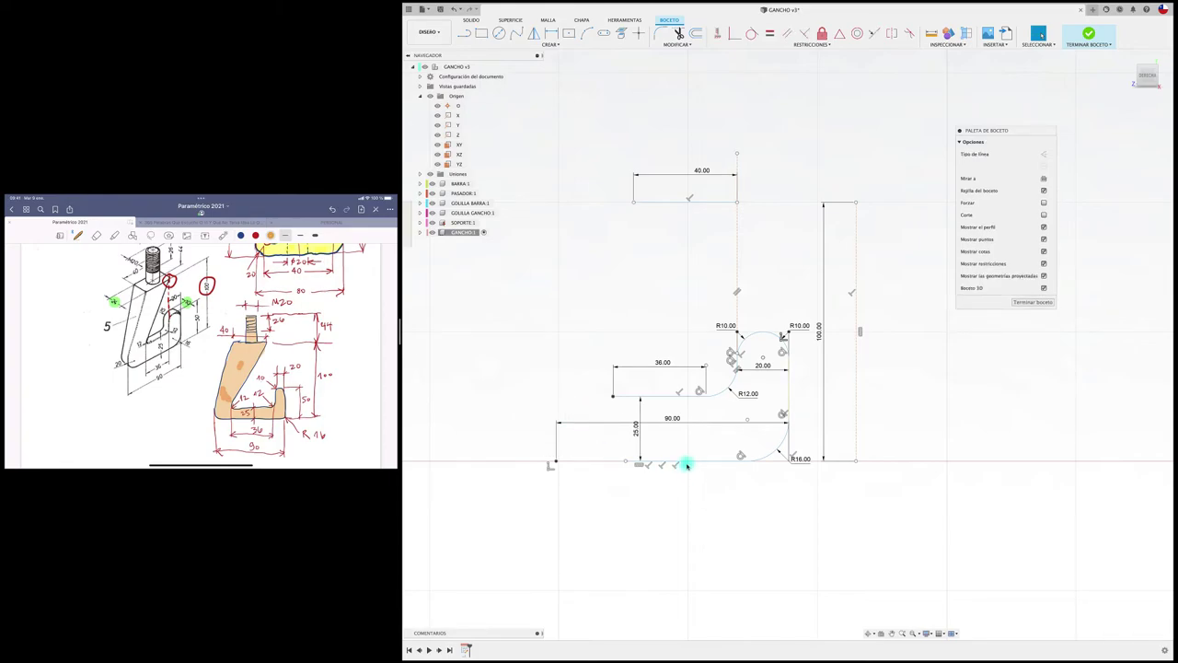
Dimension the bottom line to 90 mm, then delete it with the short vertical edge.
{"action": "left_click", "coordinate": [686, 462]}
{"action": "key", "text": "d"}
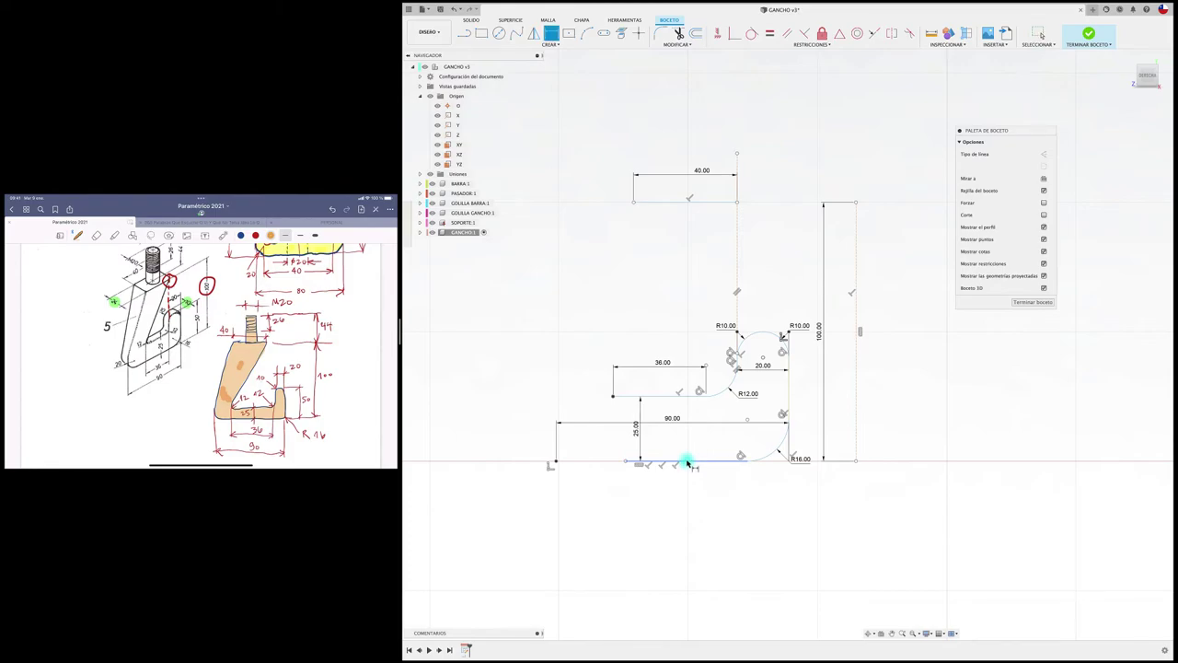
{"action": "left_click", "coordinate": [680, 512]}
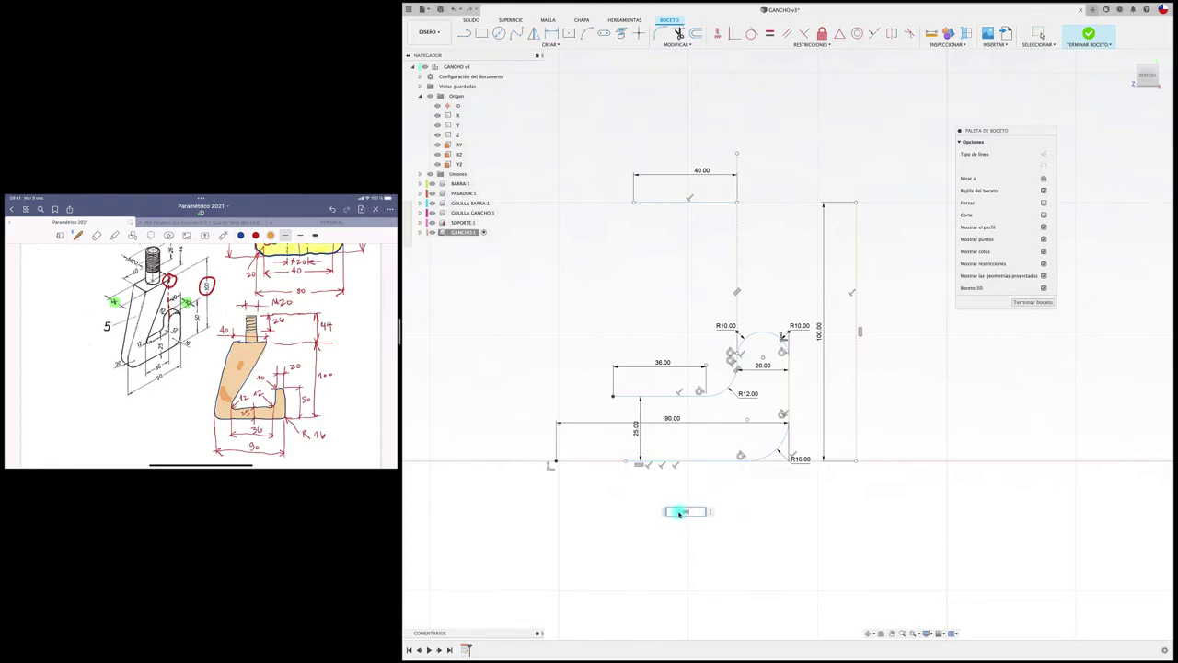
{"action": "type", "text": "90"}
{"action": "key", "text": "Return"}
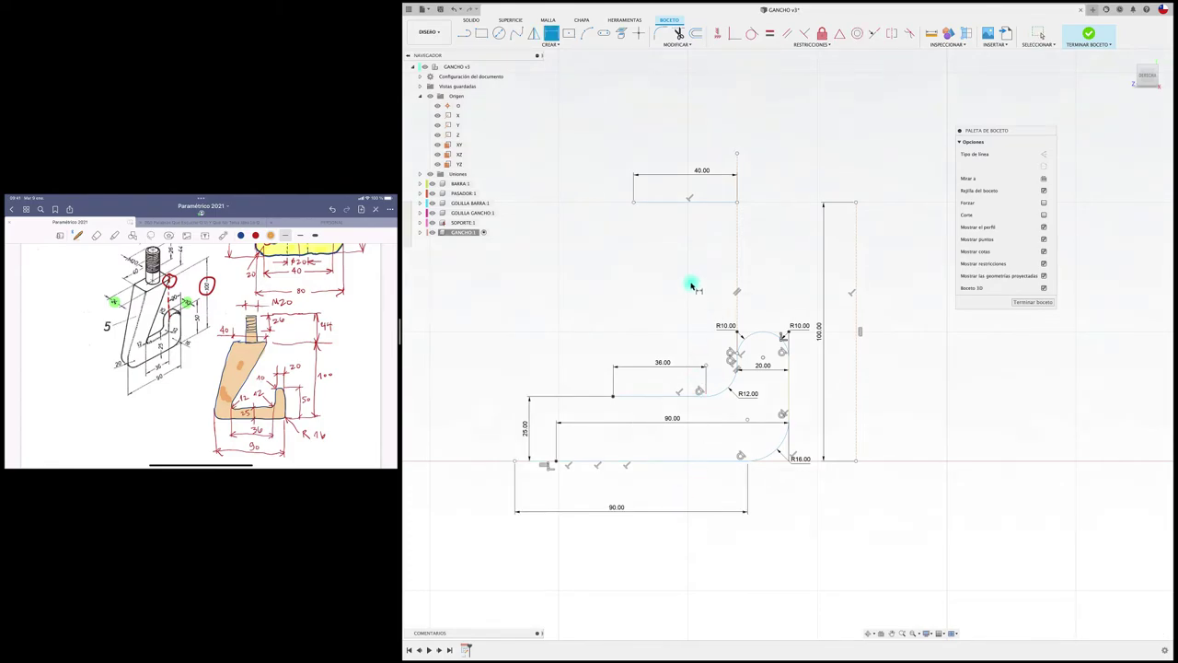
{"action": "key", "text": "l"}
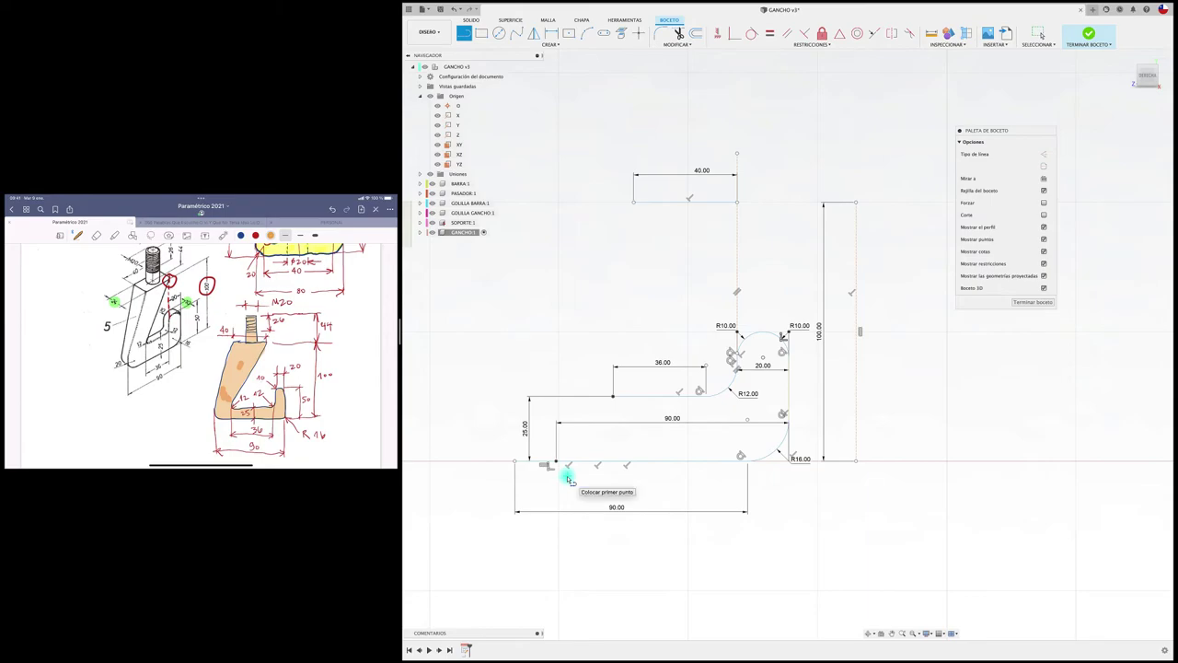
{"action": "key", "text": "Escape"}
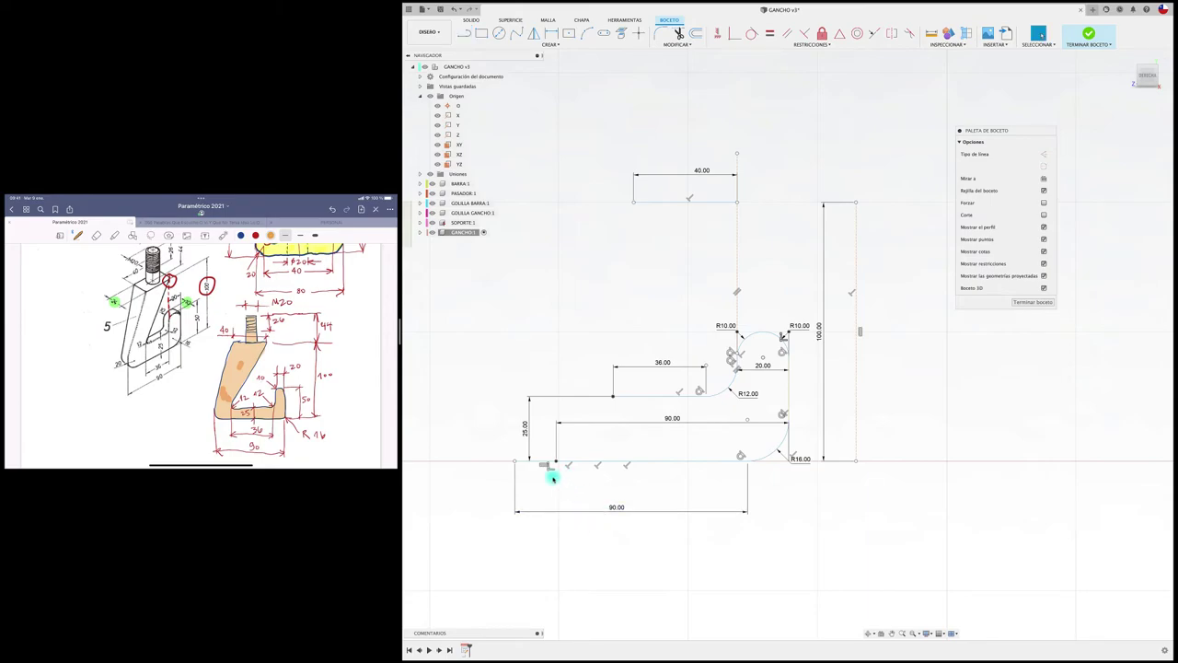
{"action": "left_click", "coordinate": [543, 463]}
{"action": "key", "text": "Delete"}
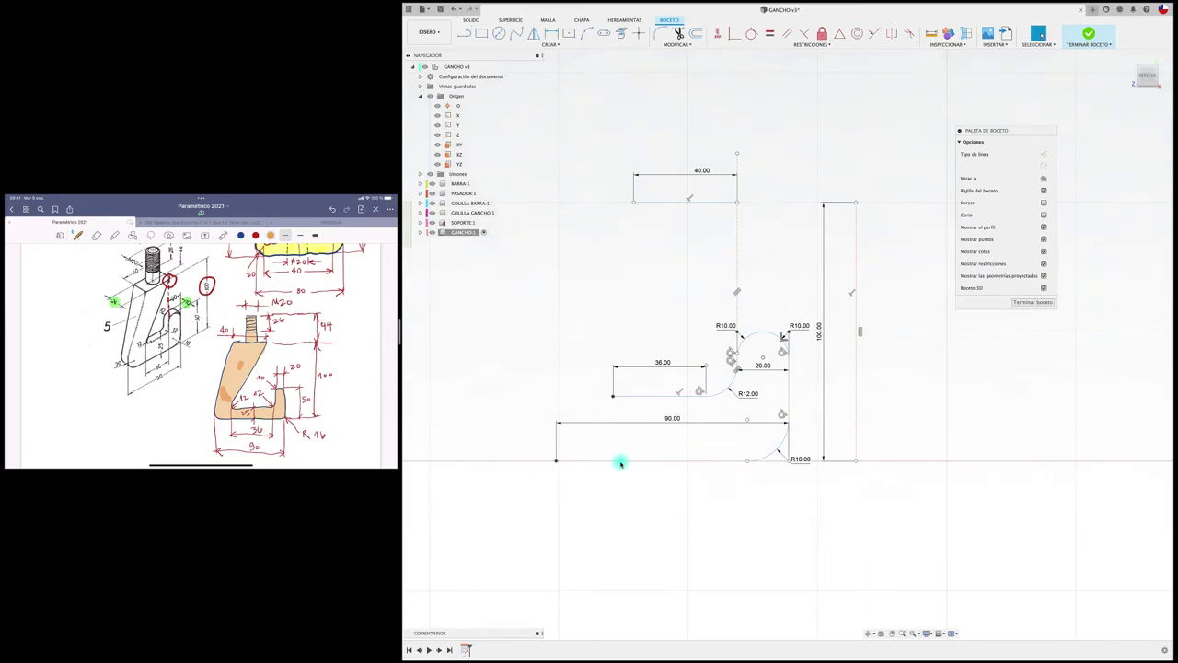
Draw a new bottom line, left slanted edge and inner slanted line to close the profile.
{"action": "key", "text": "l"}
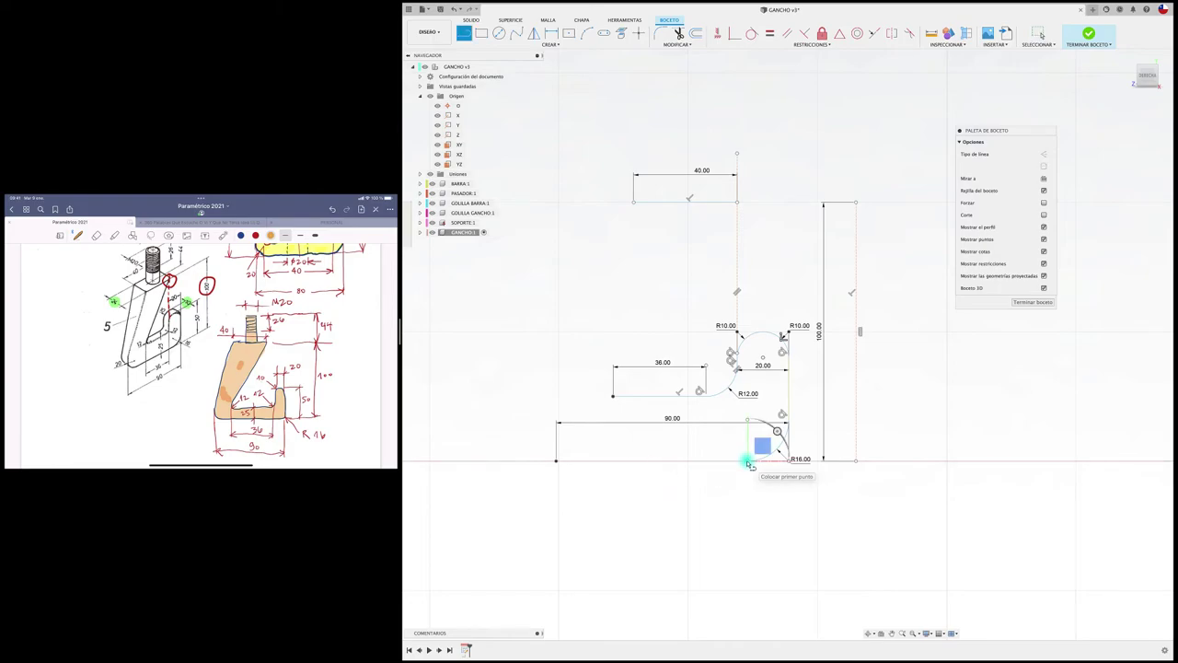
{"action": "left_click", "coordinate": [747, 460]}
{"action": "left_click", "coordinate": [556, 459]}
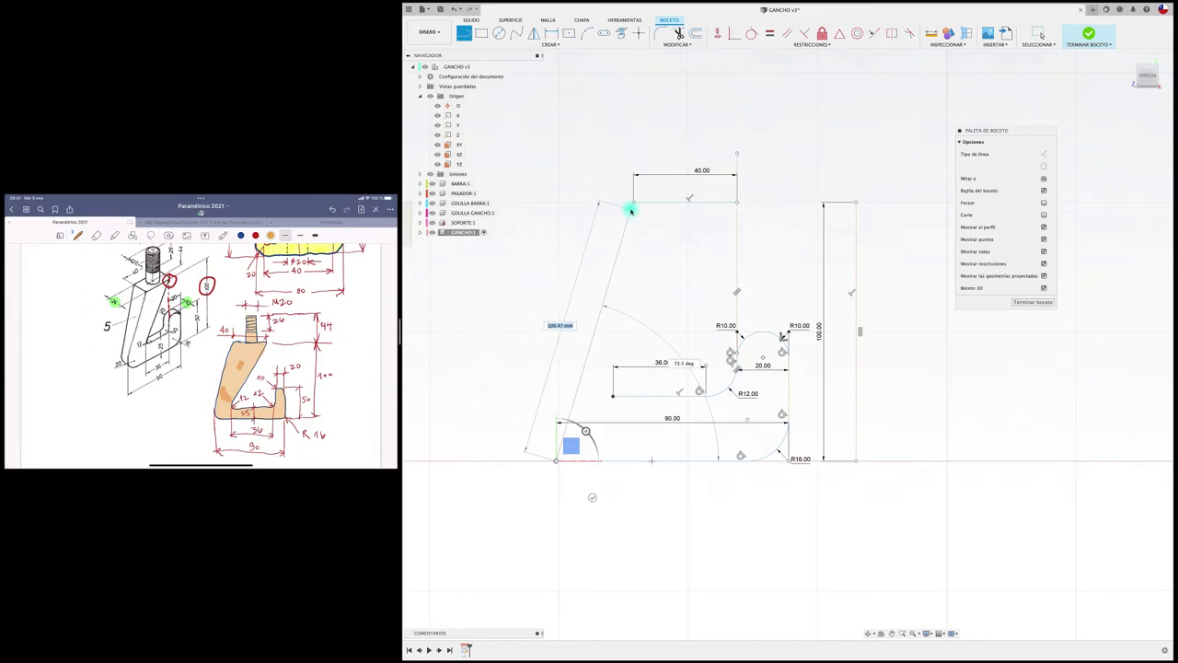
{"action": "left_click", "coordinate": [634, 205]}
{"action": "key", "text": "Escape"}
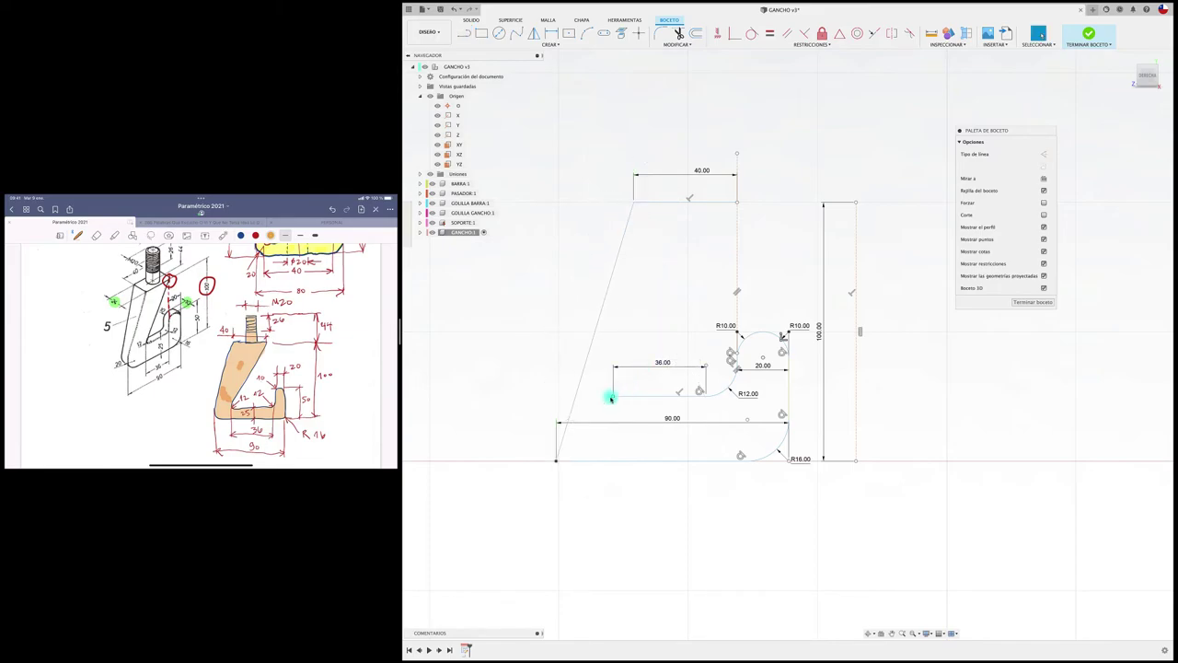
{"action": "key", "text": "l"}
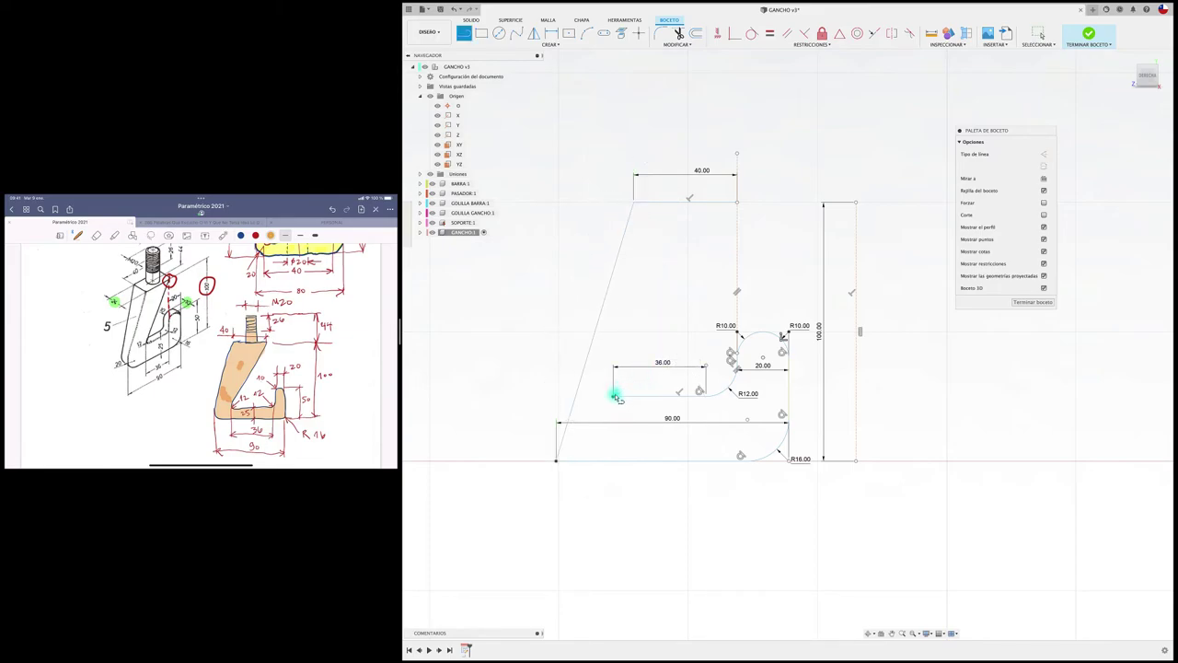
{"action": "left_click", "coordinate": [613, 396]}
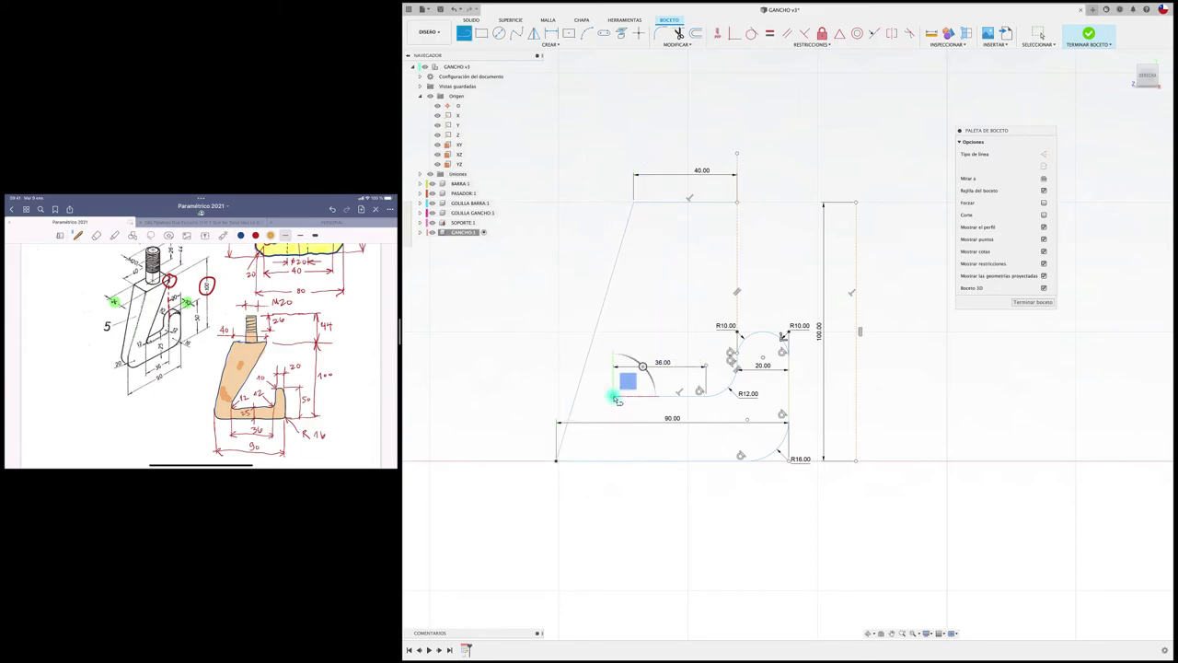
{"action": "left_click", "coordinate": [737, 202]}
{"action": "key", "text": "Escape"}
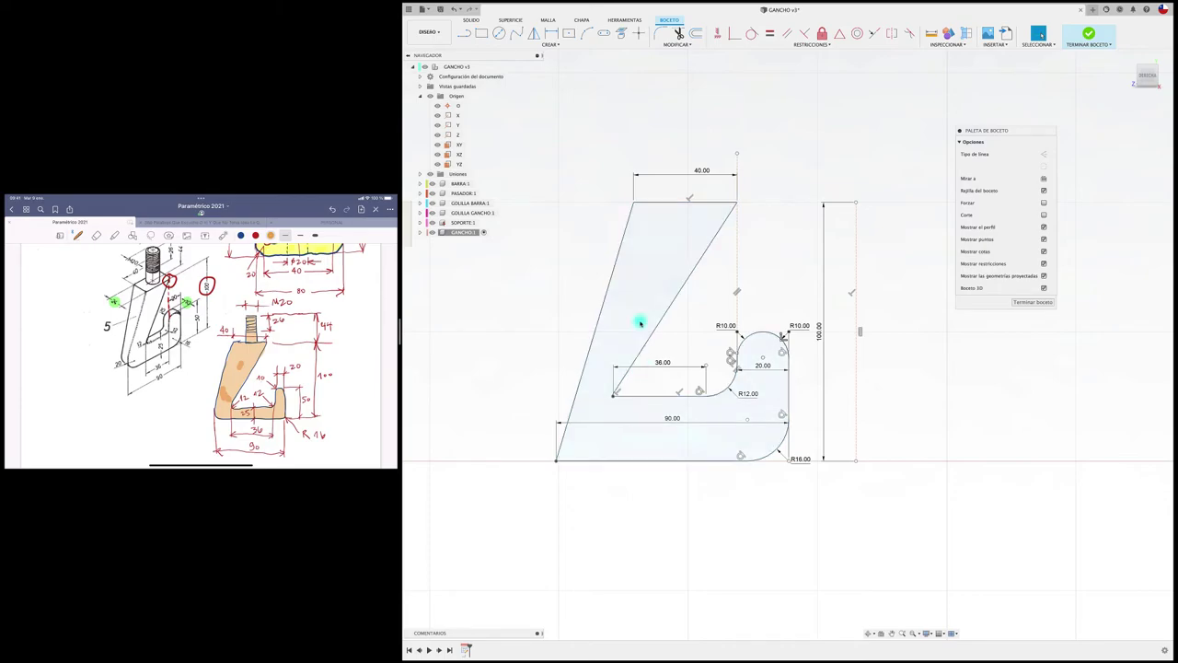
{"action": "left_click", "coordinate": [661, 33]}
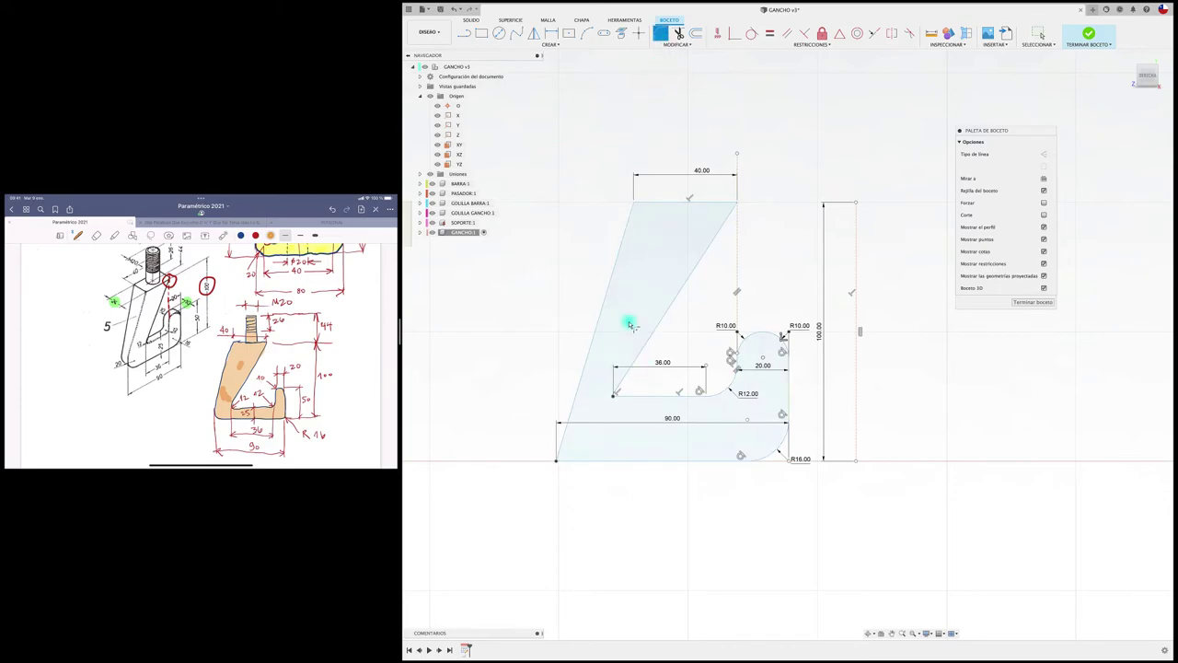
Fillet the slot's inner notch corner at R12 and the bottom-left corner at R20.
{"action": "left_click", "coordinate": [626, 389]}
{"action": "left_click", "coordinate": [632, 395]}
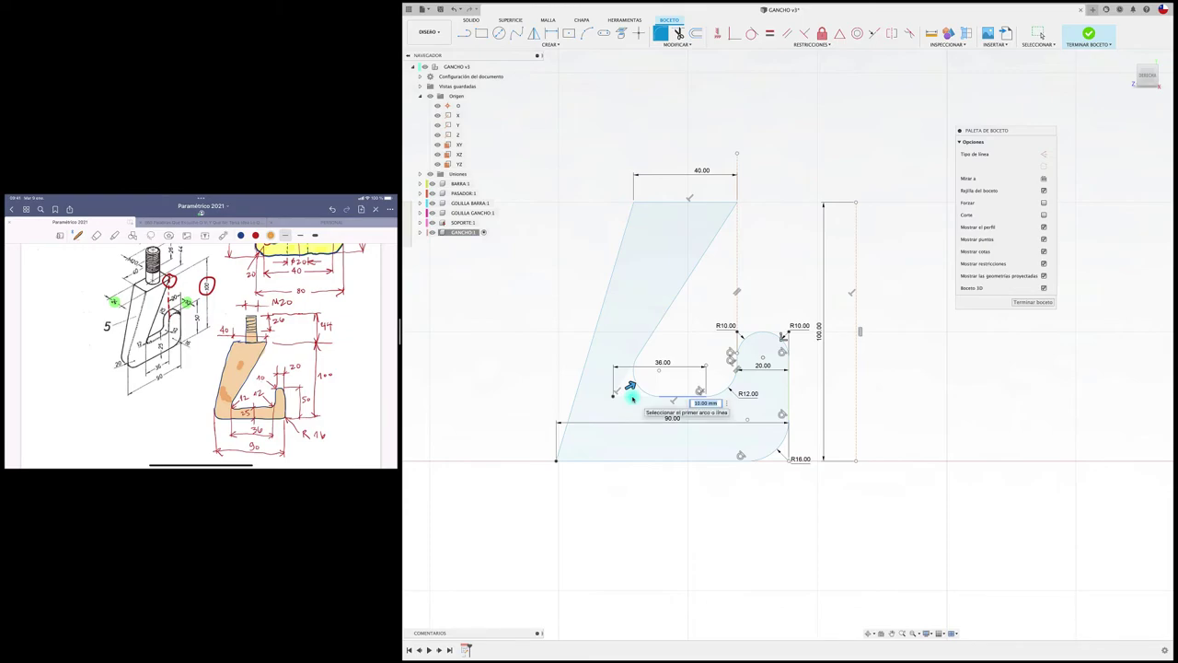
{"action": "type", "text": "12"}
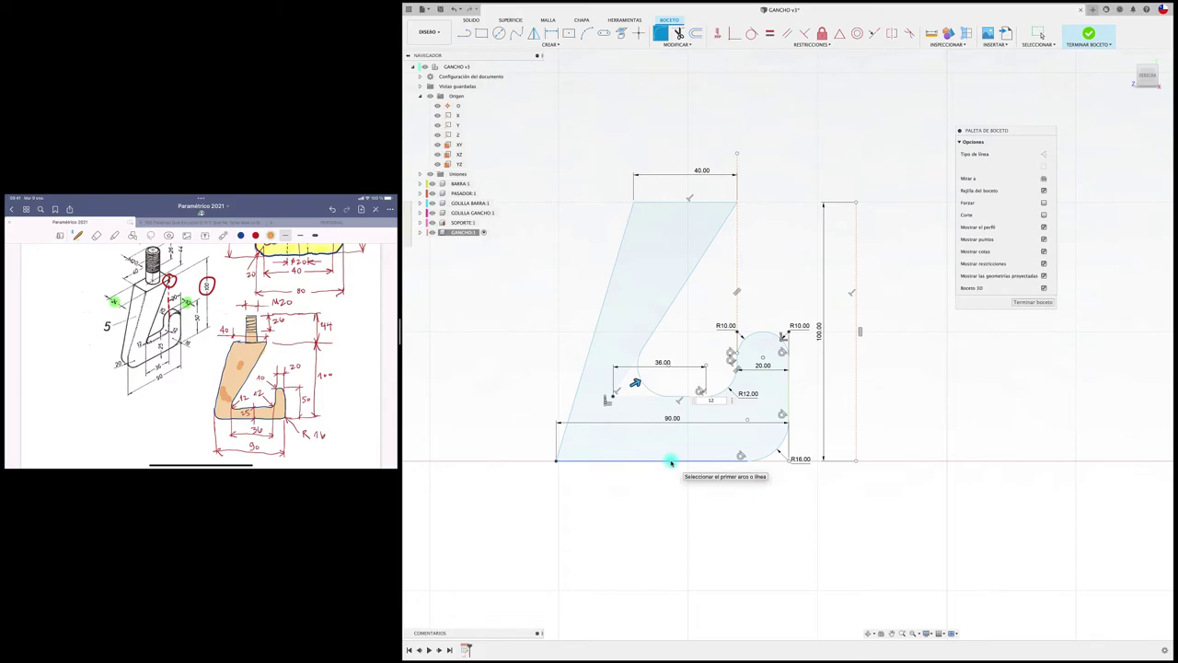
{"action": "key", "text": "Return"}
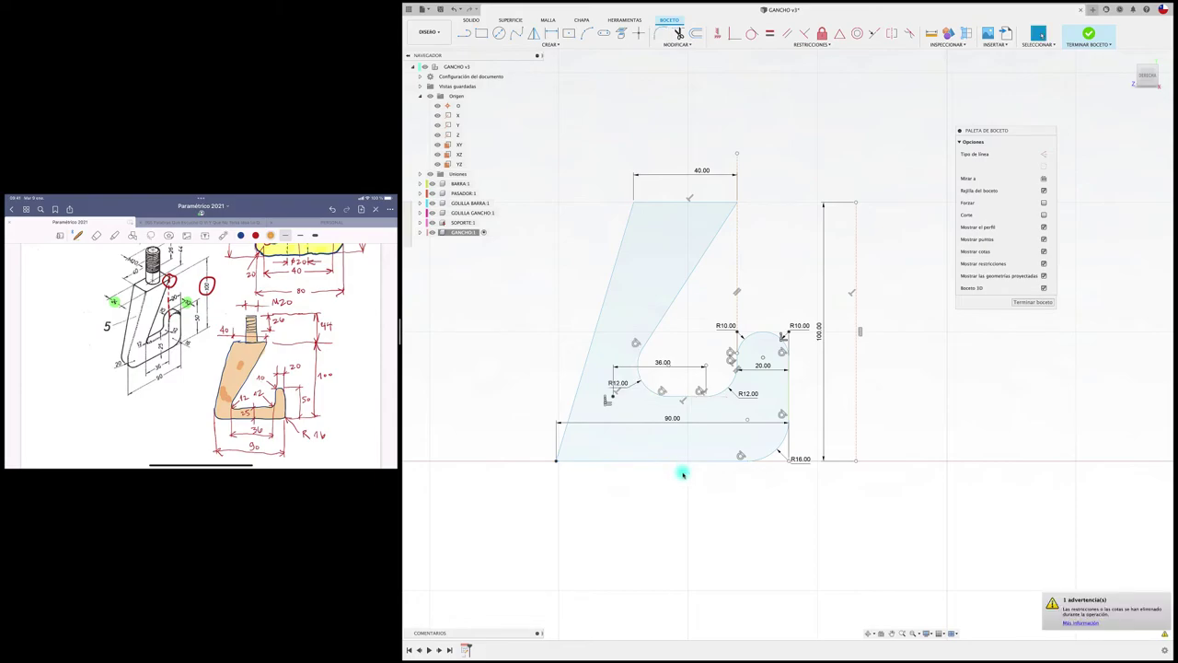
{"action": "left_click", "coordinate": [661, 33]}
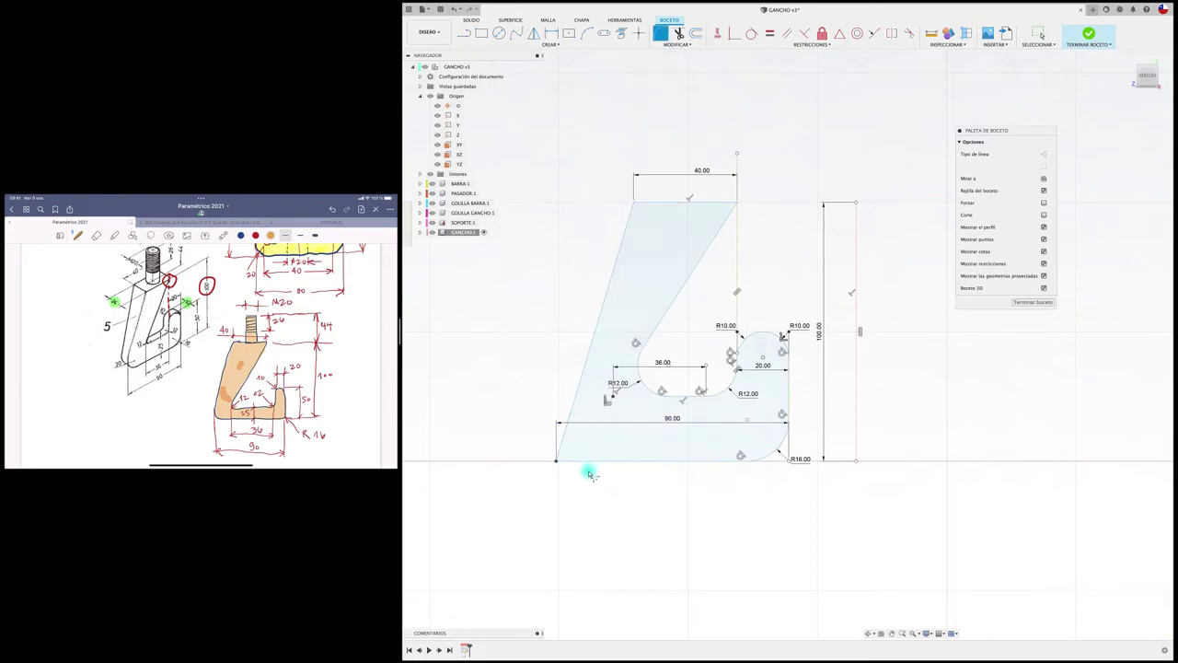
{"action": "left_click", "coordinate": [566, 442]}
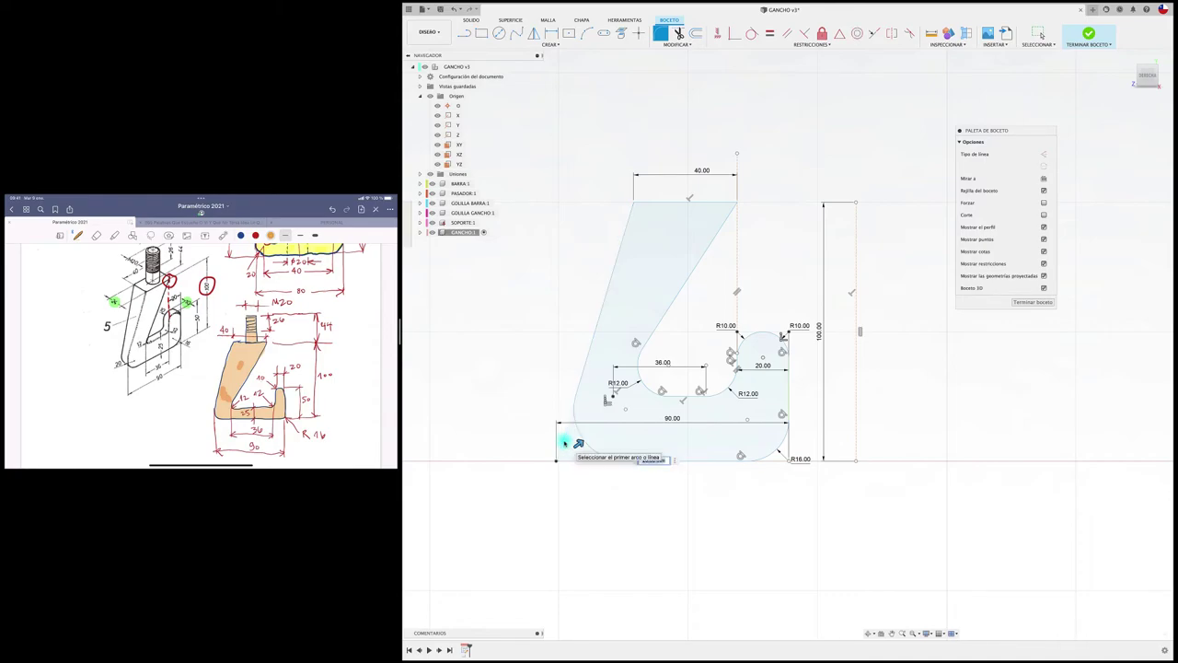
{"action": "key", "text": "Return"}
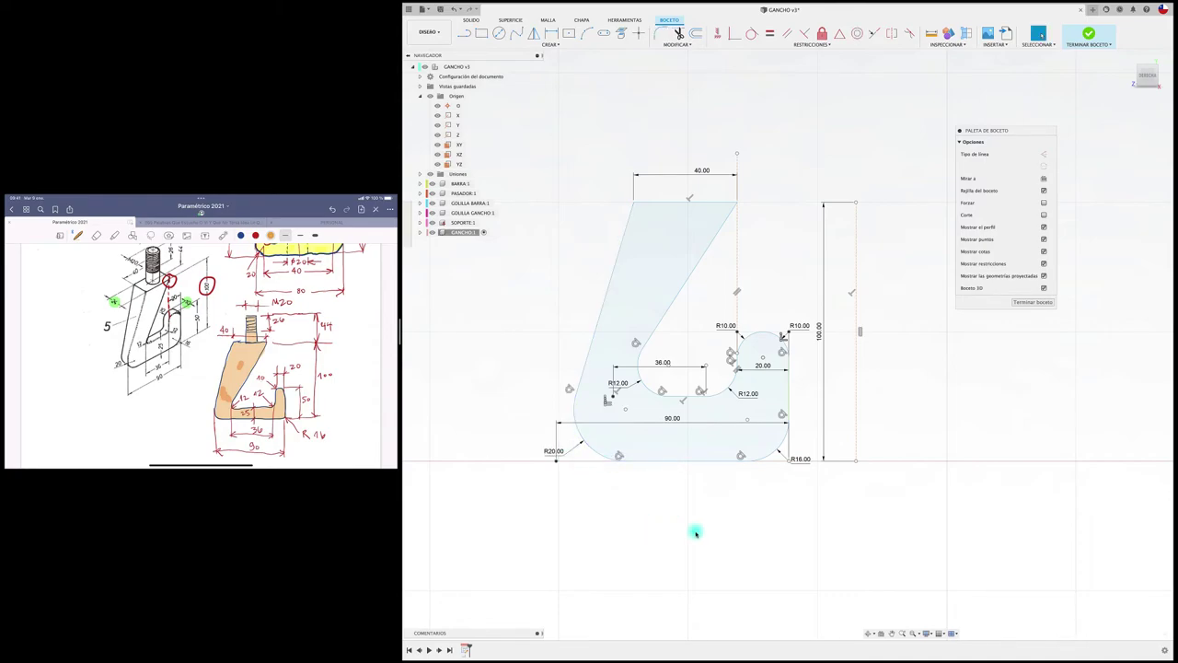
Extrude the GANCHO profile symmetrically into a 24 mm-thick new solid body.
{"action": "scroll", "coordinate": [744, 573], "scroll_direction": "down", "scroll_amount": 10, "text": "shift"}
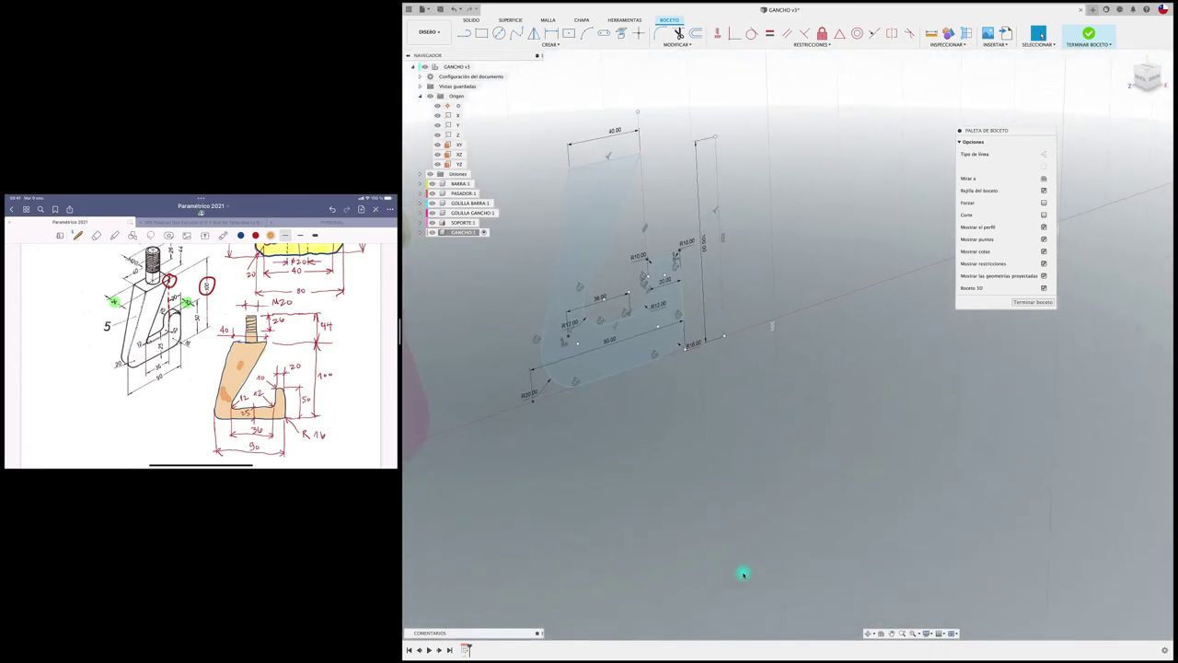
{"action": "key", "text": "e"}
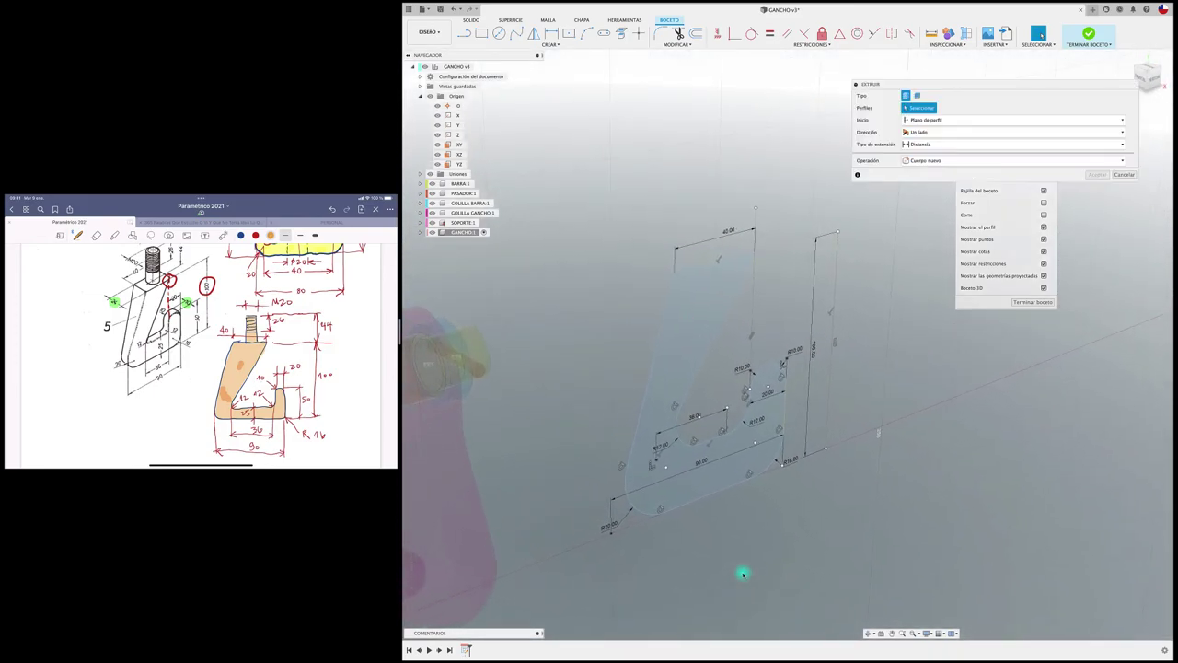
{"action": "left_click_drag", "start_coordinate": [699, 382], "coordinate": [739, 402]}
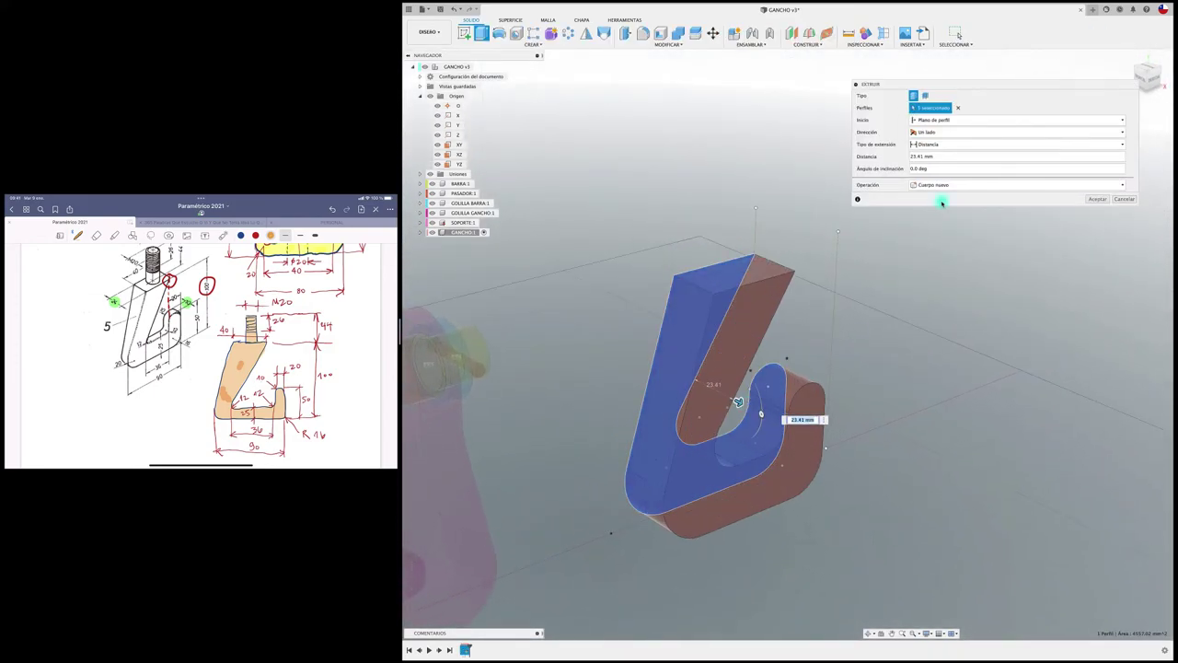
{"action": "left_click", "coordinate": [941, 145]}
{"action": "left_click", "coordinate": [938, 135]}
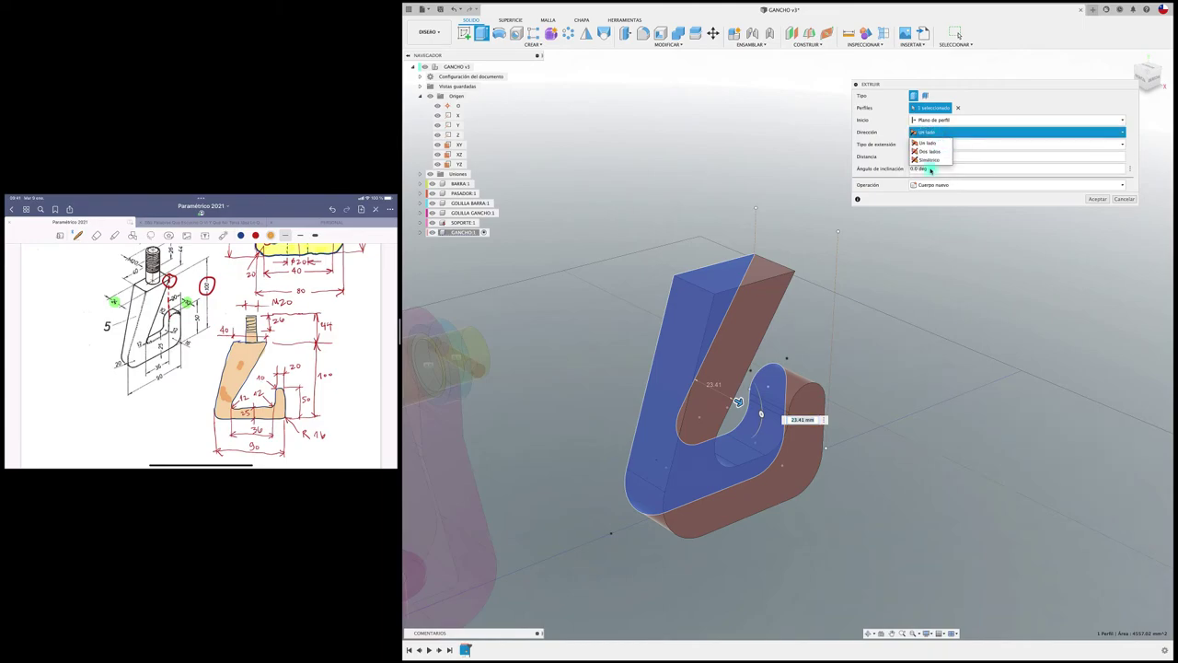
{"action": "left_click", "coordinate": [928, 157]}
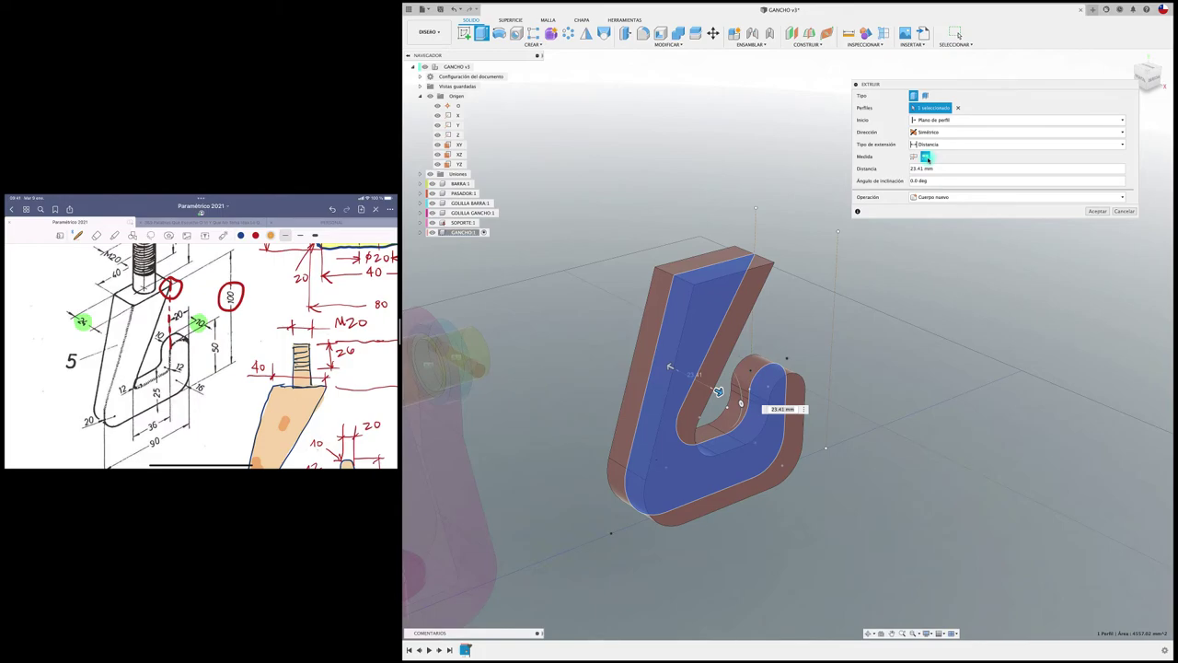
{"action": "left_click", "coordinate": [895, 169]}
{"action": "key", "text": "Return"}
{"action": "scroll", "coordinate": [886, 320], "scroll_direction": "down", "scroll_amount": 4}
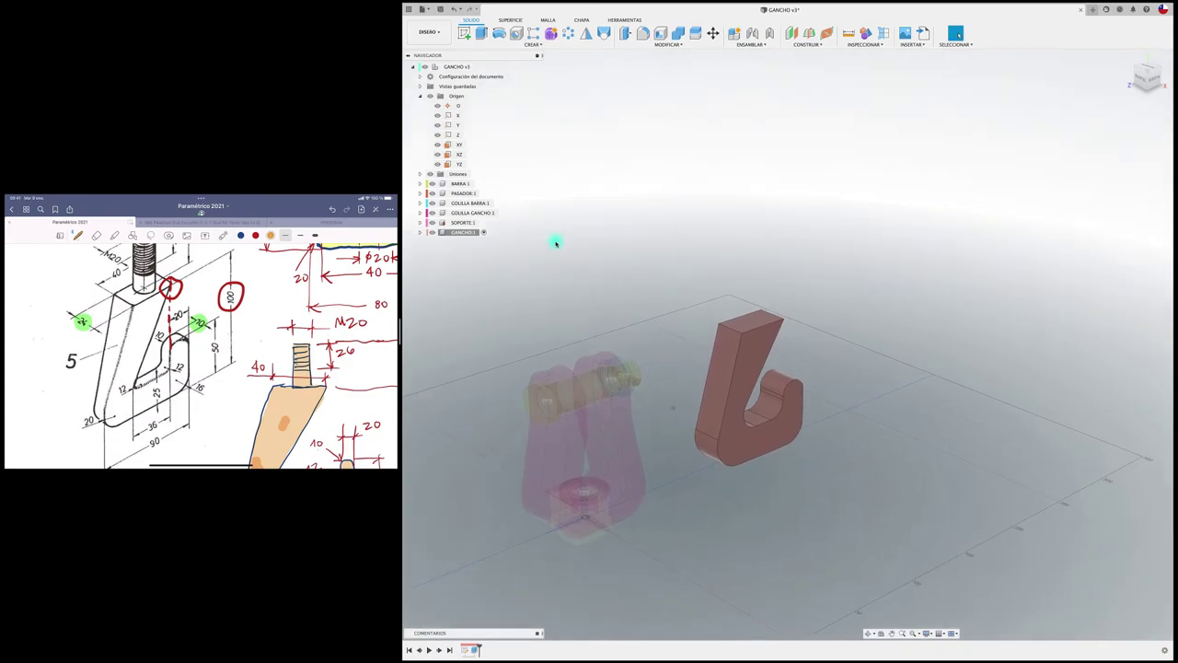
Hide SOPORTE, both GOLILLA washers and PASADOR, collapse Origen, and orbit around the hook.
{"action": "left_click", "coordinate": [431, 222]}
{"action": "left_click", "coordinate": [431, 212]}
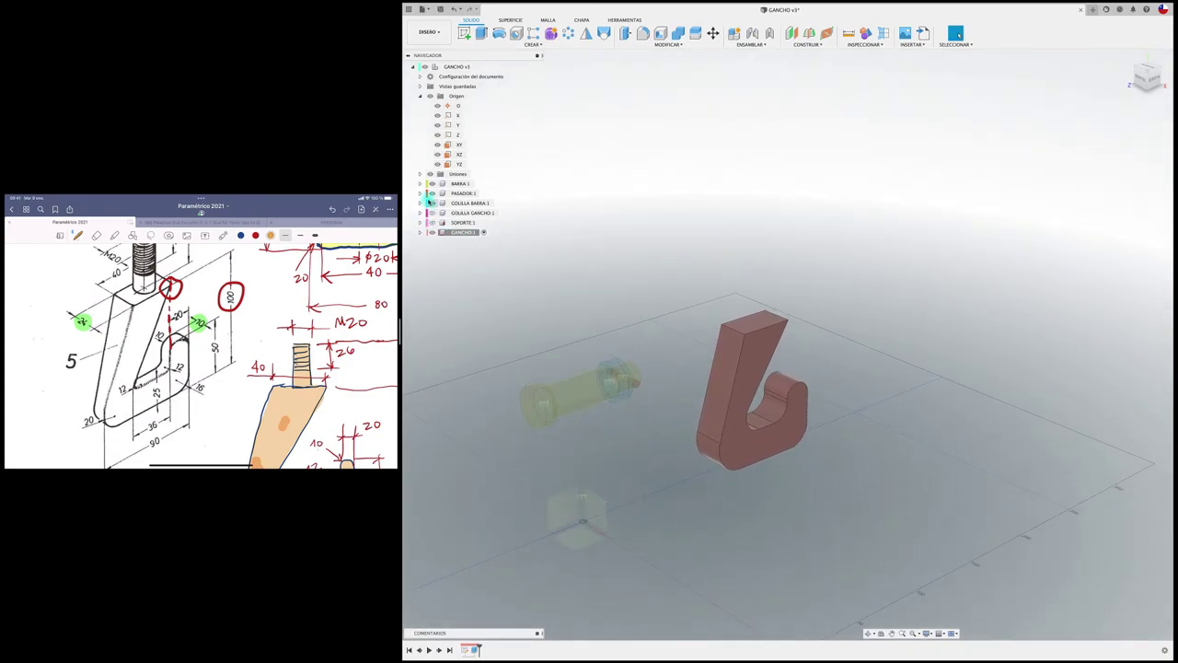
{"action": "left_click", "coordinate": [432, 202]}
{"action": "left_click", "coordinate": [432, 196]}
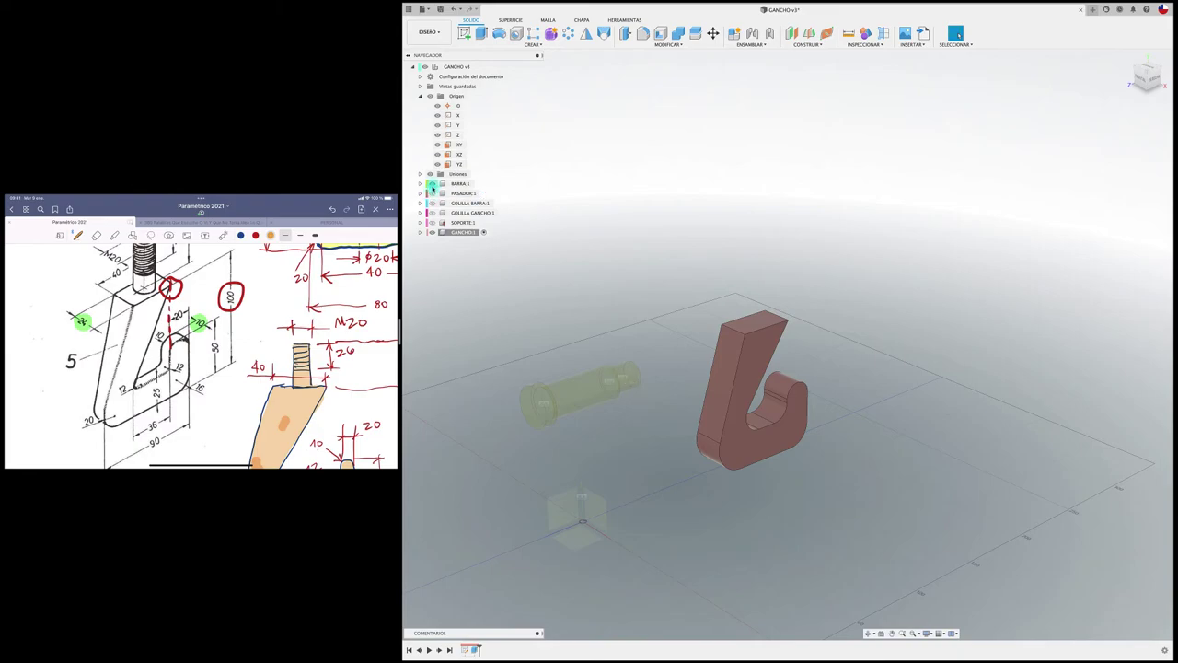
{"action": "left_click", "coordinate": [432, 193]}
{"action": "left_click", "coordinate": [420, 95]}
{"action": "middle_click_drag", "start_coordinate": [592, 297], "coordinate": [618, 344], "text": "shift"}
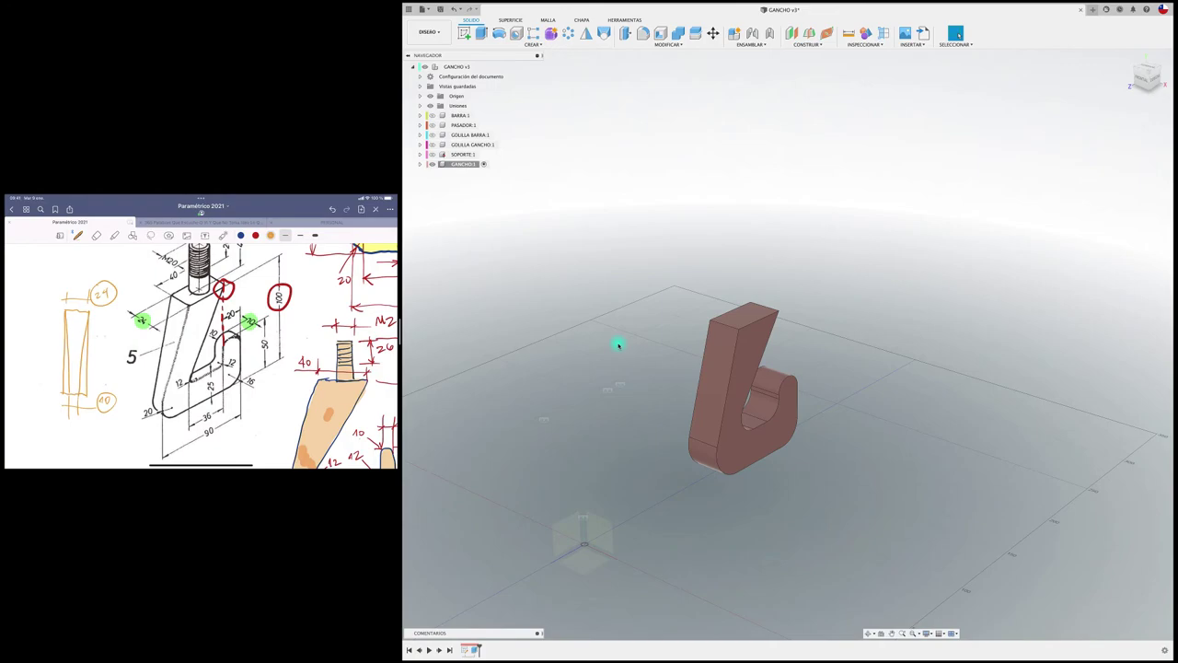
Start a new sketch on the hook's plane and view it from the FRONT.
{"action": "left_click", "coordinate": [466, 35]}
{"action": "left_click", "coordinate": [603, 528]}
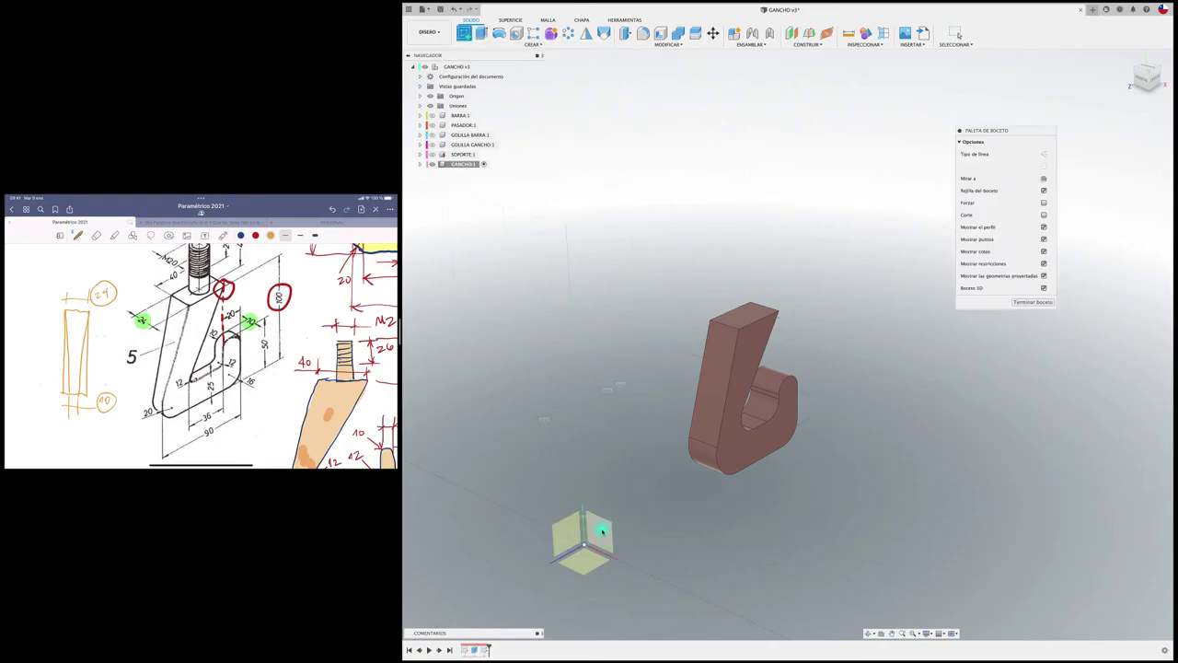
{"action": "left_click", "coordinate": [1147, 81]}
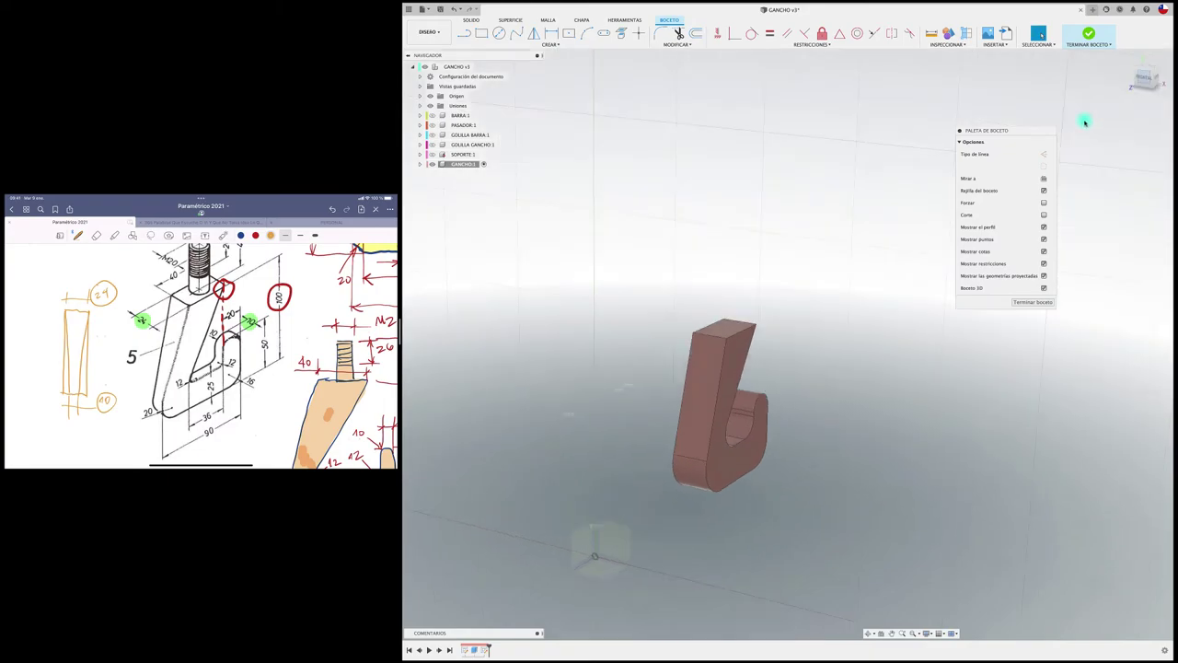
{"action": "scroll", "coordinate": [778, 366], "scroll_direction": "up", "scroll_amount": 2}
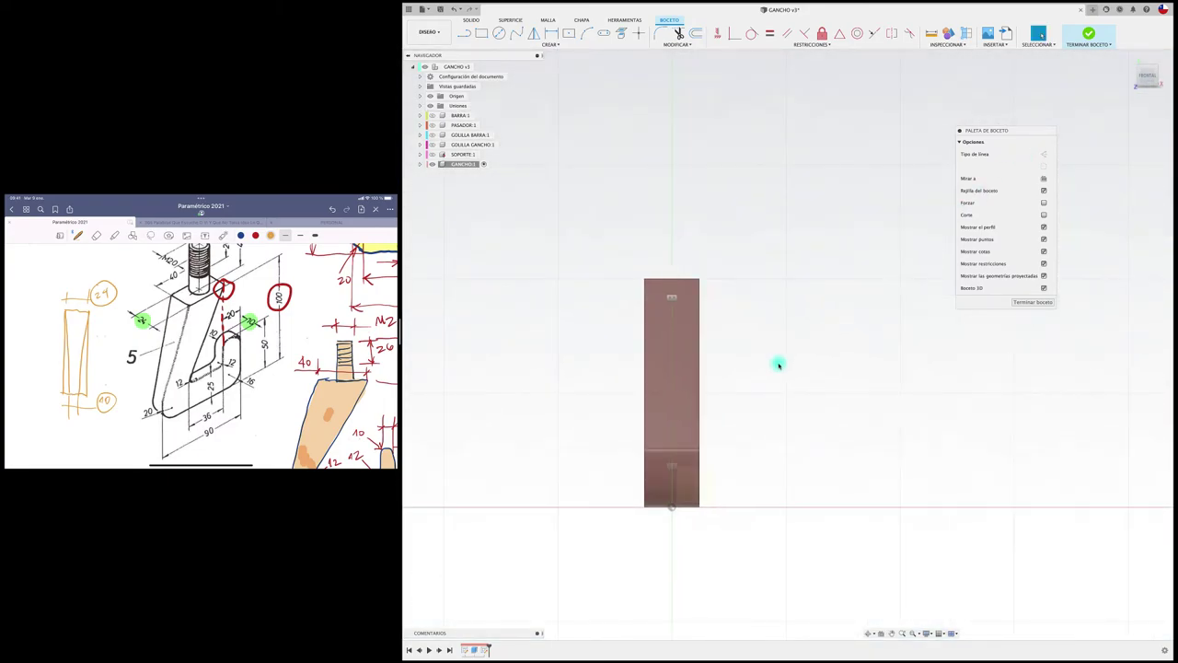
{"action": "scroll", "coordinate": [778, 366], "scroll_direction": "up", "scroll_amount": 1}
Project the hook's upper and lower faces into the sketch.
{"action": "key", "text": "p"}
{"action": "left_click", "coordinate": [672, 393]}
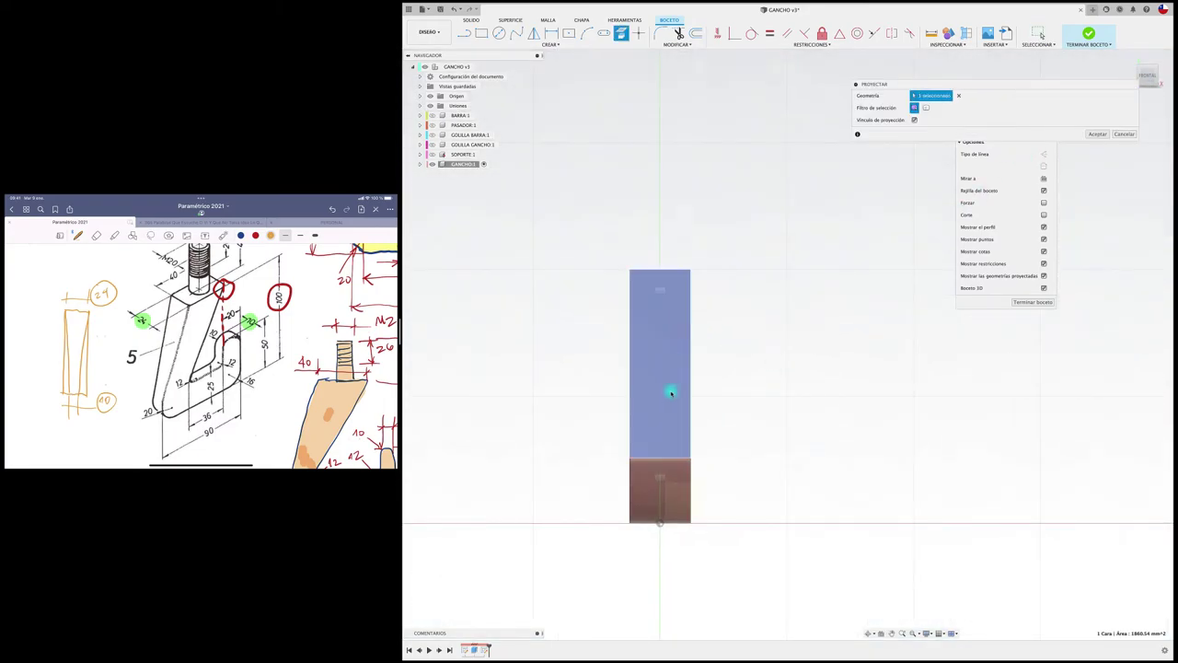
{"action": "left_click", "coordinate": [673, 468]}
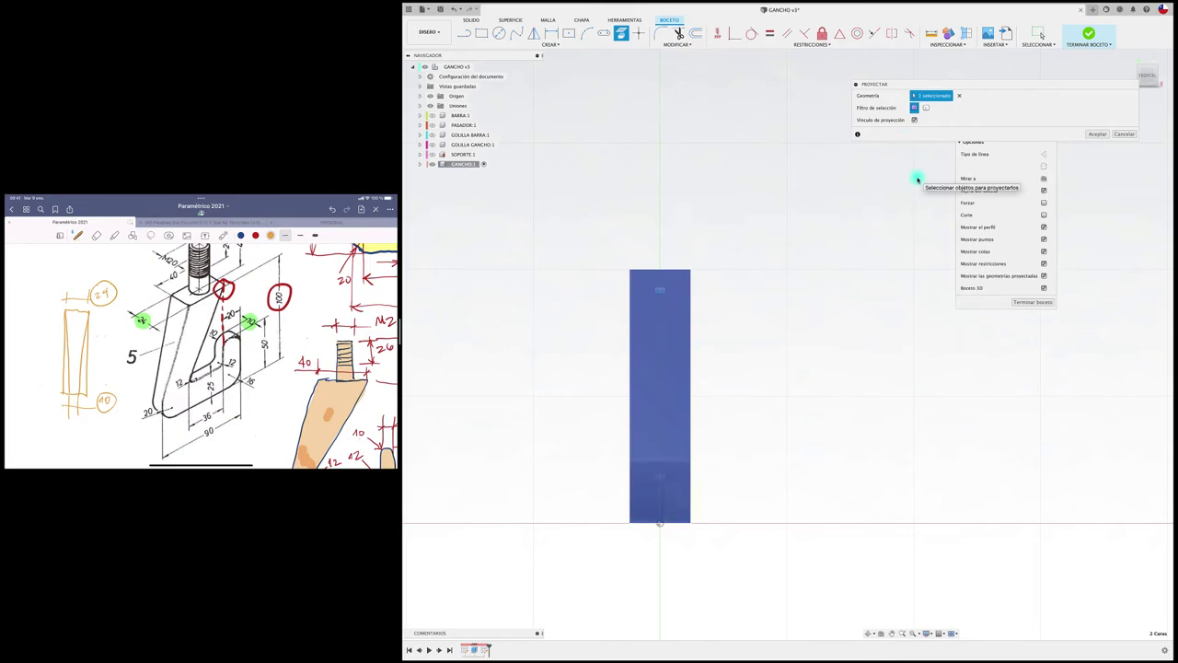
{"action": "left_click", "coordinate": [1098, 134]}
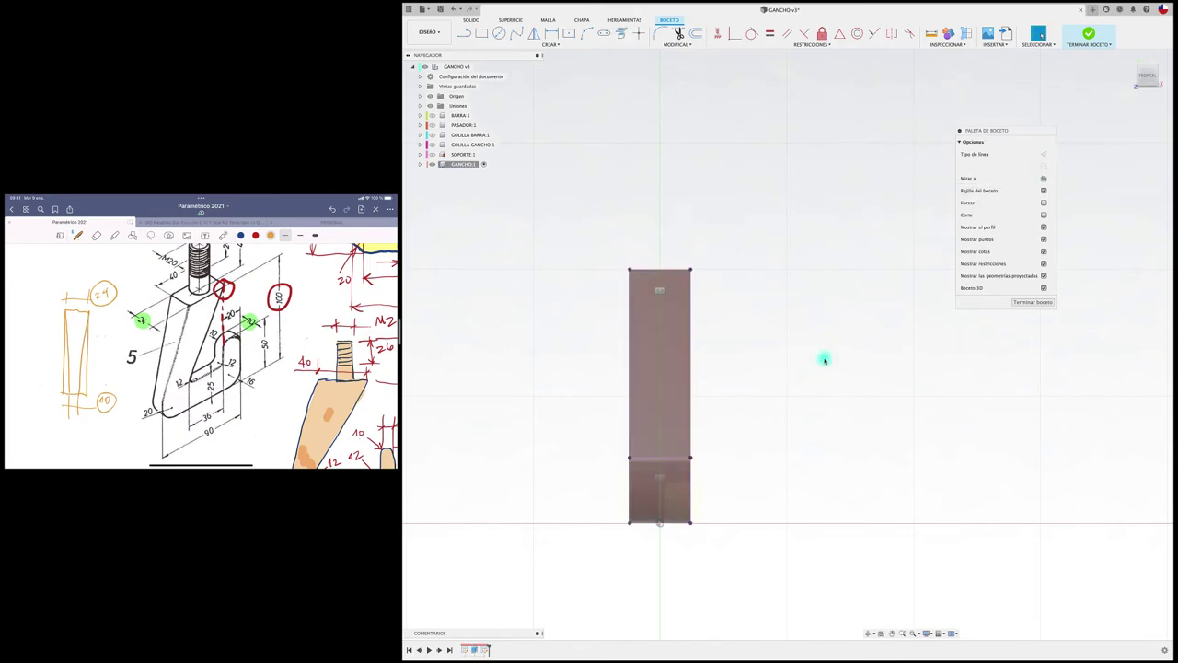
{"action": "key", "text": "F6"}
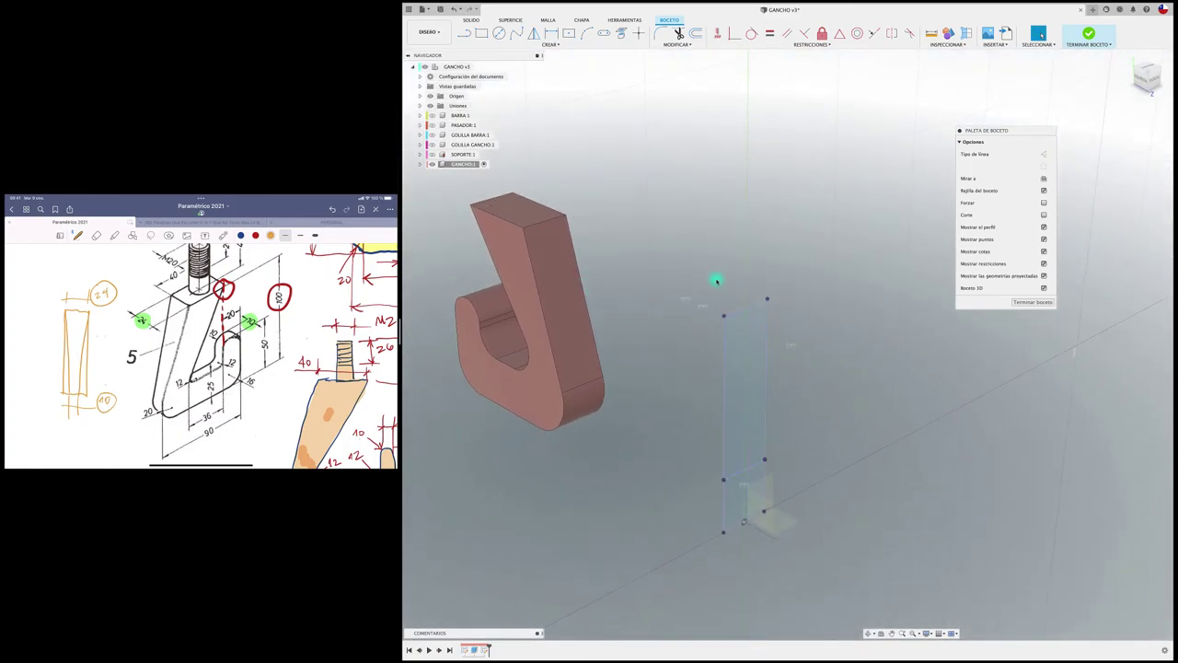
Draw a vertical construction centre line through the rectangle's top middle.
{"action": "left_click", "coordinate": [1149, 81]}
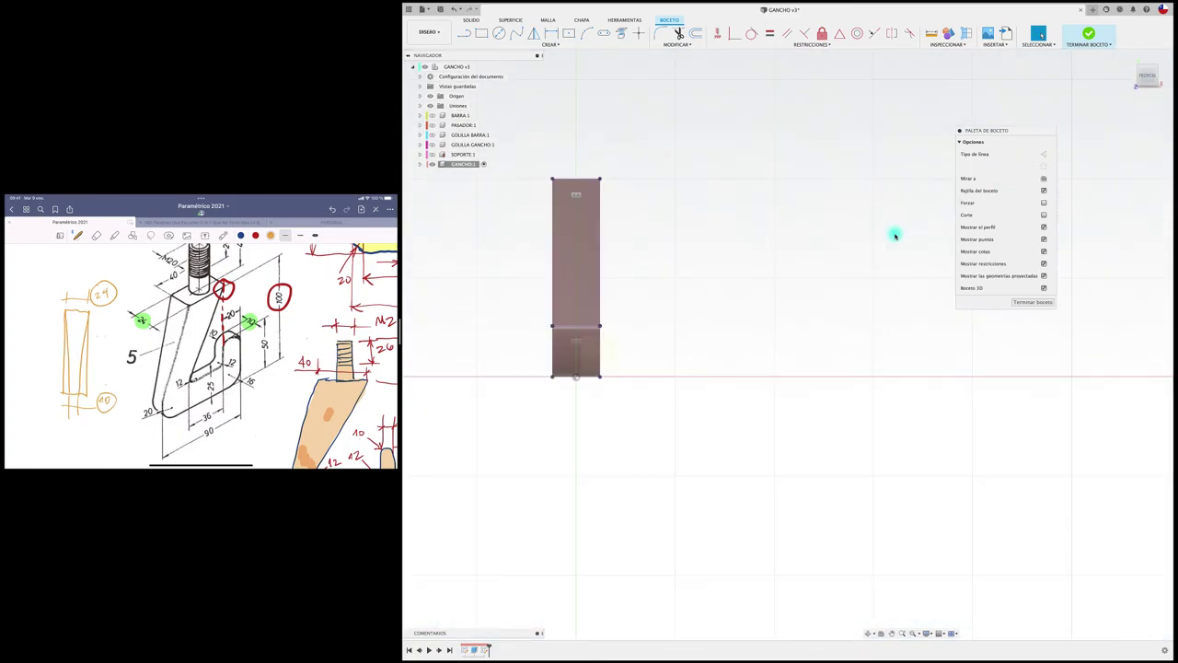
{"action": "scroll", "coordinate": [718, 257], "scroll_direction": "up", "scroll_amount": 2}
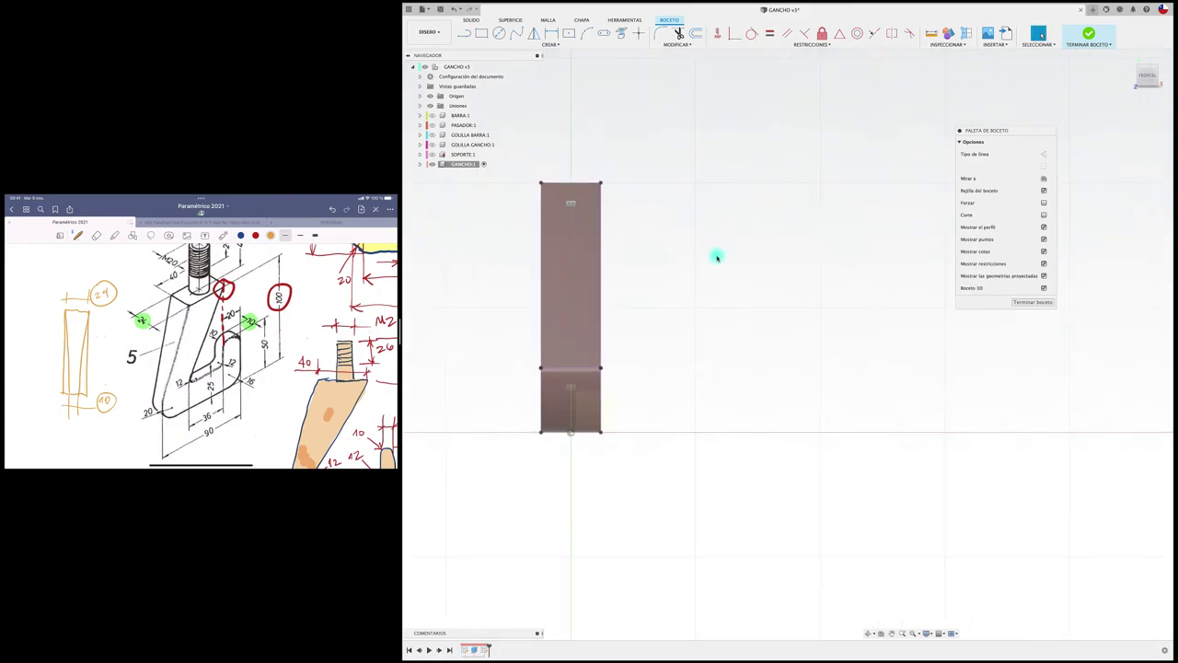
{"action": "key", "text": "l"}
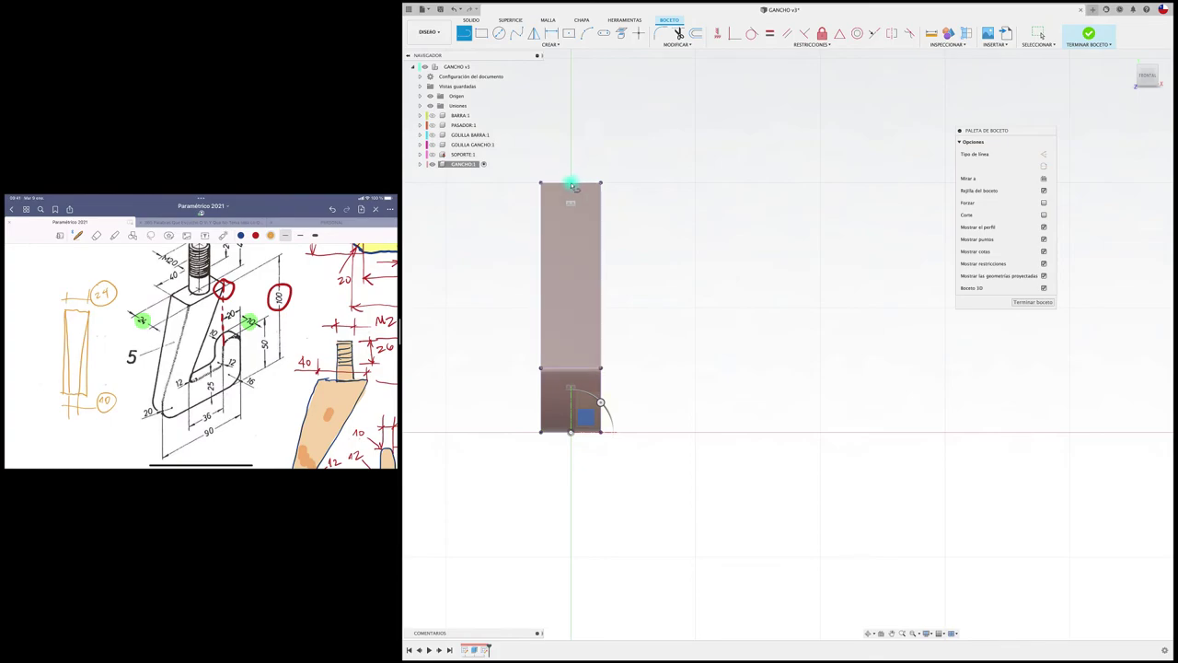
{"action": "left_click", "coordinate": [571, 165]}
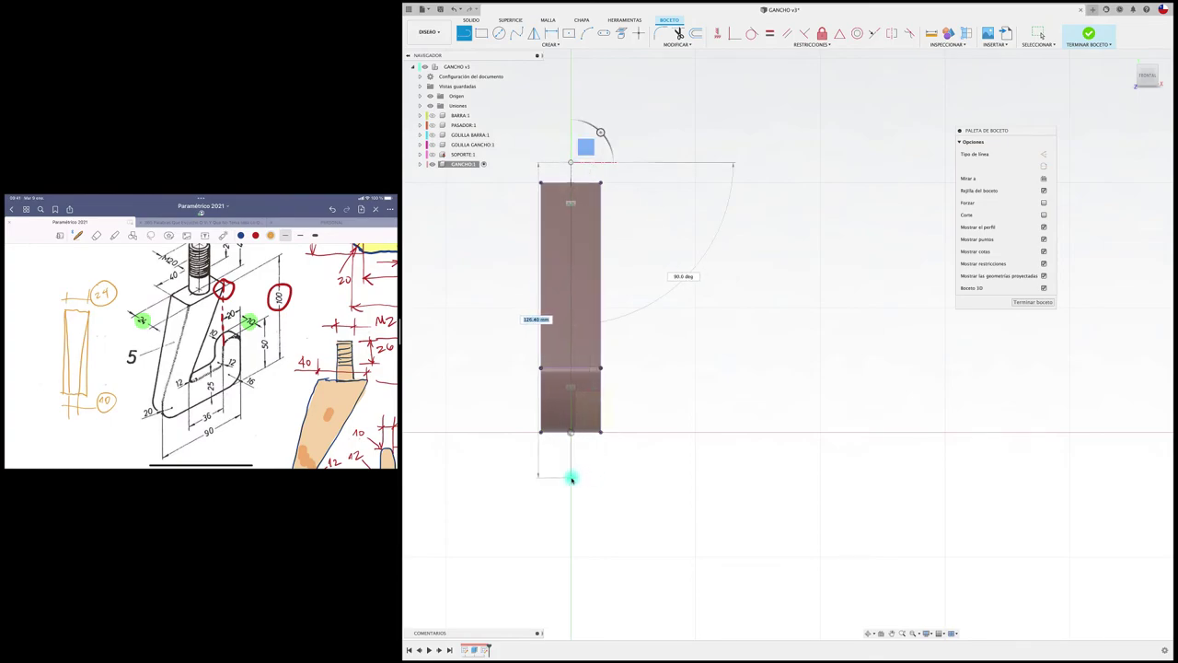
{"action": "left_click", "coordinate": [571, 482]}
{"action": "key", "text": "Escape"}
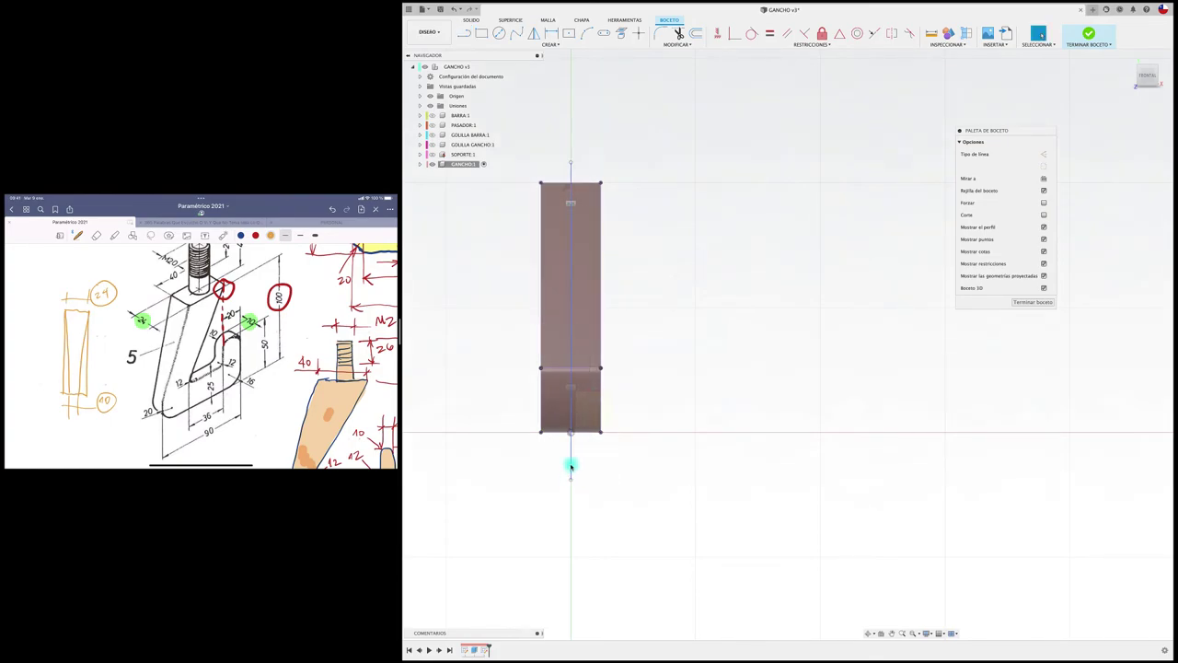
{"action": "left_click", "coordinate": [571, 466]}
{"action": "left_click", "coordinate": [1044, 166]}
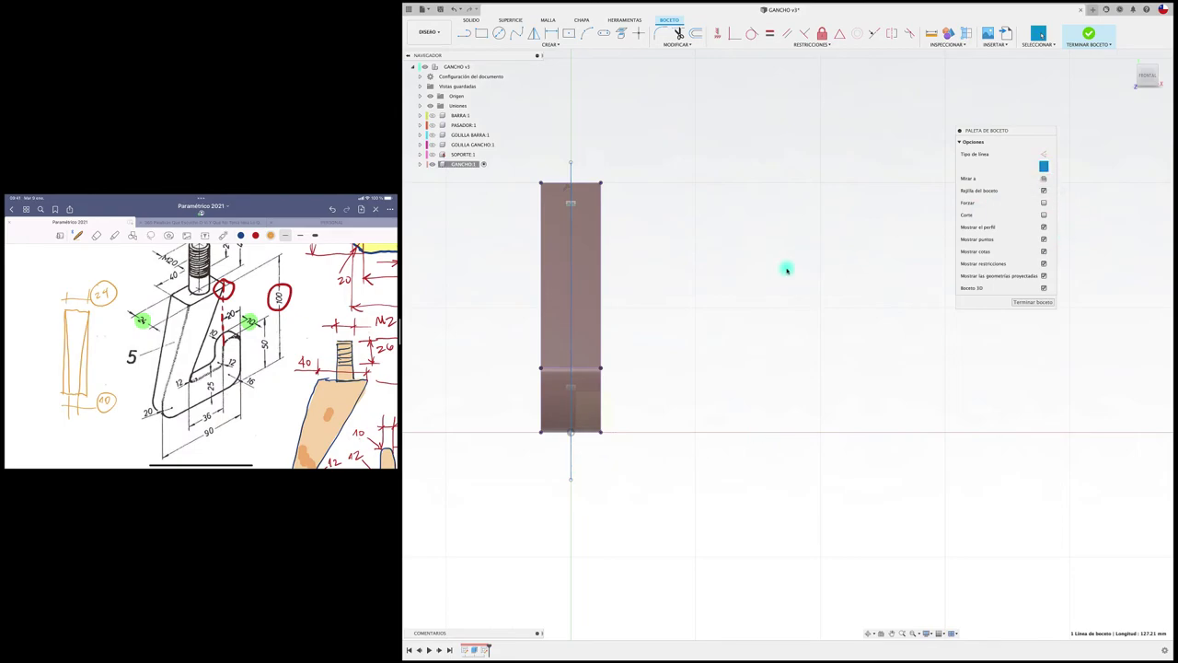
Draw a 3 mm line from the rectangle's bottom point.
{"action": "key", "text": "l"}
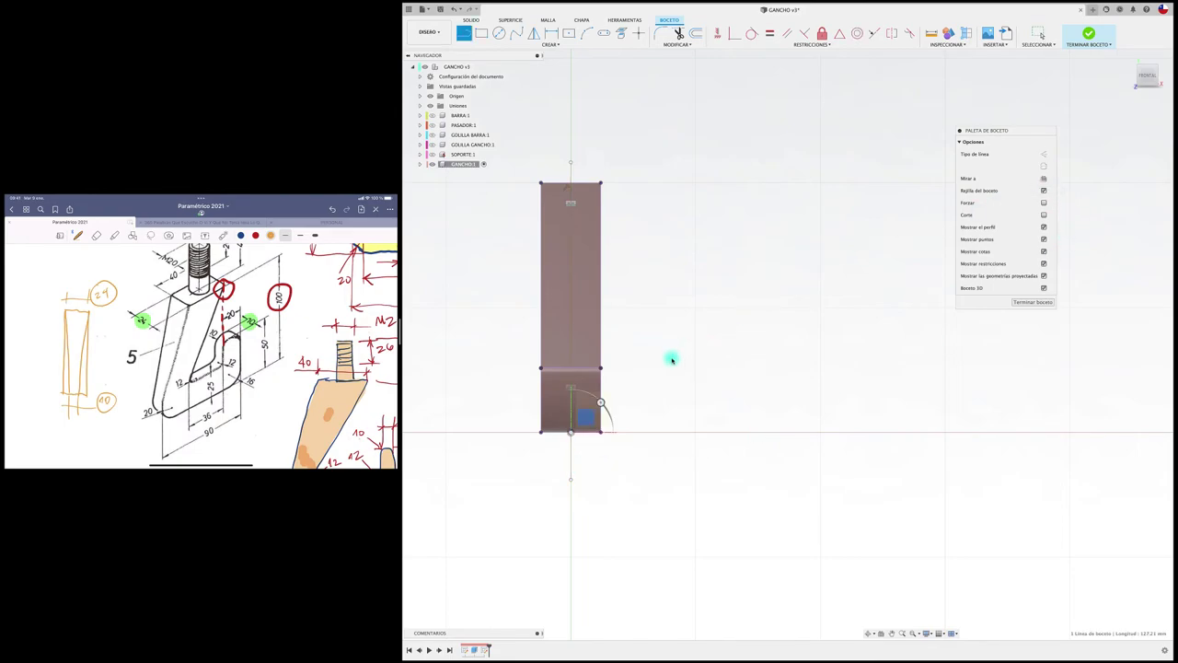
{"action": "scroll", "coordinate": [565, 429], "scroll_direction": "up", "scroll_amount": 3}
{"action": "scroll", "coordinate": [565, 433], "scroll_direction": "up", "scroll_amount": 2}
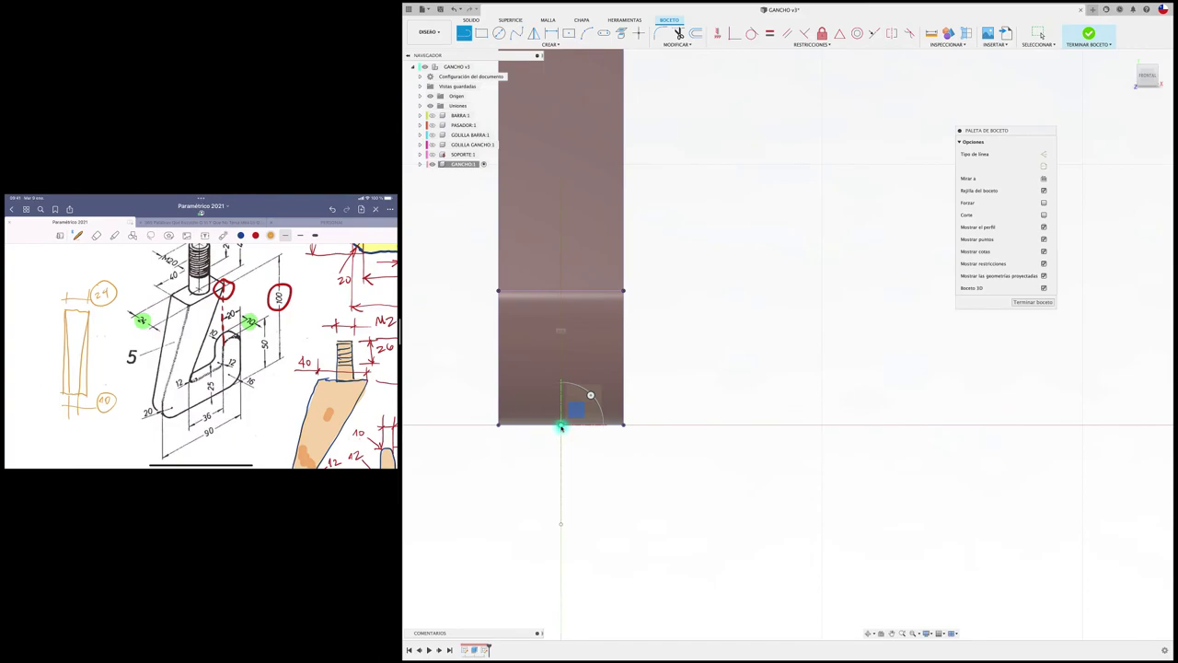
{"action": "left_click", "coordinate": [560, 426]}
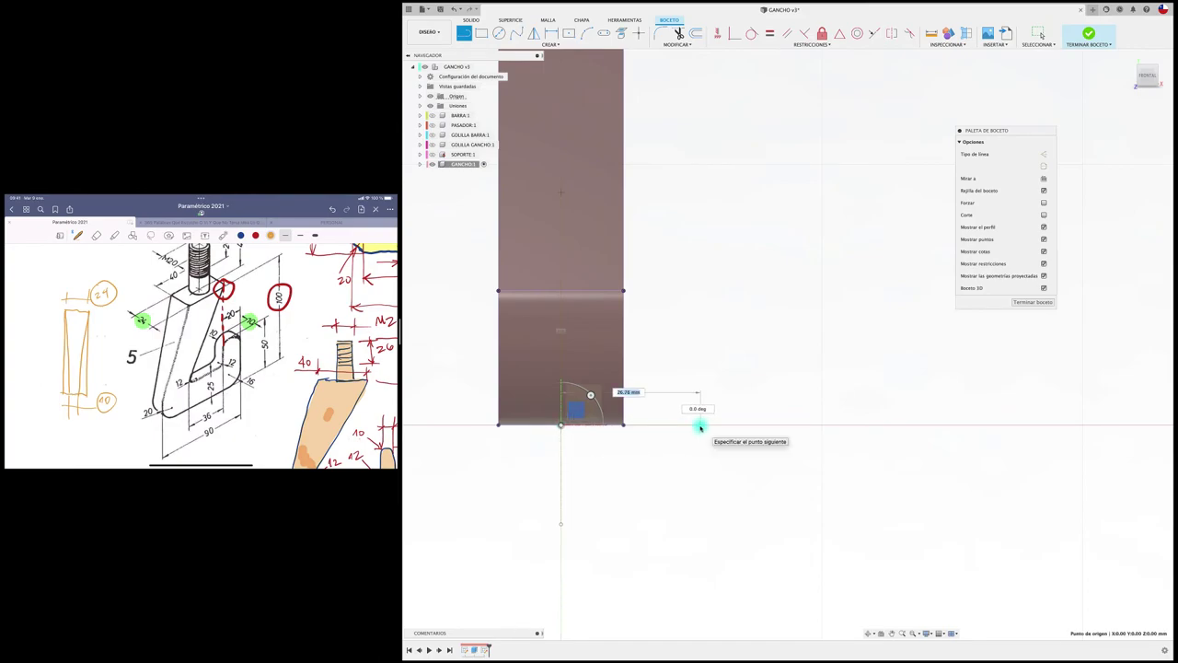
{"action": "type", "text": "3"}
{"action": "key", "text": "Return"}
{"action": "key", "text": "Escape"}
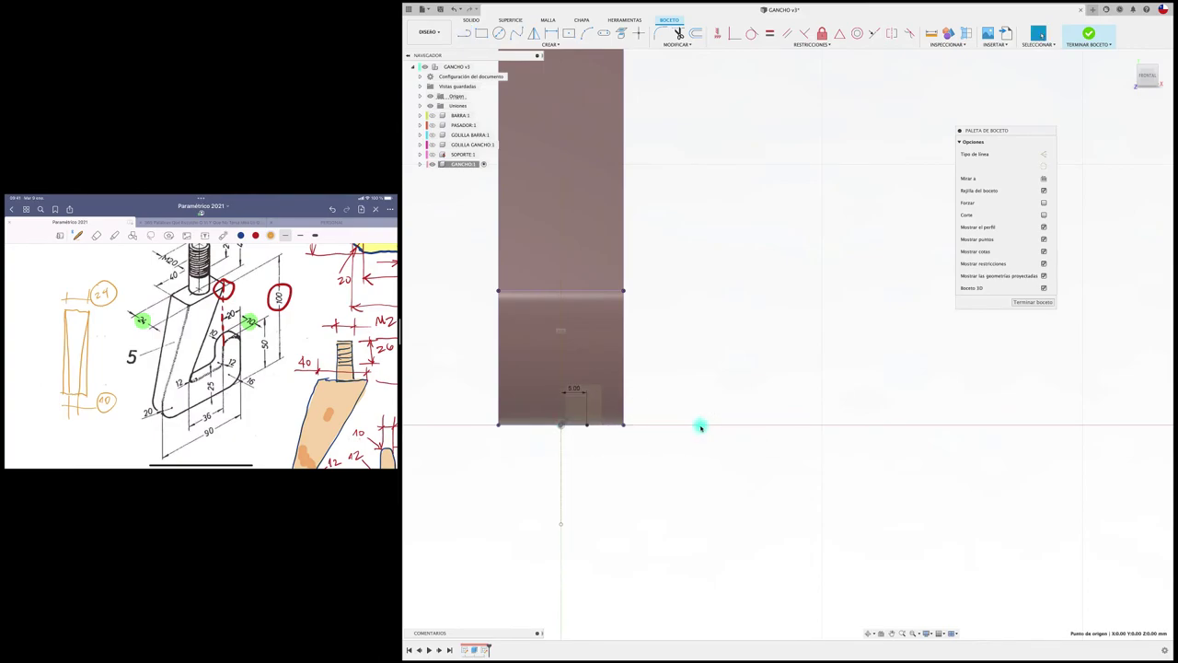
{"action": "scroll", "coordinate": [709, 428], "scroll_direction": "down", "scroll_amount": 2}
{"action": "scroll", "coordinate": [722, 368], "scroll_direction": "down", "scroll_amount": 1}
{"action": "scroll", "coordinate": [724, 366], "scroll_direction": "up", "scroll_amount": 1}
{"action": "scroll", "coordinate": [715, 387], "scroll_direction": "down", "scroll_amount": 1}
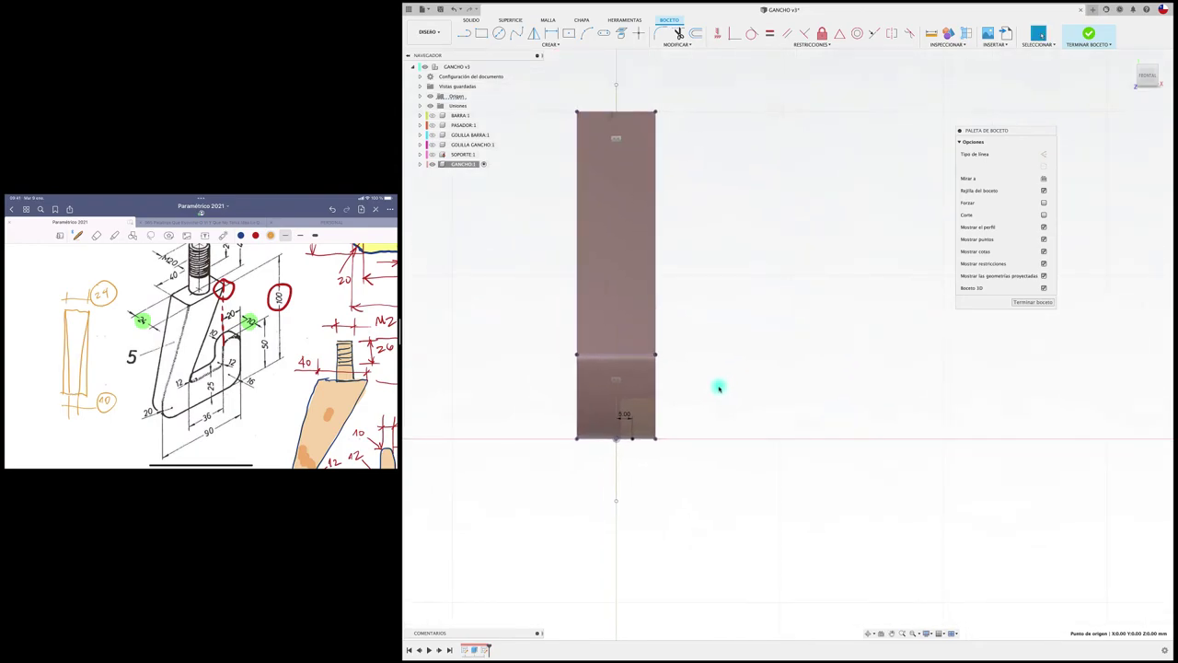
Draw a slanted line from the top-right corner to the 3 mm point and mirror it across the centre line.
{"action": "key", "text": "l"}
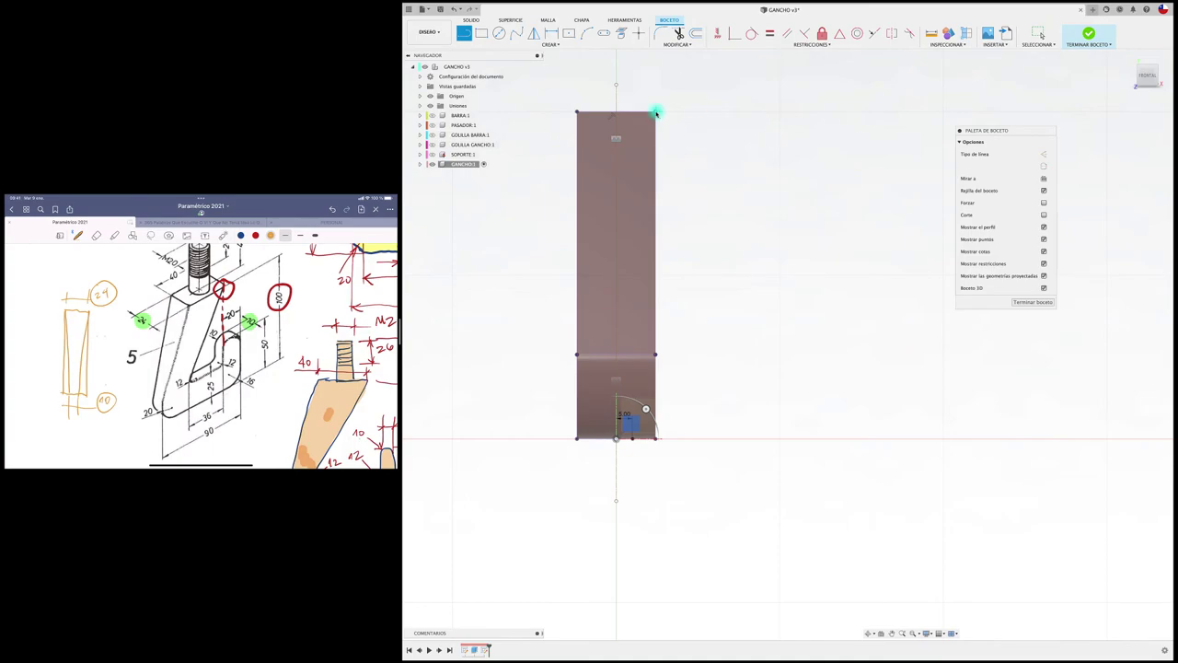
{"action": "left_click", "coordinate": [656, 113]}
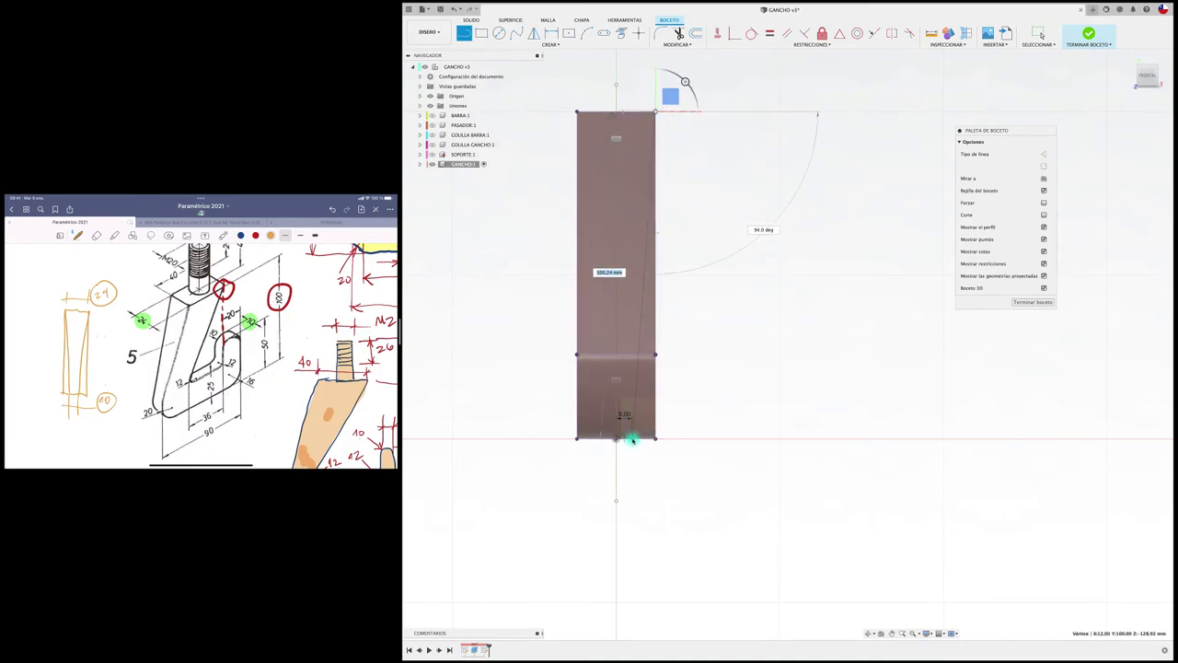
{"action": "double_click", "coordinate": [632, 440]}
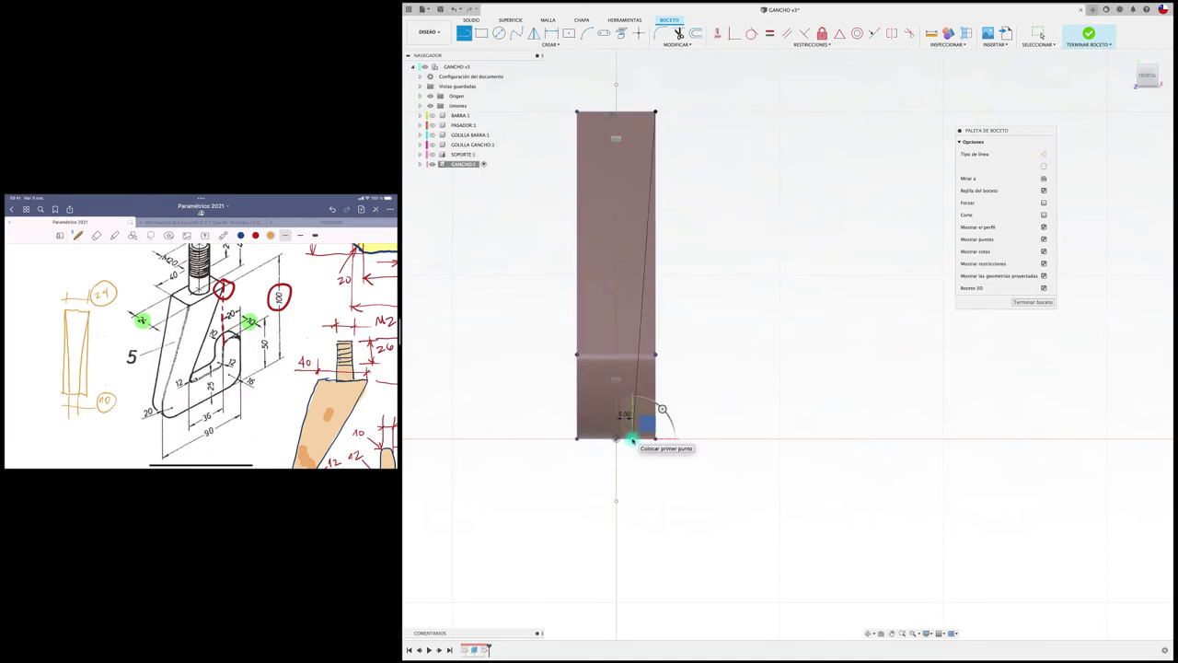
{"action": "key", "text": "Escape"}
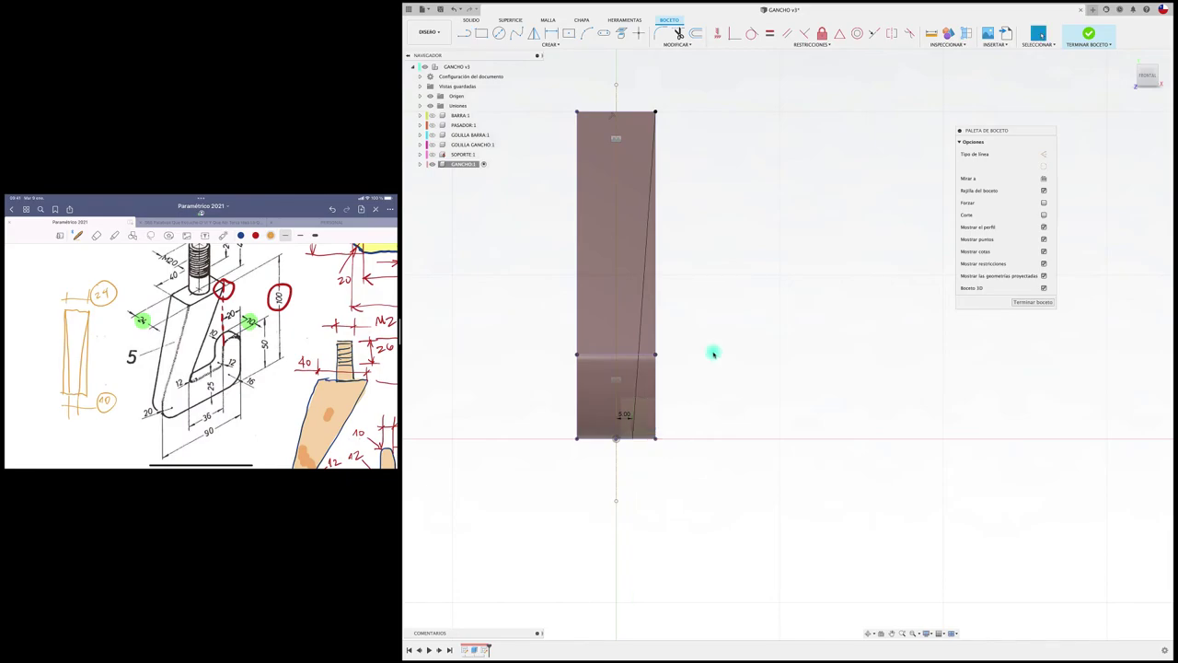
{"action": "left_click", "coordinate": [537, 35]}
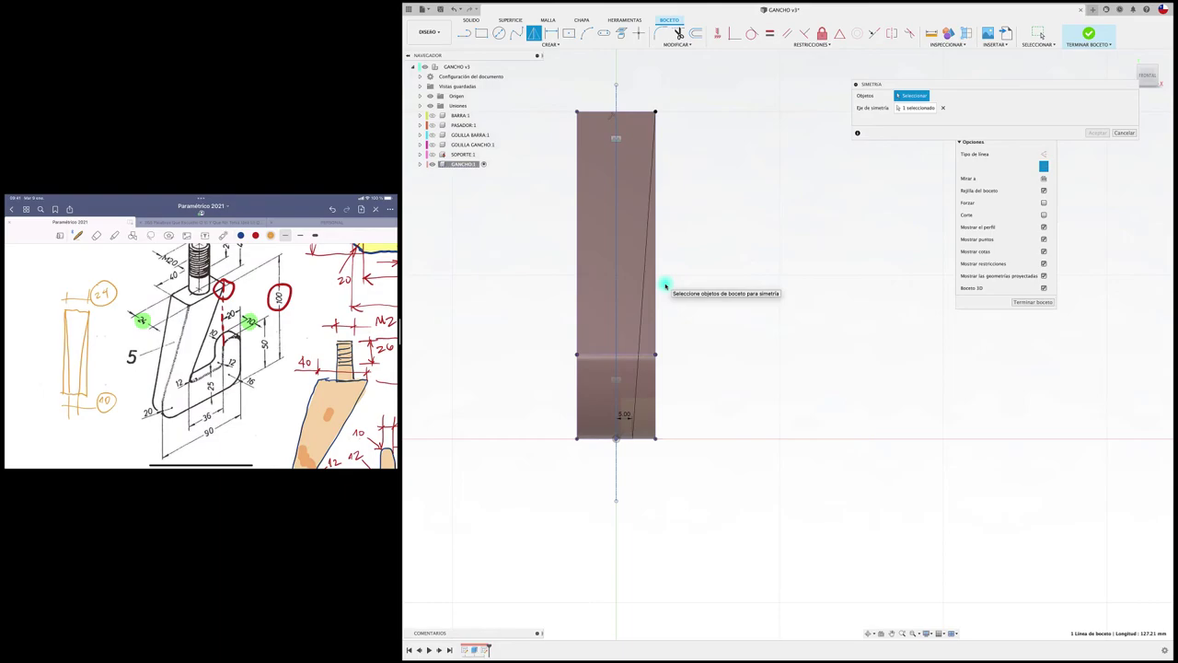
{"action": "left_click", "coordinate": [641, 268]}
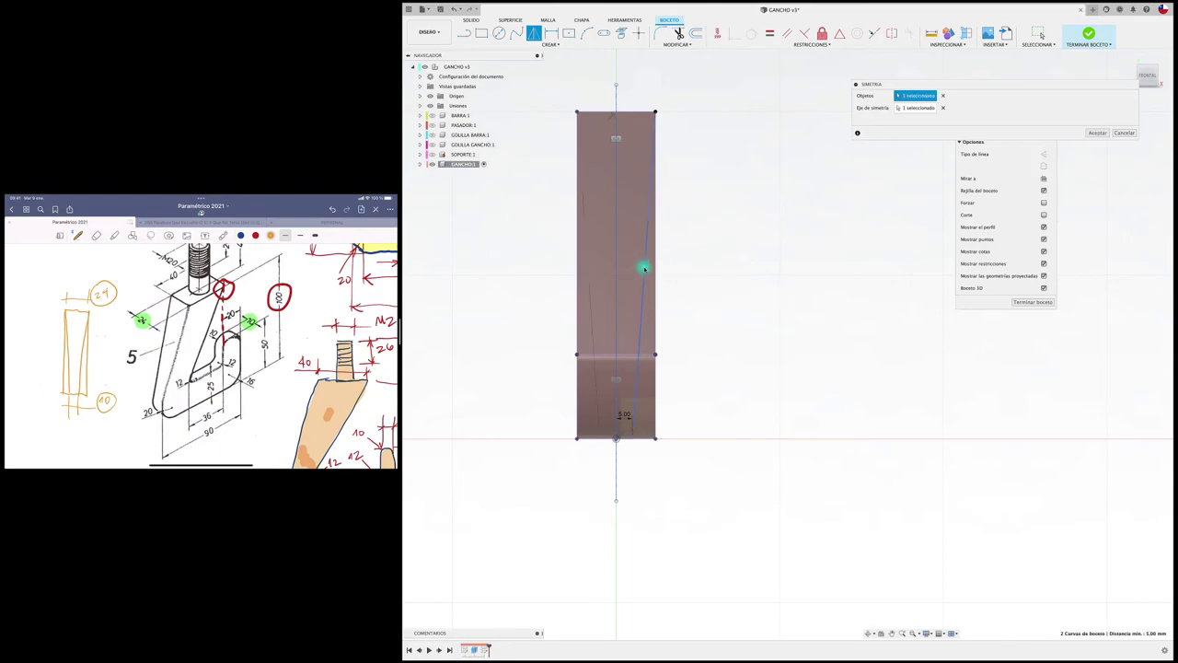
{"action": "left_click", "coordinate": [615, 448]}
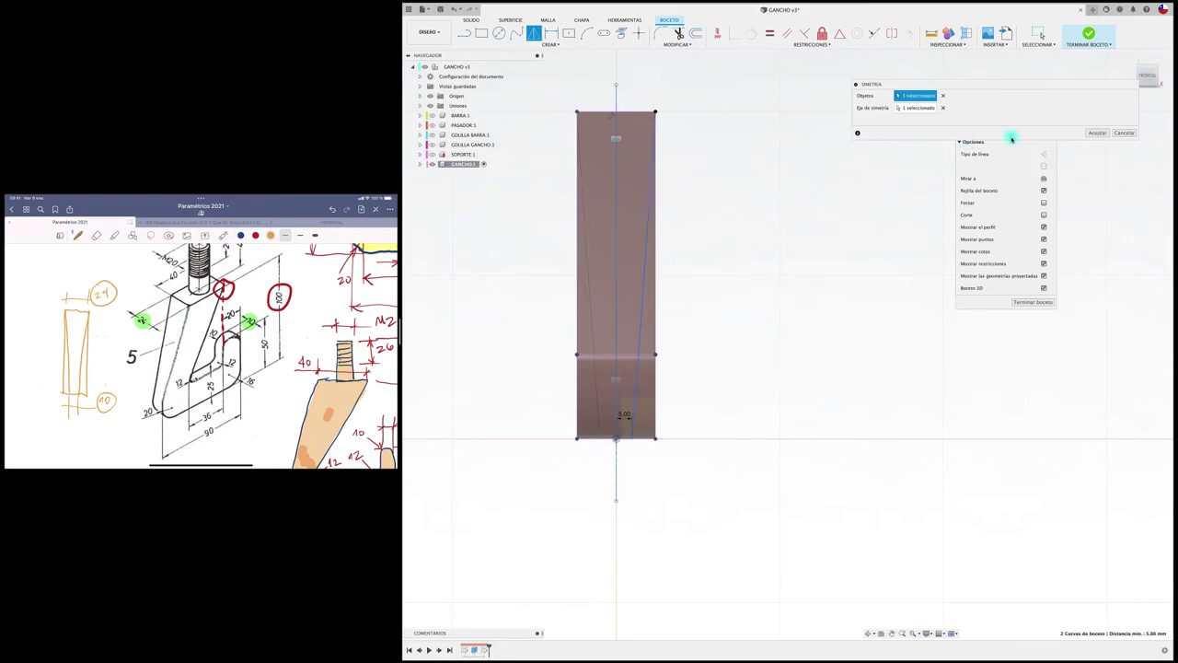
{"action": "left_click", "coordinate": [1096, 134]}
{"action": "scroll", "coordinate": [828, 377], "scroll_direction": "down", "scroll_amount": 5, "text": "shift"}
{"action": "scroll", "coordinate": [828, 377], "scroll_direction": "down", "scroll_amount": 5, "text": "shift"}
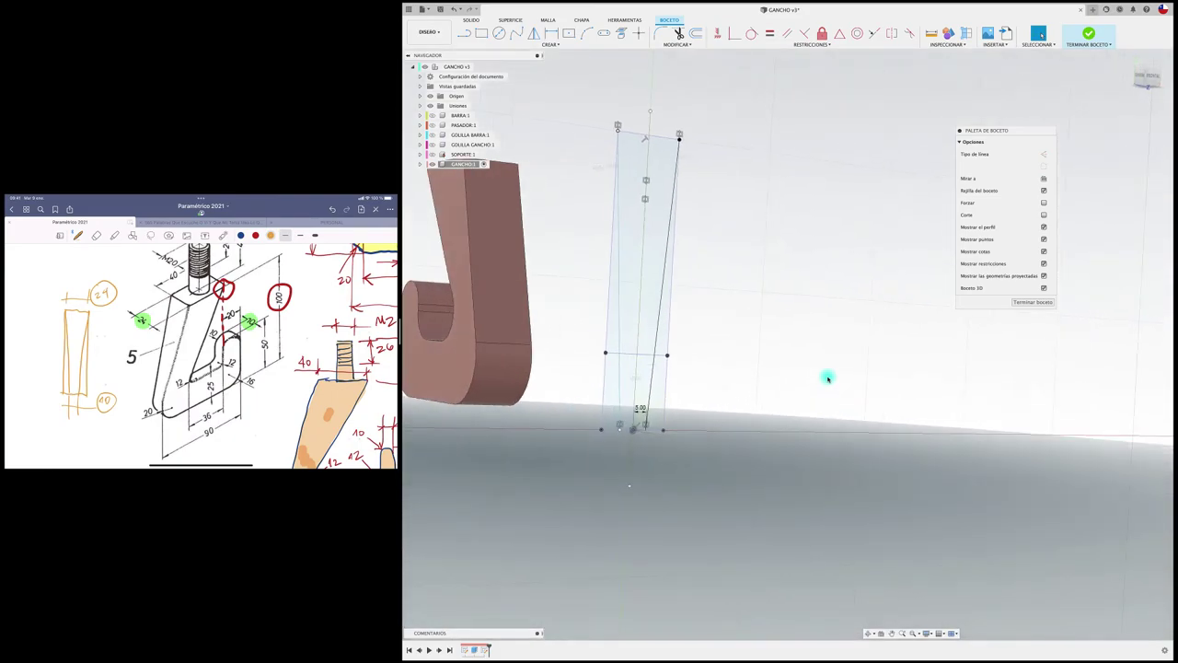
{"action": "scroll", "coordinate": [827, 377], "scroll_direction": "down", "scroll_amount": 5, "text": "shift"}
Cut-extrude the three sliver profiles about 228.88 mm through the hook to taper its shank.
{"action": "scroll", "coordinate": [827, 377], "scroll_direction": "down", "scroll_amount": 3, "text": "shift"}
{"action": "key", "text": "e"}
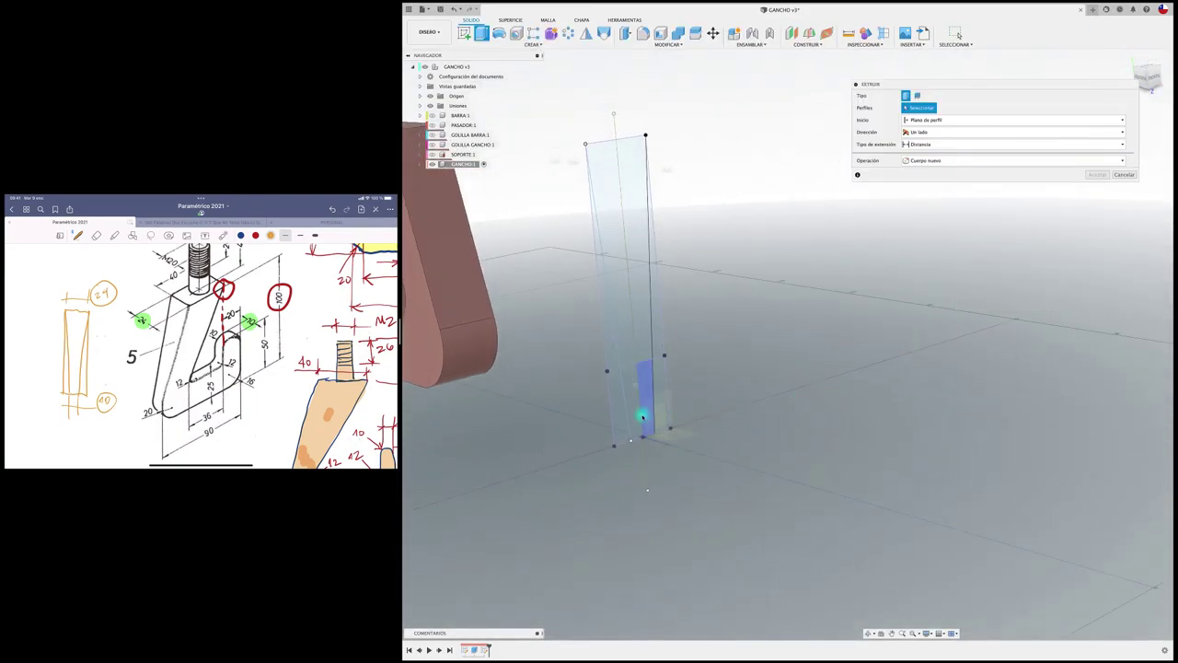
{"action": "left_click", "coordinate": [610, 359]}
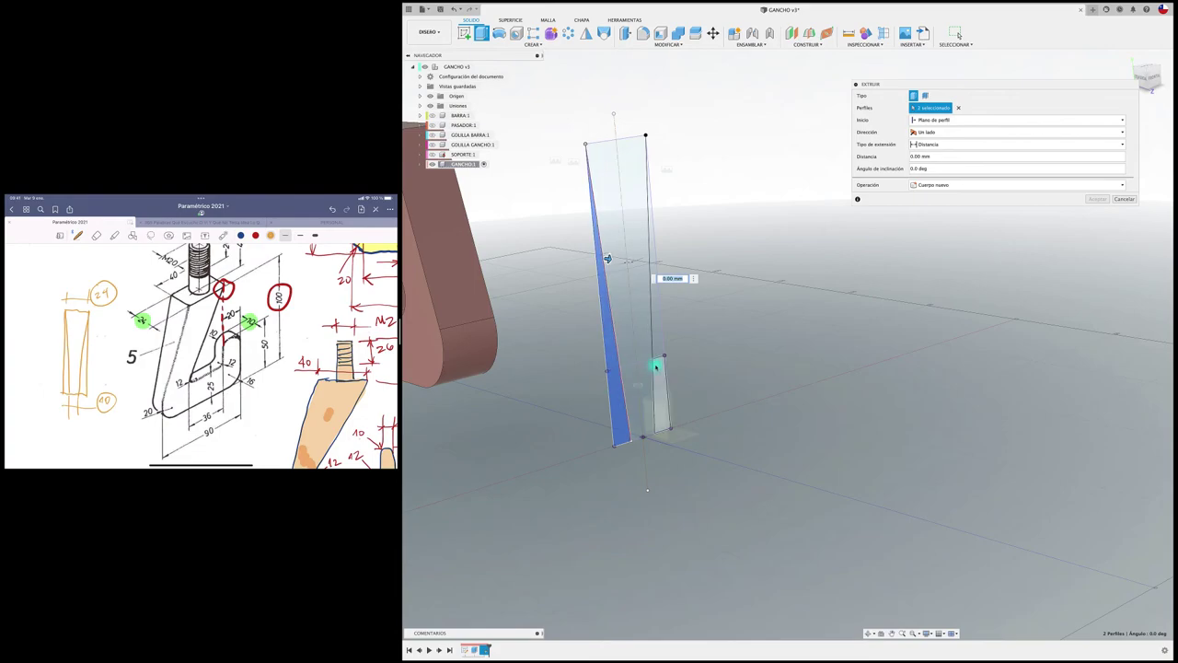
{"action": "left_click", "coordinate": [657, 354]}
{"action": "left_click", "coordinate": [660, 388]}
{"action": "scroll", "coordinate": [678, 395], "scroll_direction": "down", "scroll_amount": 5, "text": "shift"}
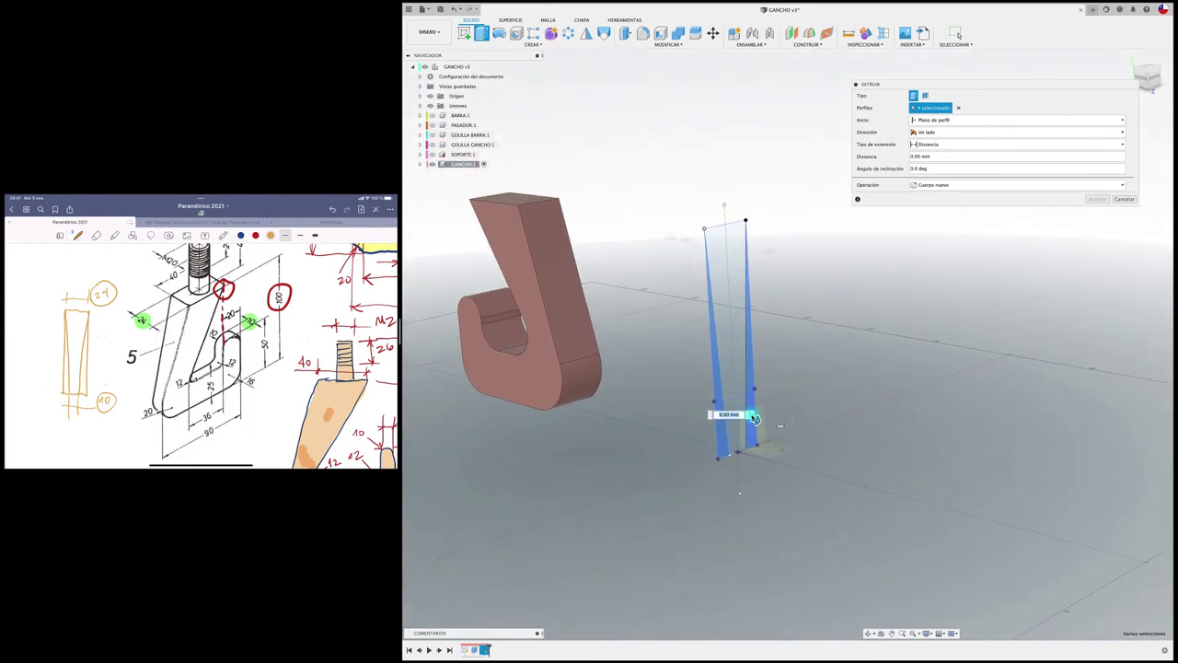
{"action": "left_click_drag", "start_coordinate": [755, 421], "coordinate": [449, 346]}
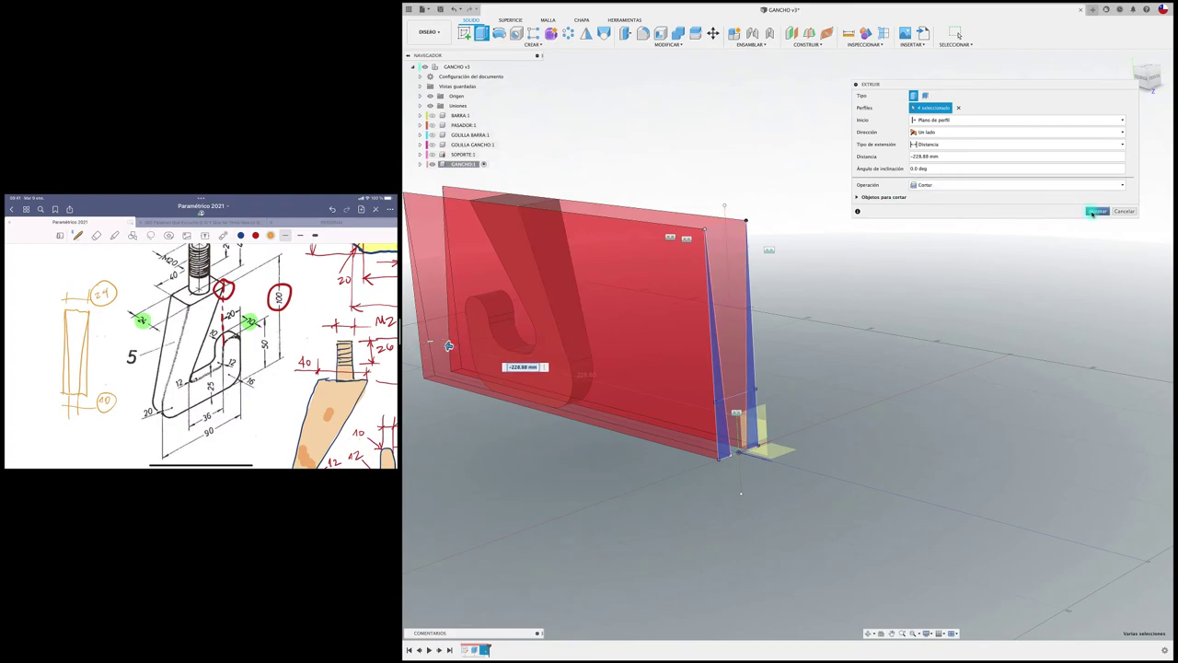
{"action": "left_click", "coordinate": [1097, 210]}
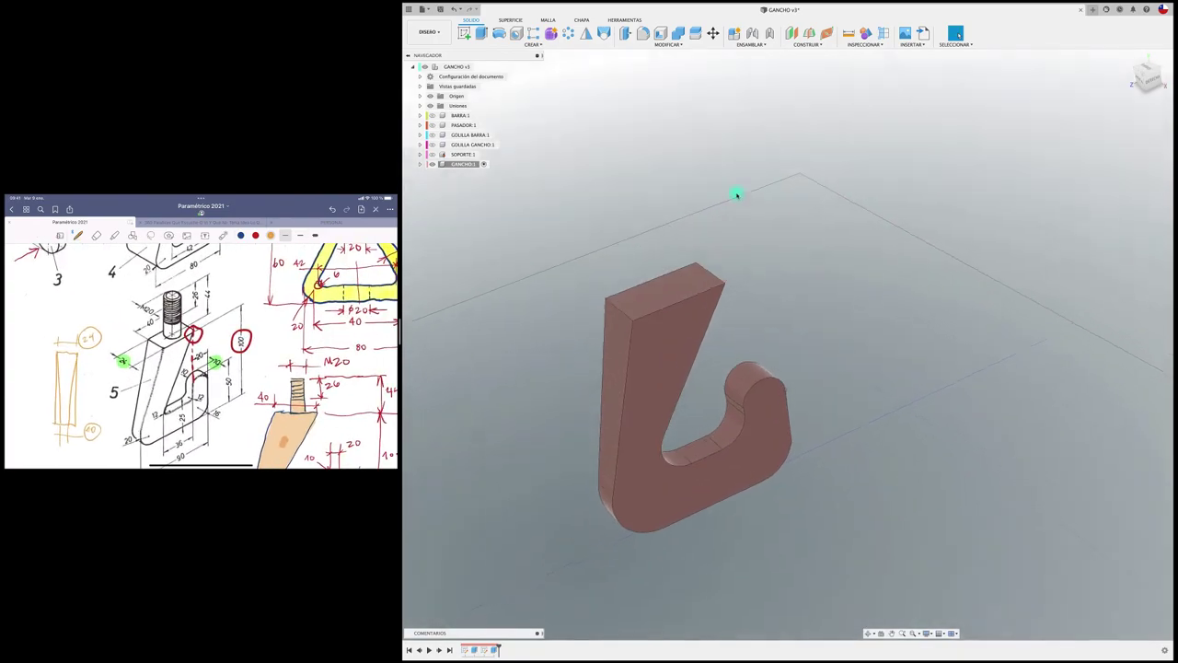
Sketch a 20 mm diameter circle centred on the hook's top face.
{"action": "left_click", "coordinate": [465, 33]}
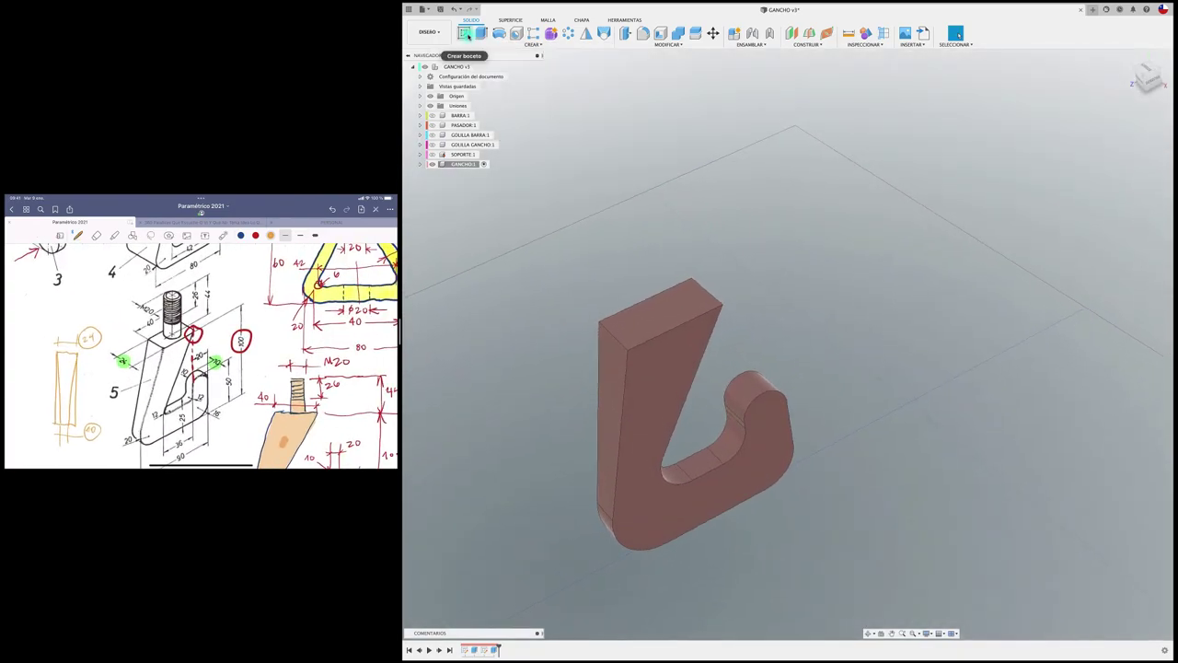
{"action": "left_click", "coordinate": [663, 311]}
{"action": "key", "text": "c"}
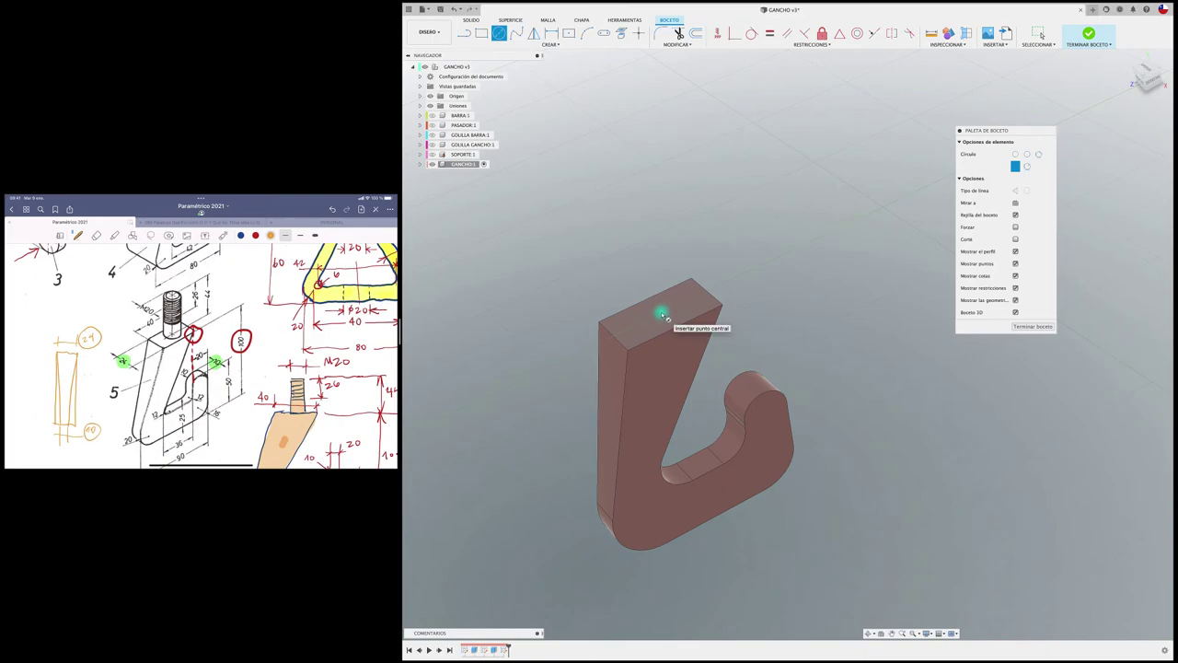
{"action": "left_click", "coordinate": [661, 314]}
{"action": "type", "text": "20"}
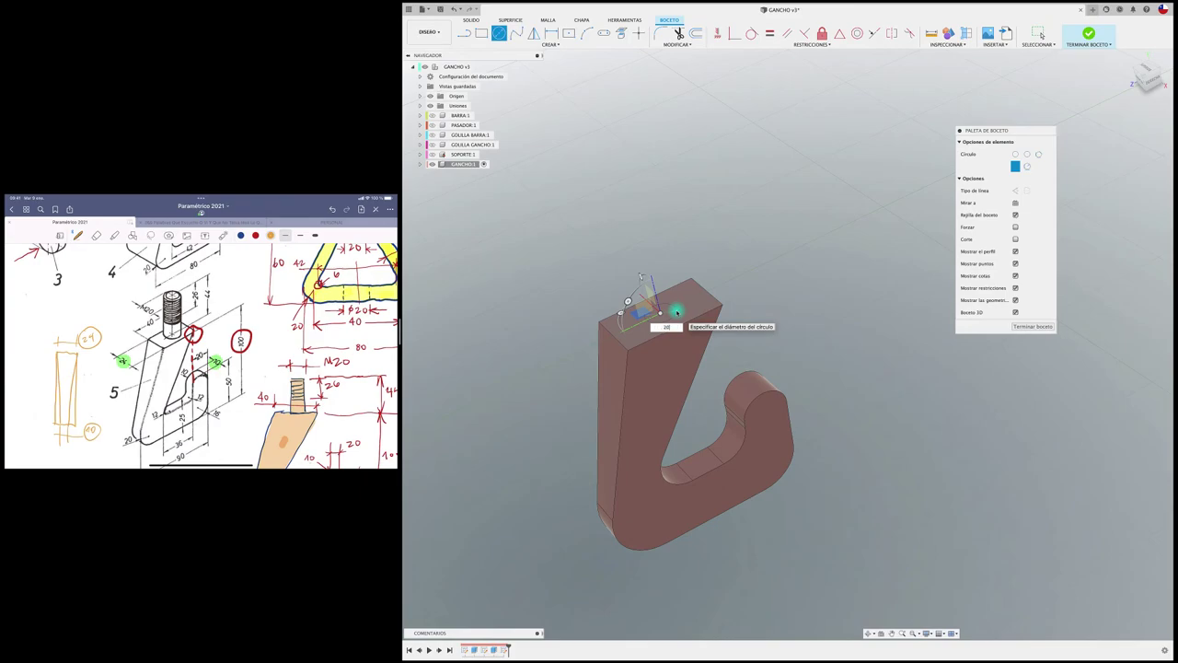
{"action": "key", "text": "Return"}
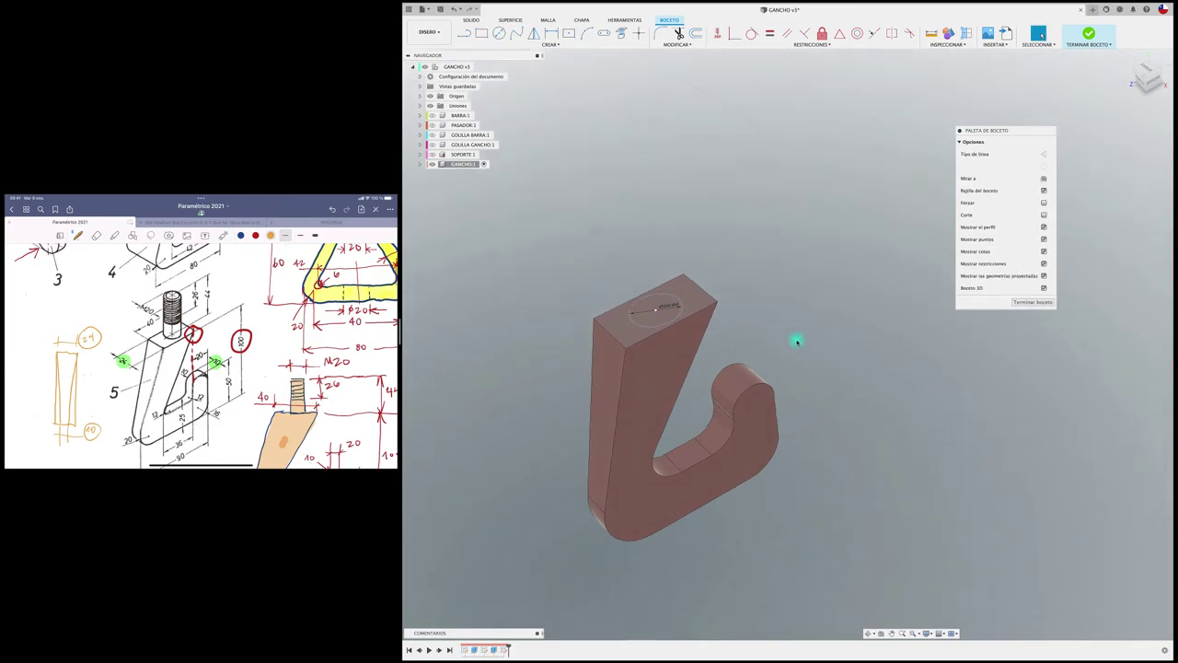
{"action": "scroll", "coordinate": [797, 340], "scroll_direction": "up", "scroll_amount": 5}
{"action": "scroll", "coordinate": [797, 341], "scroll_direction": "down", "scroll_amount": 5}
{"action": "scroll", "coordinate": [798, 341], "scroll_direction": "down", "scroll_amount": 2}
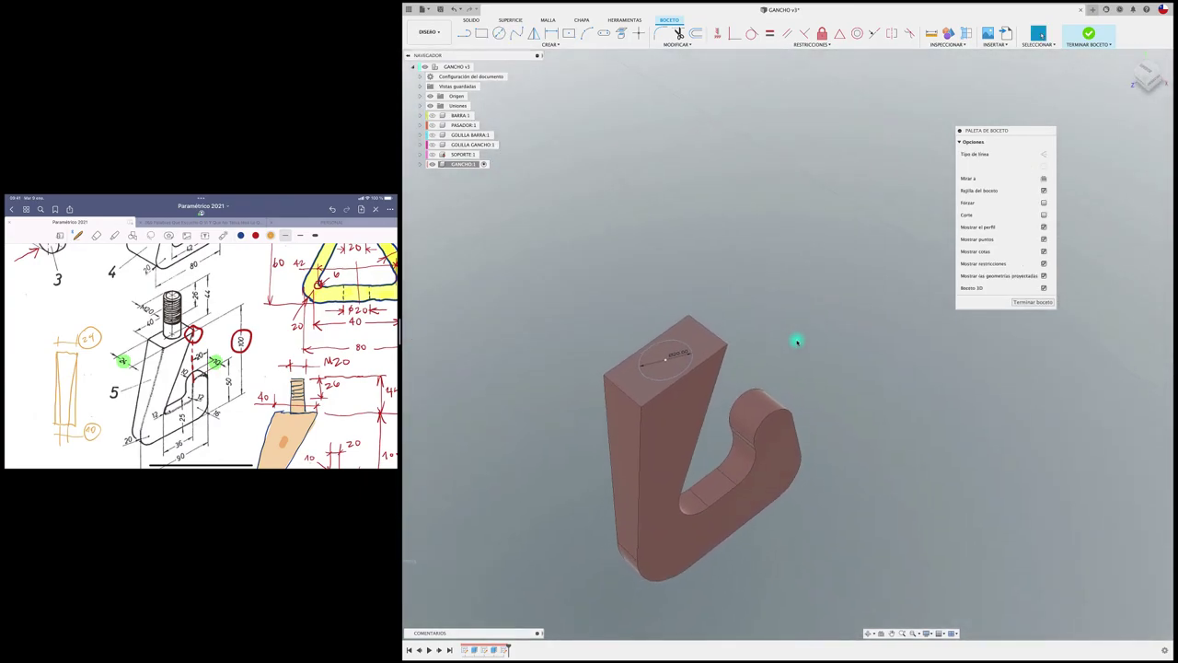
{"action": "scroll", "coordinate": [798, 340], "scroll_direction": "down", "scroll_amount": 2}
{"action": "scroll", "coordinate": [797, 340], "scroll_direction": "down", "scroll_amount": 1}
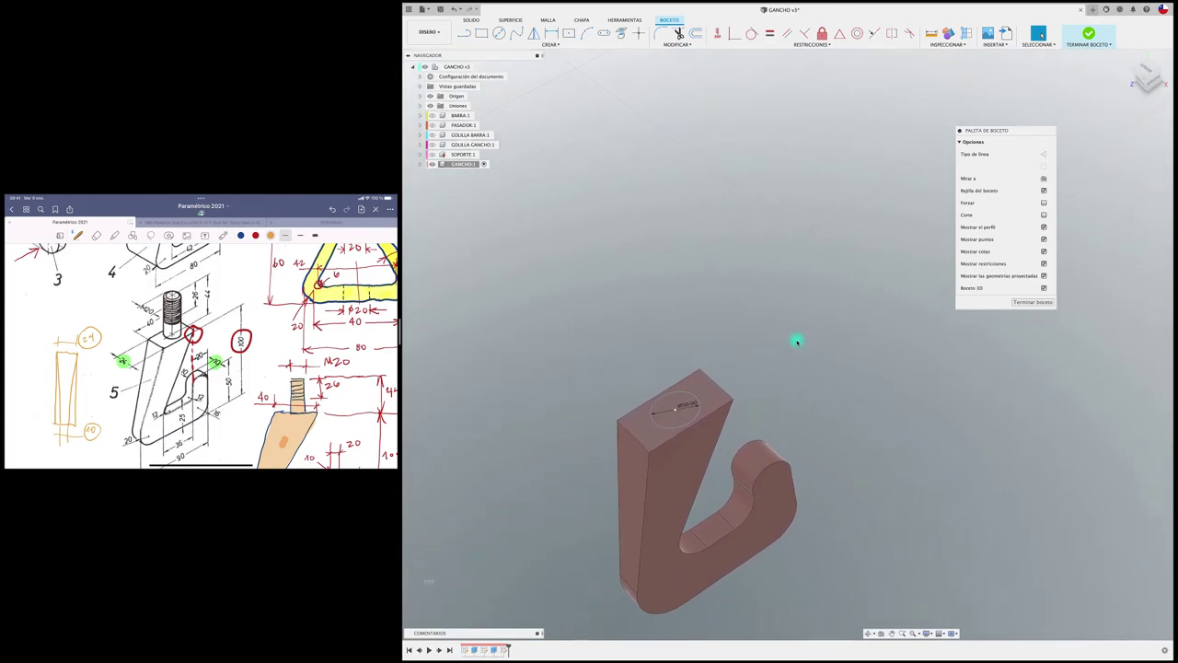
Extrude the 20 mm circle 32.44 mm upward as a post joined onto the GANCHO hook.
{"action": "key", "text": "e"}
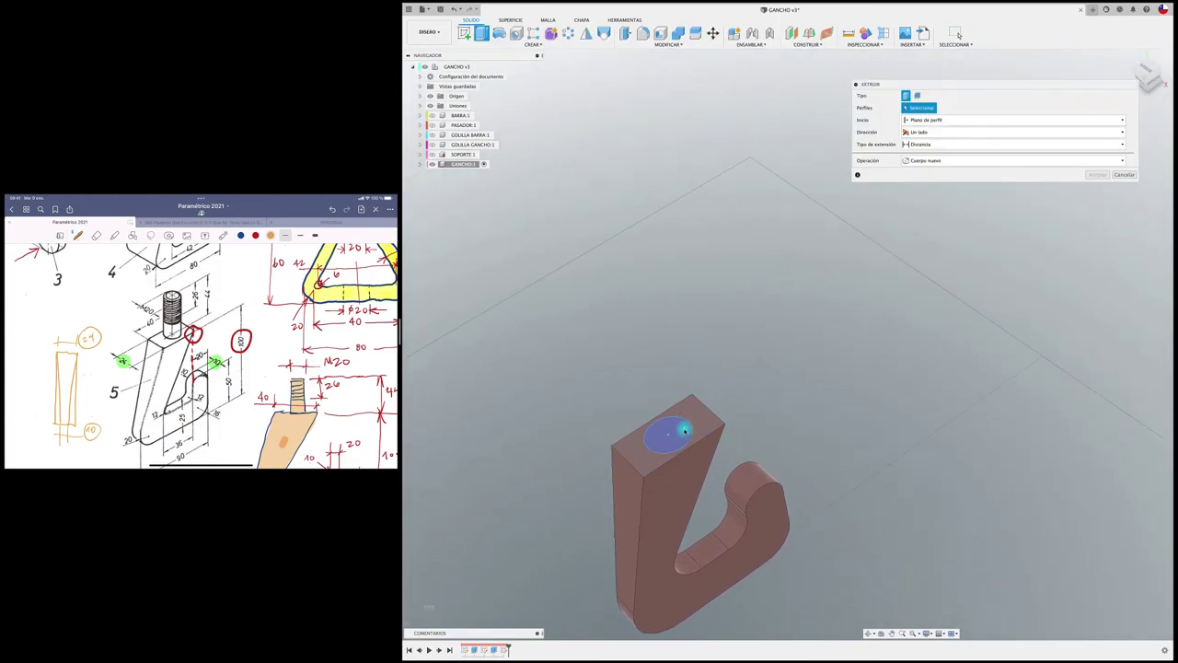
{"action": "left_click", "coordinate": [674, 427]}
{"action": "left_click_drag", "start_coordinate": [659, 406], "coordinate": [639, 347]}
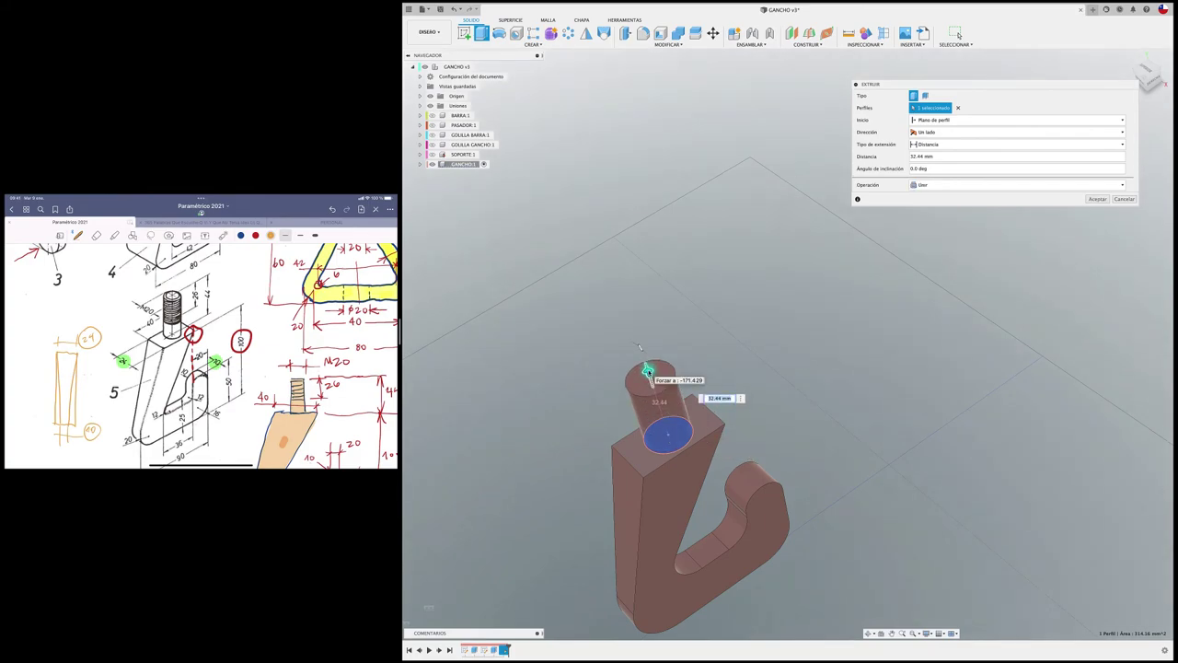
{"action": "type", "text": "44"}
{"action": "key", "text": "Return"}
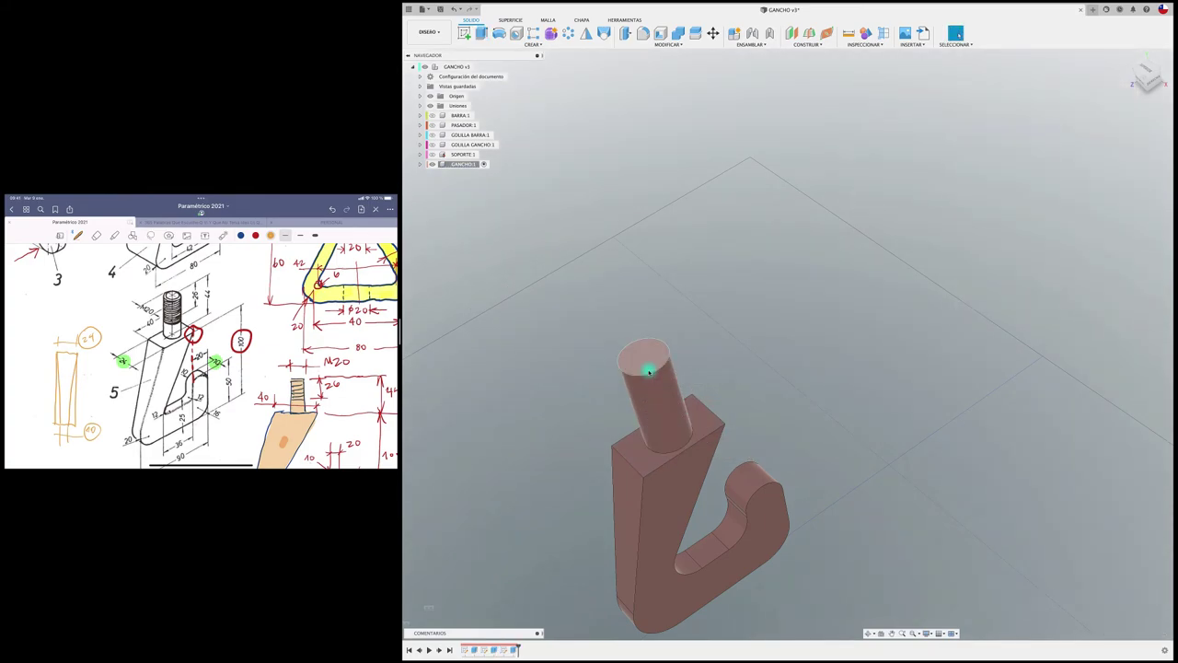
{"action": "scroll", "coordinate": [649, 371], "scroll_direction": "down", "scroll_amount": 3}
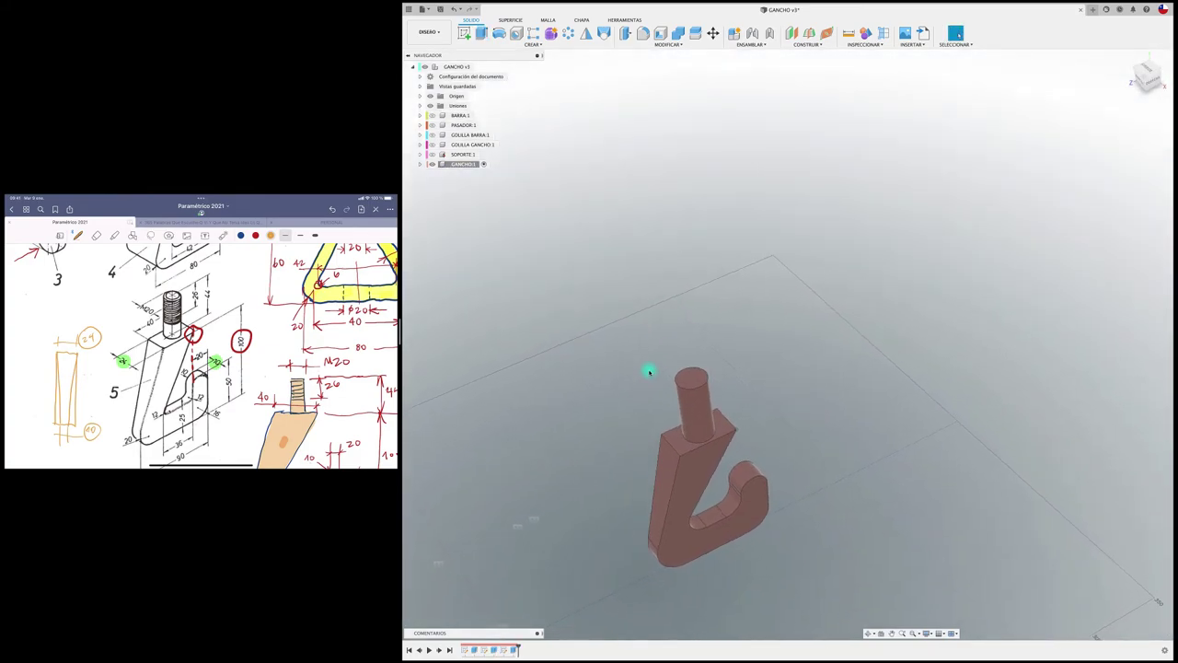
{"action": "middle_click_drag", "start_coordinate": [649, 371], "coordinate": [705, 394], "text": "shift"}
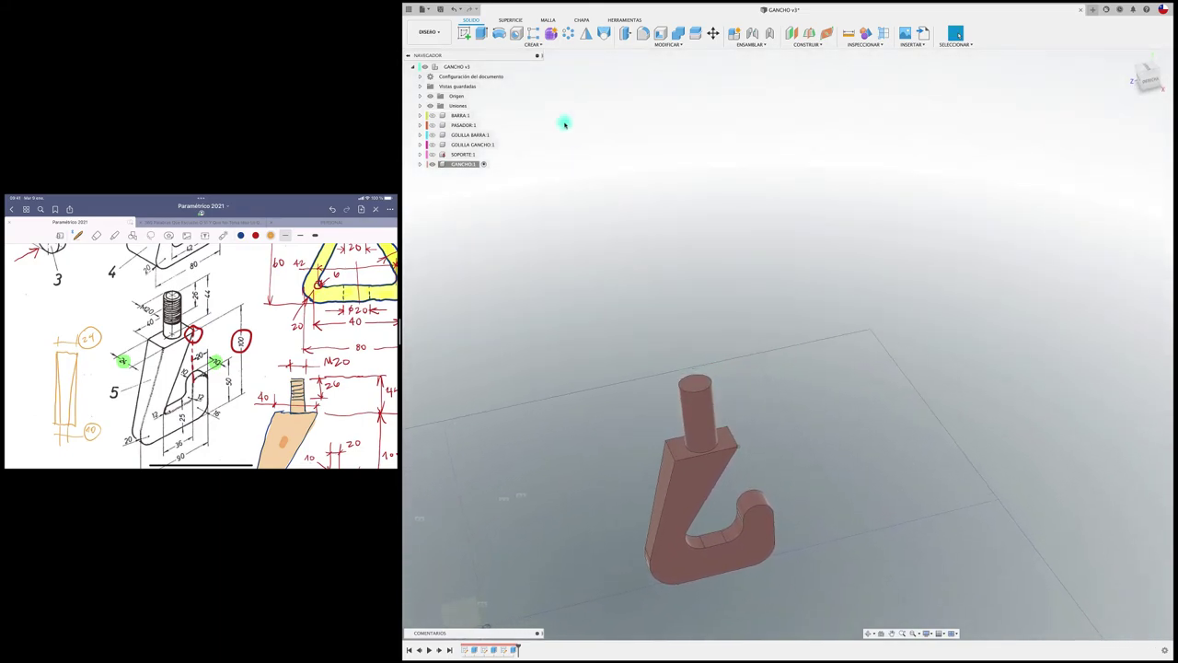
{"action": "left_click", "coordinate": [536, 52]}
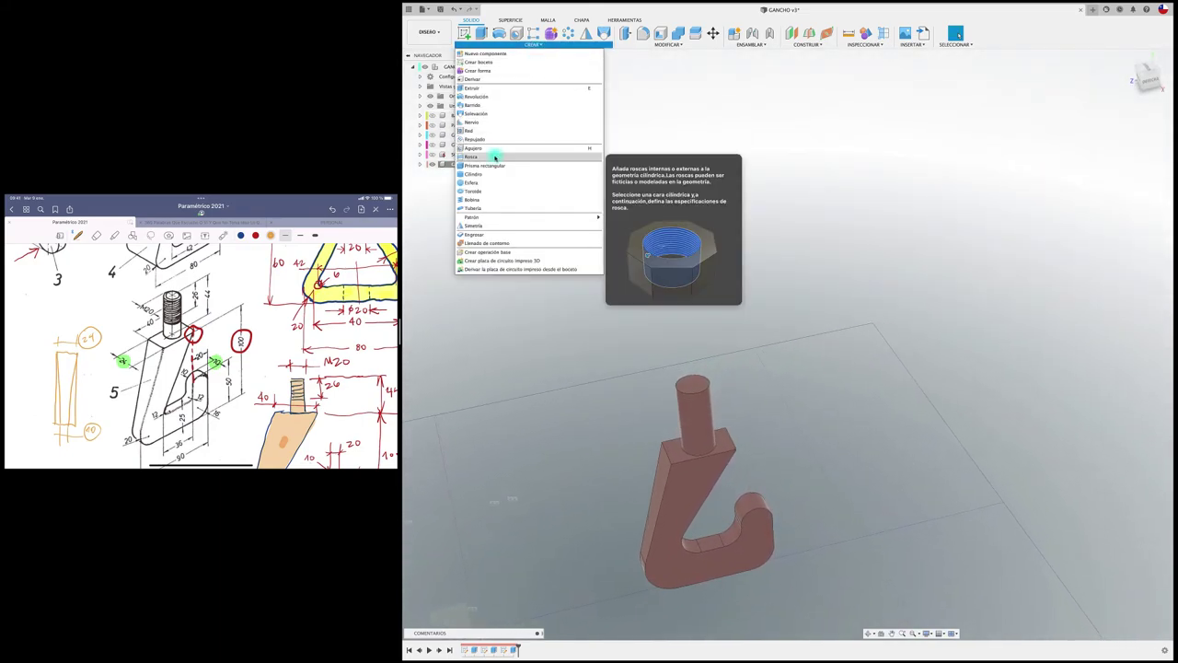
Cut a modelled M20x2 thread, 26 mm long, into the hook's cylindrical post.
{"action": "left_click", "coordinate": [548, 182]}
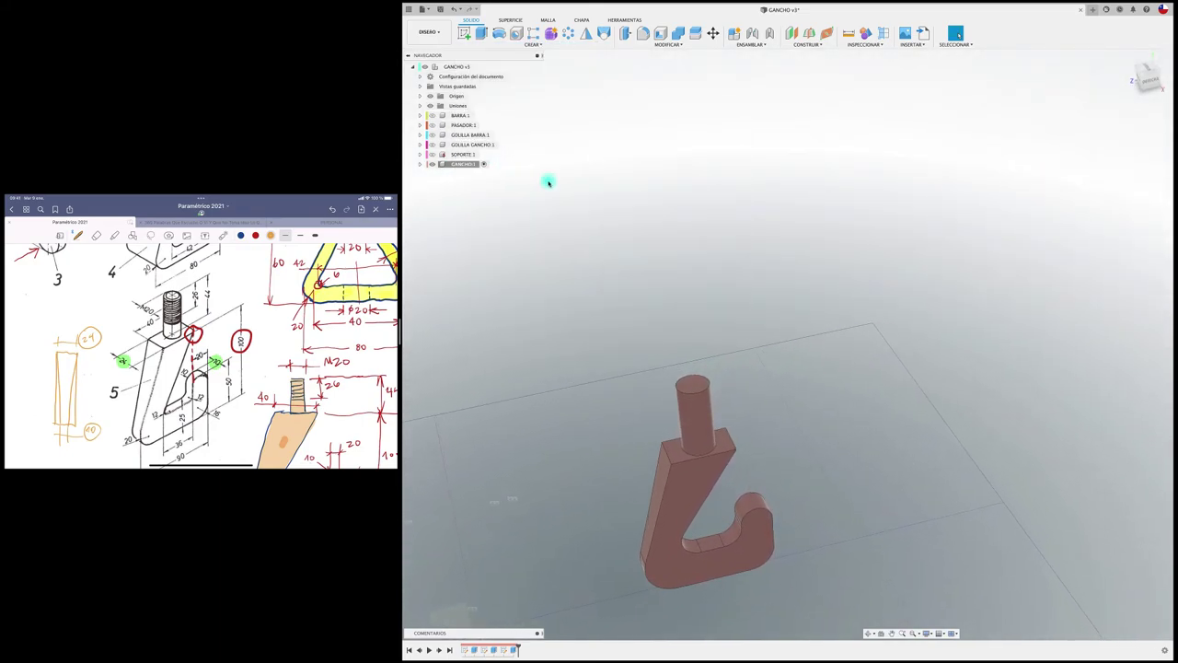
{"action": "left_click", "coordinate": [692, 407]}
{"action": "left_click", "coordinate": [910, 108]}
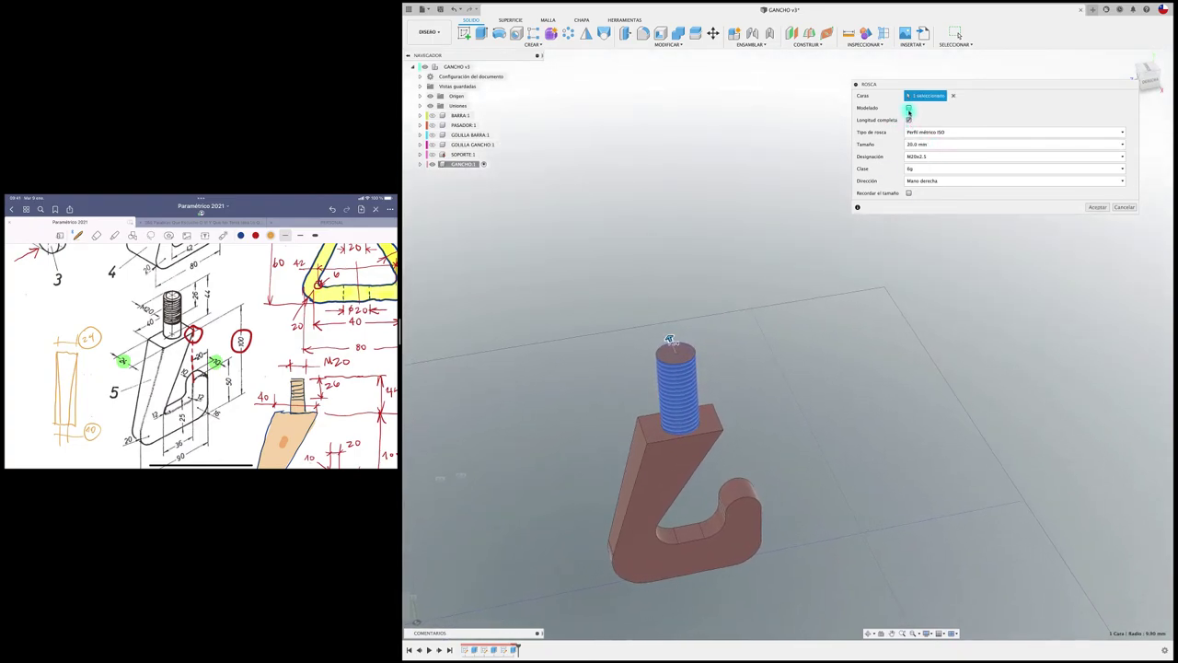
{"action": "left_click", "coordinate": [908, 121]}
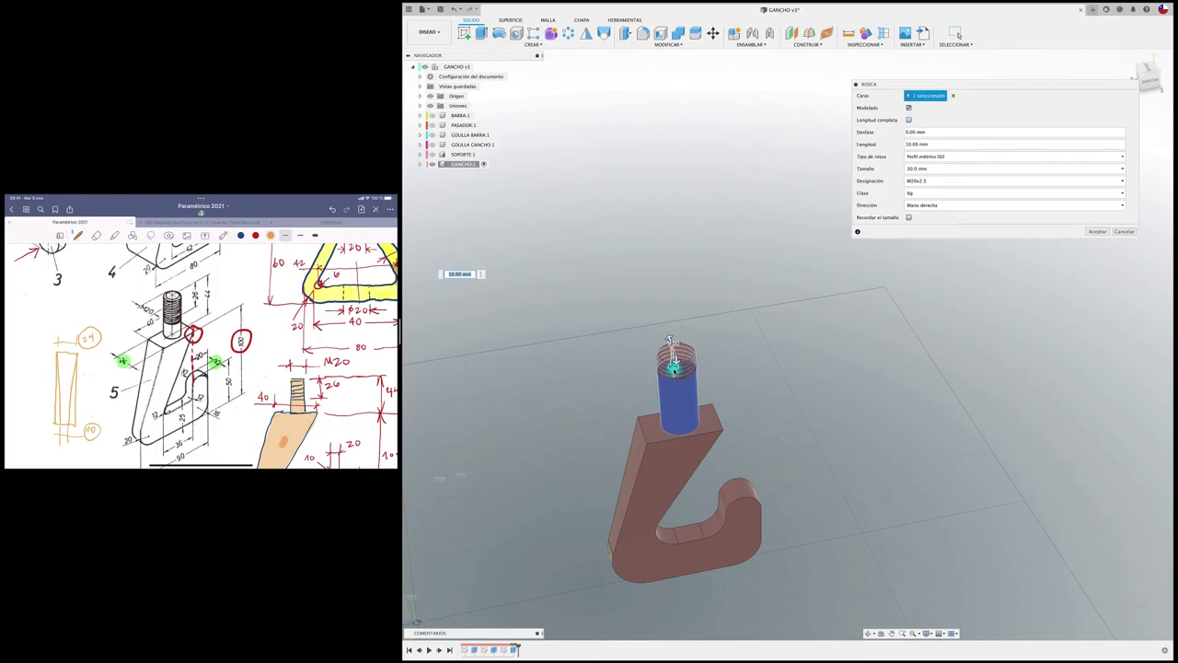
{"action": "left_click_drag", "start_coordinate": [673, 372], "coordinate": [676, 381]}
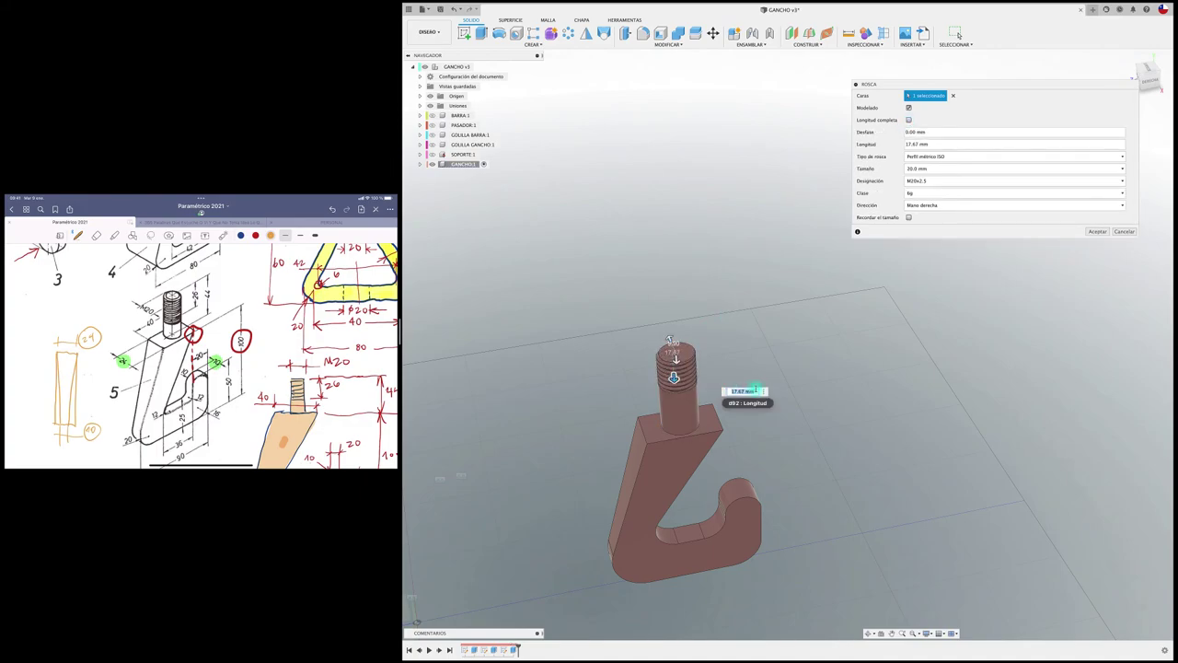
{"action": "left_click", "coordinate": [935, 144]}
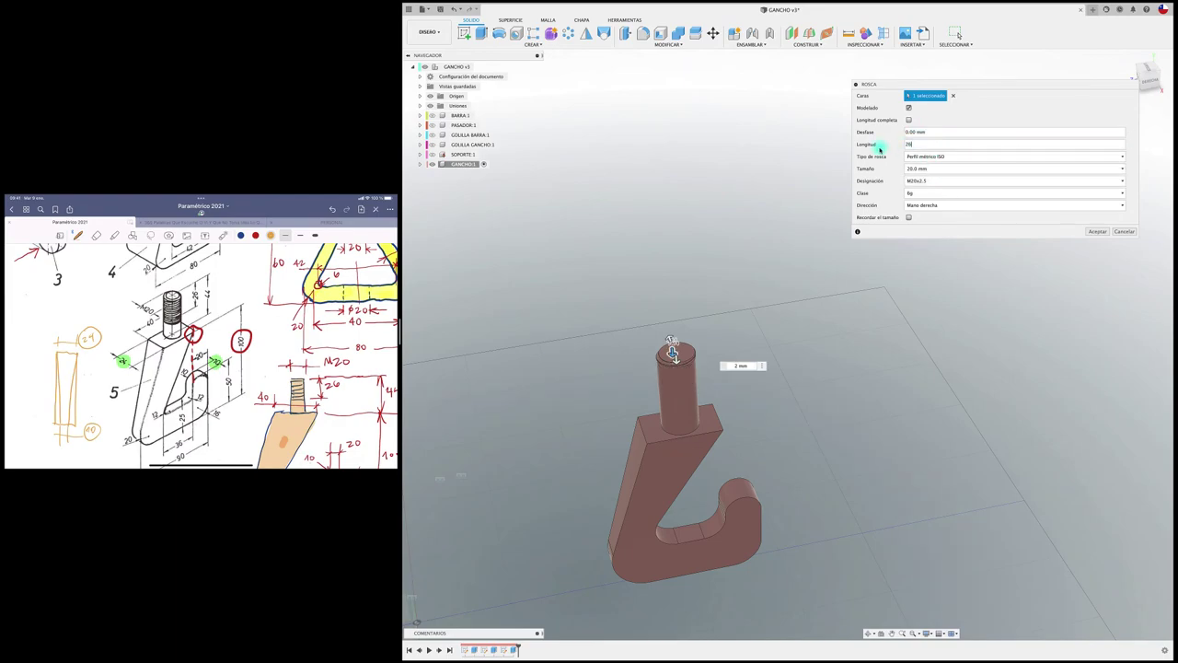
{"action": "type", "text": "6"}
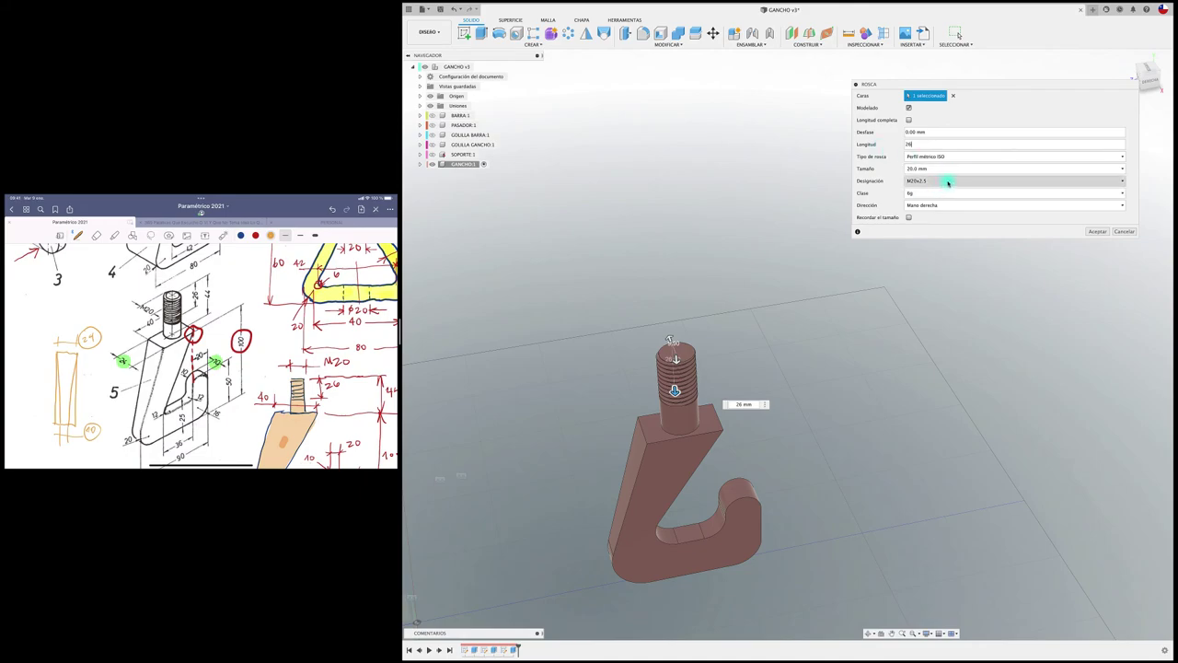
{"action": "left_click", "coordinate": [948, 182]}
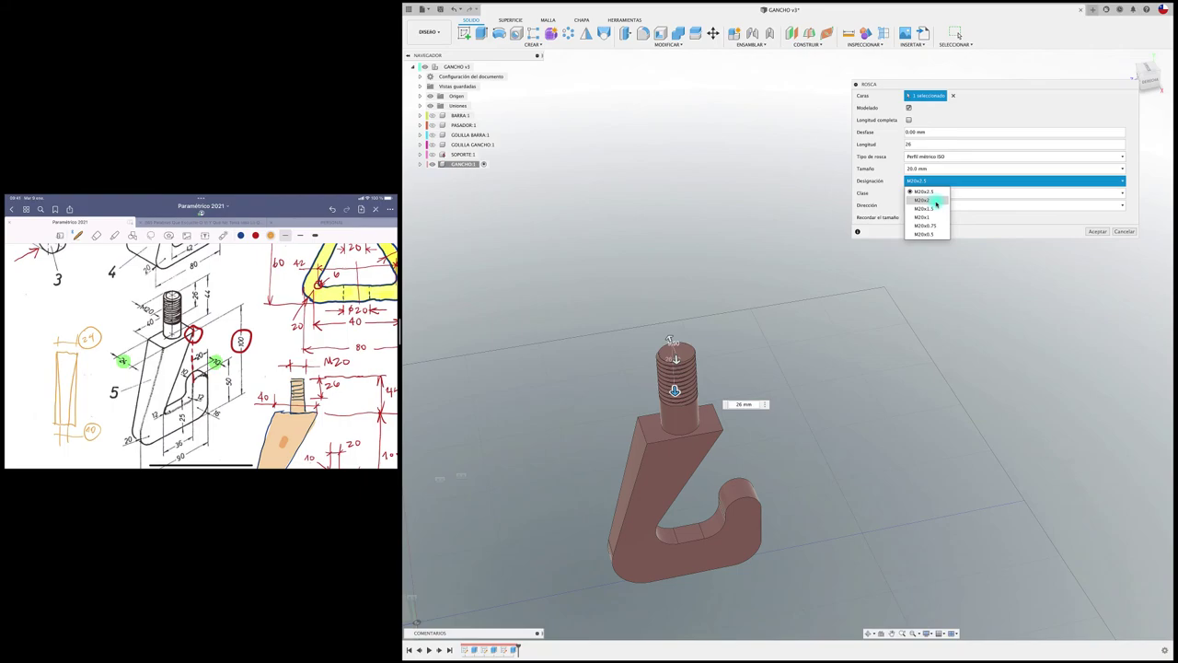
{"action": "left_click", "coordinate": [937, 200]}
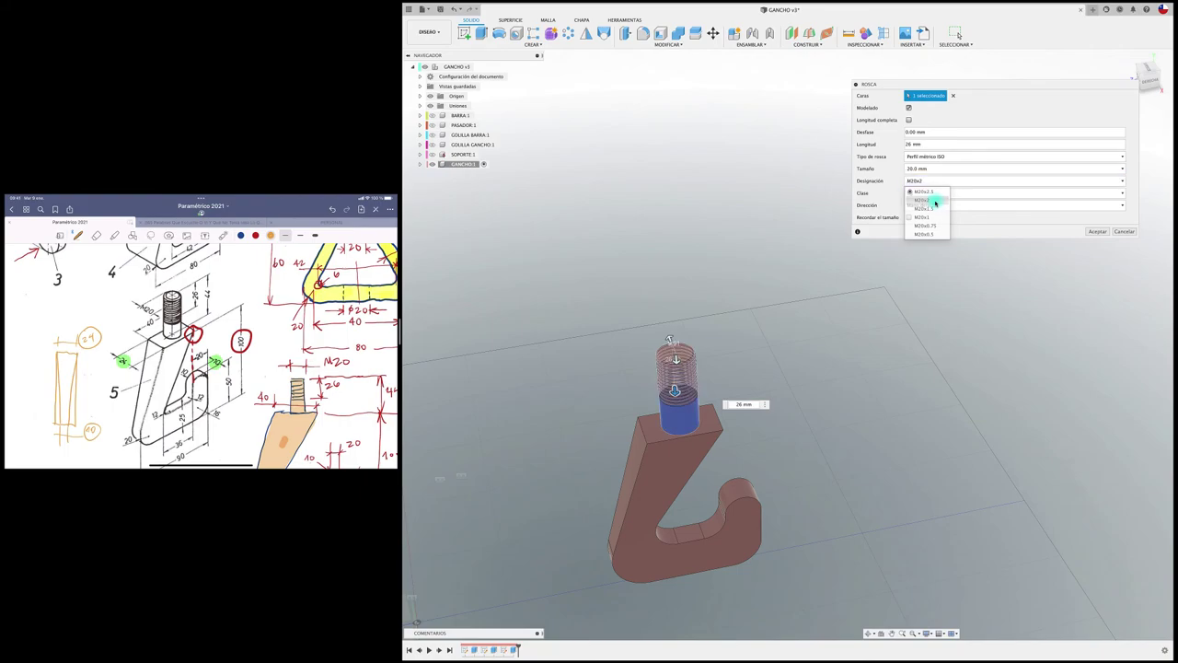
{"action": "left_click", "coordinate": [1097, 232]}
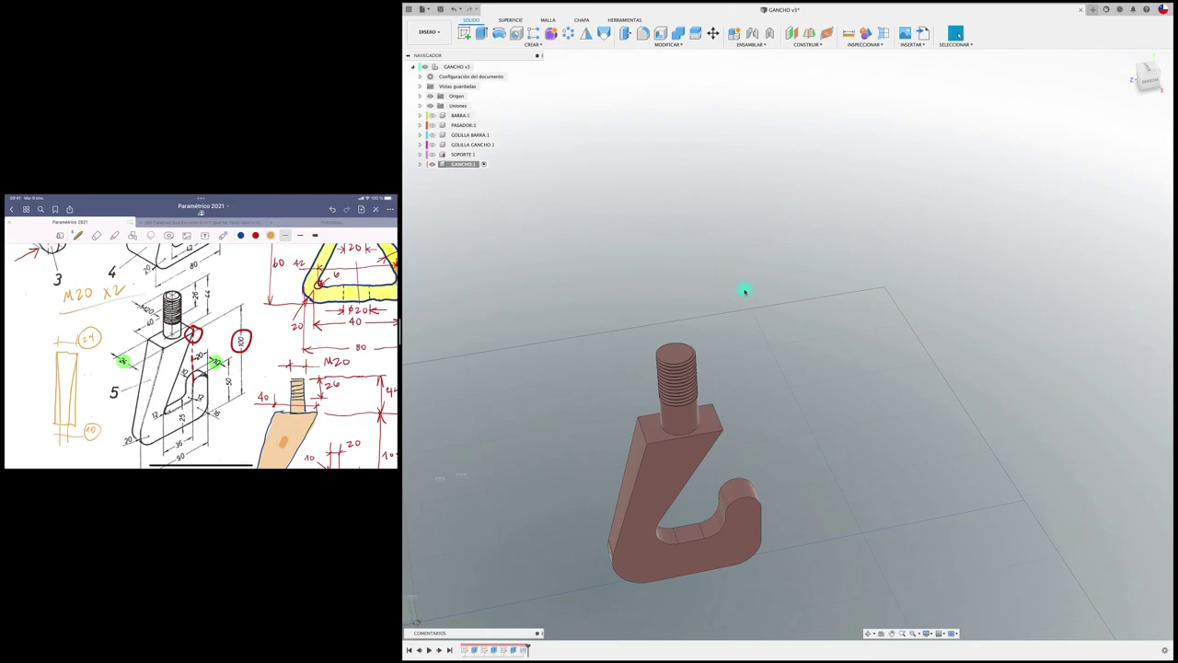
Show the SOPORTE and BARRA parts, activate the top-level assembly, and save a version.
{"action": "left_click", "coordinate": [431, 145]}
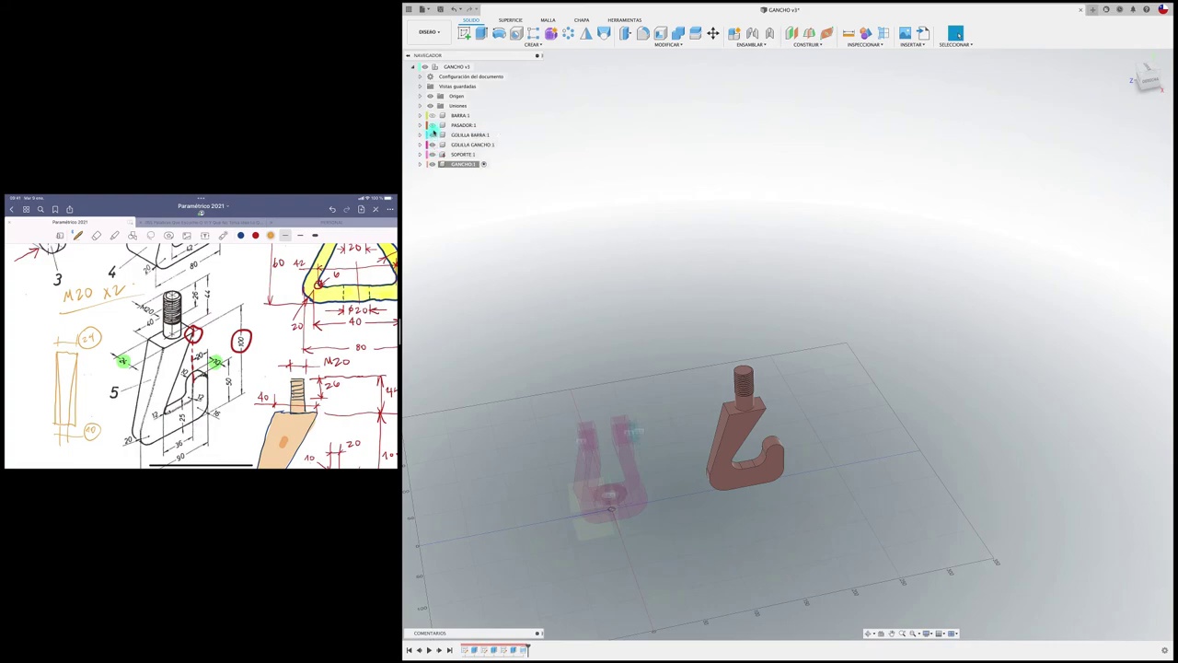
{"action": "left_click", "coordinate": [431, 115]}
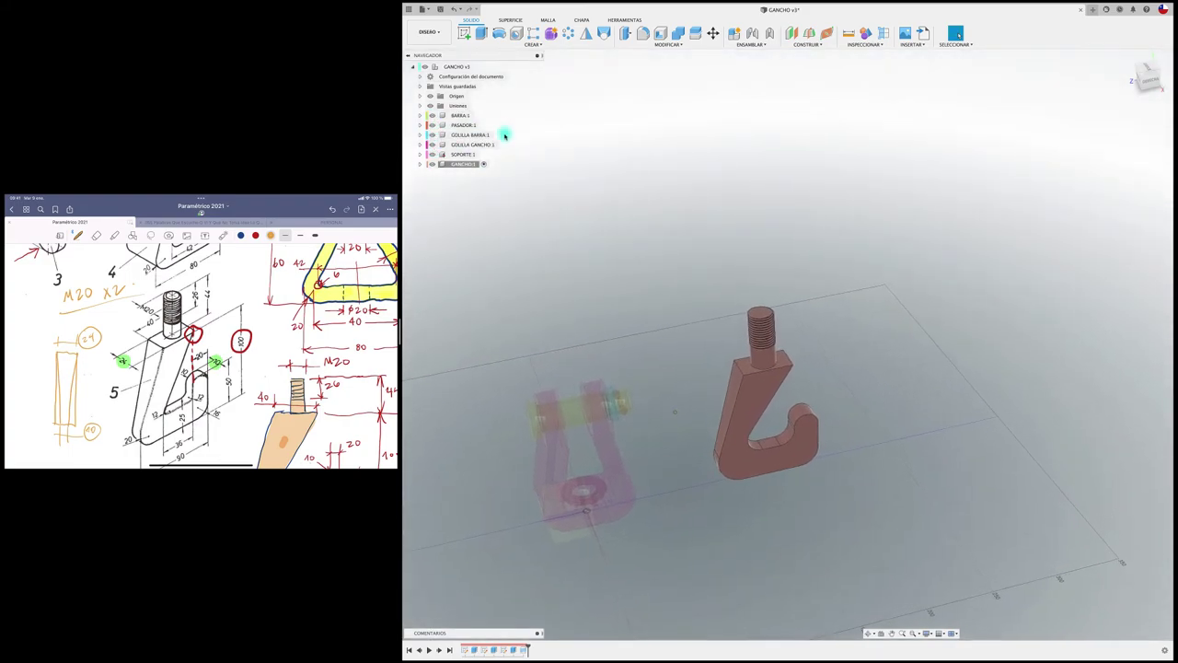
{"action": "left_click", "coordinate": [468, 68]}
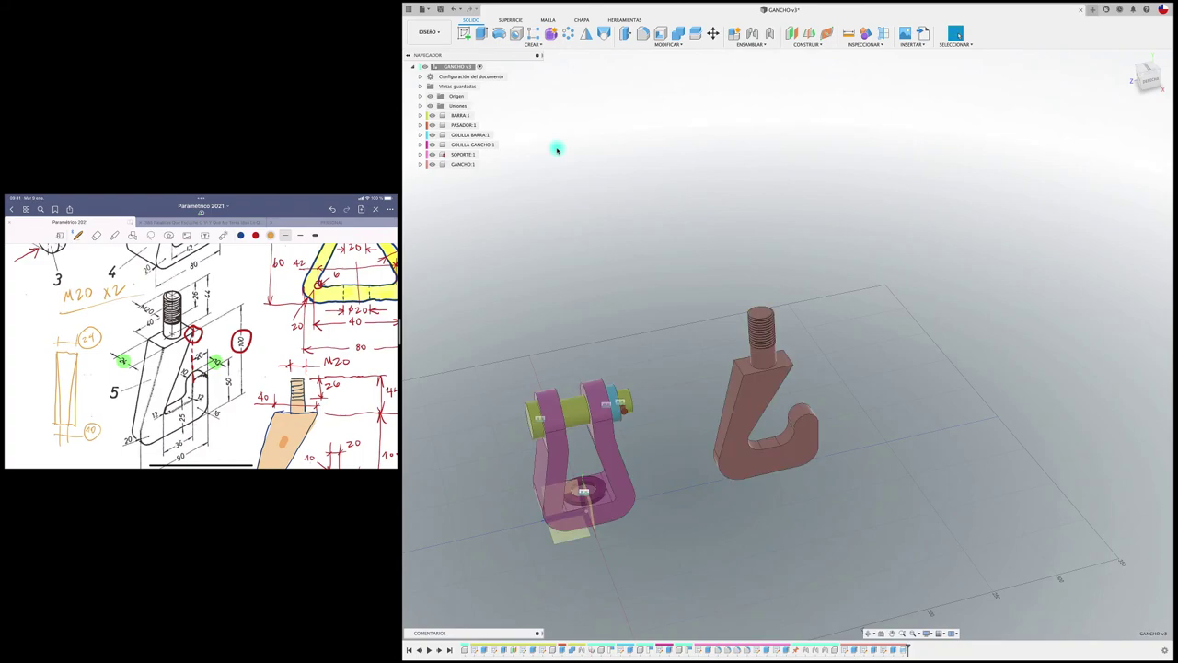
{"action": "left_click", "coordinate": [440, 9]}
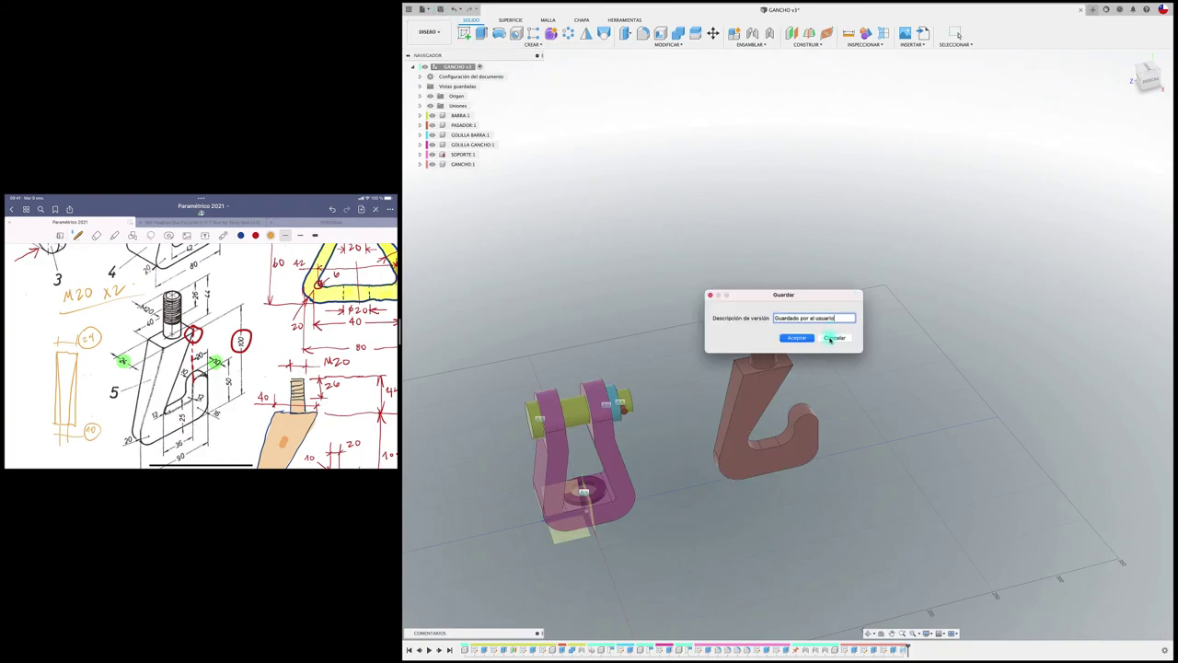
{"action": "left_click", "coordinate": [809, 339]}
Joint the hook shank's top into the bracket's base hole, rotated to -78.1 deg.
{"action": "scroll", "coordinate": [810, 337], "scroll_direction": "up", "scroll_amount": 3}
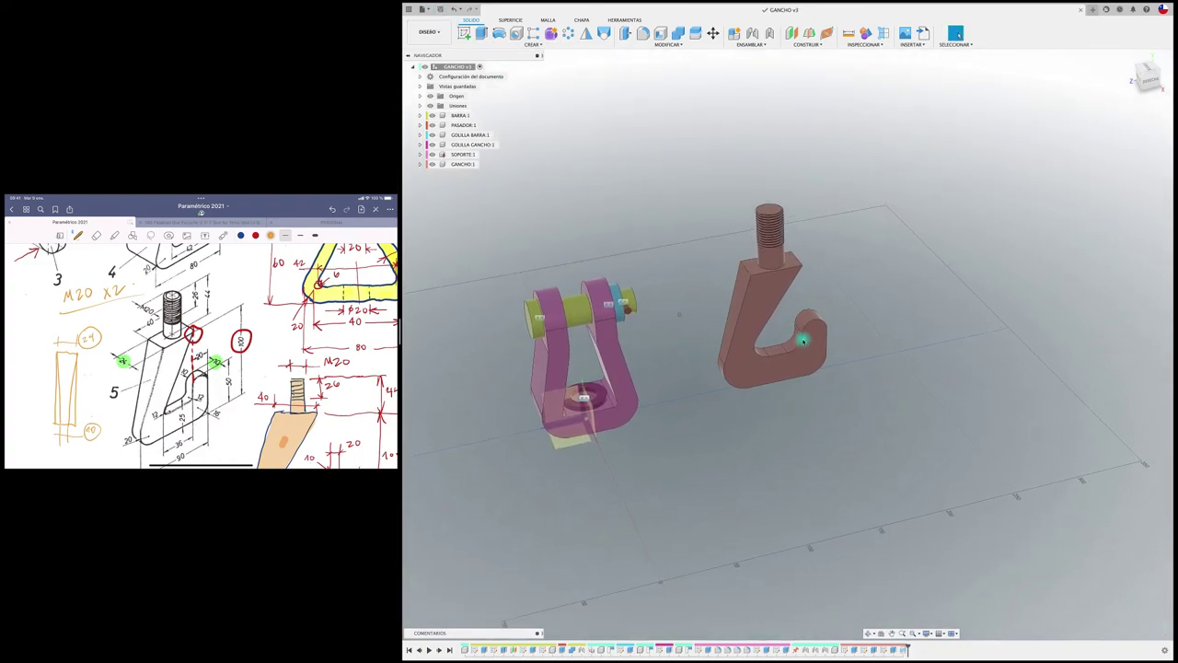
{"action": "scroll", "coordinate": [809, 337], "scroll_direction": "up", "scroll_amount": 3}
{"action": "key", "text": "j"}
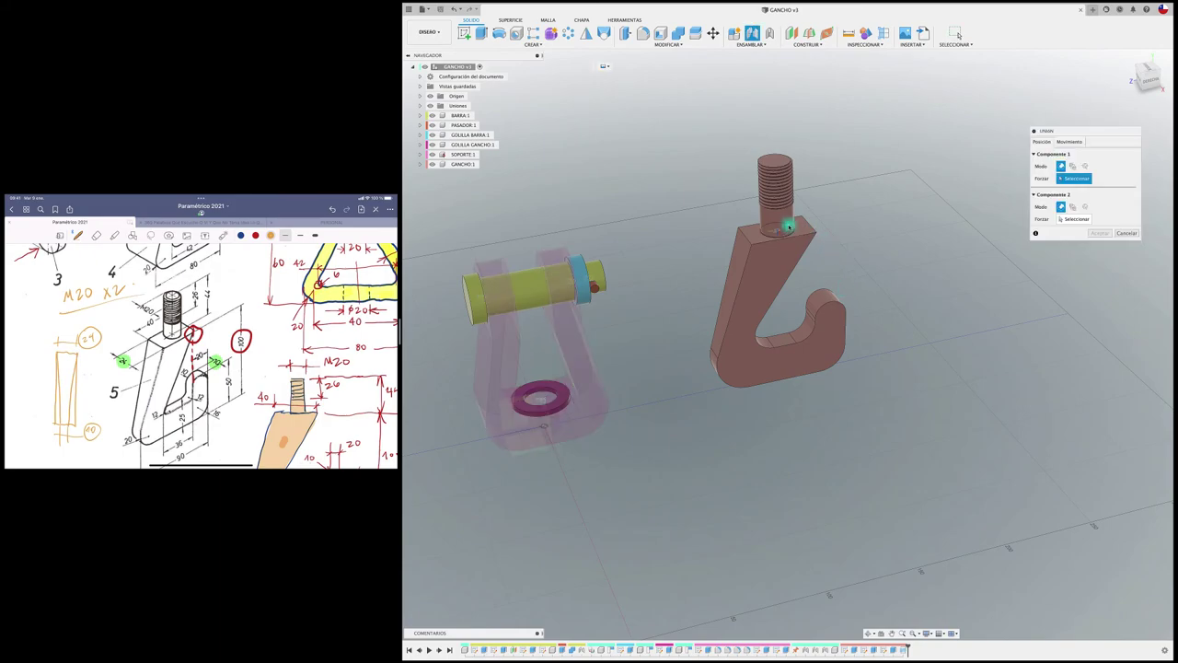
{"action": "left_click", "coordinate": [776, 230]}
{"action": "scroll", "coordinate": [631, 414], "scroll_direction": "up", "scroll_amount": 2}
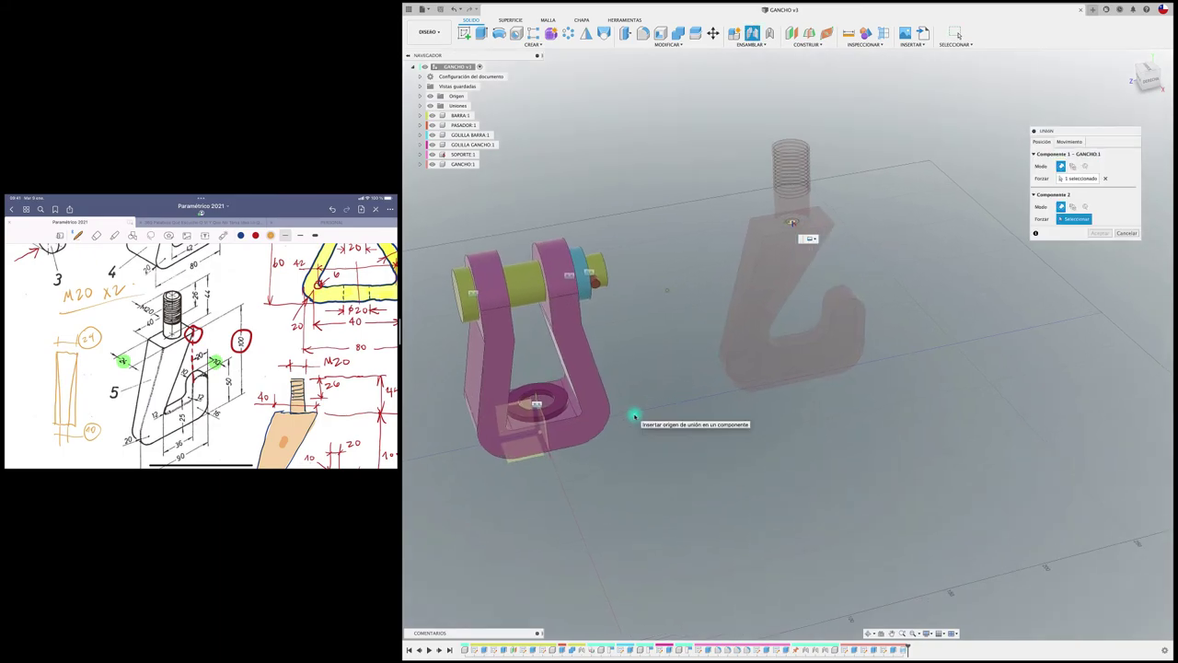
{"action": "scroll", "coordinate": [632, 414], "scroll_direction": "up", "scroll_amount": 3}
{"action": "scroll", "coordinate": [592, 469], "scroll_direction": "down", "scroll_amount": 2}
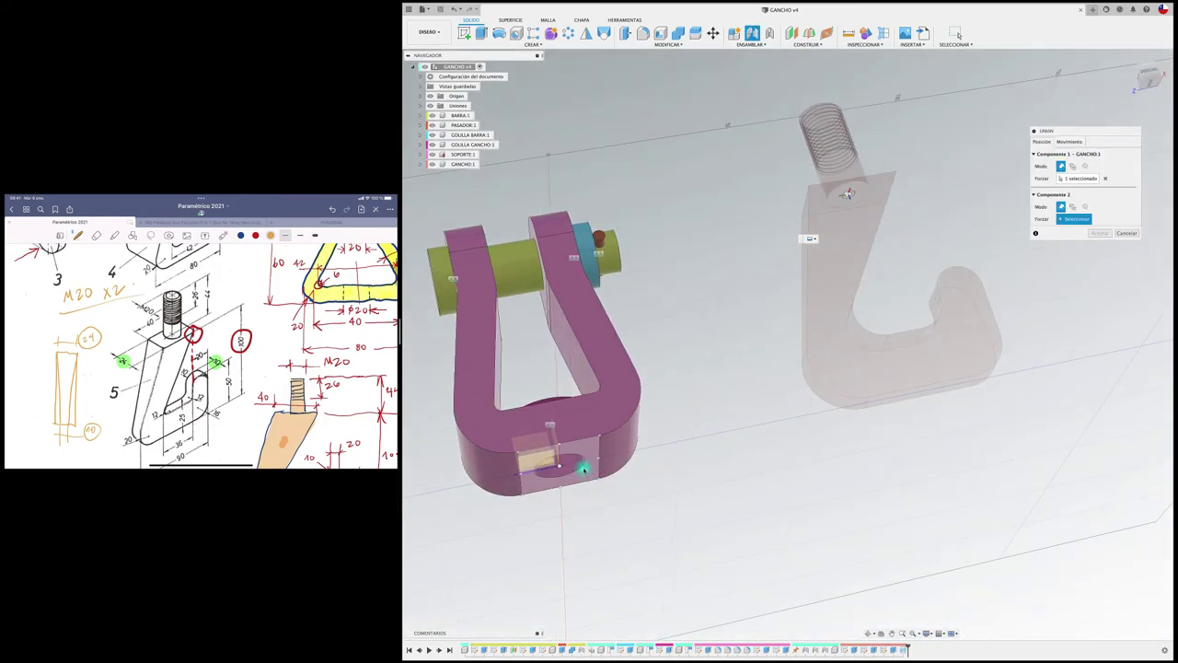
{"action": "left_click", "coordinate": [560, 464]}
{"action": "middle_click_drag", "start_coordinate": [651, 474], "coordinate": [665, 419], "text": "shift"}
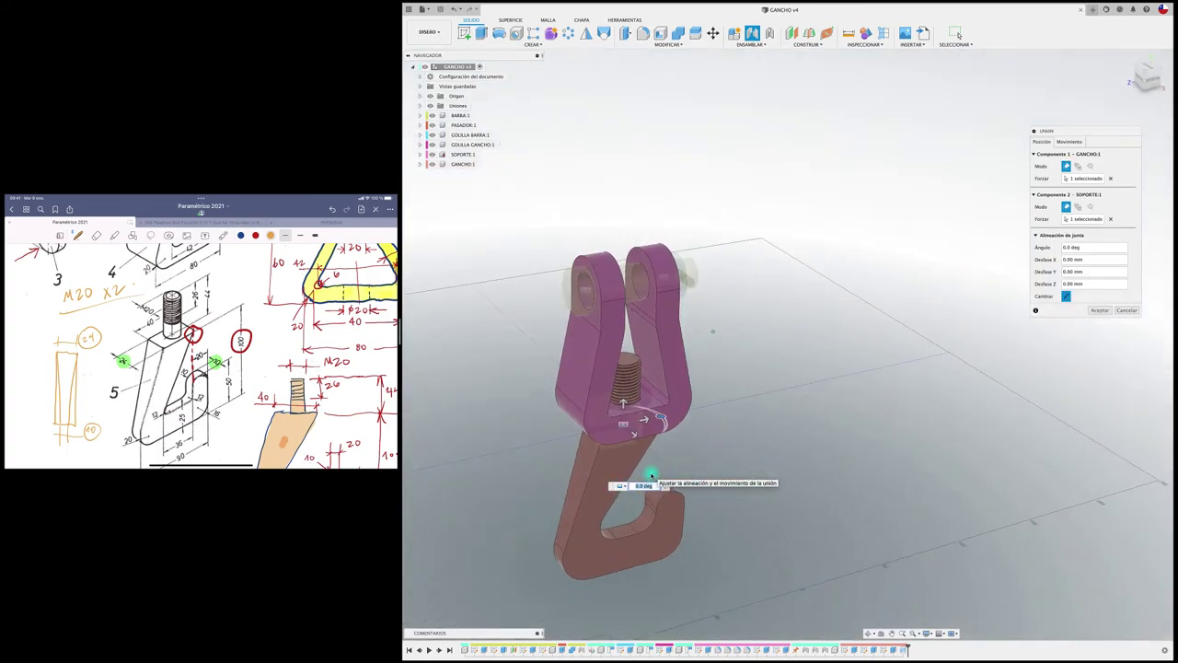
{"action": "left_click_drag", "start_coordinate": [665, 419], "coordinate": [650, 449]}
{"action": "left_click", "coordinate": [1095, 312]}
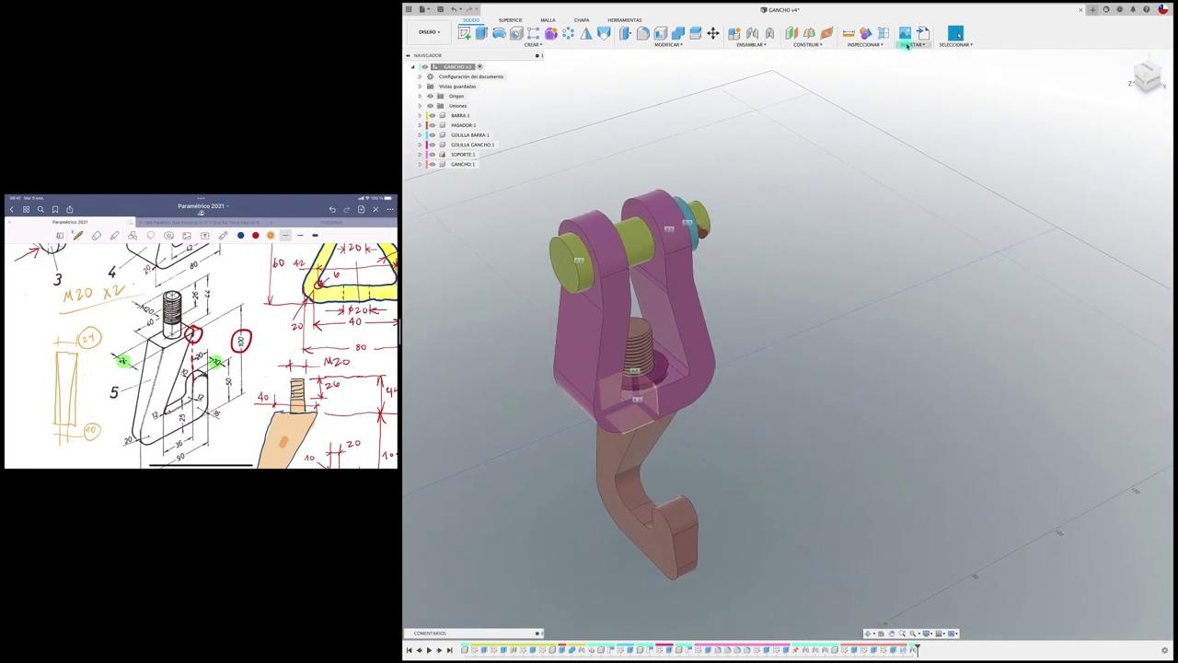
Open and enlarge the McMaster-Carr catalogue, trying filters for M20 thread and 15 mm width.
{"action": "left_click", "coordinate": [907, 45]}
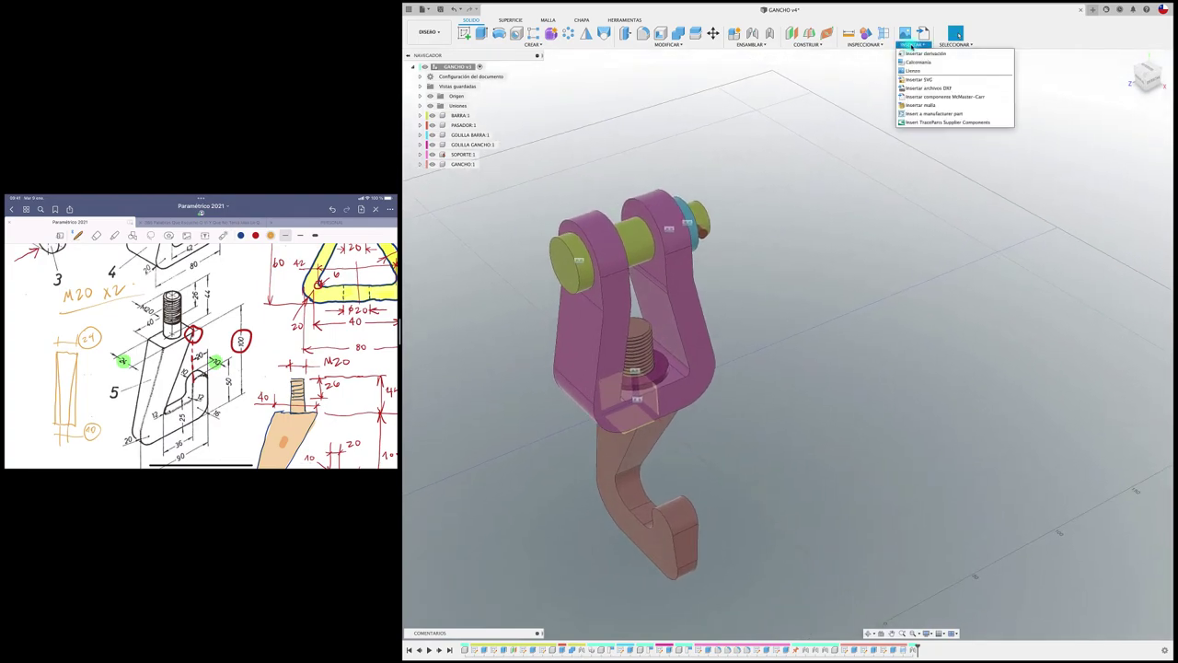
{"action": "left_click", "coordinate": [944, 96]}
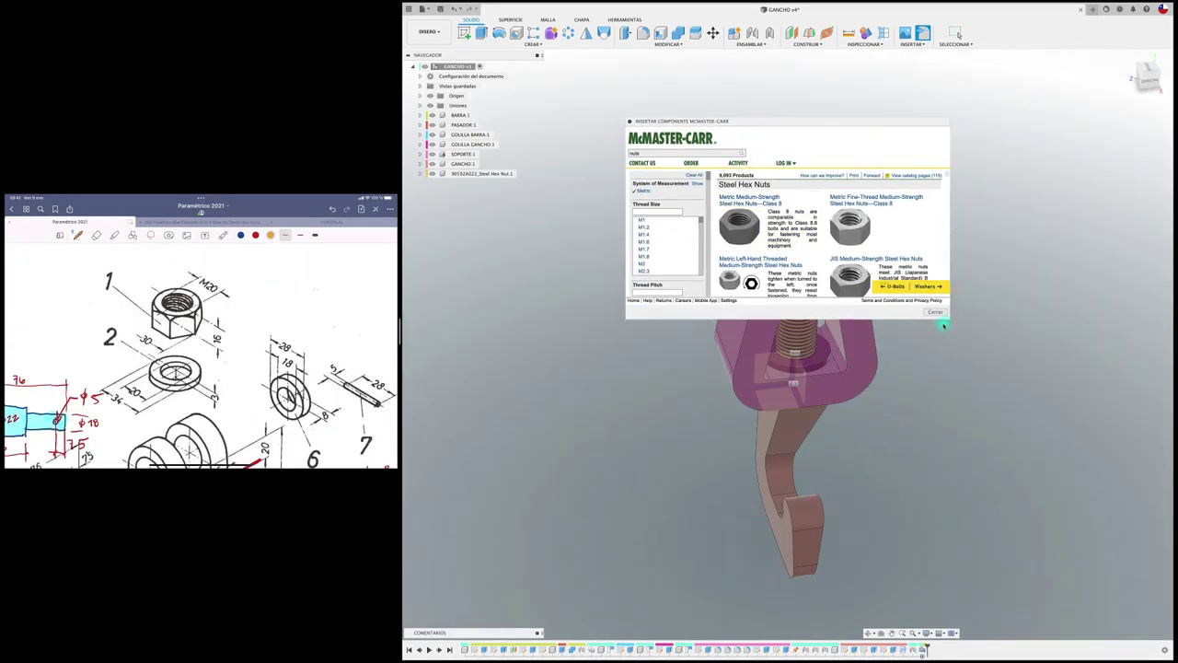
{"action": "left_click_drag", "start_coordinate": [948, 318], "coordinate": [1059, 549]}
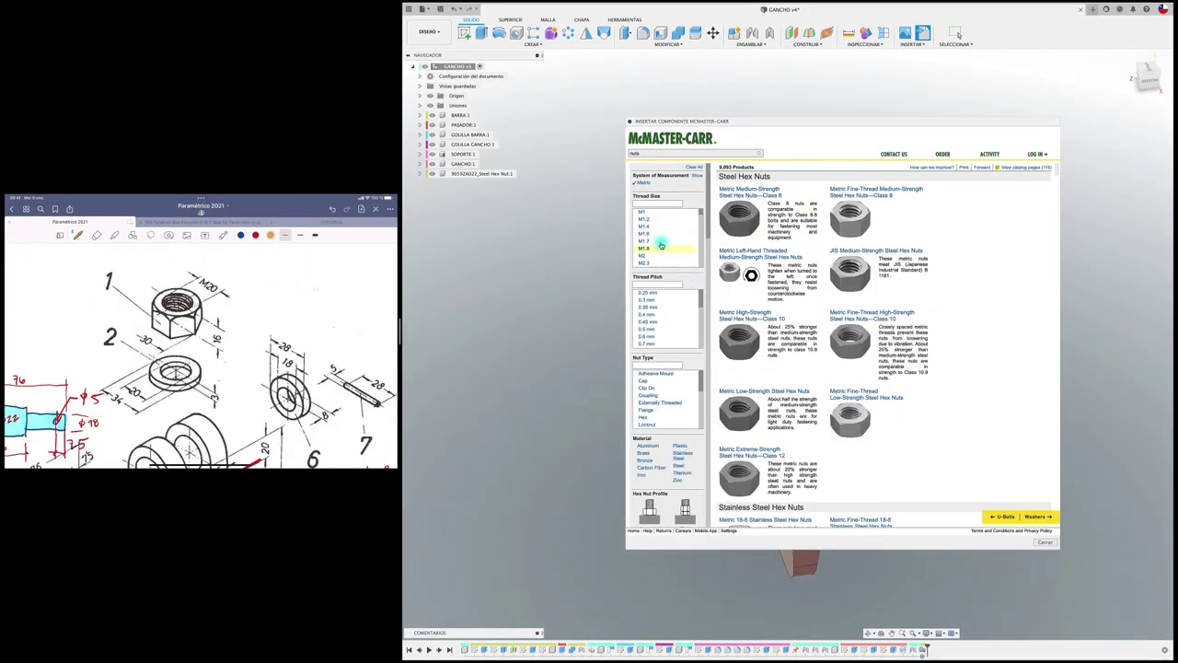
{"action": "scroll", "coordinate": [661, 244], "scroll_direction": "down", "scroll_amount": 3}
{"action": "scroll", "coordinate": [661, 244], "scroll_direction": "down", "scroll_amount": 3}
{"action": "scroll", "coordinate": [661, 244], "scroll_direction": "down", "scroll_amount": 3}
{"action": "scroll", "coordinate": [661, 244], "scroll_direction": "up", "scroll_amount": 3}
{"action": "left_click", "coordinate": [661, 246]}
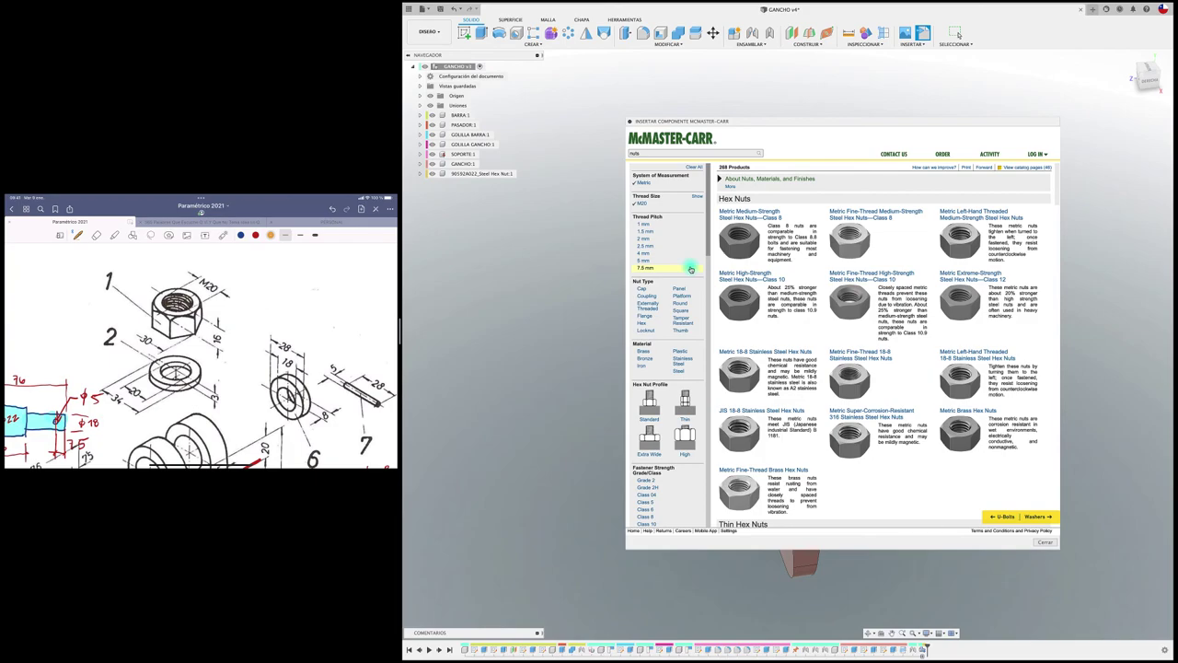
{"action": "scroll", "coordinate": [690, 268], "scroll_direction": "down", "scroll_amount": 1}
{"action": "scroll", "coordinate": [666, 399], "scroll_direction": "down", "scroll_amount": 2}
{"action": "scroll", "coordinate": [668, 401], "scroll_direction": "down", "scroll_amount": 1}
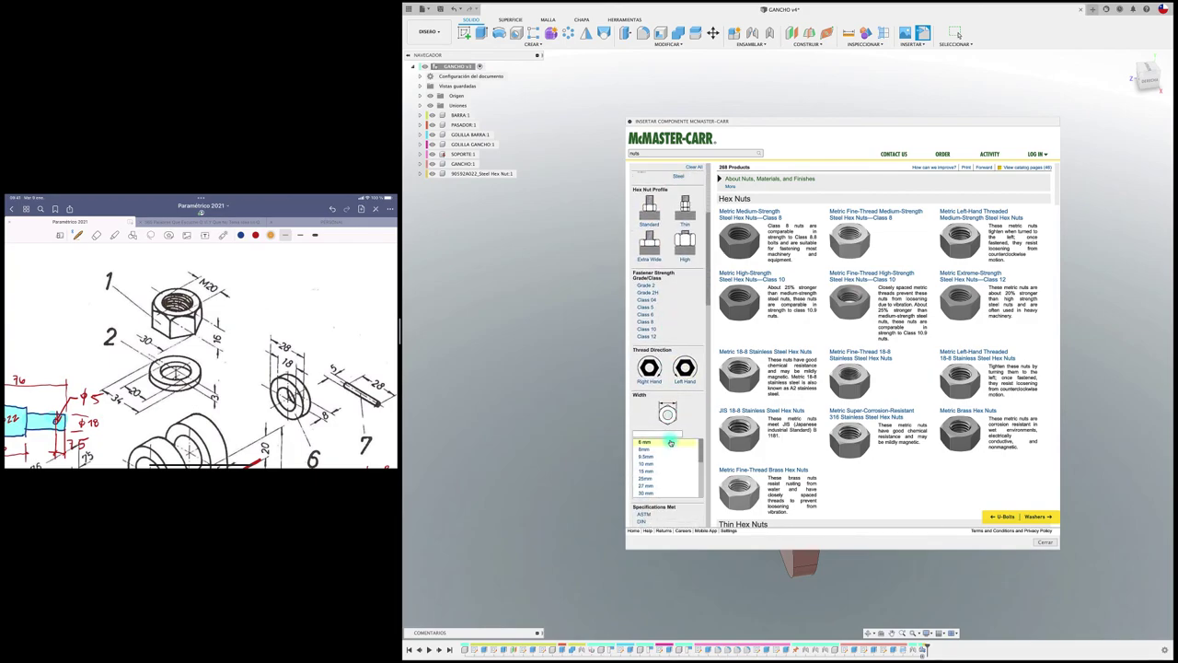
{"action": "scroll", "coordinate": [668, 405], "scroll_direction": "down", "scroll_amount": 2}
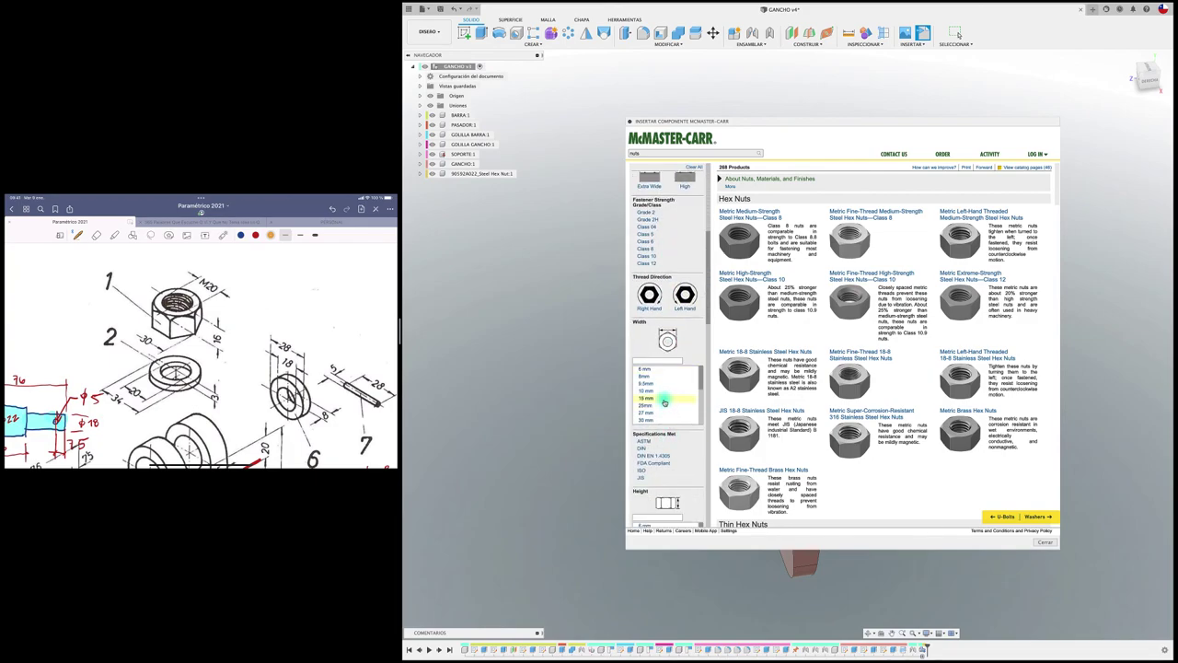
{"action": "left_click", "coordinate": [664, 402]}
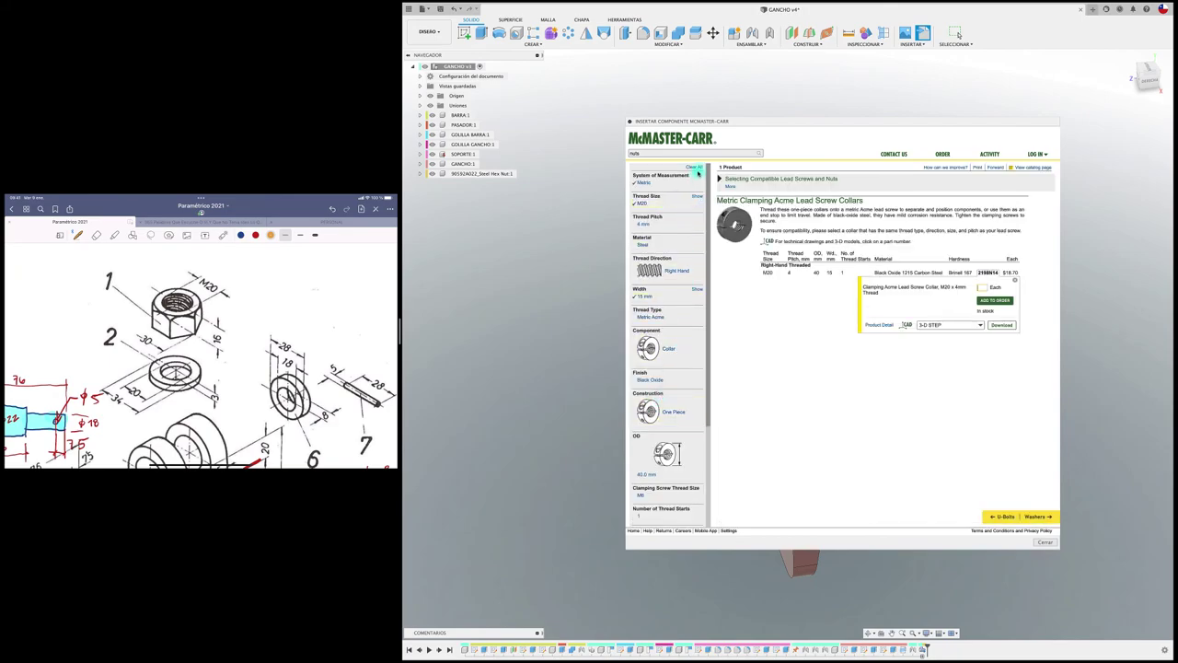
Clear the filters, then narrow Hex Nuts to metric, M20, 2 mm pitch and ISO.
{"action": "left_click", "coordinate": [696, 171]}
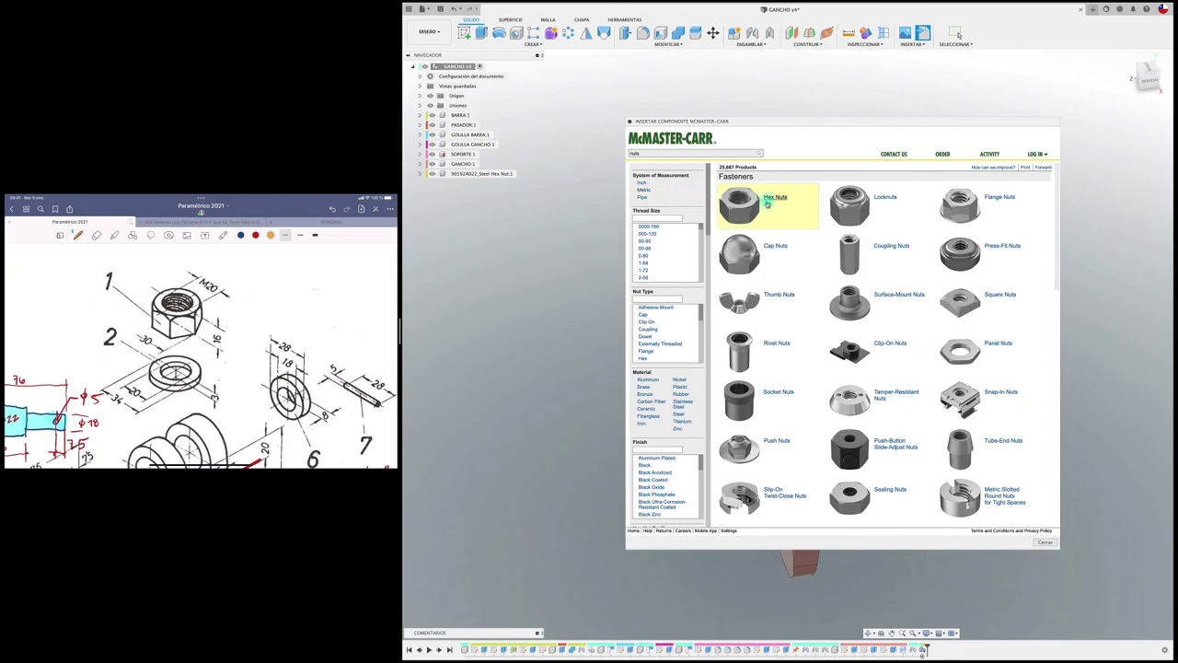
{"action": "left_click", "coordinate": [767, 199]}
{"action": "left_click", "coordinate": [643, 189]}
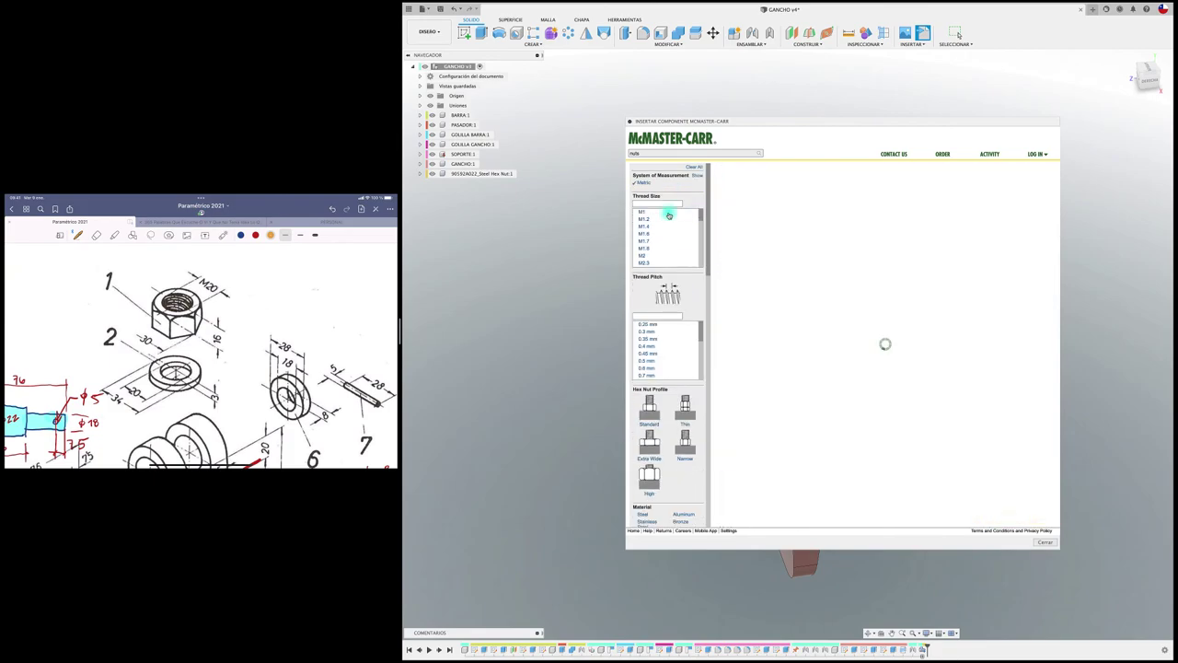
{"action": "scroll", "coordinate": [676, 249], "scroll_direction": "down", "scroll_amount": 5}
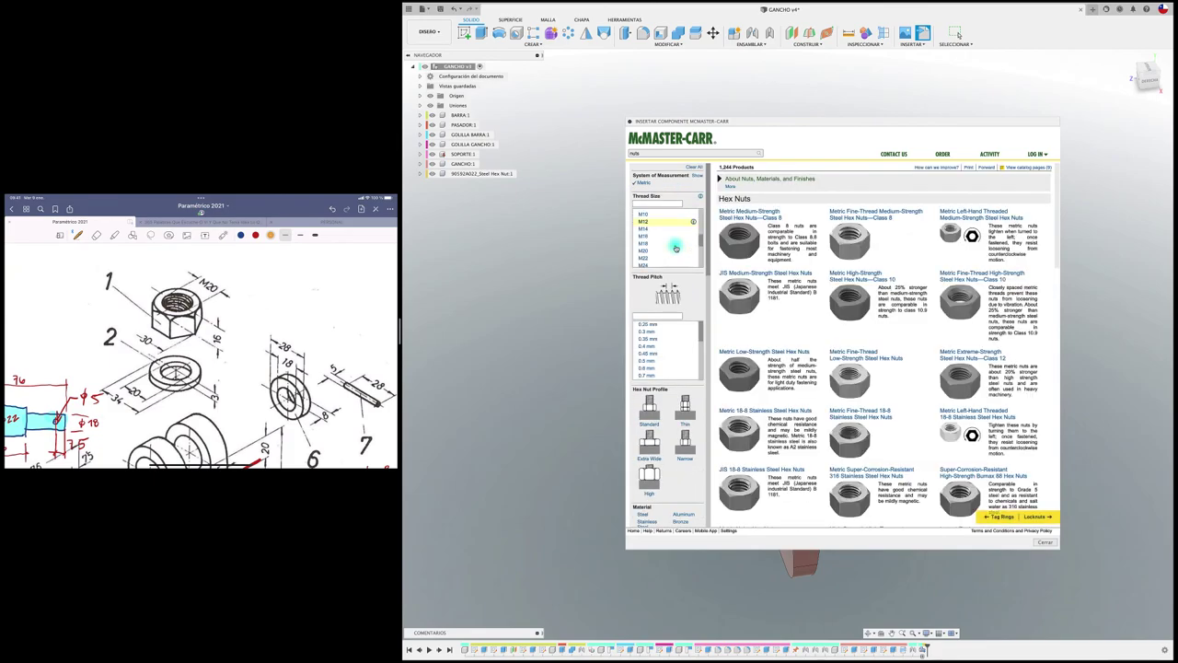
{"action": "left_click", "coordinate": [654, 252]}
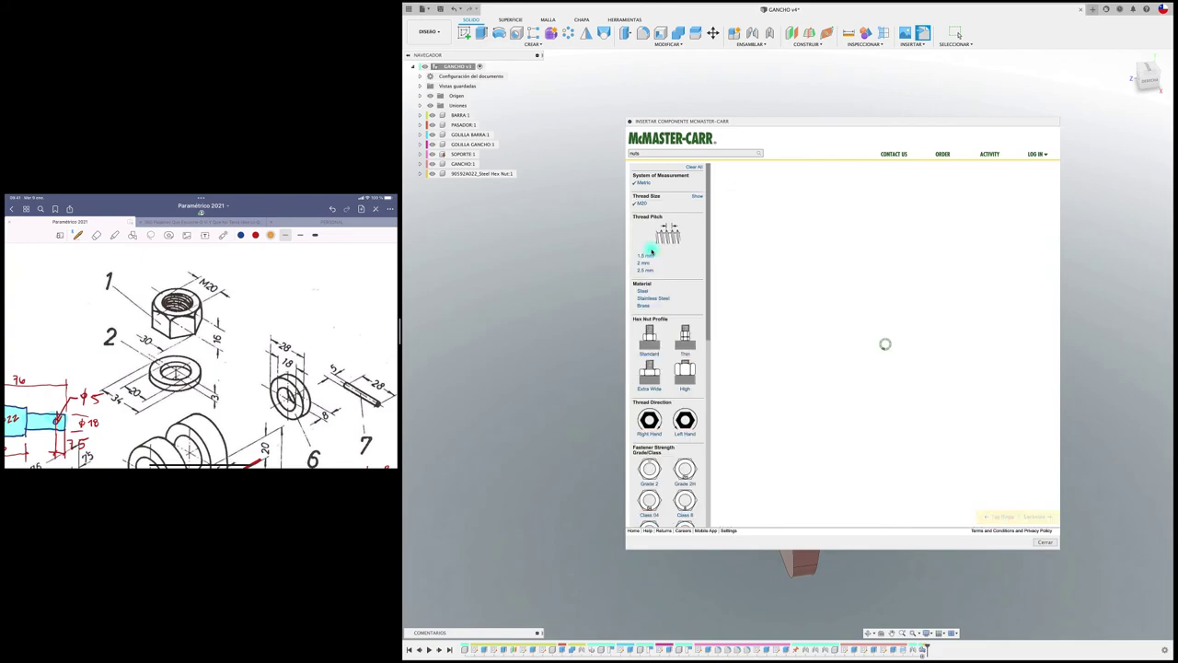
{"action": "left_click", "coordinate": [640, 264]}
{"action": "scroll", "coordinate": [674, 429], "scroll_direction": "down", "scroll_amount": 2}
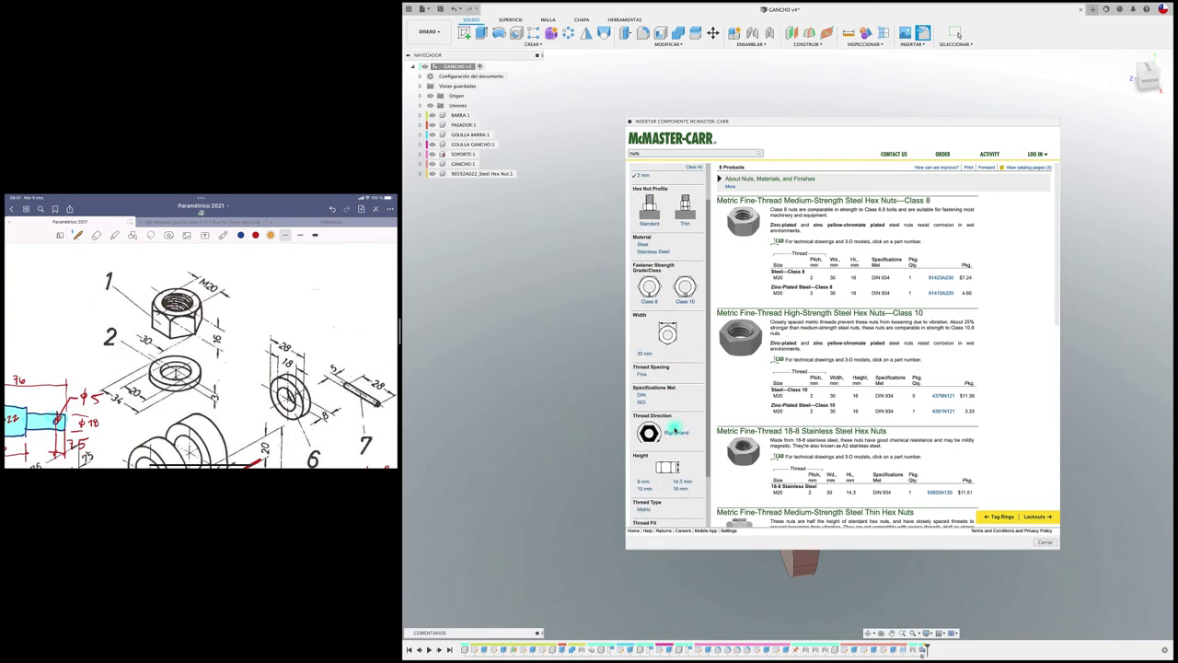
{"action": "scroll", "coordinate": [674, 429], "scroll_direction": "down", "scroll_amount": 3}
{"action": "scroll", "coordinate": [672, 429], "scroll_direction": "up", "scroll_amount": 3}
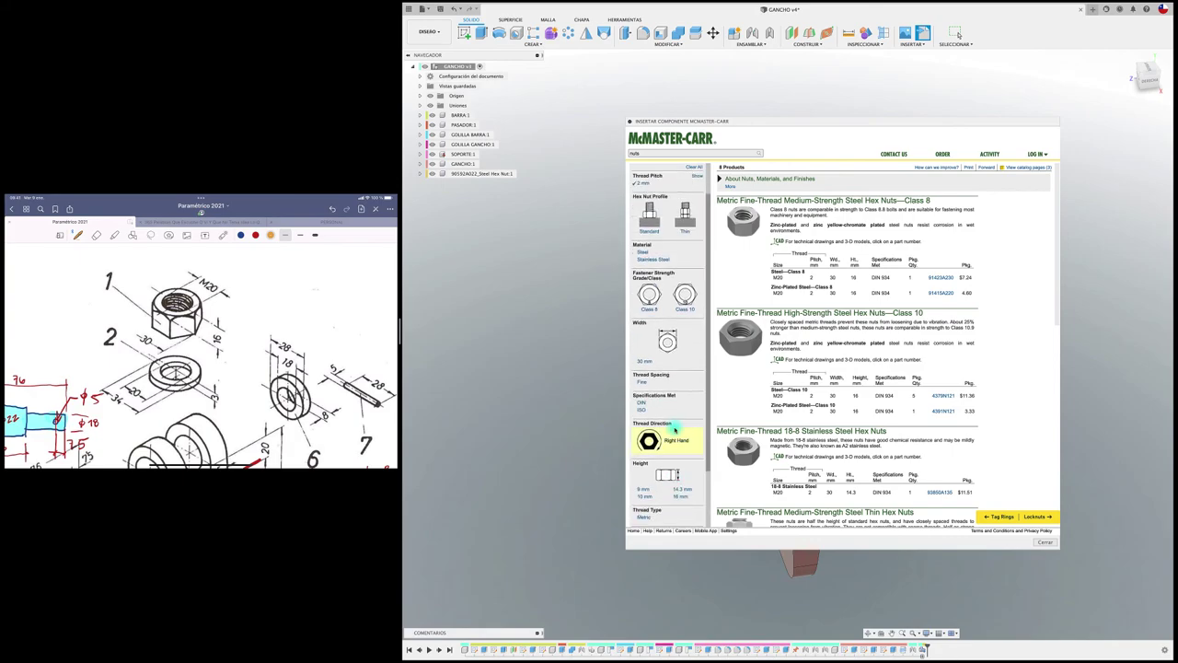
{"action": "scroll", "coordinate": [658, 434], "scroll_direction": "up", "scroll_amount": 1}
{"action": "left_click", "coordinate": [642, 436]}
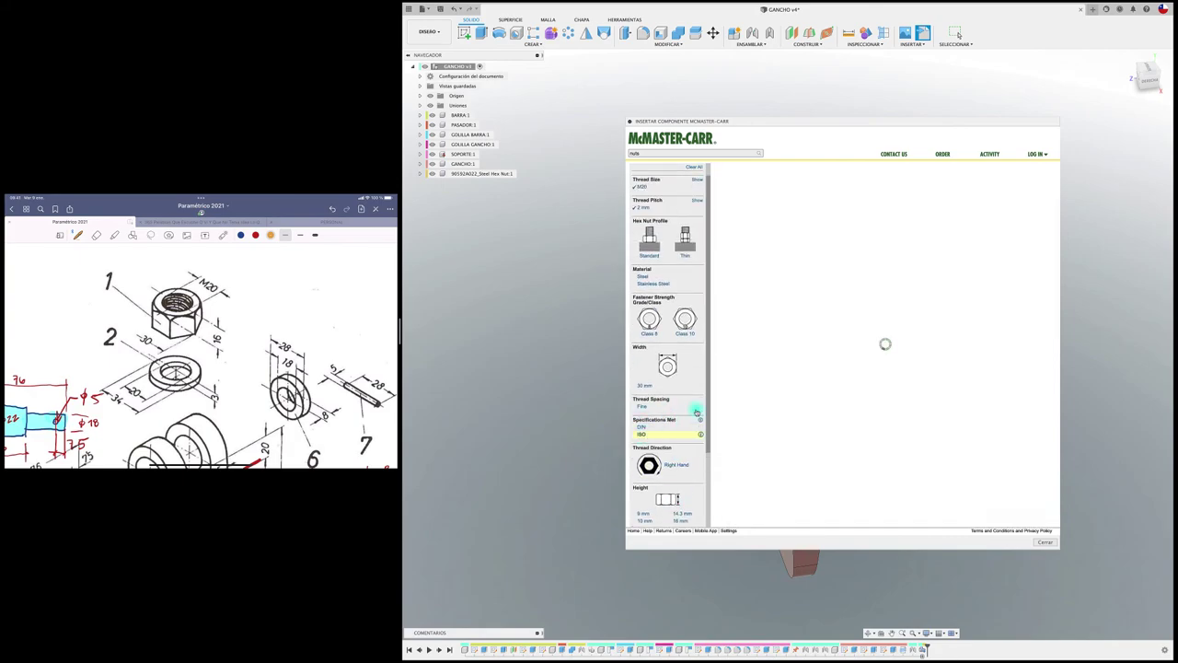
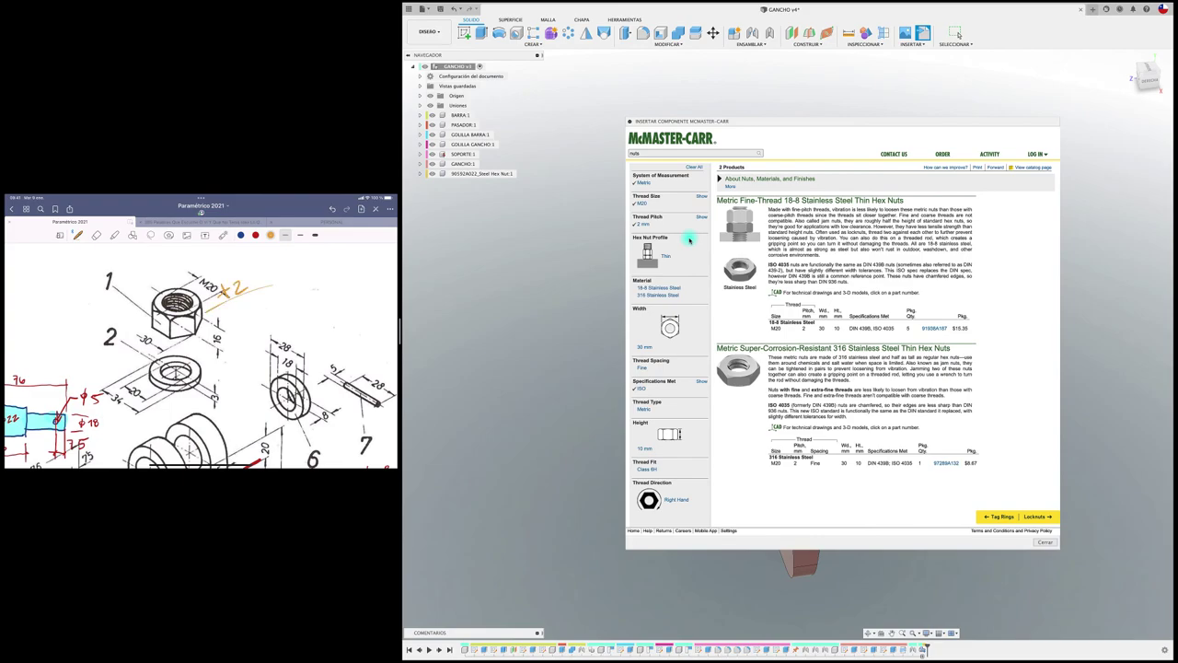
Download McMaster-Carr part 97289A132 as 3-D STEP to insert the M20 thin hex nut.
{"action": "left_click", "coordinate": [941, 463]}
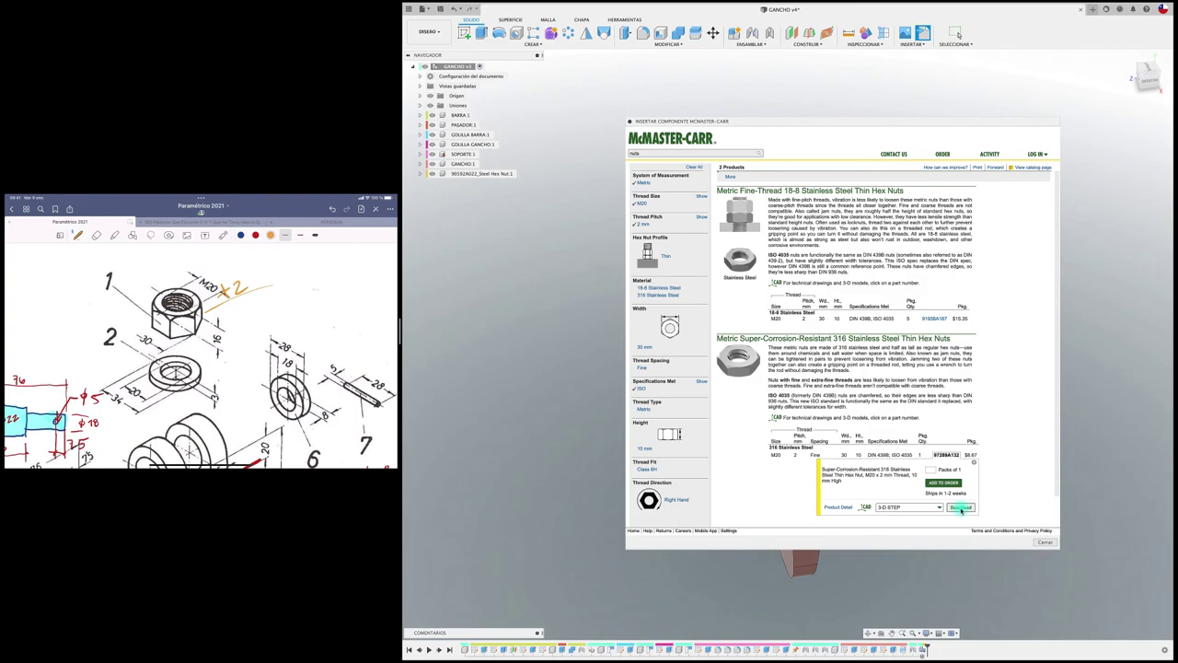
{"action": "left_click", "coordinate": [961, 509]}
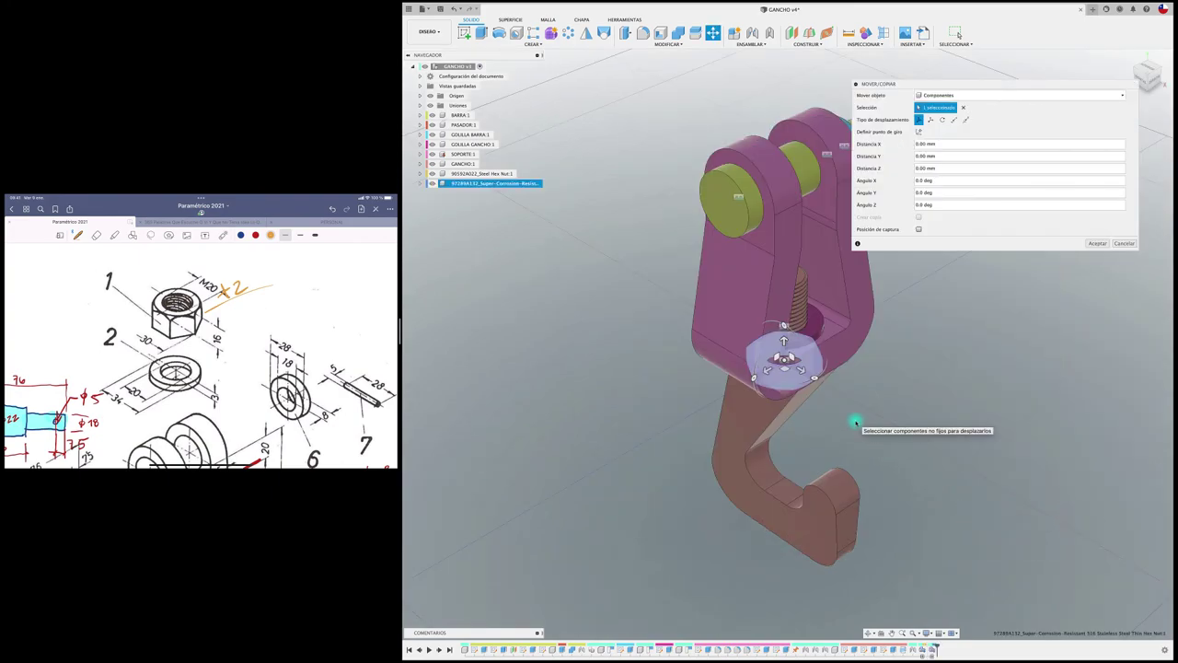
Move the nut 28.63 mm up along Y onto the threaded shank.
{"action": "middle_click_drag", "start_coordinate": [836, 405], "coordinate": [783, 387], "text": "shift"}
{"action": "left_click_drag", "start_coordinate": [779, 343], "coordinate": [769, 307]}
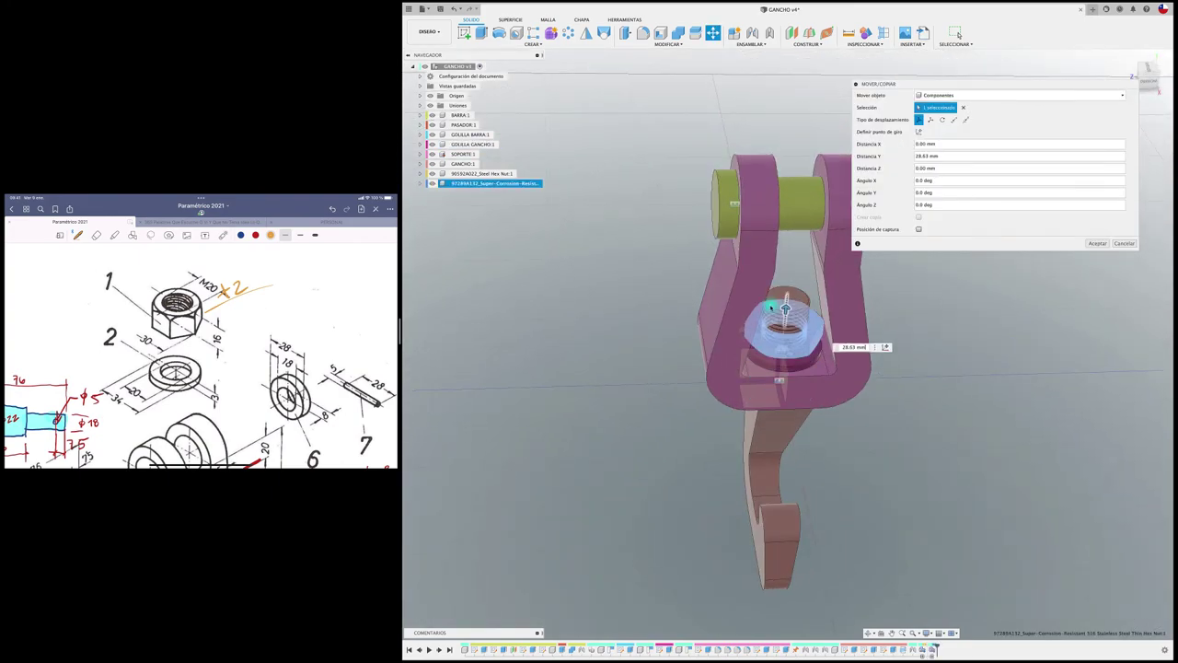
{"action": "left_click", "coordinate": [1098, 243]}
{"action": "mouse_move", "coordinate": [801, 262]}
{"action": "middle_mouse_down", "text": "shift"}
{"action": "mouse_move", "coordinate": [815, 293]}
{"action": "mouse_move", "coordinate": [803, 269]}
{"action": "middle_mouse_up", "text": "shift"}
{"action": "scroll", "coordinate": [803, 271], "scroll_direction": "up", "scroll_amount": 5}
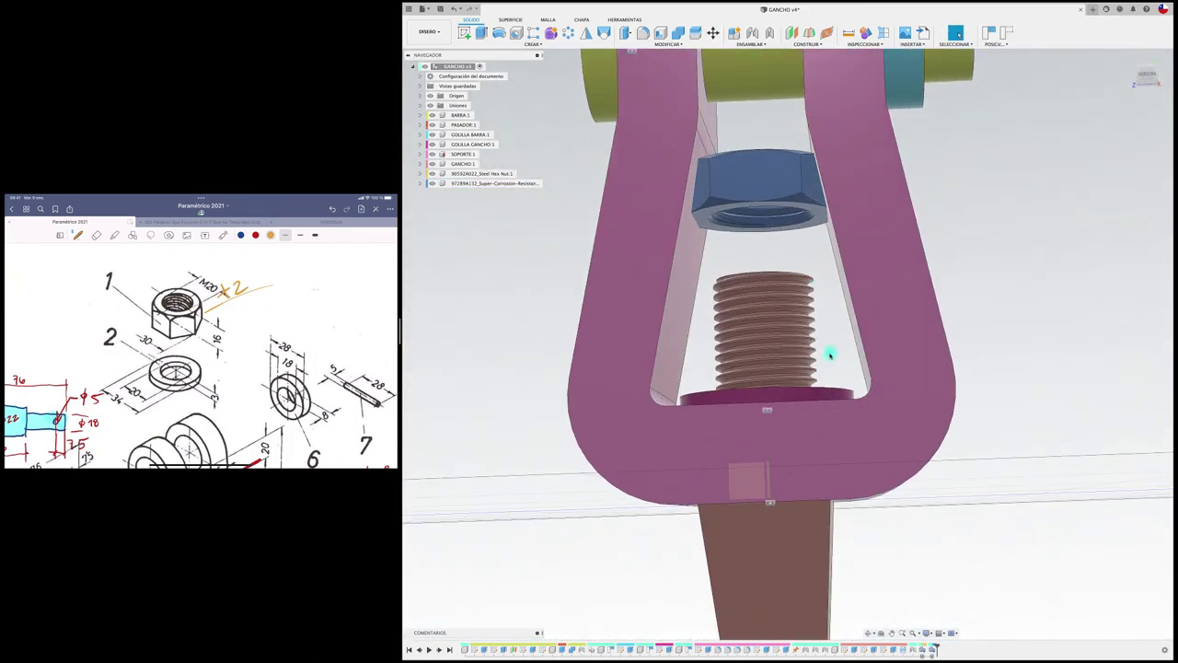
{"action": "middle_click_drag", "start_coordinate": [830, 353], "coordinate": [829, 346], "text": "shift"}
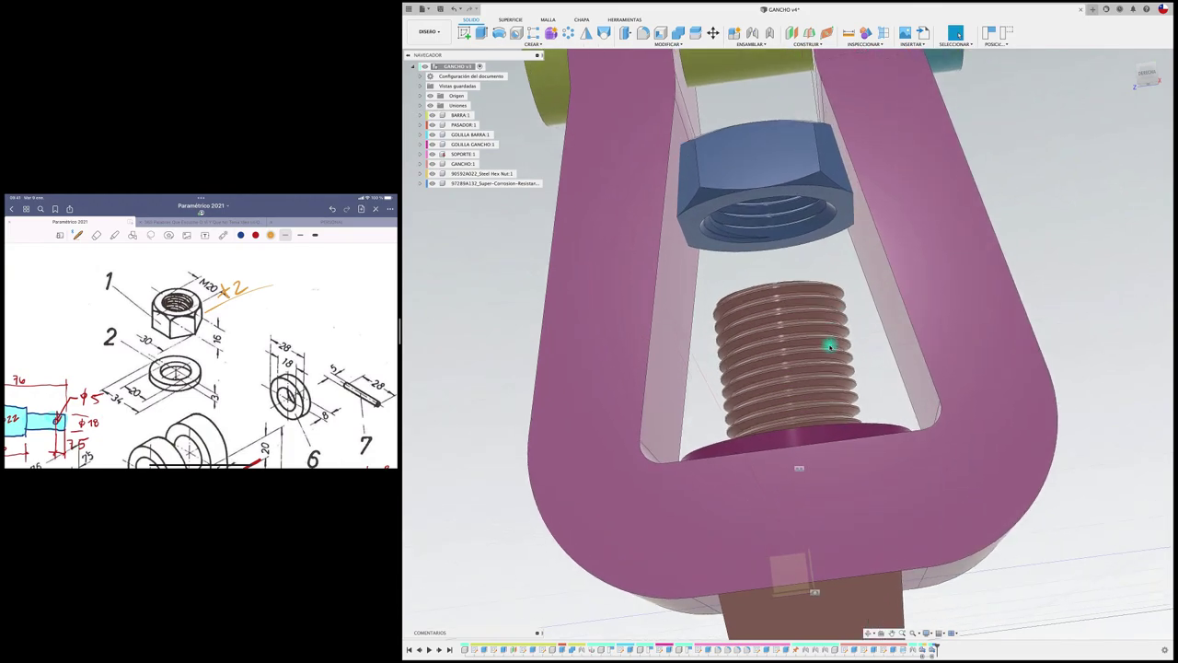
Joint the nut's centre to the hook washer's face, then return to an isometric view.
{"action": "key", "text": "j"}
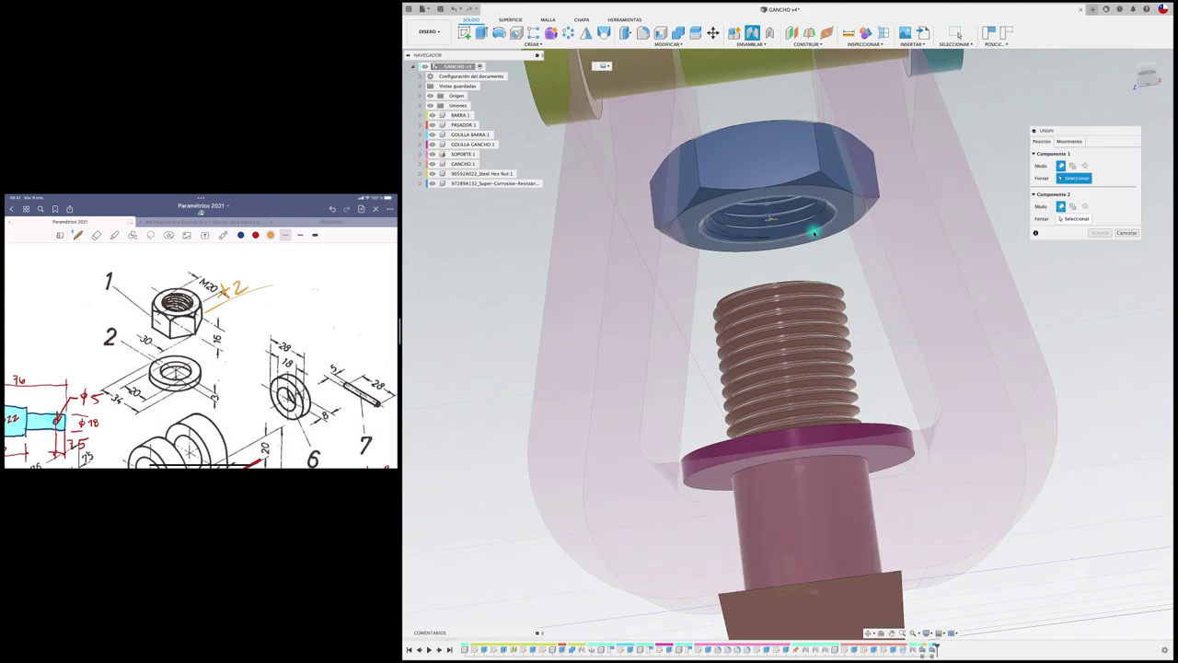
{"action": "left_click", "coordinate": [821, 265]}
{"action": "middle_click_drag", "start_coordinate": [810, 338], "coordinate": [847, 451], "text": "shift"}
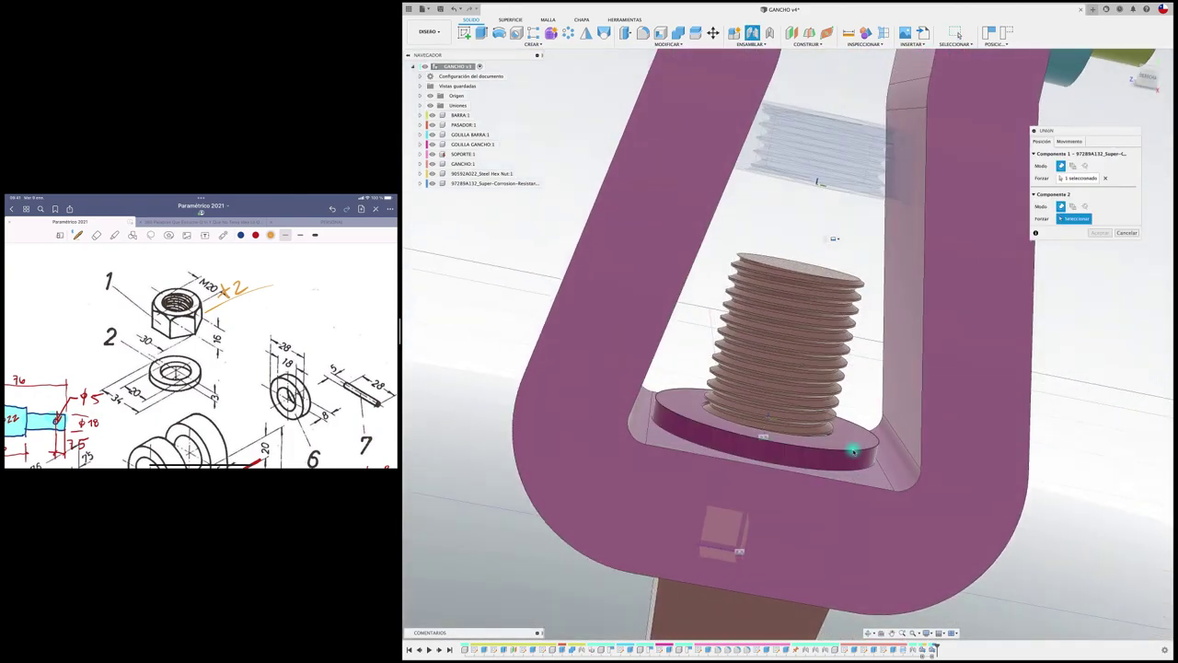
{"action": "left_click", "coordinate": [857, 451]}
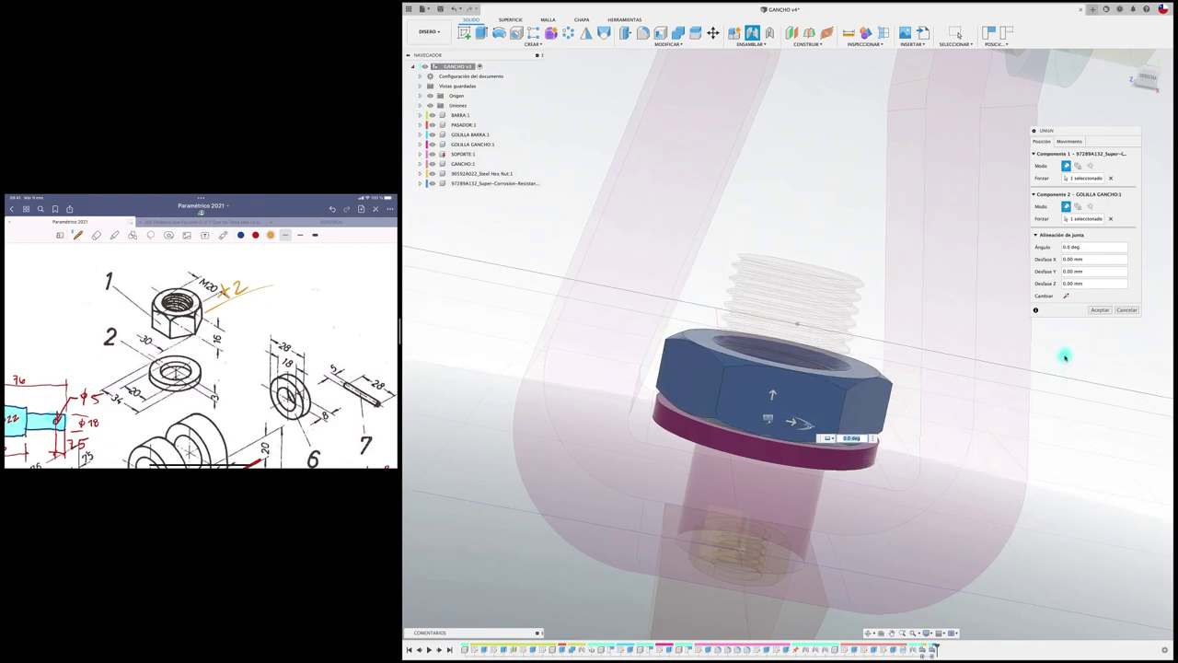
{"action": "left_click", "coordinate": [1100, 311]}
{"action": "left_click", "coordinate": [1147, 77]}
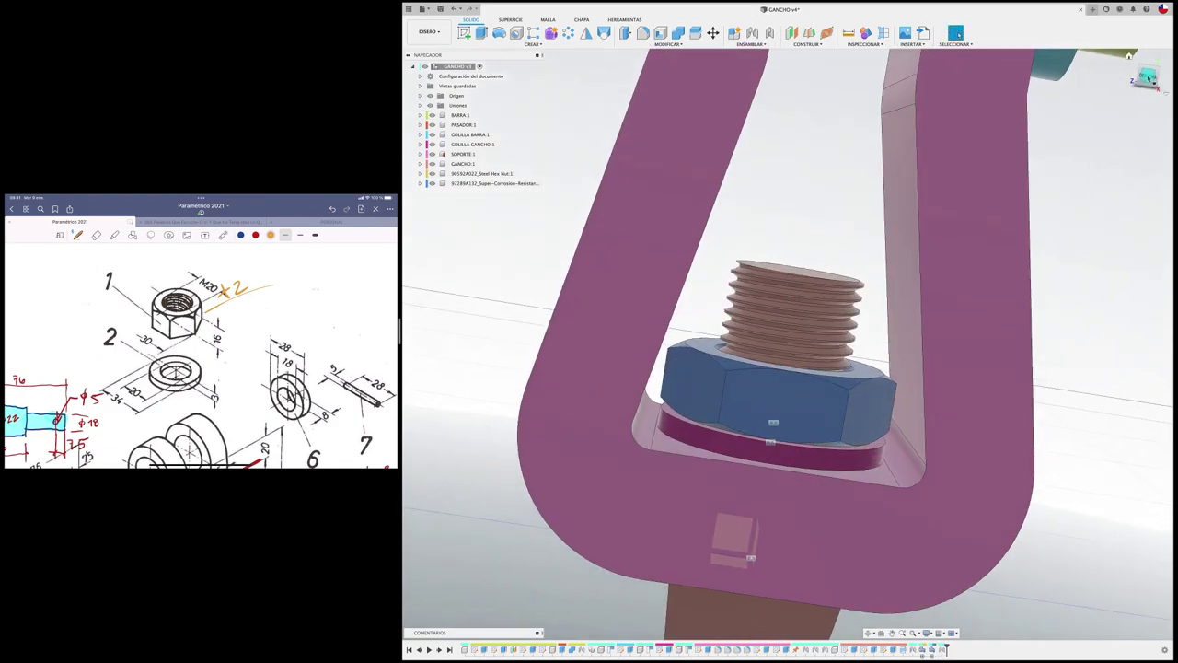
{"action": "left_click", "coordinate": [1153, 69]}
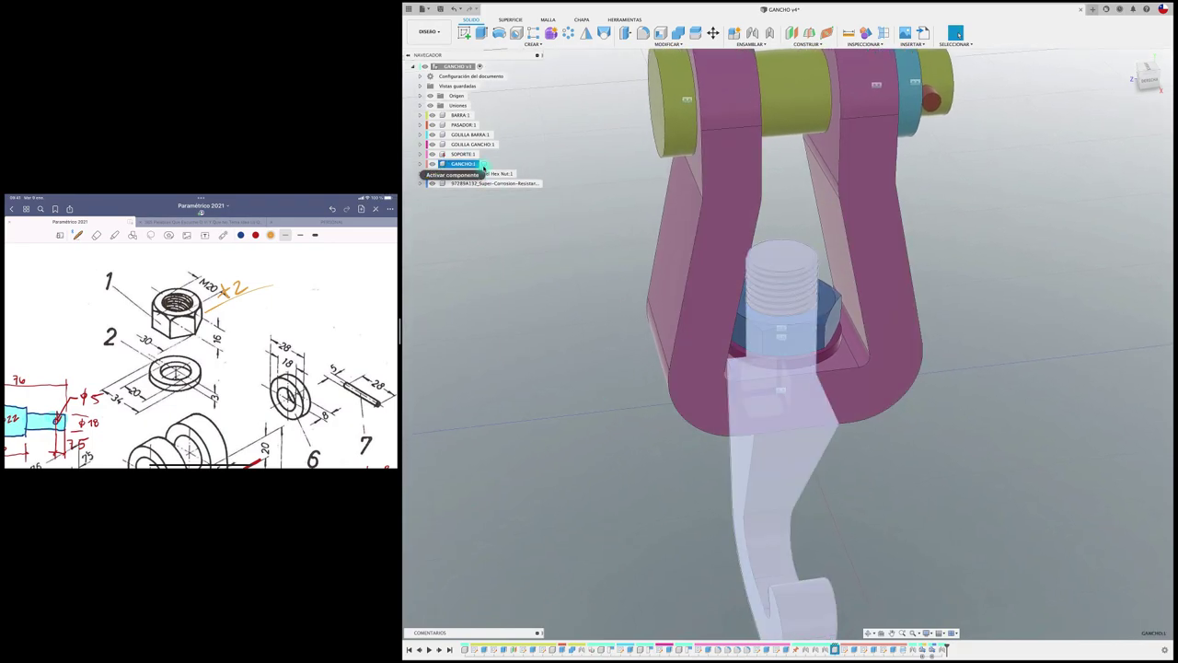
Edit the GANCHO:1 thread feature to designation M20x2, then reactivate the top-level assembly.
{"action": "left_click", "coordinate": [480, 164]}
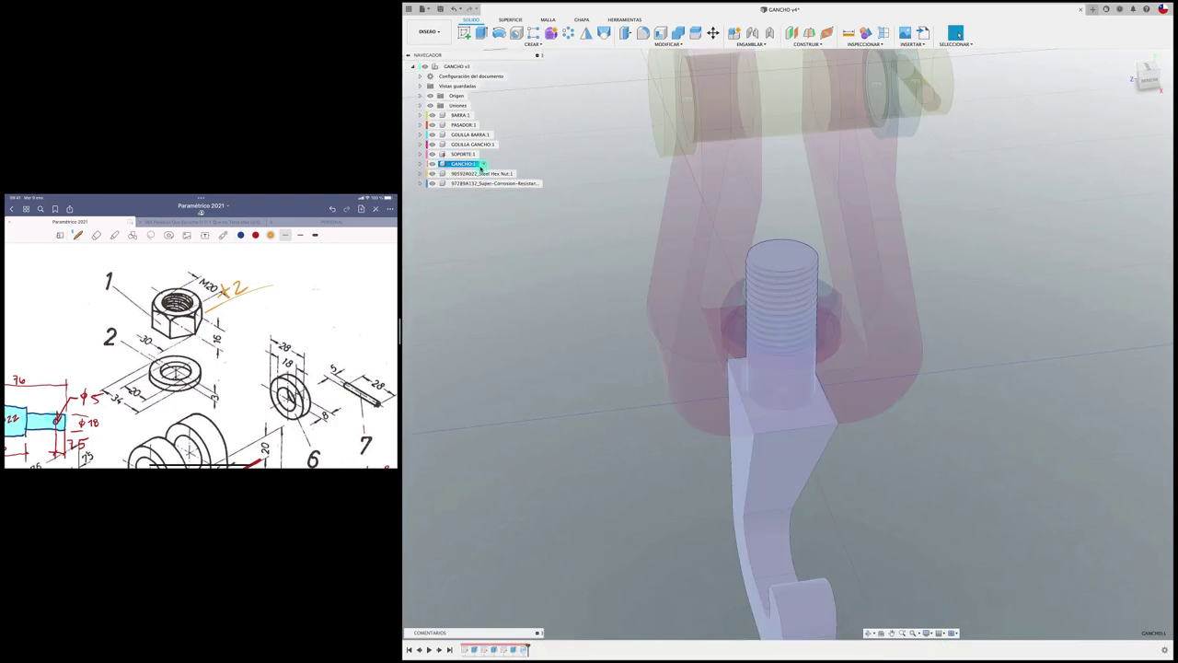
{"action": "right_click", "coordinate": [523, 650]}
{"action": "left_click", "coordinate": [555, 578]}
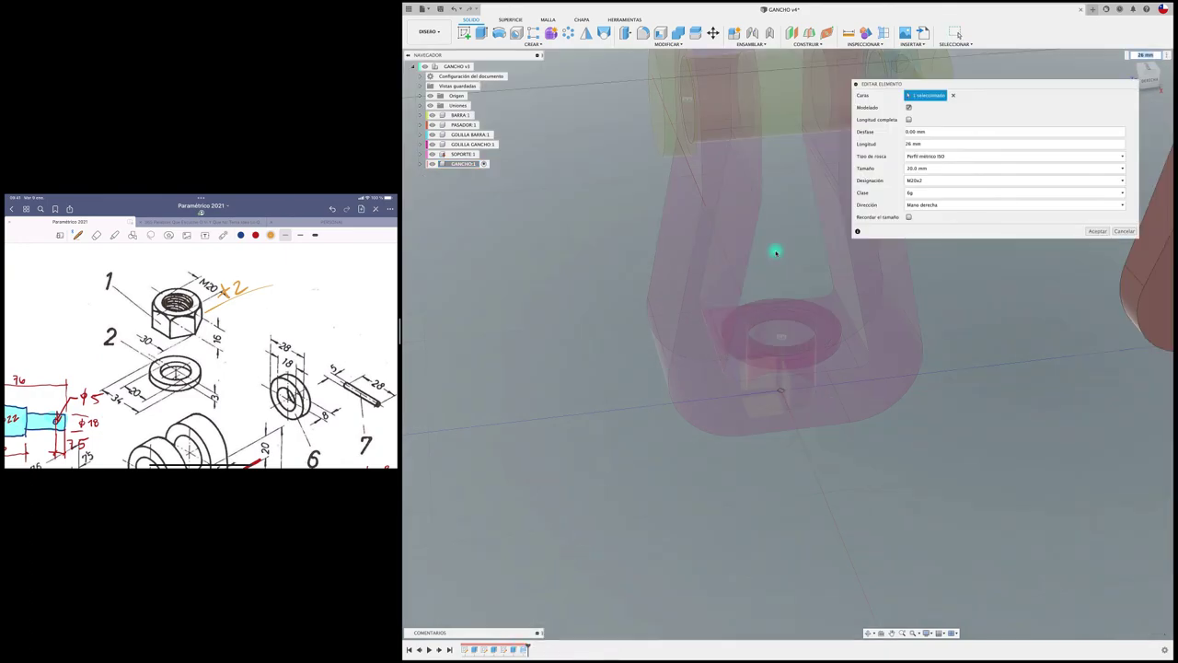
{"action": "left_click", "coordinate": [960, 182]}
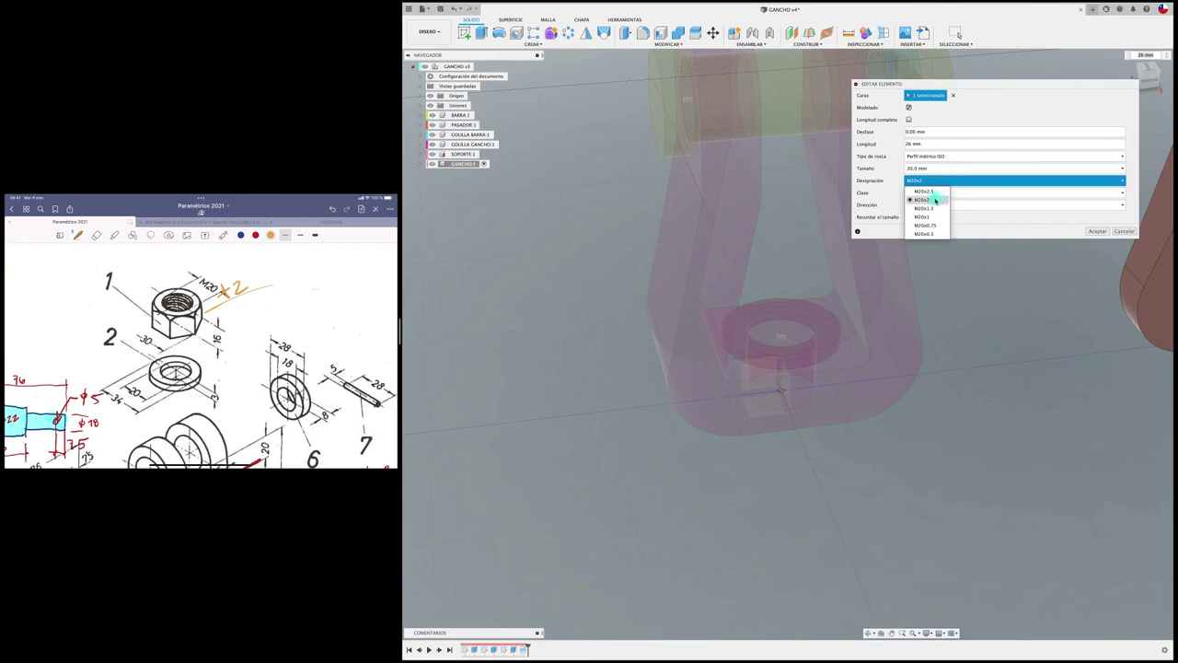
{"action": "left_click", "coordinate": [935, 200]}
{"action": "left_click", "coordinate": [1097, 231]}
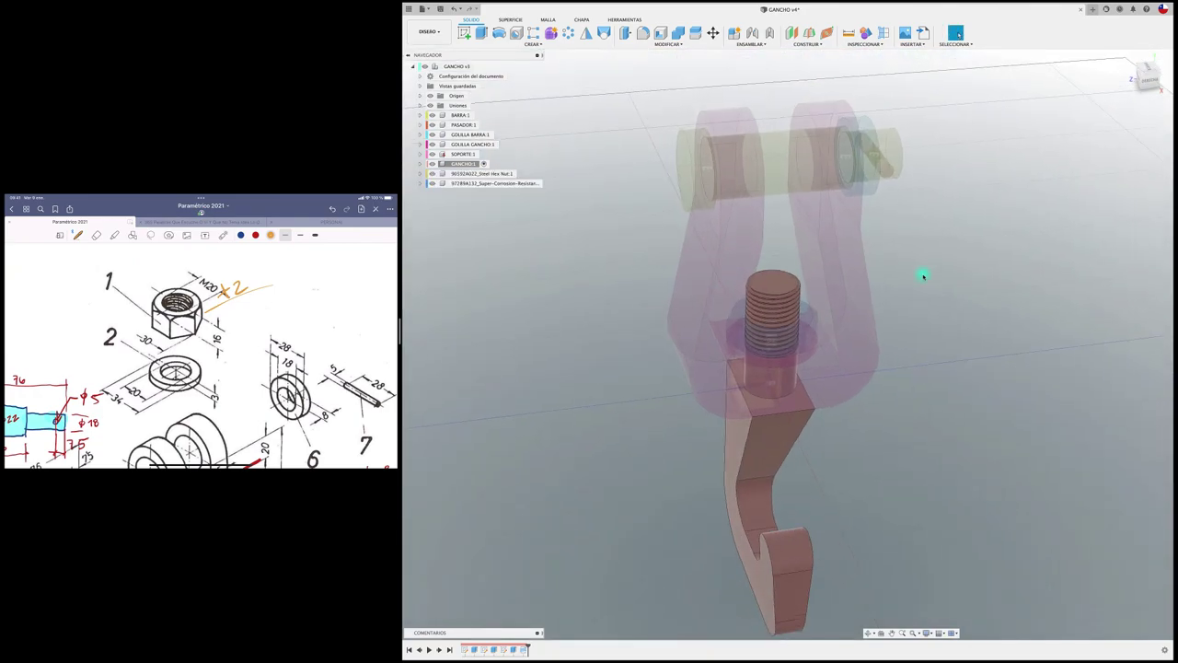
{"action": "left_click", "coordinate": [460, 67]}
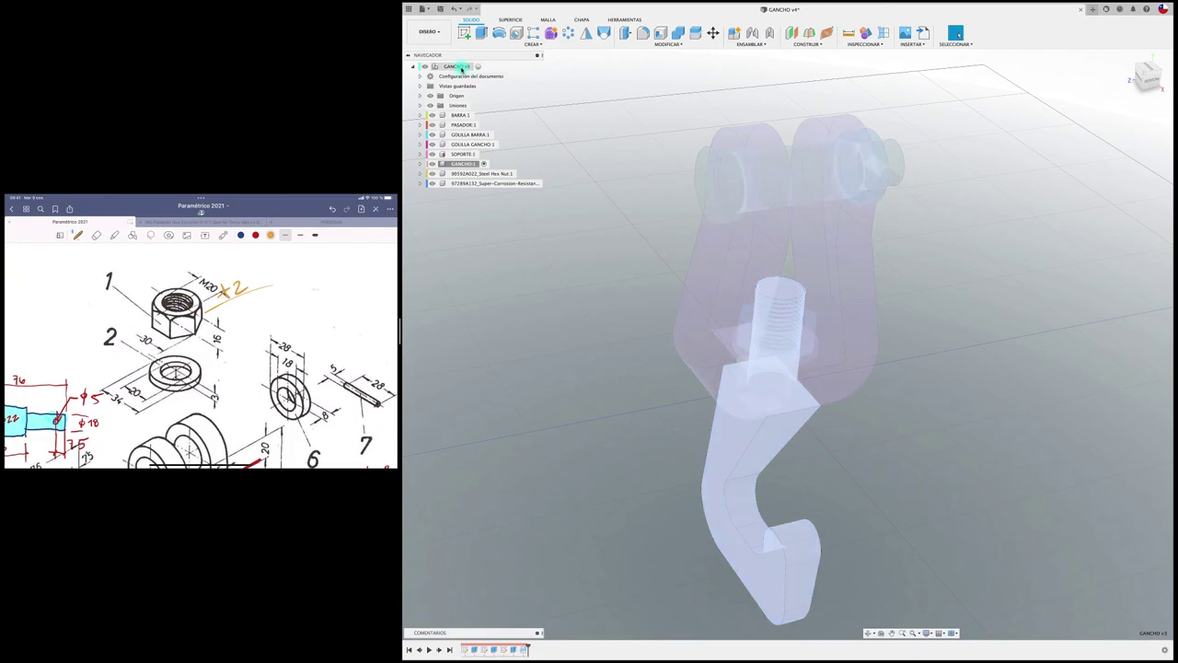
{"action": "left_click", "coordinate": [566, 144]}
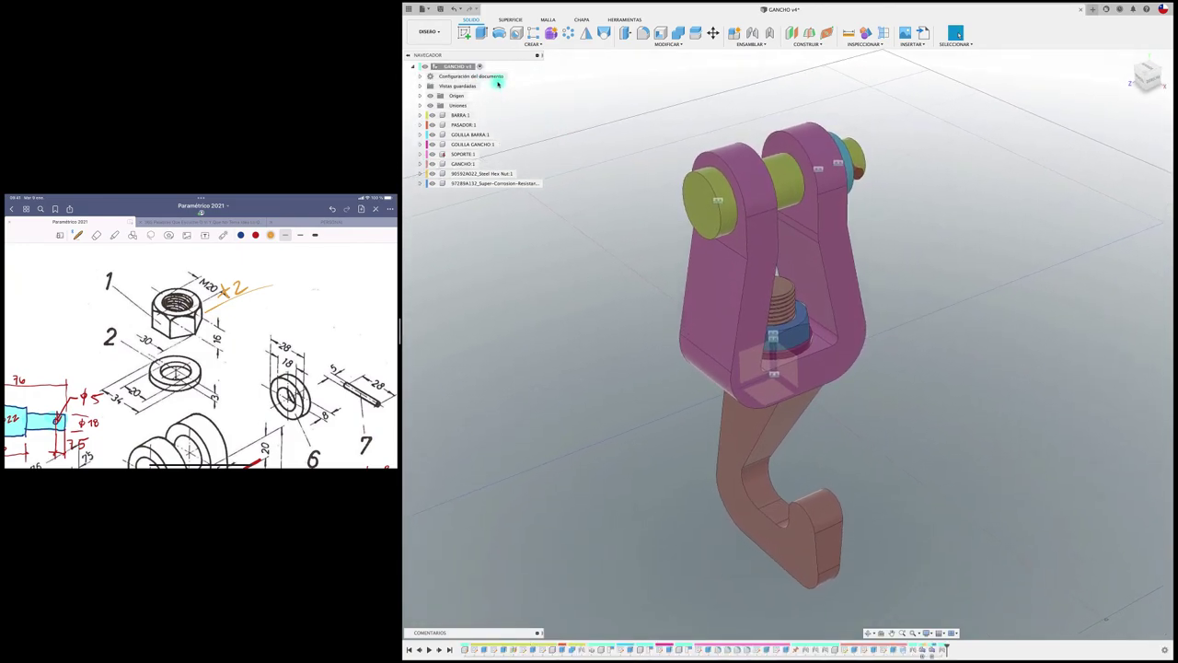
Save a new version with the description 'Guardado por el usuario'.
{"action": "left_click", "coordinate": [440, 9]}
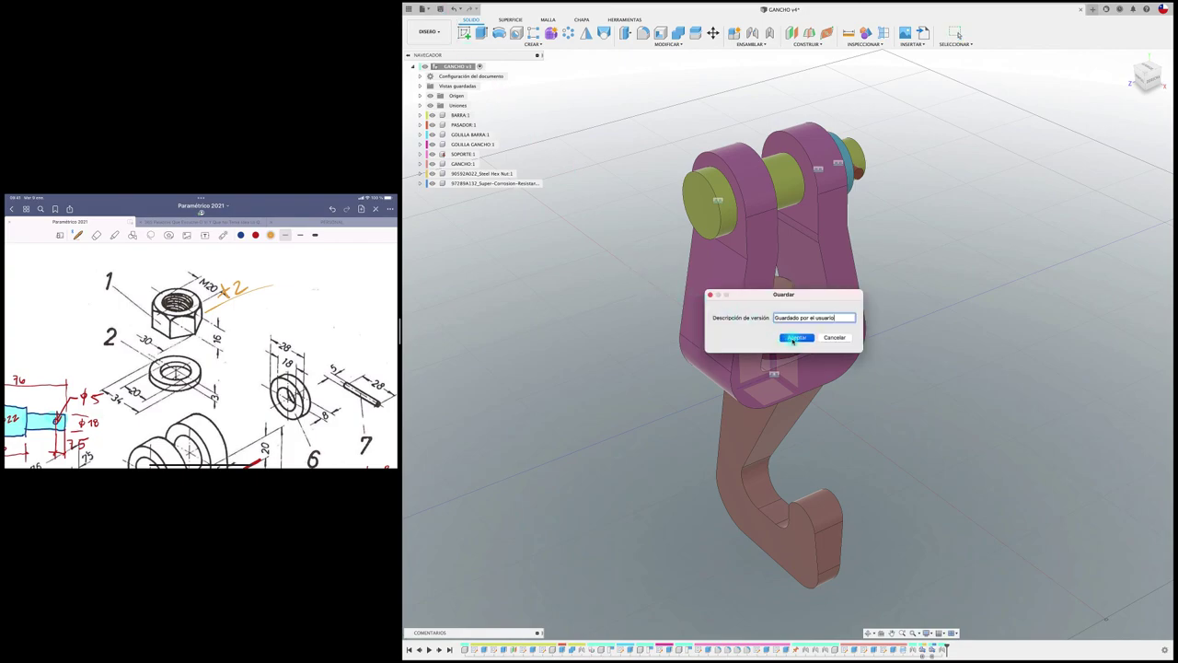
{"action": "left_click", "coordinate": [794, 338]}
Widen the modelling window and orbit around the finished hook assembly to review it.
{"action": "left_click_drag", "start_coordinate": [397, 331], "coordinate": [295, 332]}
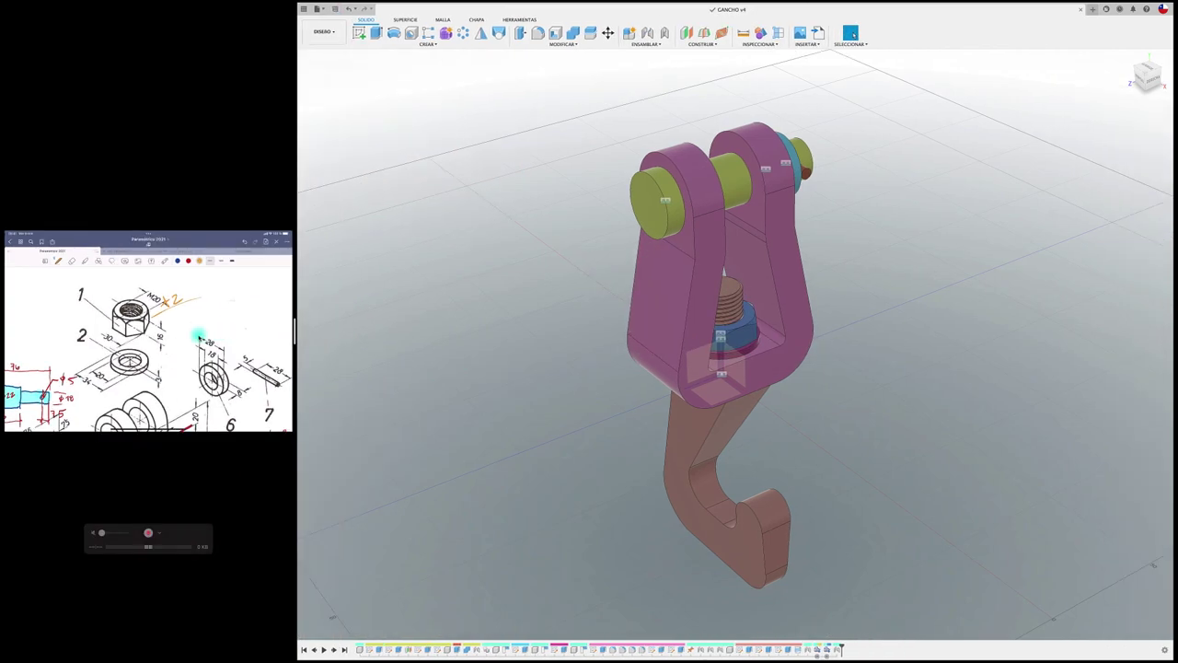
{"action": "left_click_drag", "start_coordinate": [199, 337], "coordinate": [149, 337]}
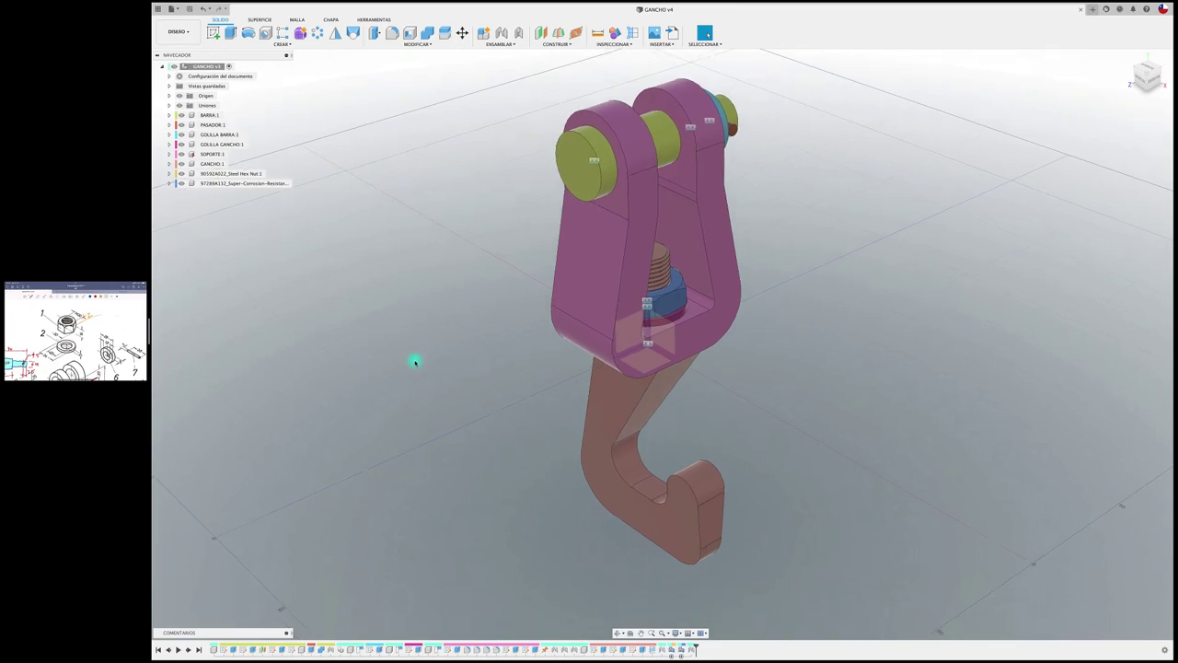
{"action": "scroll", "coordinate": [416, 362], "scroll_direction": "up", "scroll_amount": 5, "text": "shift"}
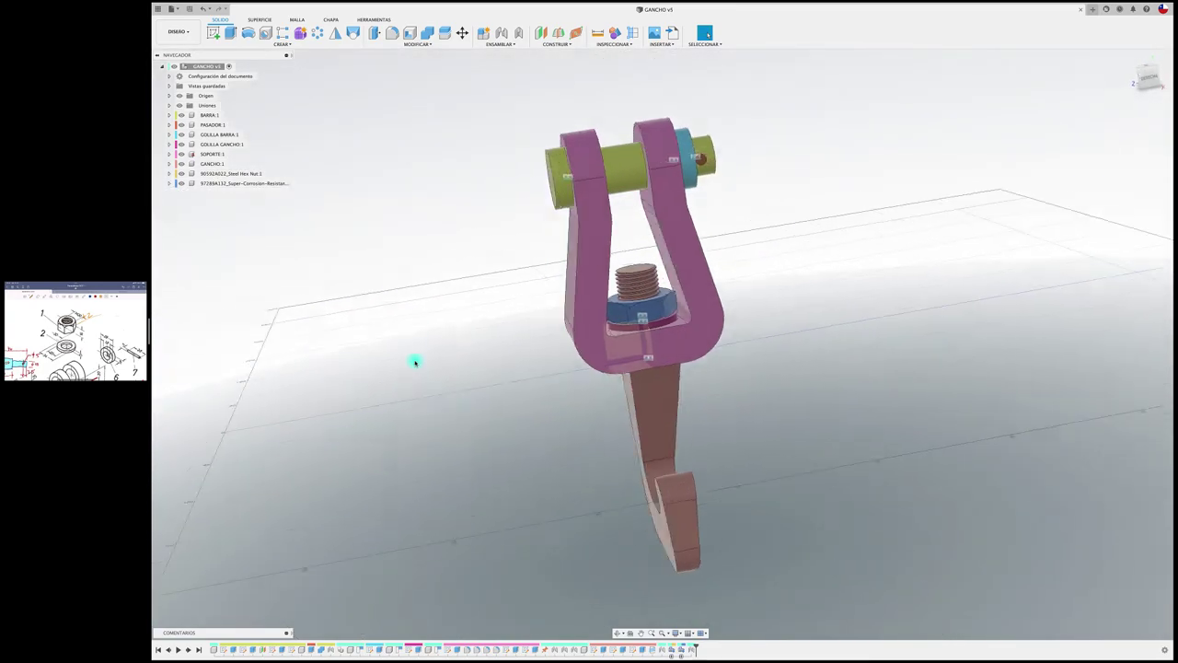
{"action": "scroll", "coordinate": [416, 362], "scroll_direction": "left", "scroll_amount": 3, "text": "shift"}
{"action": "scroll", "coordinate": [415, 362], "scroll_direction": "left", "scroll_amount": 3, "text": "shift"}
{"action": "scroll", "coordinate": [415, 361], "scroll_direction": "left", "scroll_amount": 3, "text": "shift"}
{"action": "scroll", "coordinate": [415, 362], "scroll_direction": "left", "scroll_amount": 3, "text": "shift"}
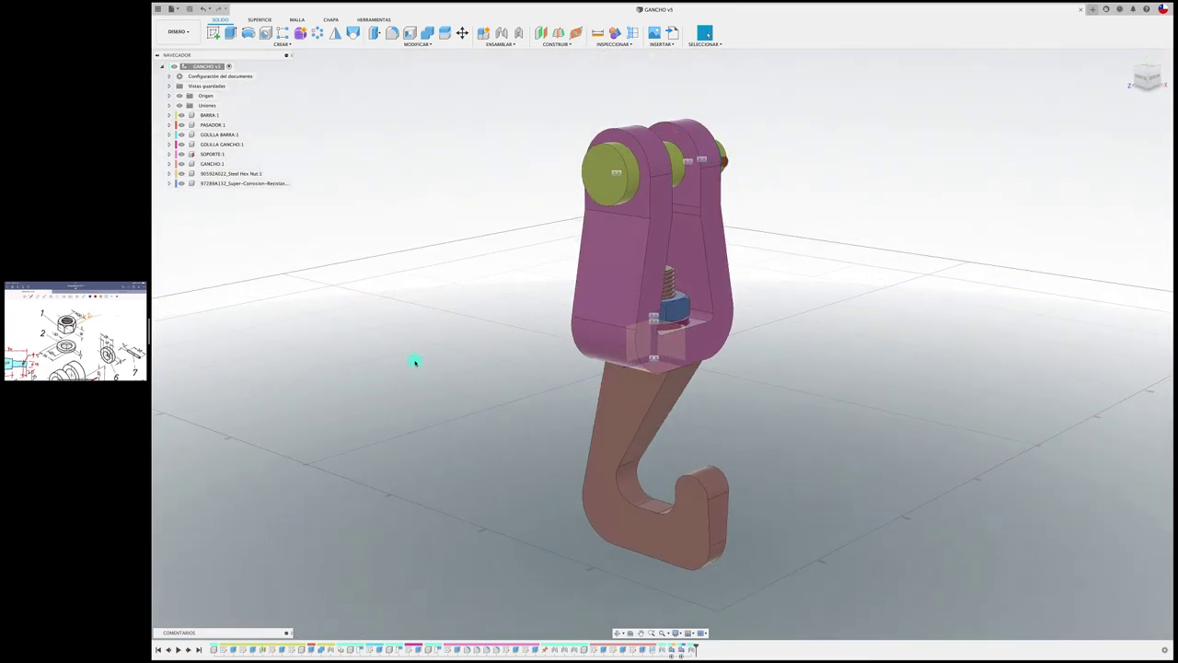
{"action": "scroll", "coordinate": [415, 362], "scroll_direction": "left", "scroll_amount": 2, "text": "shift"}
{"action": "scroll", "coordinate": [415, 362], "scroll_direction": "left", "scroll_amount": 2, "text": "shift"}
{"action": "scroll", "coordinate": [415, 362], "scroll_direction": "left", "scroll_amount": 1, "text": "shift"}
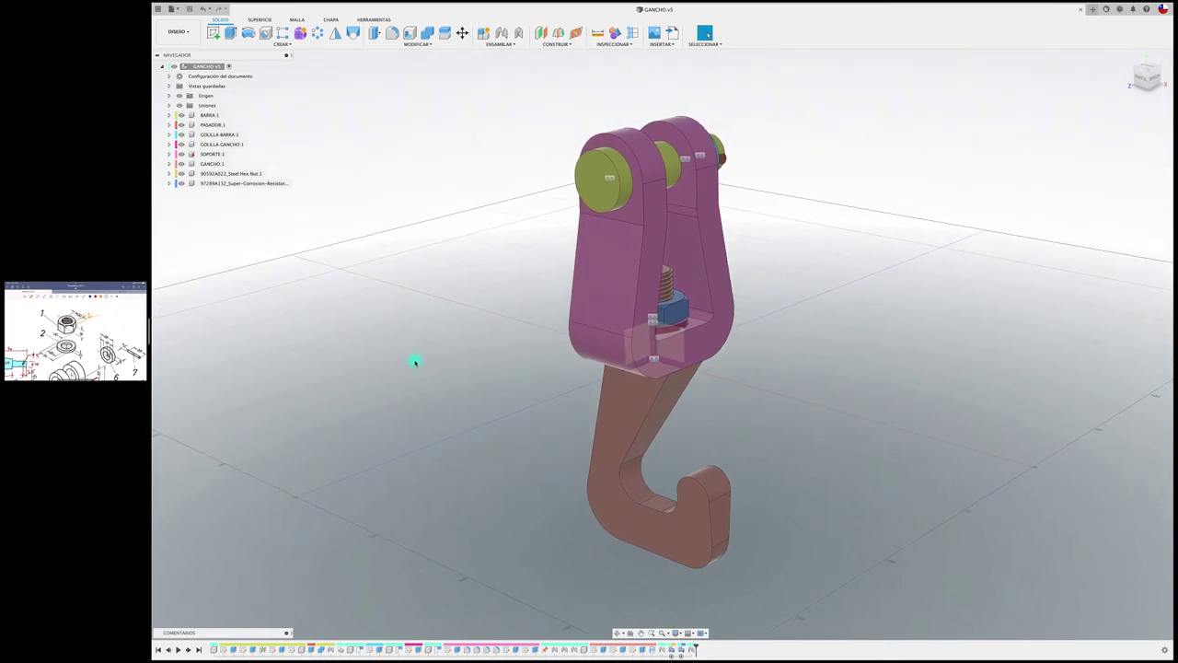
{"action": "scroll", "coordinate": [415, 362], "scroll_direction": "left", "scroll_amount": 2, "text": "shift"}
{"action": "scroll", "coordinate": [415, 362], "scroll_direction": "right", "scroll_amount": 2, "text": "shift"}
{"action": "scroll", "coordinate": [415, 361], "scroll_direction": "left", "scroll_amount": 2, "text": "shift"}
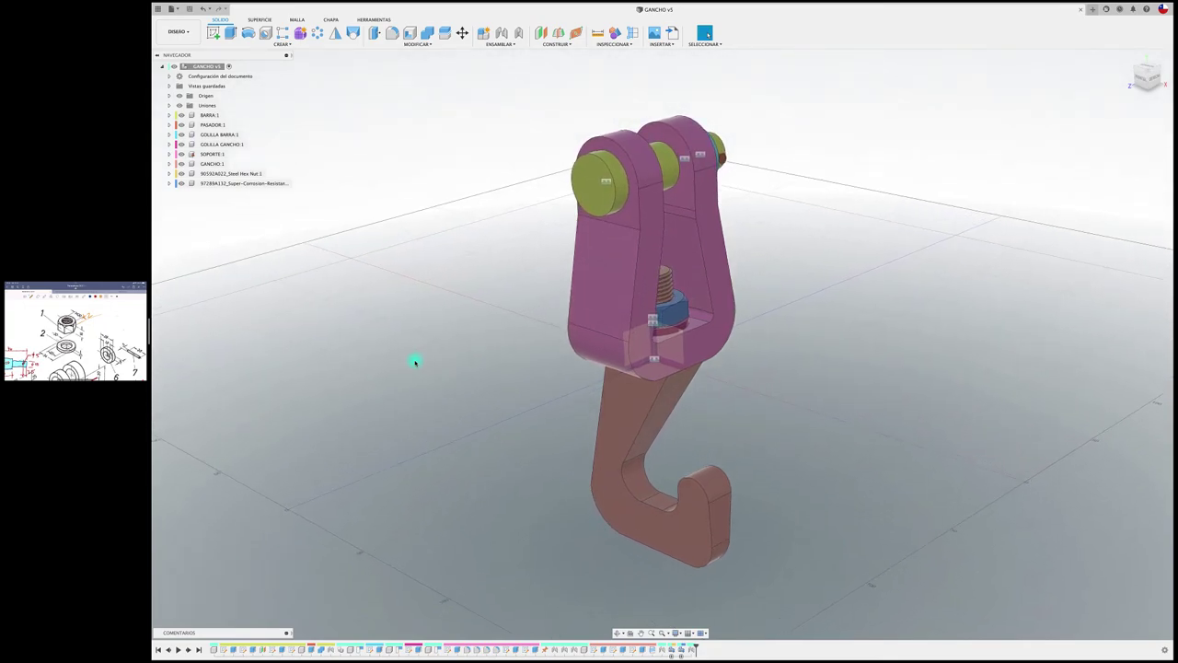
{"action": "scroll", "coordinate": [415, 362], "scroll_direction": "left", "scroll_amount": 2, "text": "shift"}
{"action": "scroll", "coordinate": [416, 361], "scroll_direction": "left", "scroll_amount": 2, "text": "shift"}
{"action": "scroll", "coordinate": [415, 362], "scroll_direction": "left", "scroll_amount": 2, "text": "shift"}
{"action": "scroll", "coordinate": [416, 362], "scroll_direction": "left", "scroll_amount": 2, "text": "shift"}
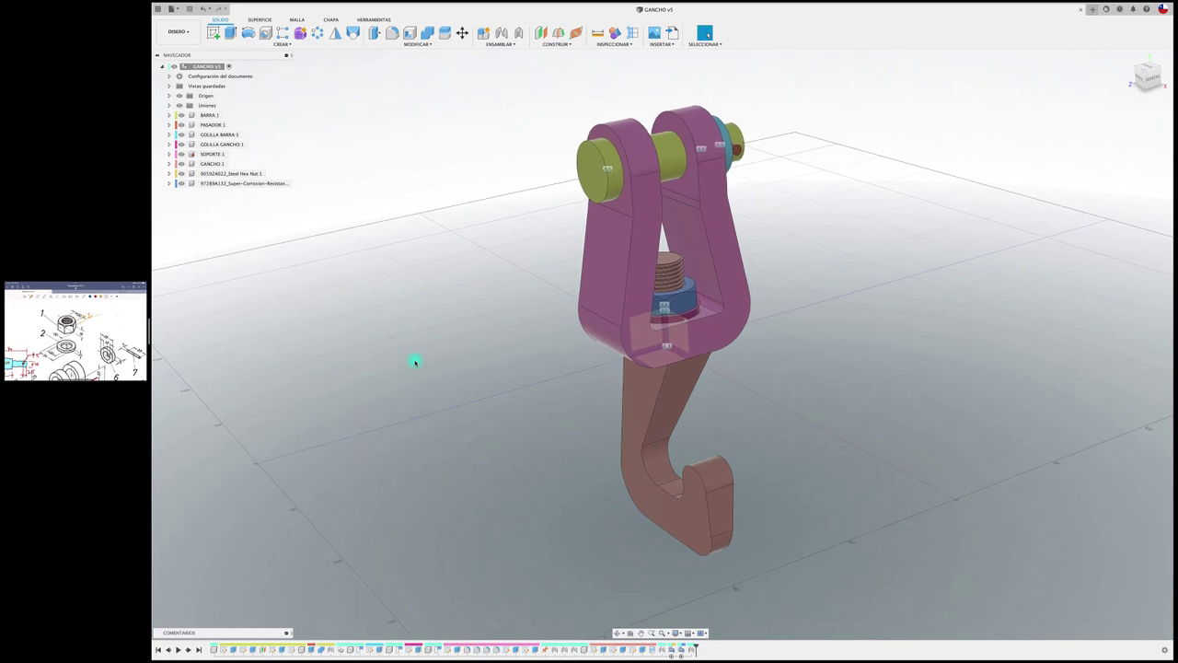
{"action": "scroll", "coordinate": [415, 362], "scroll_direction": "left", "scroll_amount": 1, "text": "shift"}
{"action": "scroll", "coordinate": [850, 302], "scroll_direction": "left", "scroll_amount": 2, "text": "shift"}
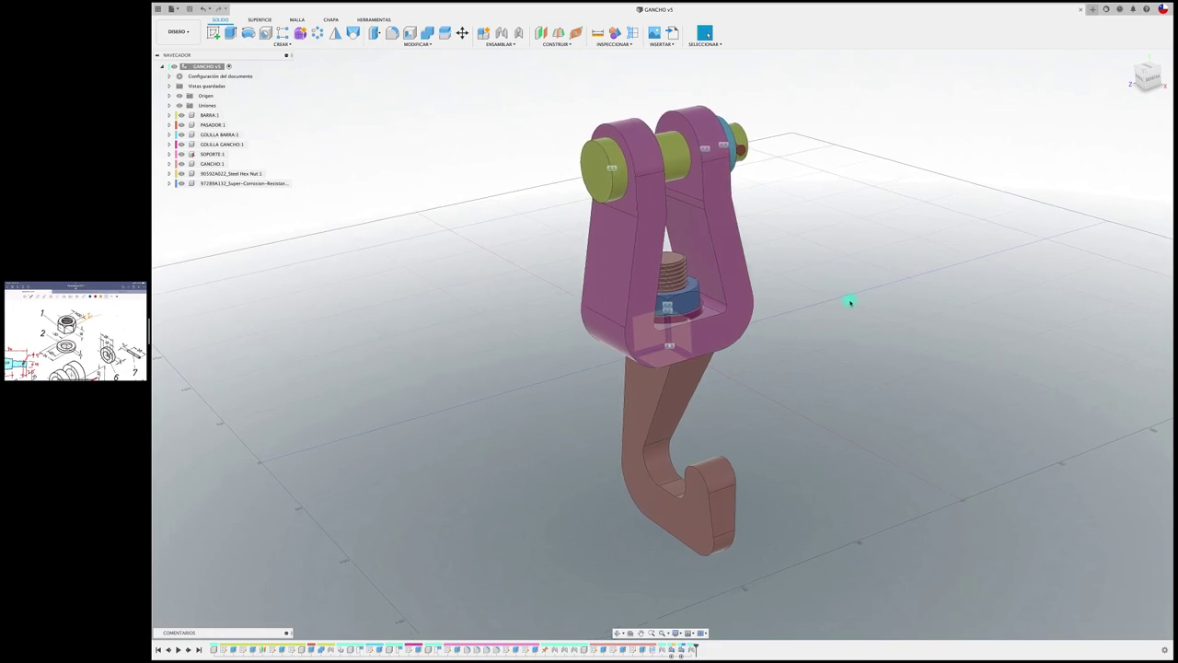
{"action": "scroll", "coordinate": [850, 302], "scroll_direction": "right", "scroll_amount": 2, "text": "shift"}
{"action": "scroll", "coordinate": [849, 302], "scroll_direction": "left", "scroll_amount": 2, "text": "shift"}
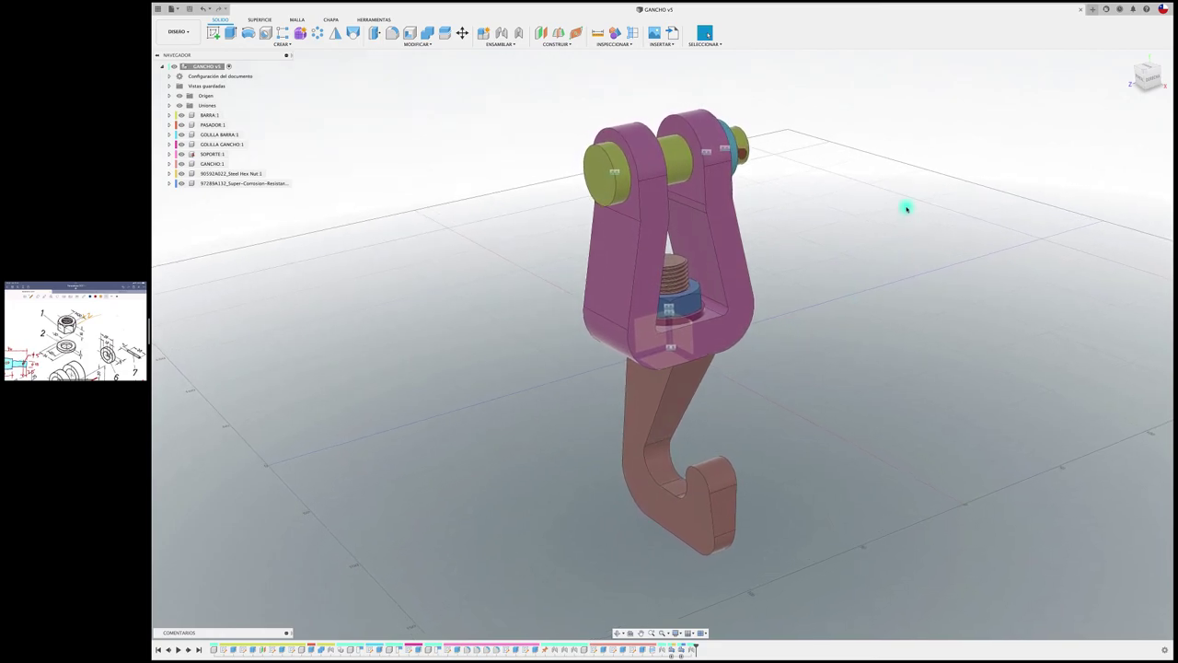
{"action": "scroll", "coordinate": [907, 209], "scroll_direction": "right", "scroll_amount": 2, "text": "shift"}
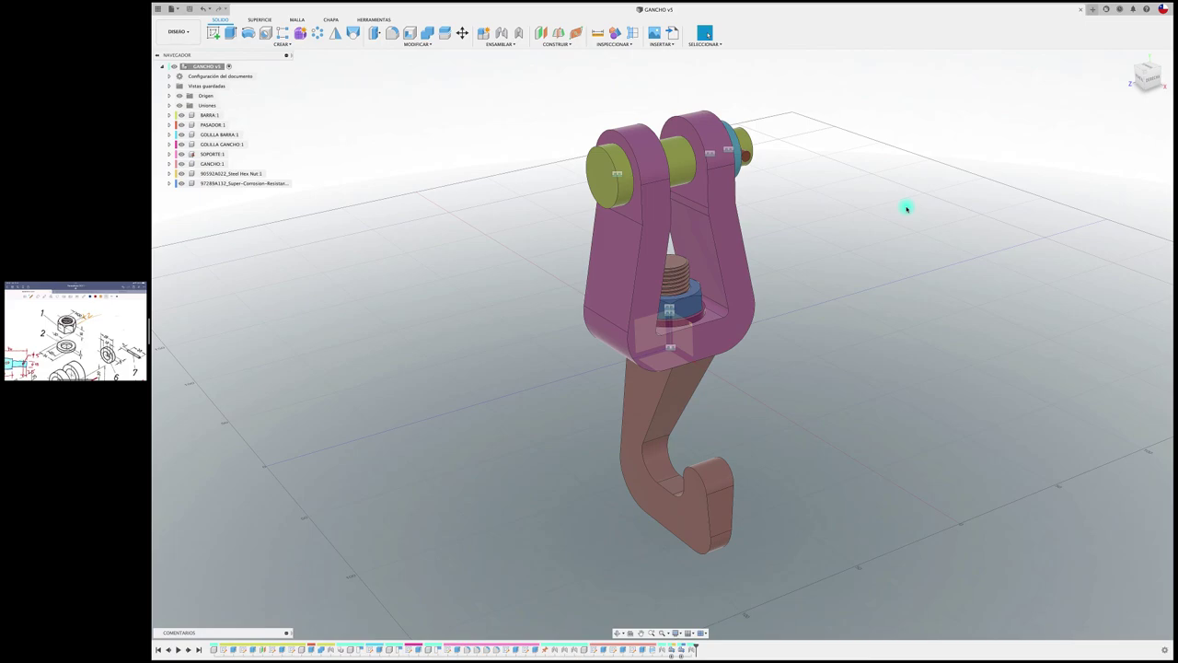